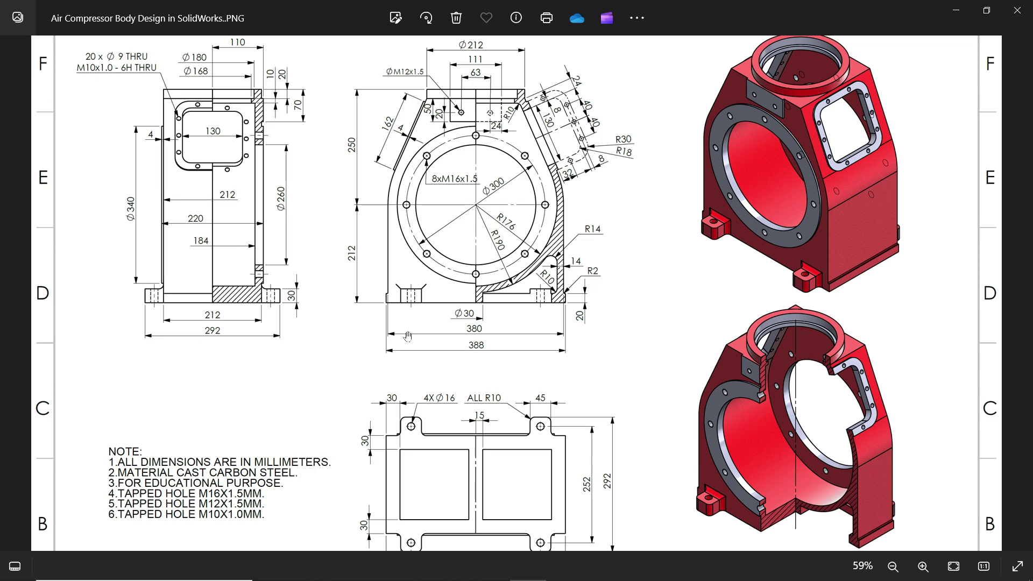
# Examine the front view's dimensions in the air compressor body drawing, from the top flange down to the base.
pyautogui.moveTo(407, 335)
pyautogui.mouseDown()
pyautogui.moveTo(414, 231)
pyautogui.moveTo(471, 311)
pyautogui.moveTo(479, 357)
pyautogui.mouseUp()
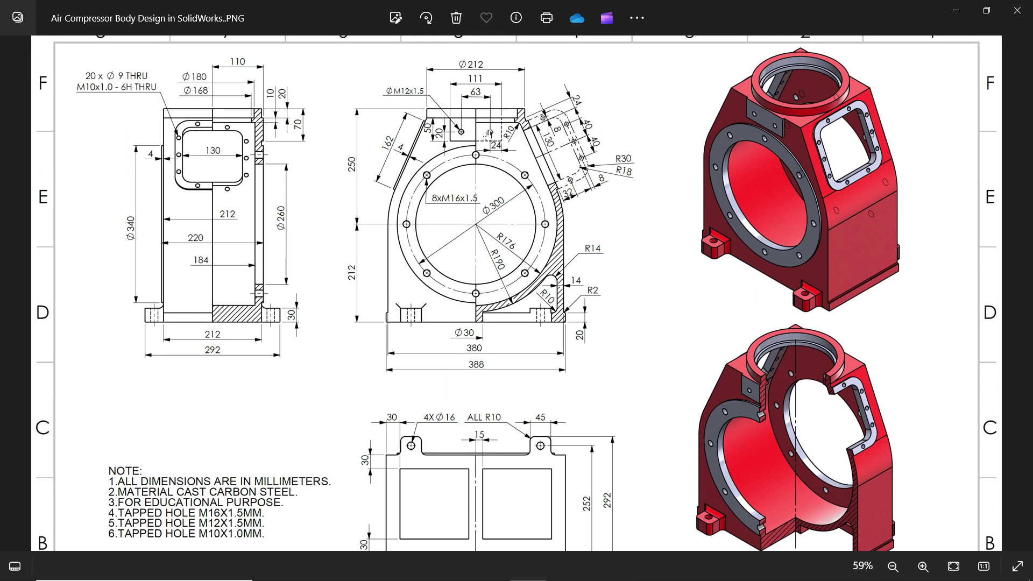
pyautogui.scroll(3, 489, 134)
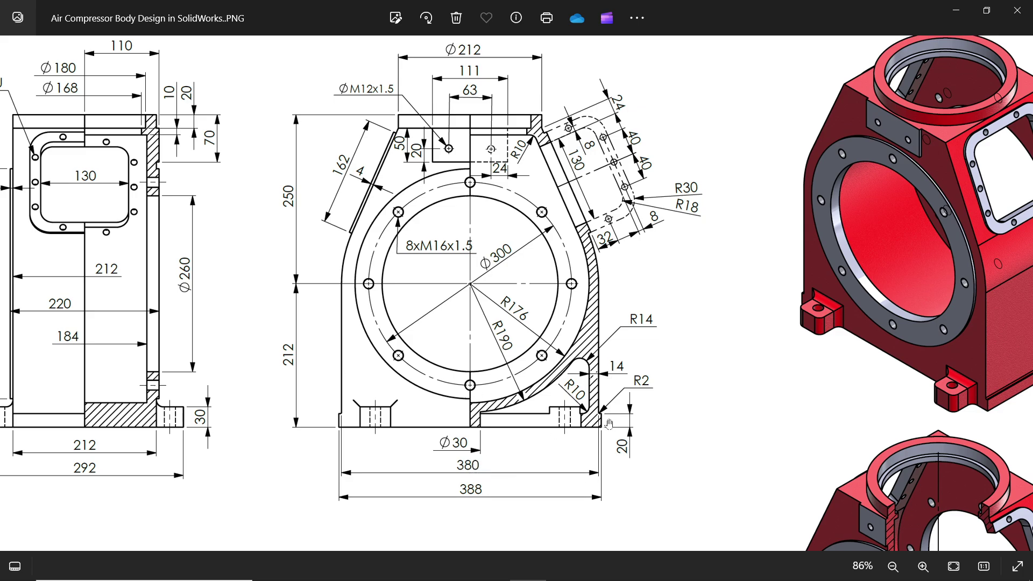
pyautogui.scroll(1, 608, 424)
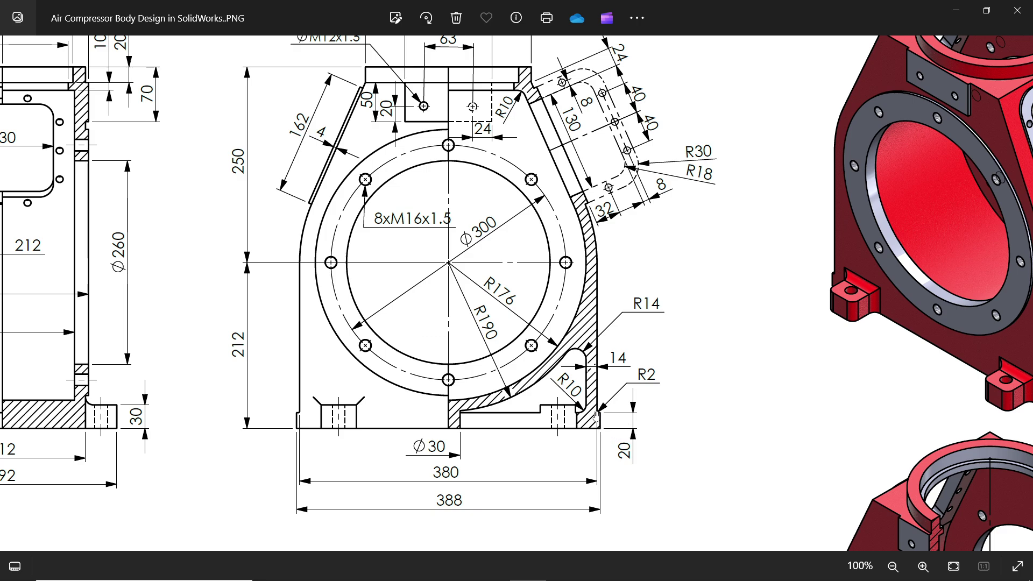
pyautogui.moveTo(582, 253); pyautogui.dragTo(589, 322)
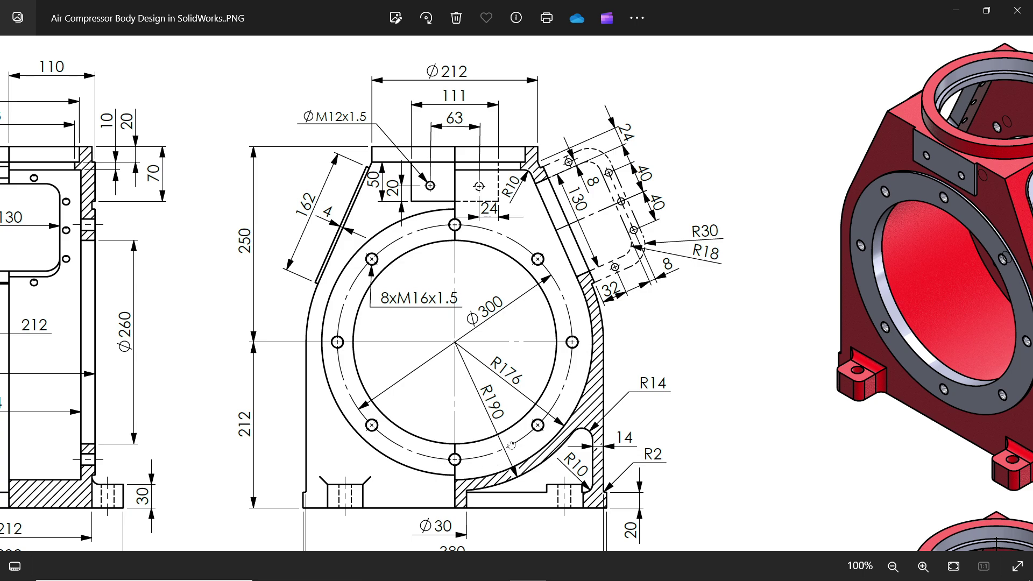
pyautogui.moveTo(529, 467); pyautogui.dragTo(528, 377)
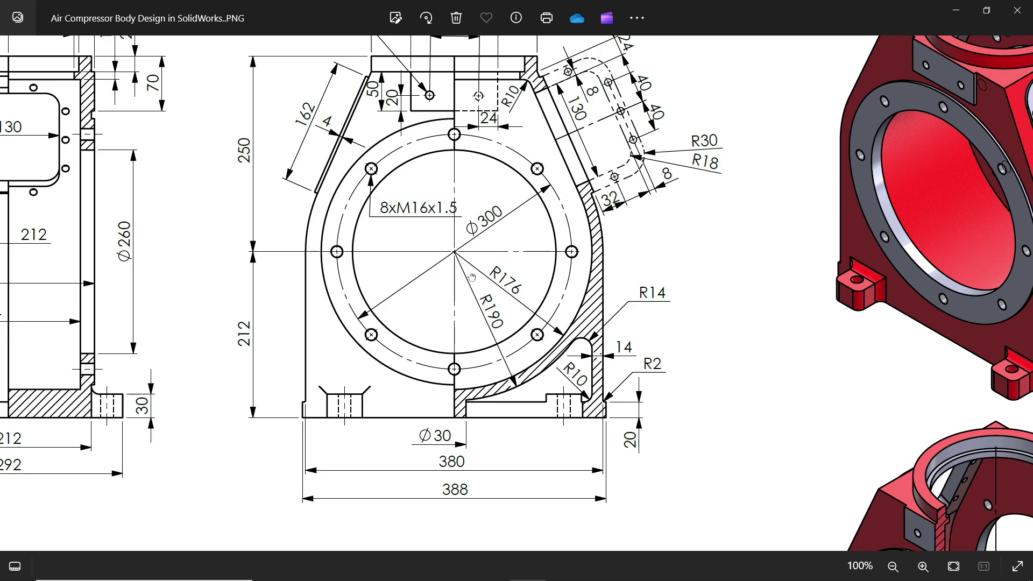
pyautogui.moveTo(471, 277); pyautogui.dragTo(473, 374)
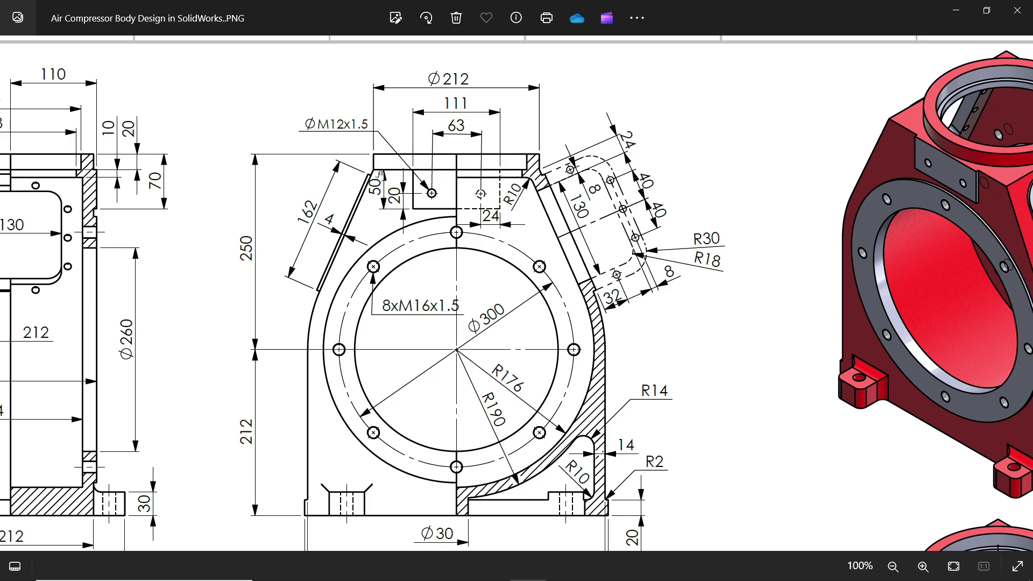
# Examine the side view's dimensions and the sectioned top flange detail beside the front view.
pyautogui.hscroll(-8, 425, 178)
pyautogui.scroll(-3, 425, 178)
pyautogui.scroll(-1, 427, 216)
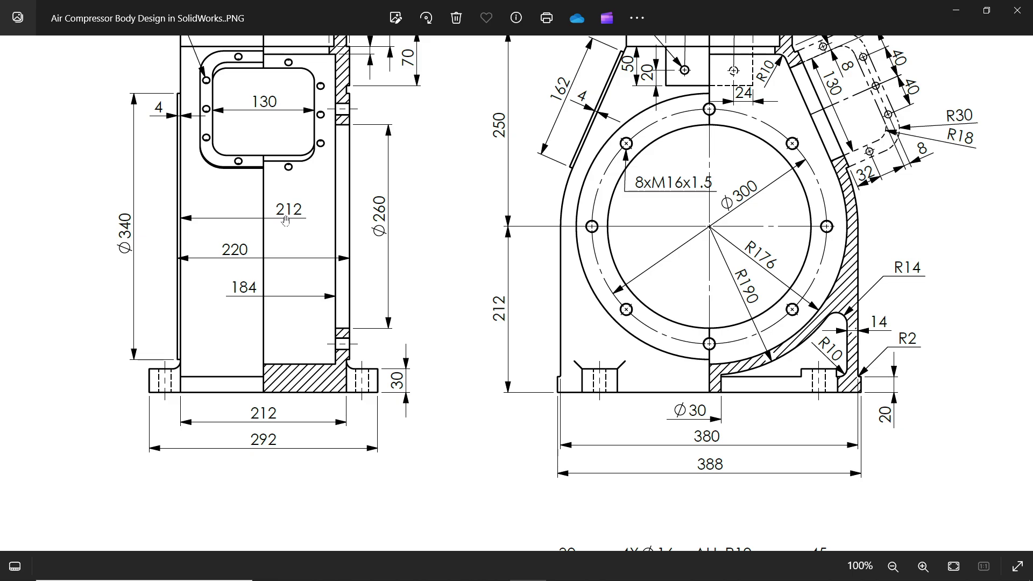
pyautogui.moveTo(306, 206); pyautogui.dragTo(306, 288)
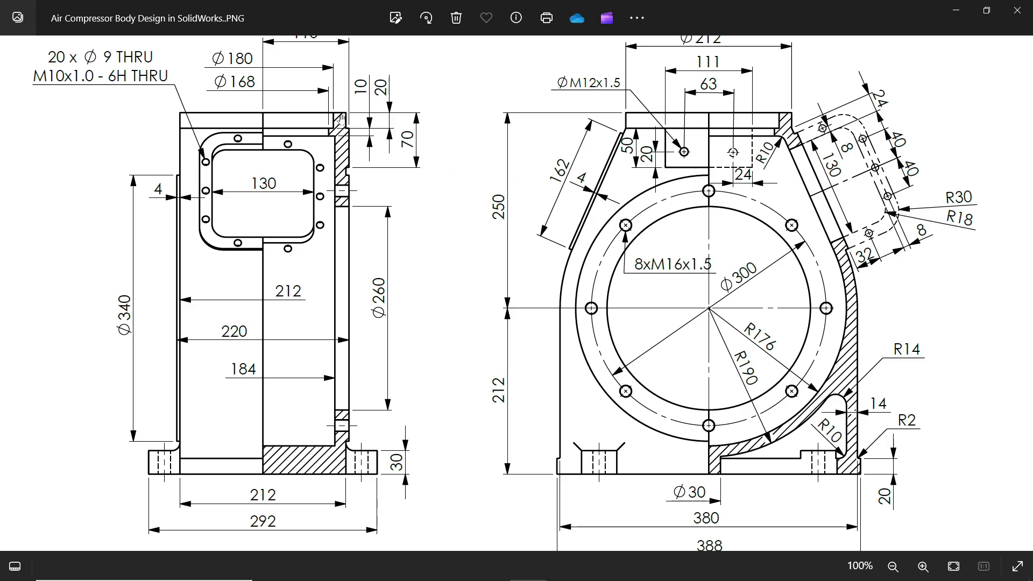
pyautogui.scroll(5, 340, 115)
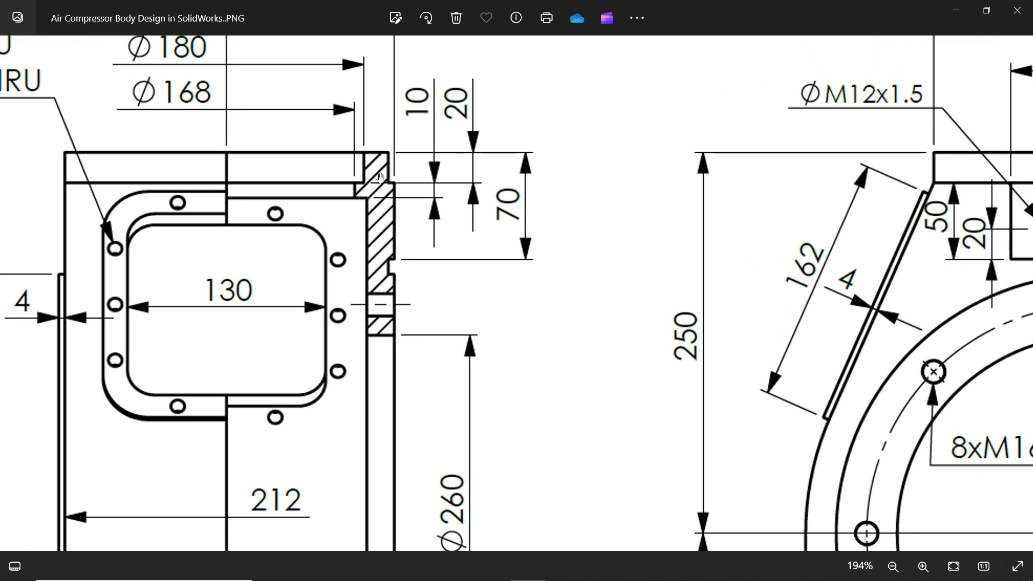
pyautogui.moveTo(585, 185); pyautogui.dragTo(482, 182)
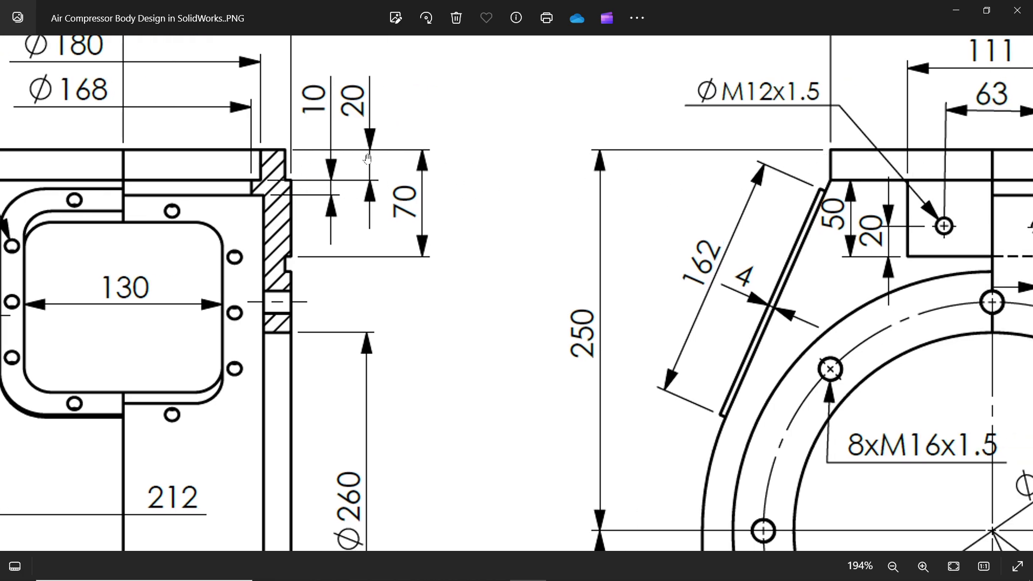
pyautogui.moveTo(274, 191); pyautogui.dragTo(386, 203)
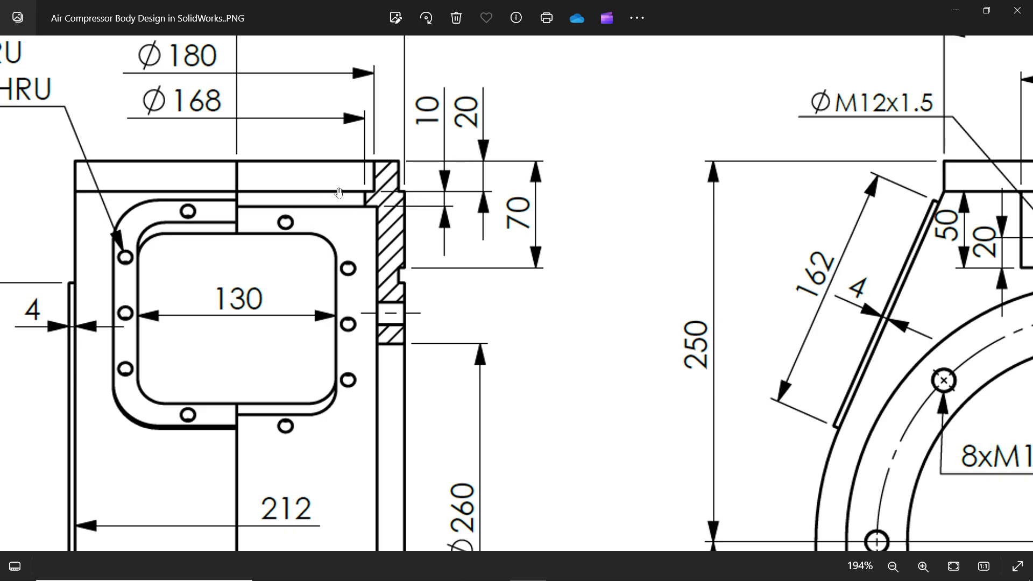
pyautogui.scroll(-4, 339, 192)
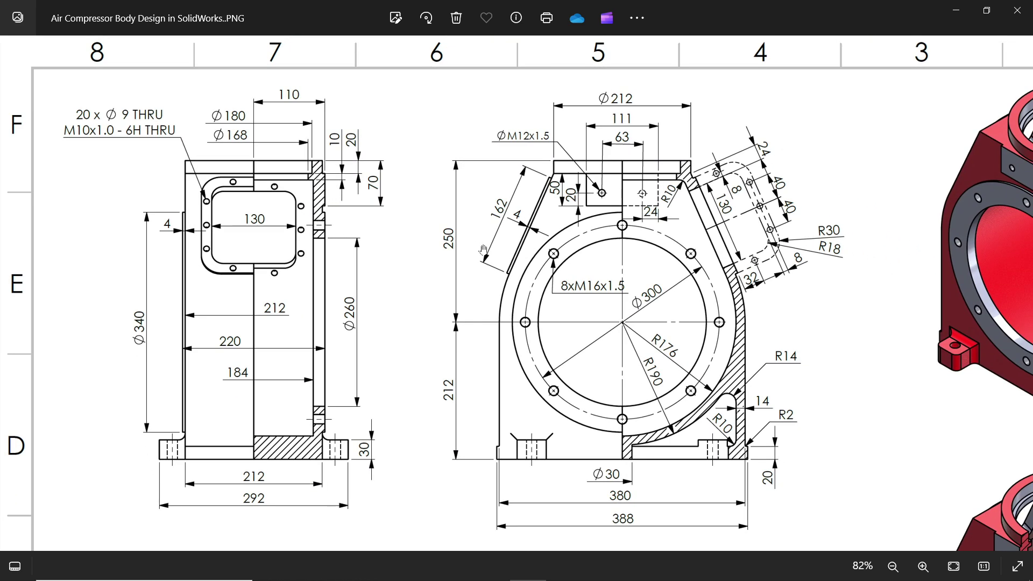
pyautogui.scroll(-1, 607, 250)
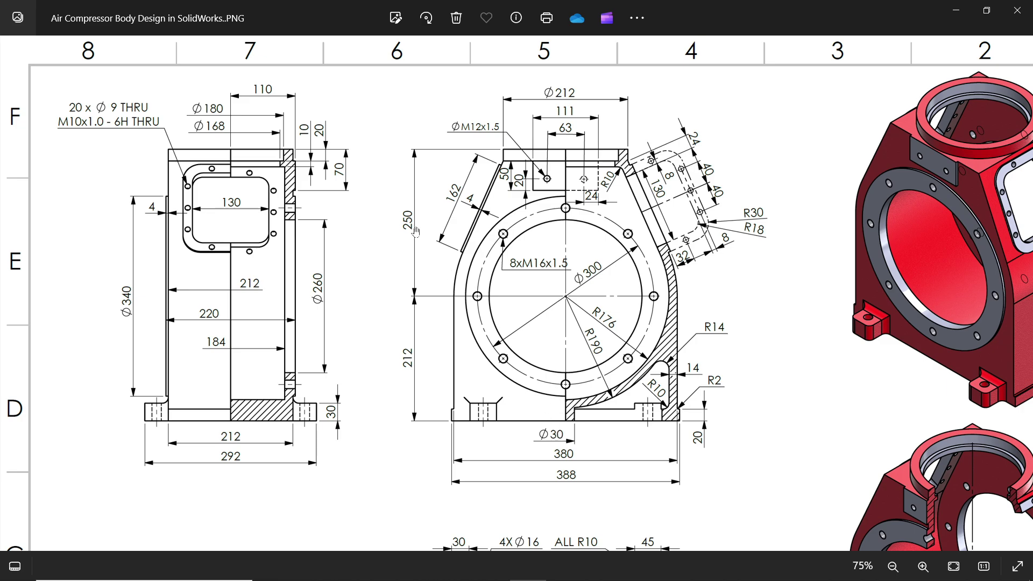
# Switch to SOLIDWORKS and check the new part's document unit system.
pyautogui.click(957, 10)
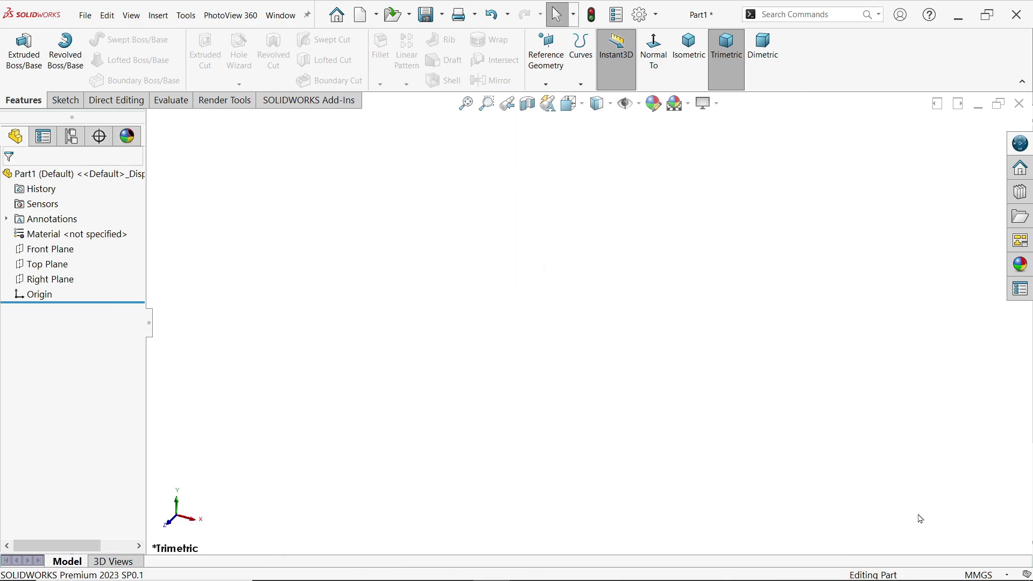
pyautogui.click(982, 575)
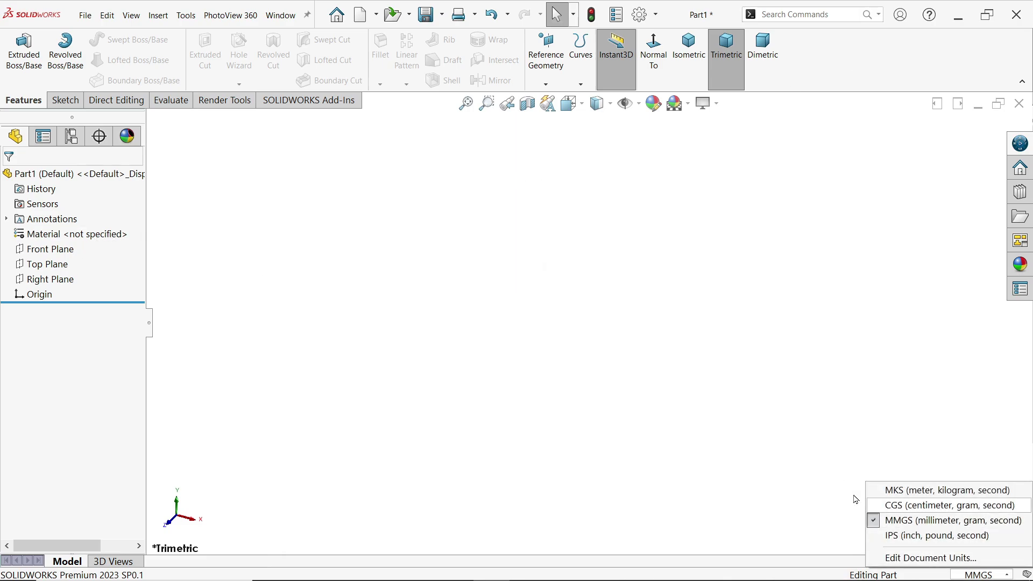
pyautogui.click(637, 369)
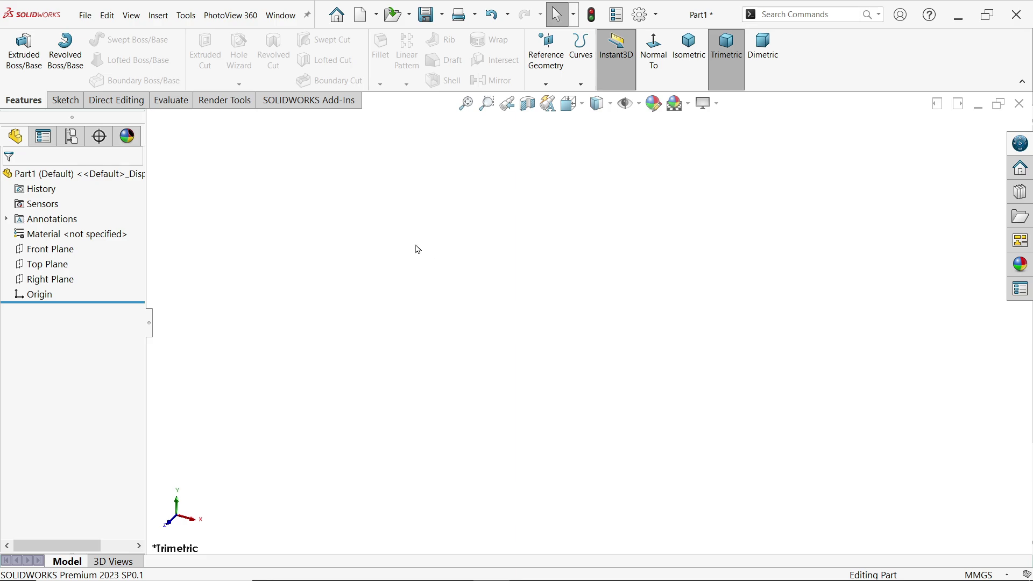
# Start a sketch on the Front Plane and draw a vertical and a horizontal centerline meeting at the origin.
pyautogui.click(64, 253)
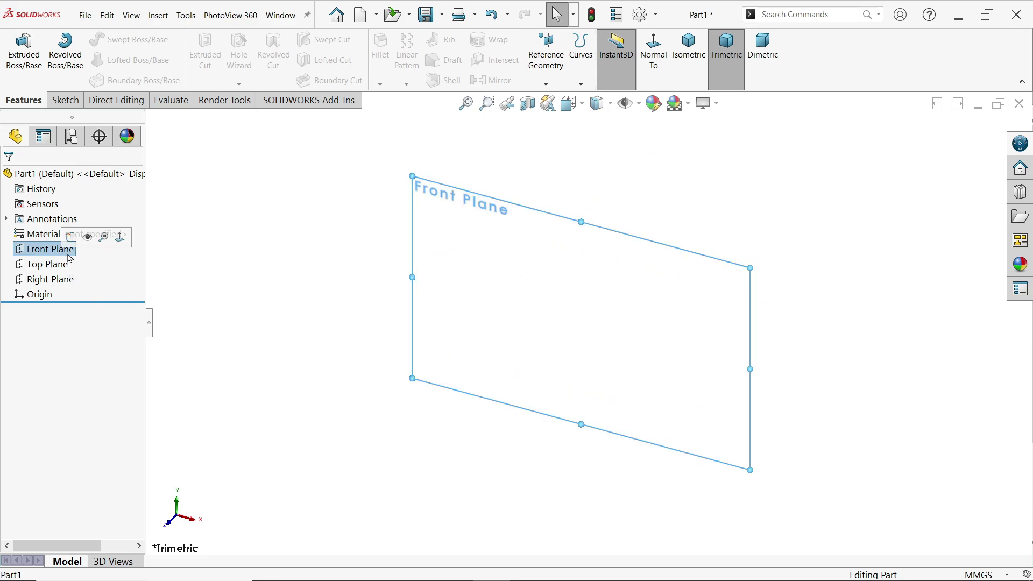
pyautogui.click(76, 238)
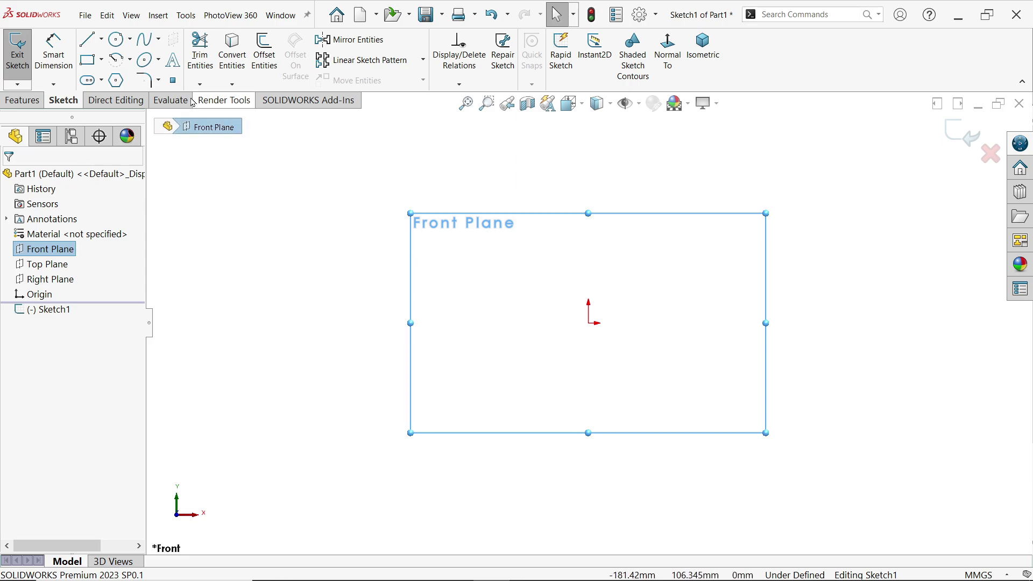
pyautogui.click(100, 39)
pyautogui.click(110, 74)
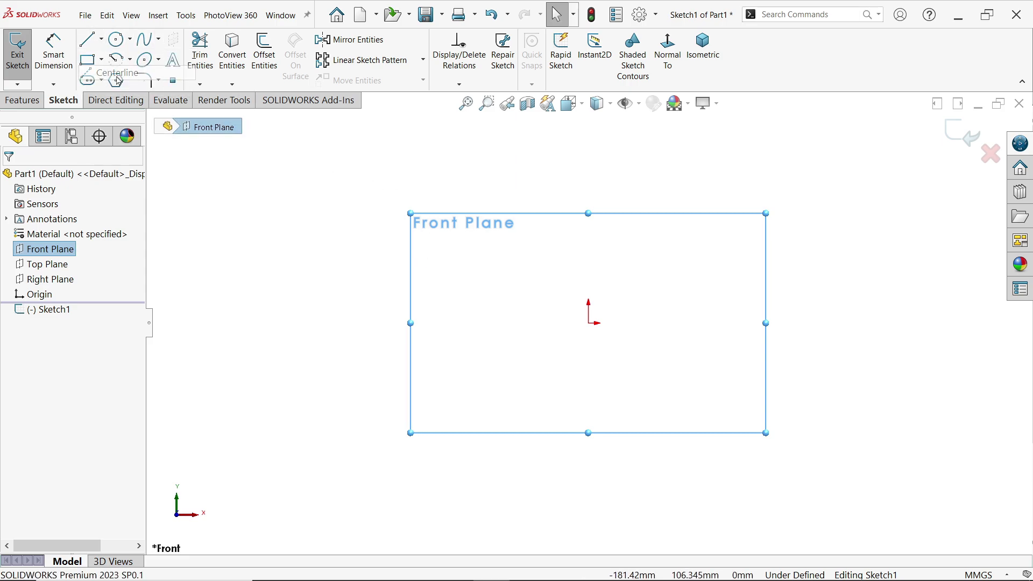
pyautogui.click(588, 155)
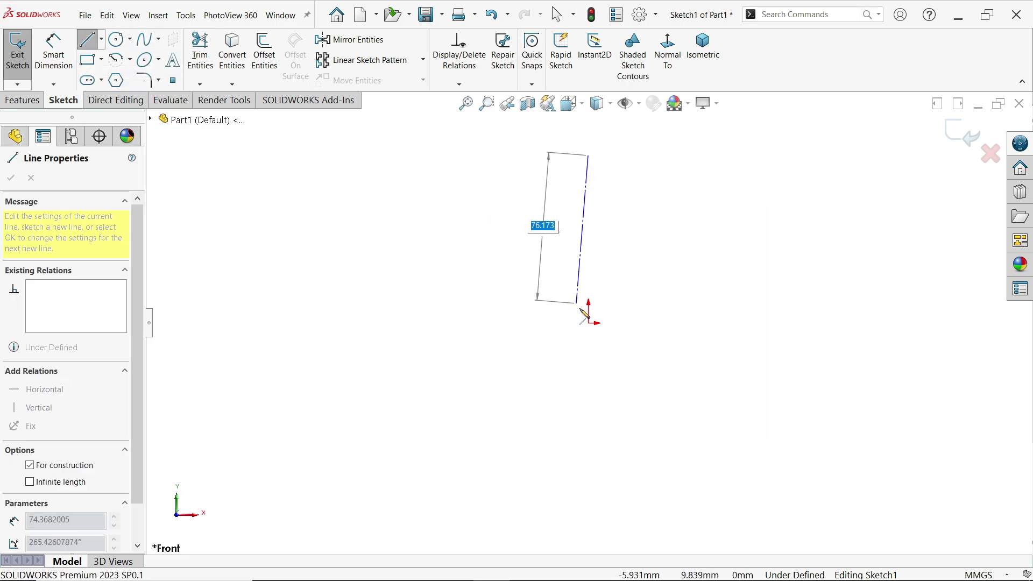
pyautogui.click(588, 323)
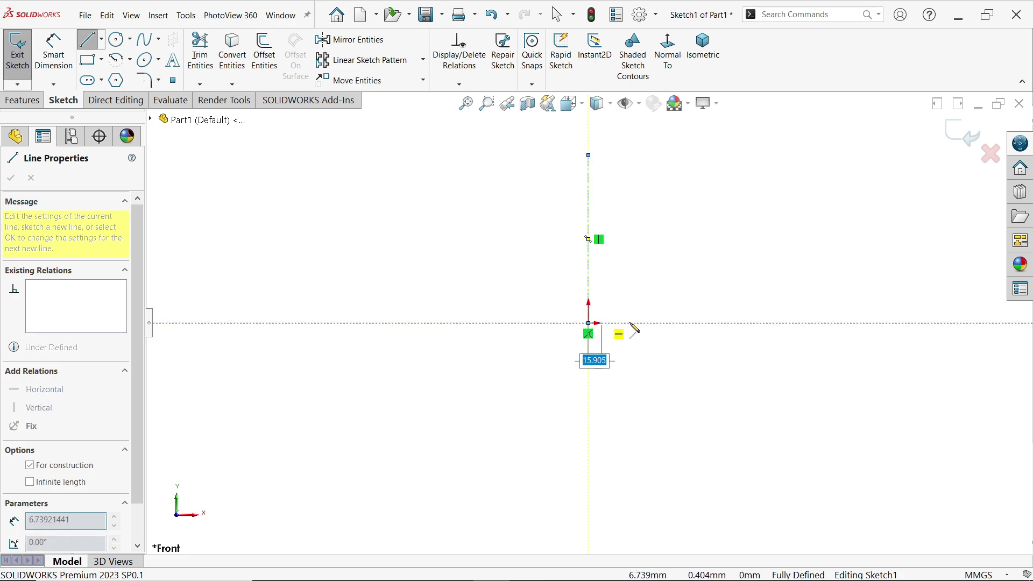
pyautogui.click(682, 324)
pyautogui.press('Escape')
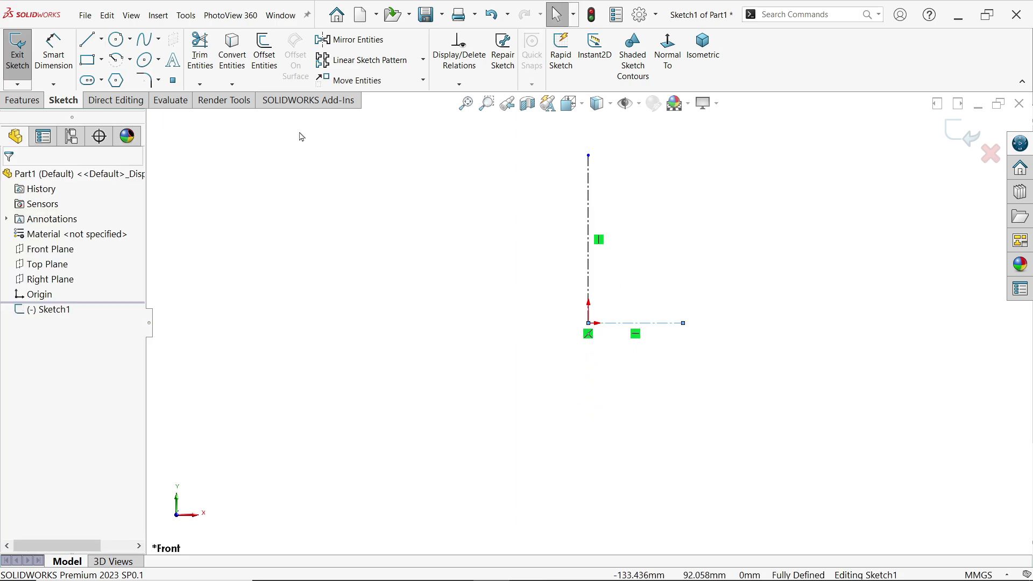
# Sketch a centerpoint arc about 69 mm in radius around the origin, sweeping below it and open at the top.
pyautogui.click(130, 59)
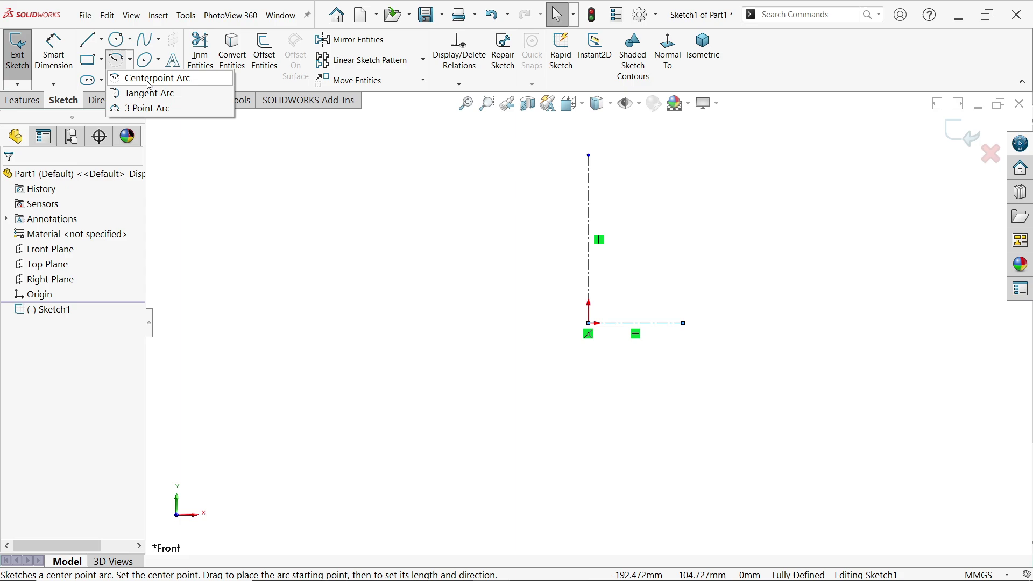
pyautogui.click(149, 81)
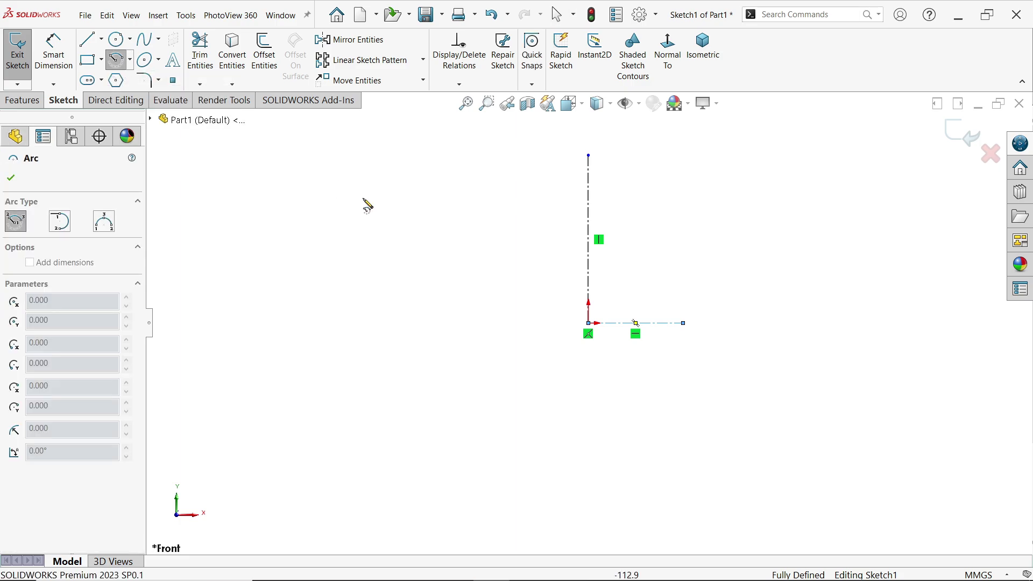
pyautogui.click(589, 324)
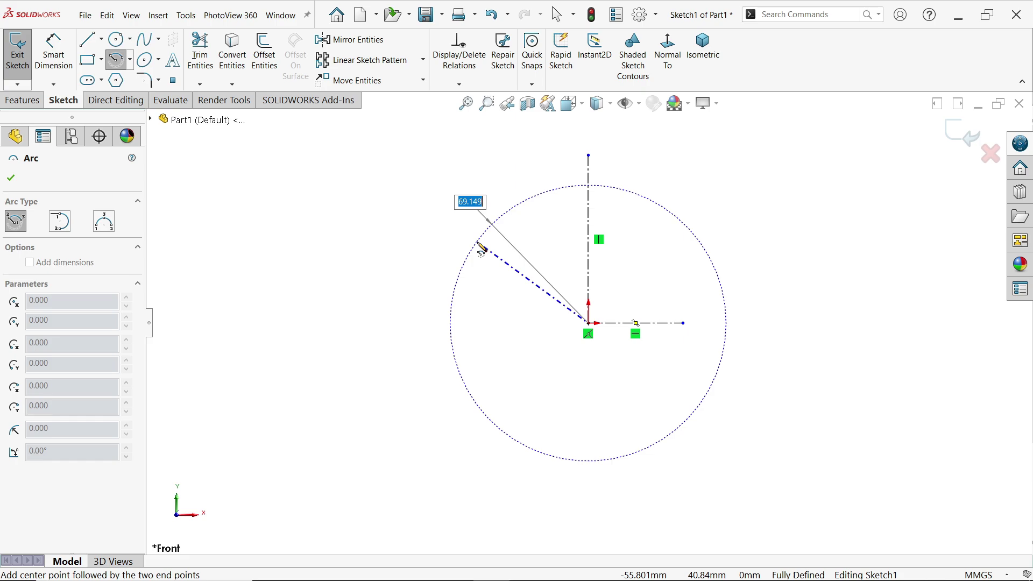
pyautogui.click(477, 243)
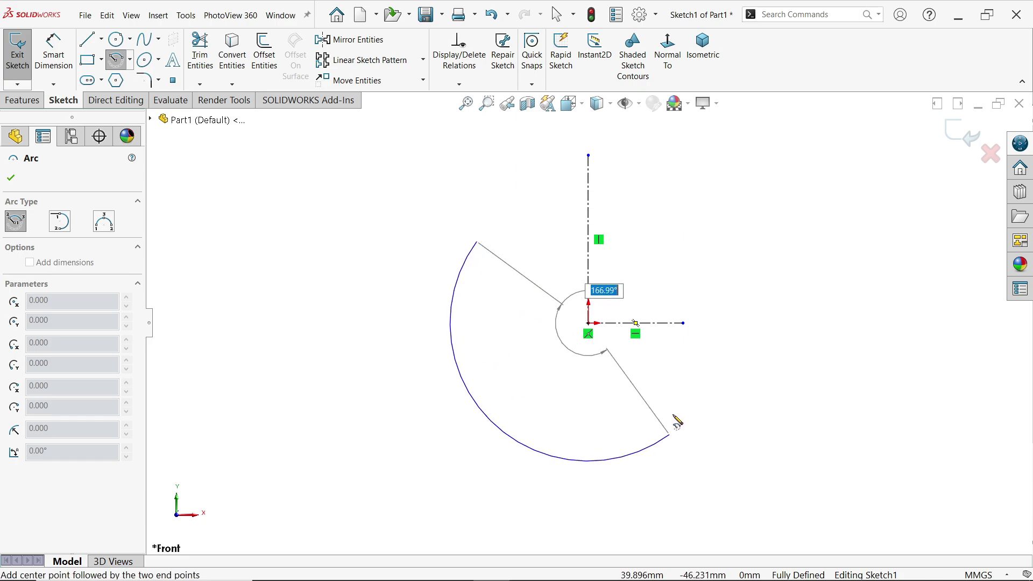
pyautogui.click(731, 262)
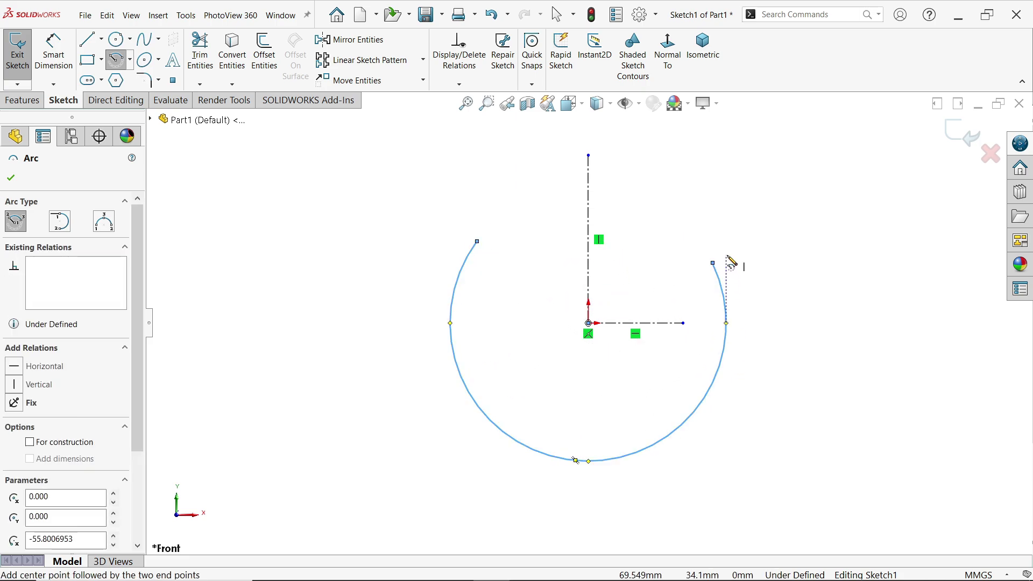
pyautogui.press('Escape')
pyautogui.press('f')
pyautogui.press('Escape')
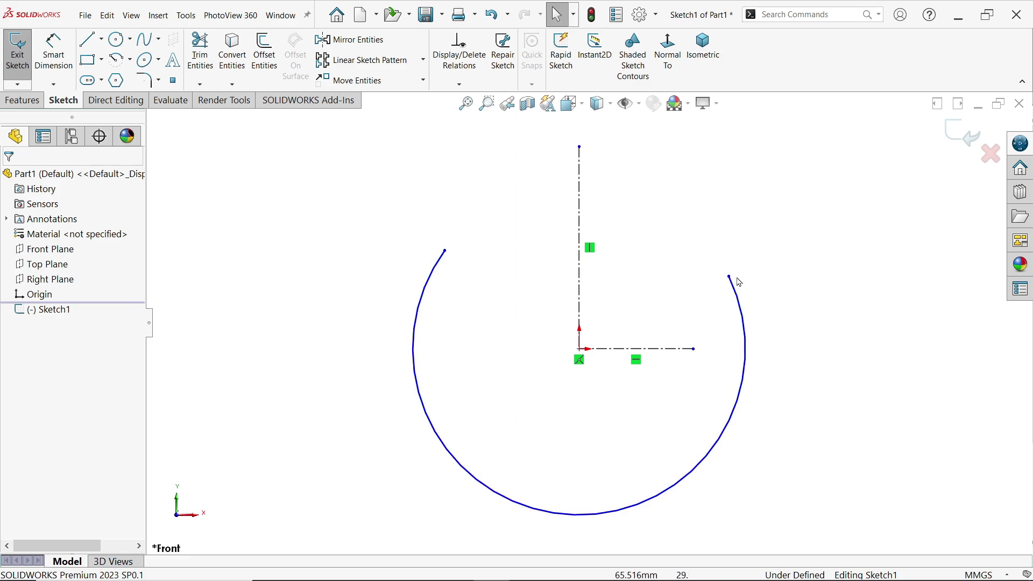
# Add a Horizontal relation between the arc's two upper endpoints.
pyautogui.click(730, 276)
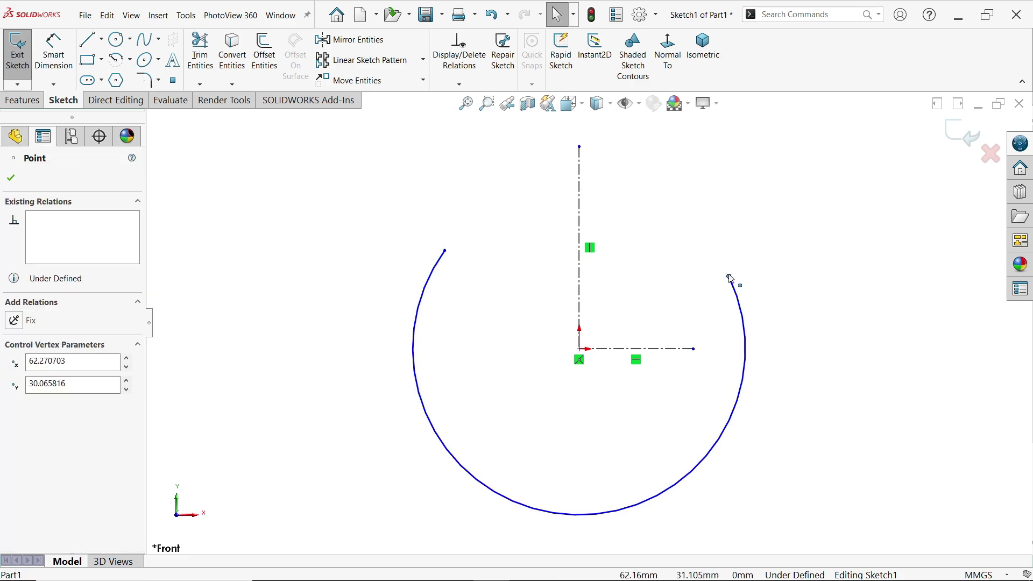
pyautogui.keyDown('ctrl'); pyautogui.click(445, 251); pyautogui.keyUp('ctrl')
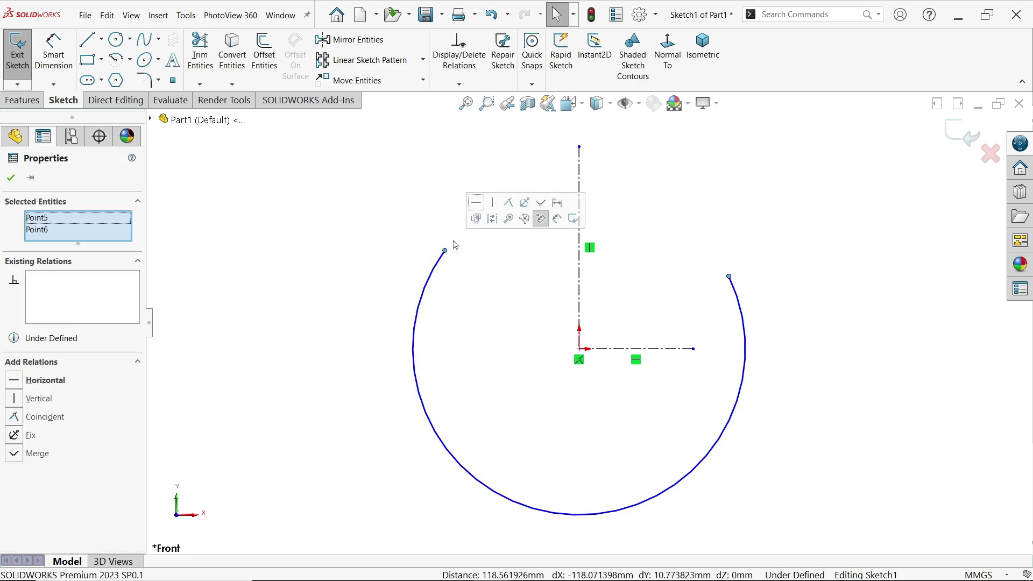
pyautogui.click(477, 204)
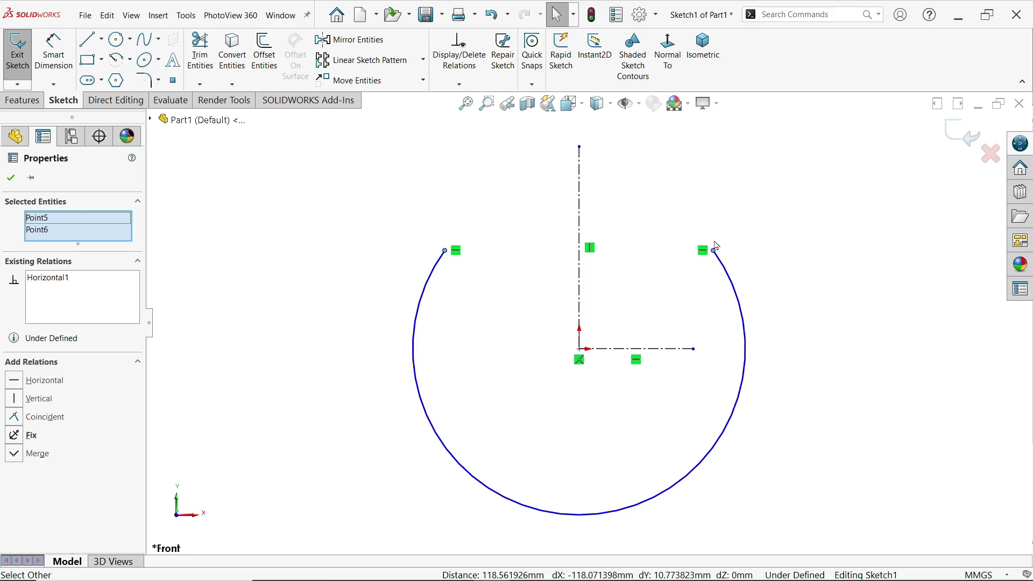
# Close the open top of the arc with two inward-slanting lines joined by a roughly horizontal top line.
pyautogui.click(86, 38)
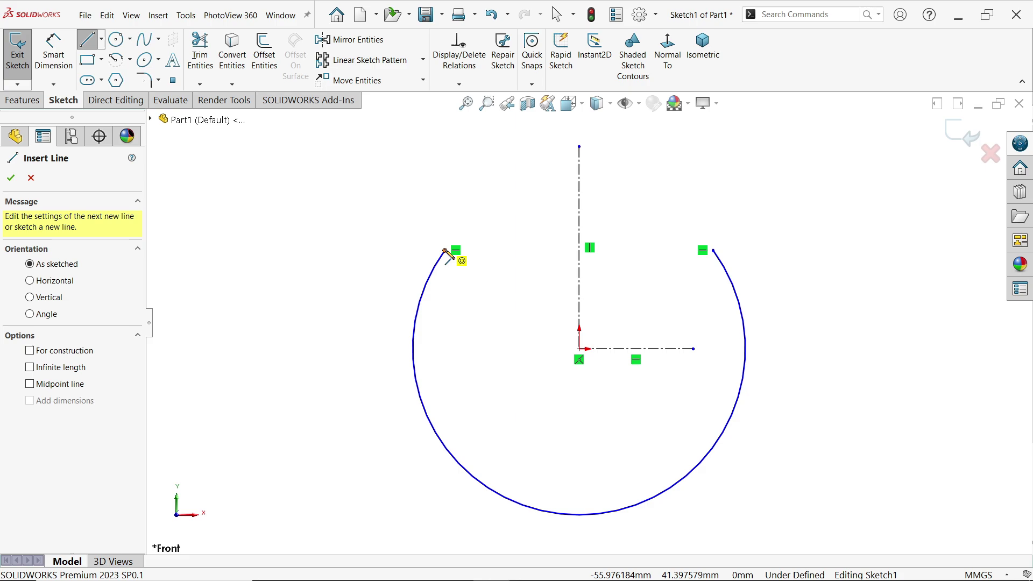
pyautogui.moveTo(445, 251)
pyautogui.mouseDown()
pyautogui.moveTo(491, 207)
pyautogui.moveTo(506, 157)
pyautogui.mouseUp()
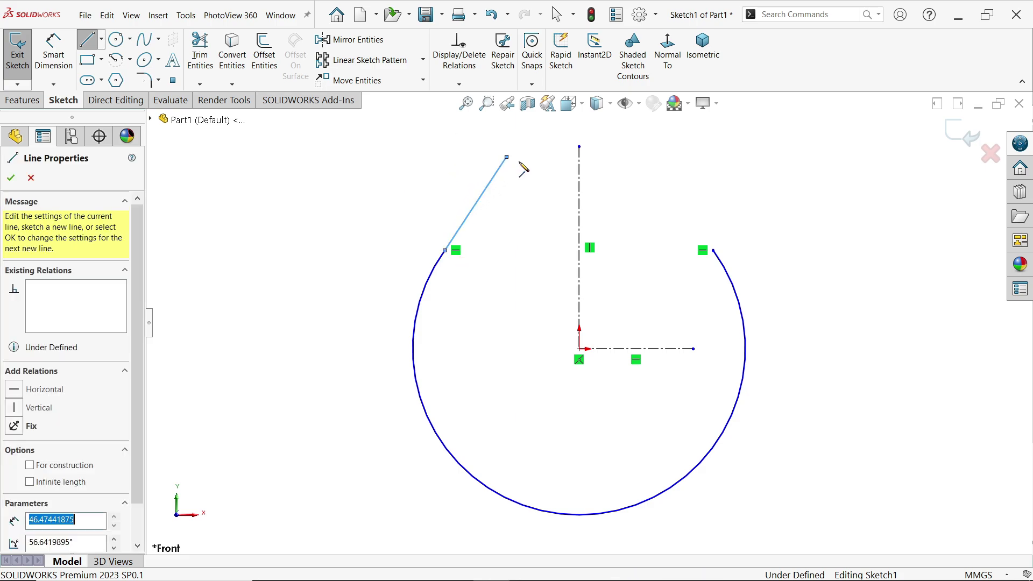
pyautogui.click(644, 160)
pyautogui.click(713, 250)
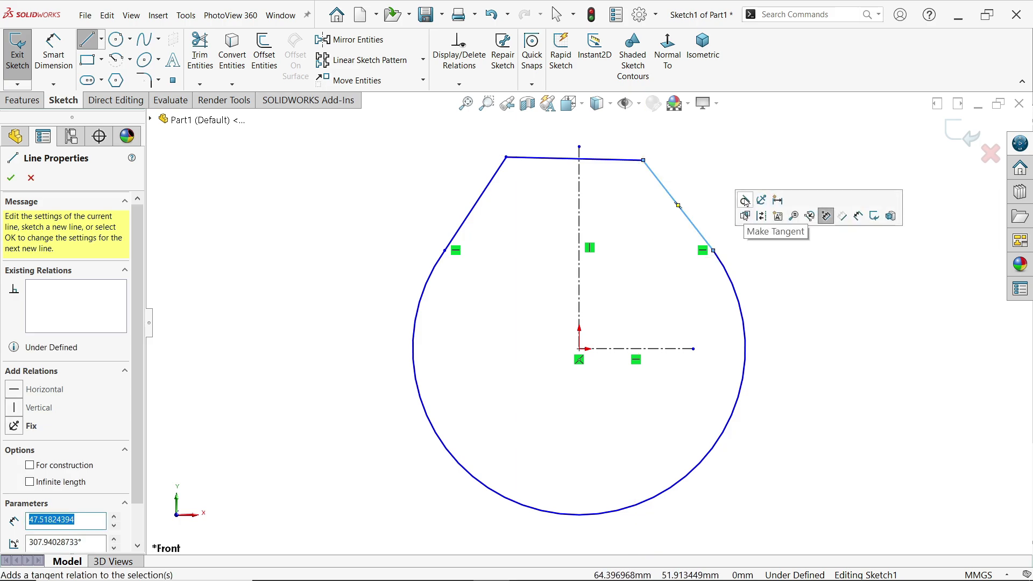
# Add Tangent relations between the arc and both slanted lines of the inner profile.
pyautogui.click(745, 201)
pyautogui.rightClick(509, 249)
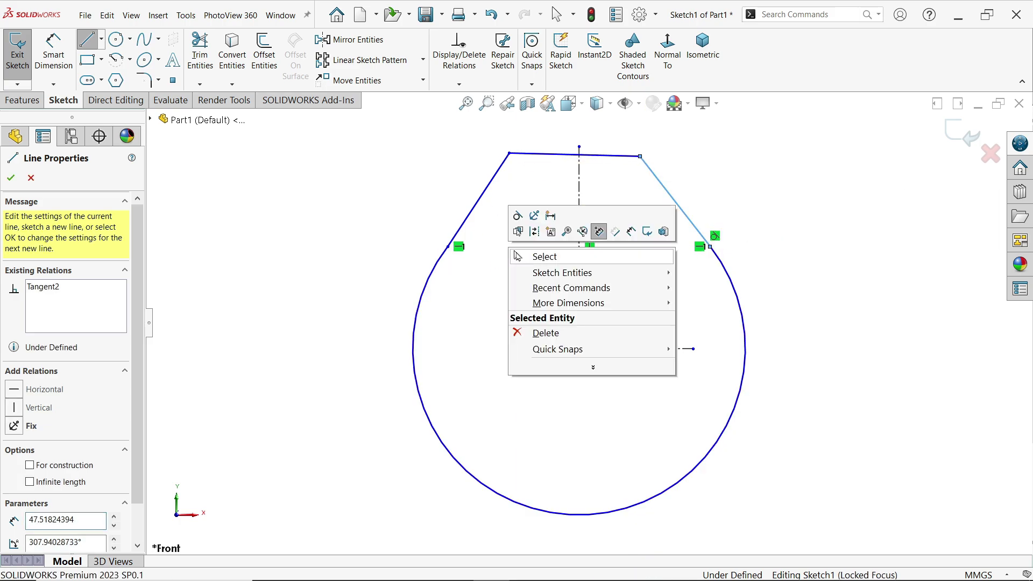
pyautogui.click(544, 257)
pyautogui.click(448, 247)
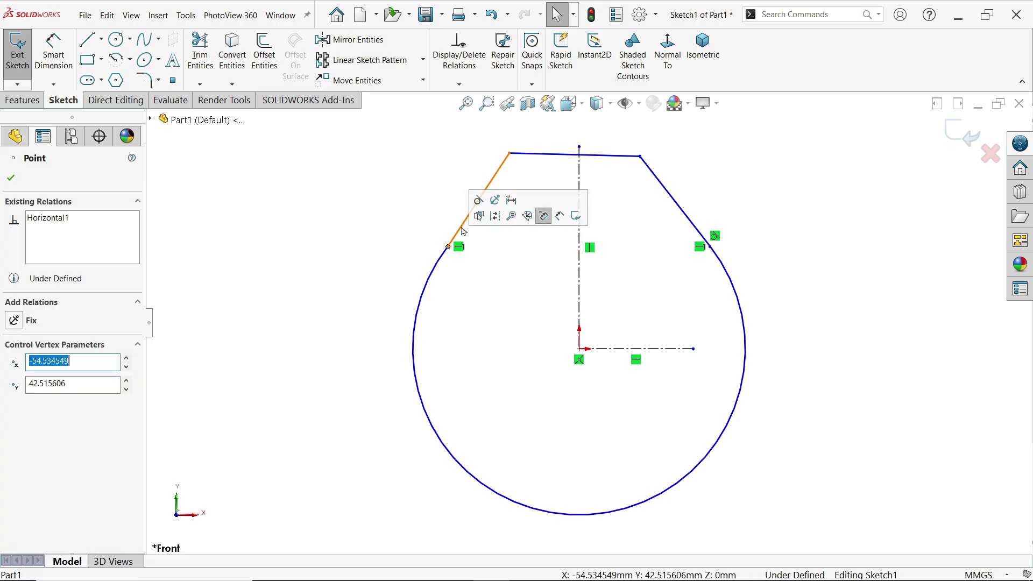
pyautogui.click(486, 203)
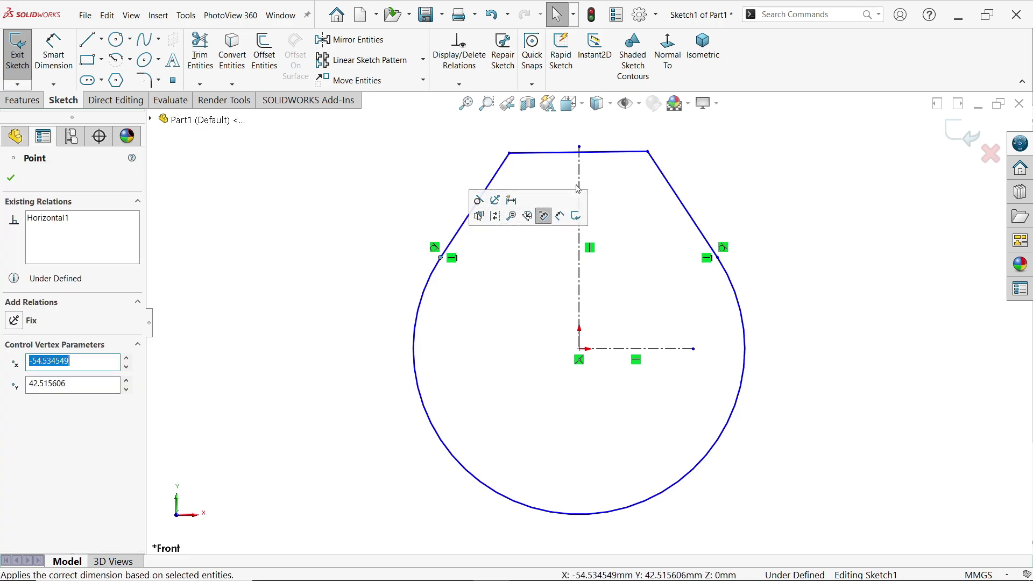
# Make the inner profile's top line horizontal and its endpoints symmetric about the vertical centerline.
pyautogui.click(596, 156)
pyautogui.click(625, 103)
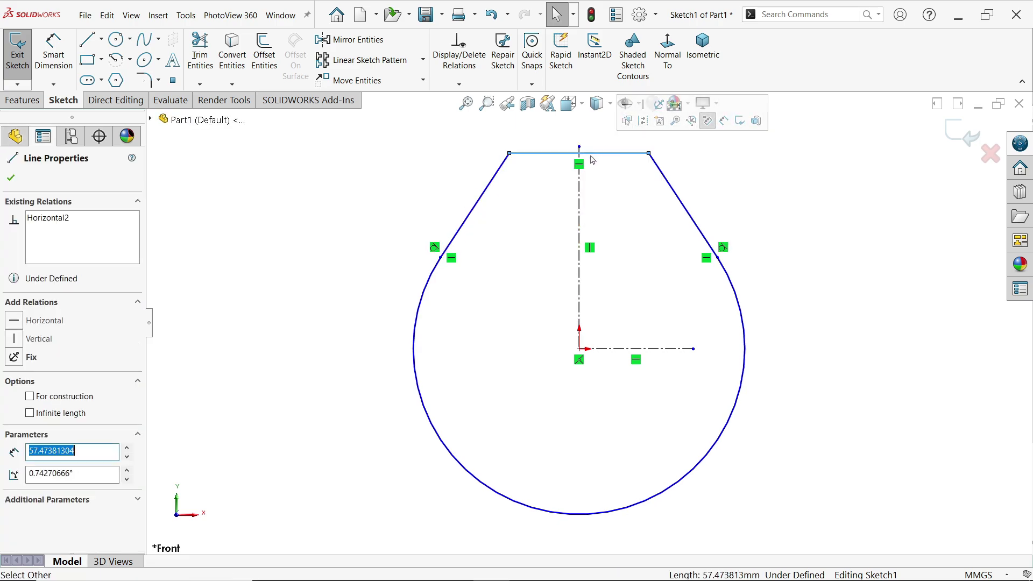
pyautogui.click(649, 155)
pyautogui.keyDown('ctrl'); pyautogui.click(510, 155); pyautogui.keyUp('ctrl')
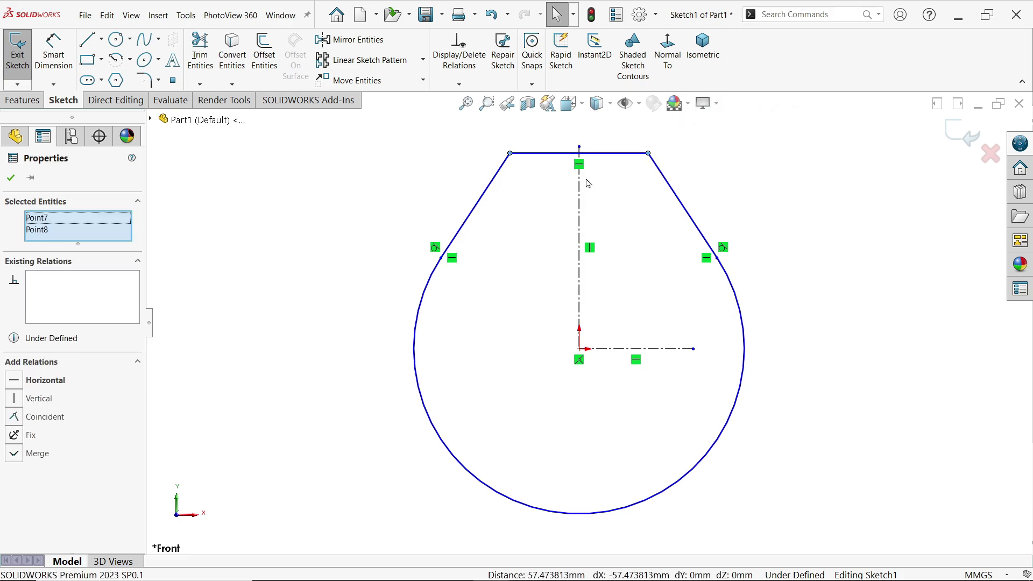
pyautogui.keyDown('ctrl'); pyautogui.click(579, 189); pyautogui.keyUp('ctrl')
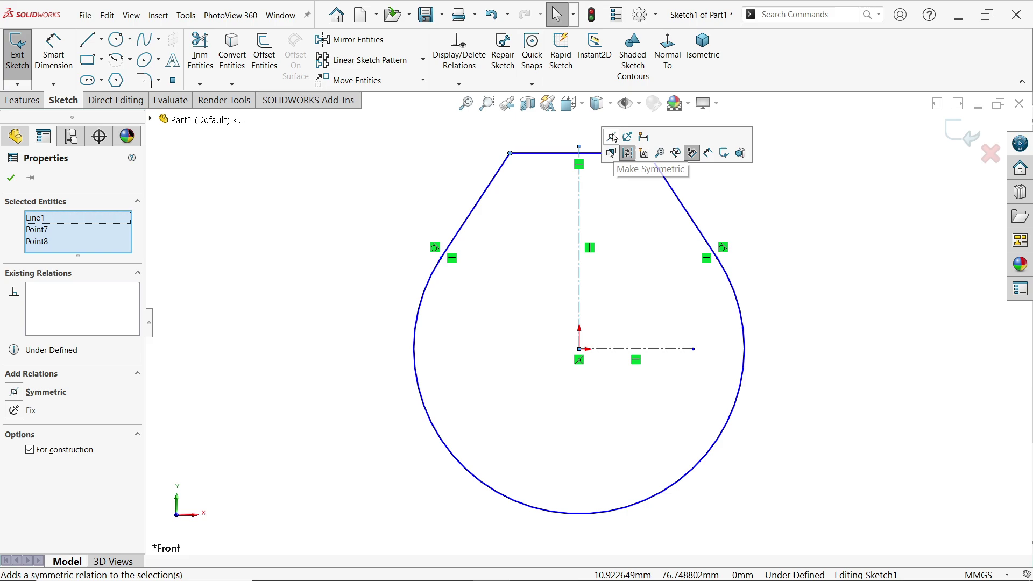
pyautogui.click(614, 154)
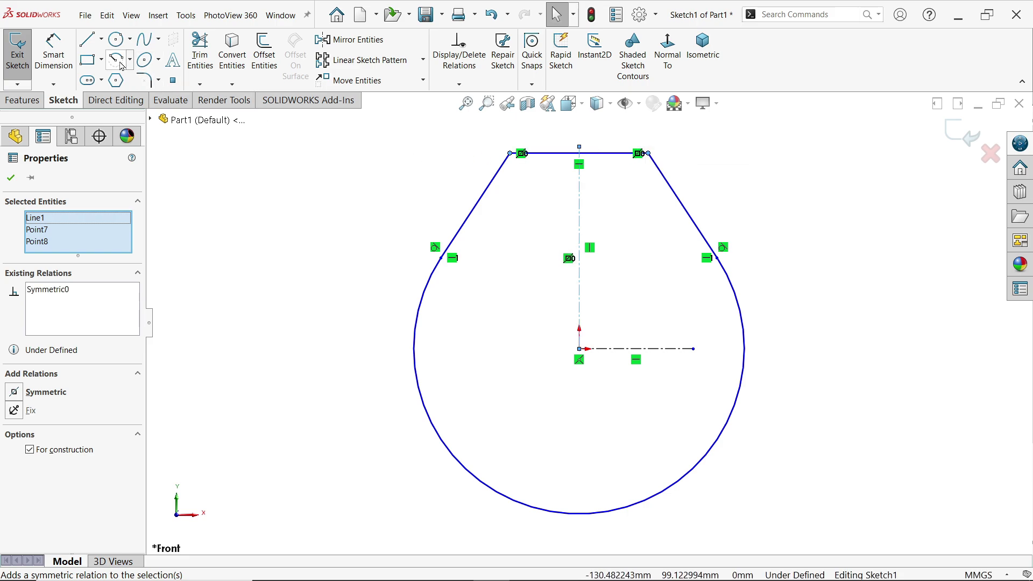
# Sketch the outer profile's top line about 69 mm long above the inner one, a right slanted line and a tangent arc about 82 mm in radius.
pyautogui.click(87, 40)
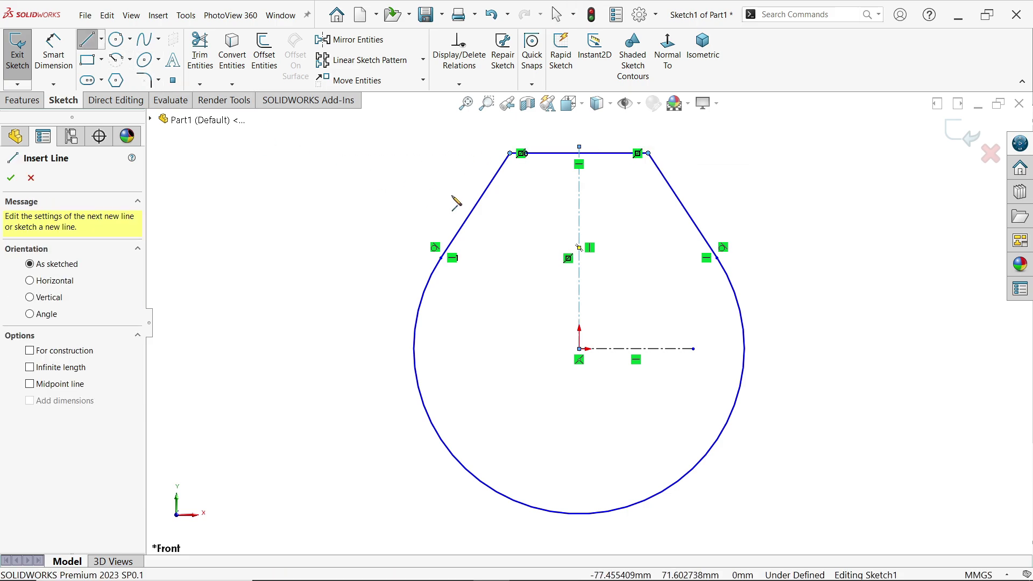
pyautogui.press('f')
pyautogui.click(517, 156)
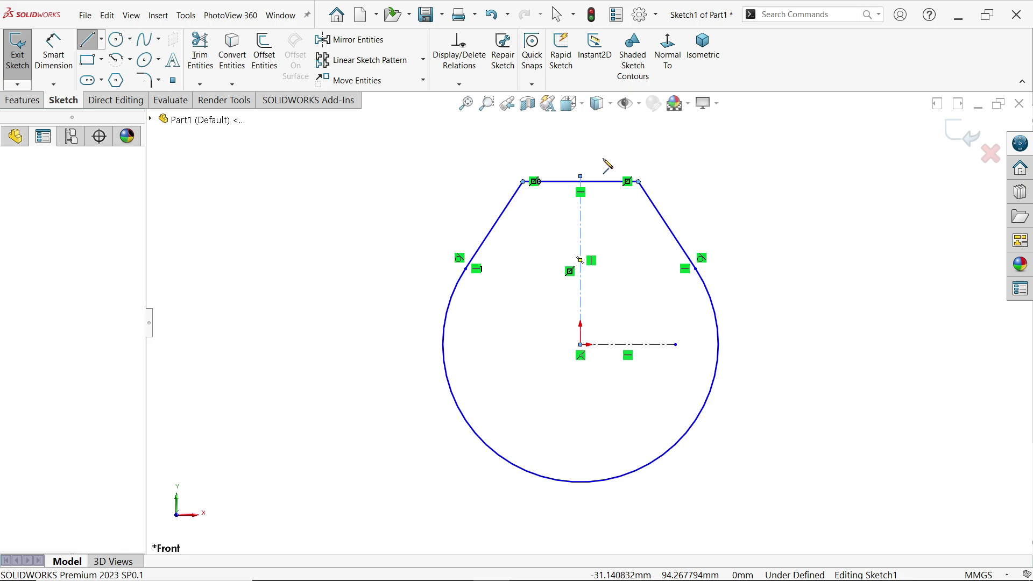
pyautogui.click(656, 155)
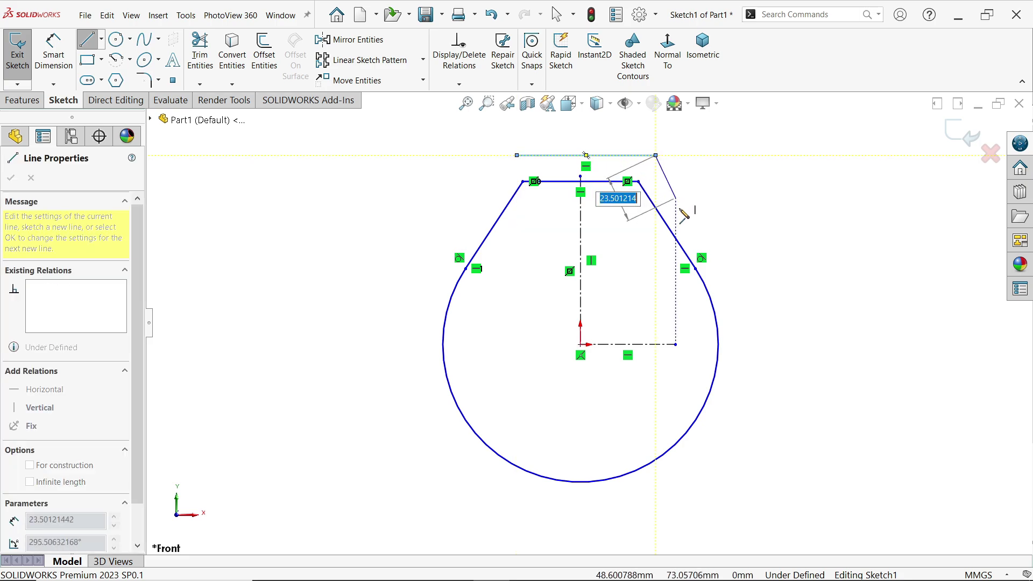
pyautogui.click(720, 251)
pyautogui.scroll(-1, 761, 268)
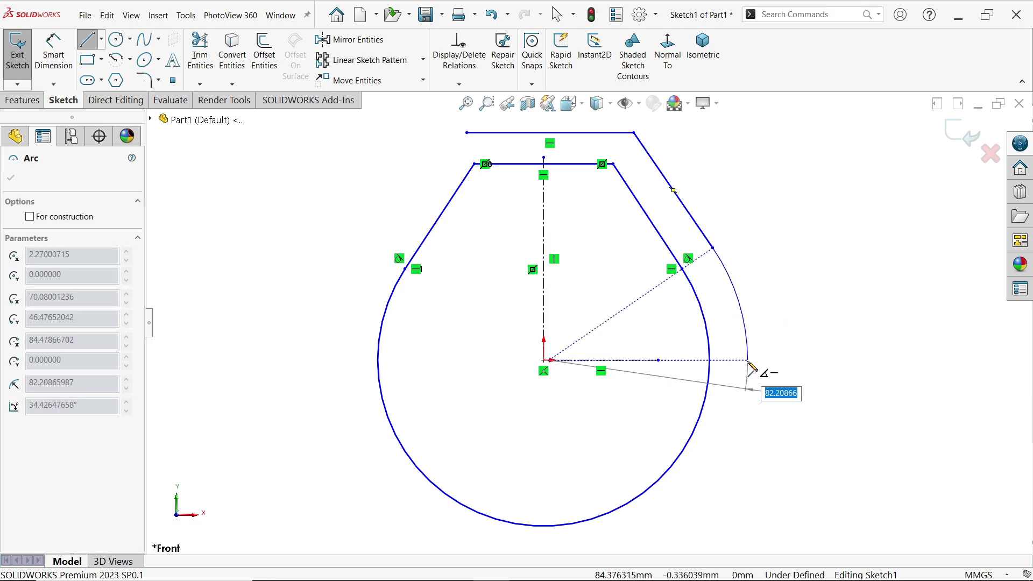
pyautogui.click(748, 360)
# Continue the outer profile from the arc with a vertical line down, a short outward horizontal step and a vertical foot edge about 18 mm long.
pyautogui.scroll(3, 756, 395)
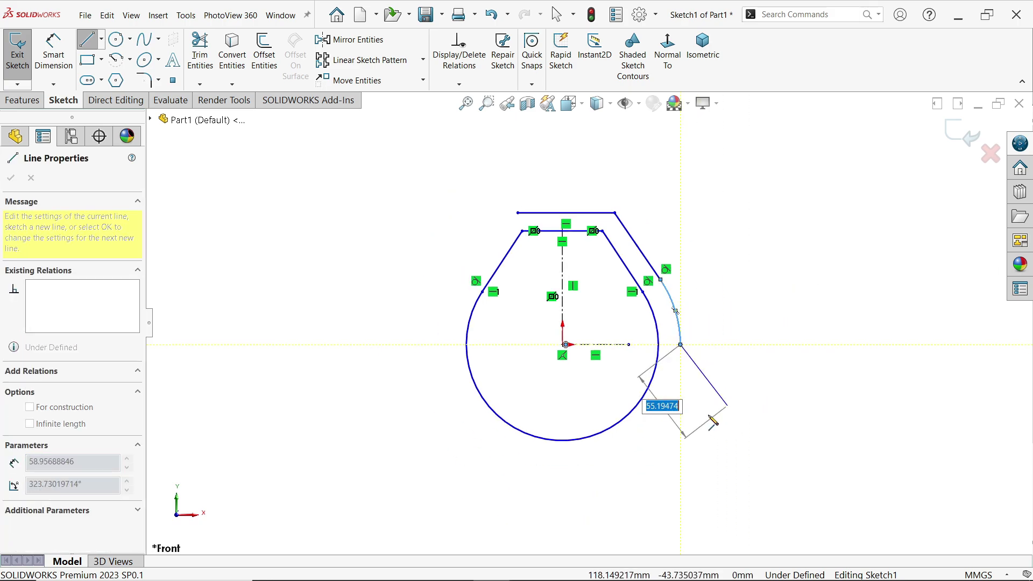
pyautogui.click(681, 470)
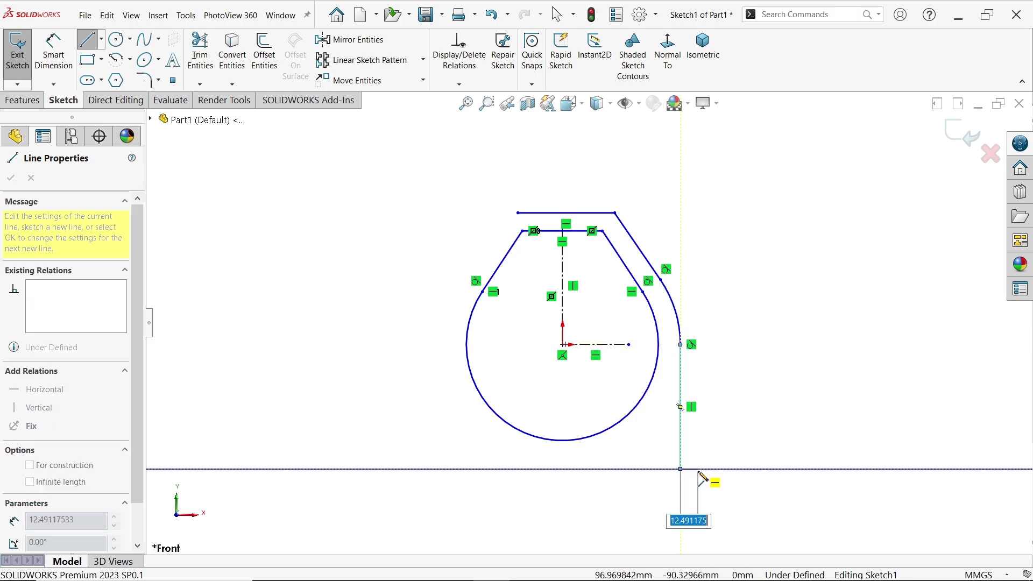
pyautogui.click(694, 469)
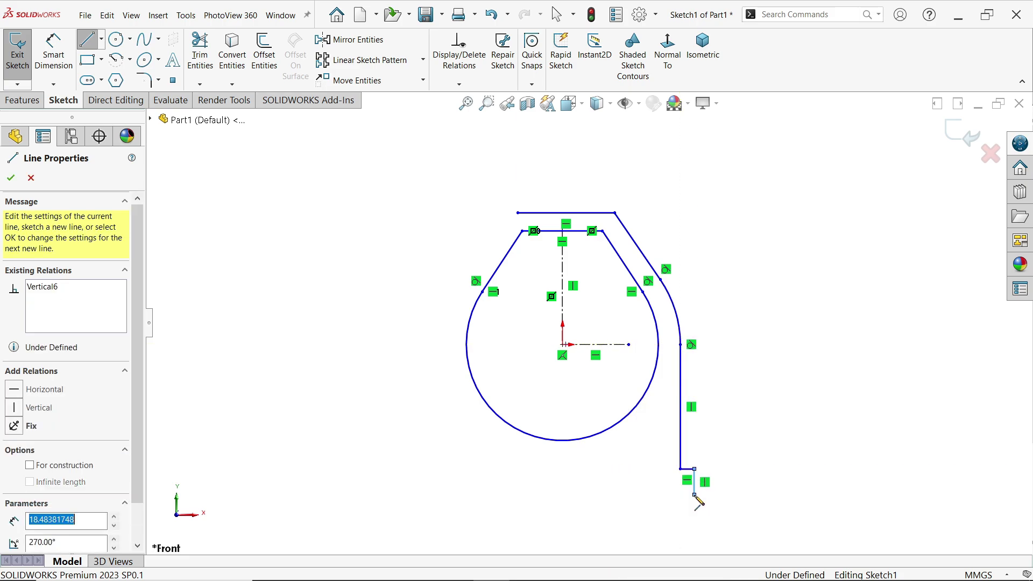
pyautogui.click(694, 494)
pyautogui.rightClick(738, 436)
pyautogui.click(753, 431)
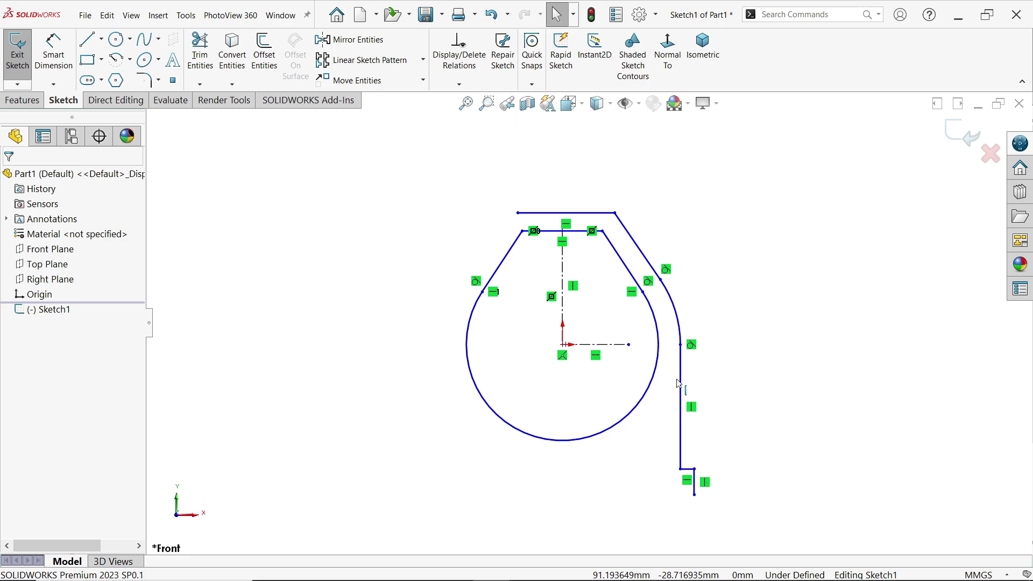
# Make the outer top line's endpoints symmetric about the vertical centerline.
pyautogui.scroll(-5, 565, 220)
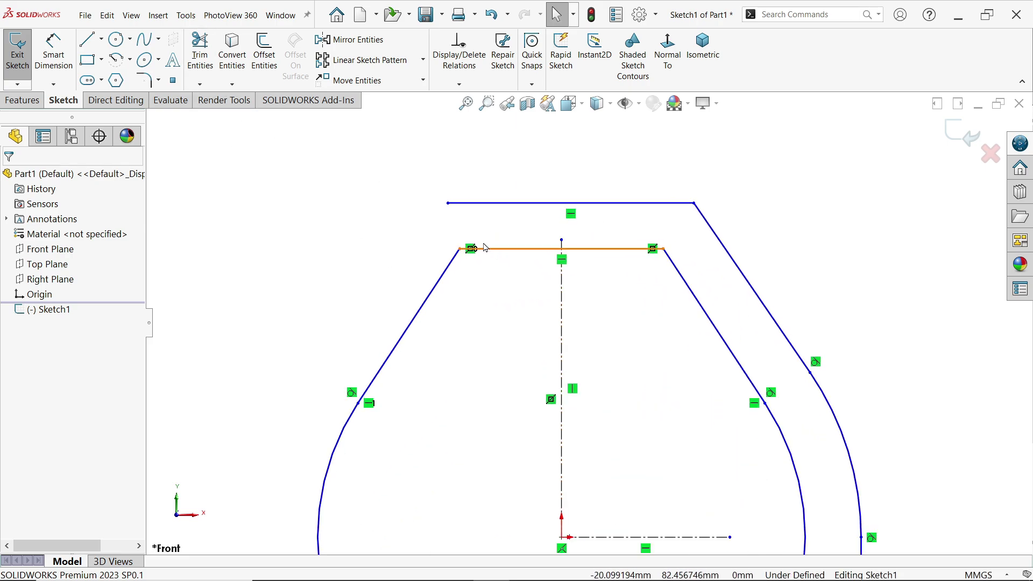
pyautogui.click(450, 204)
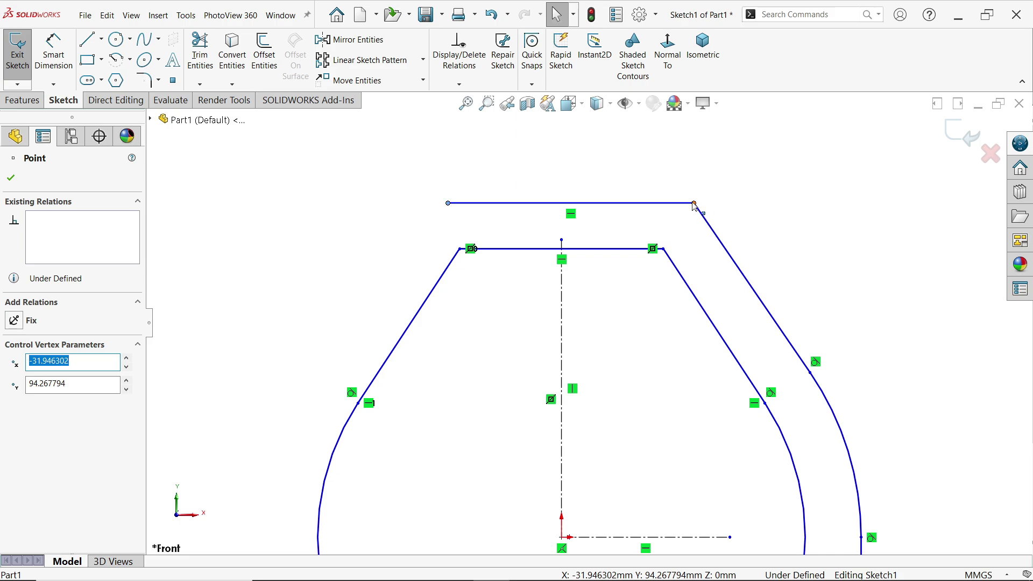
pyautogui.keyDown('ctrl'); pyautogui.click(694, 203); pyautogui.keyUp('ctrl')
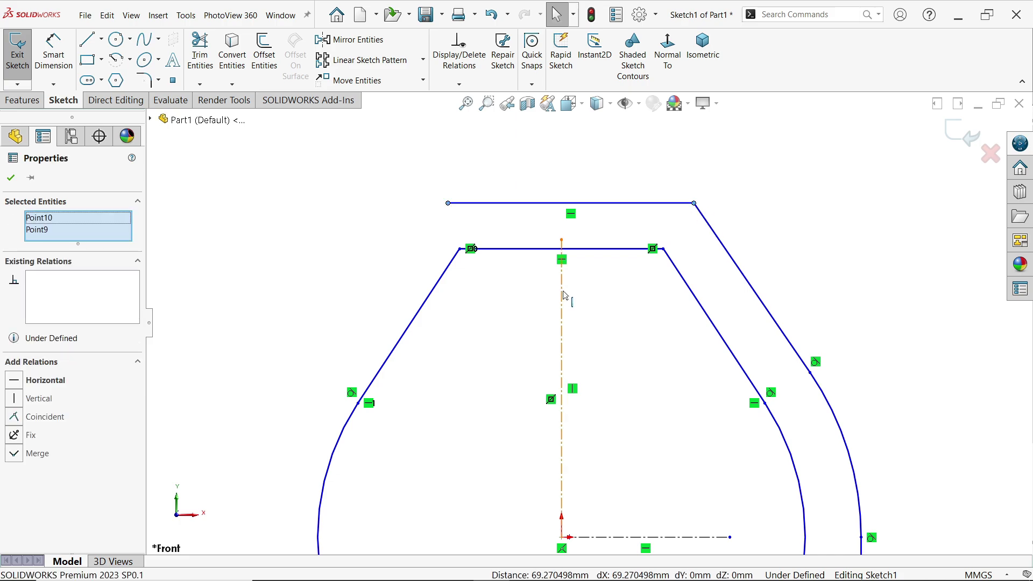
pyautogui.keyDown('ctrl'); pyautogui.click(562, 295); pyautogui.keyUp('ctrl')
pyautogui.click(596, 243)
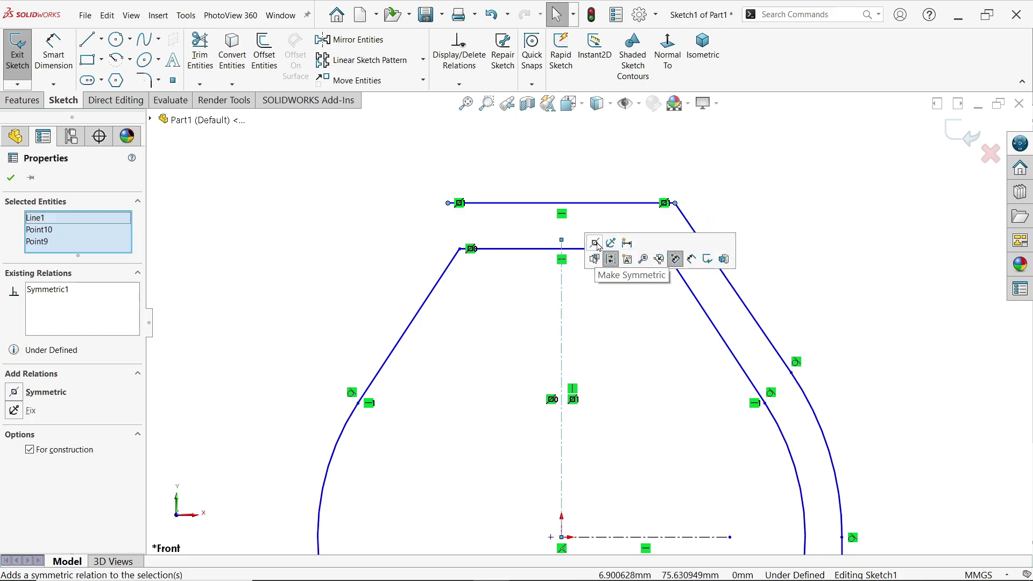
pyautogui.click(390, 153)
# Mirror the outer profile's right slanted line, arc, vertical side and two foot lines about the vertical centerline.
pyautogui.click(368, 42)
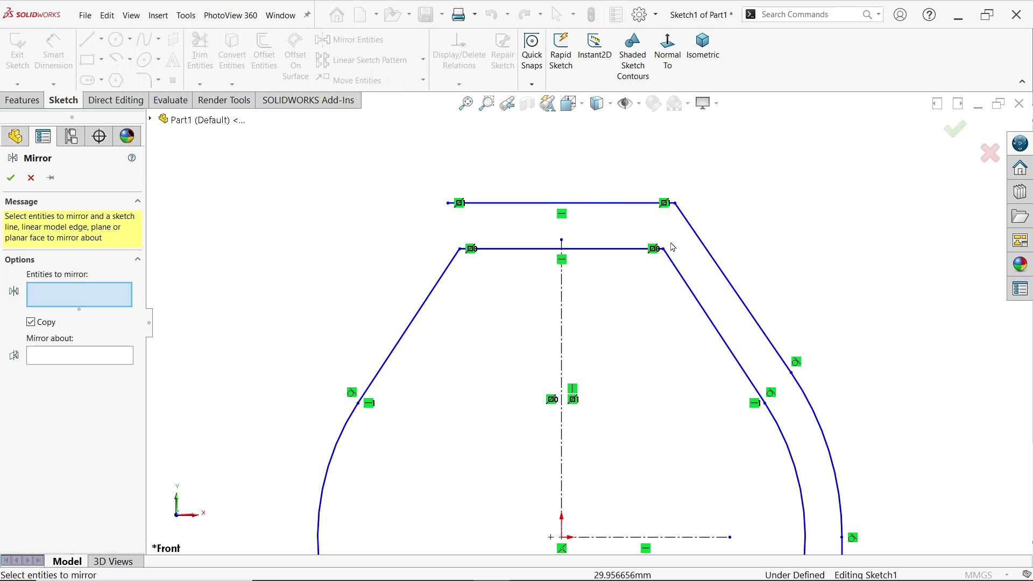
pyautogui.click(719, 269)
pyautogui.scroll(4, 715, 301)
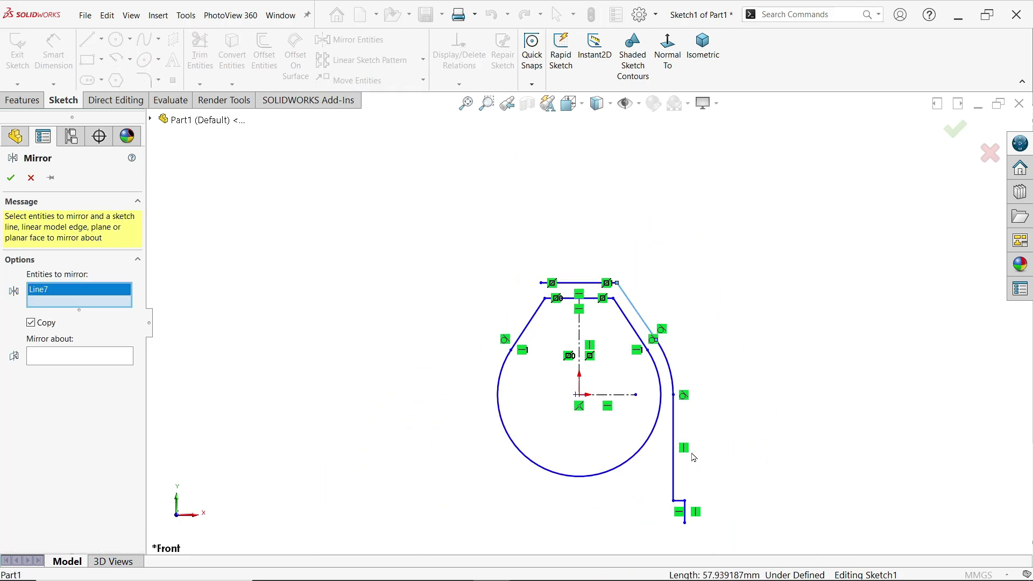
pyautogui.scroll(-3, 694, 457)
pyautogui.click(658, 293)
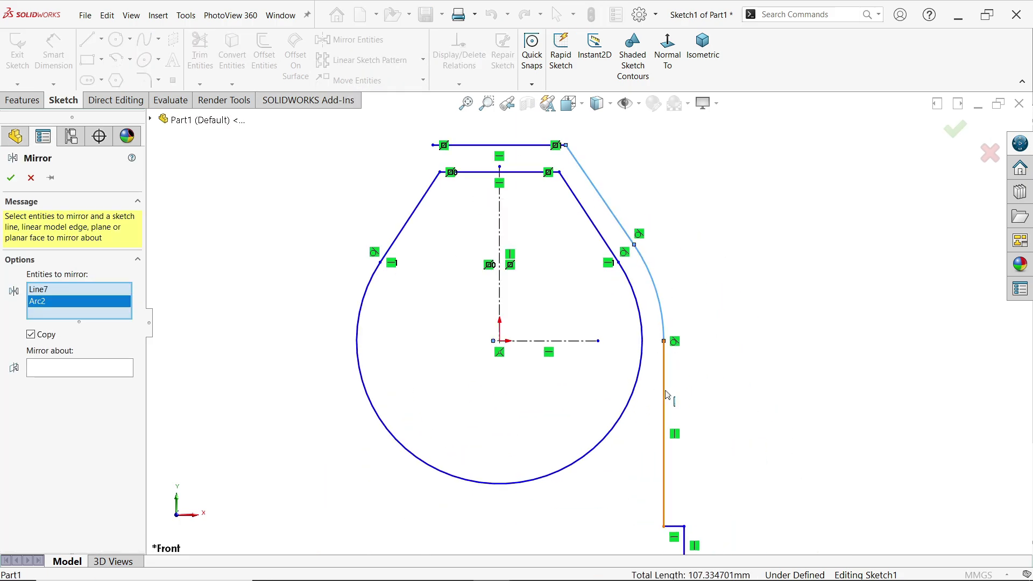
pyautogui.click(665, 398)
pyautogui.click(679, 530)
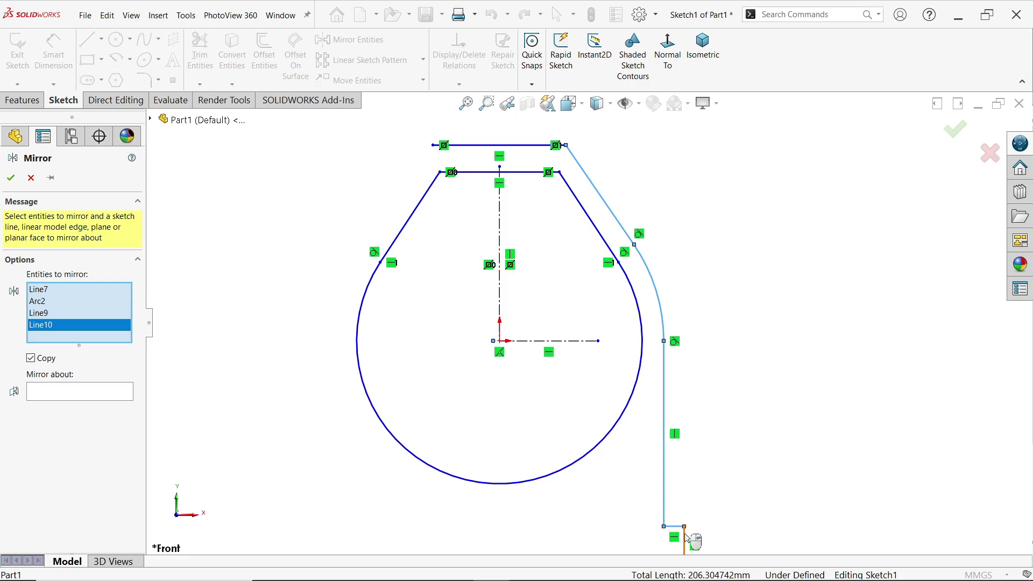
pyautogui.click(684, 539)
pyautogui.click(87, 408)
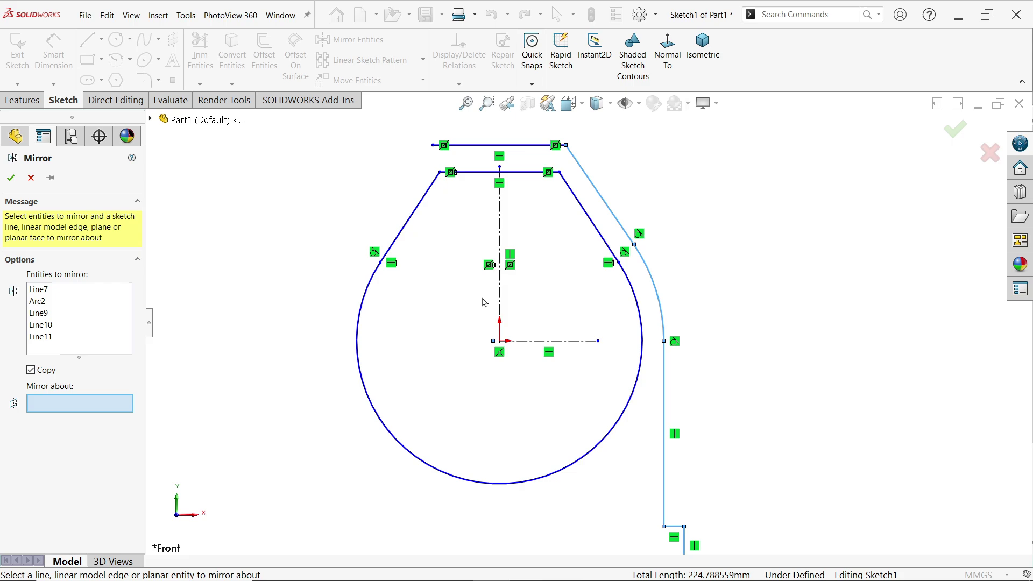
pyautogui.click(500, 297)
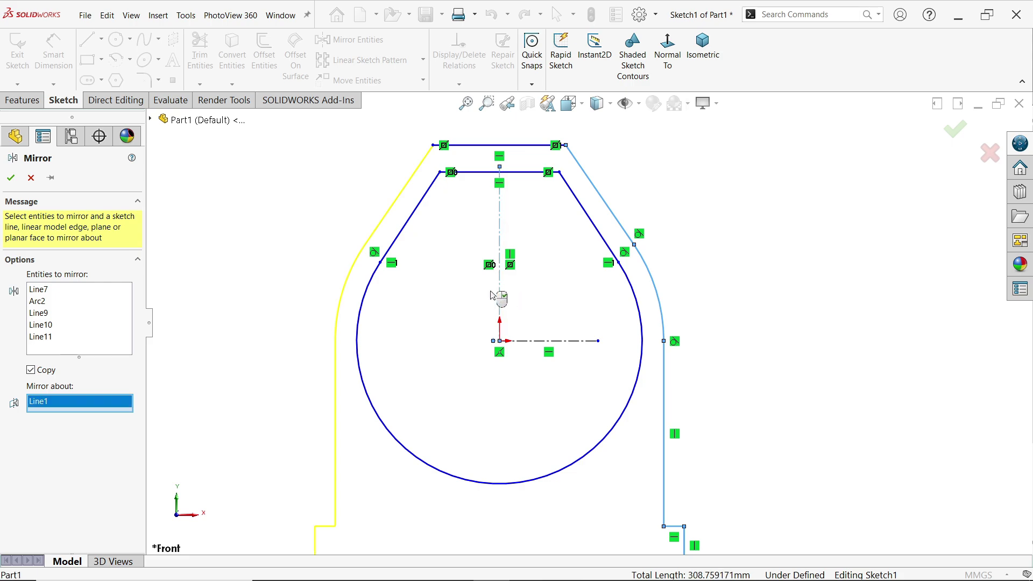
pyautogui.click(10, 178)
# Close the outer profile with a horizontal base line about 178 mm long between the lower ends of the foot edges.
pyautogui.scroll(-3, 378, 329)
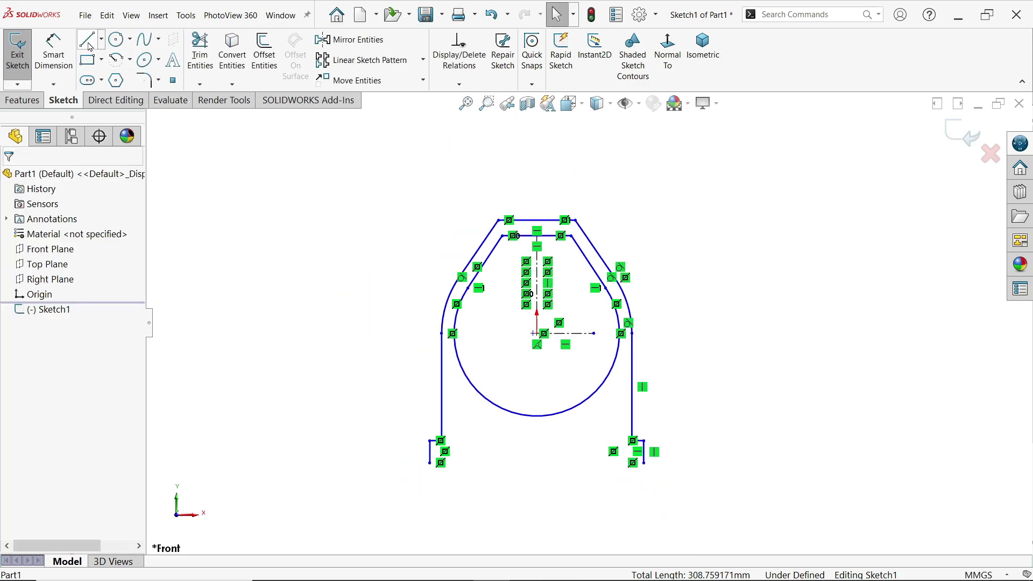
pyautogui.click(87, 40)
pyautogui.scroll(-3, 437, 476)
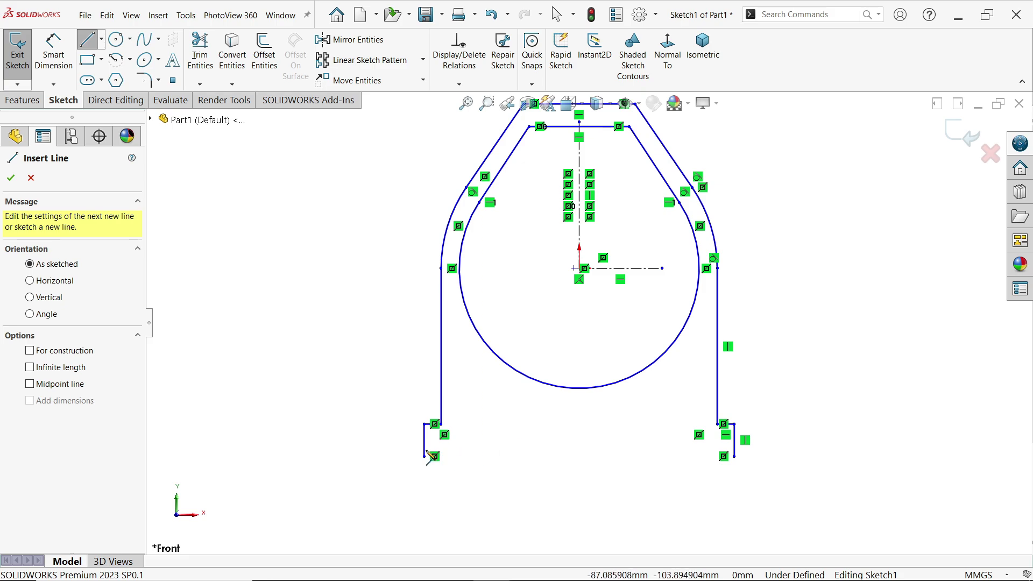
pyautogui.moveTo(424, 456)
pyautogui.mouseDown()
pyautogui.moveTo(757, 468)
pyautogui.moveTo(734, 457)
pyautogui.mouseUp()
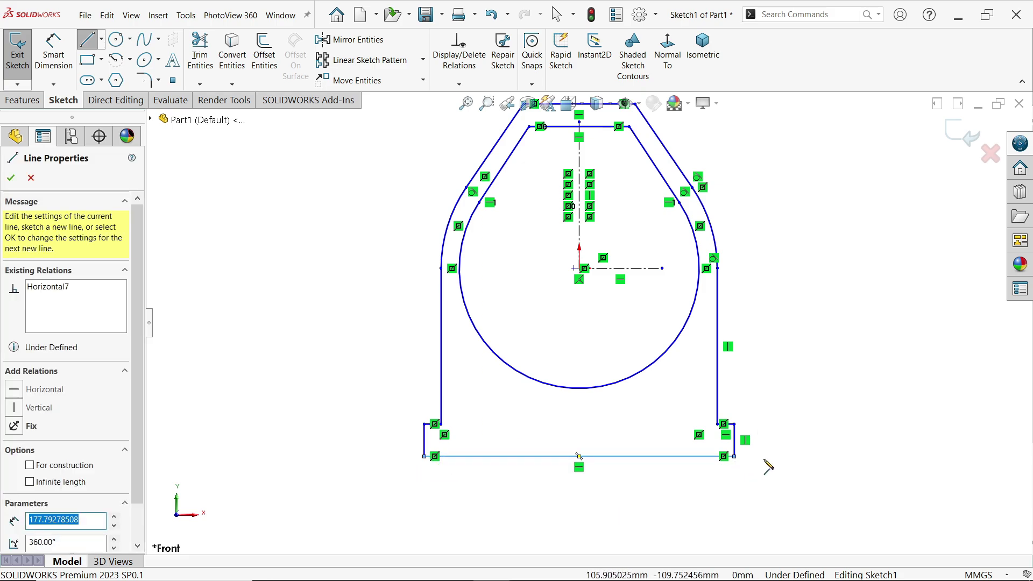
pyautogui.press('Escape')
# Dimension the horizontal base line of the outer profile to 388 mm.
pyautogui.press('z')
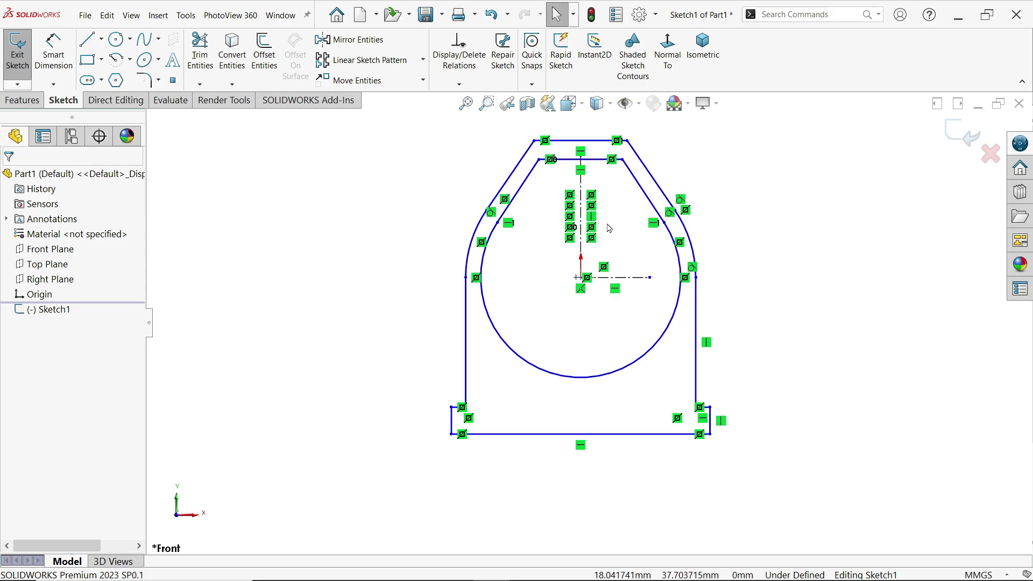
pyautogui.scroll(-2, 610, 228)
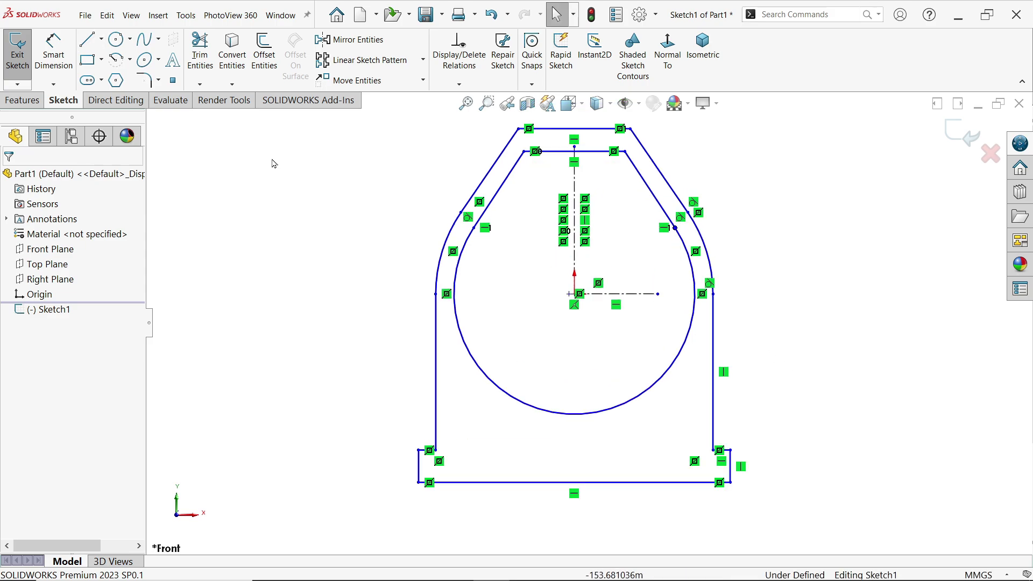
pyautogui.click(53, 54)
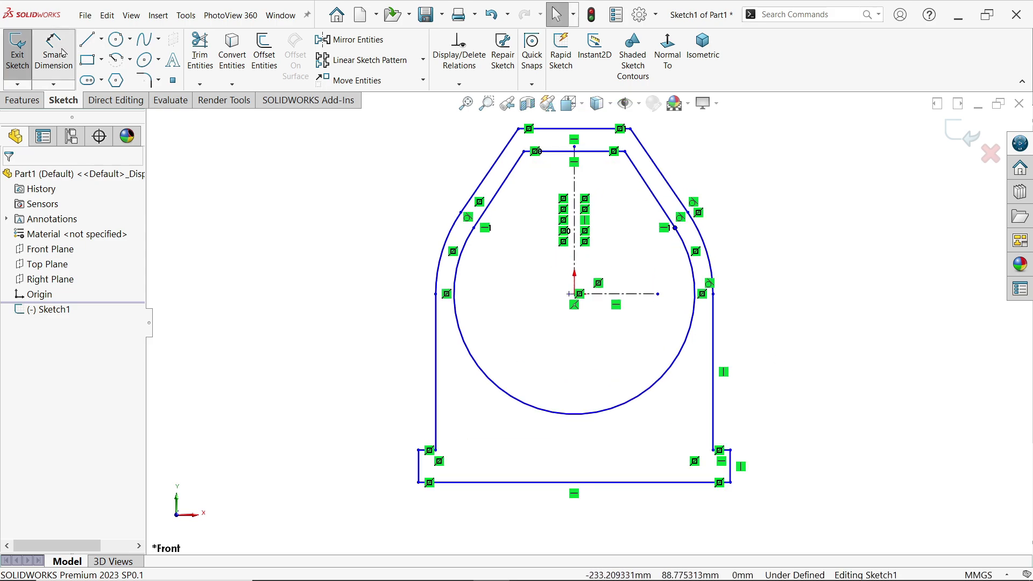
pyautogui.click(598, 483)
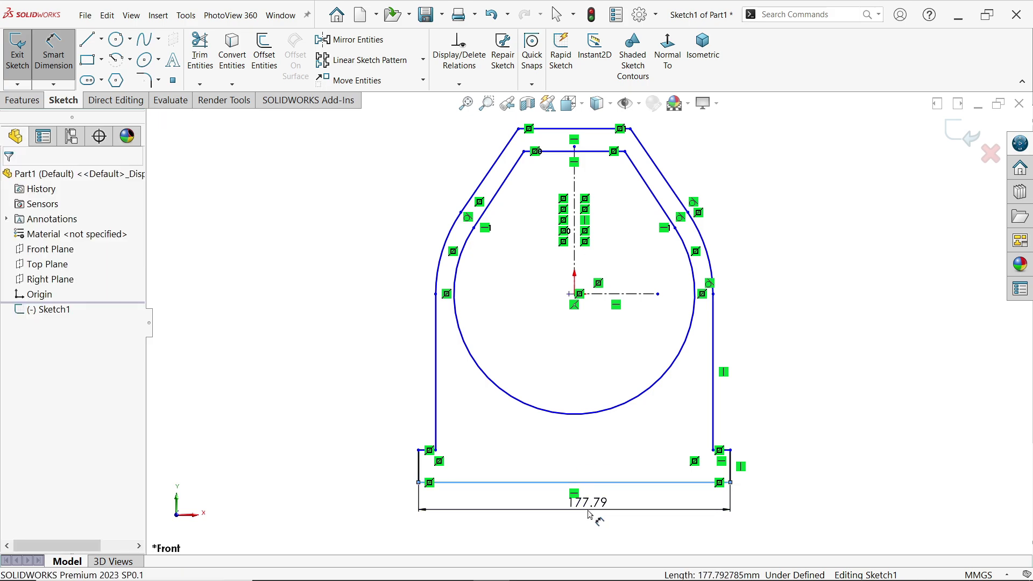
pyautogui.click(590, 509)
pyautogui.write('388')
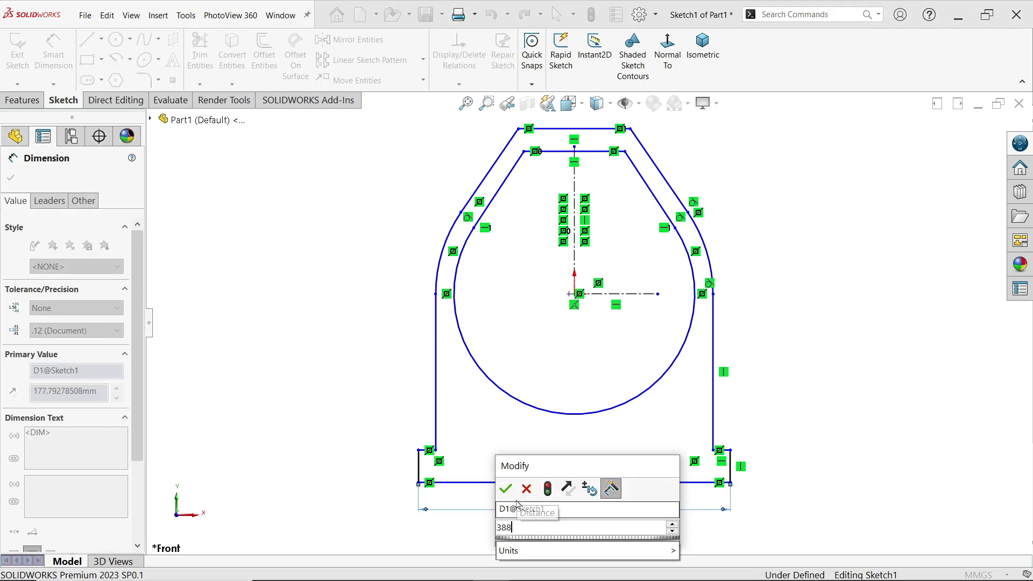
pyautogui.click(507, 490)
# Dimension the distance between the outer profile's two long vertical sides to 380 mm.
pyautogui.click(714, 422)
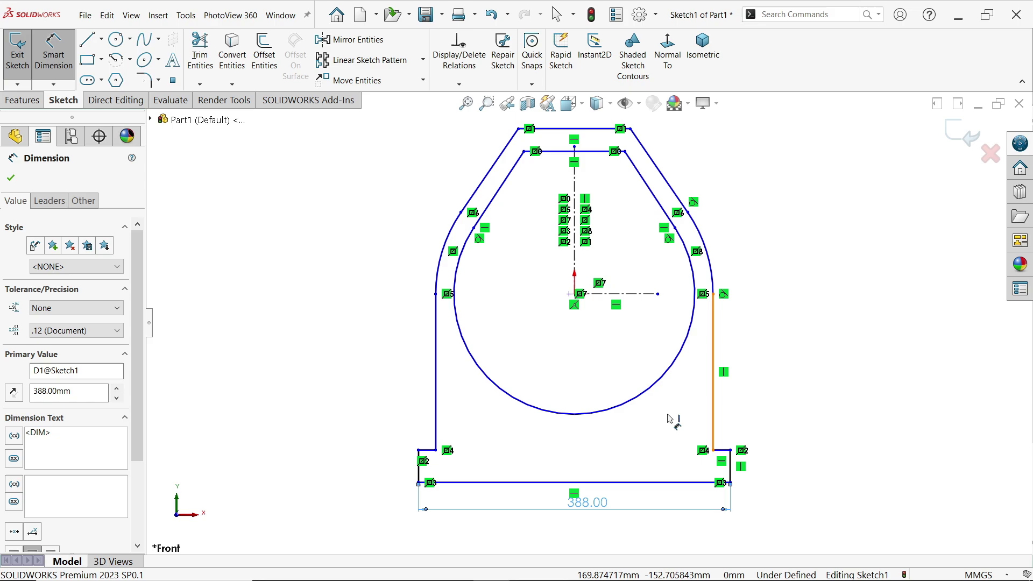
pyautogui.click(436, 425)
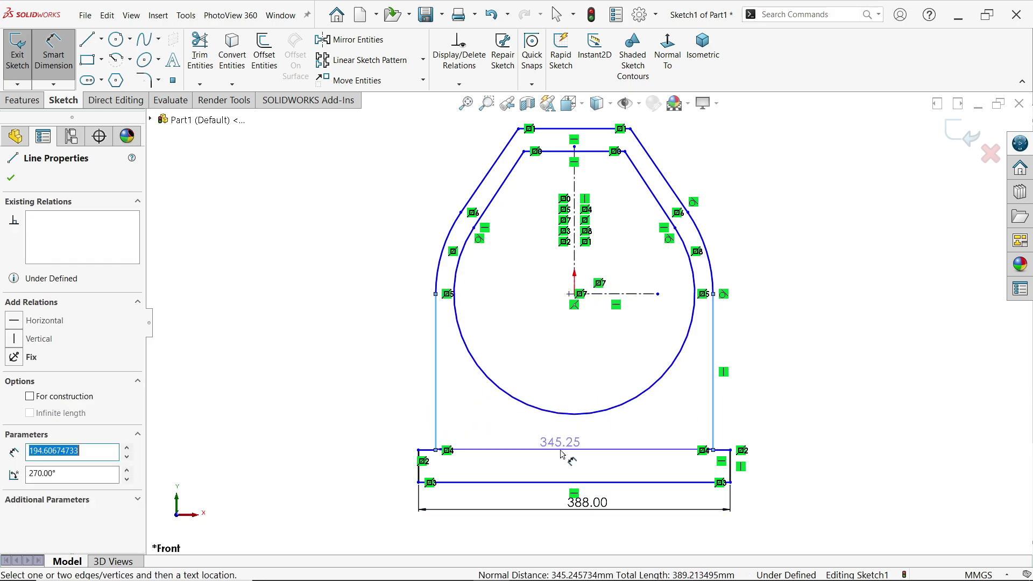
pyautogui.click(561, 455)
pyautogui.write('380')
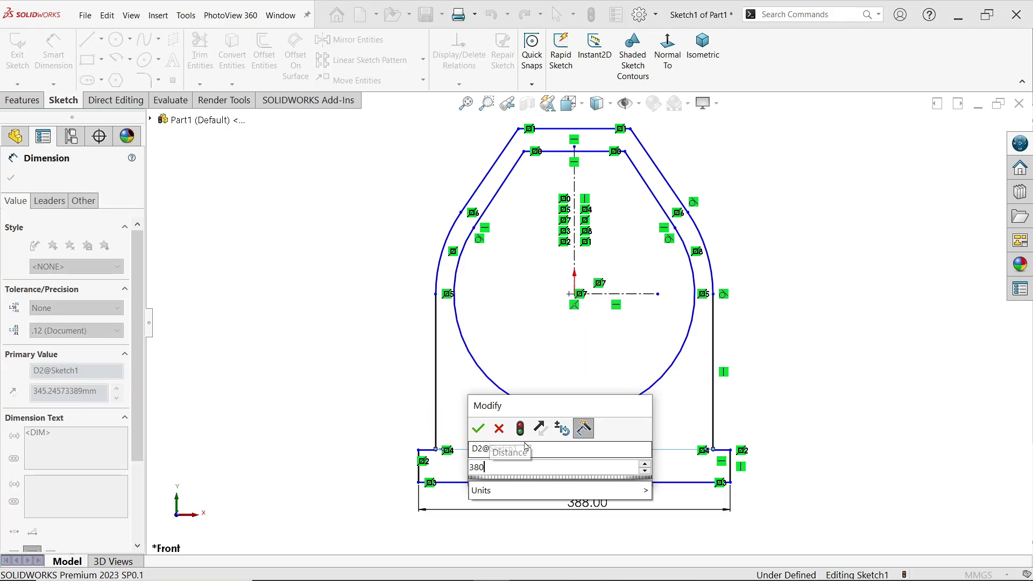
pyautogui.click(477, 429)
# Dimension the right vertical foot edge of the outer profile to 20 mm.
pyautogui.scroll(-3, 724, 470)
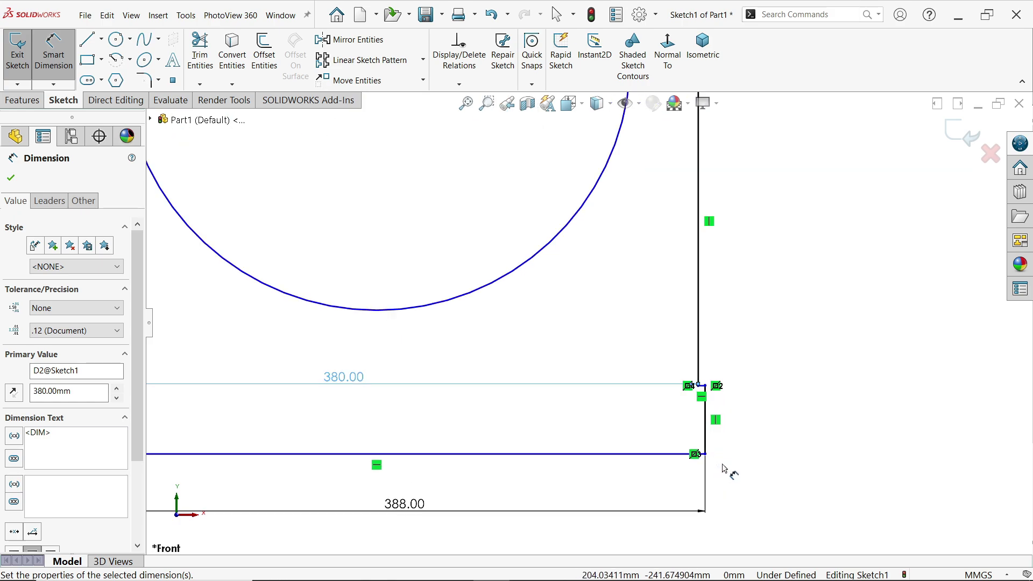
pyautogui.click(708, 442)
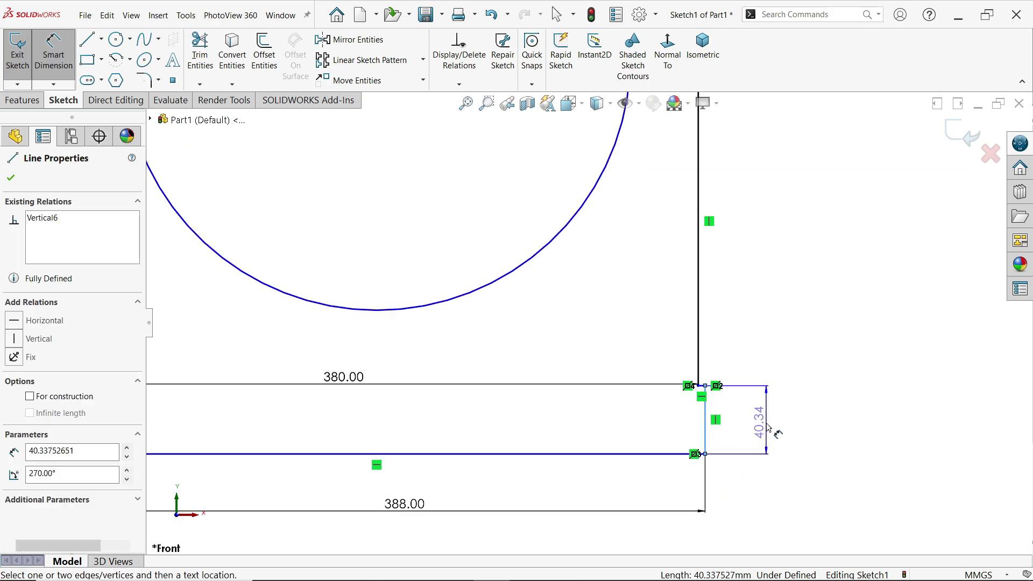
pyautogui.click(770, 430)
pyautogui.write('20')
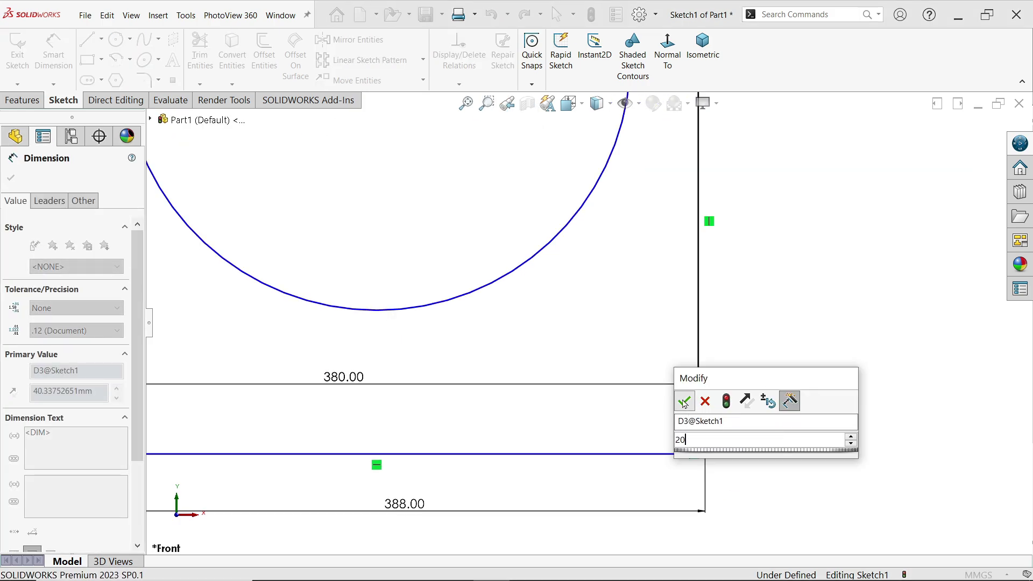
pyautogui.click(684, 401)
# Dimension the vertical distance from the base line to the horizontal centerline through the origin to 212 mm.
pyautogui.scroll(5, 552, 288)
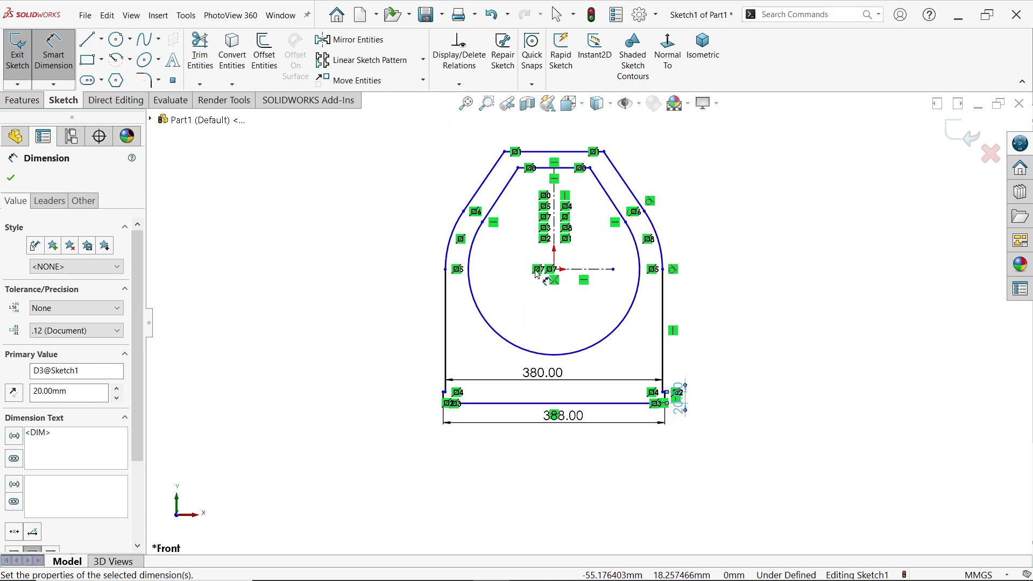
pyautogui.scroll(-2, 554, 295)
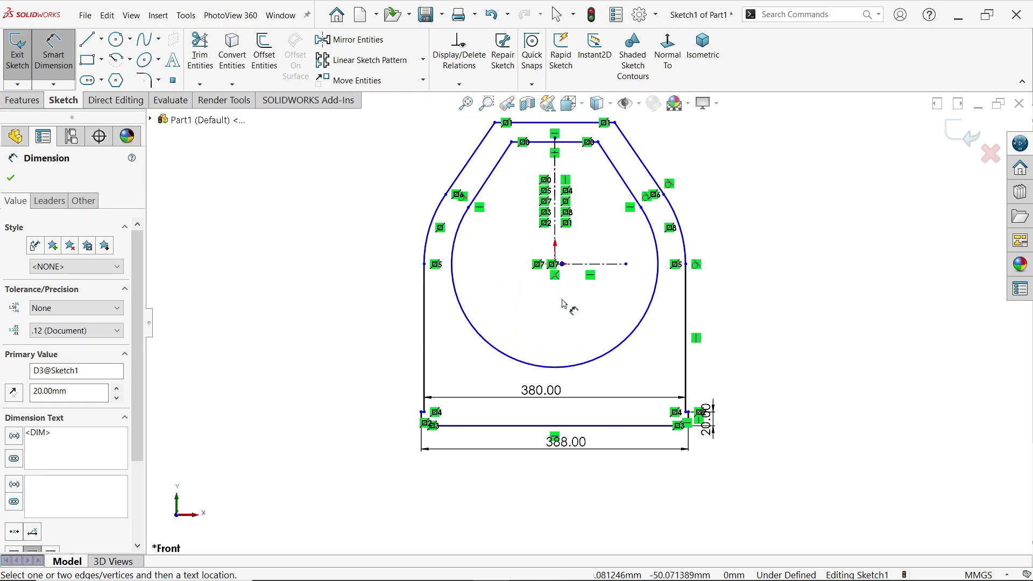
pyautogui.click(573, 426)
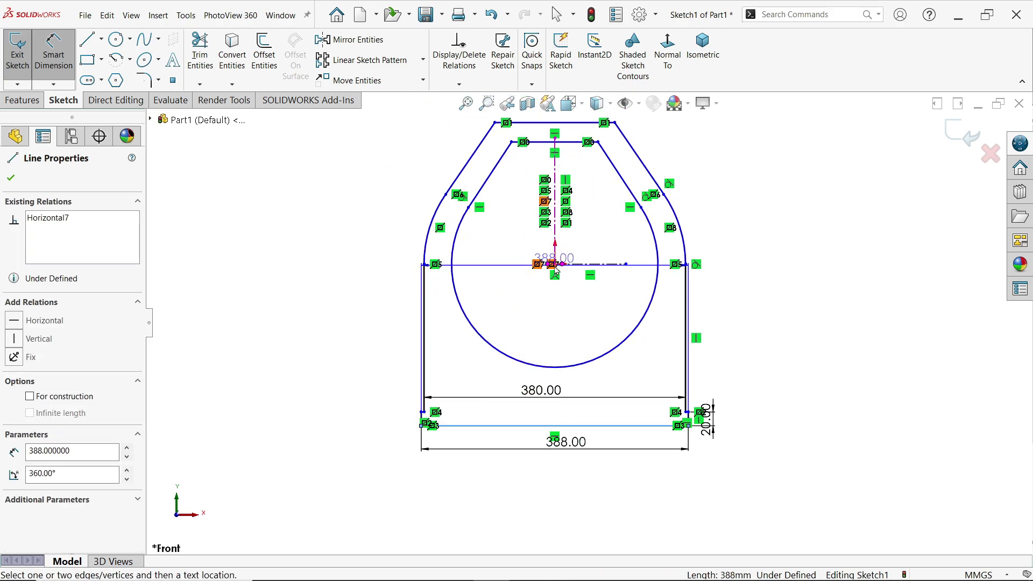
pyautogui.click(575, 263)
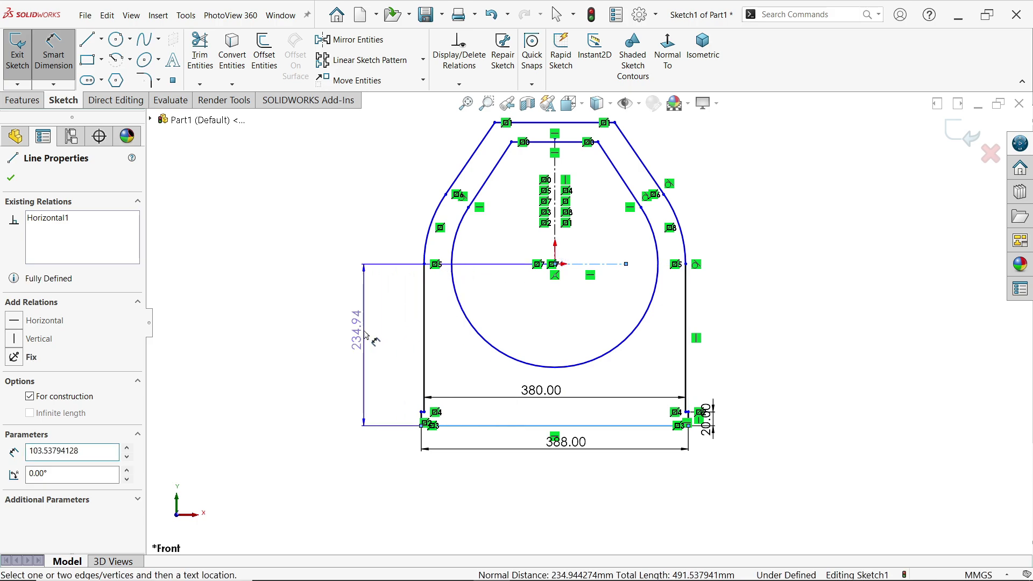
pyautogui.click(365, 335)
pyautogui.write('212')
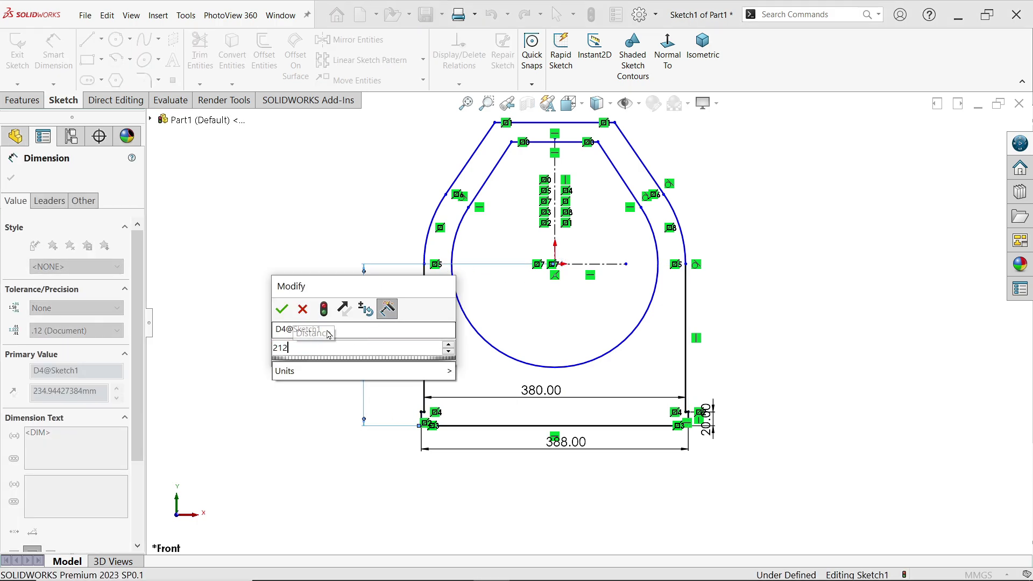
pyautogui.click(281, 309)
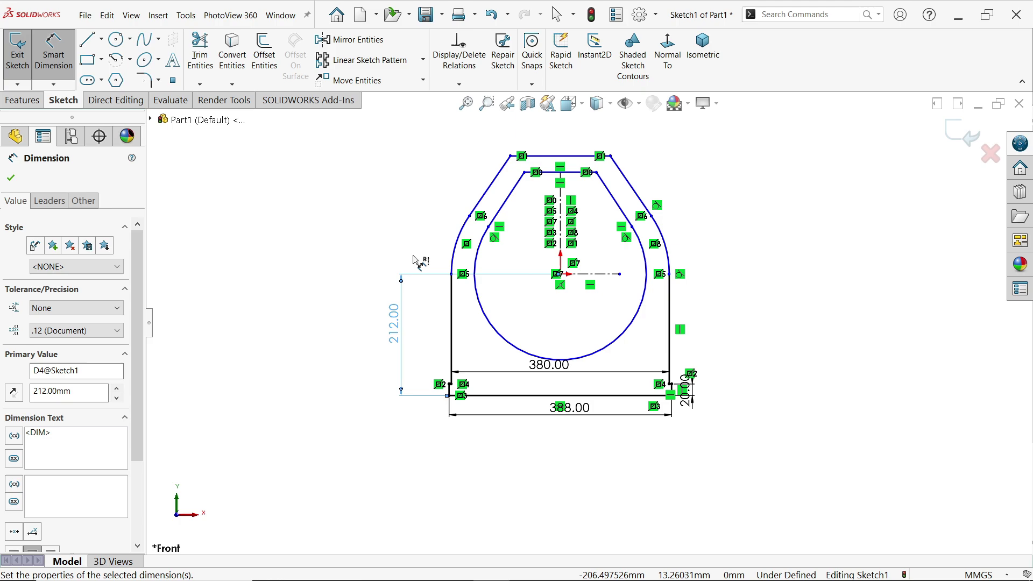
# Dimension the vertical distance from the origin to the outer profile's top line to 250 mm.
pyautogui.scroll(-5, 576, 300)
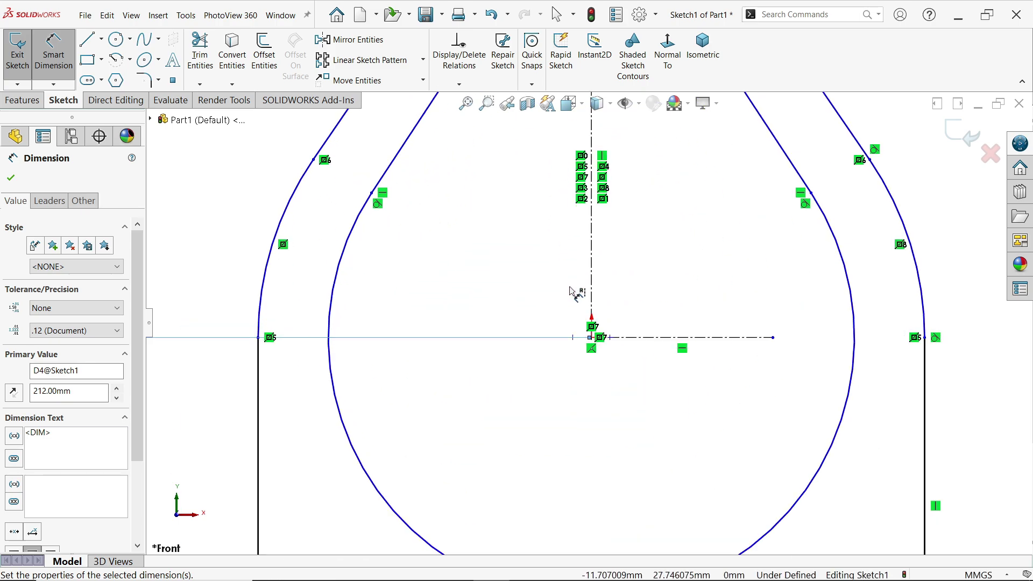
pyautogui.scroll(5, 598, 357)
pyautogui.click(598, 351)
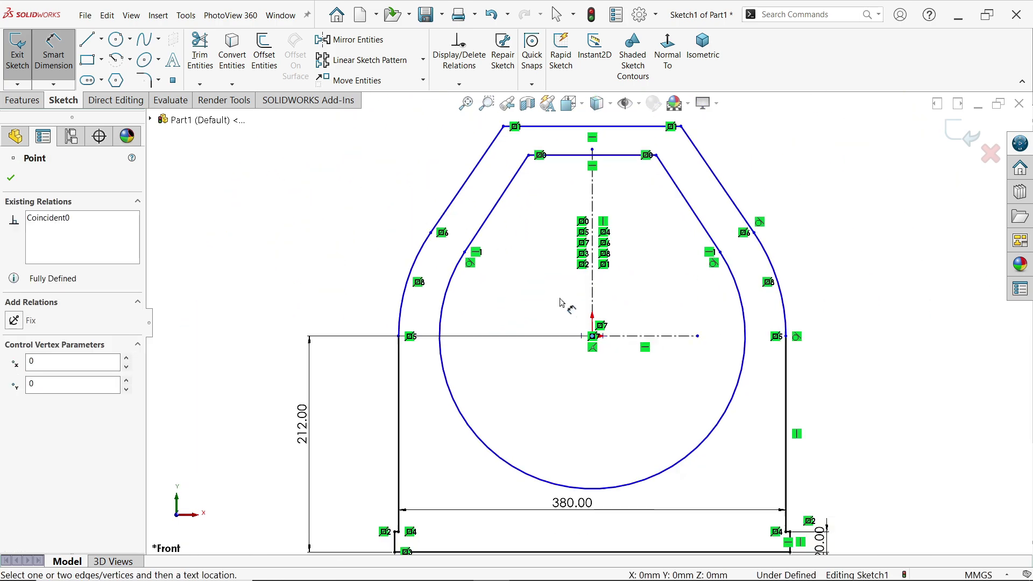
pyautogui.click(613, 130)
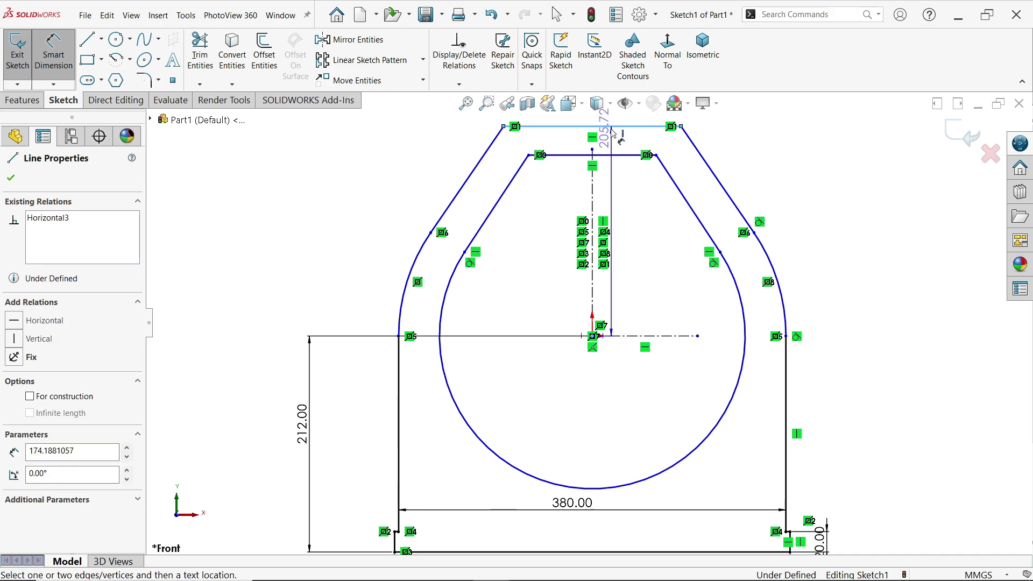
pyautogui.click(316, 216)
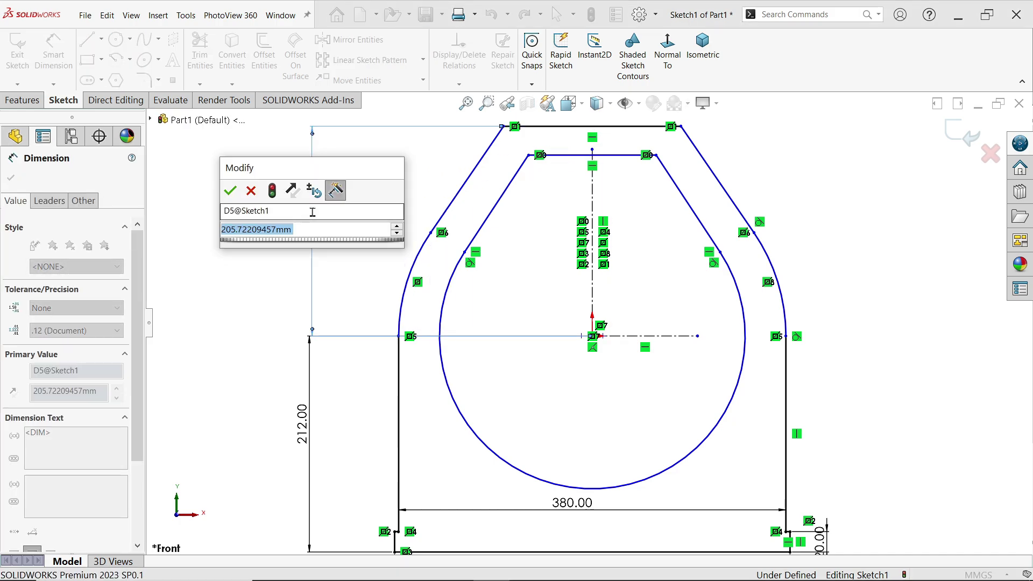
pyautogui.write('210')
pyautogui.click(228, 185)
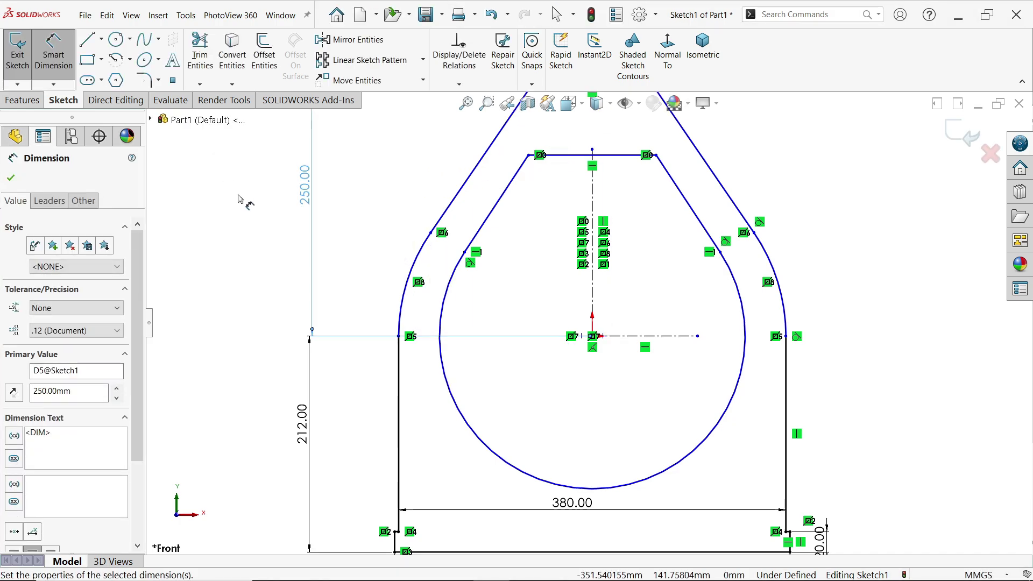
pyautogui.scroll(-4, 596, 180)
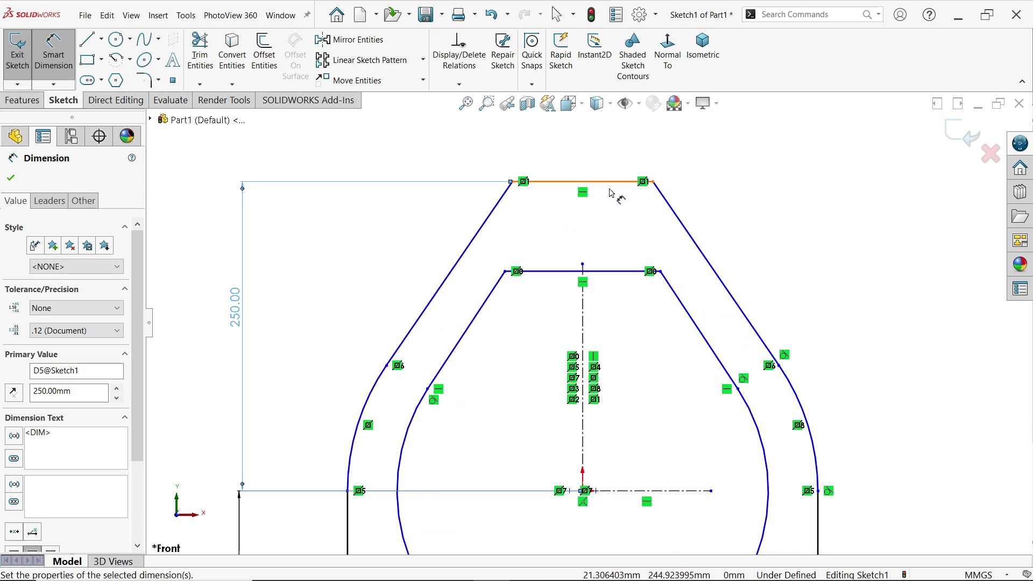
pyautogui.click(615, 184)
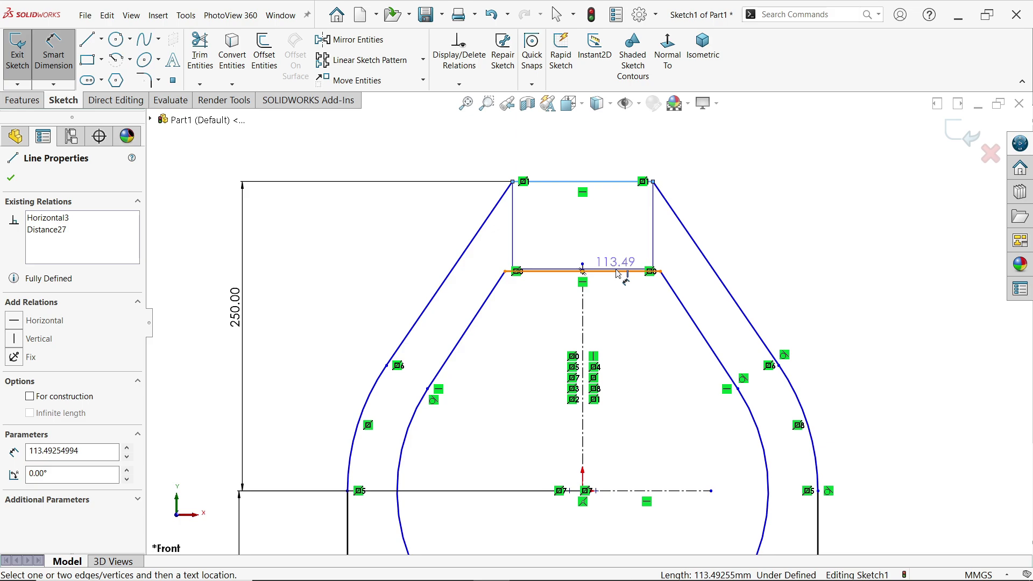
pyautogui.press('Escape')
pyautogui.press('Escape')
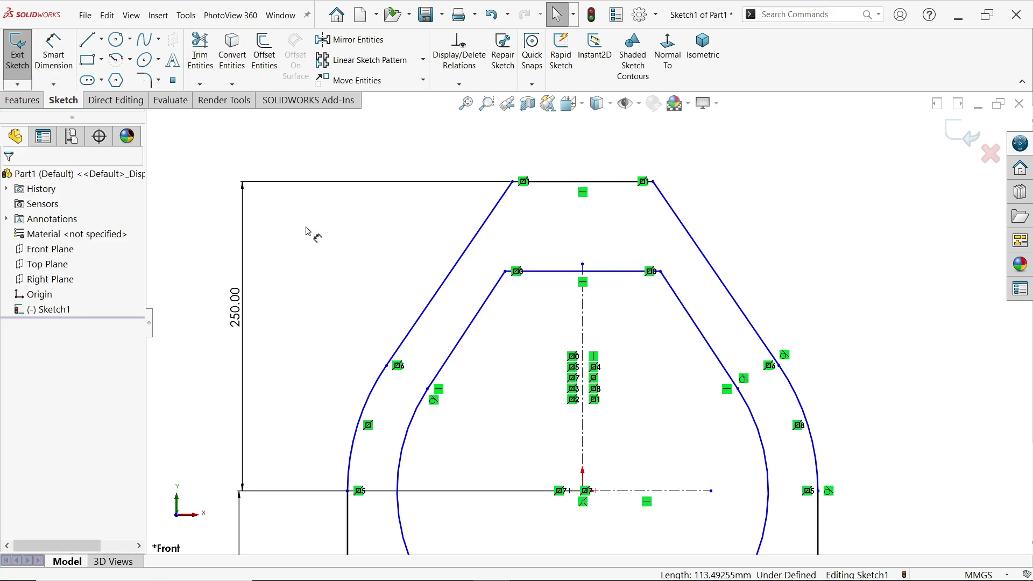
# Delete the outer profile's top horizontal line together with its associated dimension.
pyautogui.click(590, 187)
pyautogui.press('Delete')
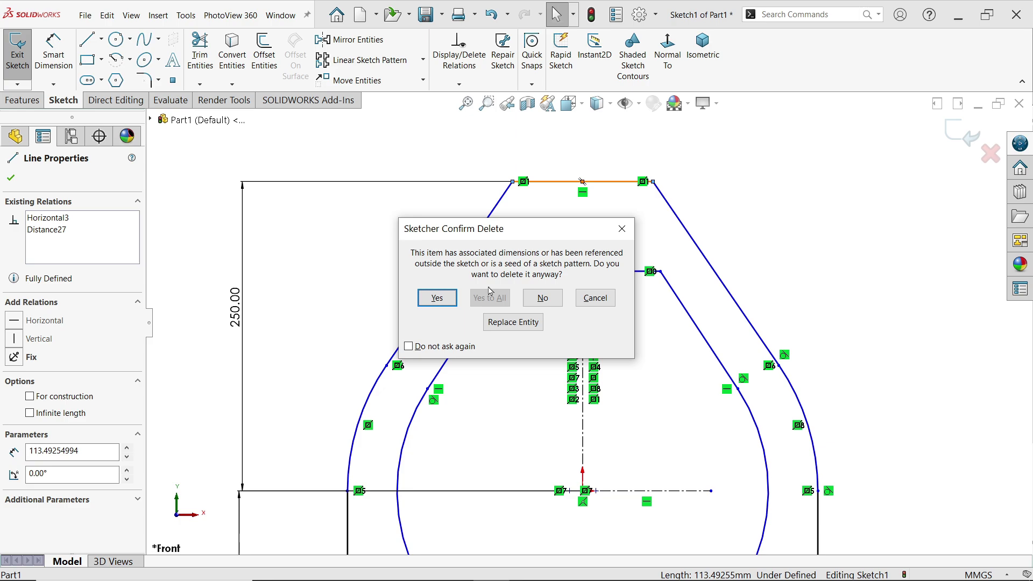
pyautogui.click(435, 299)
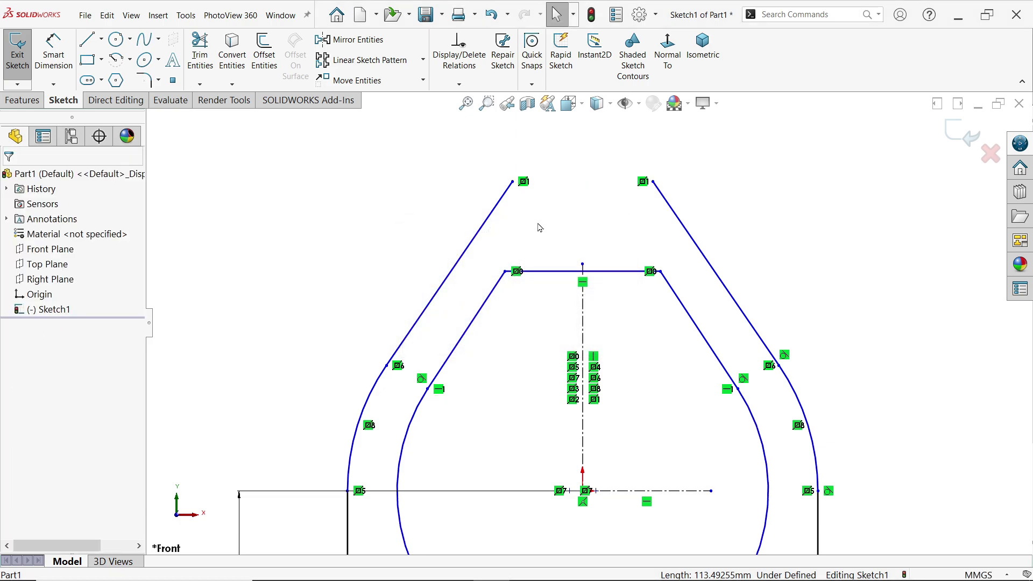
# Close the outer profile's open top with two vertical edges about 21 mm high joined by a horizontal line about 113 mm long.
pyautogui.click(88, 39)
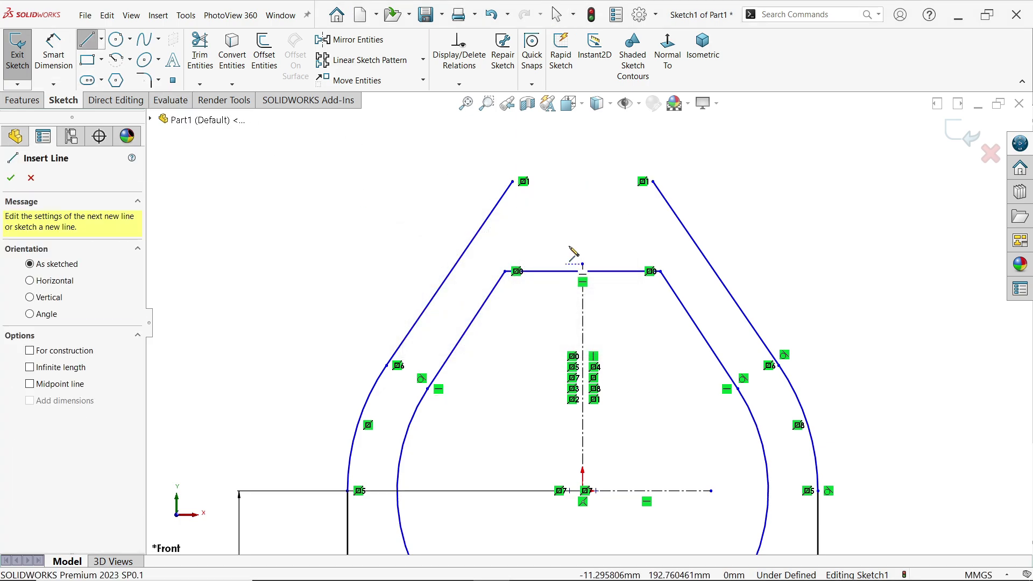
pyautogui.click(513, 182)
pyautogui.click(513, 155)
pyautogui.click(652, 155)
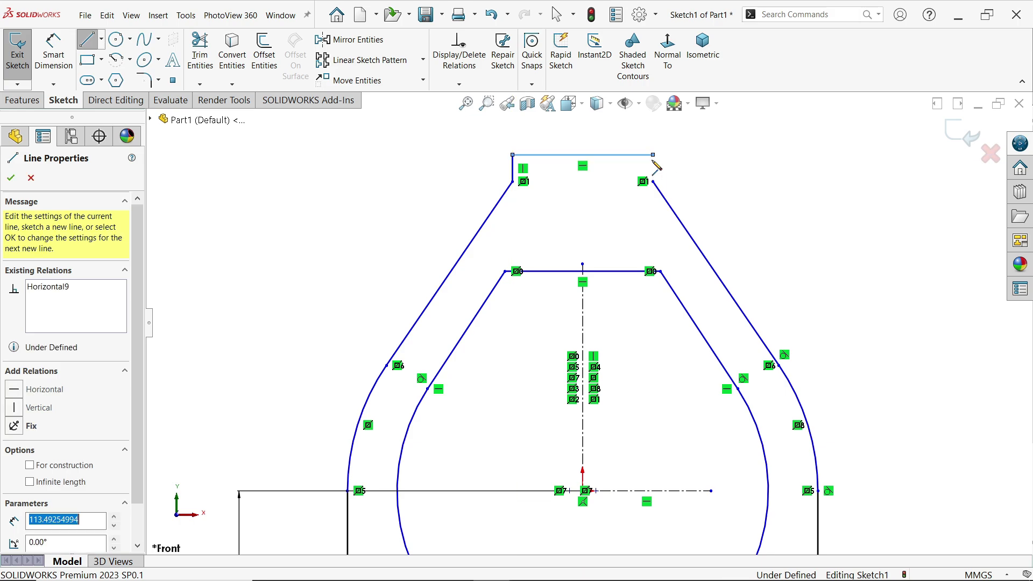
pyautogui.click(653, 181)
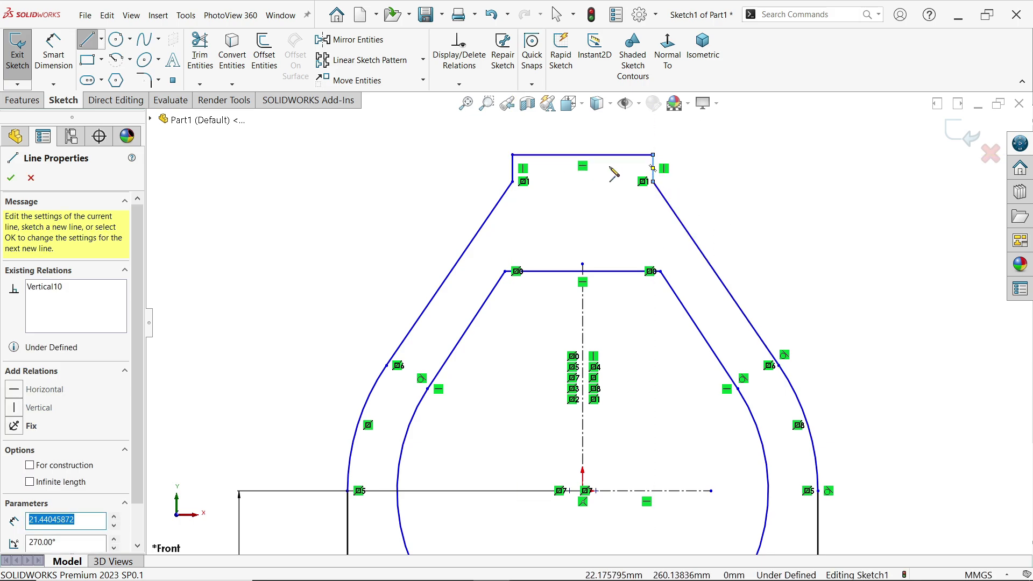
pyautogui.press('Escape')
# Make the two short vertical edges at the top of the outer profile symmetric about the vertical centerline.
pyautogui.scroll(-2, 589, 162)
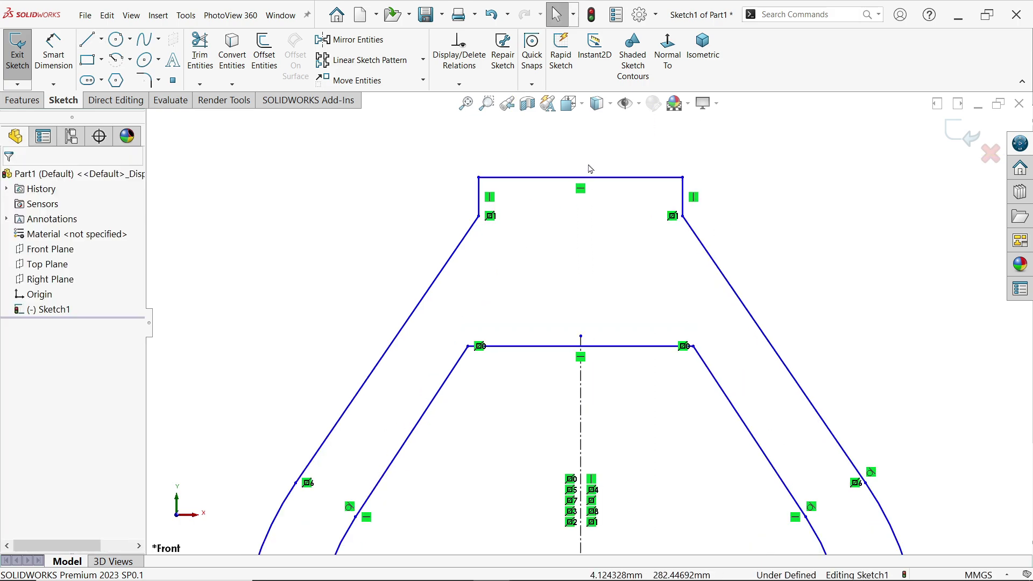
pyautogui.click(581, 414)
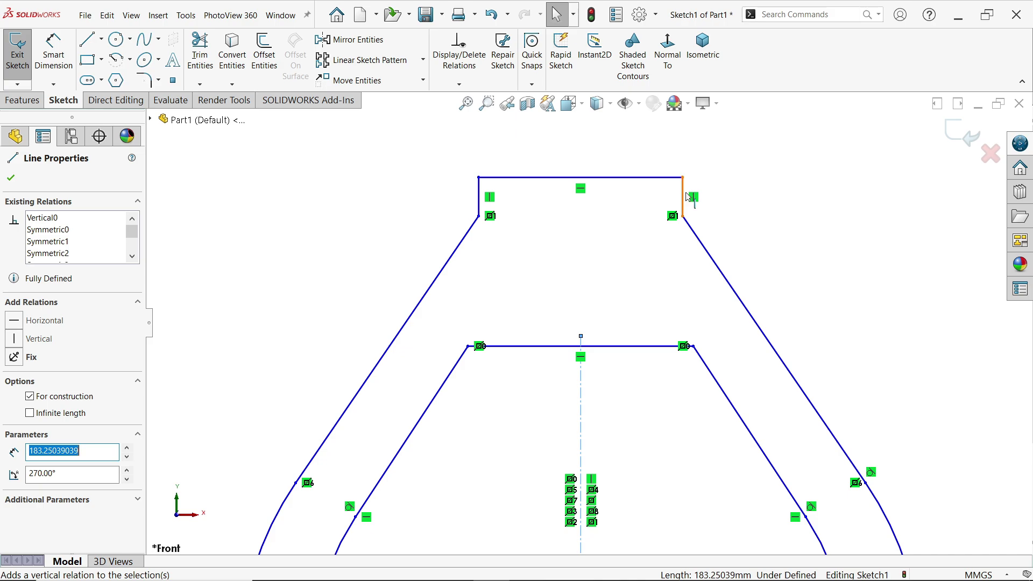
pyautogui.keyDown('ctrl'); pyautogui.click(683, 197); pyautogui.keyUp('ctrl')
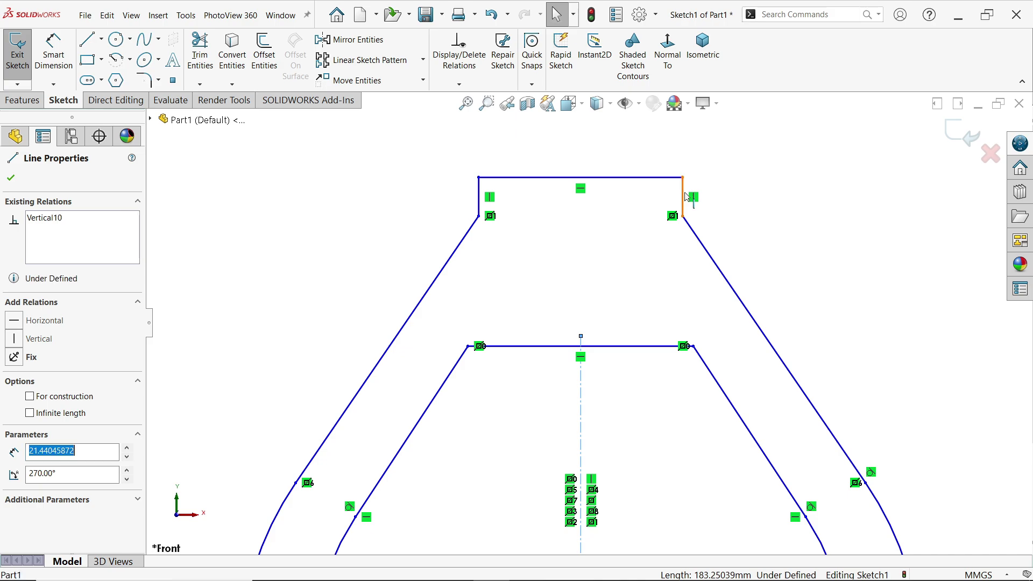
pyautogui.keyDown('ctrl'); pyautogui.click(482, 203); pyautogui.keyUp('ctrl')
pyautogui.click(592, 168)
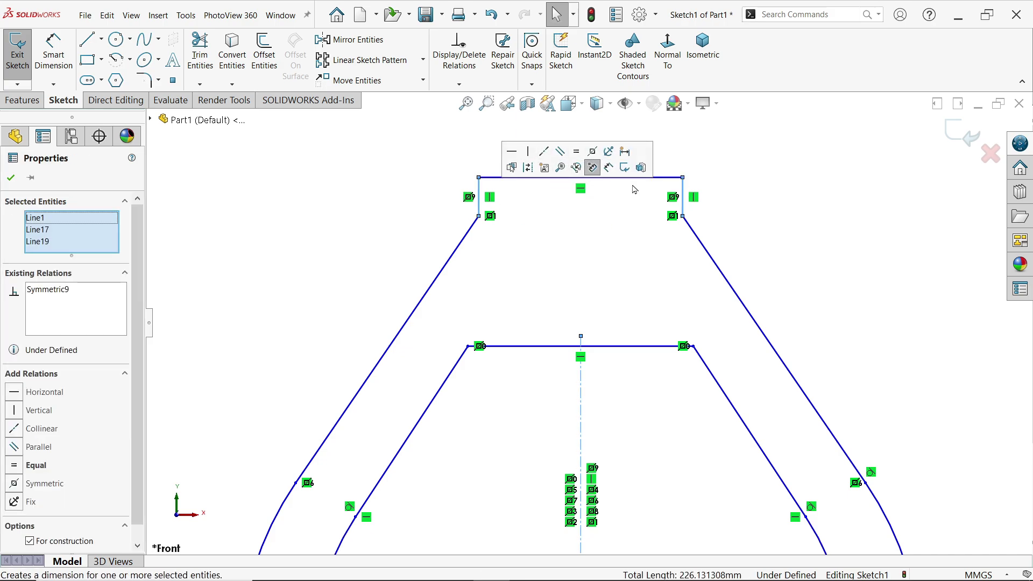
pyautogui.click(807, 190)
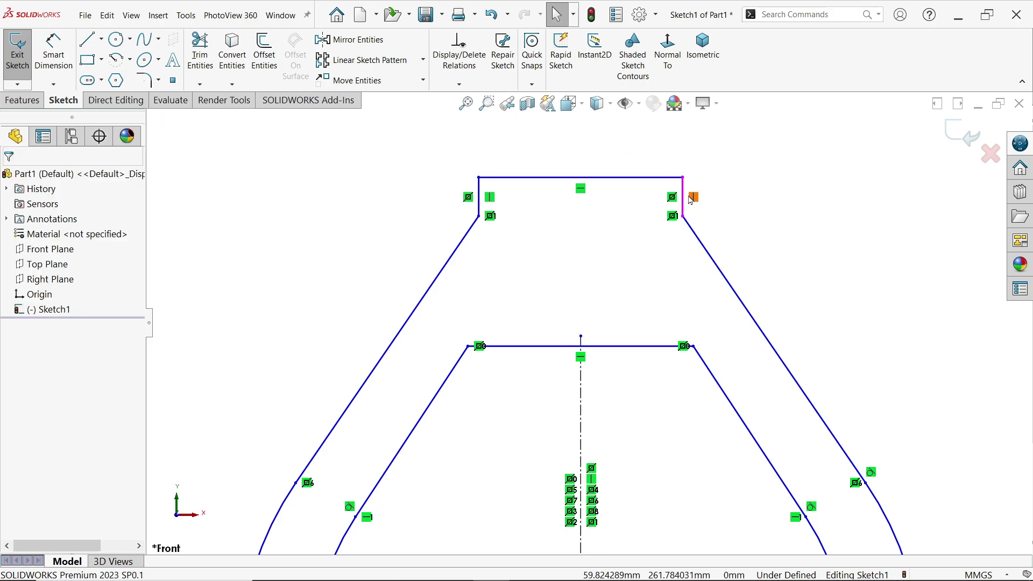
# Make the two short vertical edges at the top of the outer profile equal in length.
pyautogui.click(685, 199)
pyautogui.keyDown('ctrl'); pyautogui.click(482, 200); pyautogui.keyUp('ctrl')
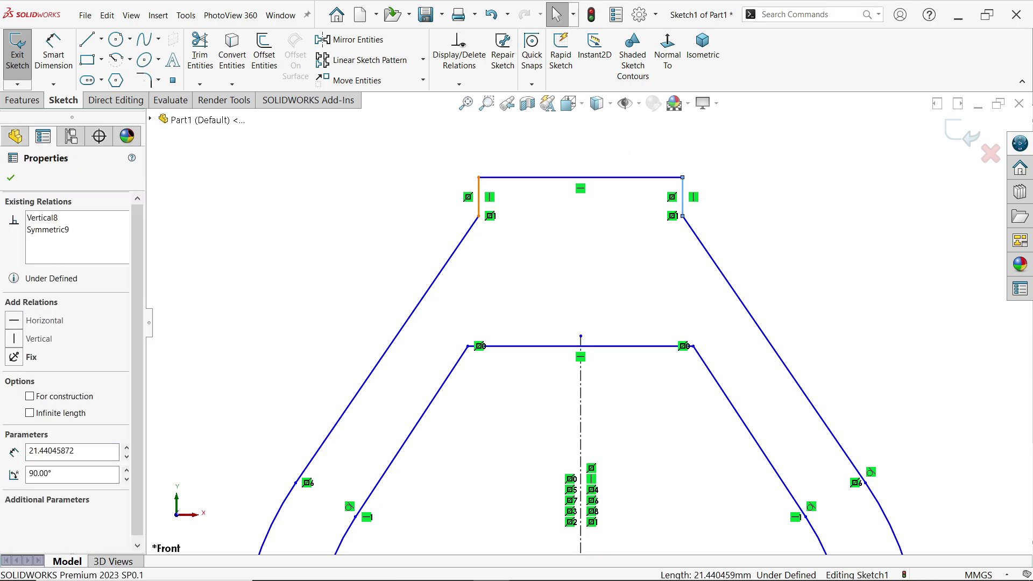
pyautogui.click(593, 163)
pyautogui.click(761, 199)
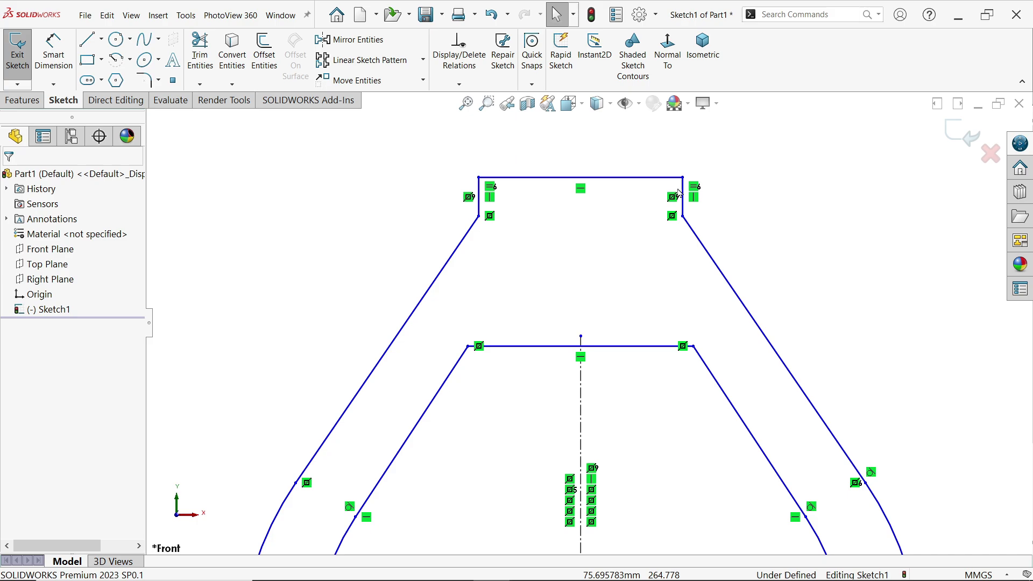
# Dimension the short vertical edge at the outer profile's top to 20 mm.
pyautogui.click(53, 53)
pyautogui.scroll(1, 584, 323)
pyautogui.scroll(-2, 609, 230)
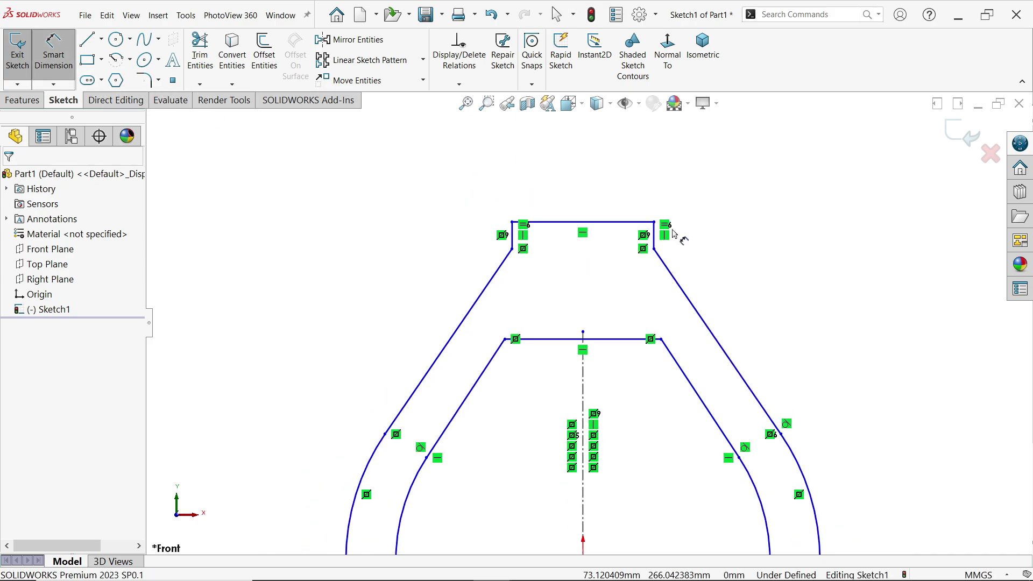
pyautogui.click(637, 263)
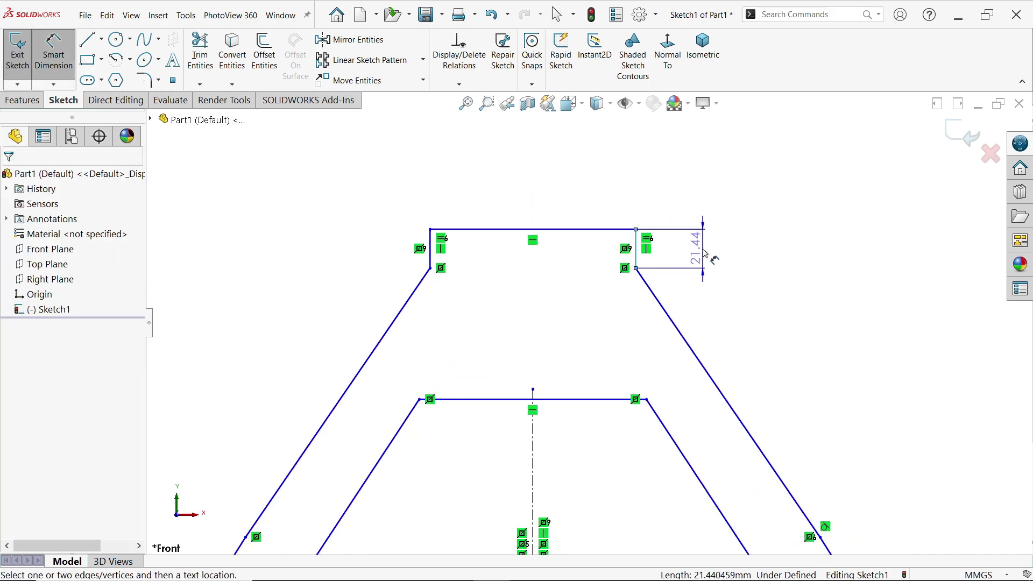
pyautogui.click(710, 259)
pyautogui.write('20')
pyautogui.click(620, 226)
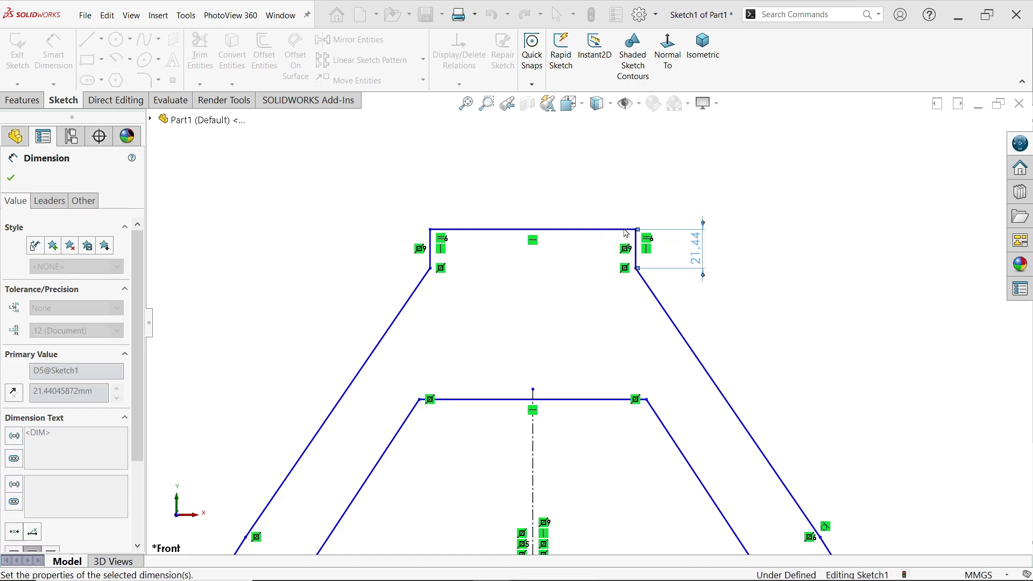
# Dimension the vertical distance between the outer profile's top line and the inner profile's top line to 30 mm.
pyautogui.click(597, 233)
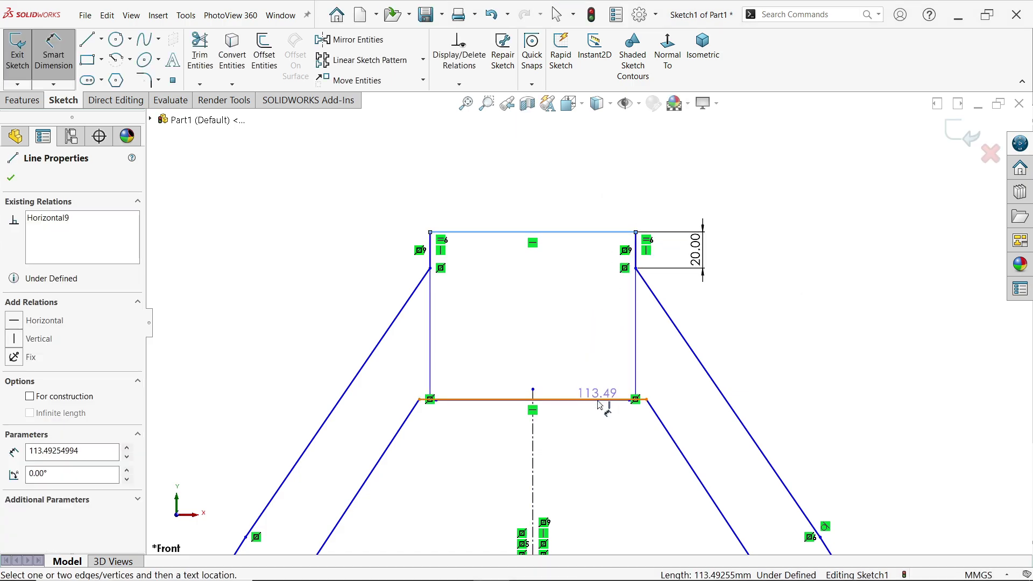
pyautogui.click(605, 399)
pyautogui.click(760, 317)
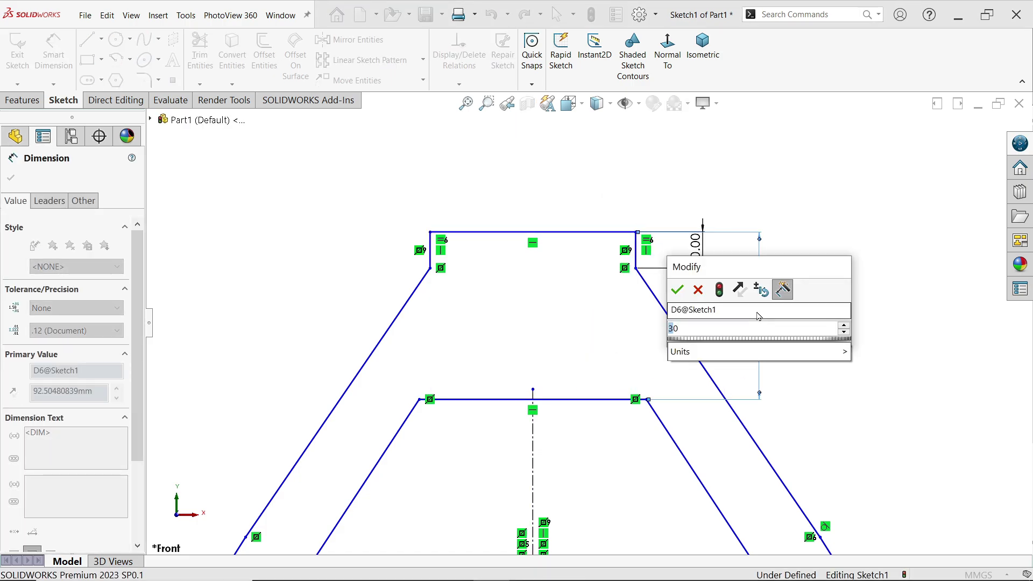
pyautogui.write('30')
pyautogui.press('Return')
# Dimension the inner profile's large arc to a radius of 176 mm and finish dimensioning.
pyautogui.scroll(3, 602, 321)
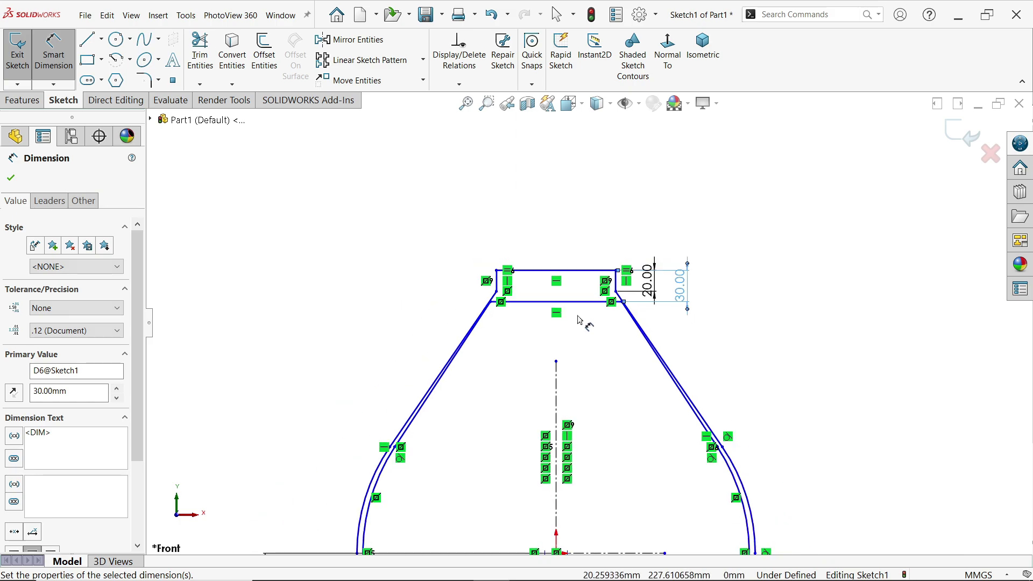
pyautogui.scroll(3, 455, 452)
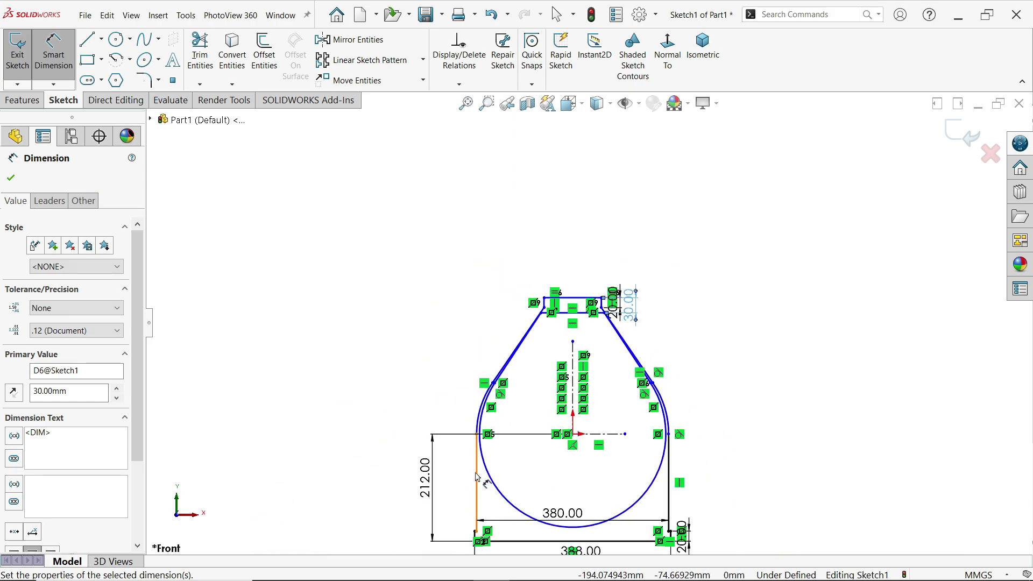
pyautogui.scroll(-5, 611, 438)
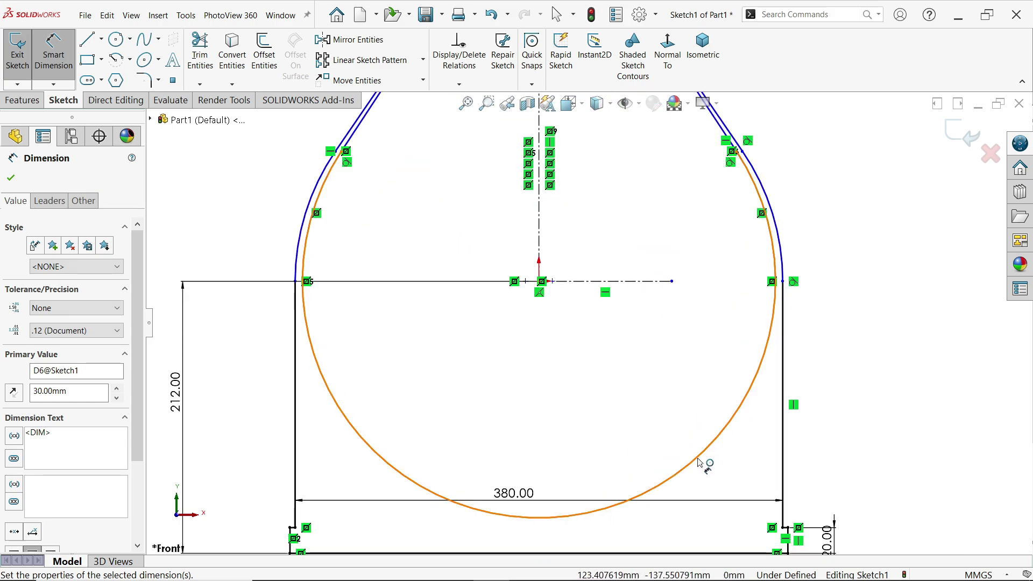
pyautogui.click(699, 454)
pyautogui.click(652, 404)
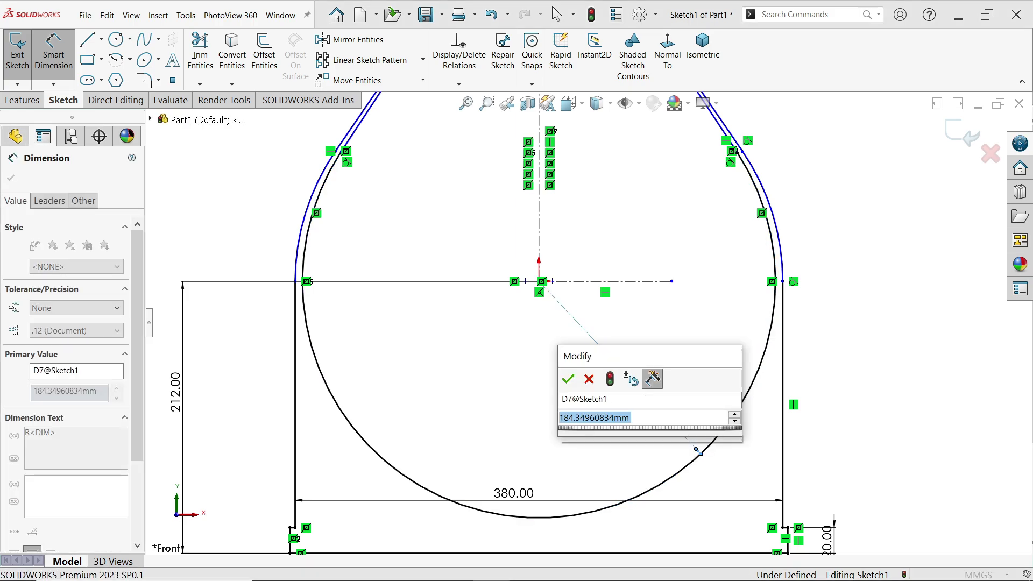
pyautogui.write('176')
pyautogui.press('Return')
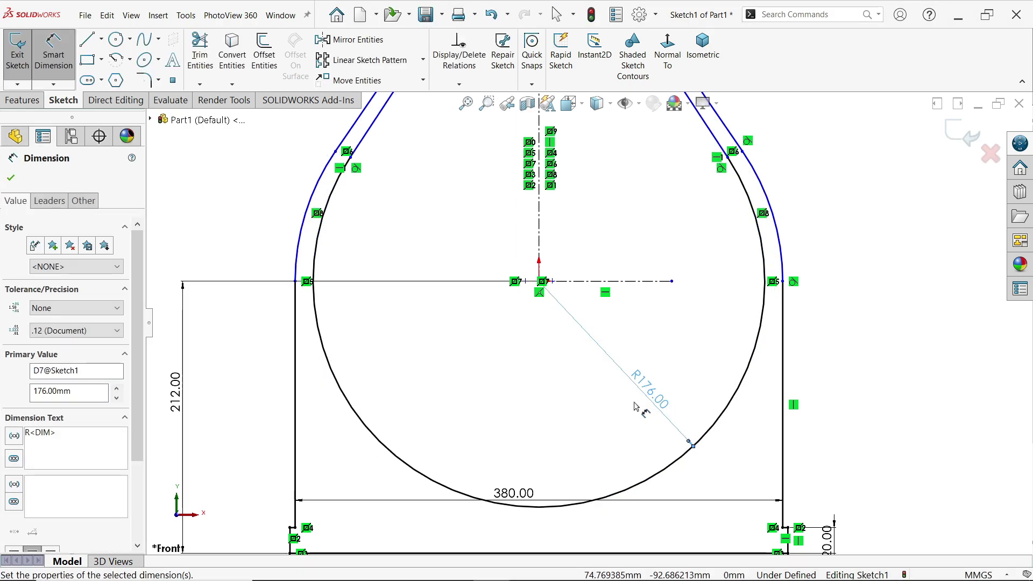
pyautogui.scroll(4, 537, 441)
pyautogui.scroll(-4, 554, 132)
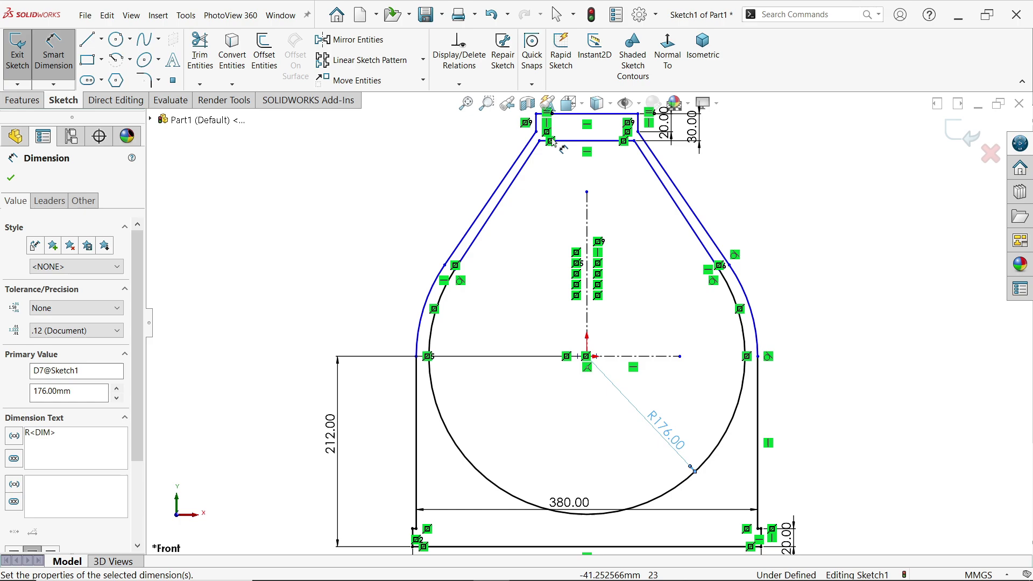
pyautogui.scroll(-1, 489, 240)
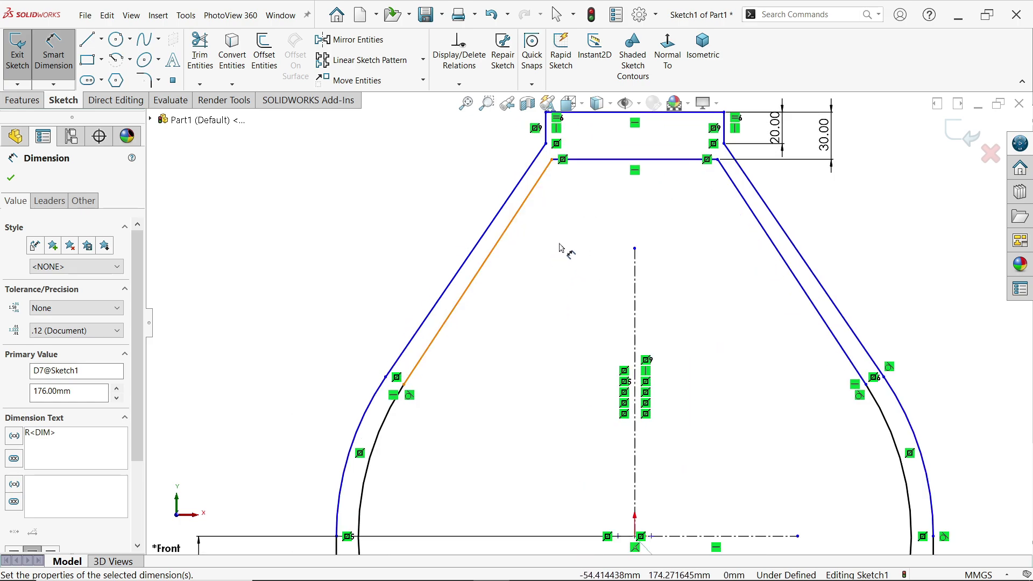
pyautogui.scroll(6, 591, 231)
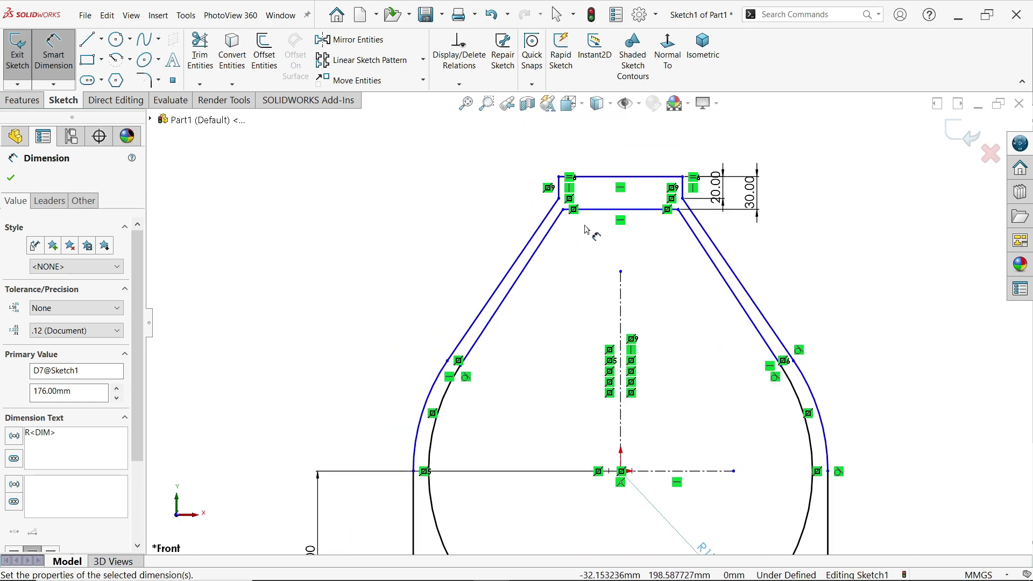
pyautogui.scroll(-3, 610, 352)
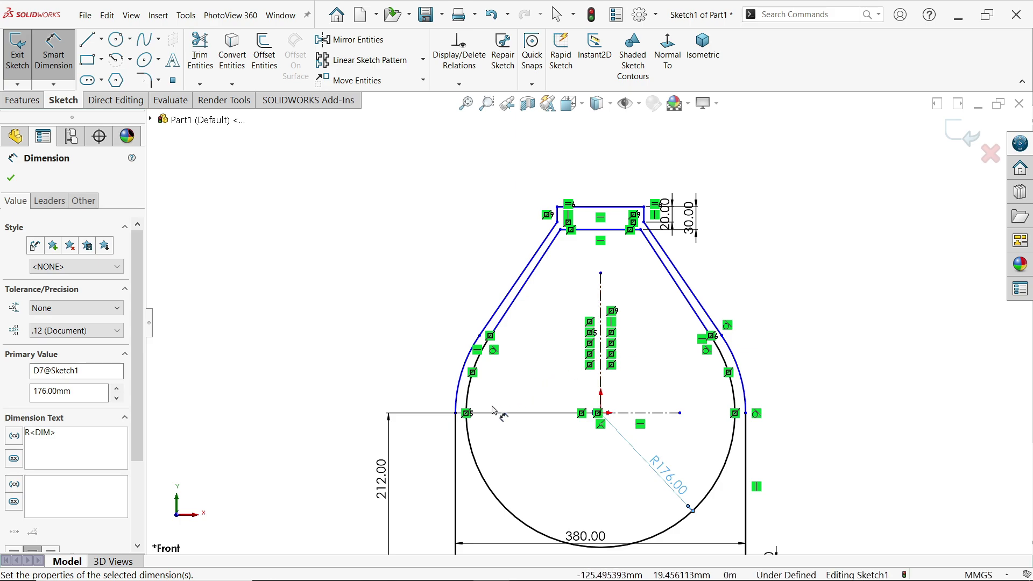
pyautogui.click(10, 179)
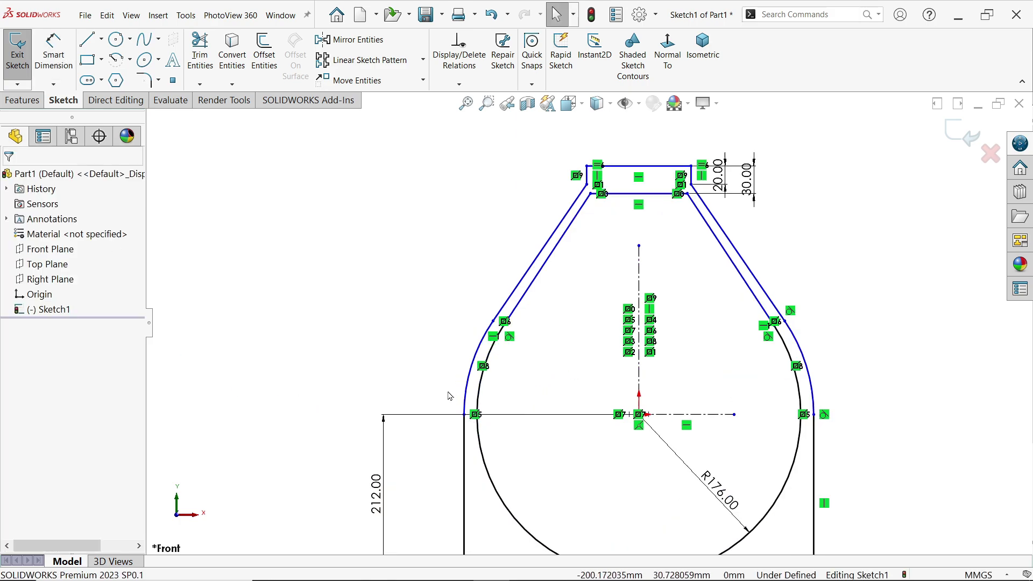
# Make the outer profile's left arc tangent to the vertical side line at their shared endpoint.
pyautogui.scroll(-3, 457, 417)
pyautogui.click(488, 419)
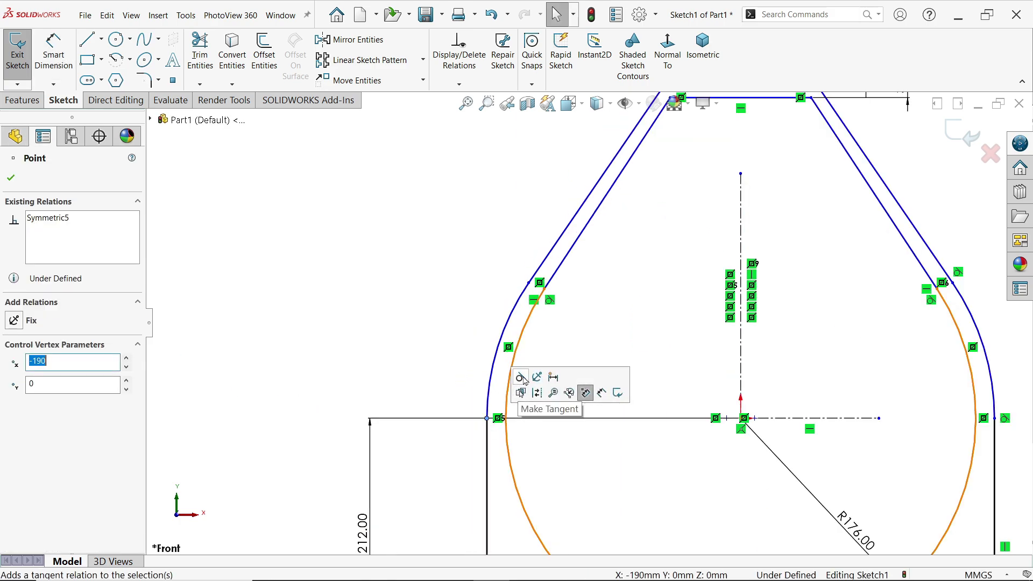
pyautogui.click(442, 335)
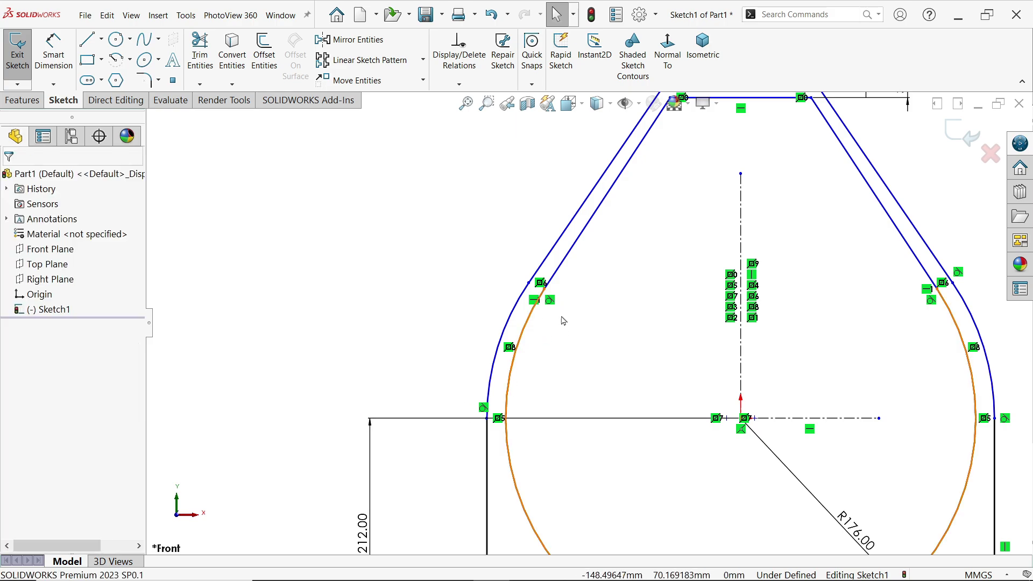
# Dimension the vertical distance from the horizontal centerline to the outer profile's top line to 250 mm.
pyautogui.scroll(2, 587, 322)
pyautogui.scroll(-3, 672, 148)
pyautogui.scroll(-2, 654, 196)
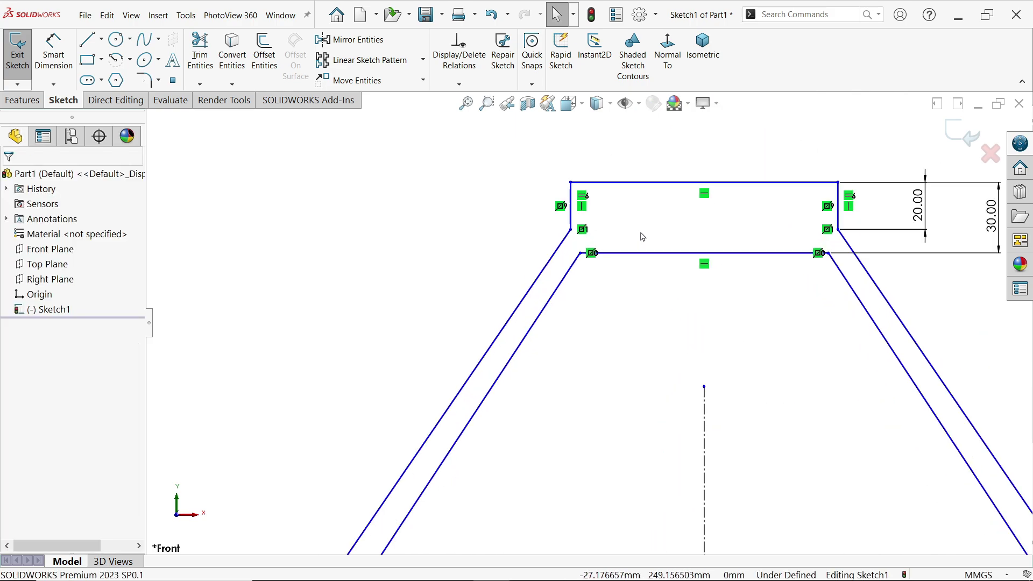
pyautogui.scroll(3, 659, 253)
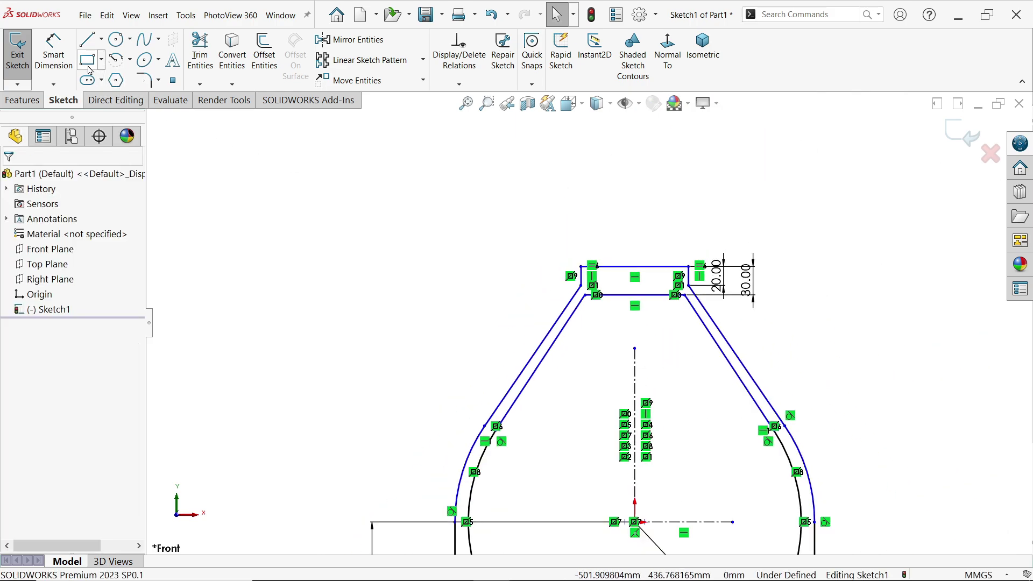
pyautogui.click(53, 54)
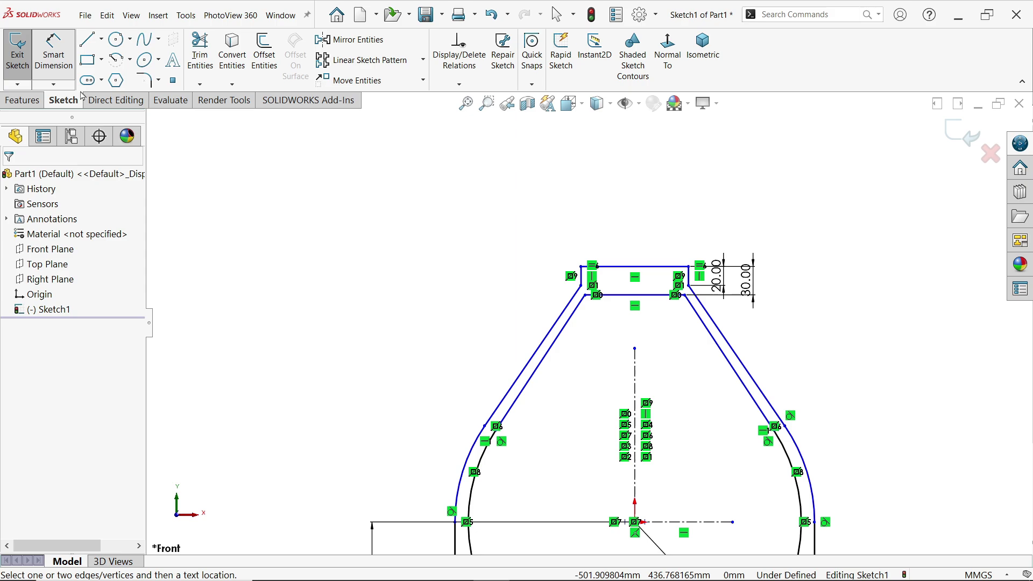
pyautogui.click(661, 523)
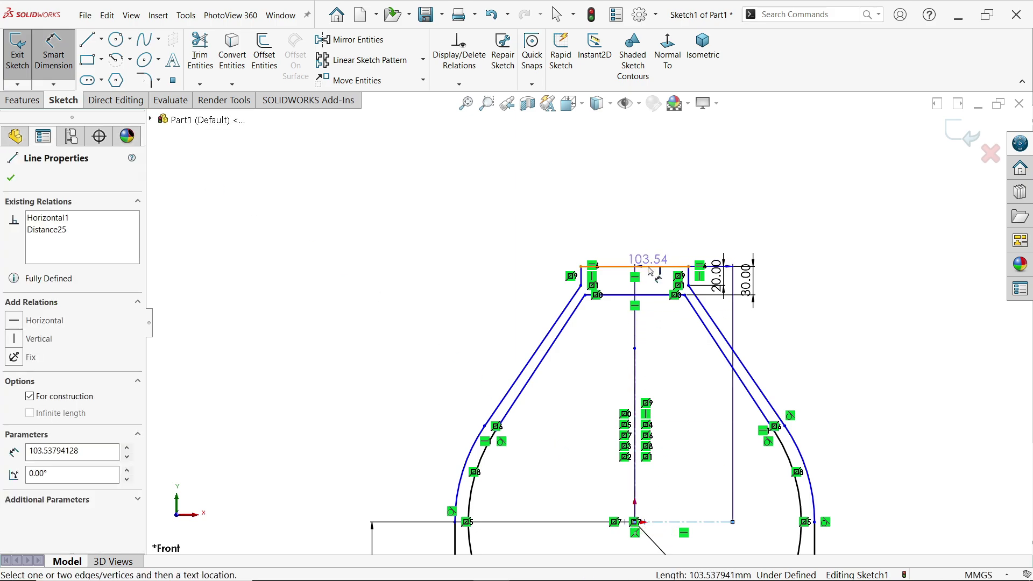
pyautogui.click(663, 266)
pyautogui.click(373, 372)
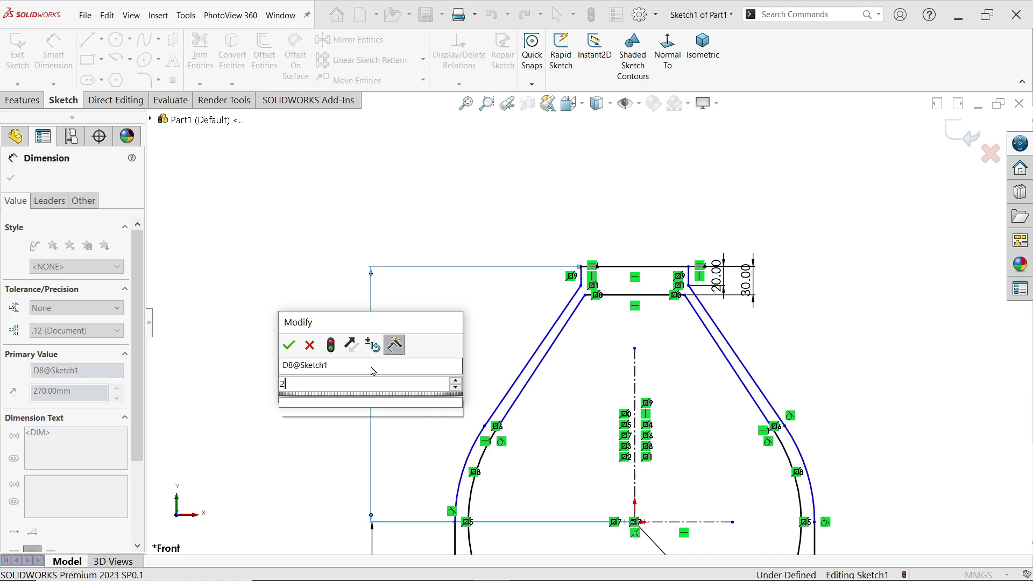
pyautogui.write('250')
pyautogui.click(289, 347)
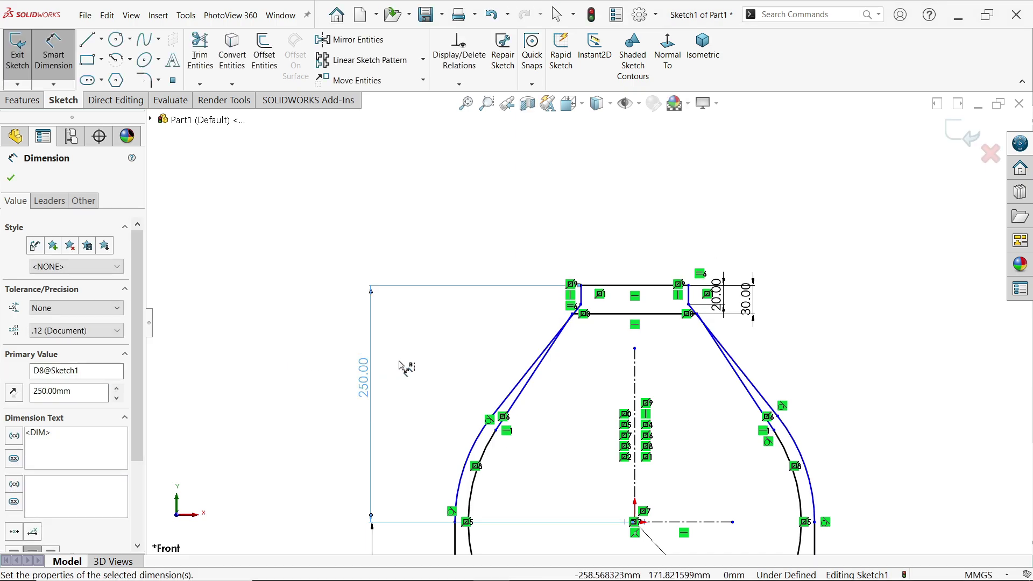
pyautogui.scroll(-3, 618, 347)
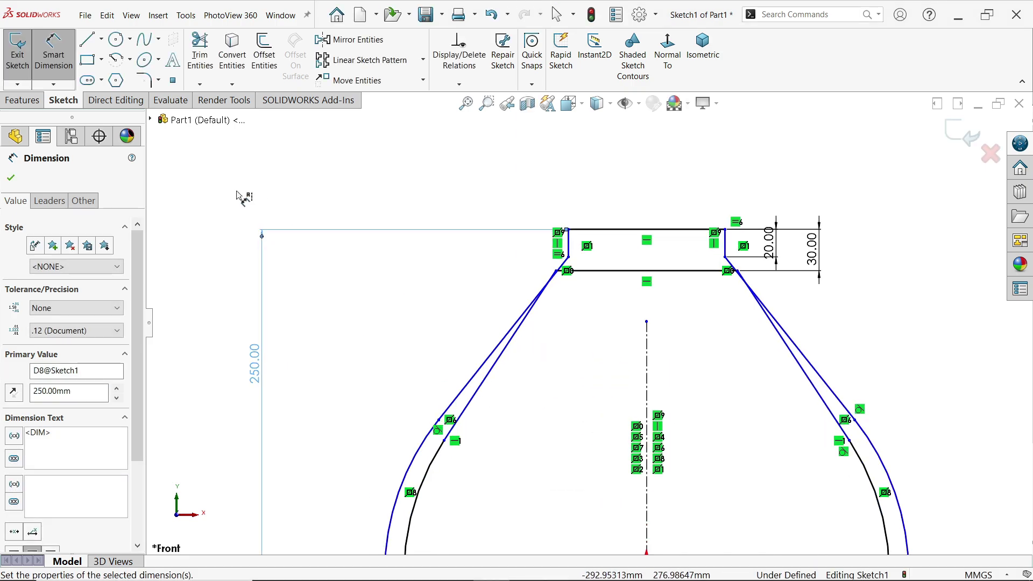
pyautogui.click(11, 178)
# Move the inner profile's upper-left corner inward to about 45 mm from the vertical centerline, clear of the outer slanted line.
pyautogui.scroll(-2, 609, 317)
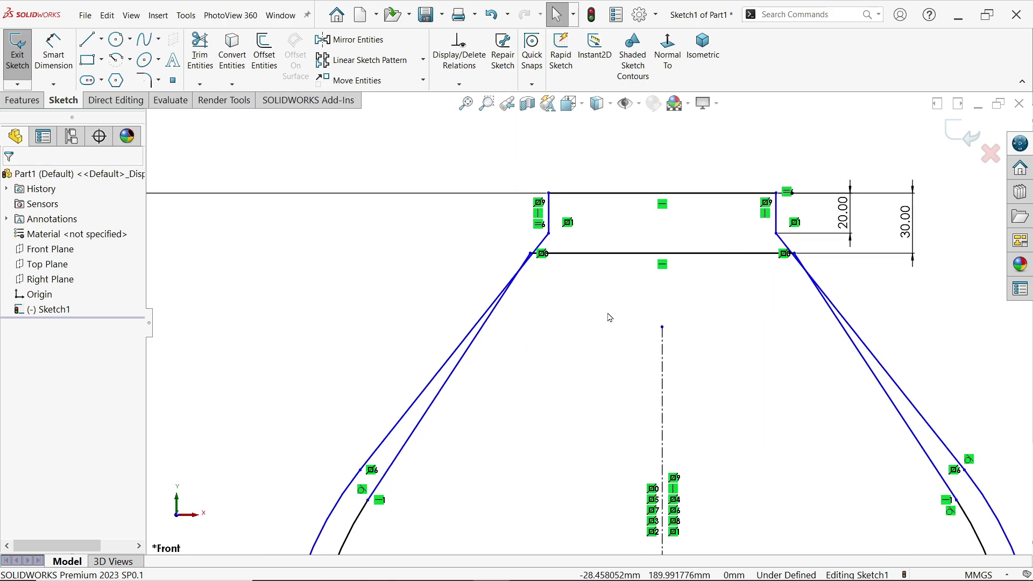
pyautogui.moveTo(534, 256)
pyautogui.mouseDown()
pyautogui.moveTo(534, 270)
pyautogui.moveTo(575, 295)
pyautogui.mouseUp()
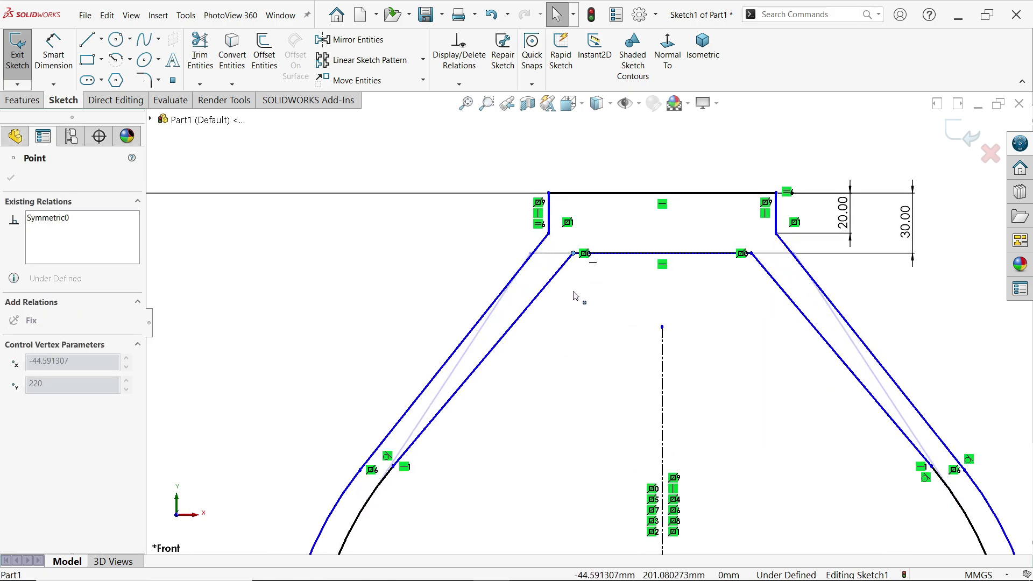
pyautogui.moveTo(575, 296); pyautogui.dragTo(575, 297)
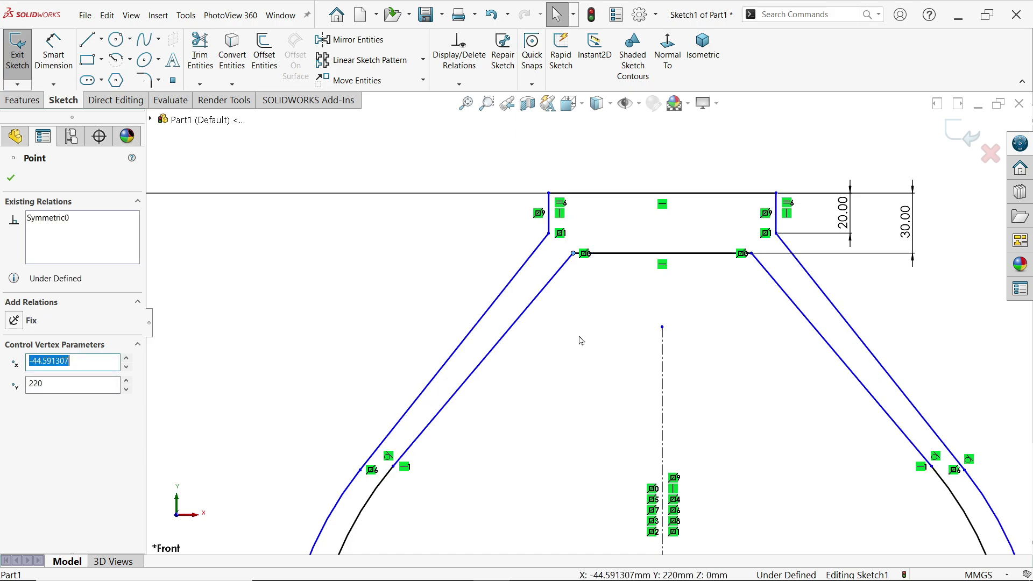
# Make the inner and outer slanted lines on the profile's left side parallel.
pyautogui.click(501, 341)
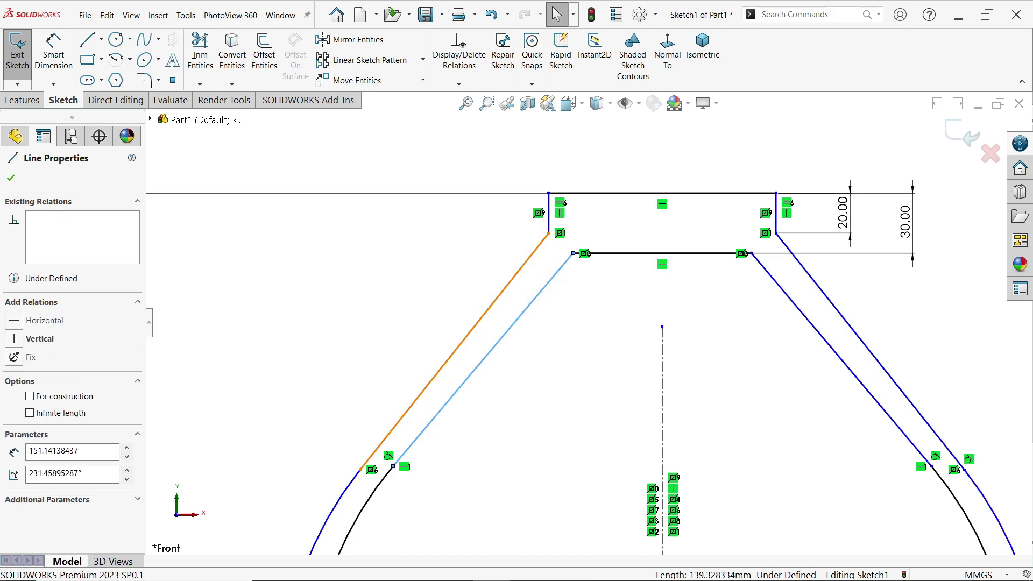
pyautogui.keyDown('ctrl'); pyautogui.click(493, 303); pyautogui.keyUp('ctrl')
pyautogui.click(570, 289)
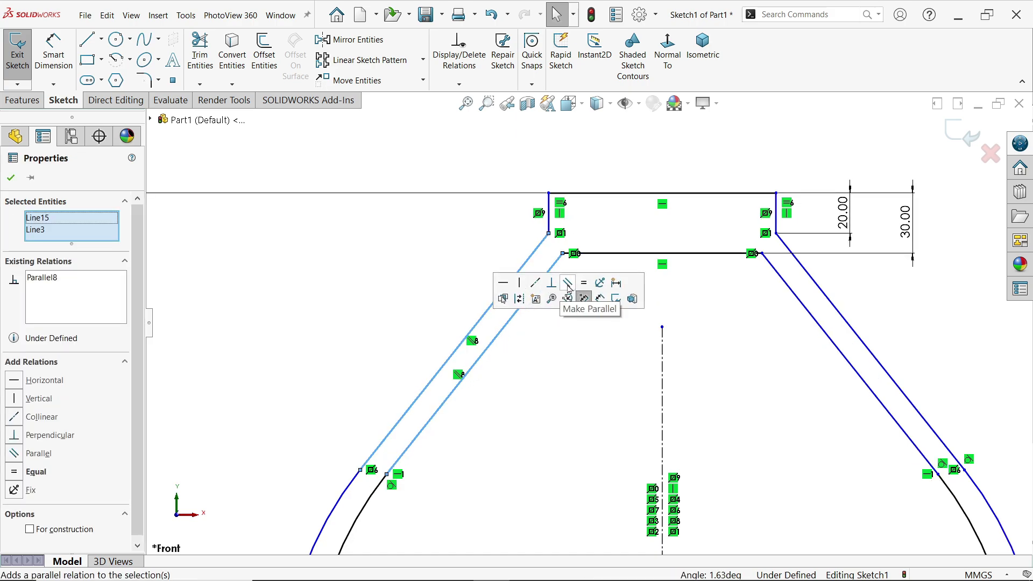
pyautogui.press('z')
pyautogui.scroll(3, 335, 268)
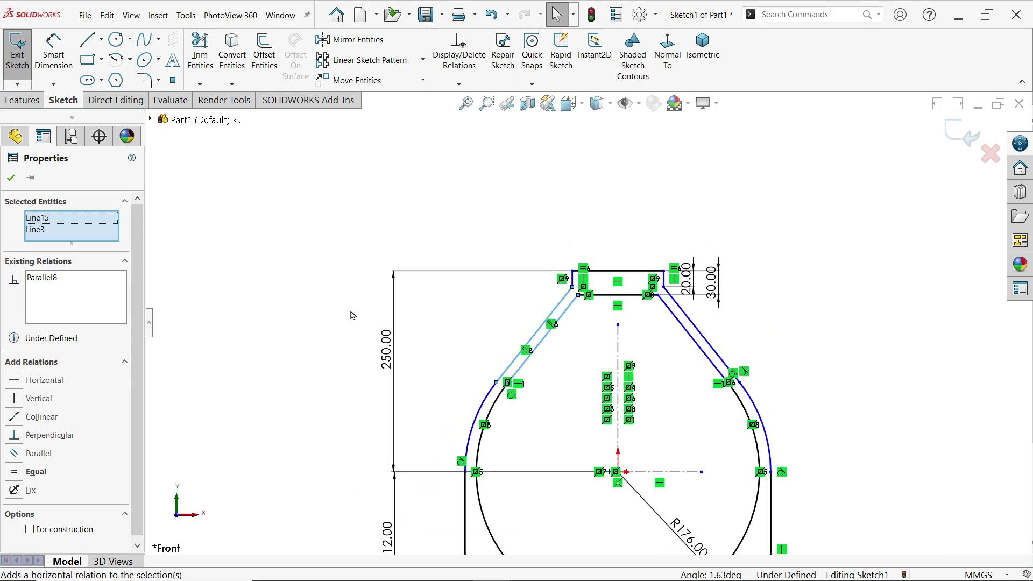
pyautogui.click(270, 307)
# Dimension the distance between the parallel inner and outer slanted lines on the profile's left side to 14 mm.
pyautogui.scroll(-2, 484, 445)
pyautogui.scroll(-1, 505, 427)
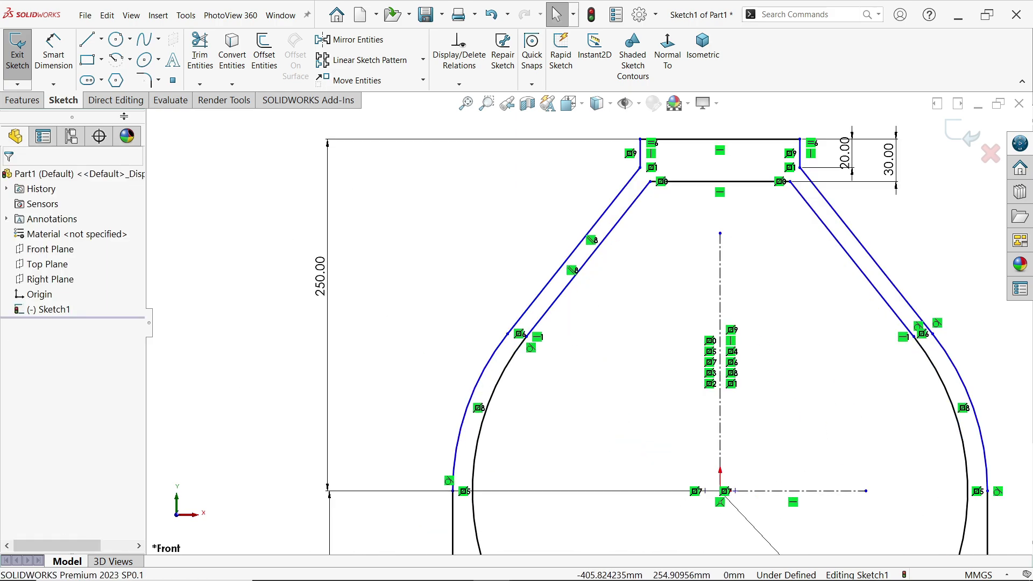
pyautogui.click(55, 58)
pyautogui.scroll(-3, 366, 277)
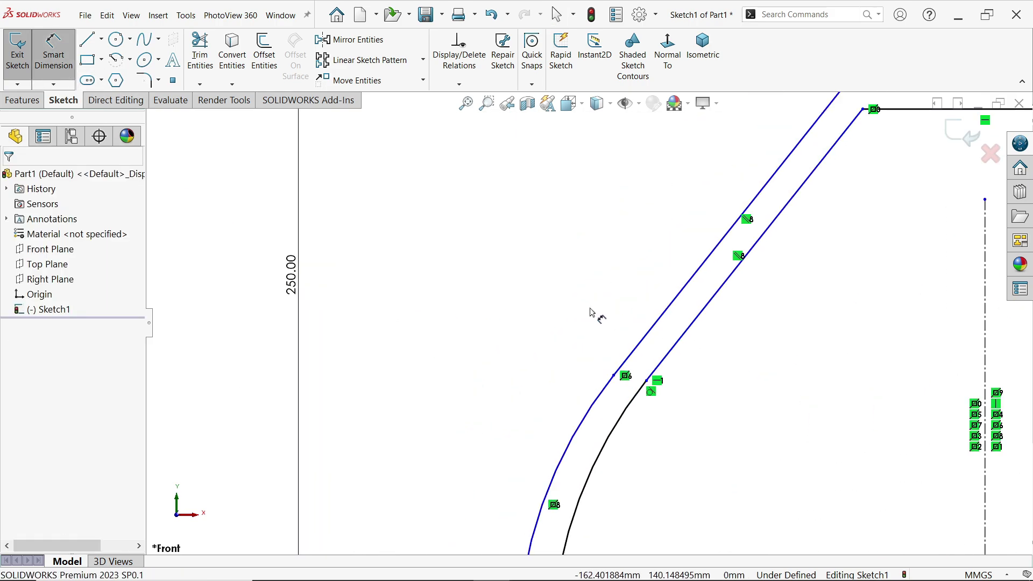
pyautogui.click(675, 346)
pyautogui.click(672, 344)
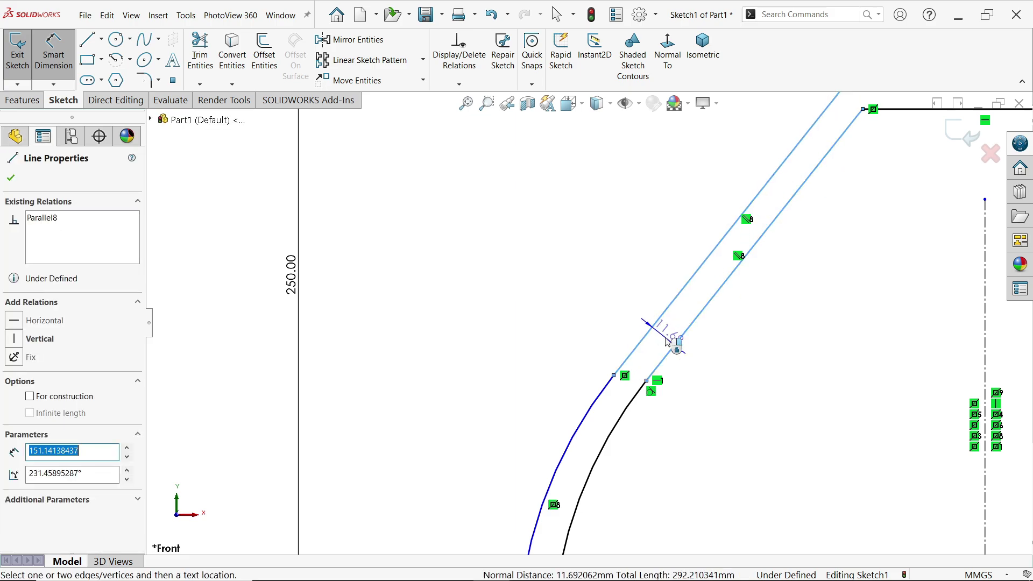
pyautogui.click(663, 349)
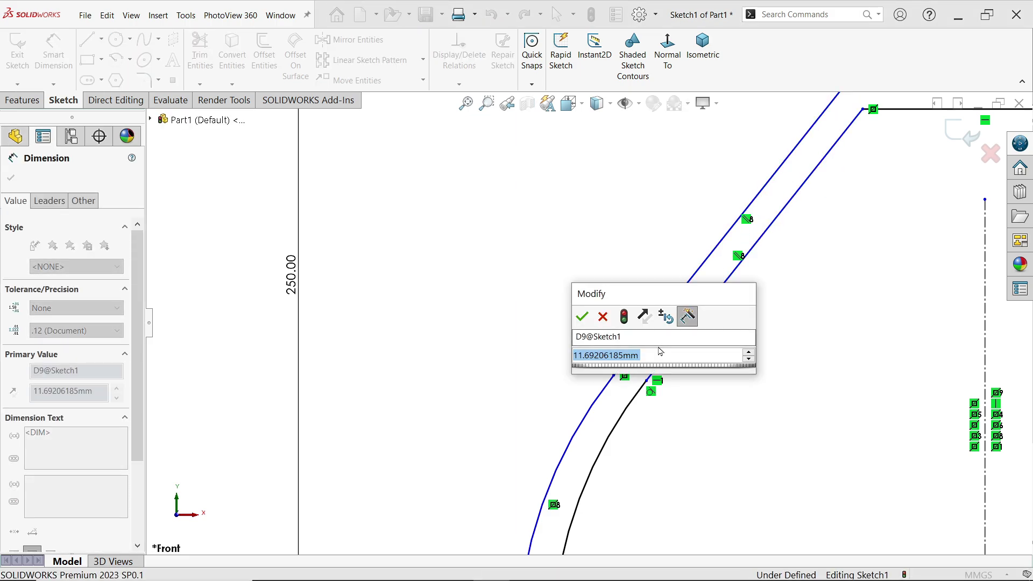
pyautogui.write('14')
pyautogui.press('Return')
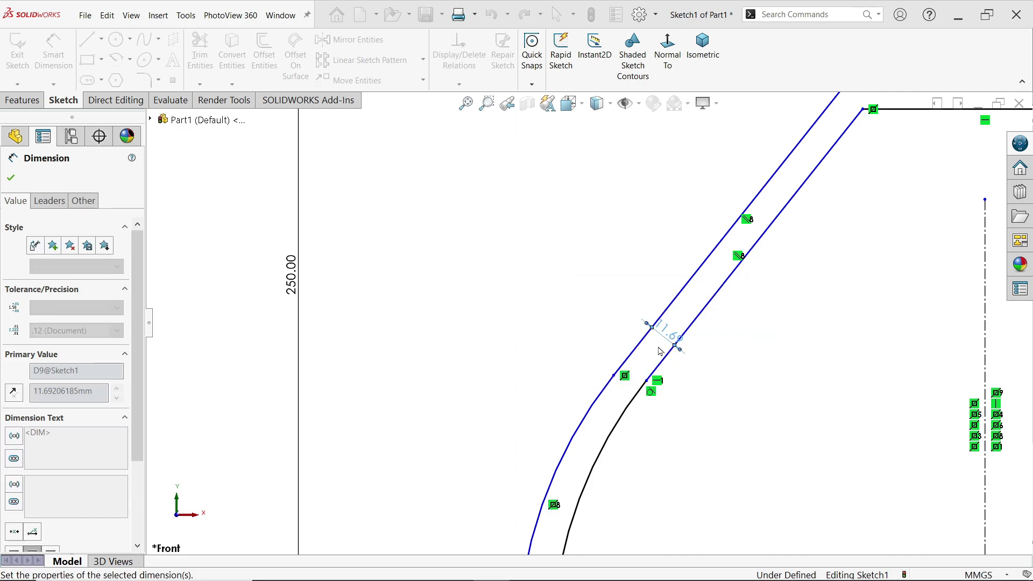
# Add a driven dimension between the inner and outer slanted lines on the profile's right side.
pyautogui.scroll(2, 639, 376)
pyautogui.scroll(2, 639, 377)
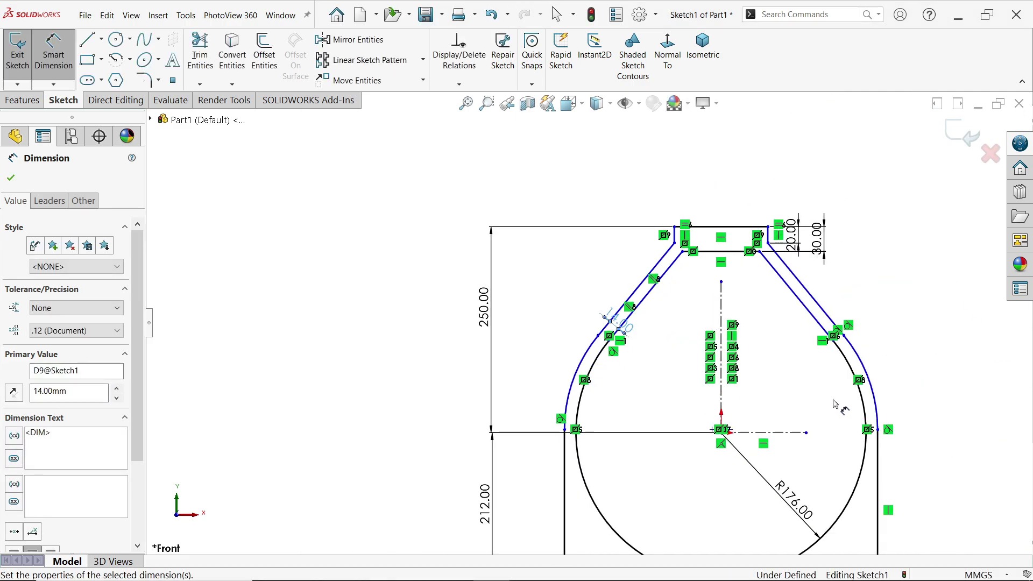
pyautogui.scroll(-3, 847, 342)
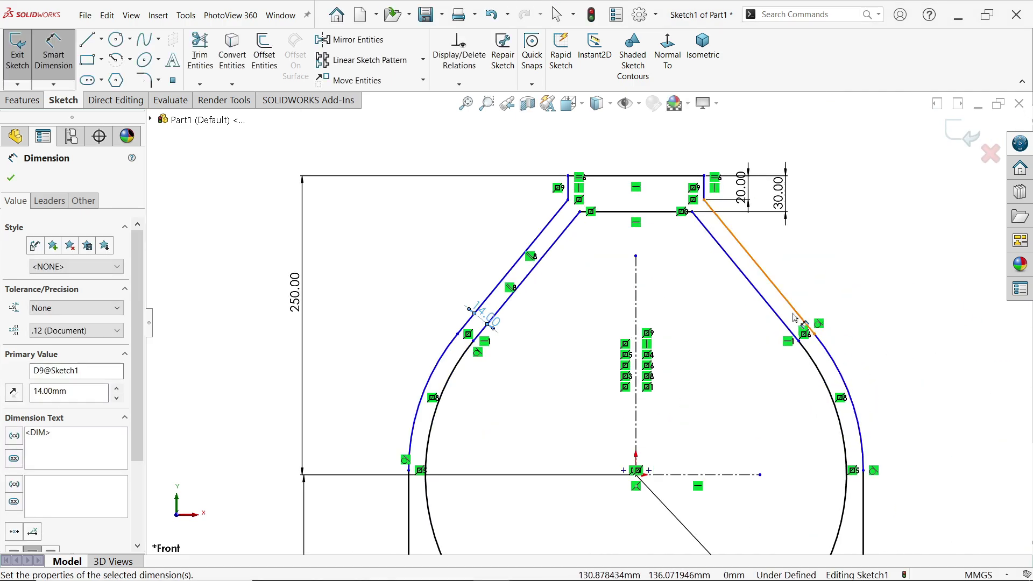
pyautogui.scroll(-3, 626, 216)
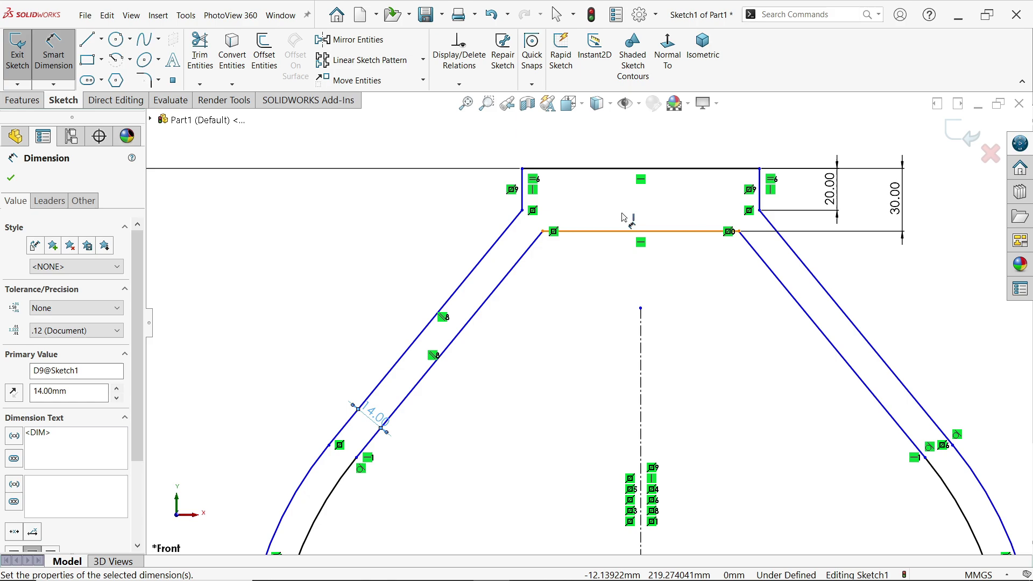
pyautogui.click(828, 342)
pyautogui.click(859, 332)
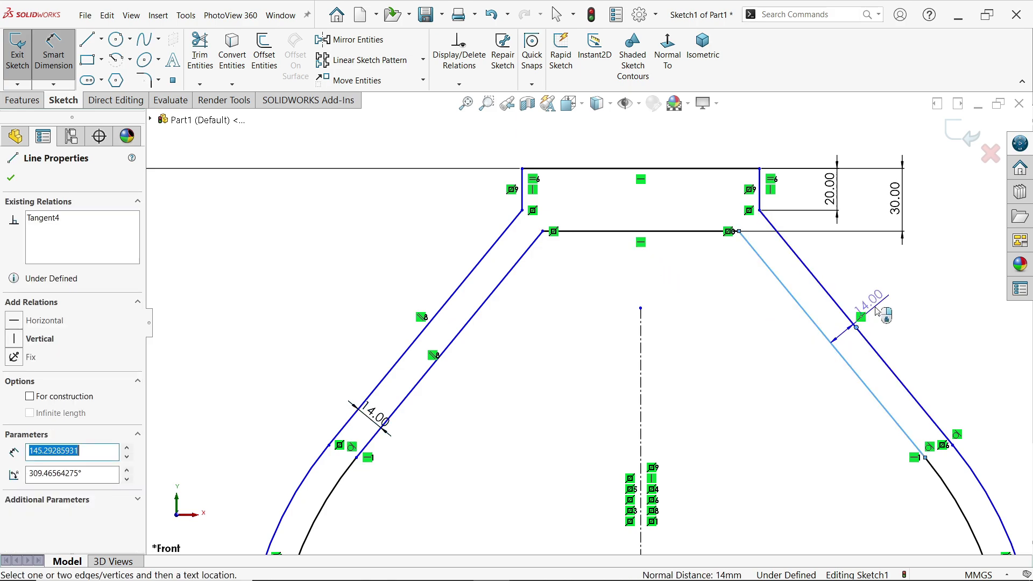
pyautogui.click(873, 301)
pyautogui.click(556, 168)
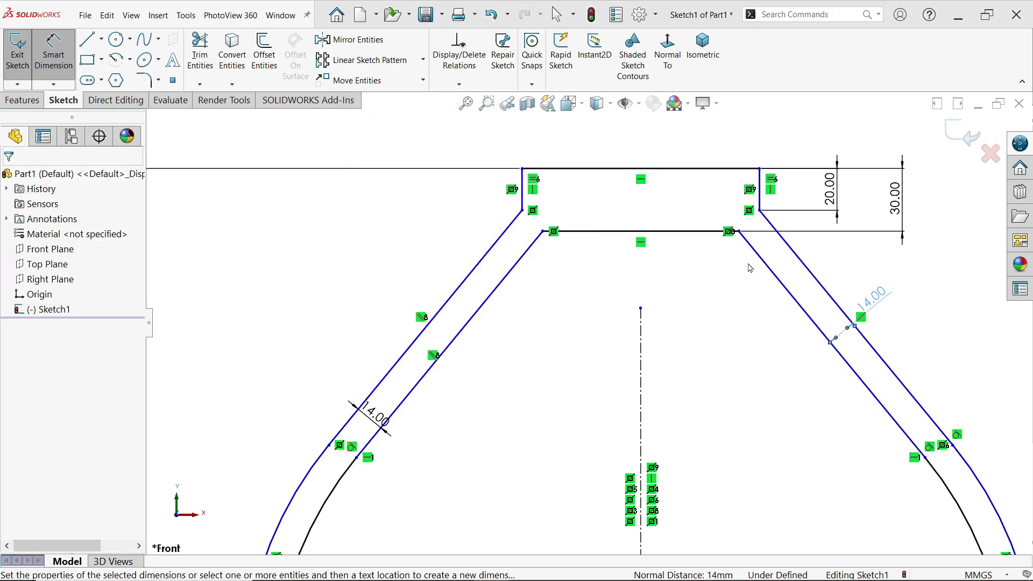
# Dimension the length of the outer profile's top horizontal line to 212 mm.
pyautogui.scroll(4, 572, 387)
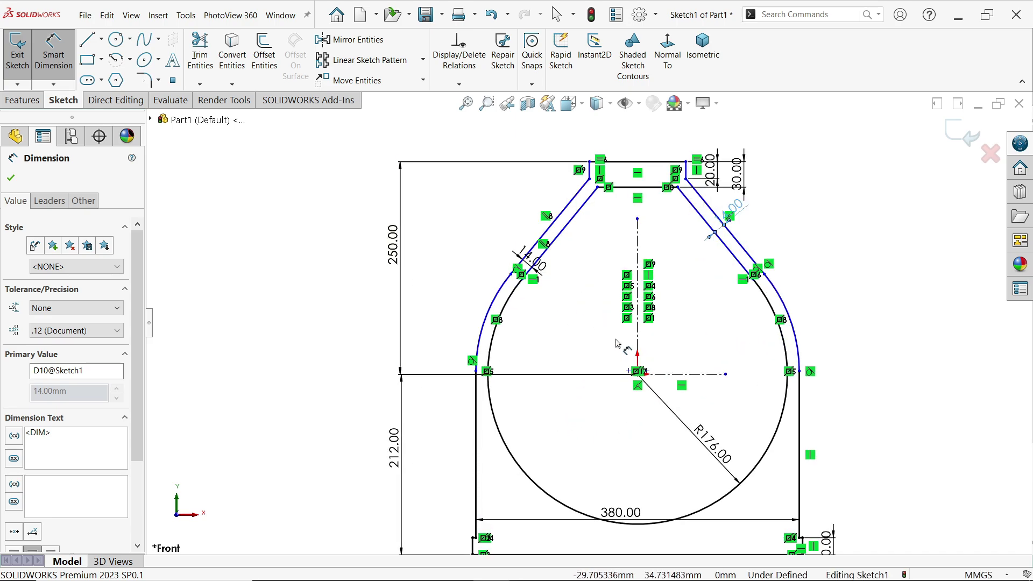
pyautogui.scroll(-4, 598, 188)
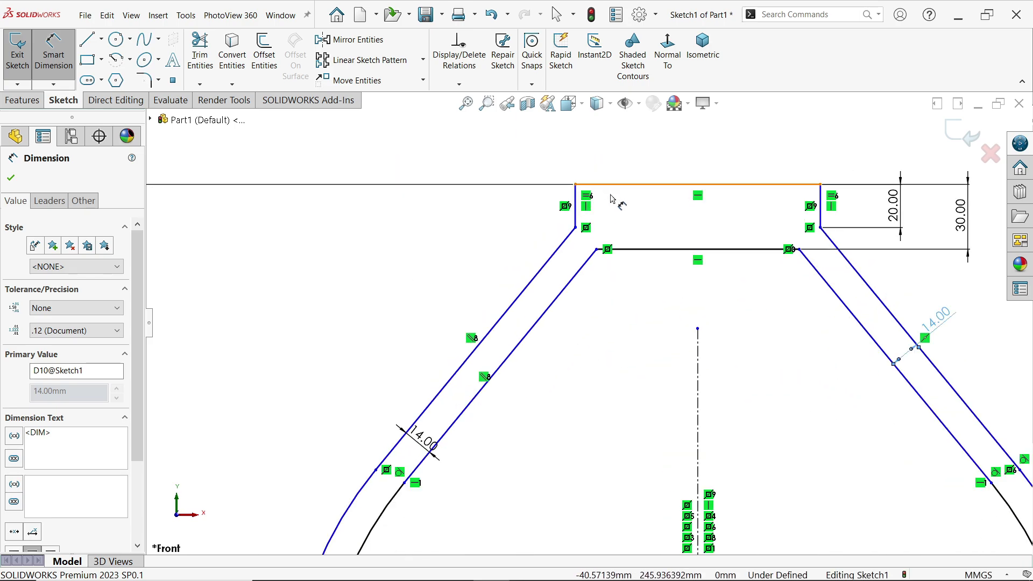
pyautogui.scroll(1, 694, 202)
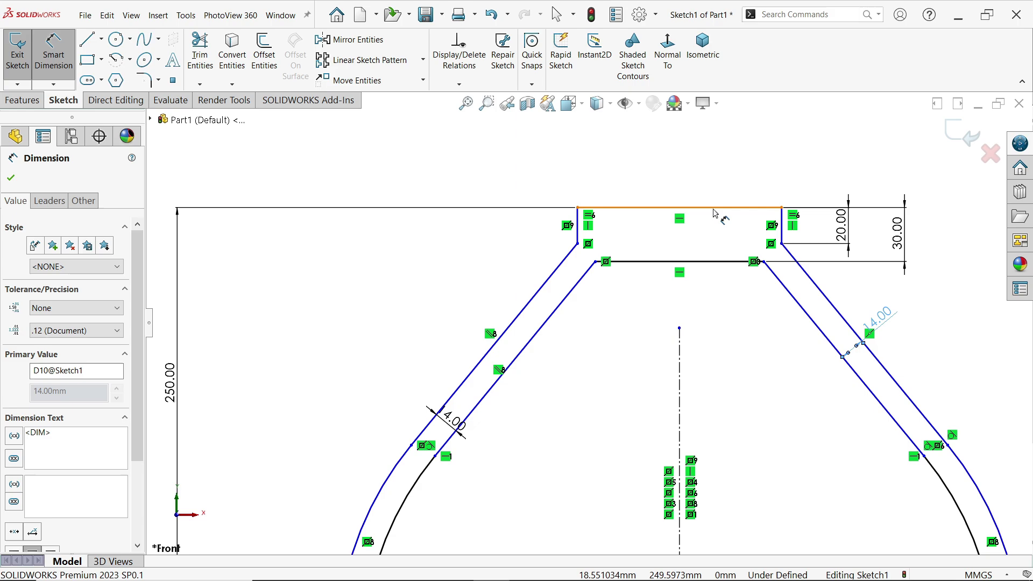
pyautogui.click(718, 214)
pyautogui.click(694, 162)
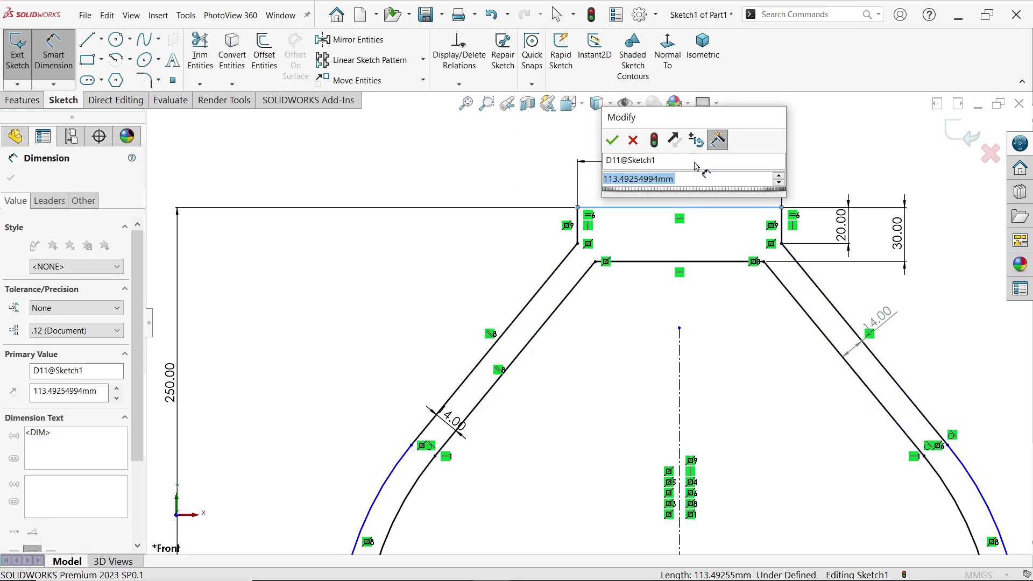
pyautogui.write('212')
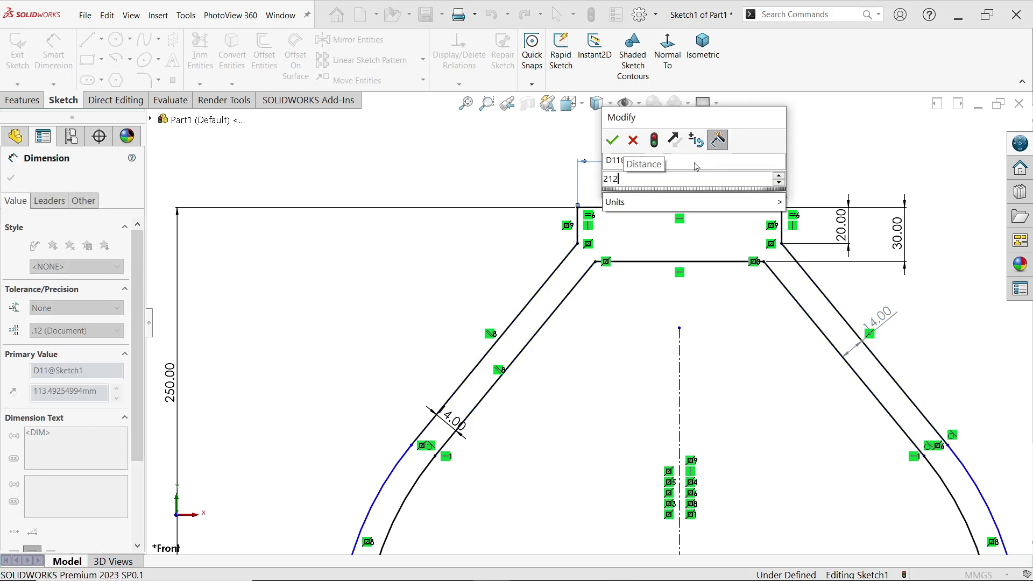
pyautogui.press('Return')
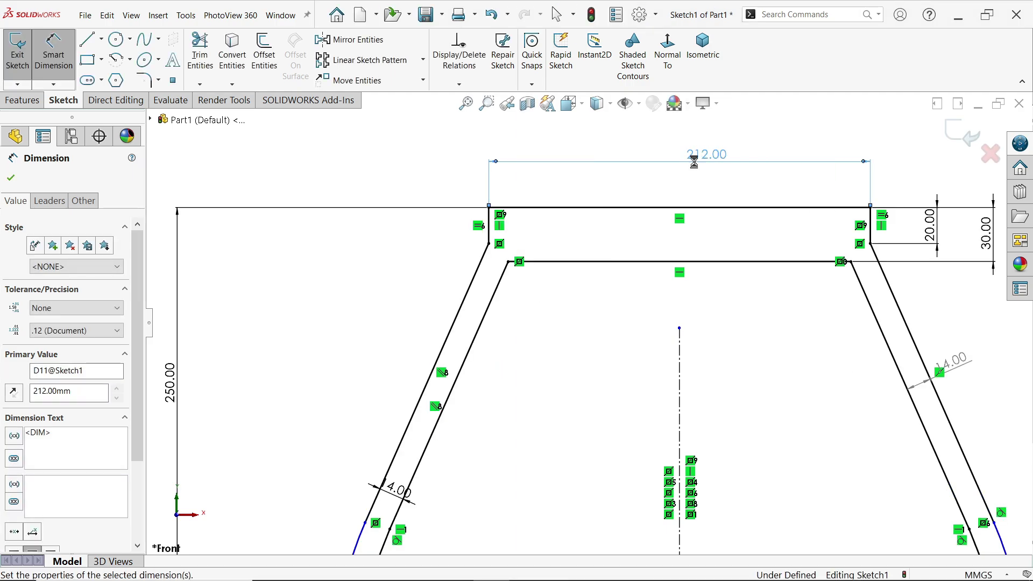
pyautogui.scroll(3, 685, 226)
pyautogui.scroll(2, 658, 371)
pyautogui.scroll(-4, 633, 454)
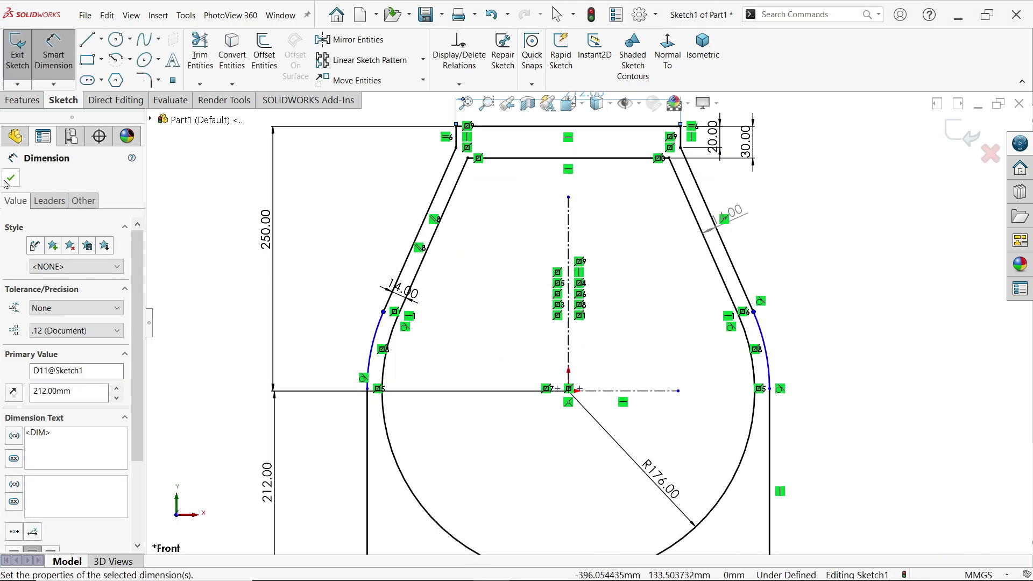
pyautogui.click(11, 178)
# Try to make the outer profile's left arc concentric with the inner R176 arc, and delete the conflicting concentric relation.
pyautogui.scroll(-3, 319, 331)
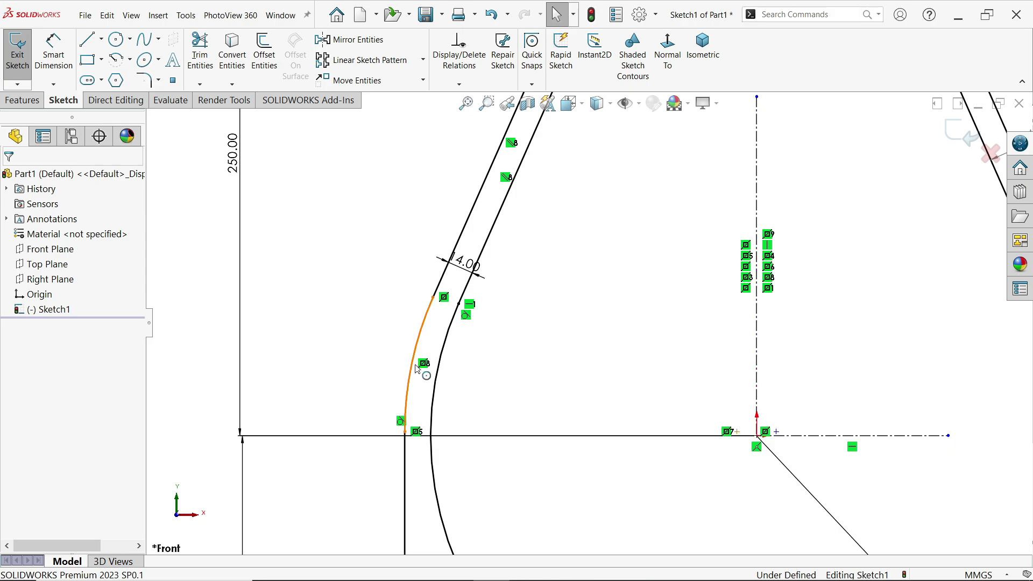
pyautogui.click(418, 369)
pyautogui.keyDown('ctrl'); pyautogui.click(436, 393); pyautogui.keyUp('ctrl')
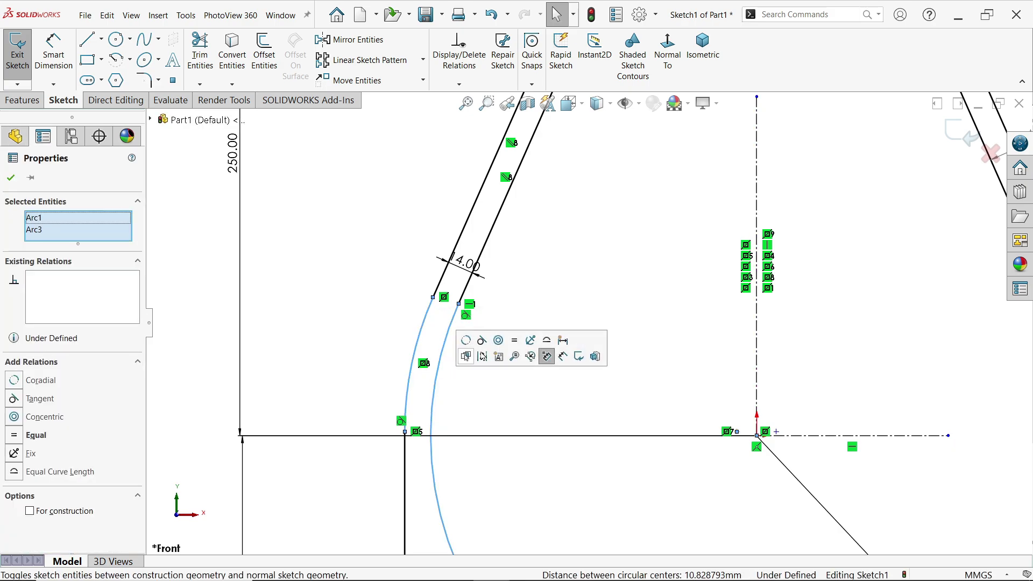
pyautogui.click(499, 341)
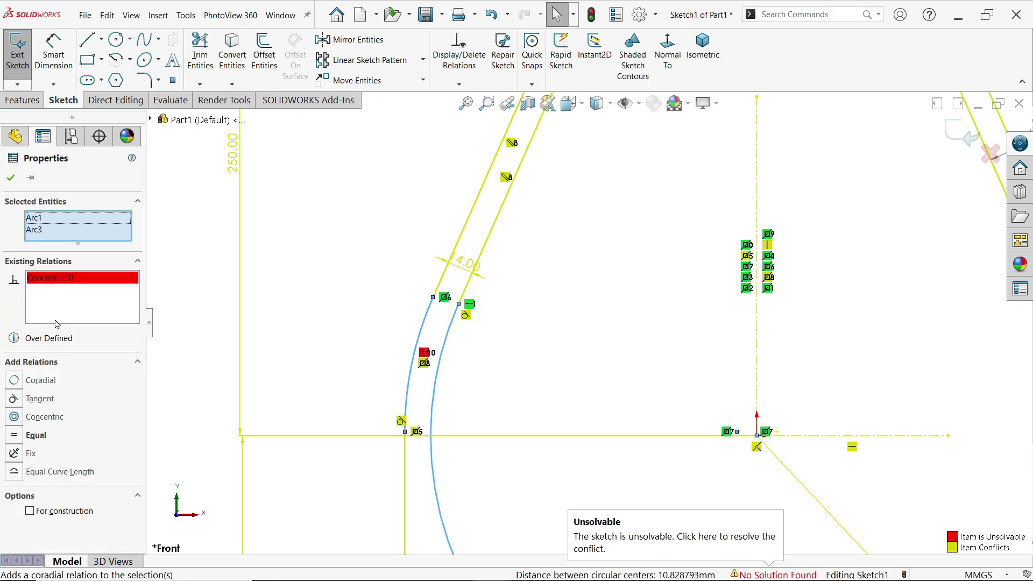
pyautogui.rightClick(60, 296)
pyautogui.click(100, 303)
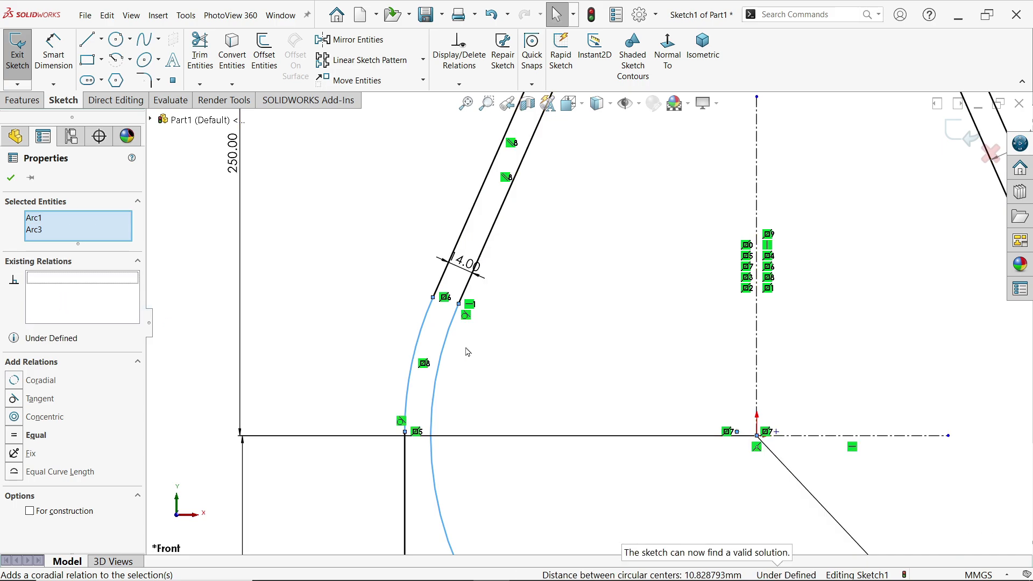
pyautogui.scroll(3, 357, 339)
pyautogui.press('Escape')
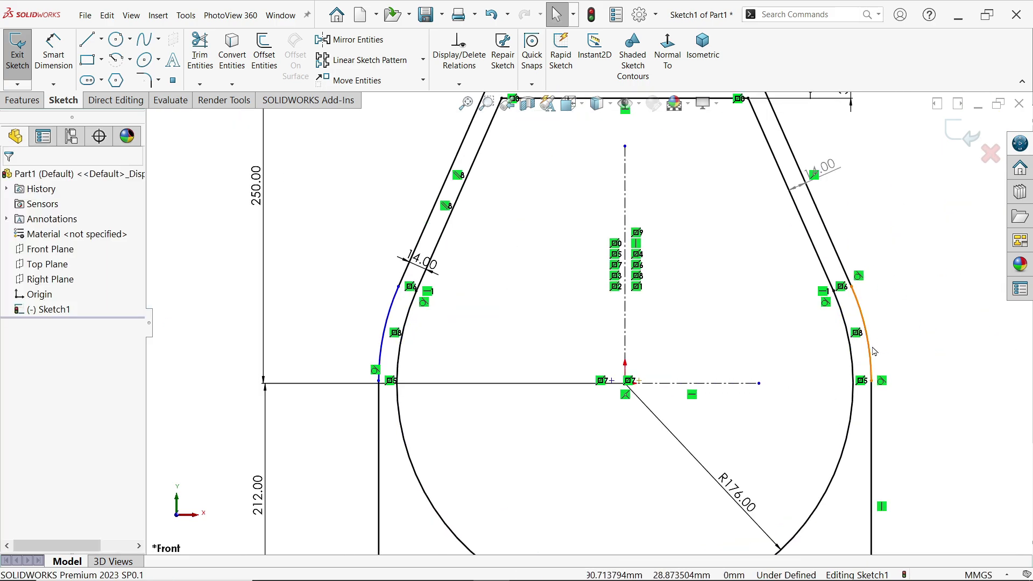
# Try to merge the center point of the outer profile's arc with the origin.
pyautogui.click(639, 382)
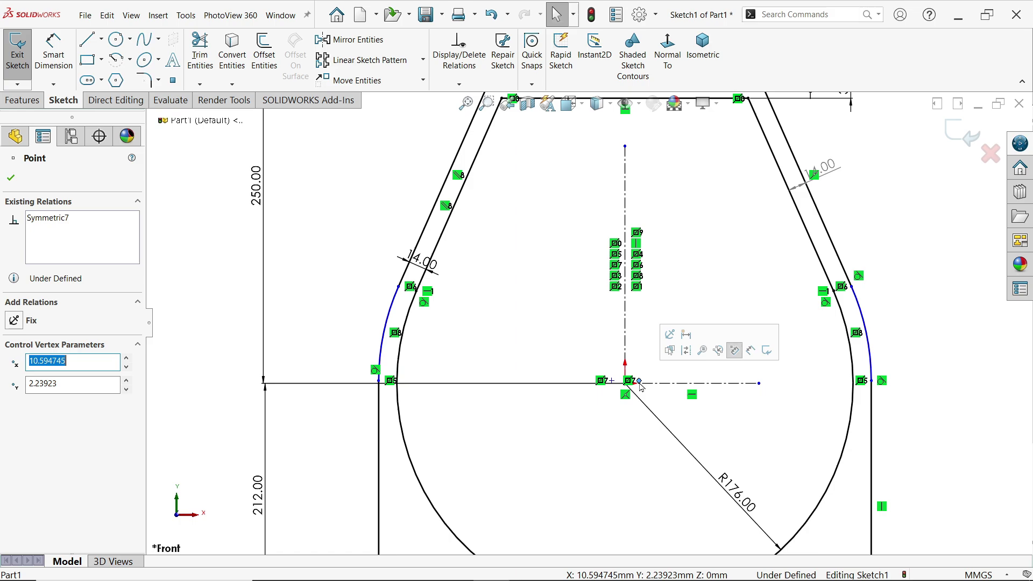
pyautogui.scroll(-2, 640, 375)
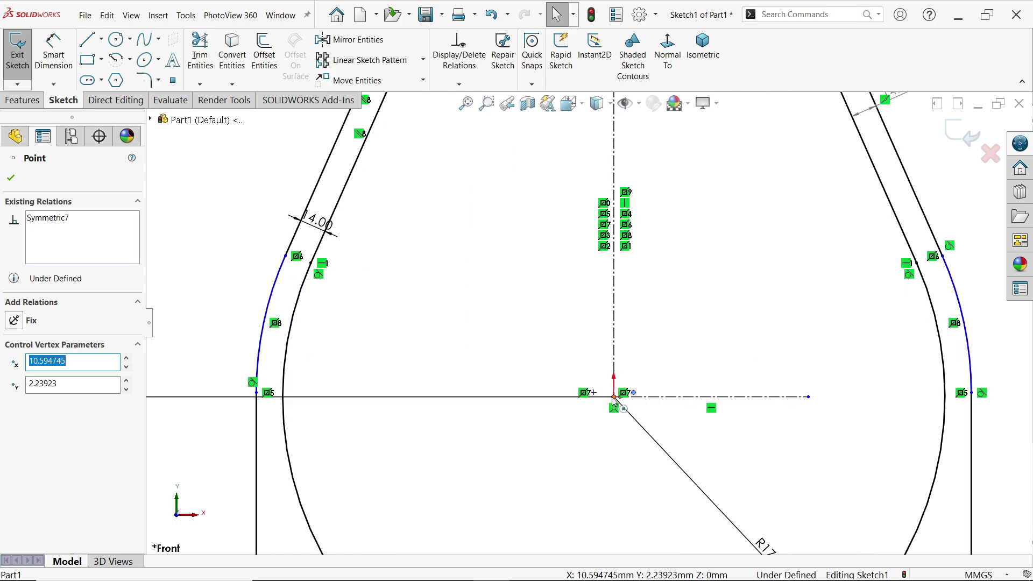
pyautogui.keyDown('ctrl'); pyautogui.click(614, 398); pyautogui.keyUp('ctrl')
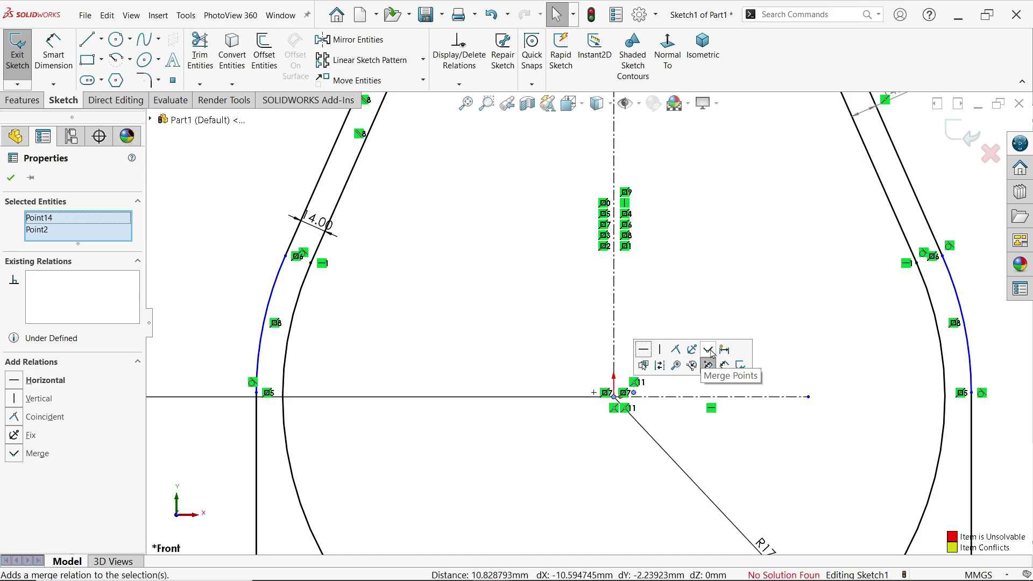
pyautogui.click(709, 365)
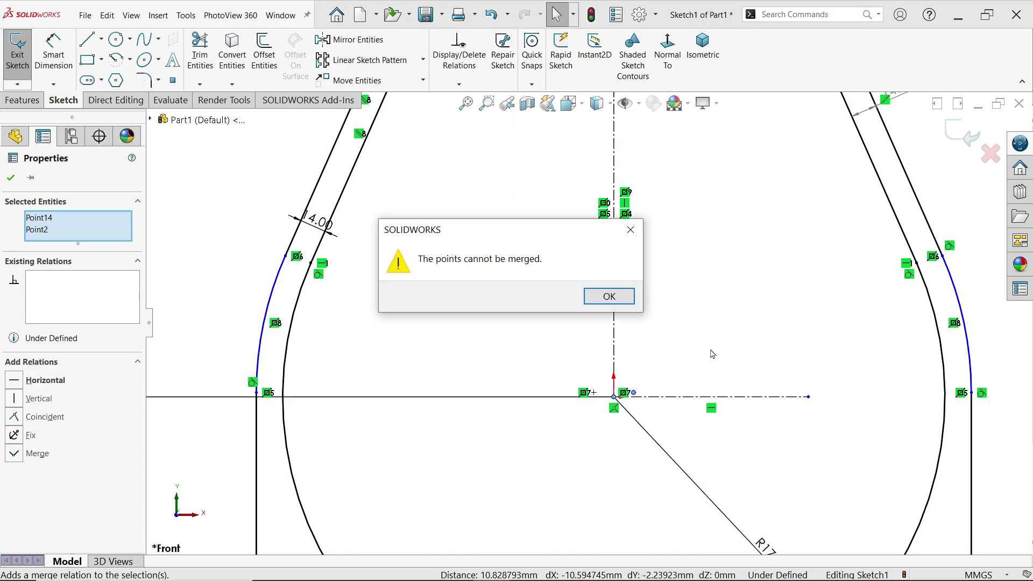
pyautogui.click(608, 297)
# Delete the tangent relation between the outer profile's left arc and the vertical side line.
pyautogui.scroll(-1, 257, 404)
pyautogui.scroll(-1, 257, 405)
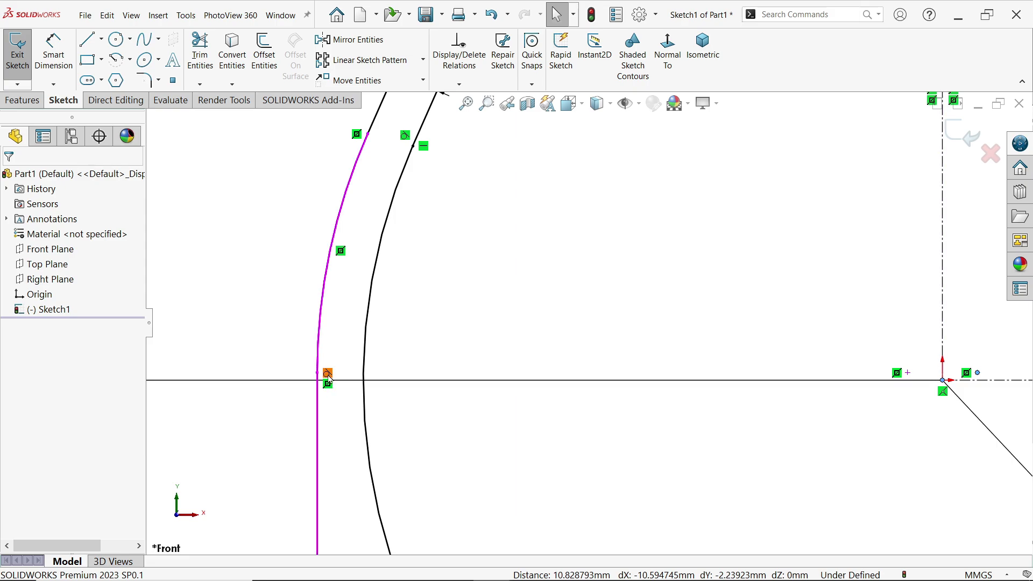
pyautogui.click(328, 376)
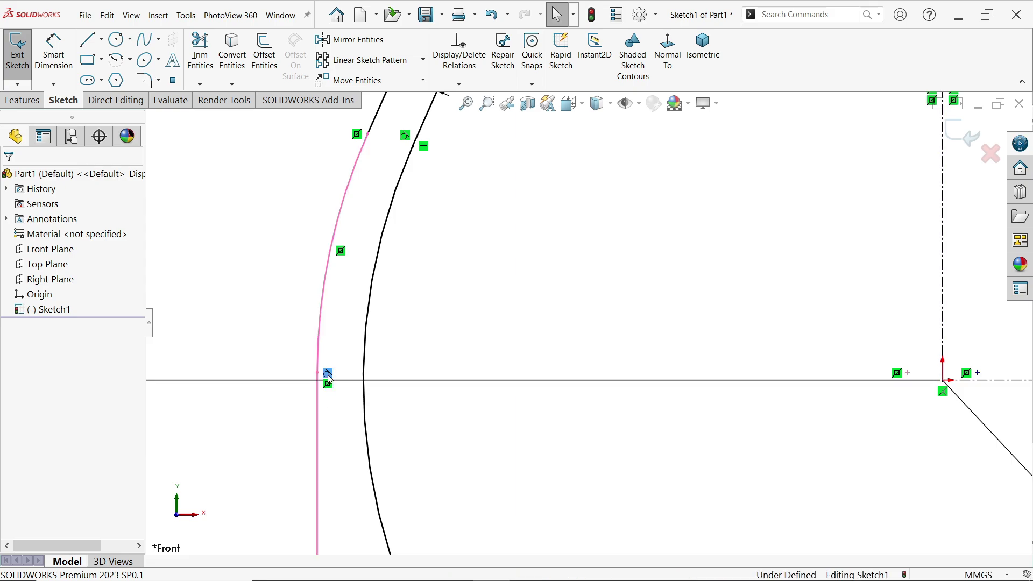
pyautogui.press('Delete')
# Make the outer profile's right arc concentric with the inner R176 arc.
pyautogui.scroll(6, 354, 359)
pyautogui.scroll(-1, 908, 347)
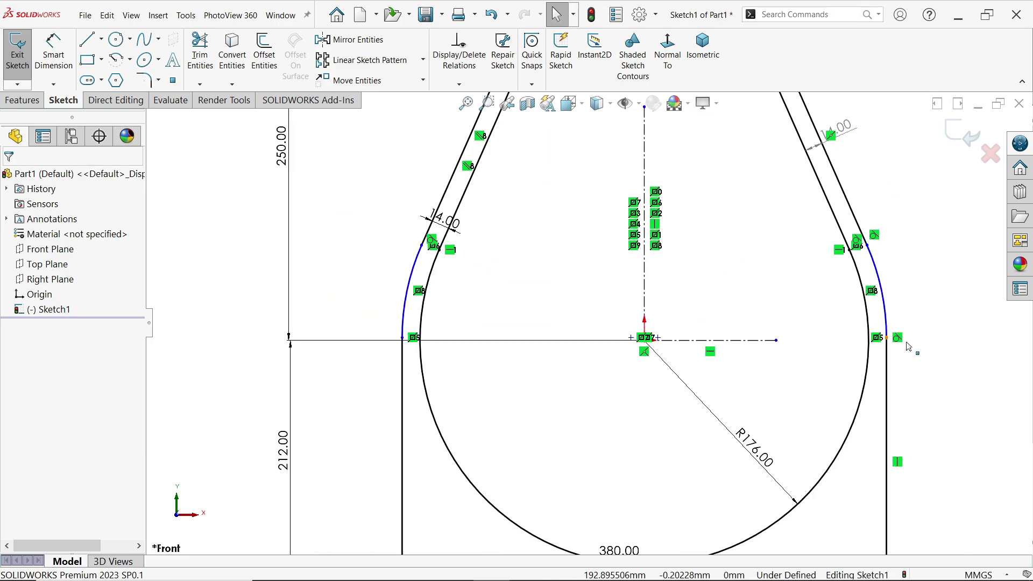
pyautogui.scroll(-2, 907, 346)
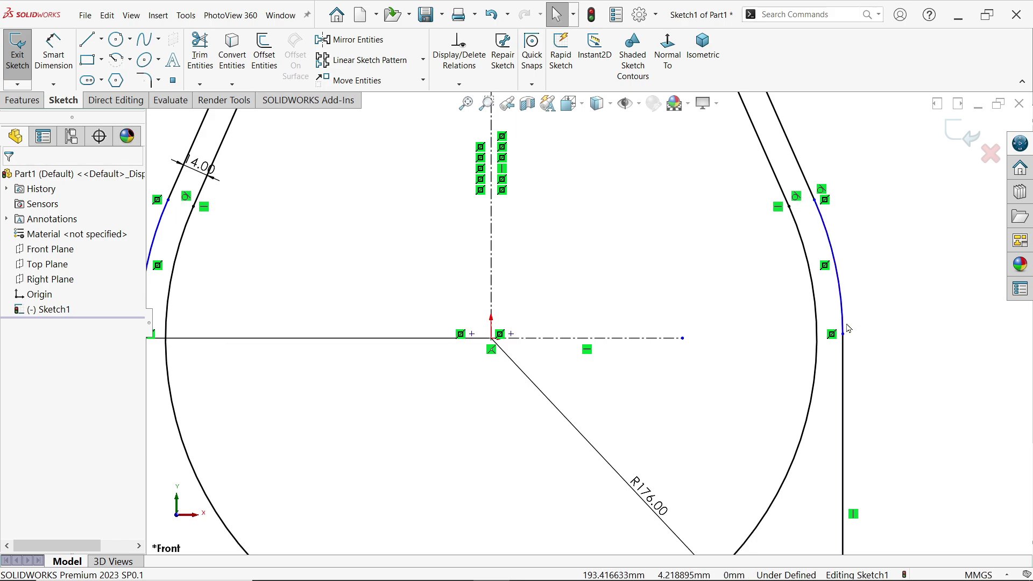
pyautogui.click(842, 298)
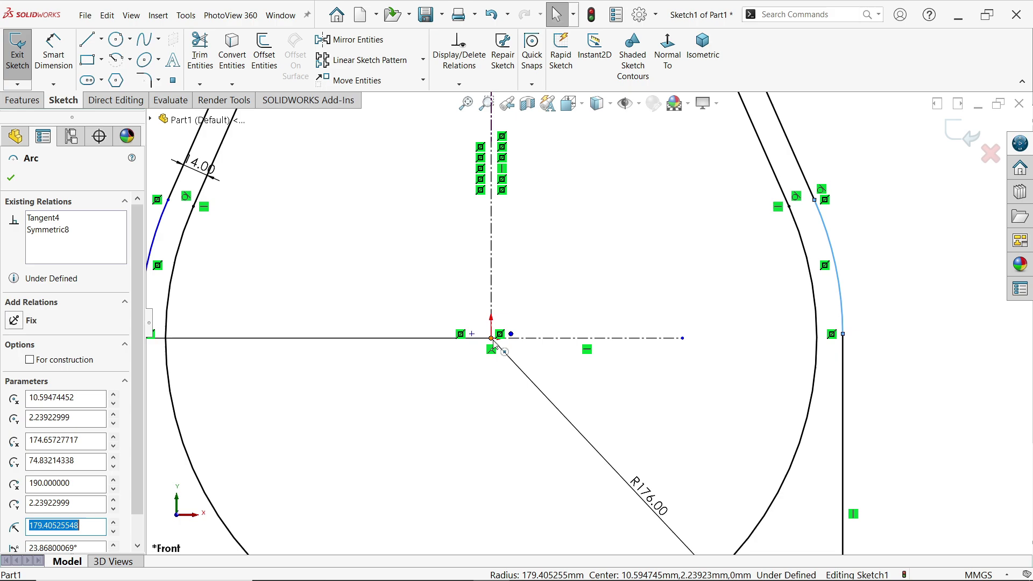
pyautogui.keyDown('ctrl'); pyautogui.click(813, 288); pyautogui.keyUp('ctrl')
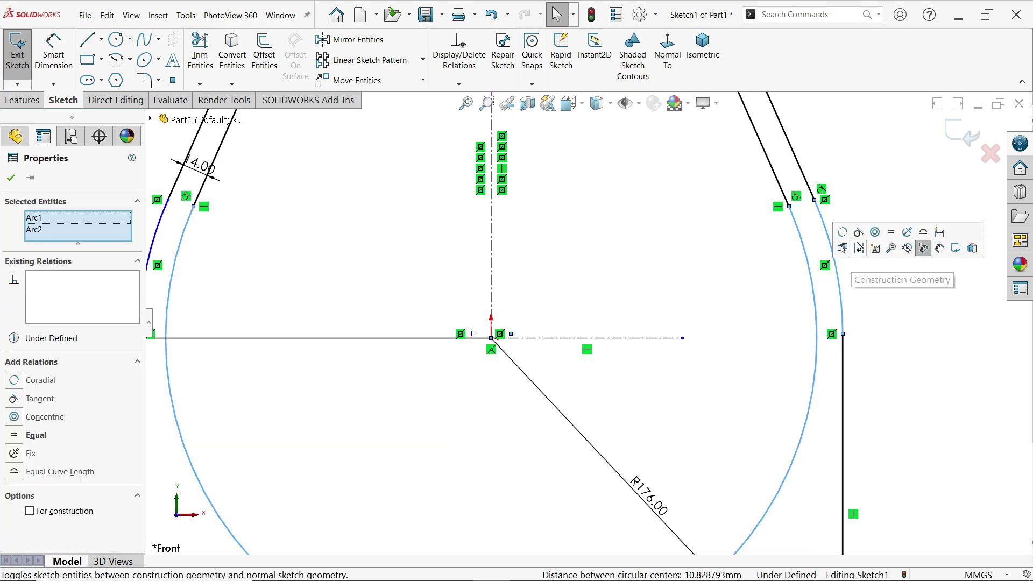
pyautogui.click(876, 233)
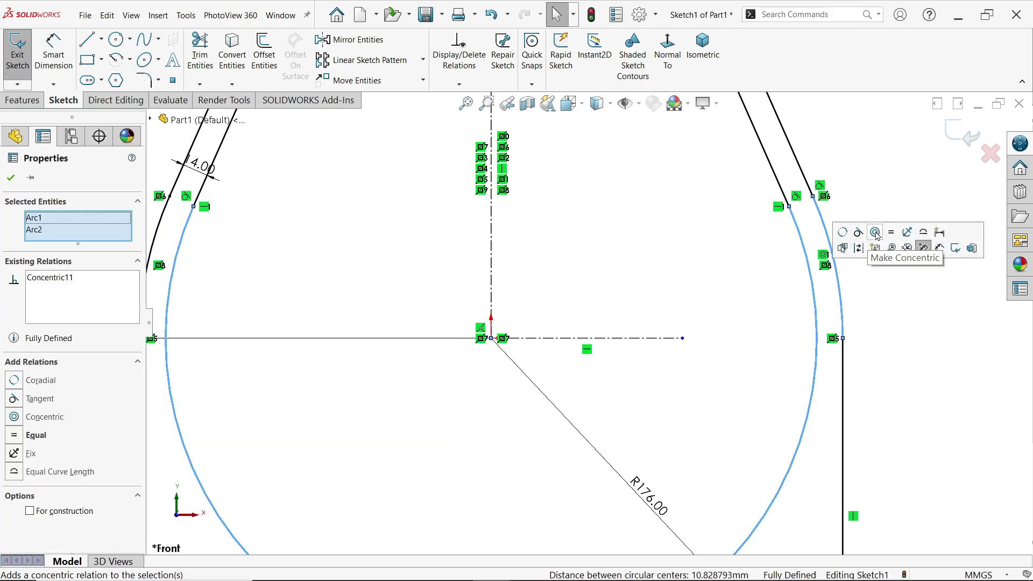
pyautogui.click(871, 276)
pyautogui.scroll(5, 634, 286)
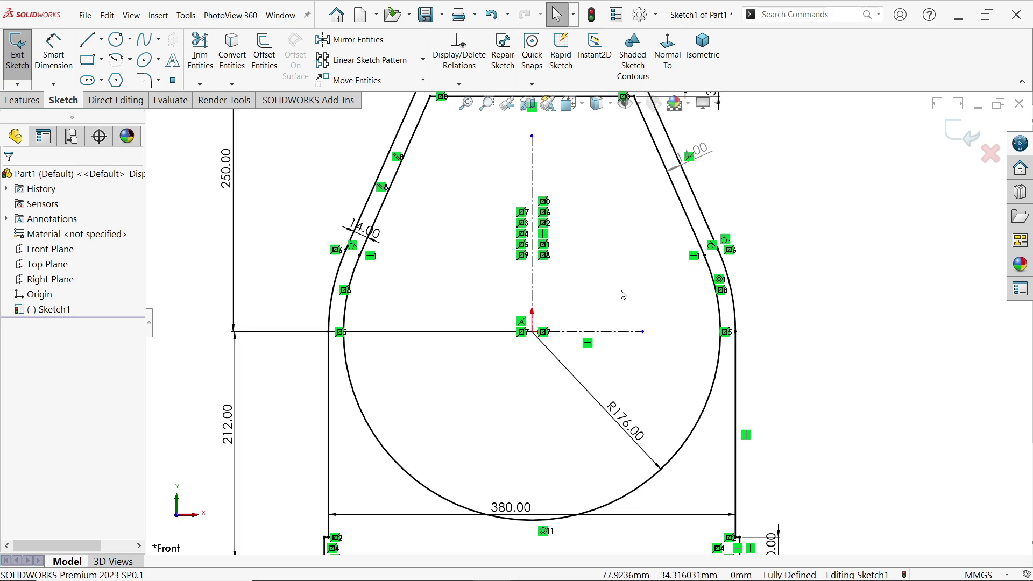
pyautogui.scroll(1, 622, 297)
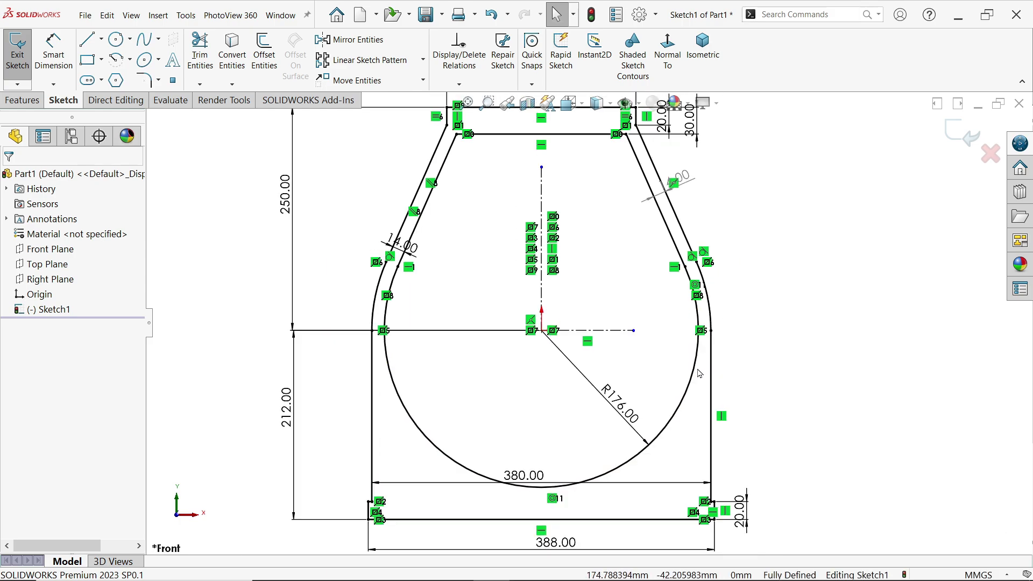
# Move the 380 mm and 388 mm width dimensions clear below the base of the profile.
pyautogui.scroll(2, 691, 379)
pyautogui.keyDown('ctrl'); pyautogui.moveTo(540, 453); pyautogui.dragTo(598, 317, button='middle'); pyautogui.keyUp('ctrl')
pyautogui.scroll(-2, 599, 315)
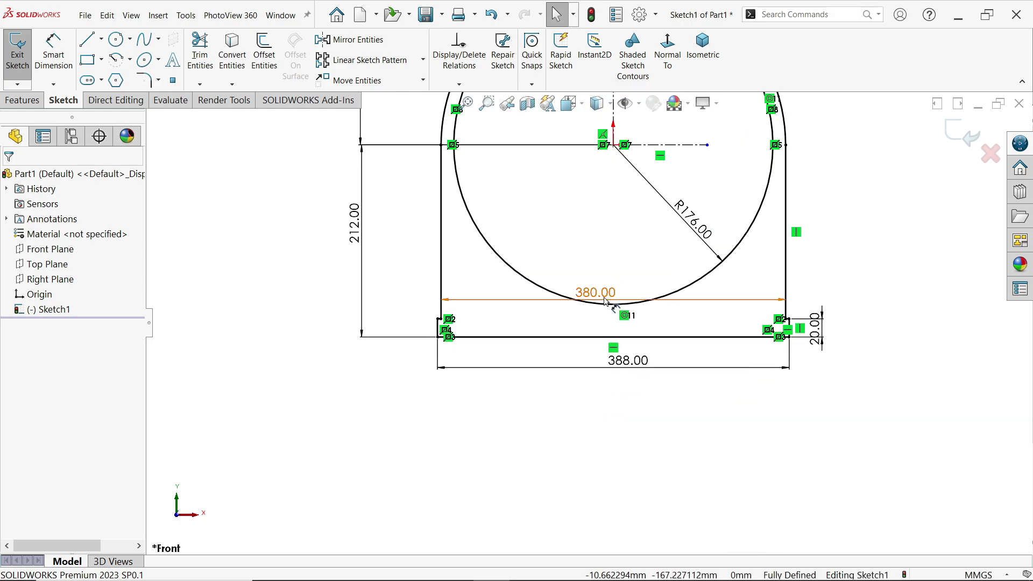
pyautogui.moveTo(595, 293); pyautogui.dragTo(608, 409)
pyautogui.moveTo(623, 357); pyautogui.dragTo(622, 467)
pyautogui.scroll(-1, 619, 278)
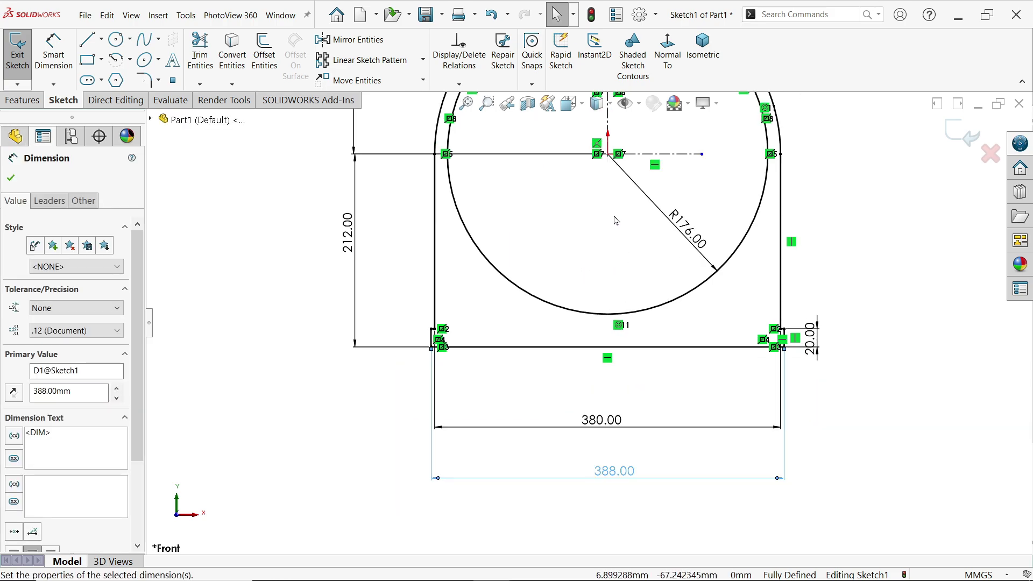
# Sketch a centerpoint arc about the origin, radius about 197 mm, below the R176 arc and spanning between the two vertical sides.
pyautogui.scroll(-1, 616, 223)
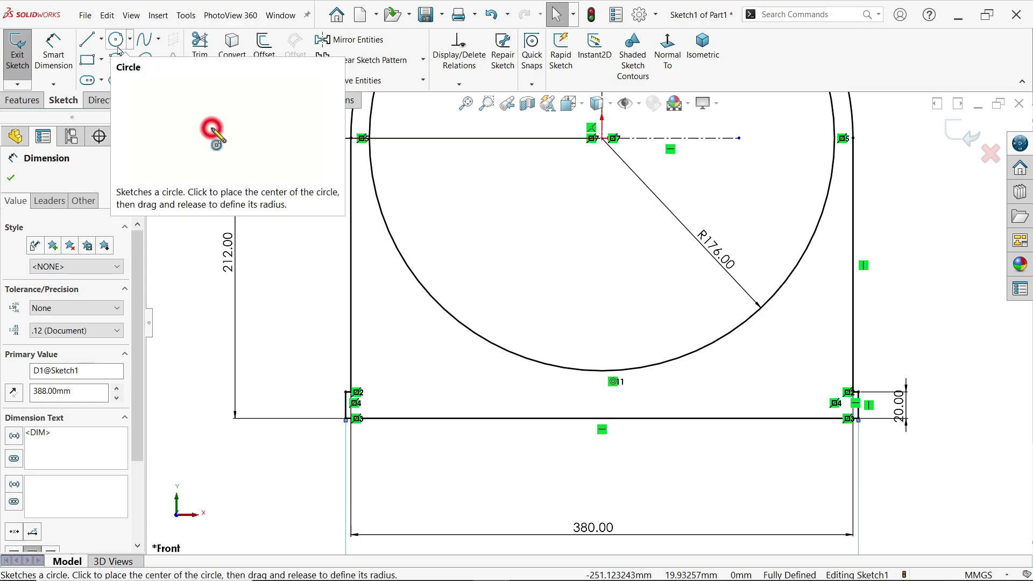
pyautogui.click(119, 63)
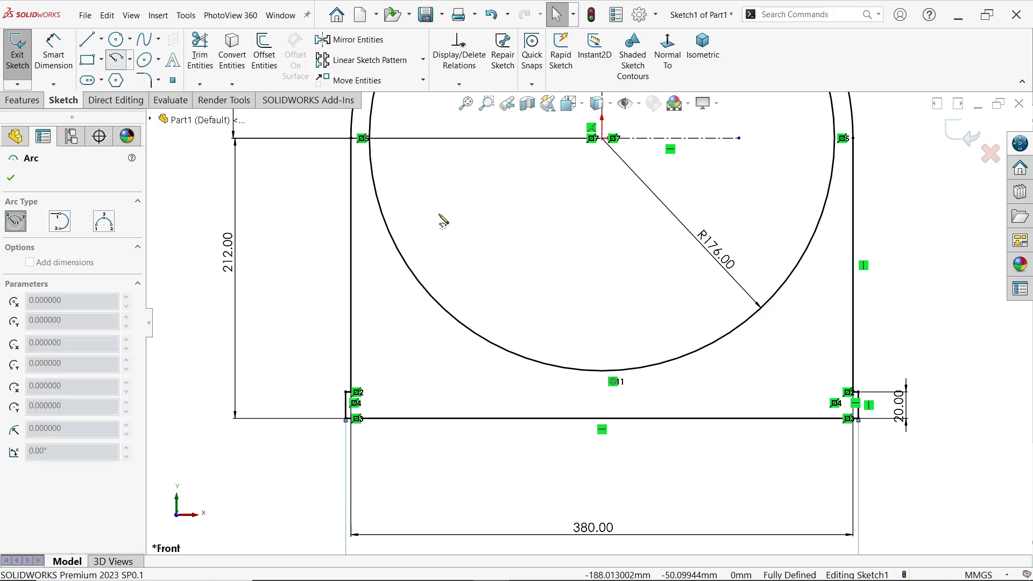
pyautogui.click(594, 139)
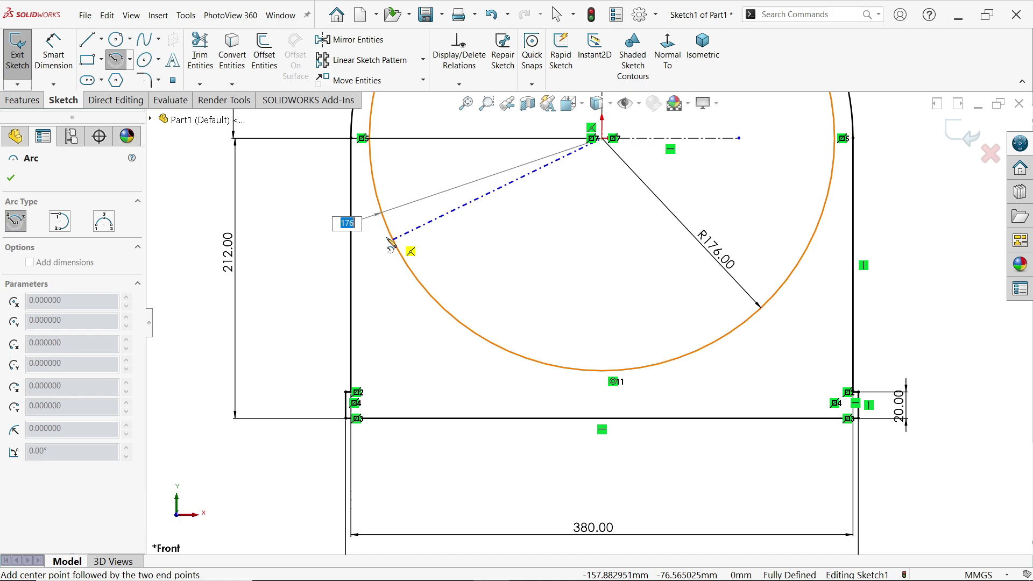
pyautogui.click(361, 236)
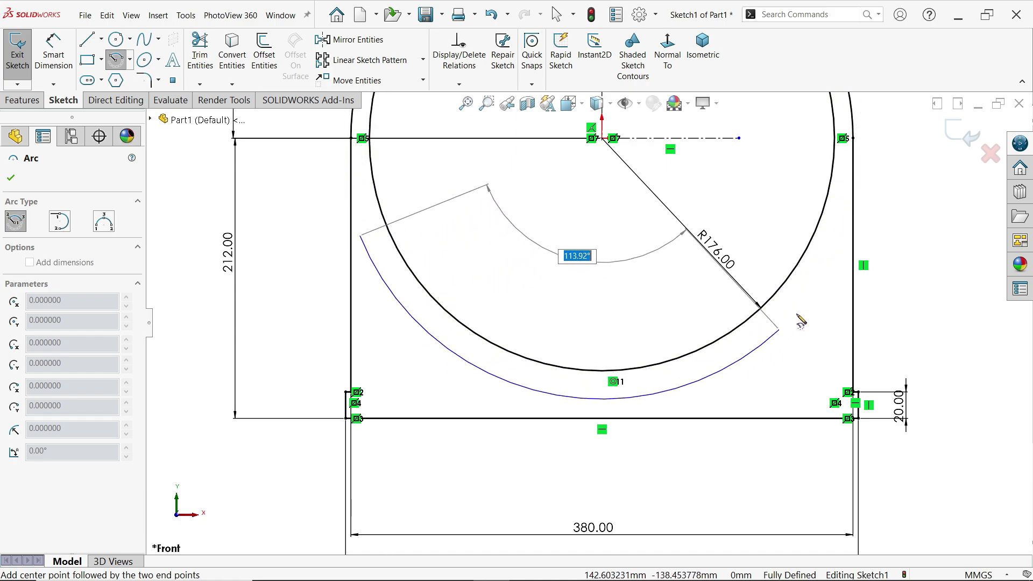
pyautogui.click(838, 251)
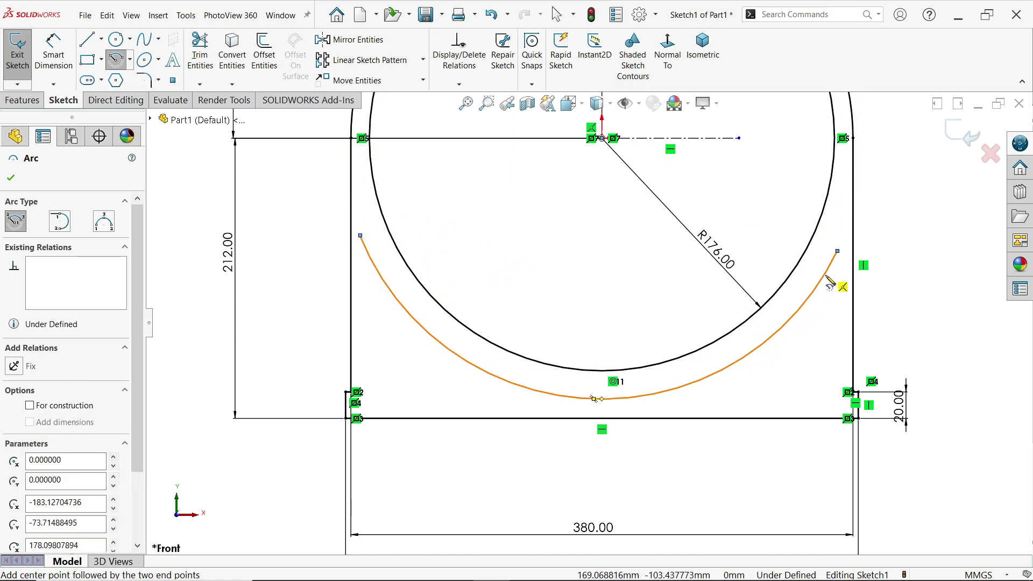
pyautogui.press('Escape')
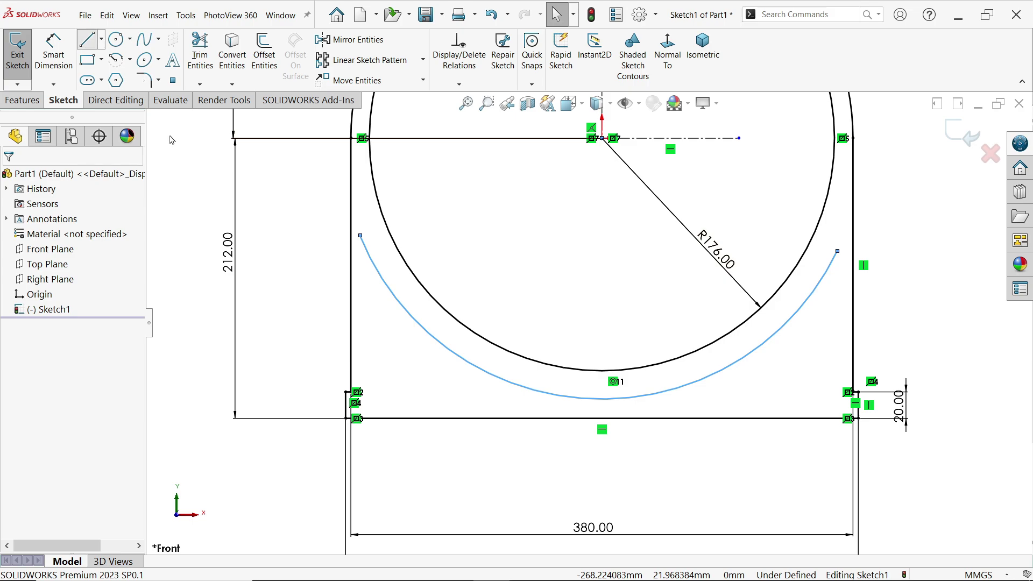
# Sketch a vertical line about 99 mm long inside the lower-left corner, continuing horizontally inward and with a short vertical line ending on the new arc.
pyautogui.click(87, 38)
pyautogui.click(381, 259)
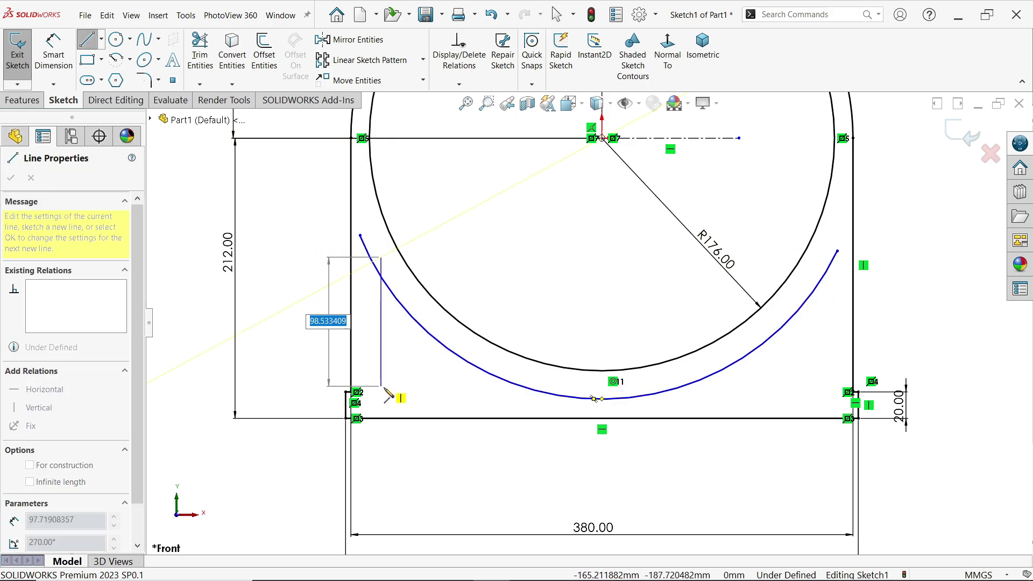
pyautogui.click(381, 387)
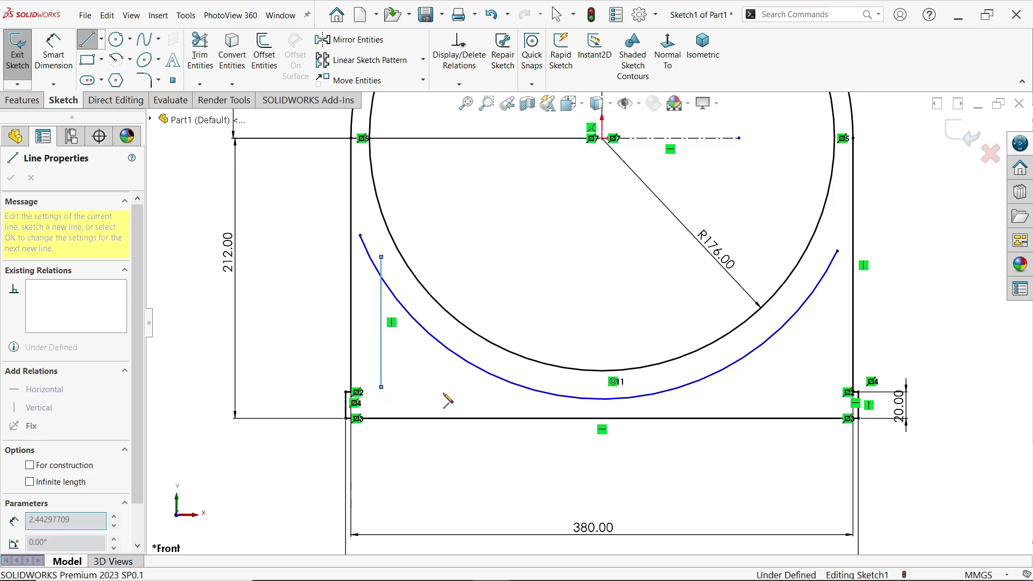
pyautogui.click(504, 391)
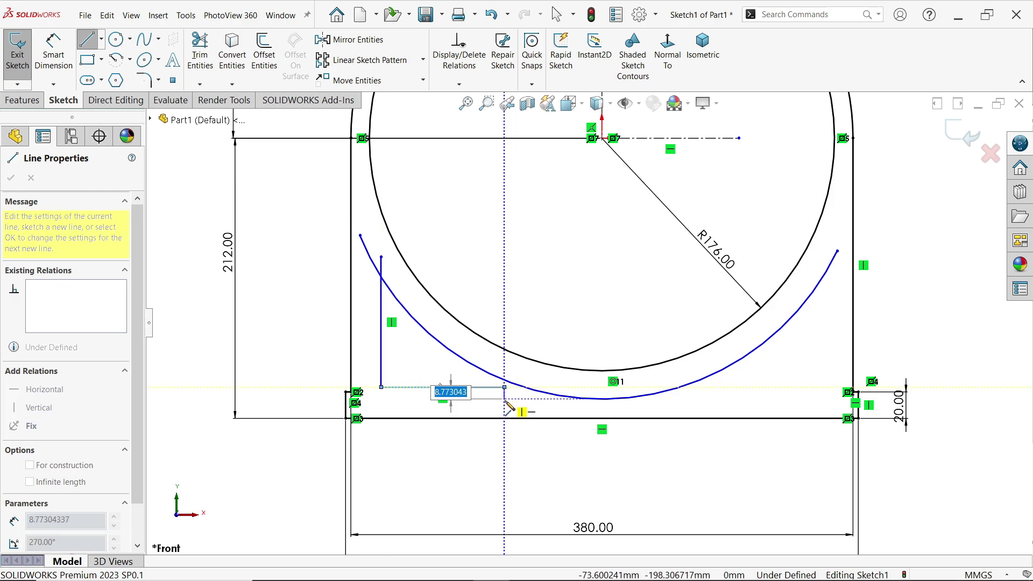
pyautogui.scroll(-3, 519, 385)
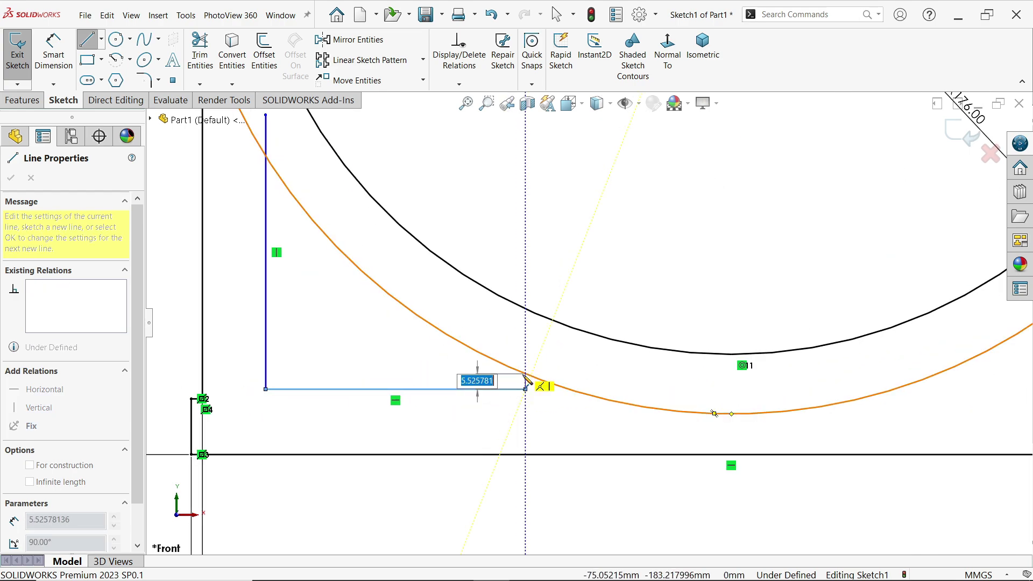
pyautogui.click(529, 380)
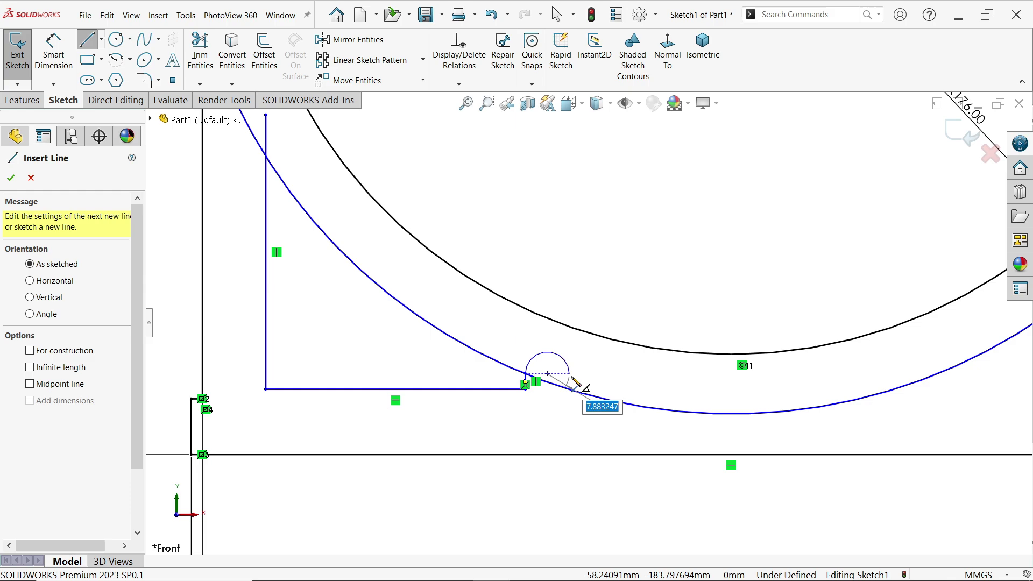
pyautogui.press('Escape')
pyautogui.scroll(3, 643, 383)
pyautogui.scroll(-3, 595, 261)
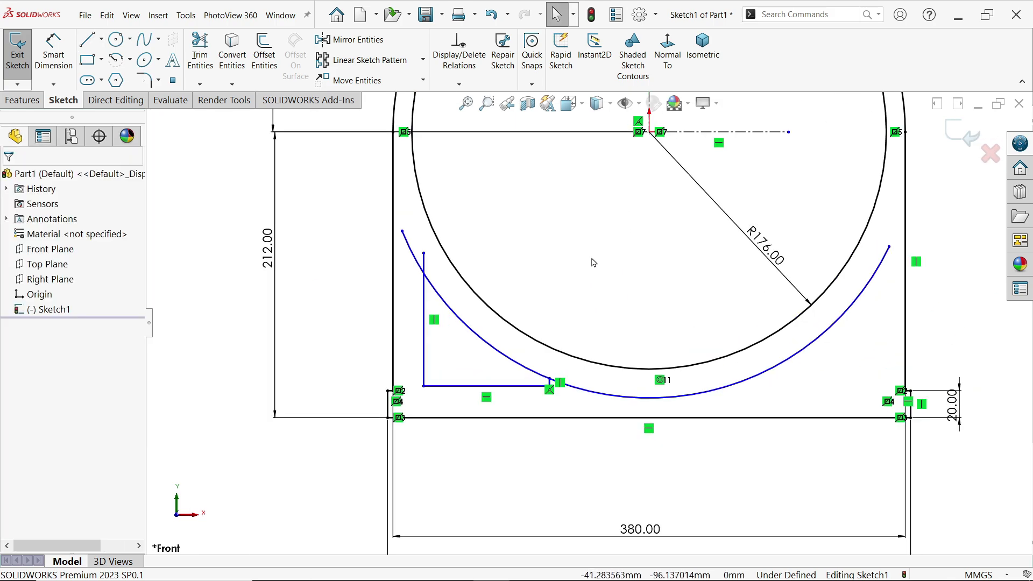
# Mirror the three lower-left pocket lines about the vertical centerline, keeping the originals.
pyautogui.click(349, 40)
pyautogui.click(462, 367)
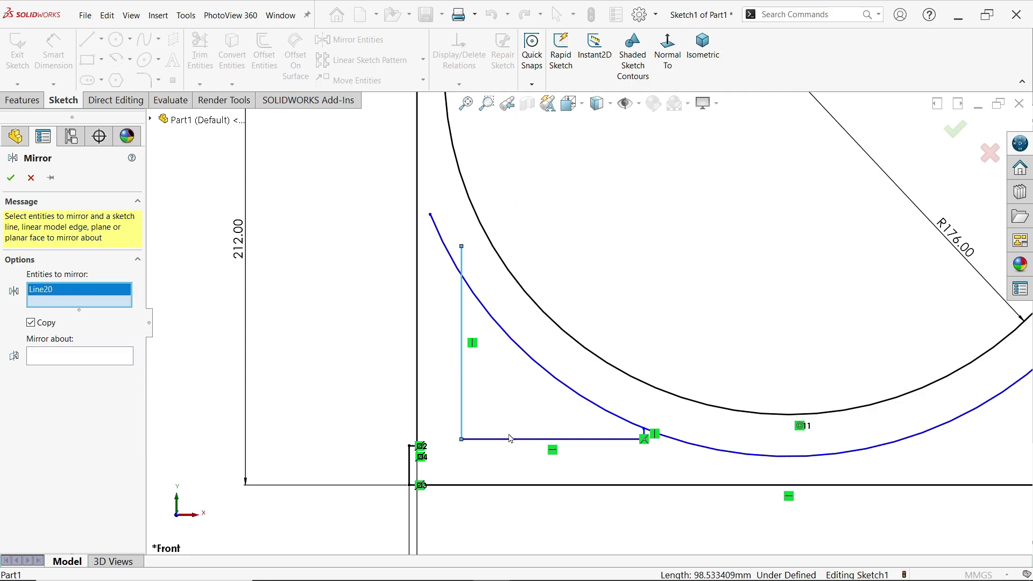
pyautogui.click(511, 439)
pyautogui.scroll(-5, 645, 438)
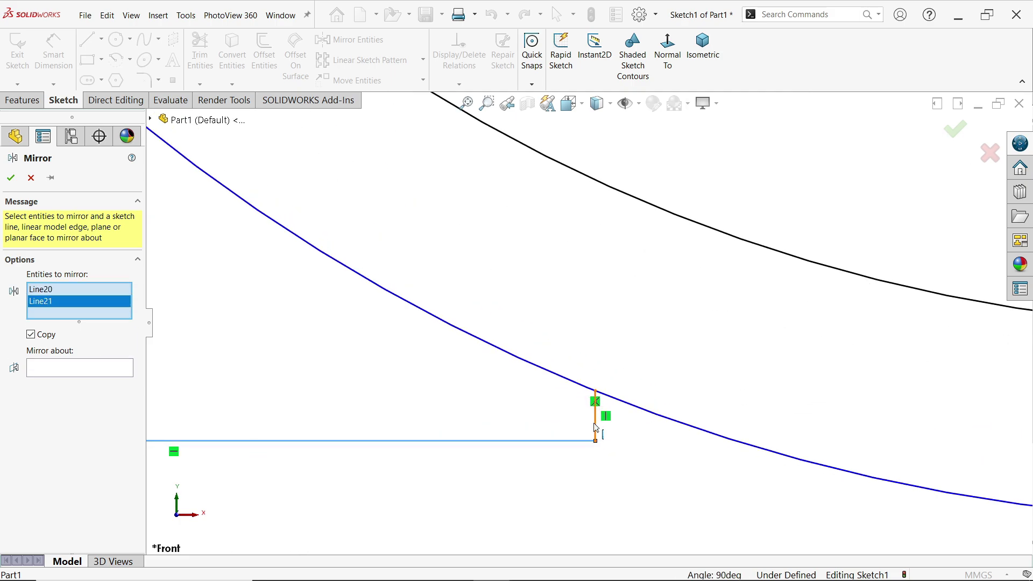
pyautogui.click(596, 428)
pyautogui.click(74, 384)
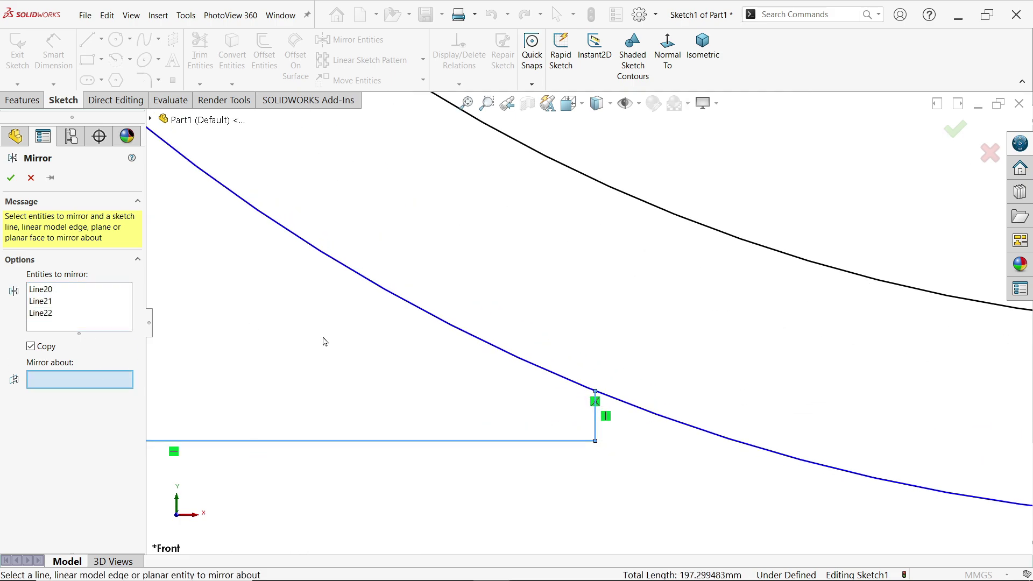
pyautogui.scroll(5, 645, 337)
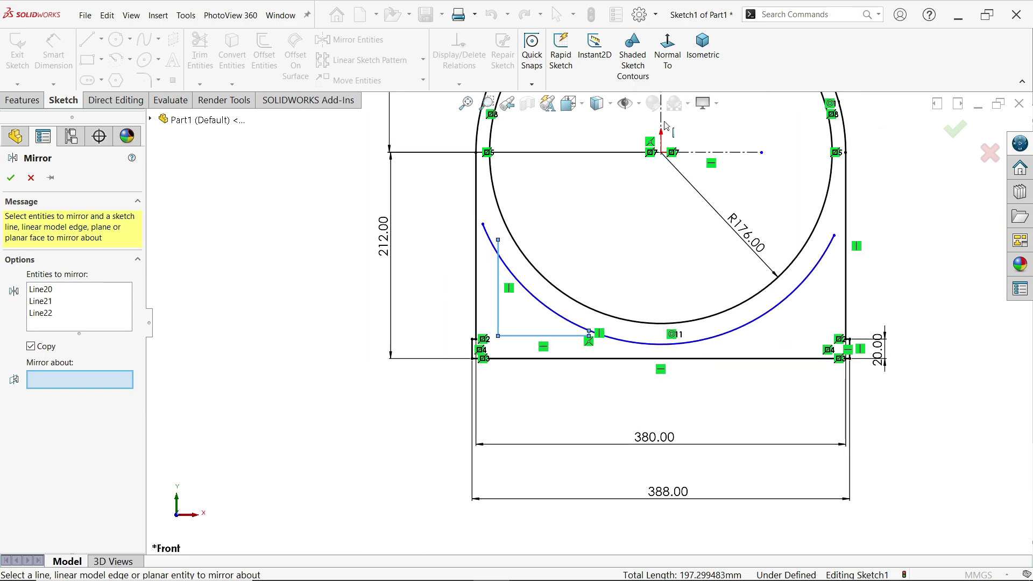
pyautogui.click(663, 125)
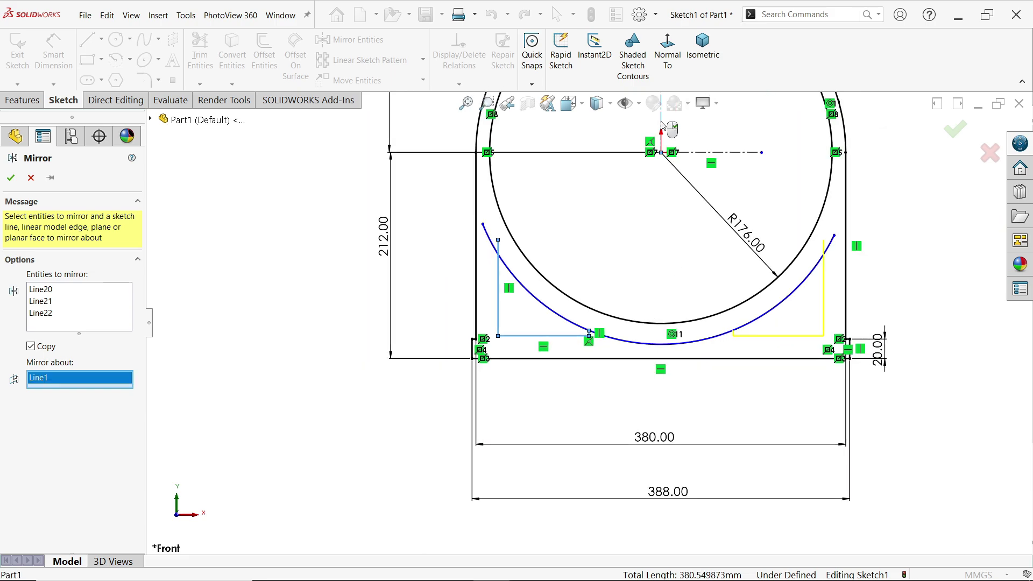
pyautogui.click(11, 179)
# Trim the overhanging arc and line ends and the arc's middle section, leaving a closed pocket outline in each lower corner.
pyautogui.scroll(-1, 528, 296)
pyautogui.scroll(-1, 694, 295)
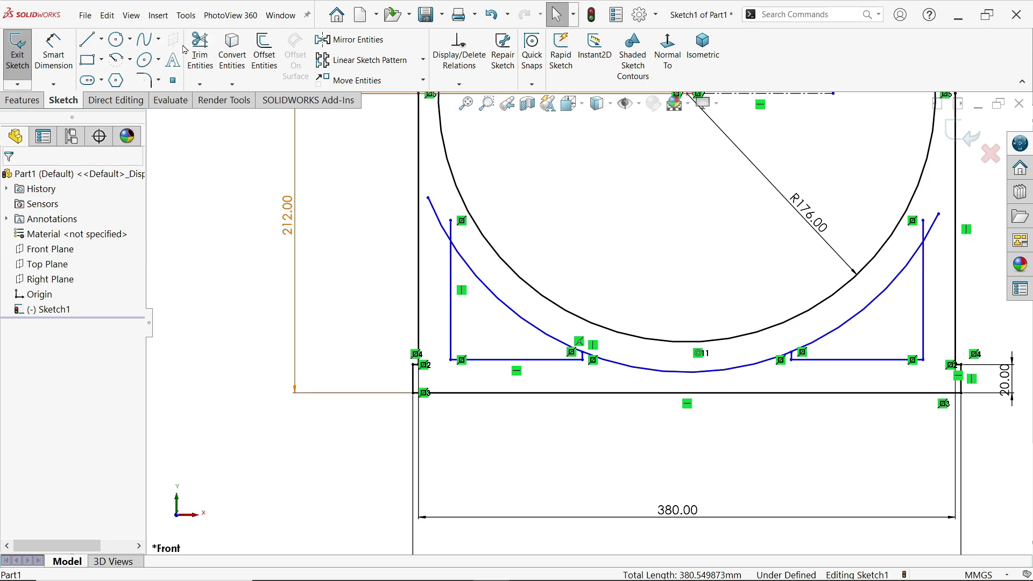
pyautogui.click(199, 54)
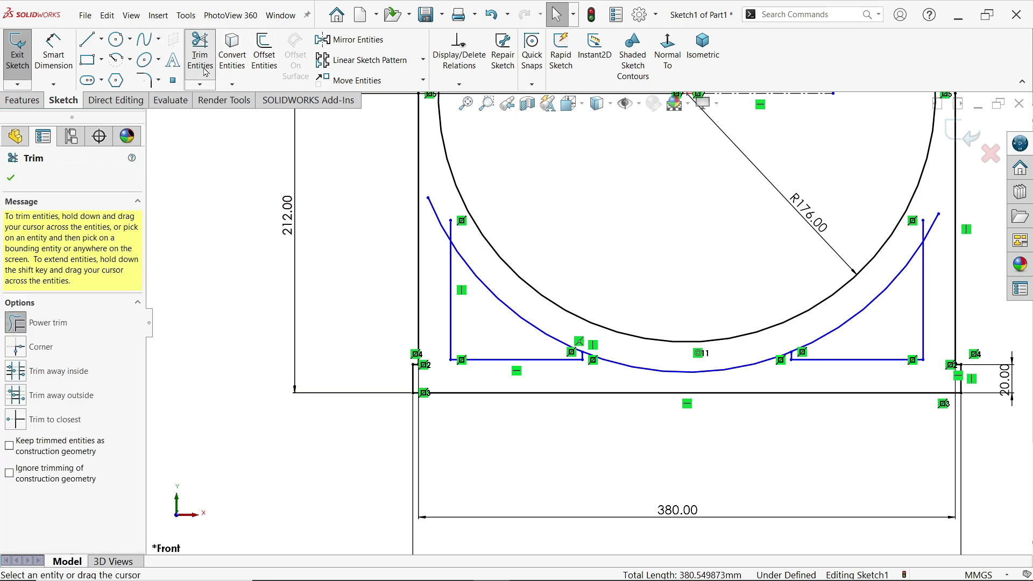
pyautogui.scroll(-3, 446, 244)
pyautogui.moveTo(440, 247)
pyautogui.mouseDown()
pyautogui.moveTo(404, 240)
pyautogui.moveTo(445, 224)
pyautogui.mouseUp()
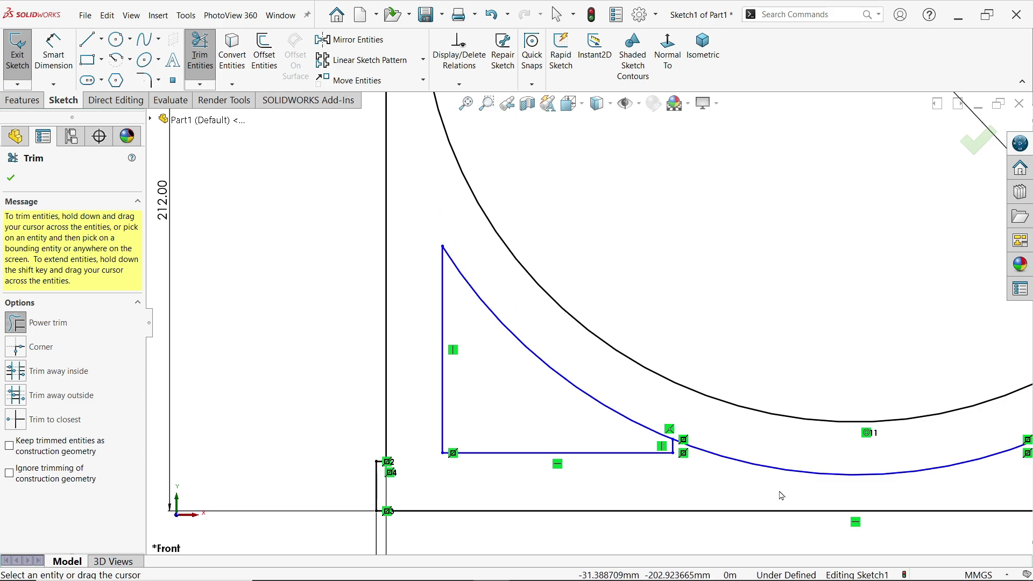
pyautogui.scroll(2, 769, 471)
pyautogui.scroll(-1, 743, 434)
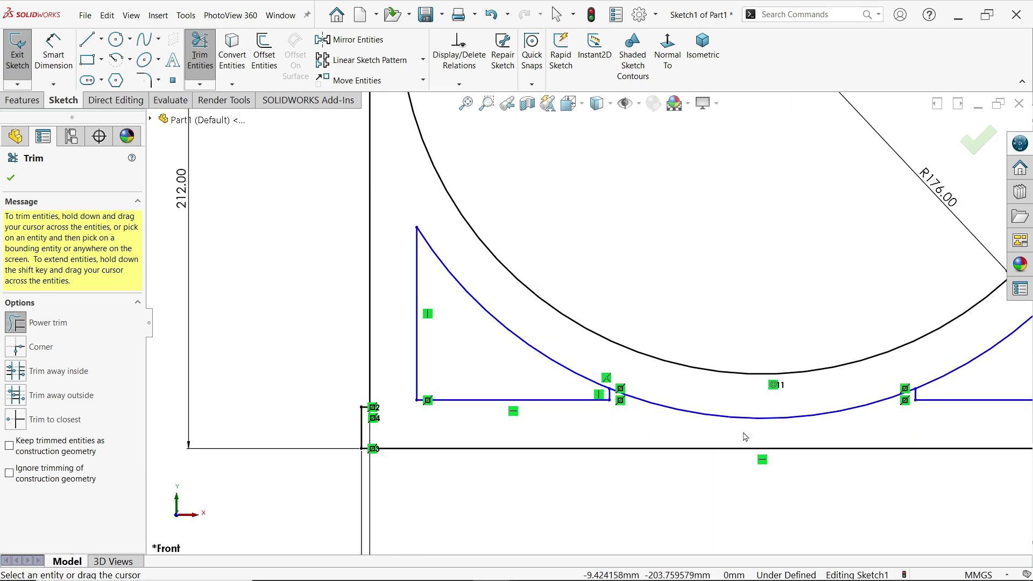
pyautogui.moveTo(745, 437); pyautogui.dragTo(743, 418)
pyautogui.press('f')
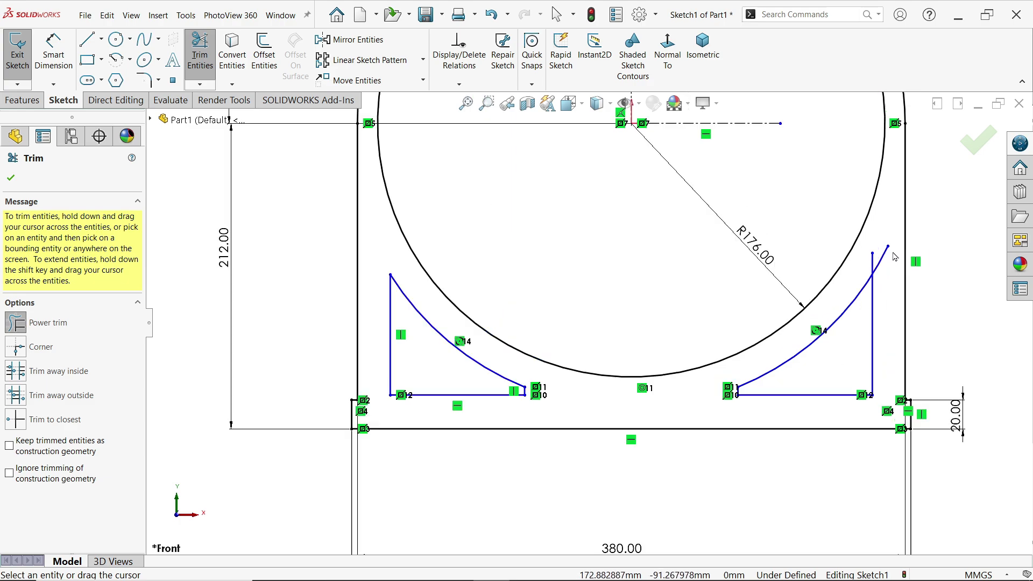
pyautogui.scroll(-3, 891, 255)
pyautogui.moveTo(765, 299); pyautogui.dragTo(793, 301)
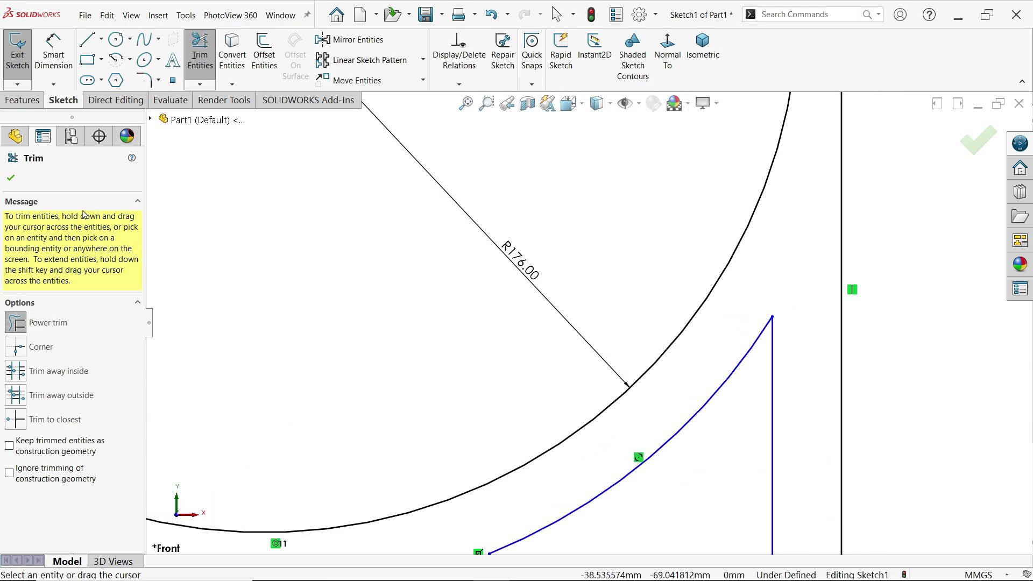
pyautogui.click(11, 179)
# Dimension the curved edge of the lower-left pocket with a radius of 196 mm.
pyautogui.press('f')
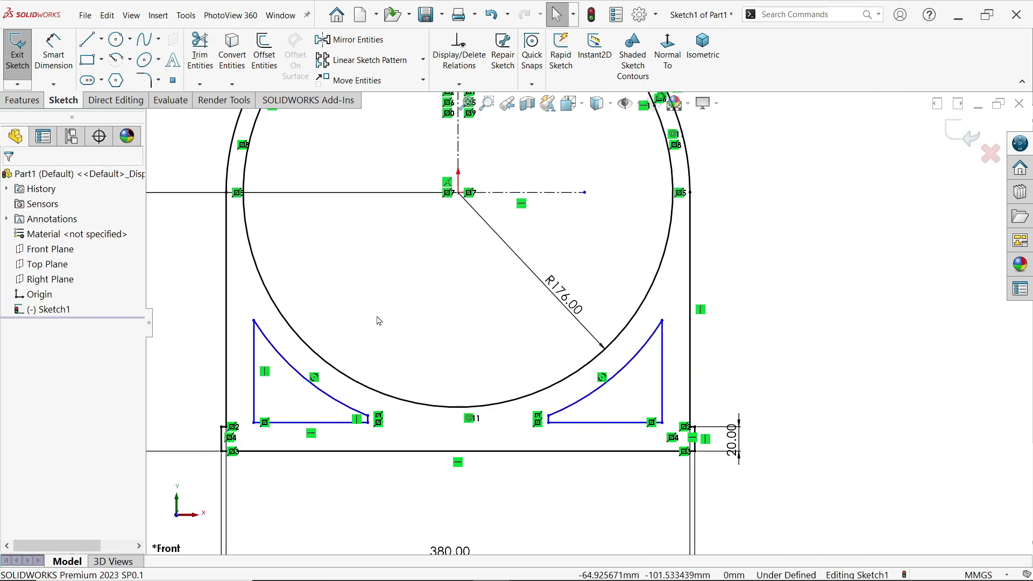
pyautogui.scroll(-2, 359, 319)
pyautogui.click(54, 54)
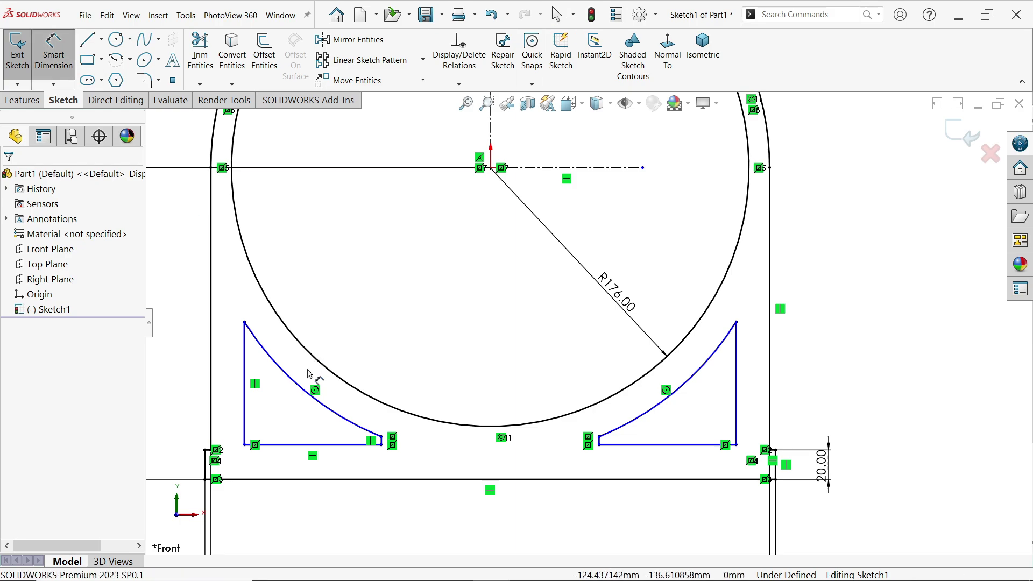
pyautogui.click(296, 388)
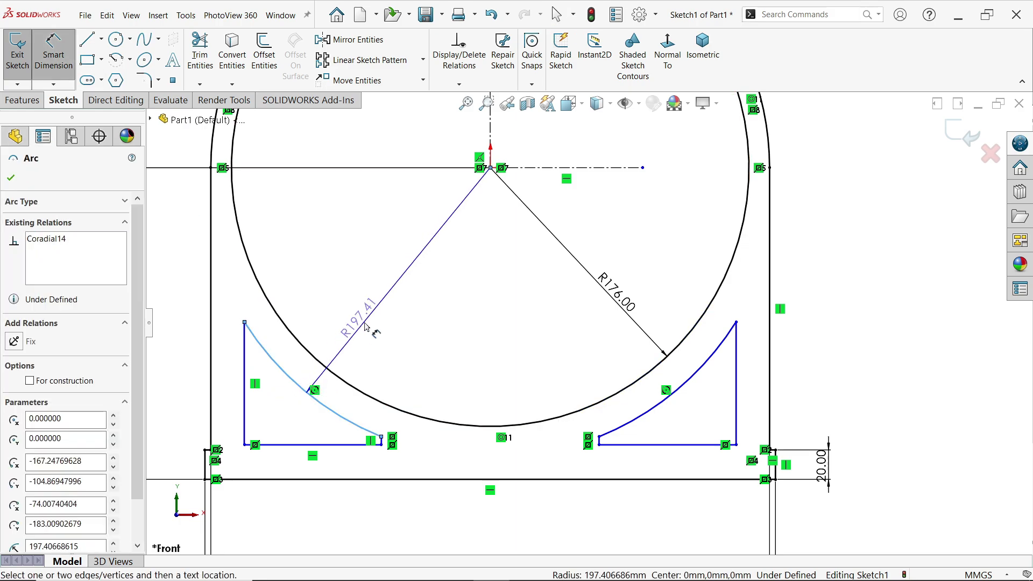
pyautogui.click(378, 308)
pyautogui.write('196')
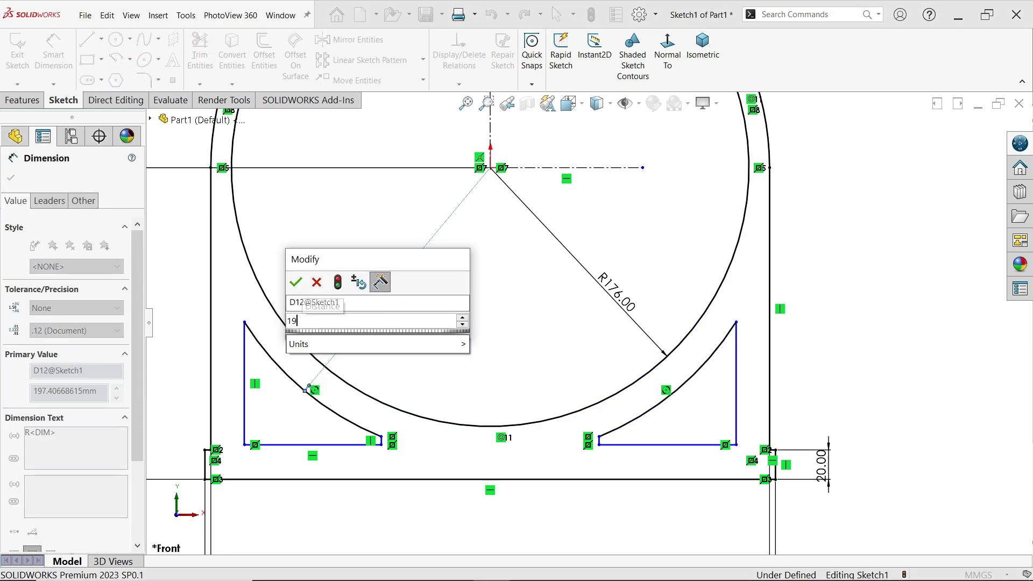
pyautogui.press('Return')
# Dimension the gap between the lower-right pocket's vertical edge and the outer right side as 14 mm.
pyautogui.scroll(-3, 788, 426)
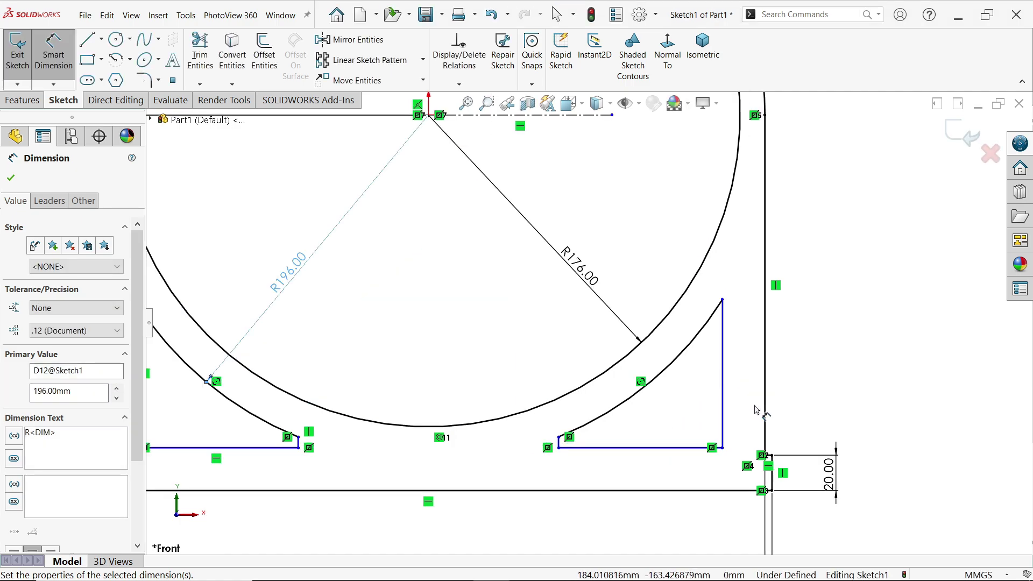
pyautogui.click(708, 377)
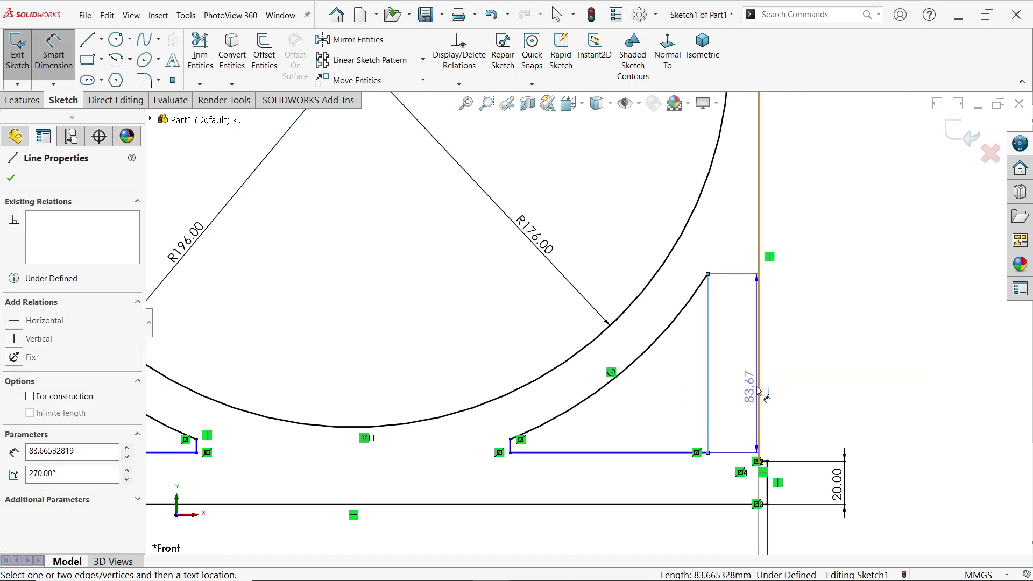
pyautogui.click(758, 391)
pyautogui.click(738, 387)
pyautogui.write('14')
pyautogui.press('Return')
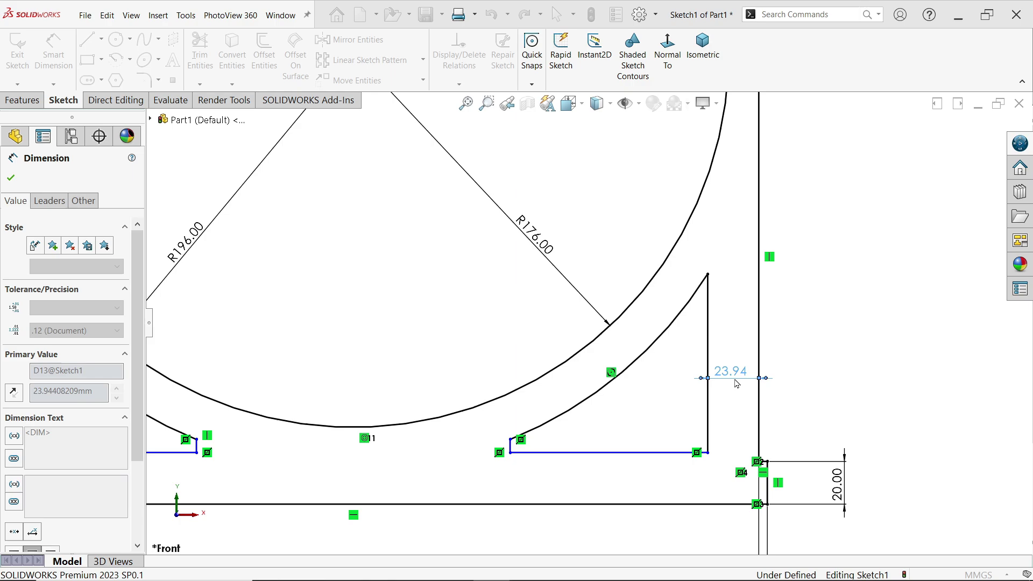
pyautogui.scroll(5, 579, 362)
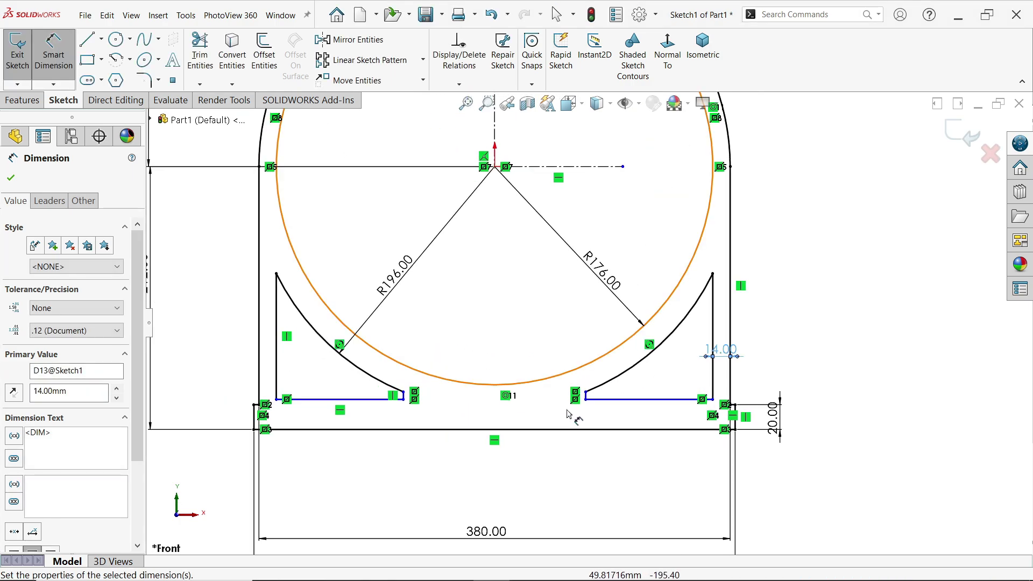
pyautogui.scroll(-4, 683, 398)
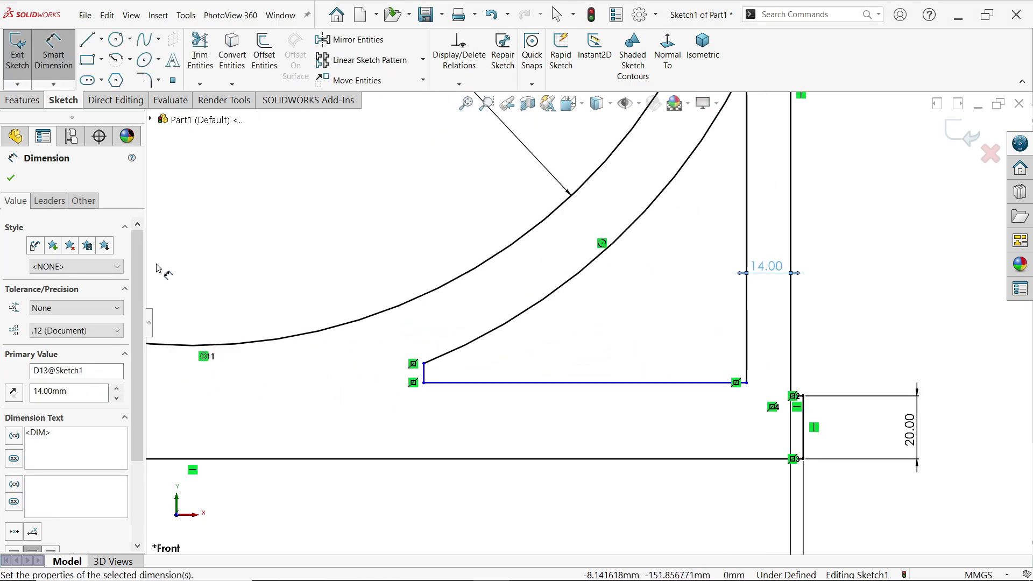
pyautogui.press('Escape')
pyautogui.scroll(-4, 692, 358)
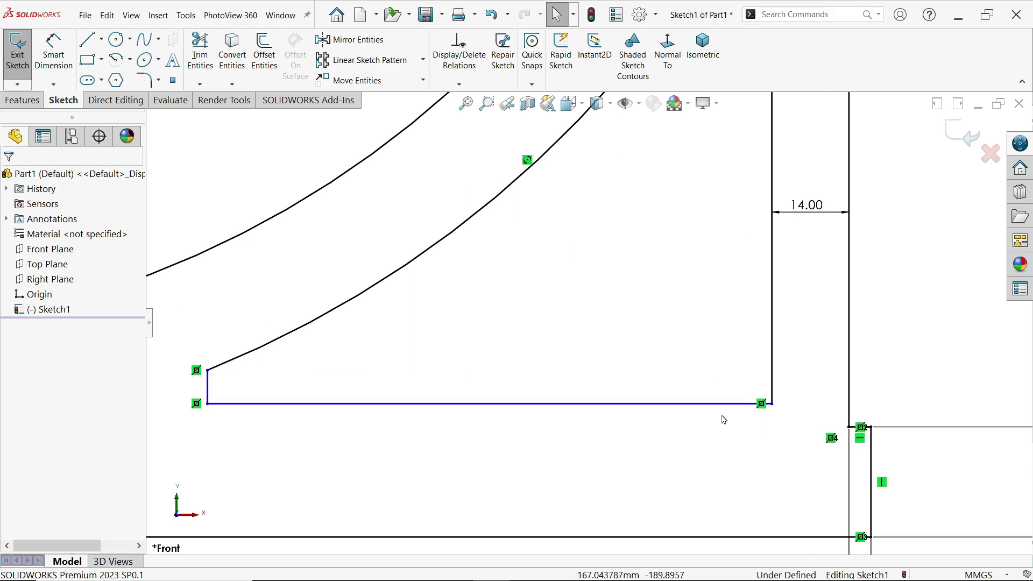
# Make the lower-right pocket's bottom line collinear with the short horizontal step line on the base's right side.
pyautogui.click(715, 404)
pyautogui.scroll(-3, 859, 429)
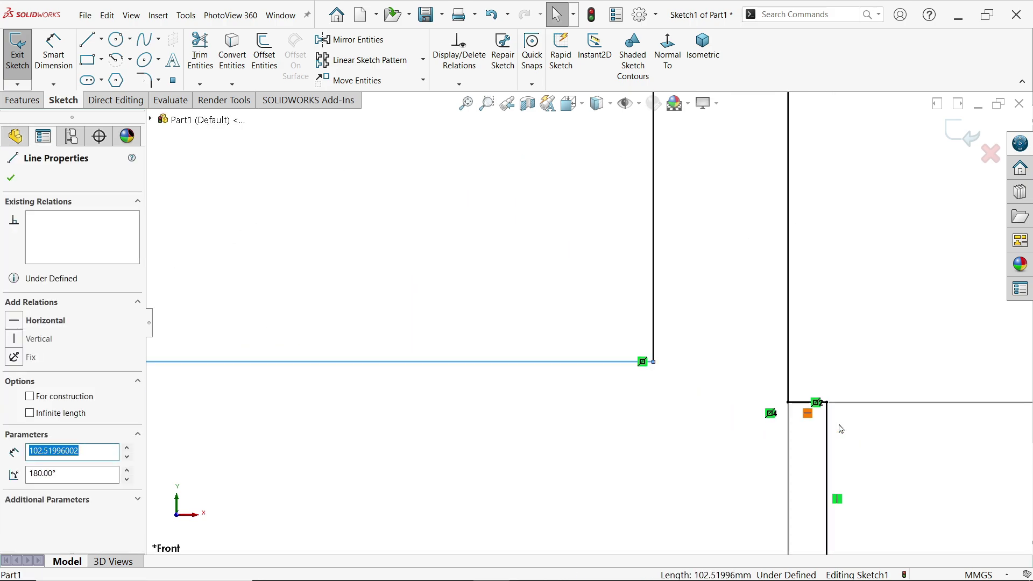
pyautogui.click(855, 427)
pyautogui.keyDown('ctrl'); pyautogui.click(807, 403); pyautogui.keyUp('ctrl')
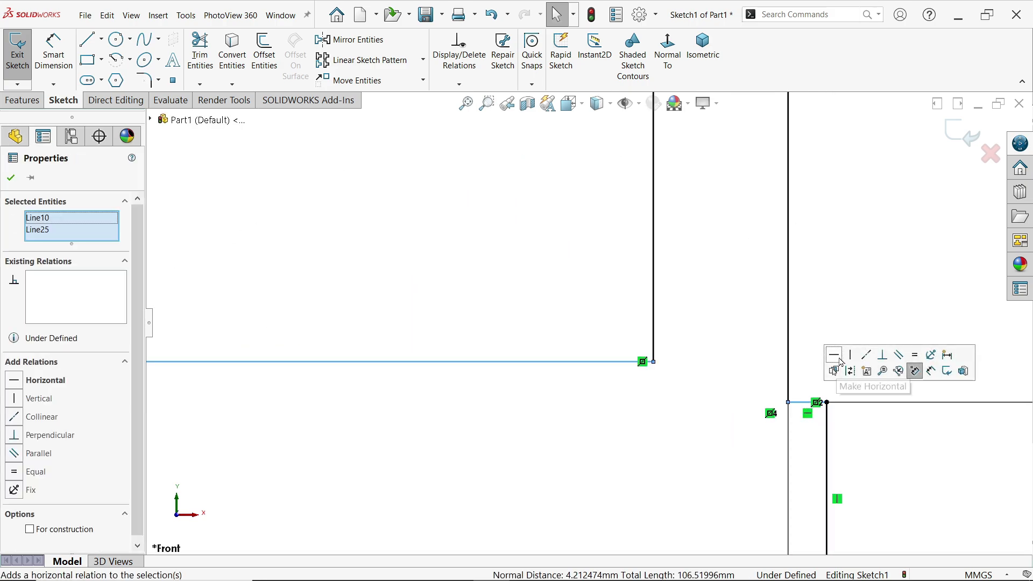
pyautogui.click(867, 357)
pyautogui.press('Escape')
pyautogui.scroll(5, 614, 413)
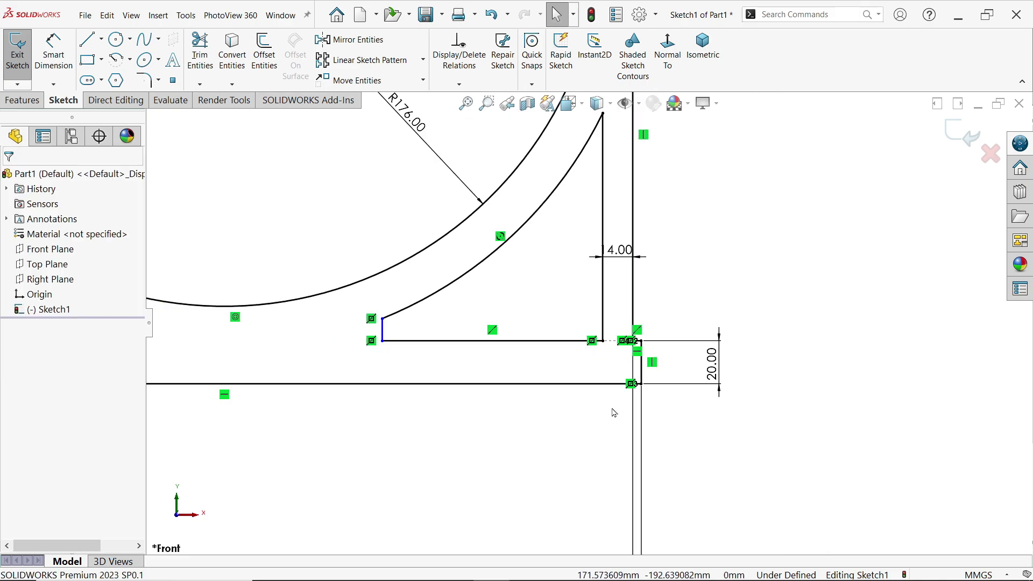
# Dimension the distance between the short inner vertical edges of the two lower pockets as 30 mm.
pyautogui.scroll(5, 496, 350)
pyautogui.scroll(-5, 519, 331)
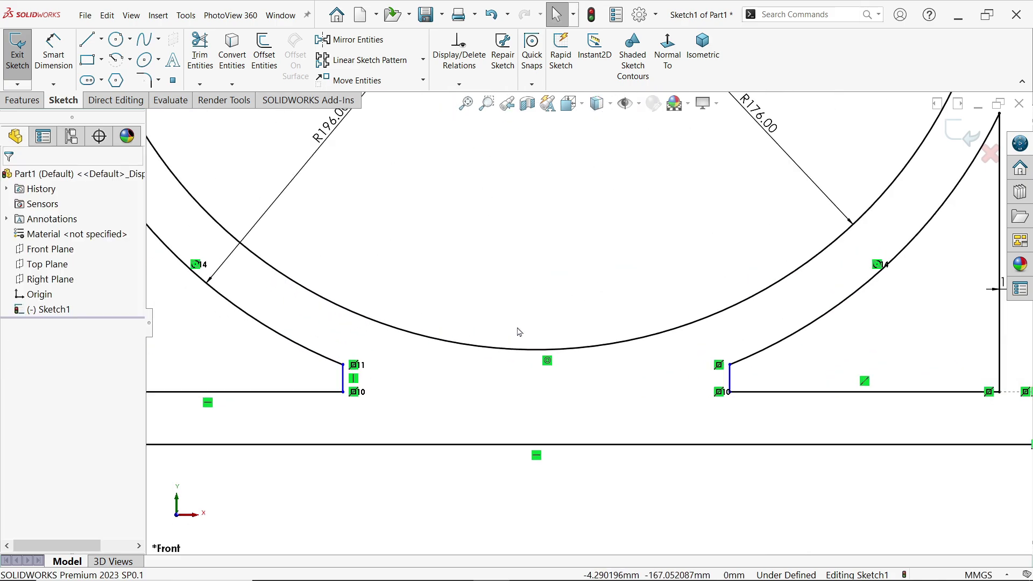
pyautogui.click(53, 53)
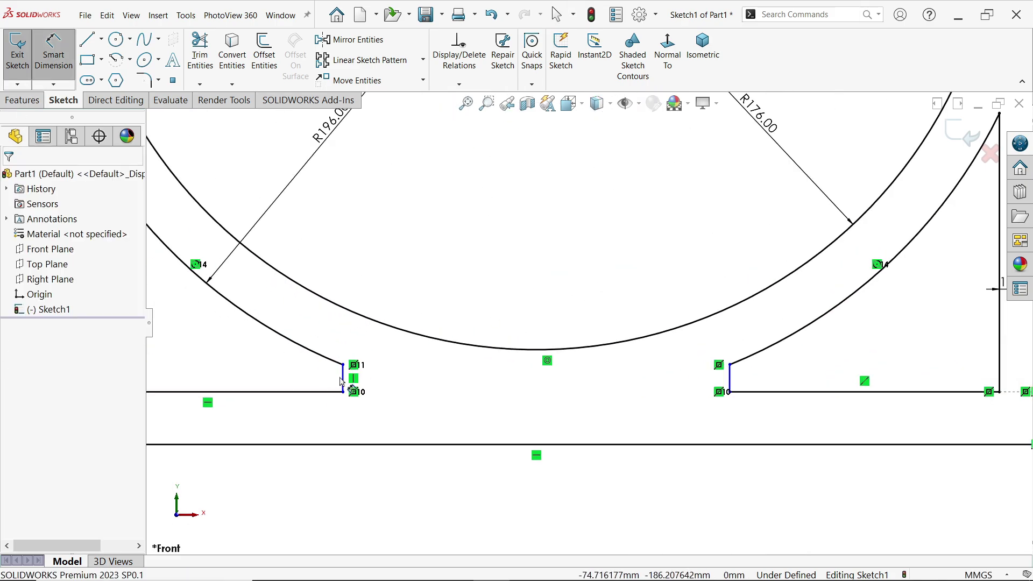
pyautogui.click(347, 382)
pyautogui.click(729, 386)
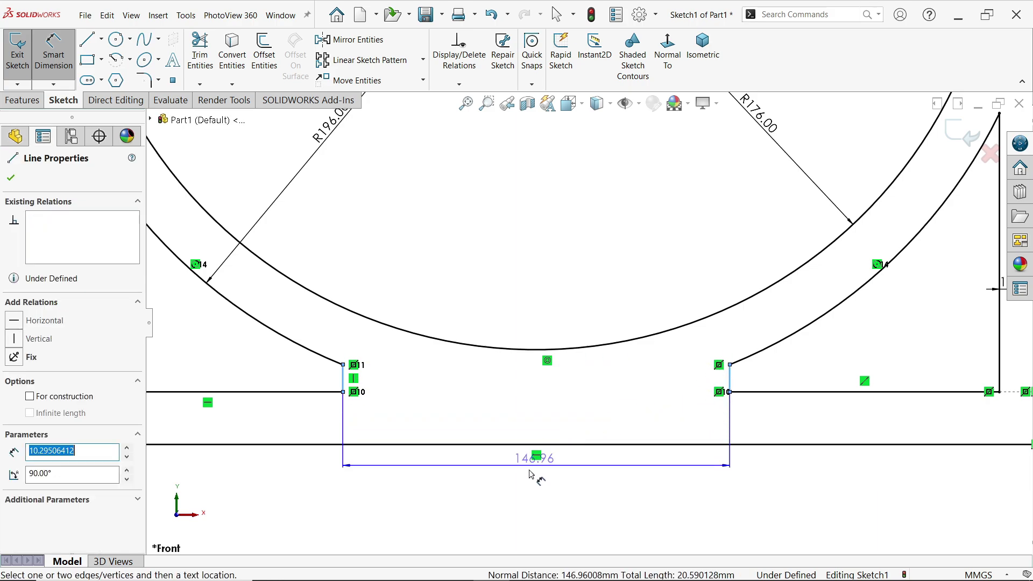
pyautogui.click(528, 491)
pyautogui.write('30')
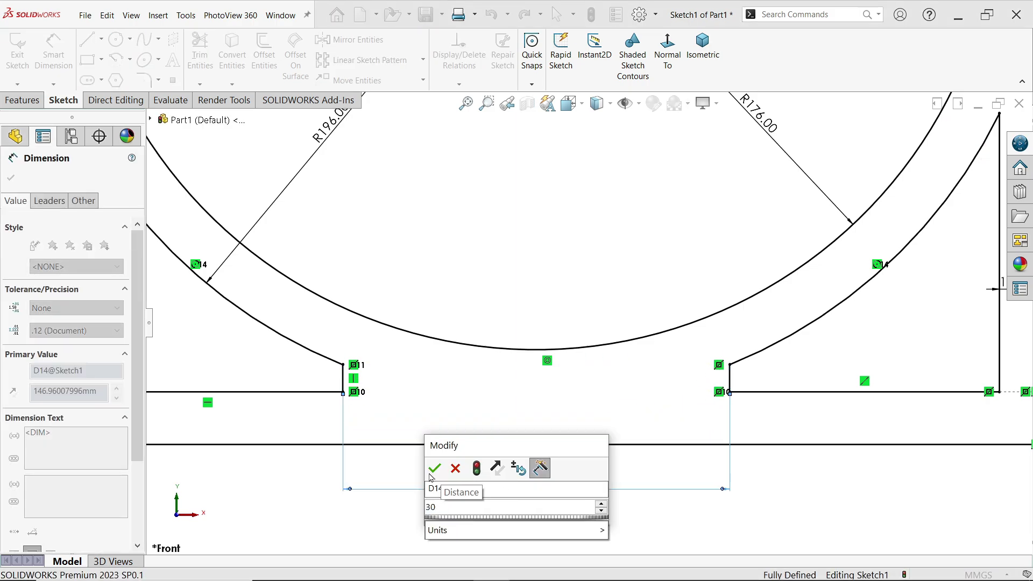
pyautogui.click(434, 468)
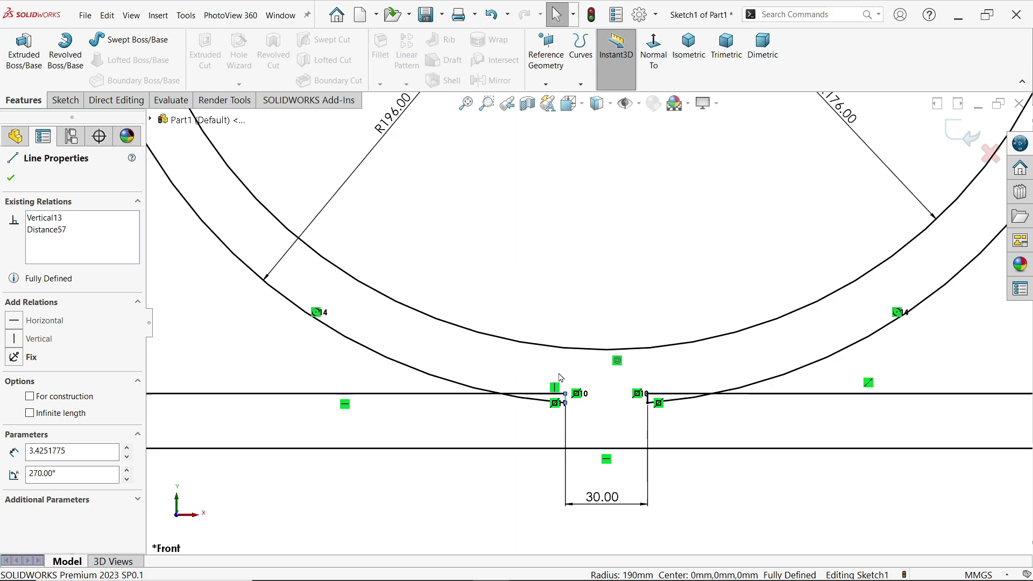
# Set the radius of the lower-left pocket's curved edge to 190 mm.
pyautogui.scroll(2, 558, 374)
pyautogui.scroll(-2, 455, 223)
pyautogui.click(466, 174)
pyautogui.doubleClick(466, 178)
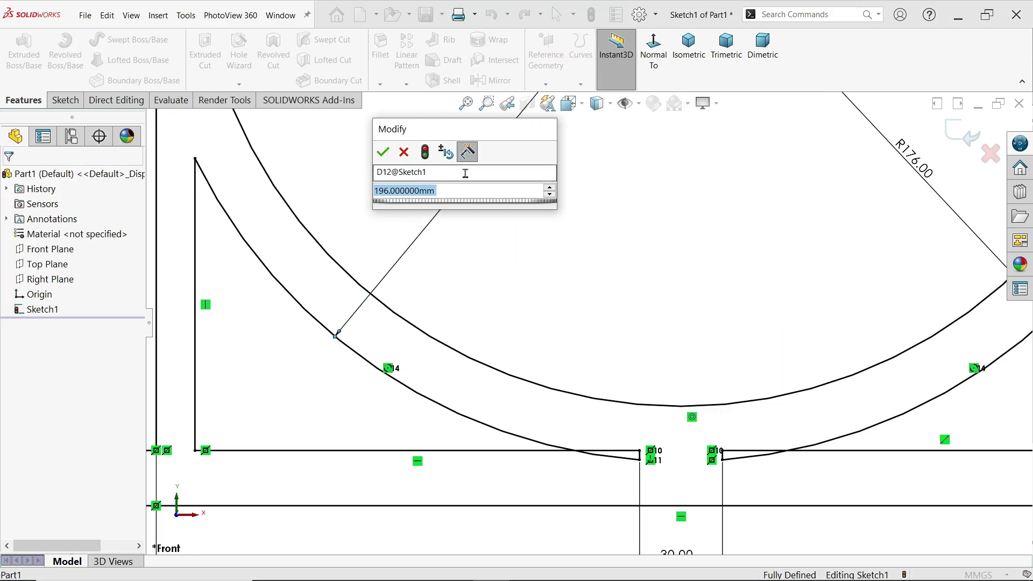
pyautogui.write('190')
pyautogui.press('Return')
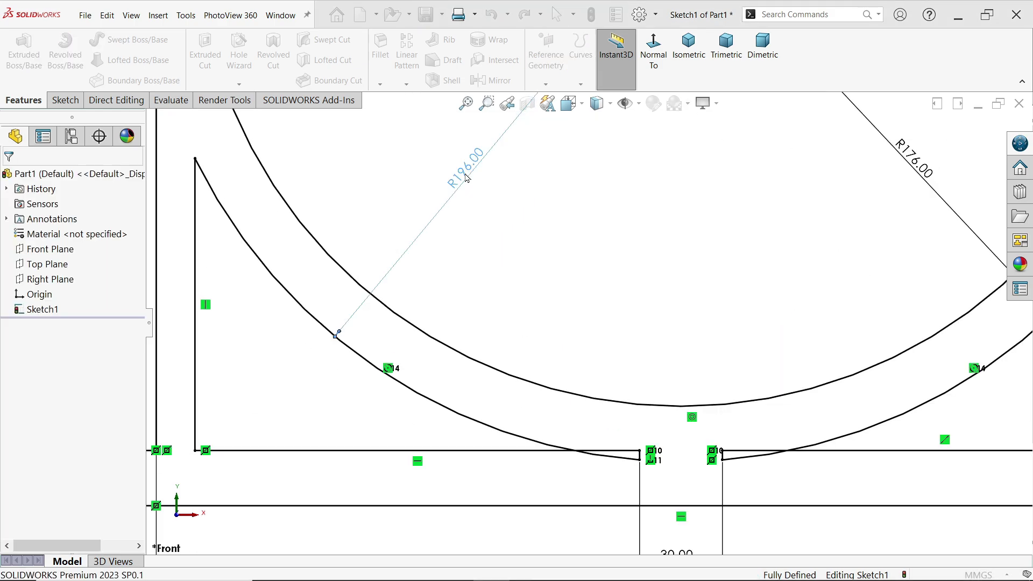
# Round the upper corner of both lower pockets with 14 mm sketch fillets.
pyautogui.scroll(-3, 710, 446)
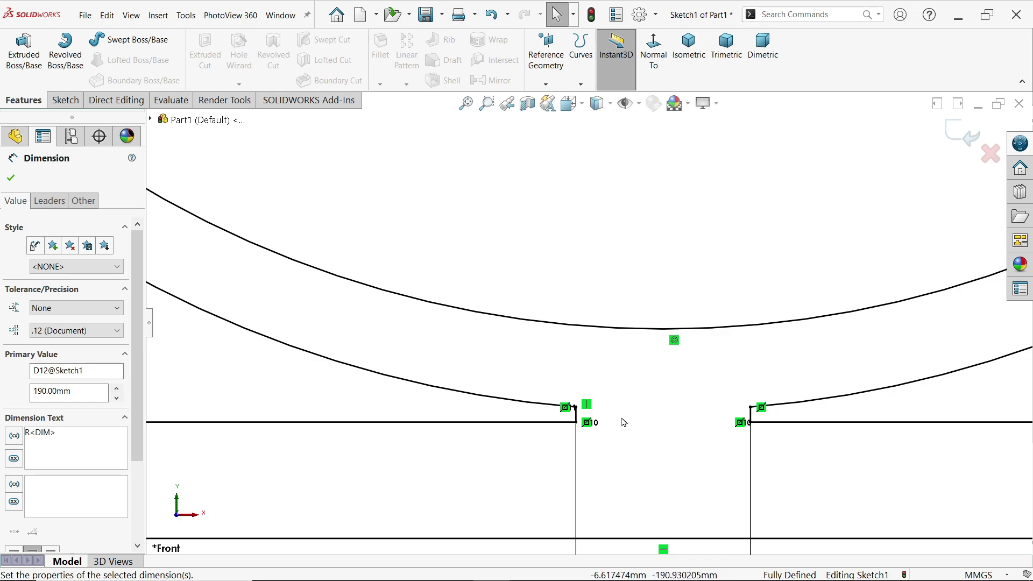
pyautogui.scroll(-3, 623, 422)
pyautogui.scroll(6, 673, 366)
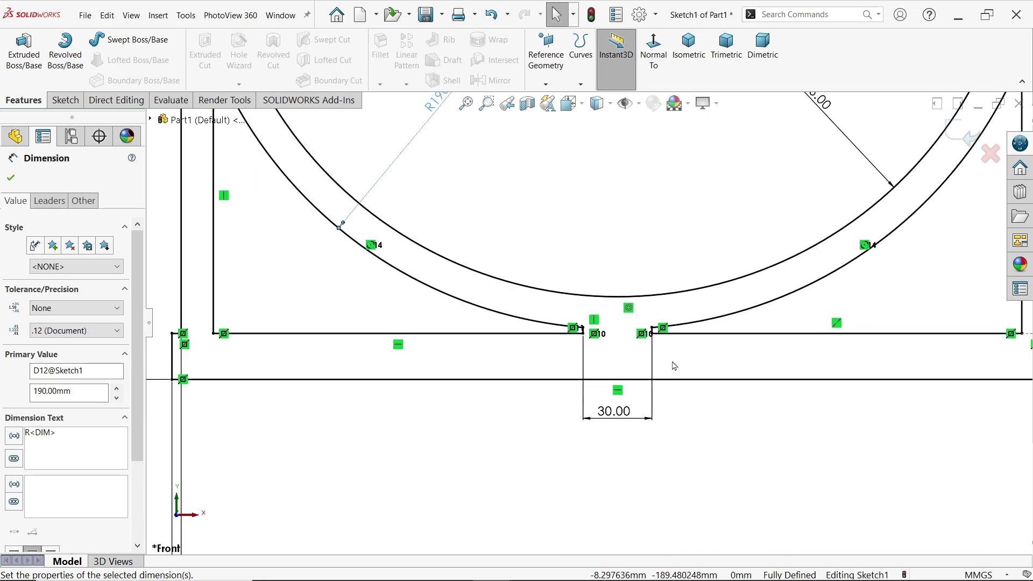
pyautogui.scroll(5, 674, 365)
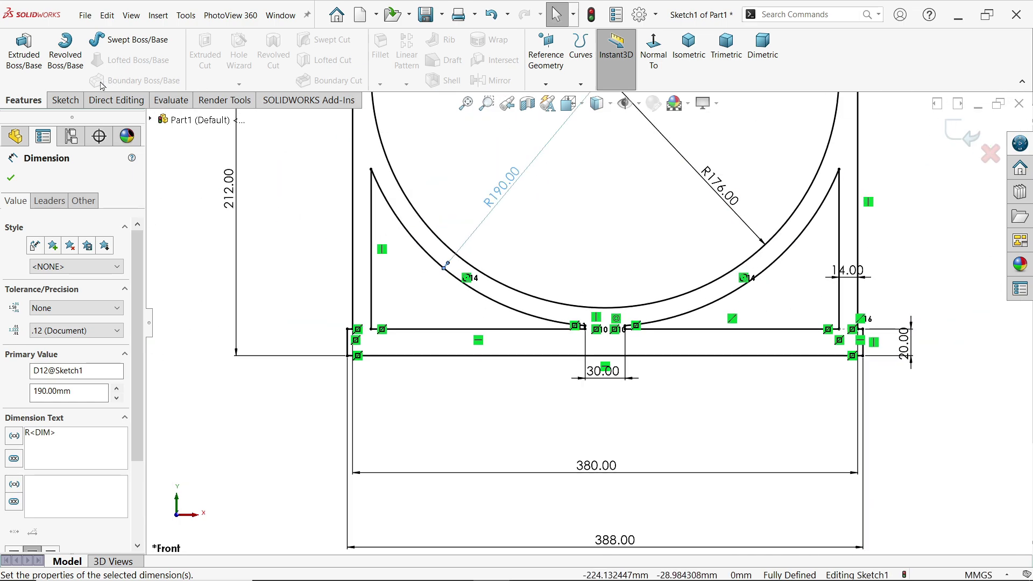
pyautogui.click(64, 103)
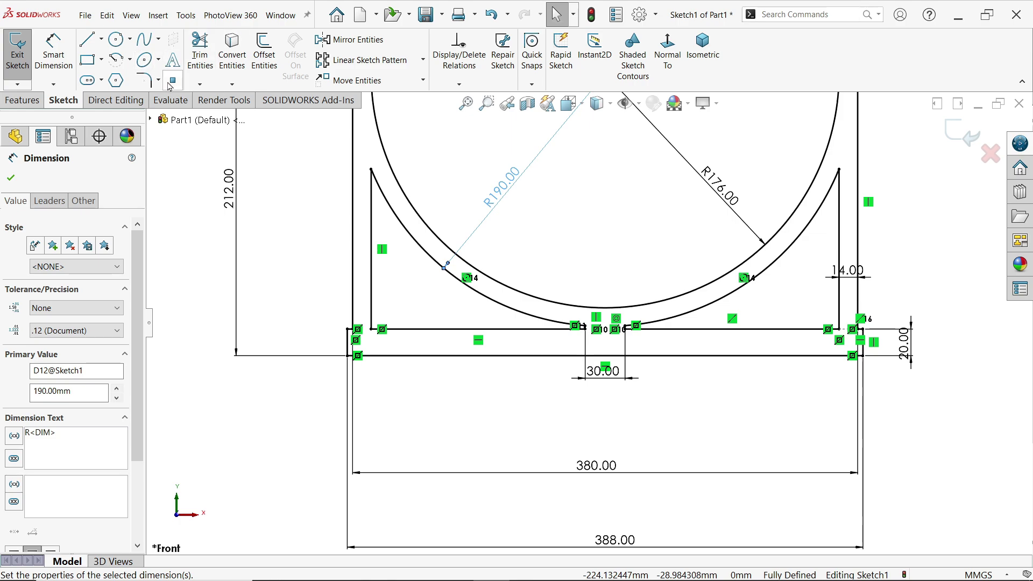
pyautogui.click(149, 80)
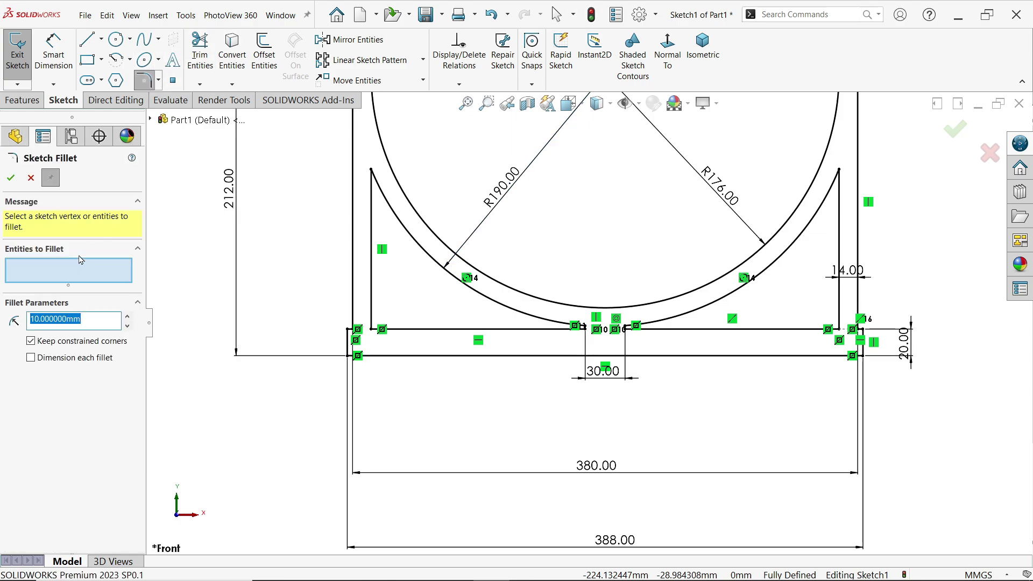
pyautogui.click(372, 170)
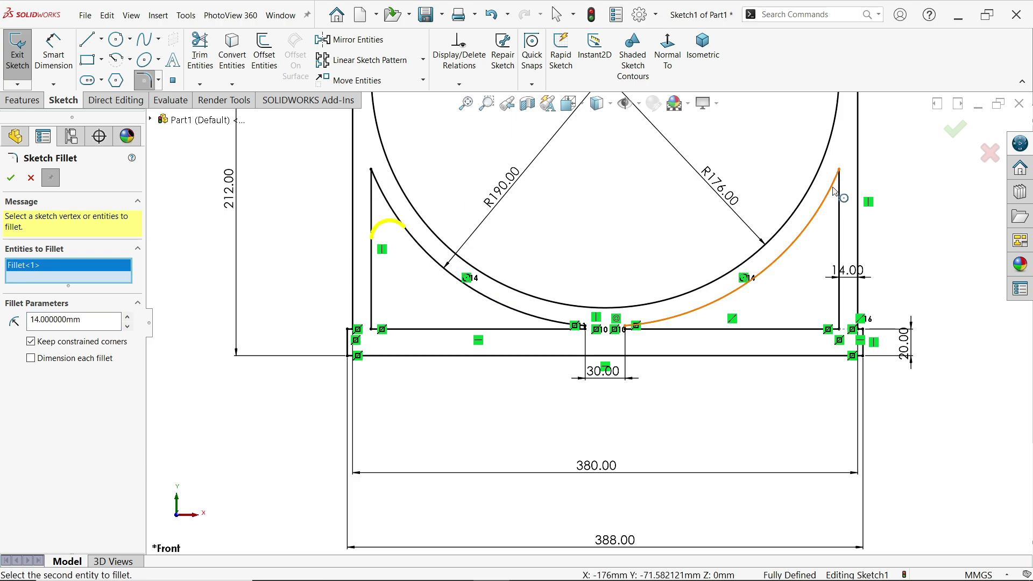
pyautogui.click(840, 170)
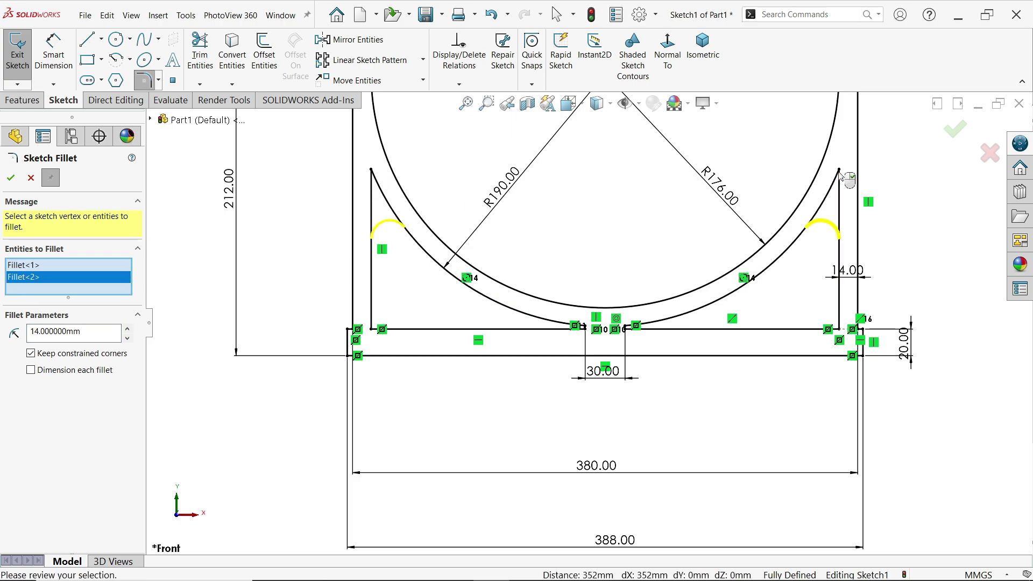
pyautogui.click(11, 178)
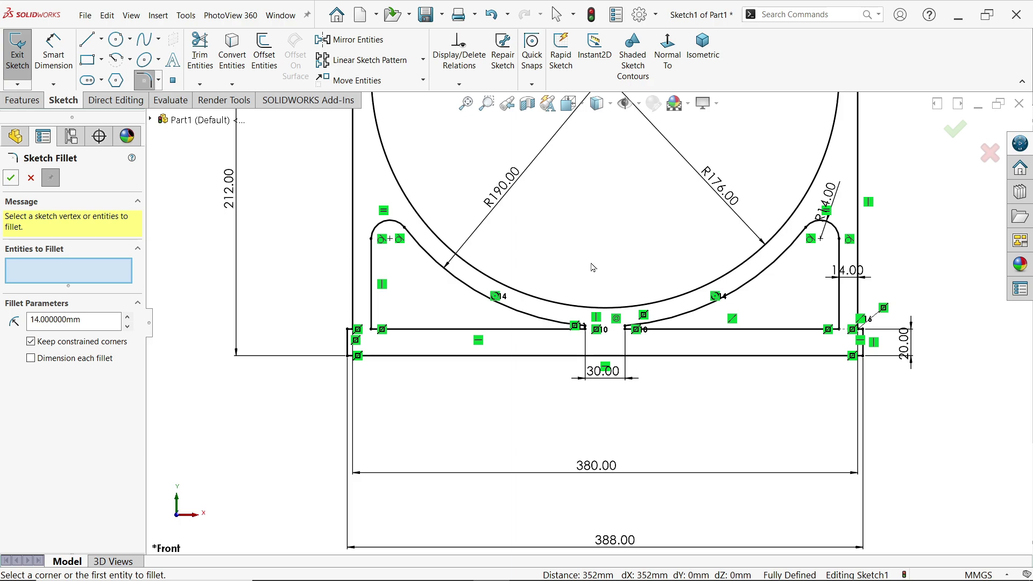
pyautogui.scroll(4, 592, 267)
pyautogui.scroll(2, 589, 245)
pyautogui.scroll(-5, 641, 222)
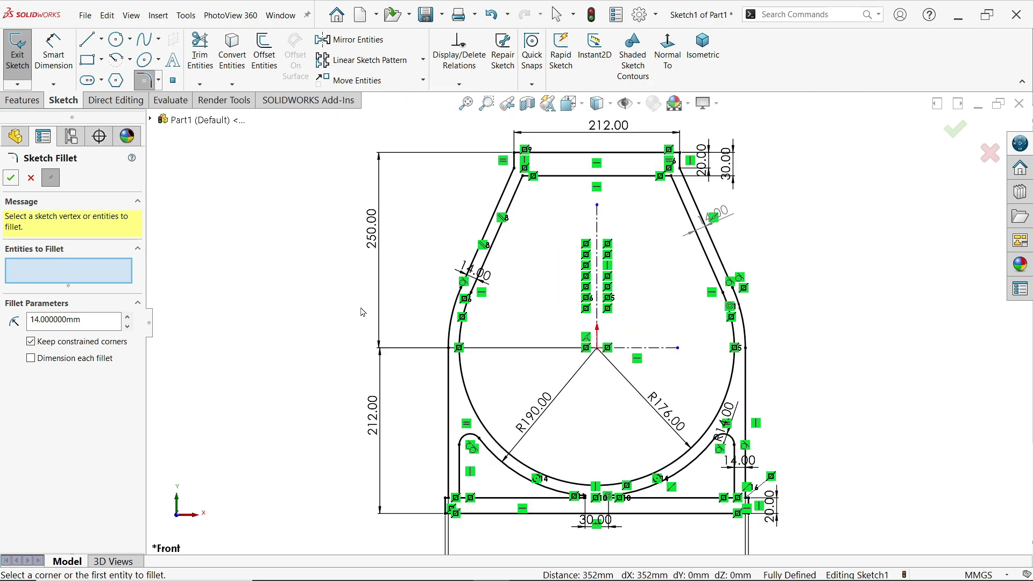
pyautogui.click(7, 180)
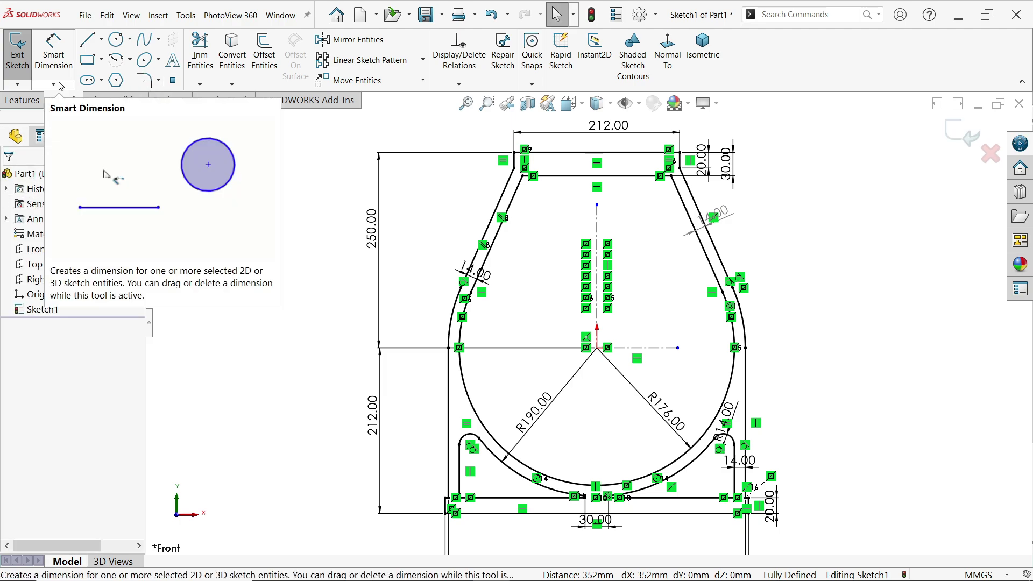
# Start a Boss-Extrude of the finished profile with a Blind depth of 212/2 mm in the first direction.
pyautogui.click(24, 100)
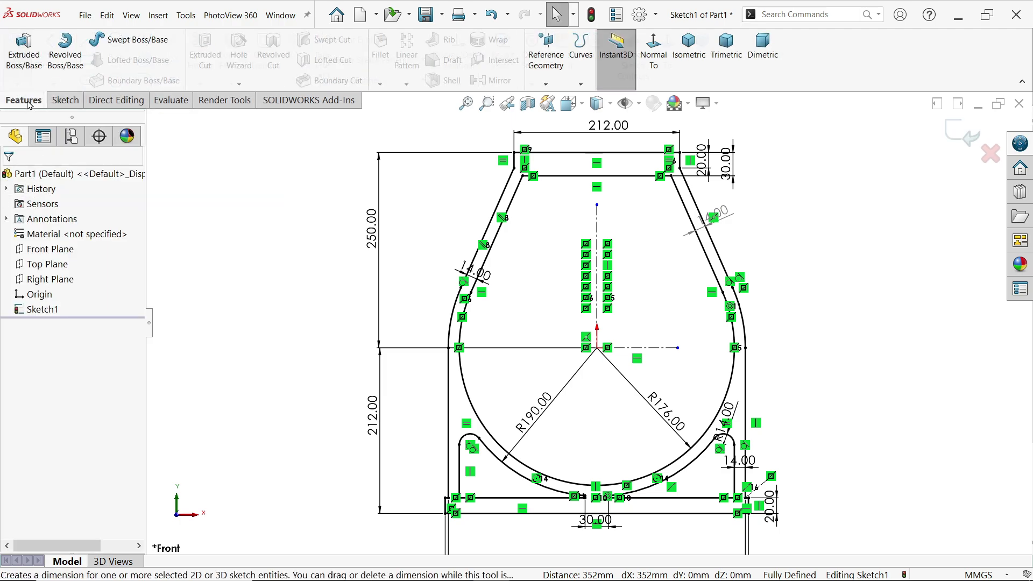
pyautogui.click(24, 54)
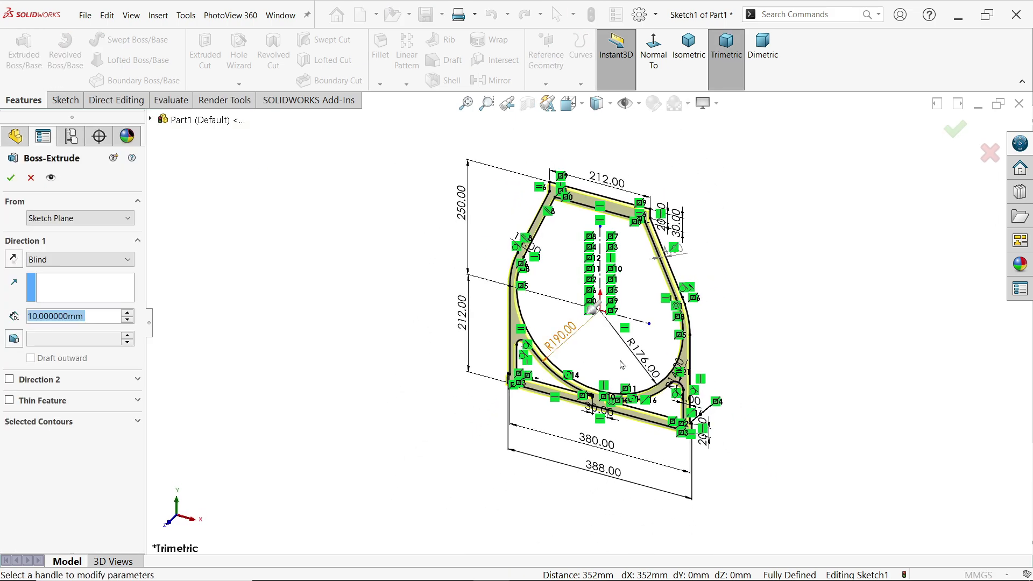
pyautogui.scroll(-3, 641, 340)
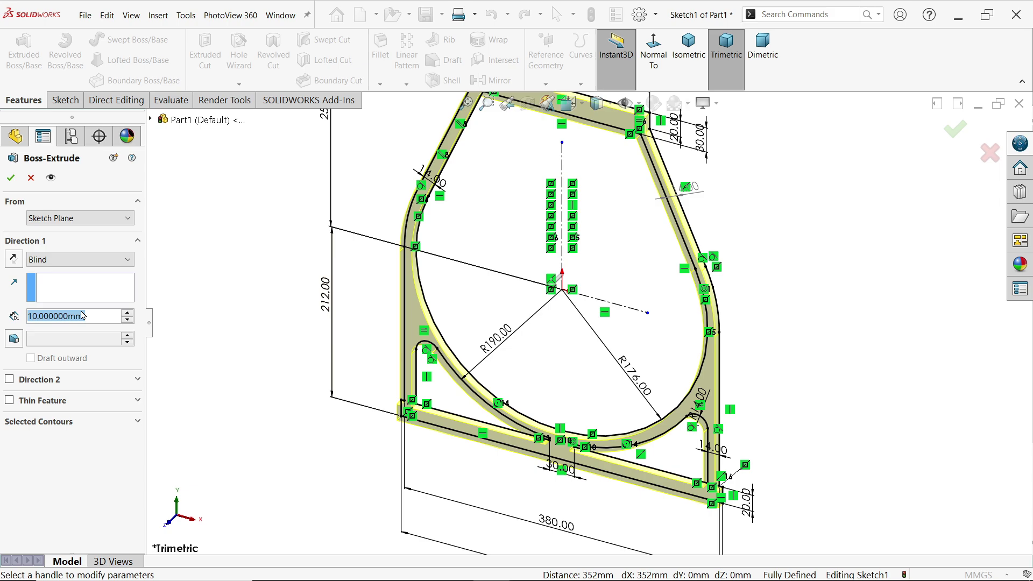
pyautogui.click(65, 260)
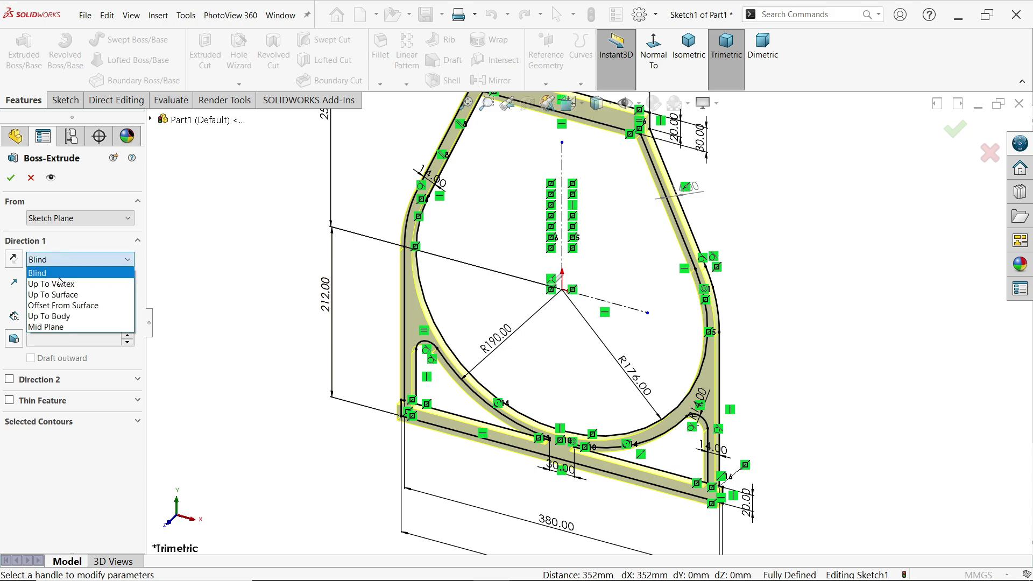
pyautogui.click(63, 273)
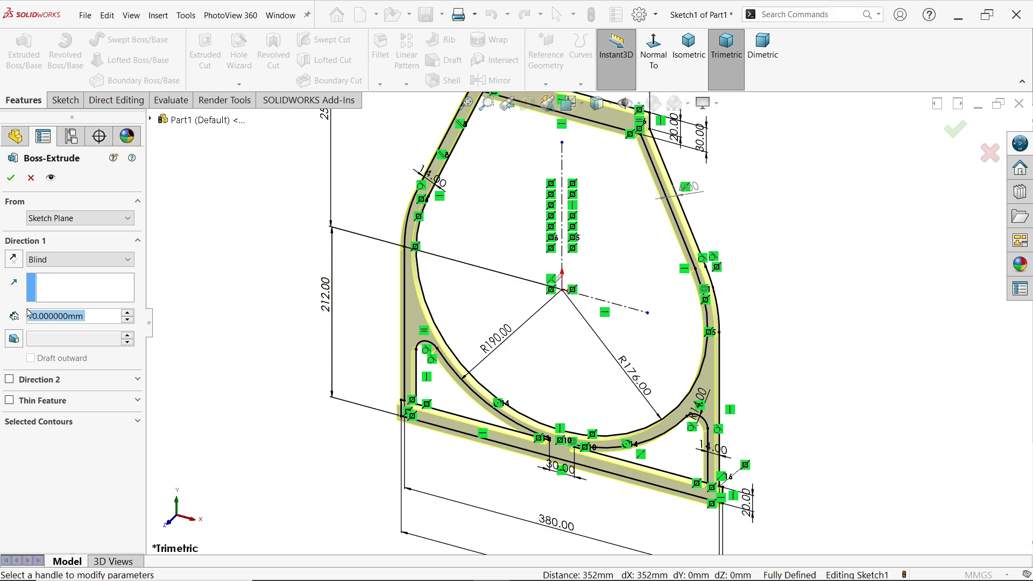
pyautogui.write('212/2')
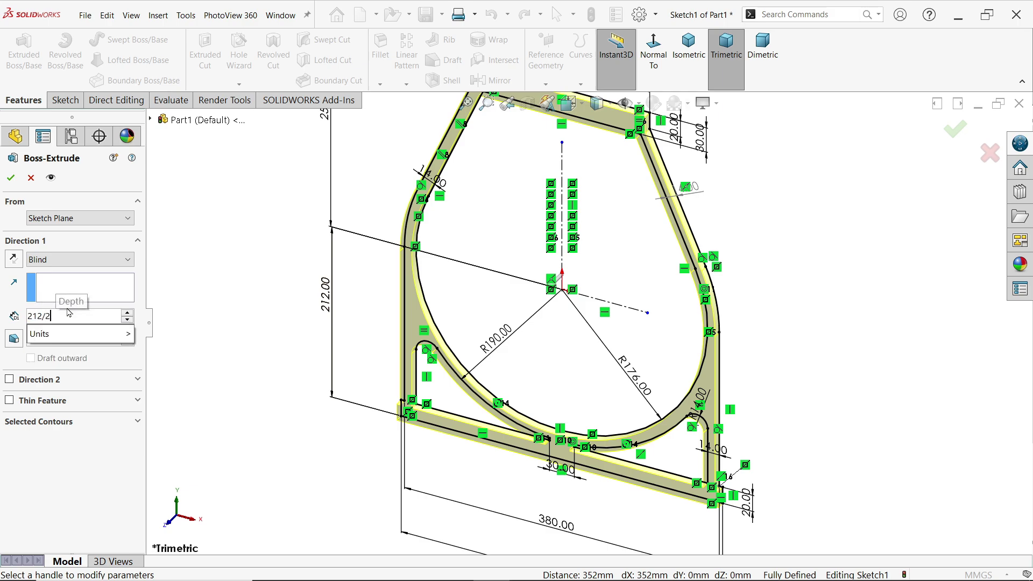
pyautogui.press('Return')
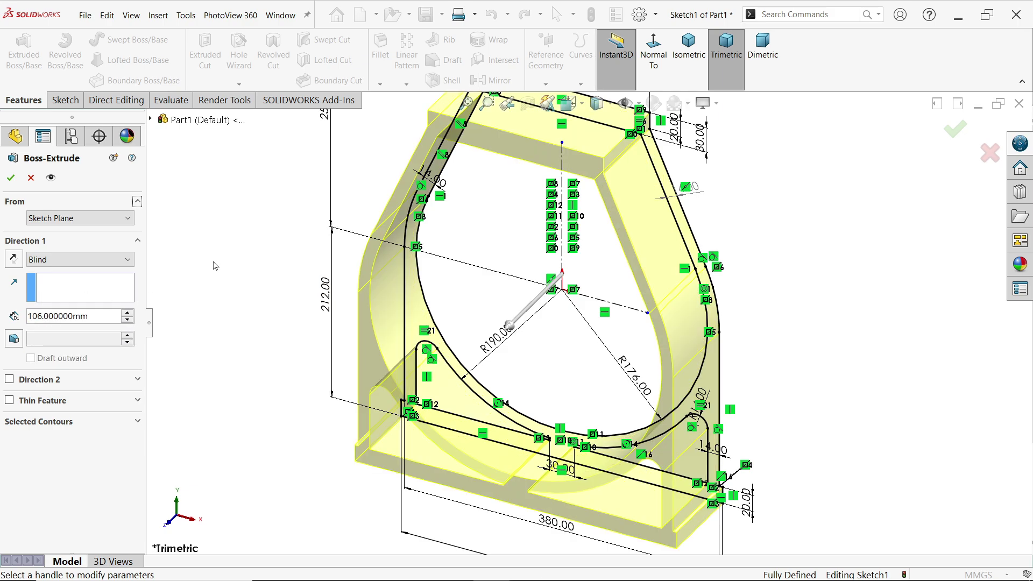
# Extrude the profile in the second direction as well, Blind 106 mm, and show the finished body in isometric view.
pyautogui.click(9, 379)
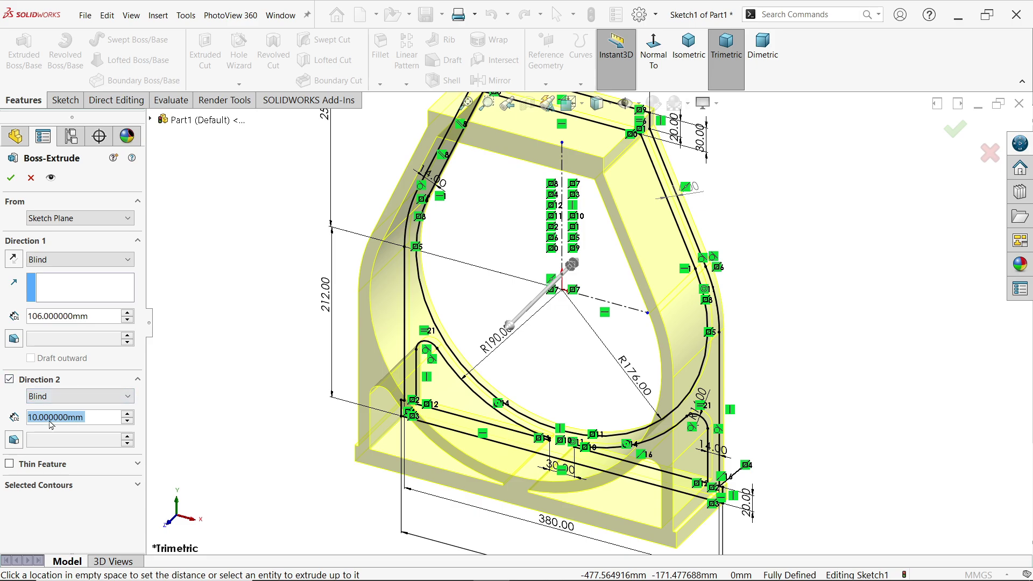
pyautogui.write('106')
pyautogui.press('Return')
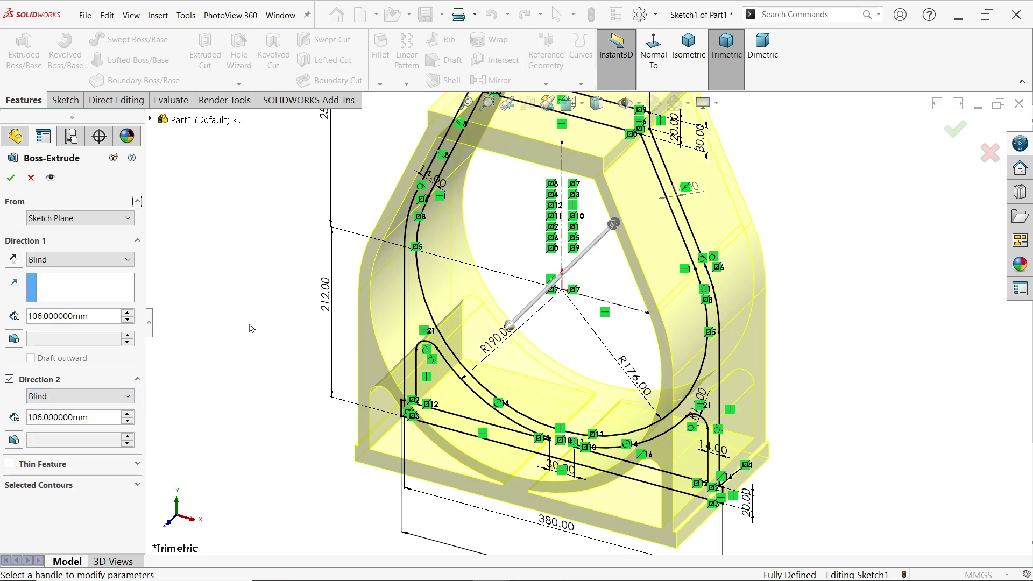
pyautogui.moveTo(247, 323); pyautogui.dragTo(279, 299, button='middle')
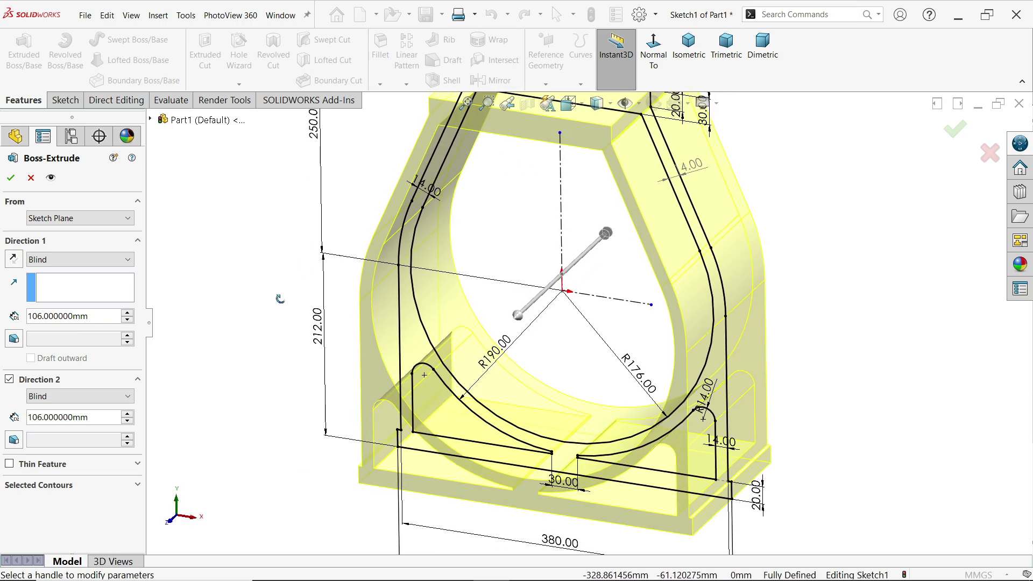
pyautogui.click(11, 178)
pyautogui.click(228, 251)
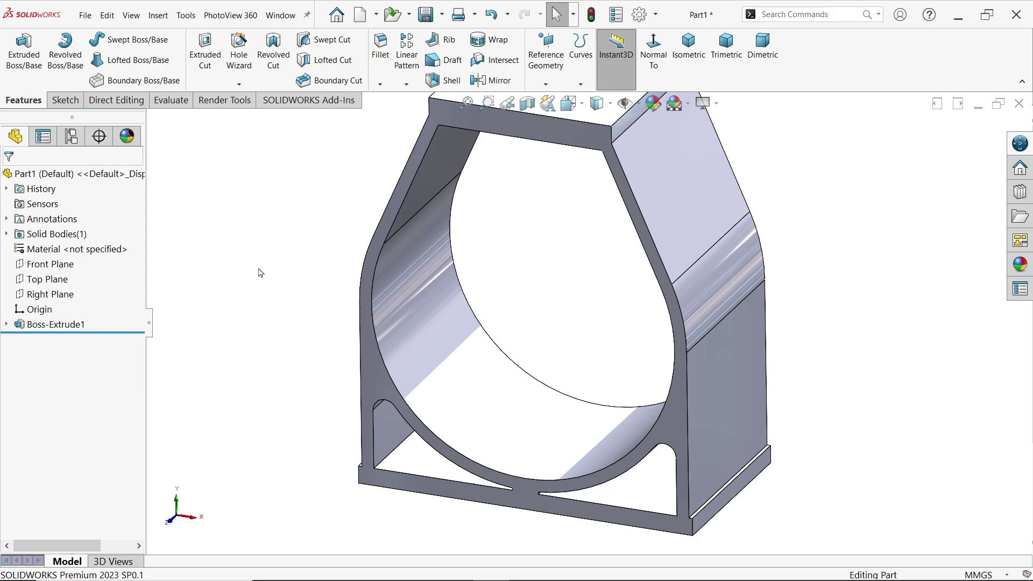
pyautogui.click(689, 48)
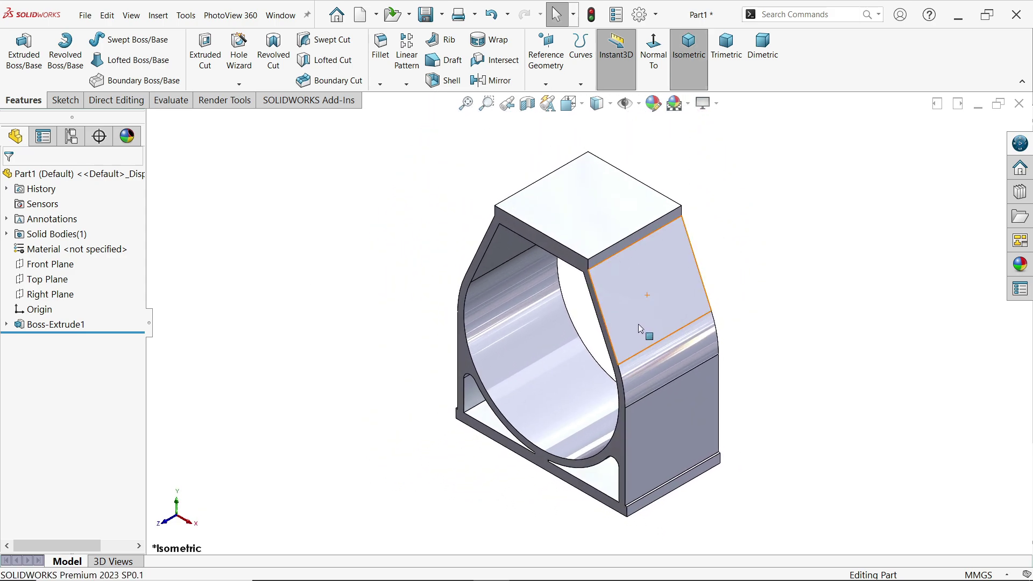
# Switch to the reference drawing and examine the width dimensions in the side view.
pyautogui.hotkey('alt', 'Tab')
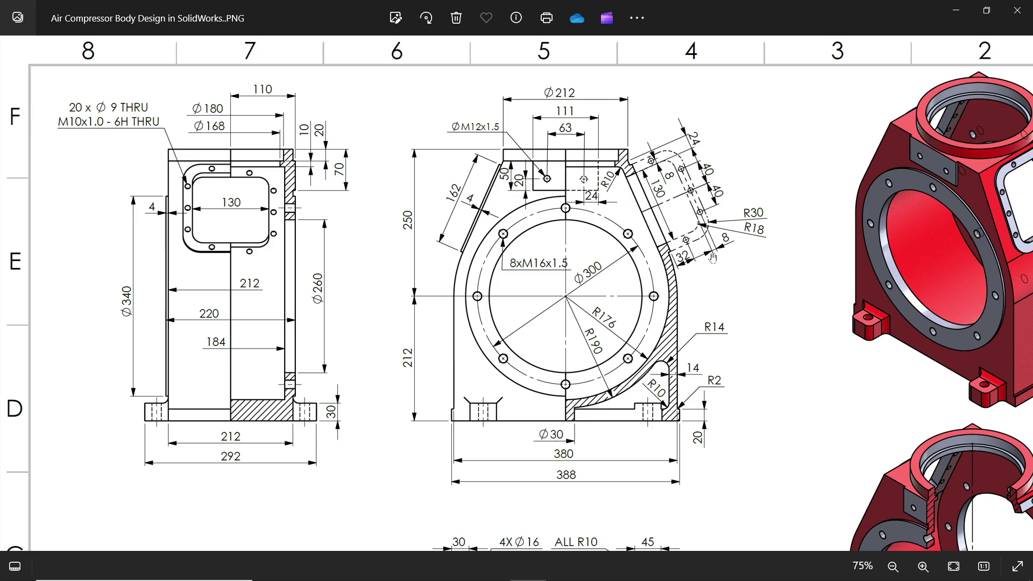
pyautogui.scroll(3, 296, 300)
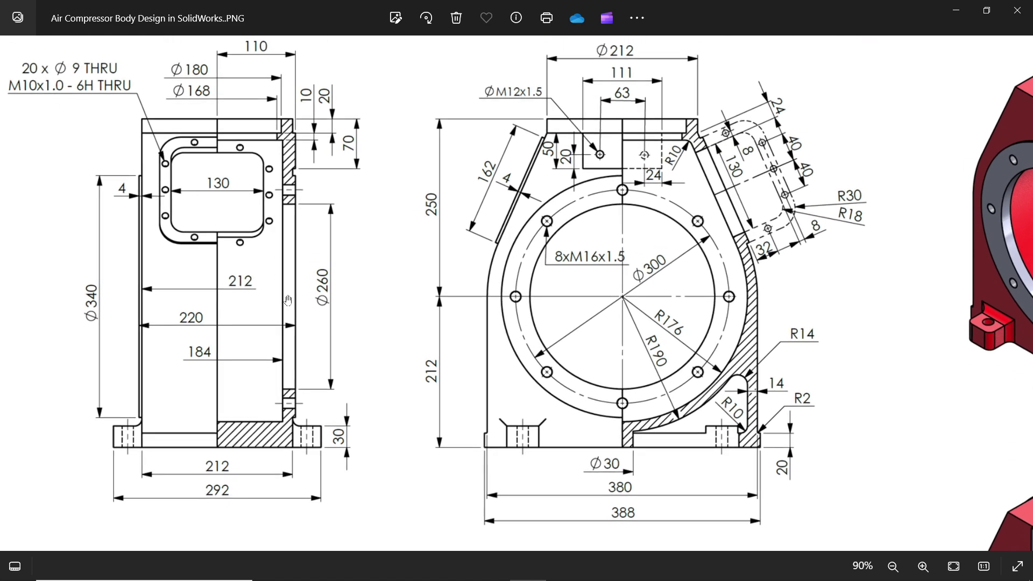
pyautogui.moveTo(272, 293); pyautogui.dragTo(529, 288)
pyautogui.moveTo(380, 301); pyautogui.dragTo(390, 335)
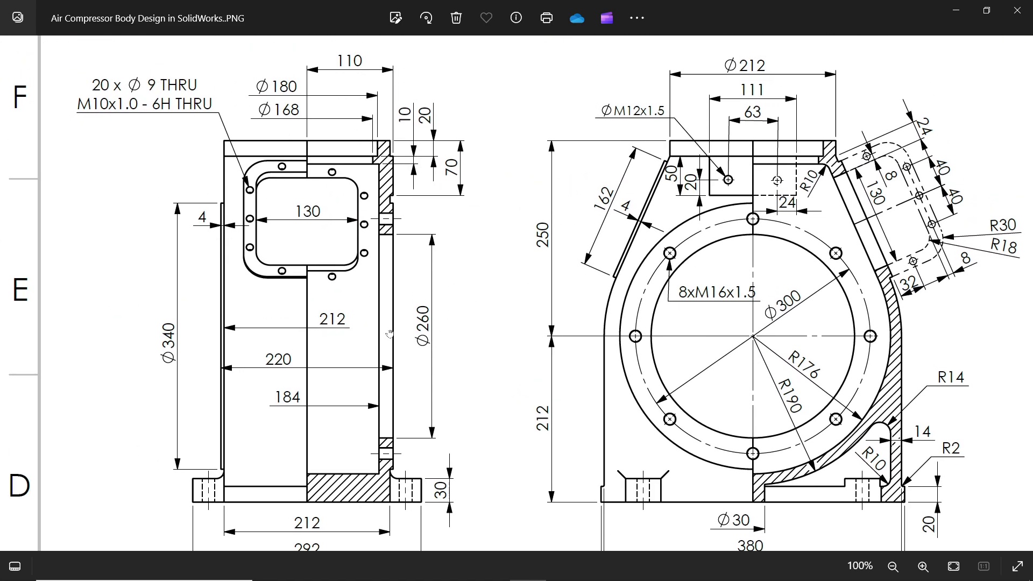
pyautogui.scroll(1, 221, 377)
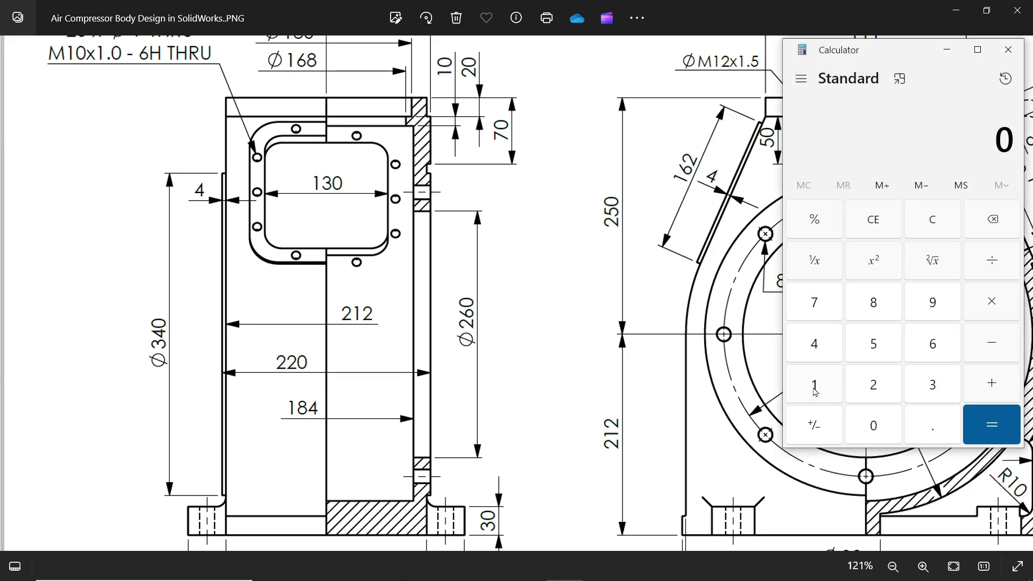
# Calculate the end wall thickness in Calculator as 212 minus 184, divided by 2, and close the calculator.
pyautogui.click(873, 388)
pyautogui.click(831, 390)
pyautogui.click(873, 386)
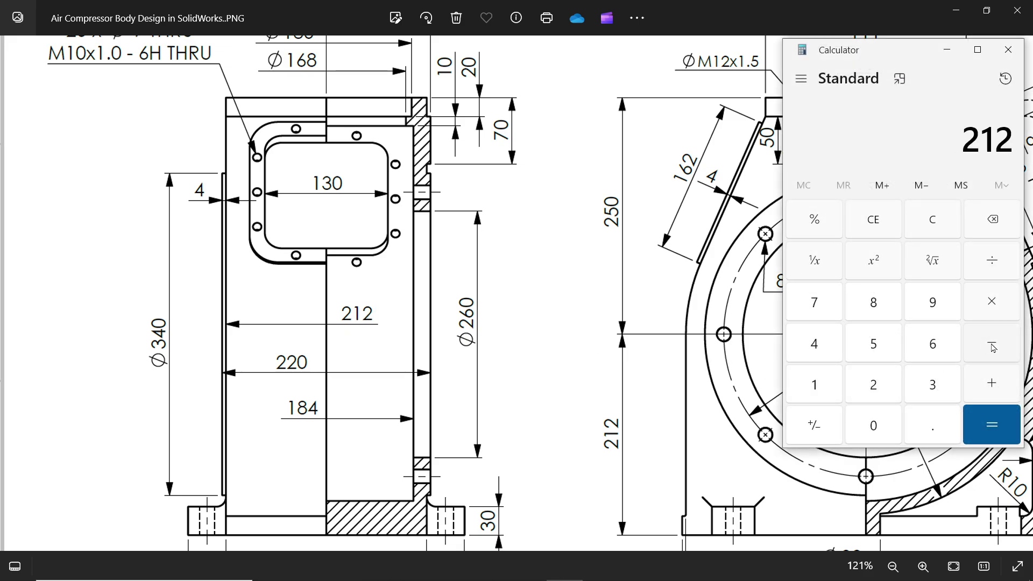
pyautogui.click(993, 347)
pyautogui.click(813, 385)
pyautogui.click(873, 301)
pyautogui.click(826, 344)
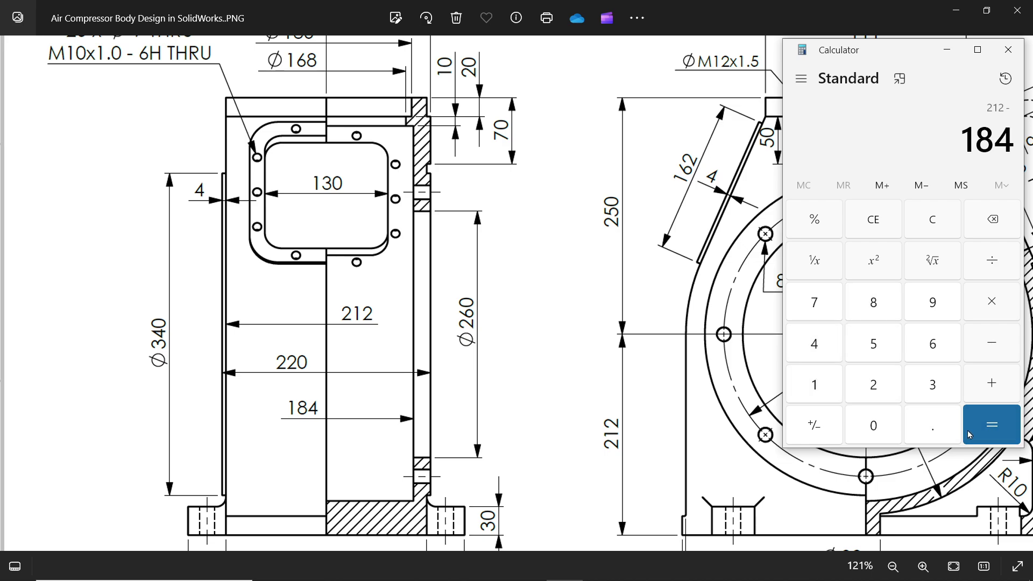
pyautogui.click(979, 425)
pyautogui.click(991, 261)
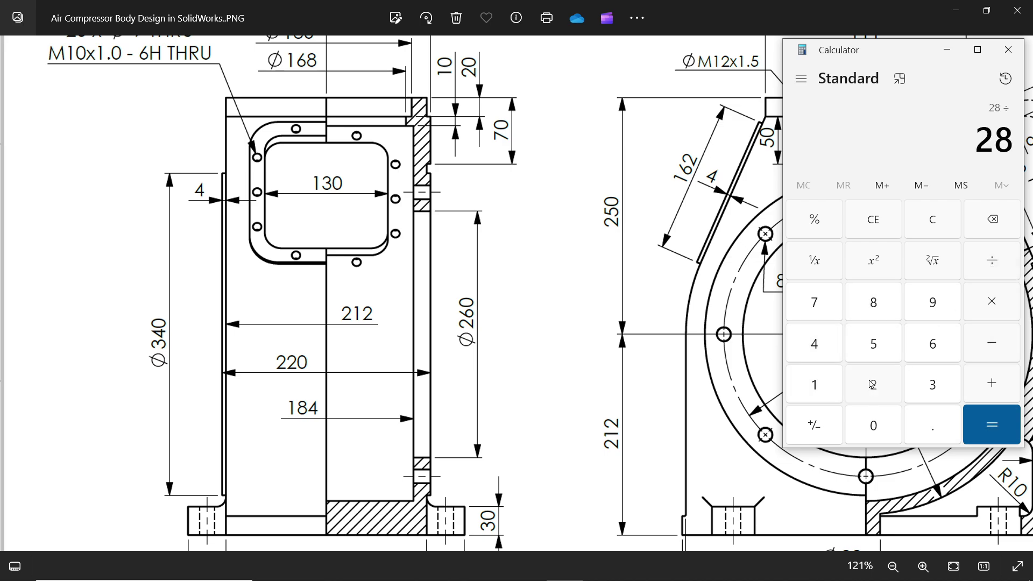
pyautogui.click(873, 384)
pyautogui.click(991, 425)
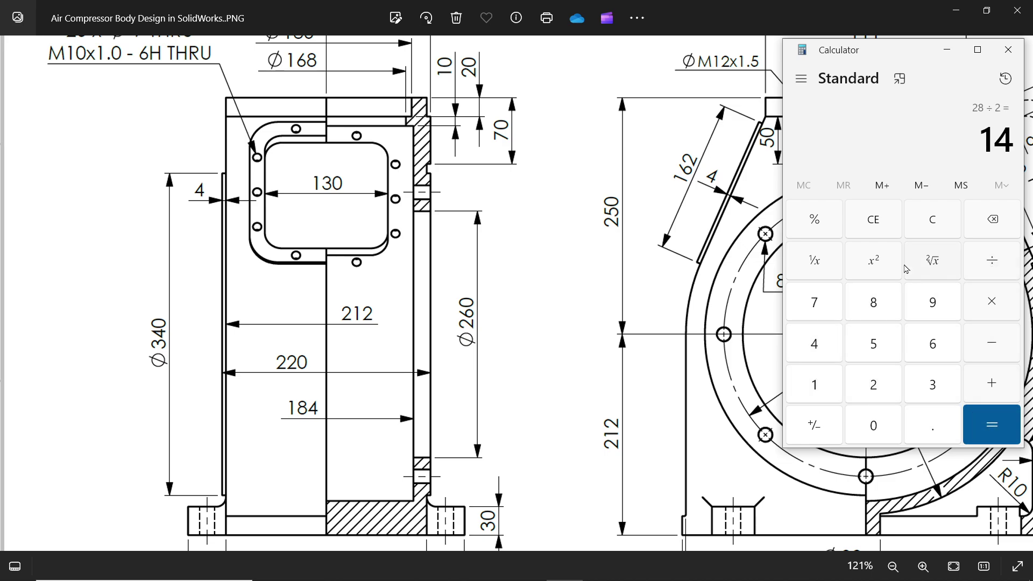
pyautogui.click(1008, 50)
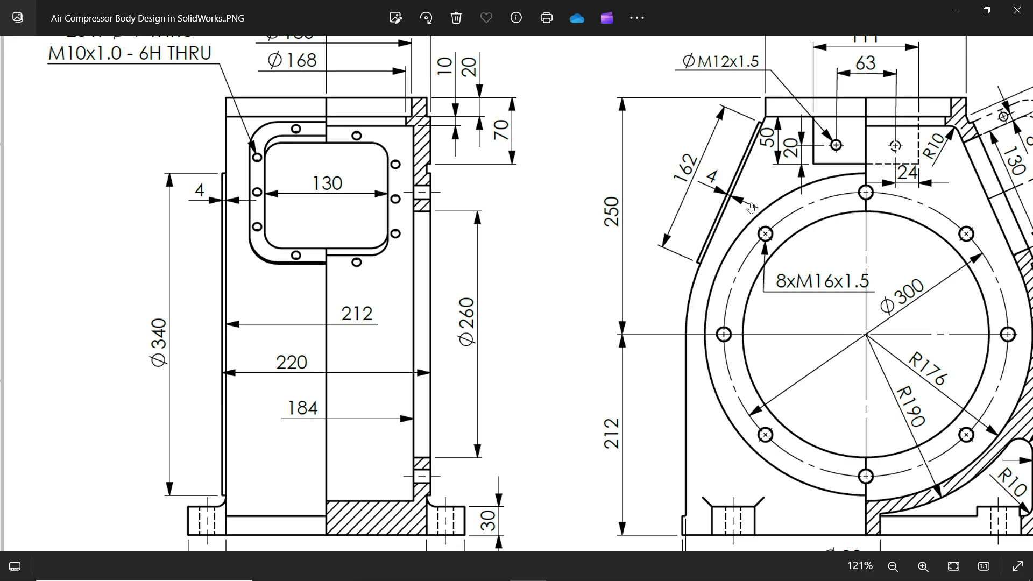
# Return to SOLIDWORKS, start a sketch on the body's front face and convert the face's outer boundary into sketch entities.
pyautogui.click(954, 11)
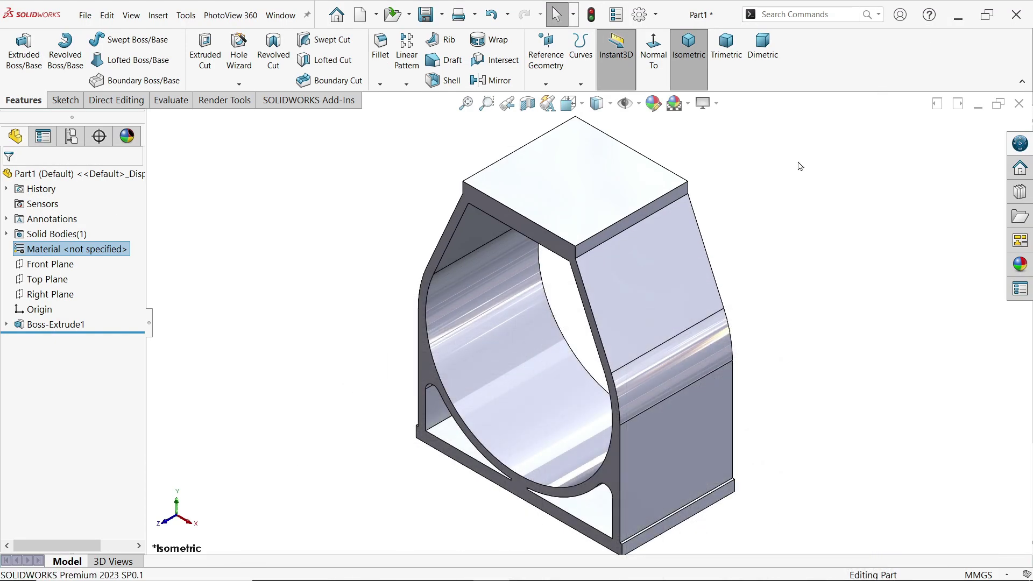
pyautogui.click(525, 228)
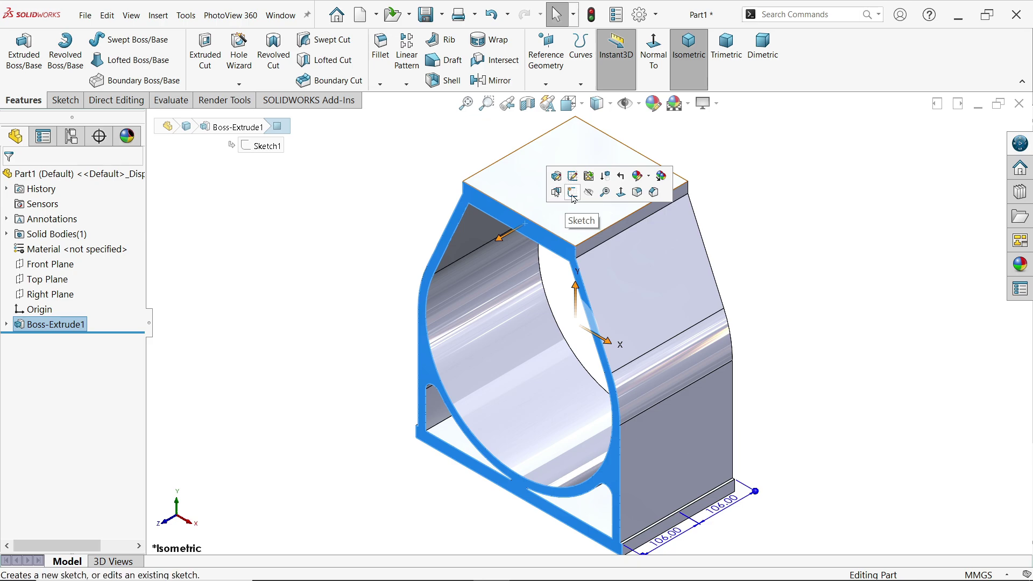
pyautogui.click(573, 197)
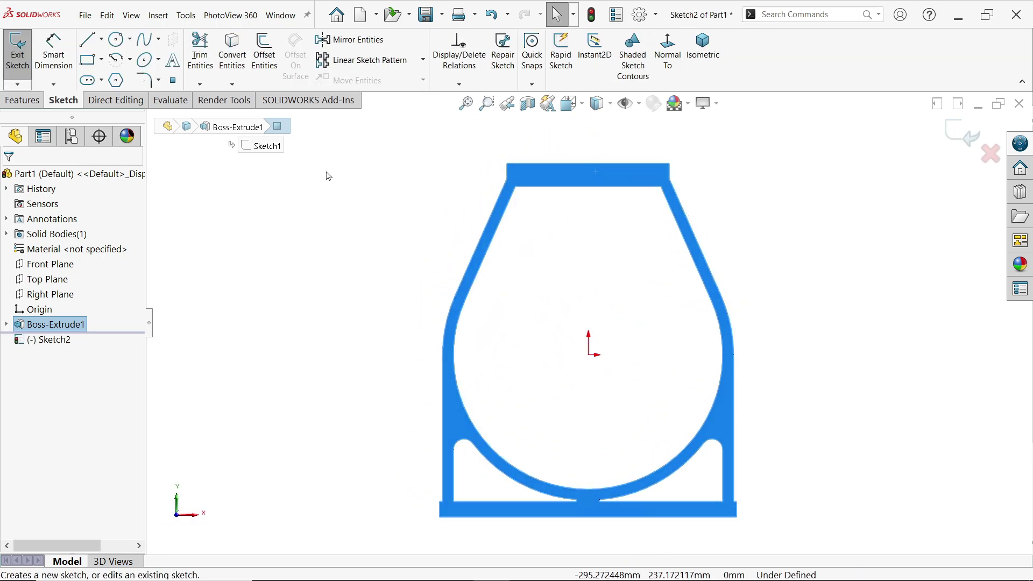
pyautogui.click(232, 54)
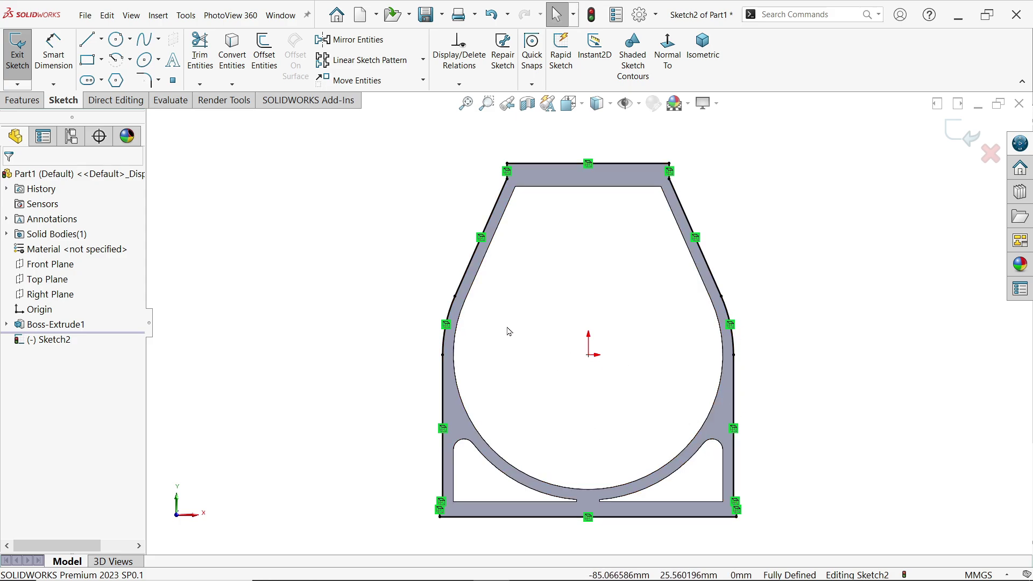
# Extrude the converted outline as a Blind boss 14 mm deep, reversed into the body, to close off the front.
pyautogui.click(22, 101)
pyautogui.click(25, 56)
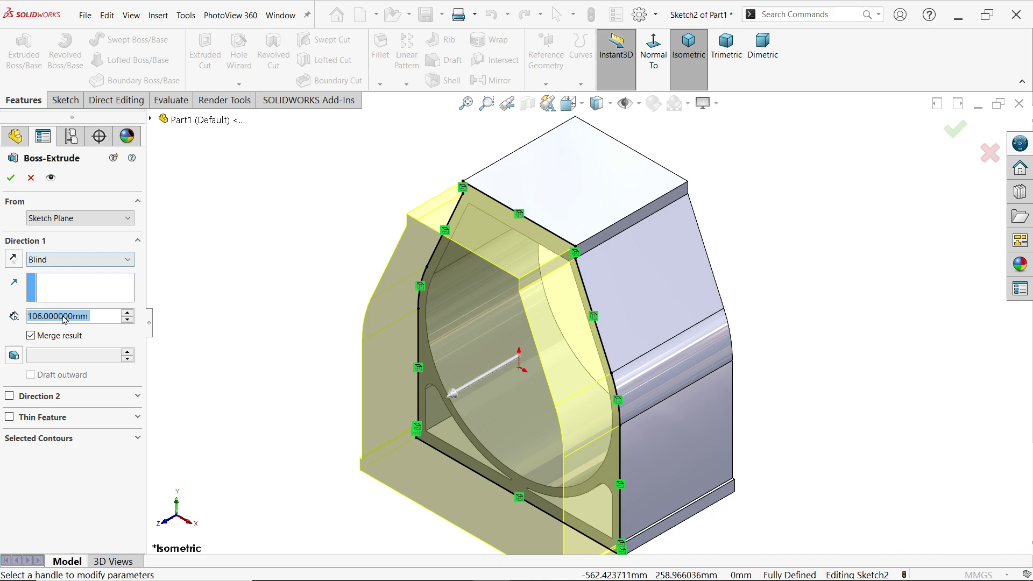
pyautogui.write('14')
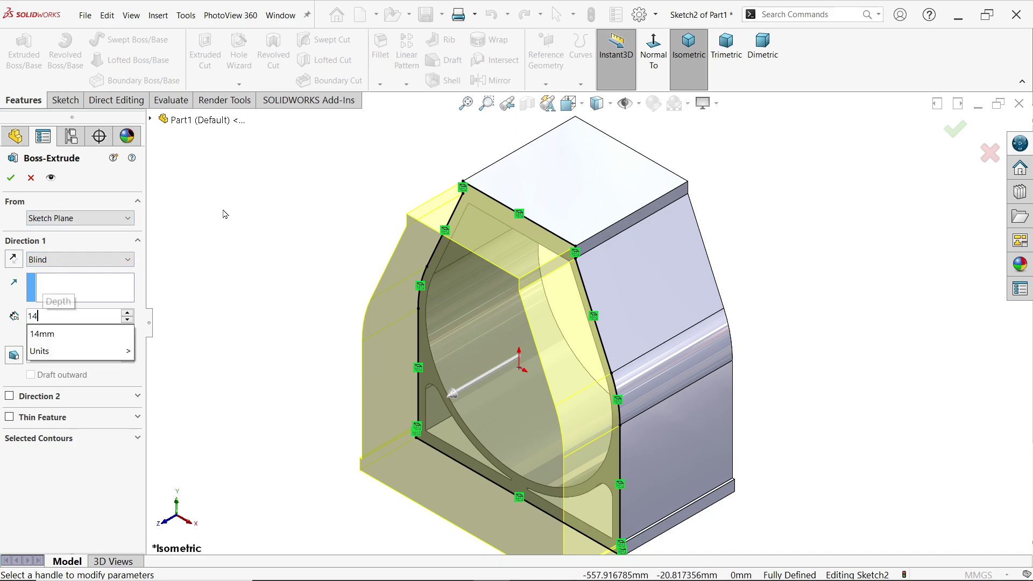
pyautogui.press('Return')
pyautogui.scroll(-3, 589, 269)
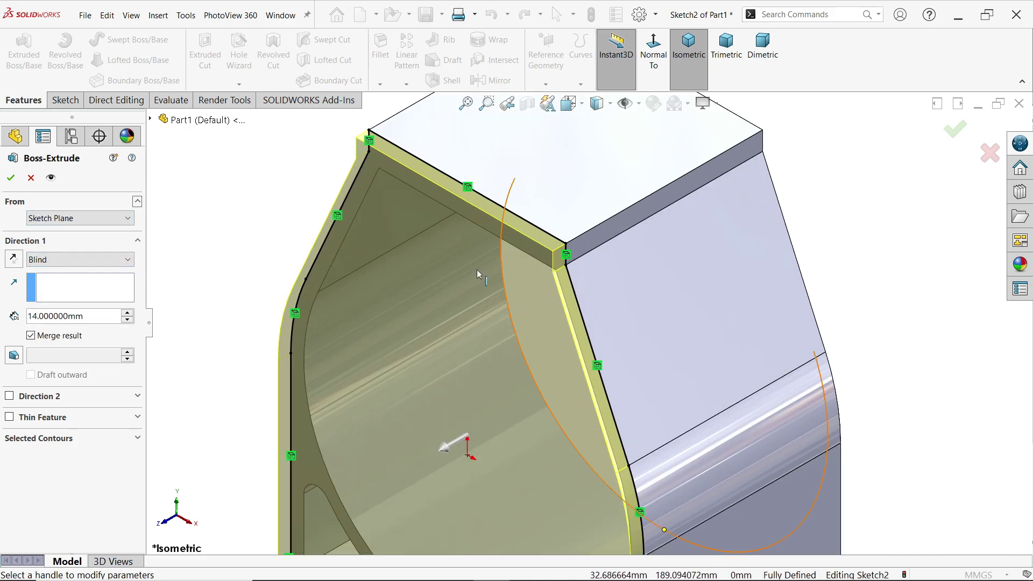
pyautogui.click(13, 261)
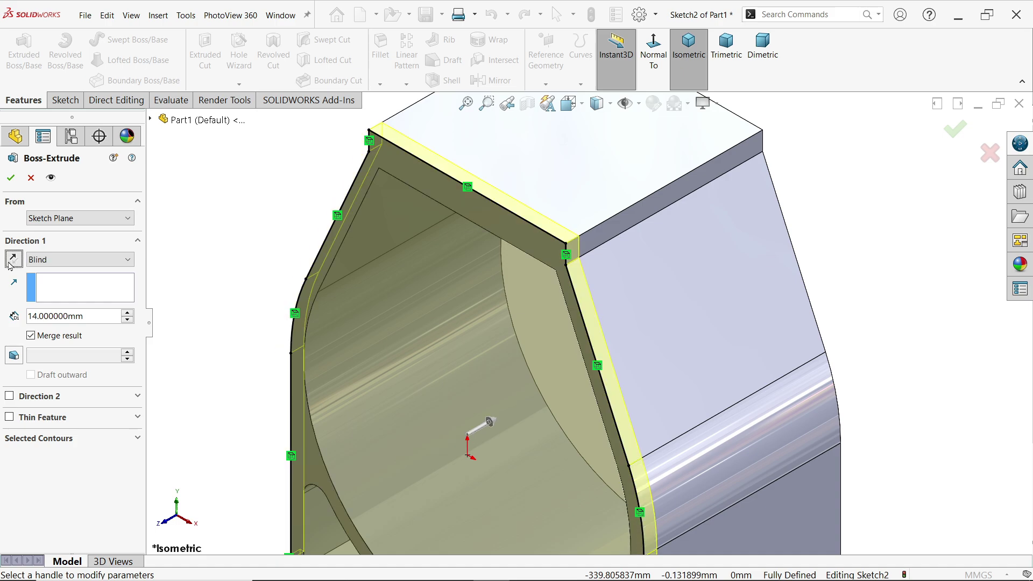
pyautogui.press('f')
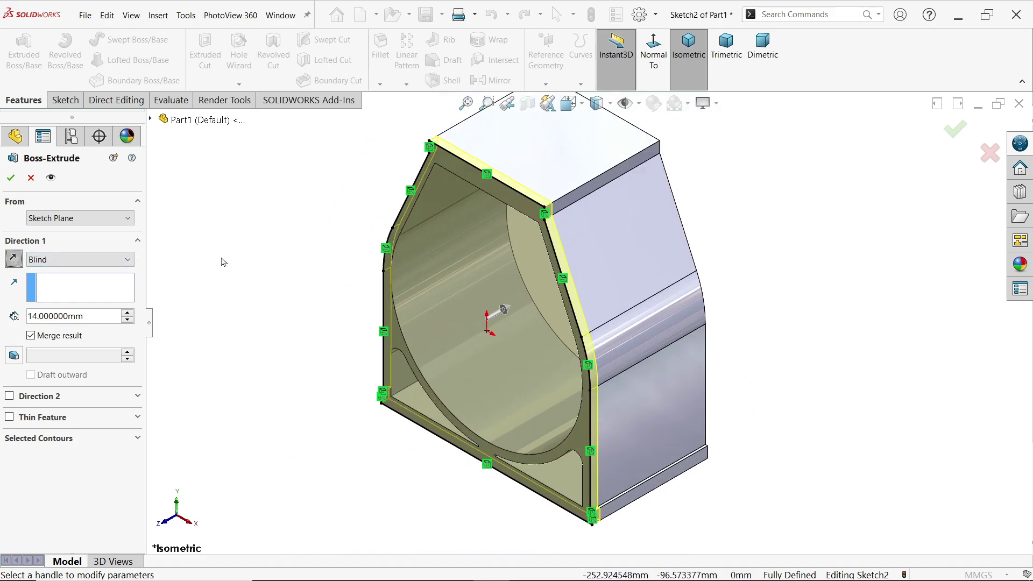
pyautogui.click(19, 178)
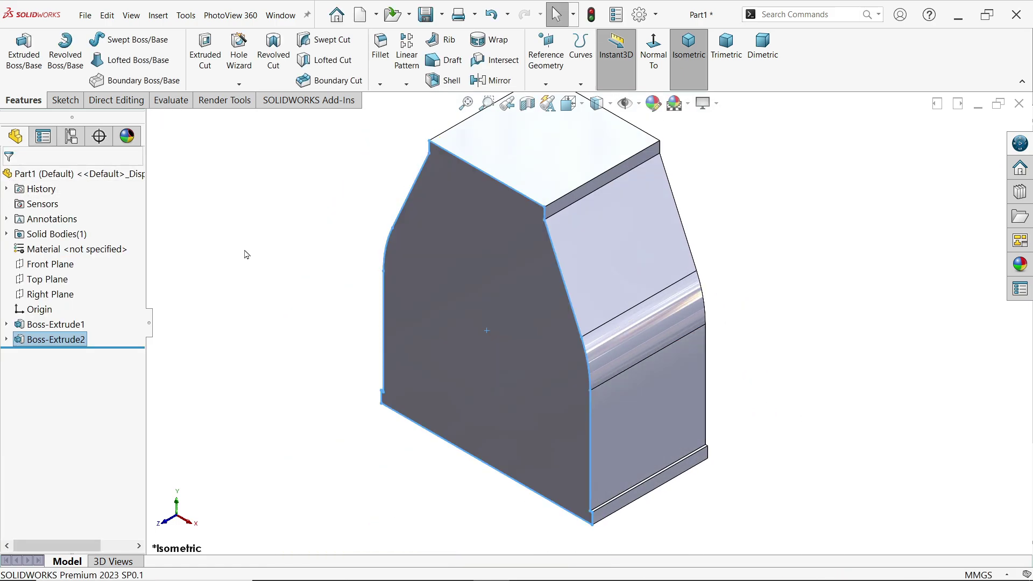
# Mirror the 14 mm front wall (Boss-Extrude2) about the Front Plane to close the rear of the body.
pyautogui.click(490, 81)
pyautogui.click(151, 120)
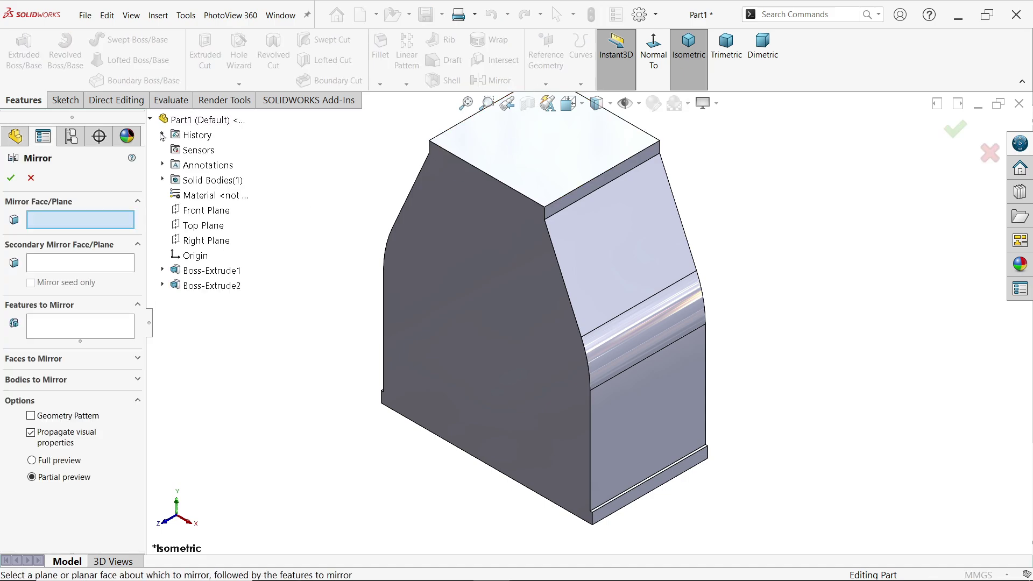
pyautogui.click(206, 209)
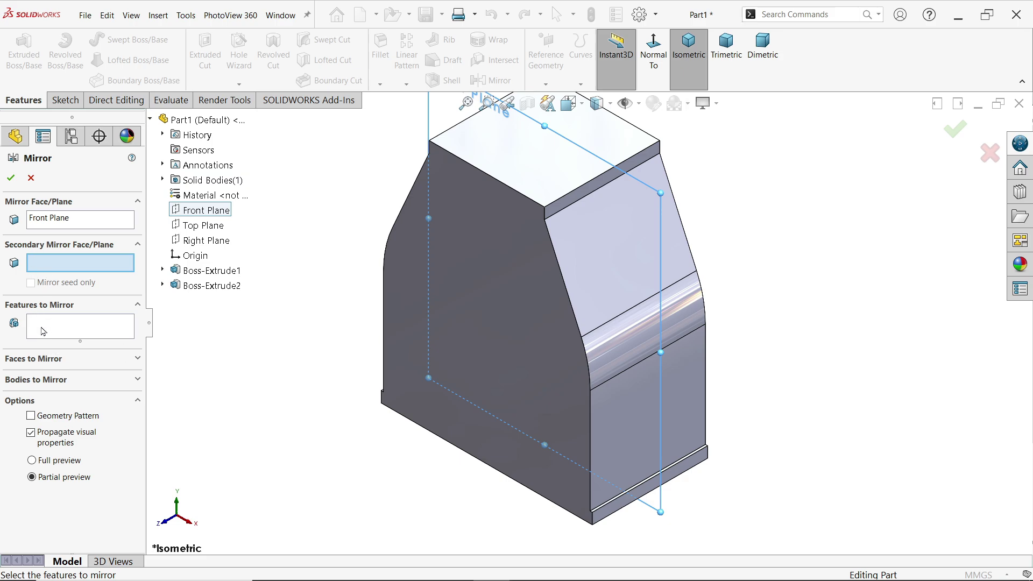
pyautogui.click(43, 330)
pyautogui.click(211, 285)
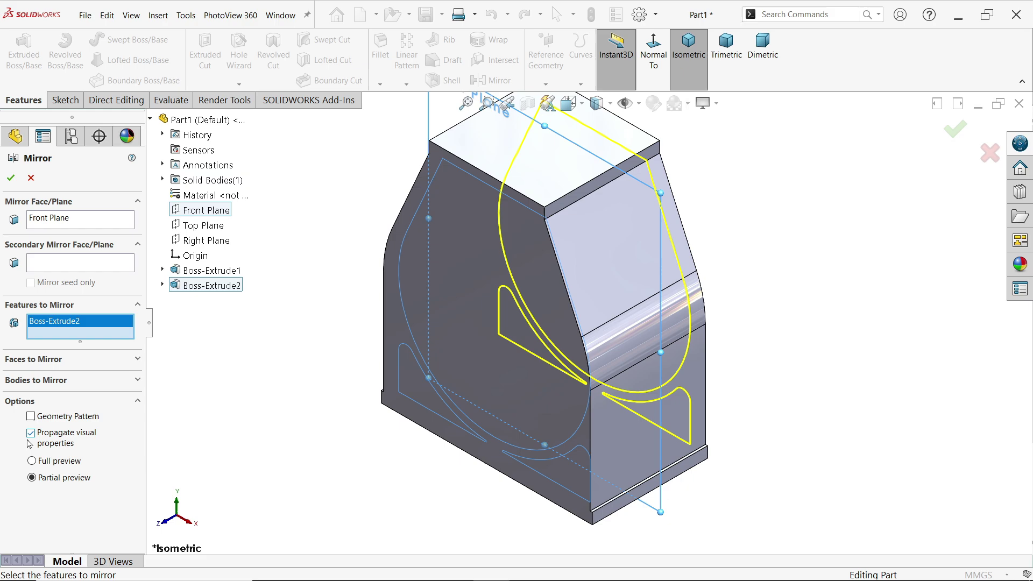
pyautogui.click(56, 466)
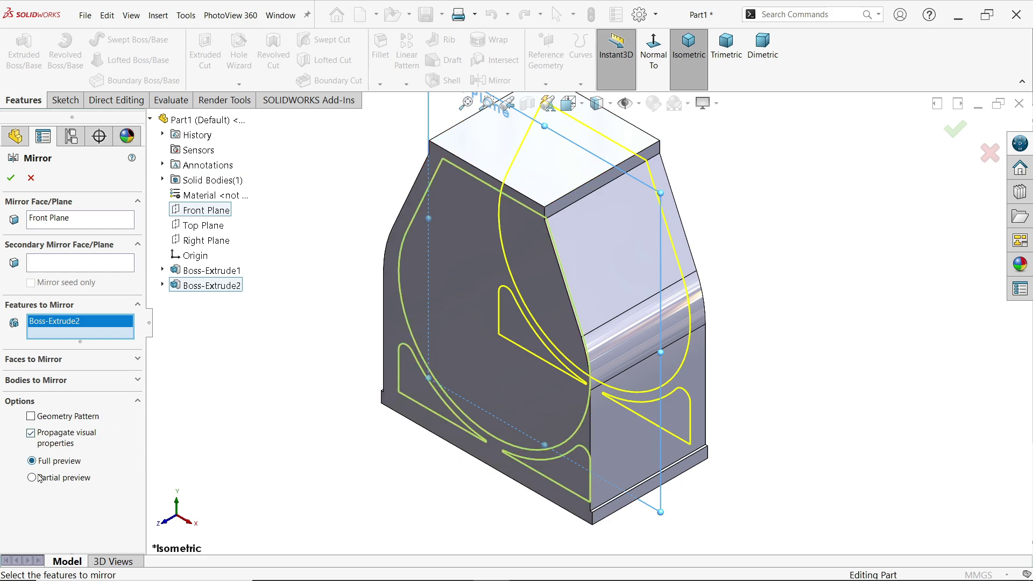
pyautogui.click(42, 479)
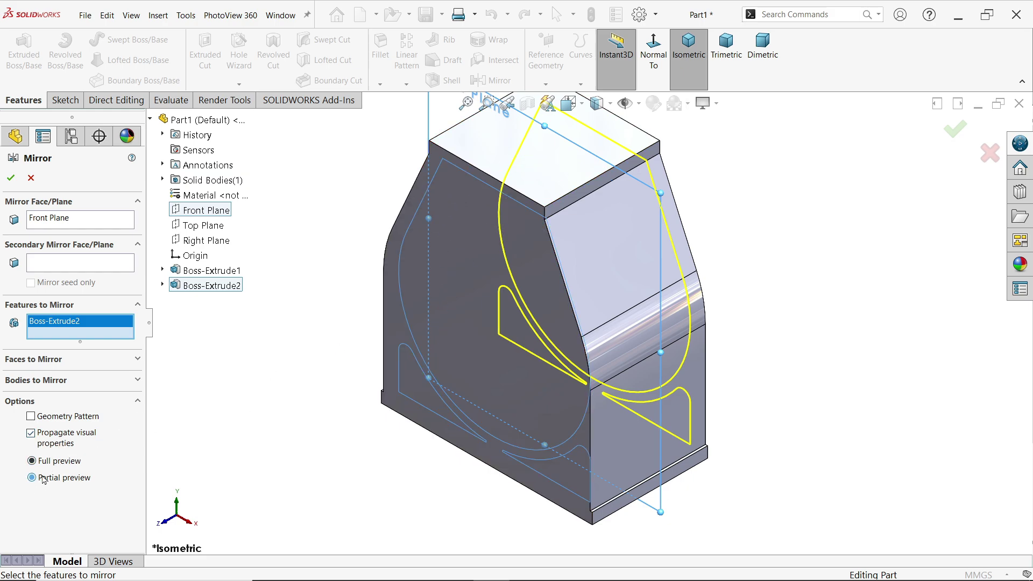
pyautogui.click(11, 177)
# Start a 2 mm symmetric fillet on the inner edge where the body's right side wall meets the base ledge.
pyautogui.moveTo(217, 255)
pyautogui.mouseDown(button='middle')
pyautogui.moveTo(99, 262)
pyautogui.moveTo(167, 262)
pyautogui.moveTo(216, 240)
pyautogui.moveTo(215, 249)
pyautogui.mouseUp(button='middle')
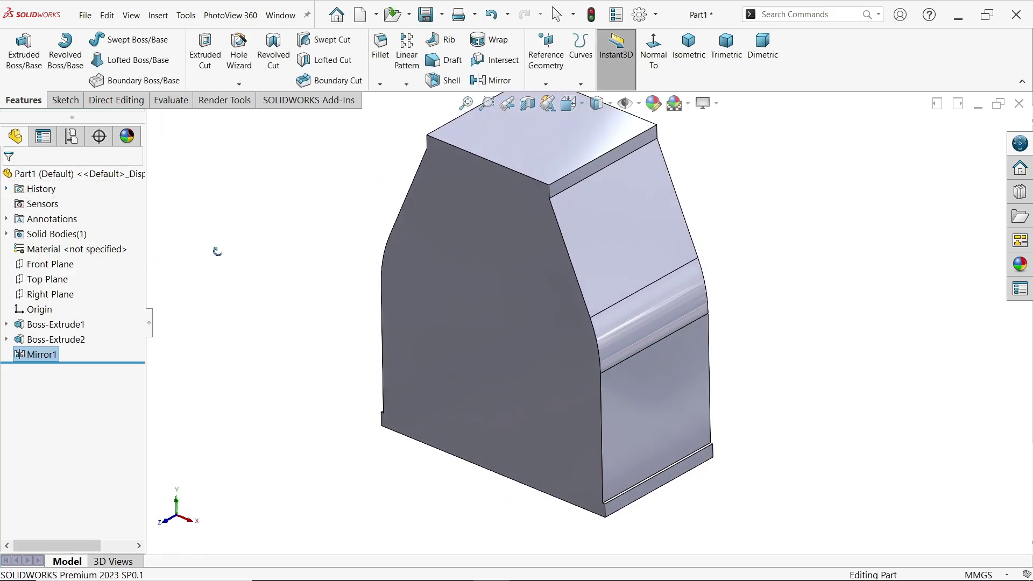
pyautogui.click(383, 69)
pyautogui.write('2')
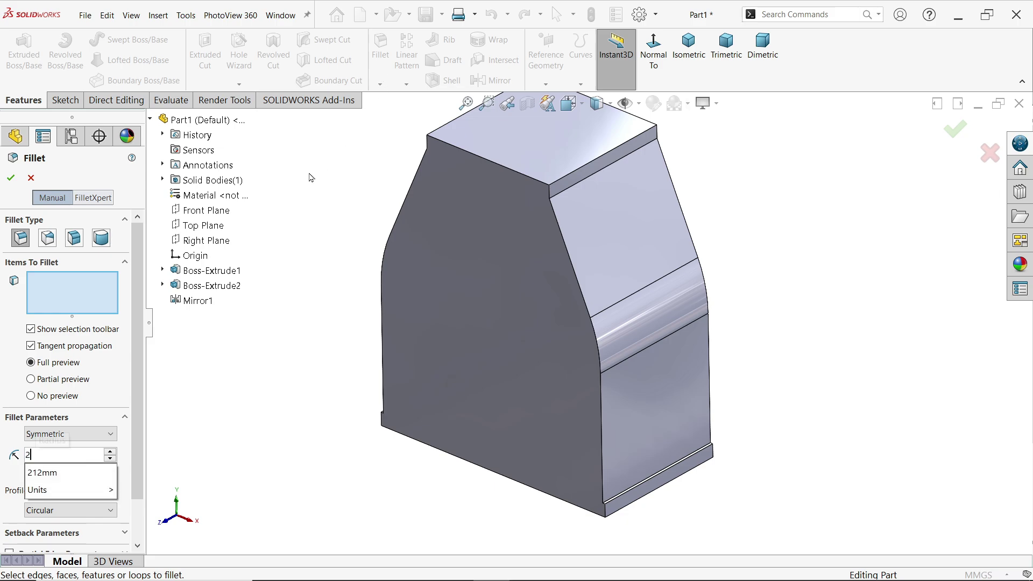
pyautogui.press('Return')
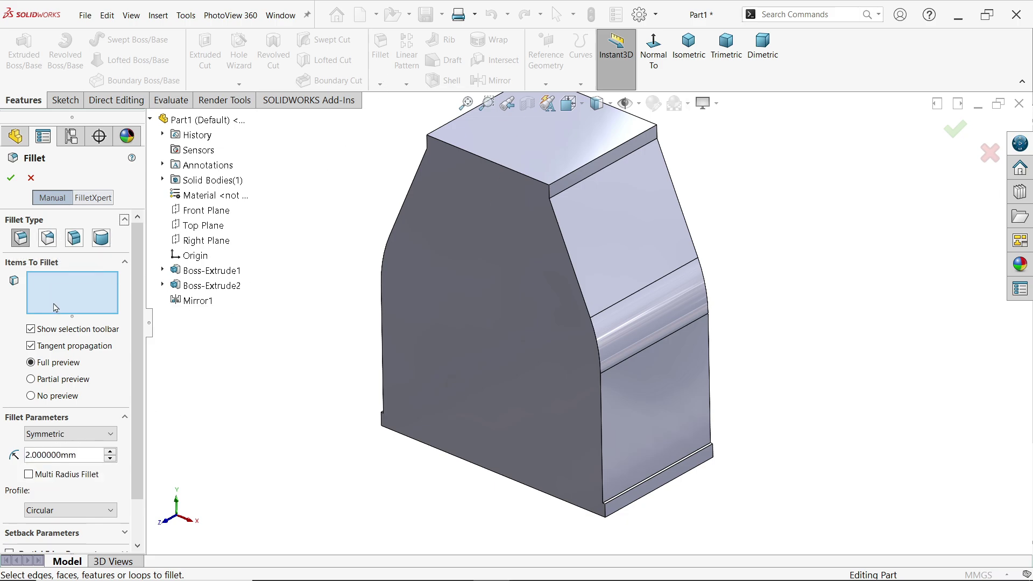
pyautogui.scroll(-3, 694, 441)
pyautogui.scroll(-3, 613, 460)
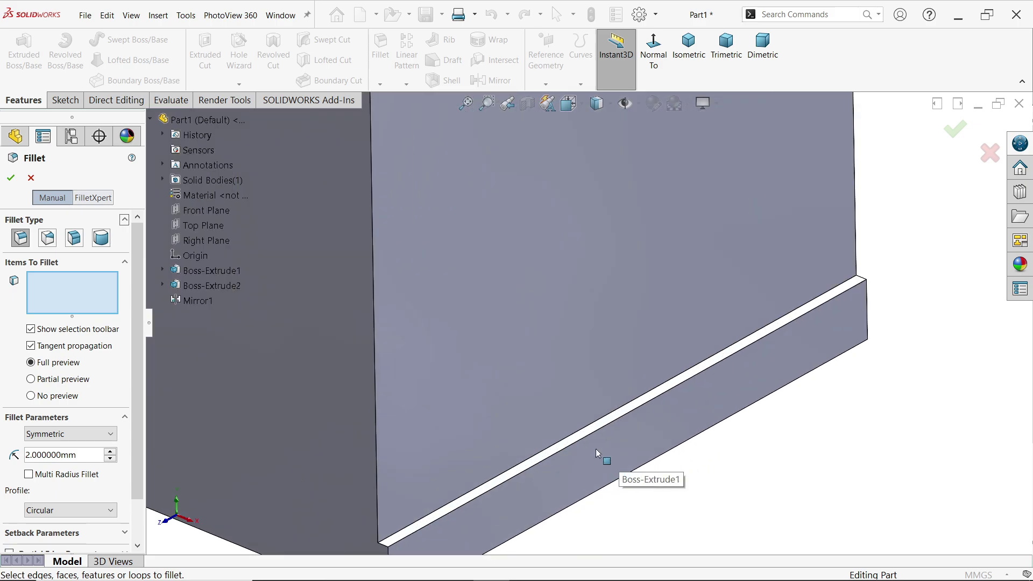
pyautogui.click(594, 431)
# Add the matching inner edge above the base ledge on the body's left side to the fillet and complete it.
pyautogui.scroll(5, 530, 399)
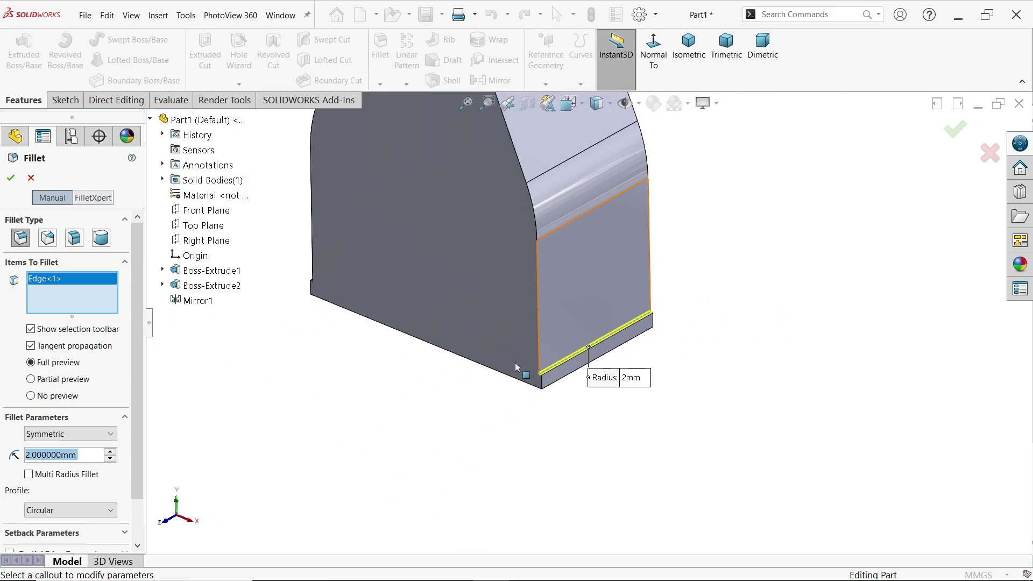
pyautogui.scroll(-4, 370, 261)
pyautogui.scroll(-5, 320, 336)
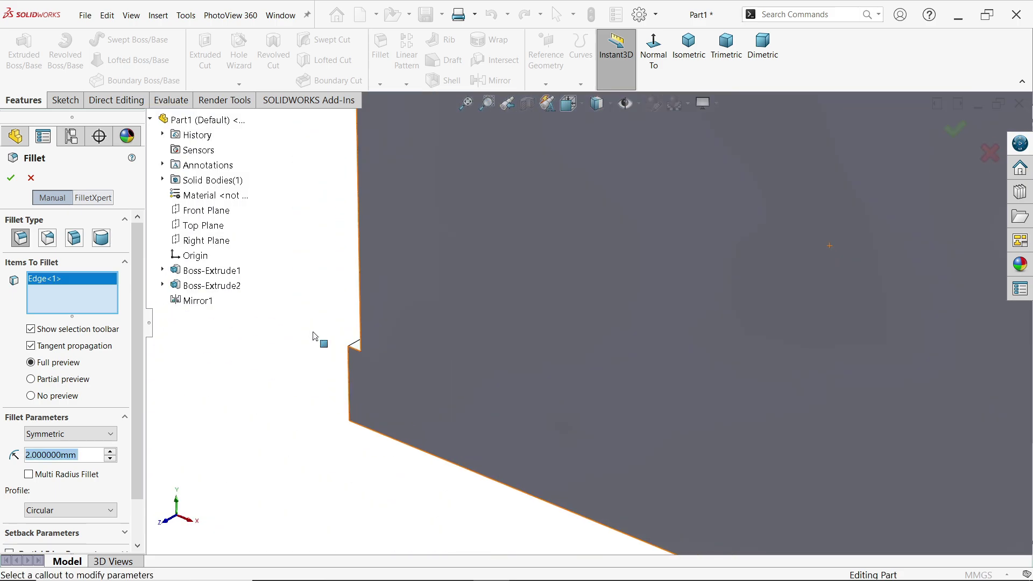
pyautogui.click(499, 369)
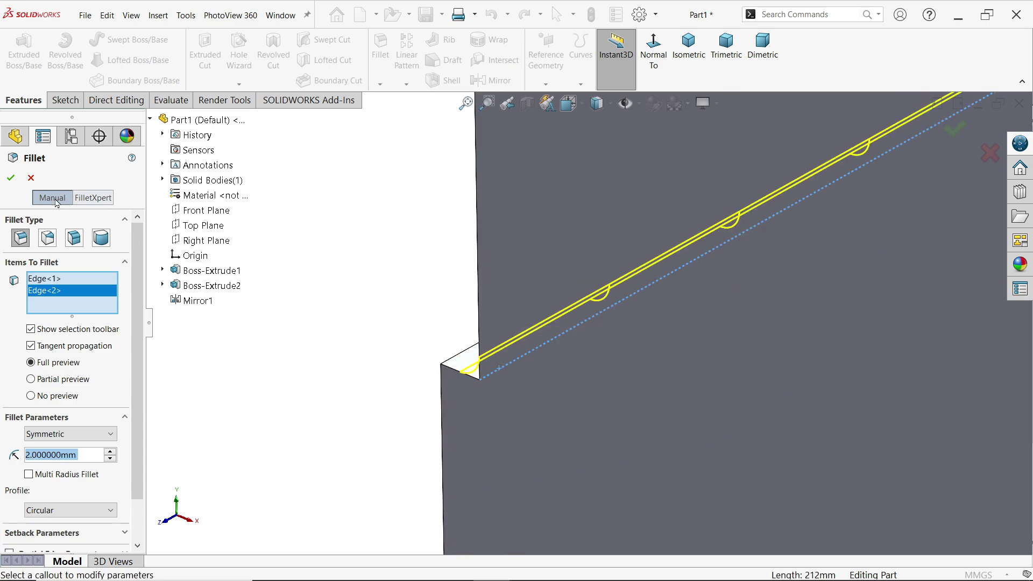
pyautogui.click(12, 178)
pyautogui.scroll(4, 406, 277)
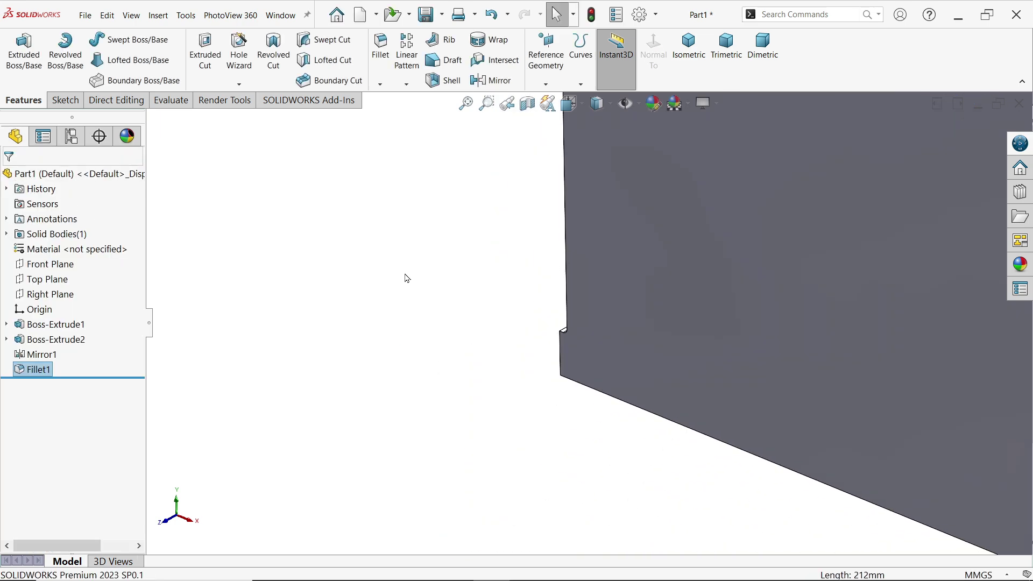
pyautogui.scroll(4, 796, 273)
# Check the bore size in the reference drawing and sketch a 260 mm diameter circle centred on the origin on the body's front face.
pyautogui.hotkey('alt', 'Tab')
pyautogui.moveTo(551, 441); pyautogui.dragTo(484, 374)
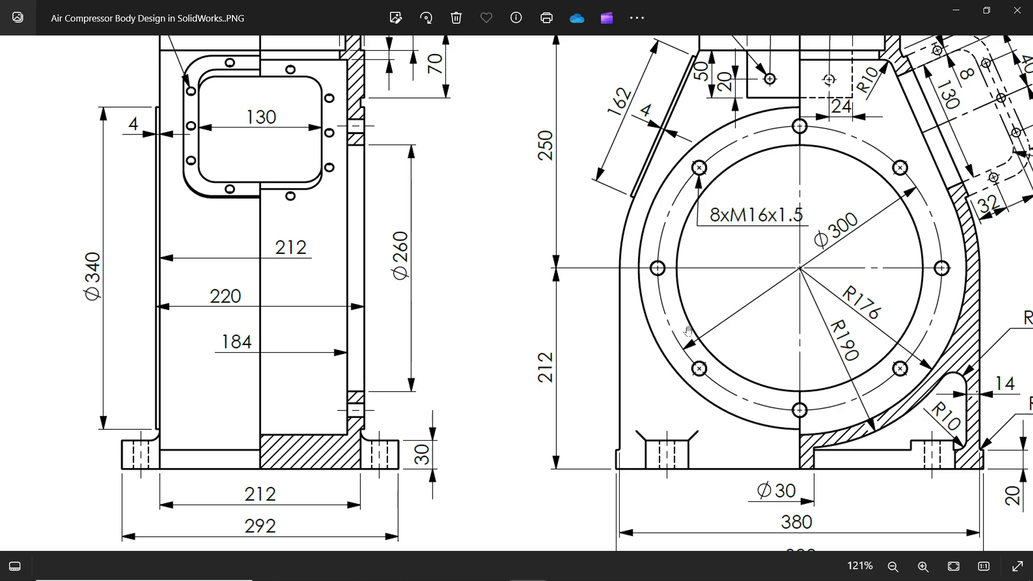
pyautogui.click(957, 11)
pyautogui.click(508, 359)
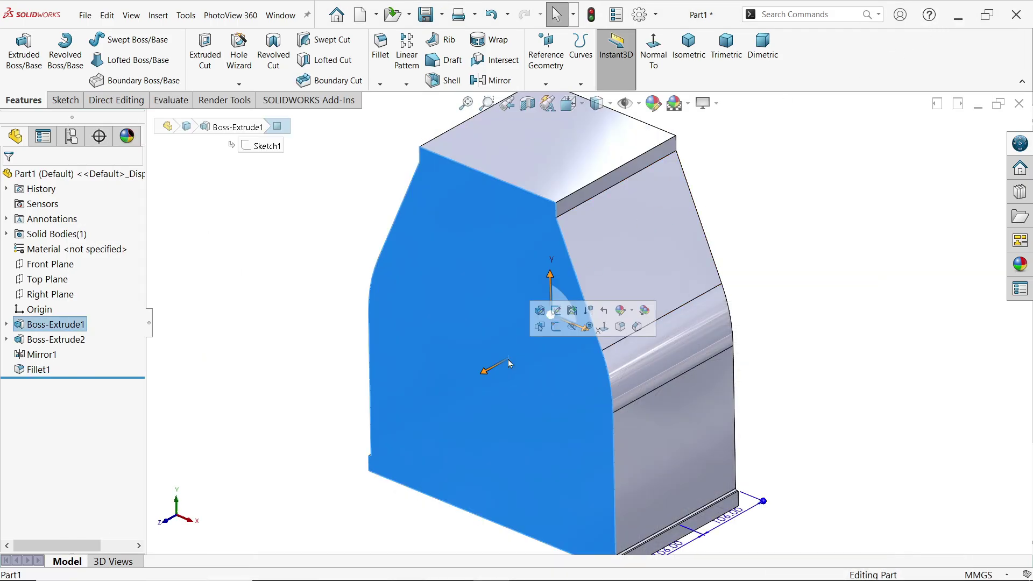
pyautogui.click(556, 327)
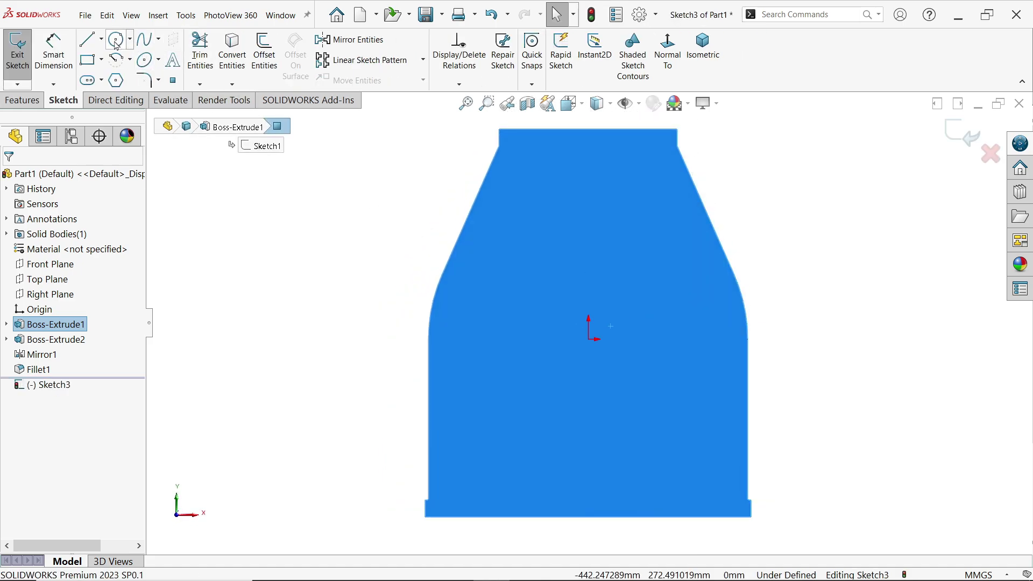
pyautogui.click(117, 40)
pyautogui.click(588, 339)
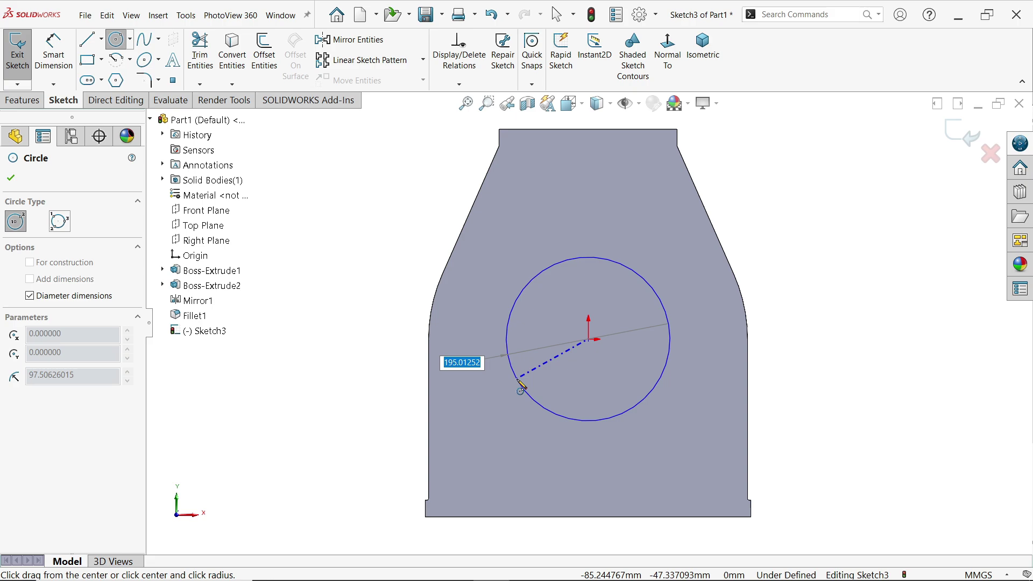
pyautogui.write('260')
pyautogui.press('Return')
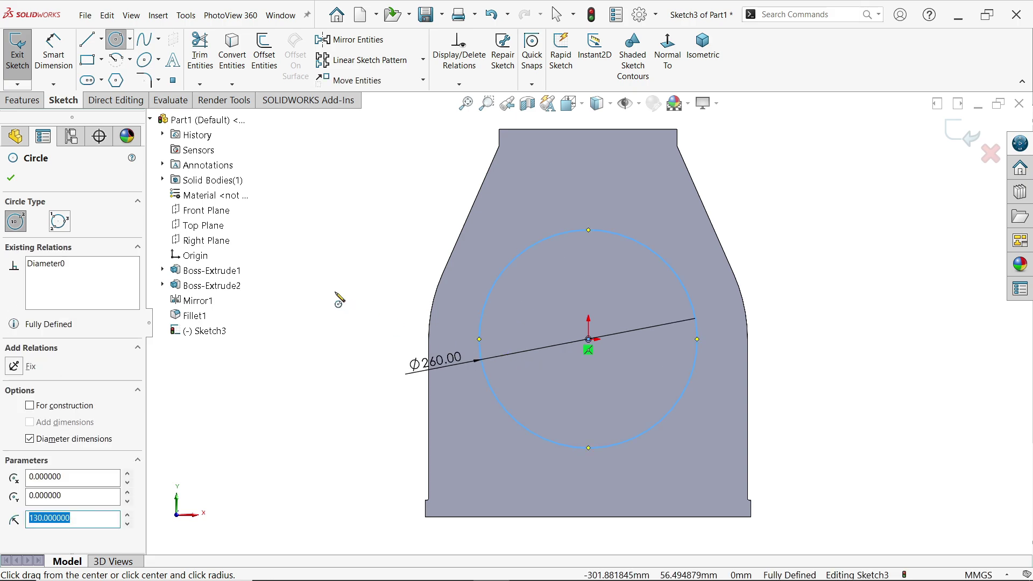
pyautogui.press('Escape')
pyautogui.press('Escape')
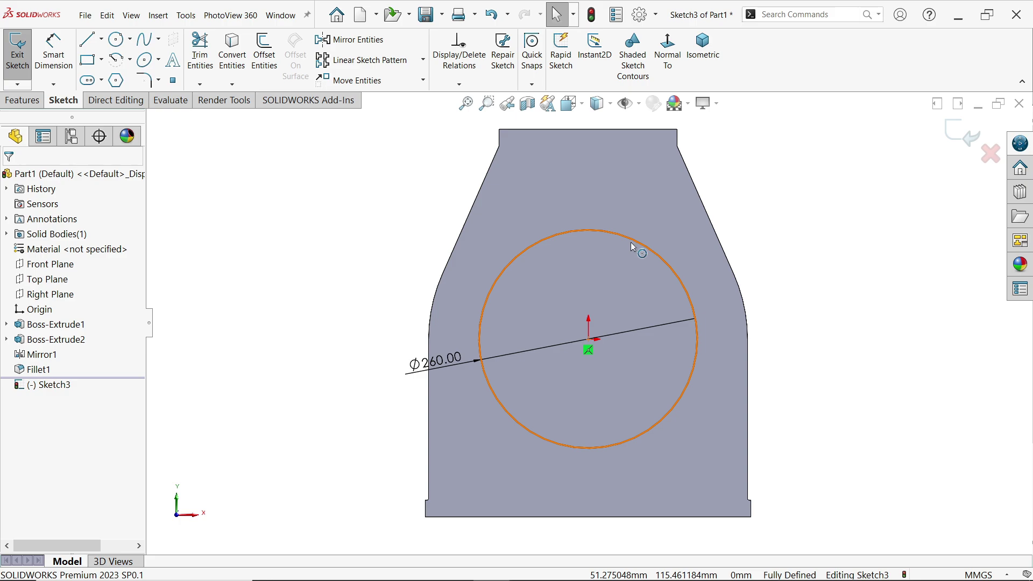
# Cut the 260 mm circle Through All so the bore passes through both the front and rear walls.
pyautogui.click(28, 101)
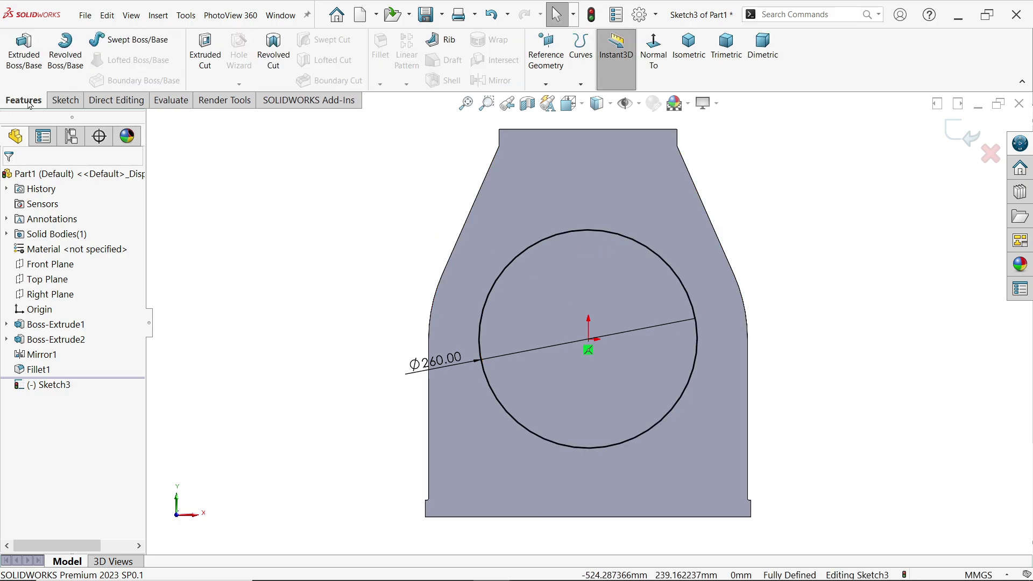
pyautogui.click(204, 53)
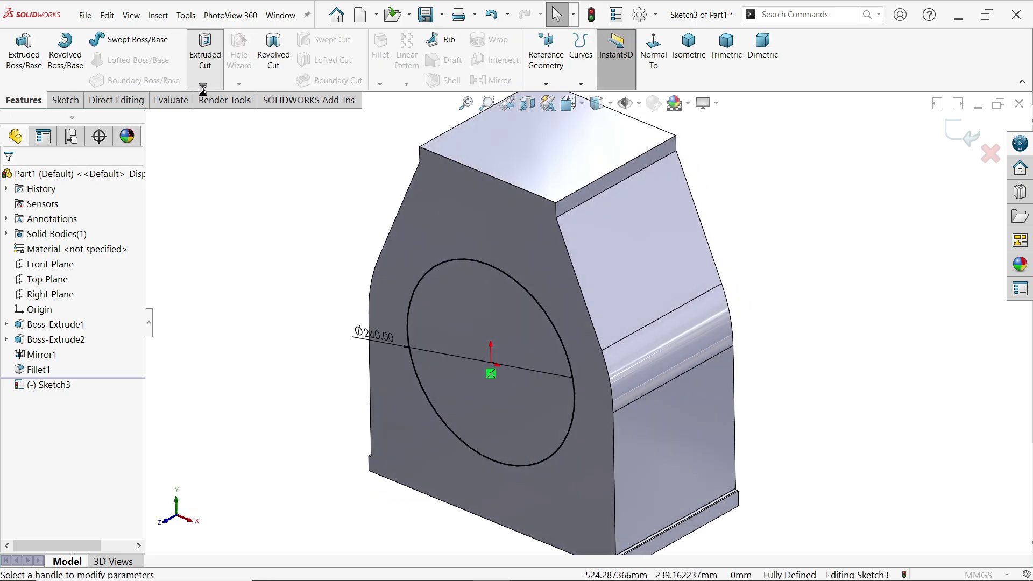
pyautogui.click(65, 260)
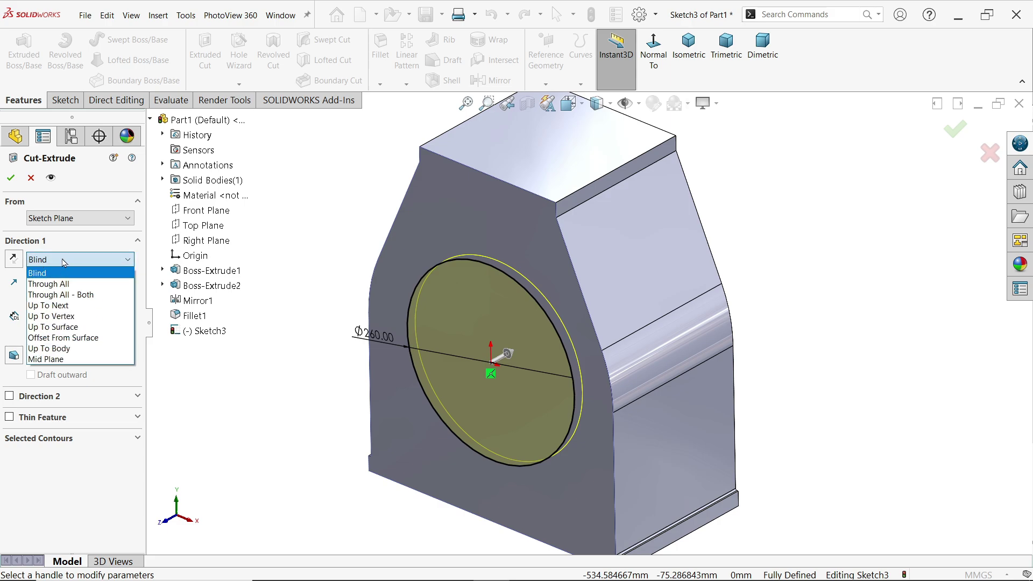
pyautogui.click(76, 289)
pyautogui.moveTo(347, 303); pyautogui.dragTo(298, 302, button='middle')
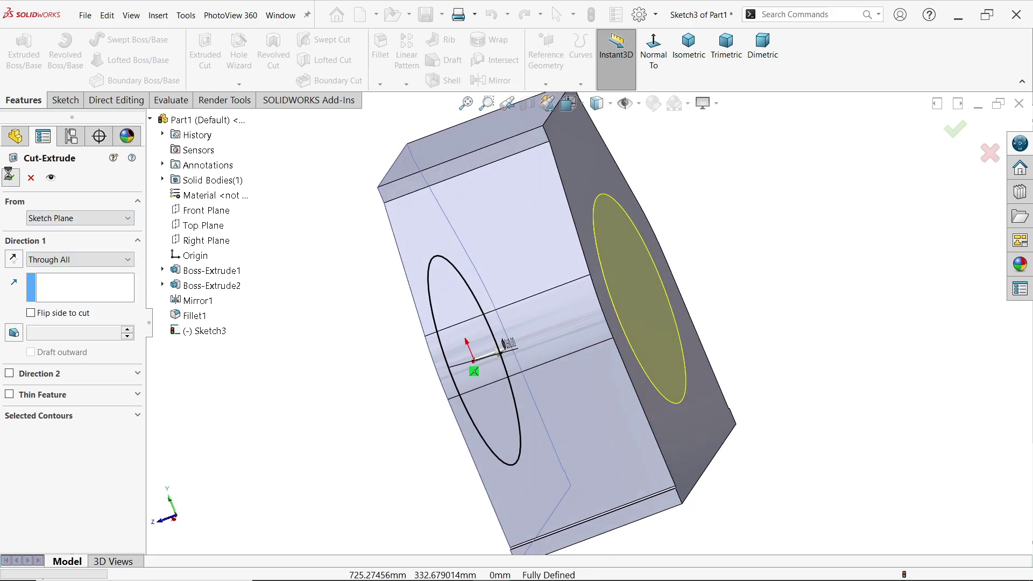
pyautogui.click(10, 178)
# Start a sketch on the body's front face and convert the bore's circular edge into a sketch entity.
pyautogui.moveTo(566, 277); pyautogui.dragTo(918, 285, button='middle')
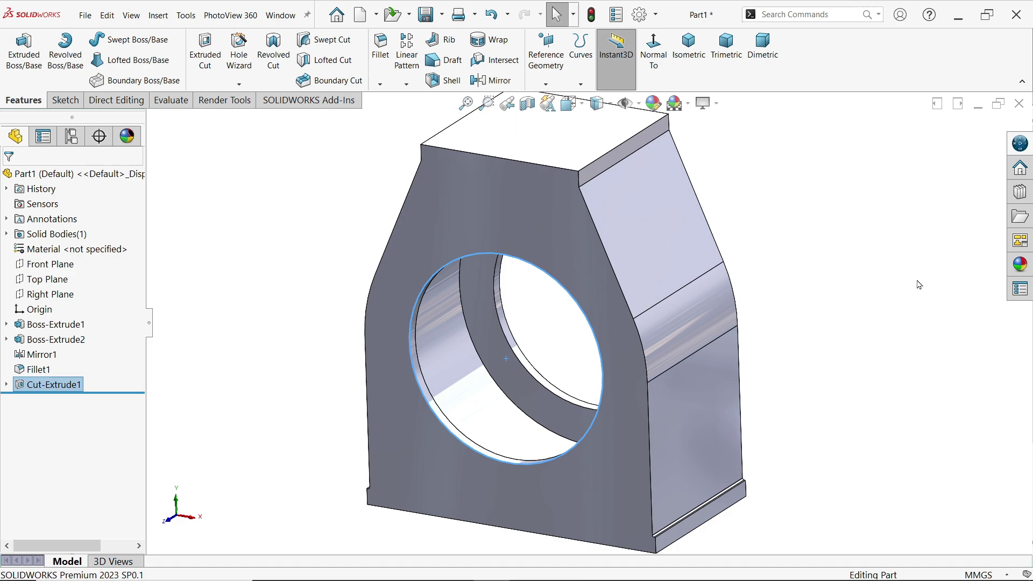
pyautogui.click(638, 326)
pyautogui.click(667, 298)
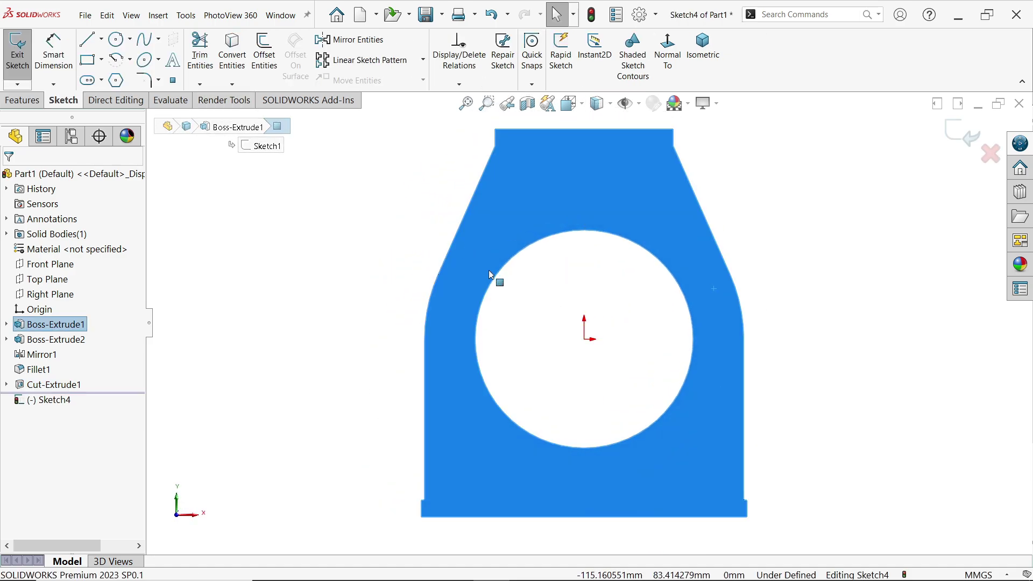
pyautogui.click(495, 287)
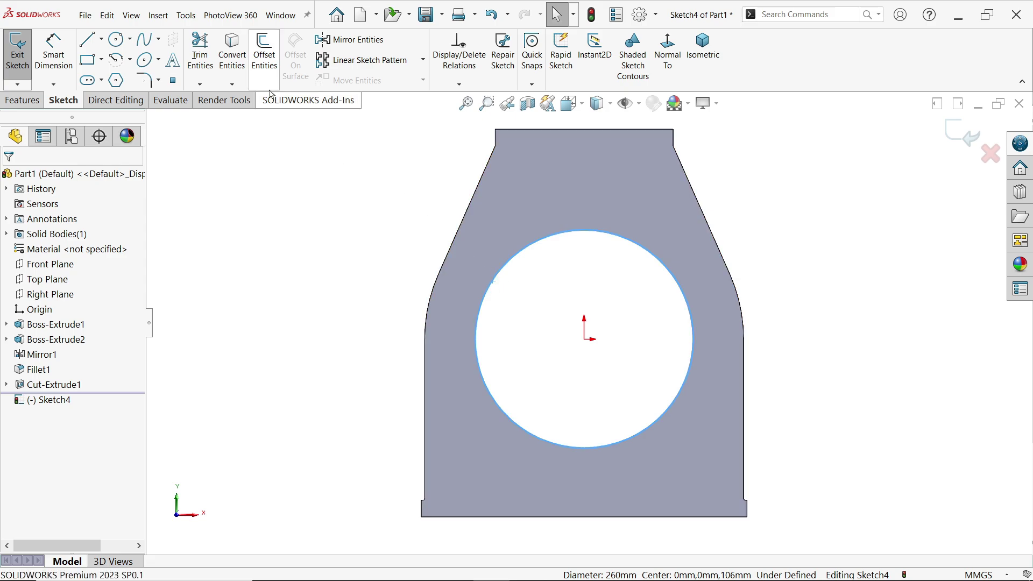
pyautogui.click(232, 51)
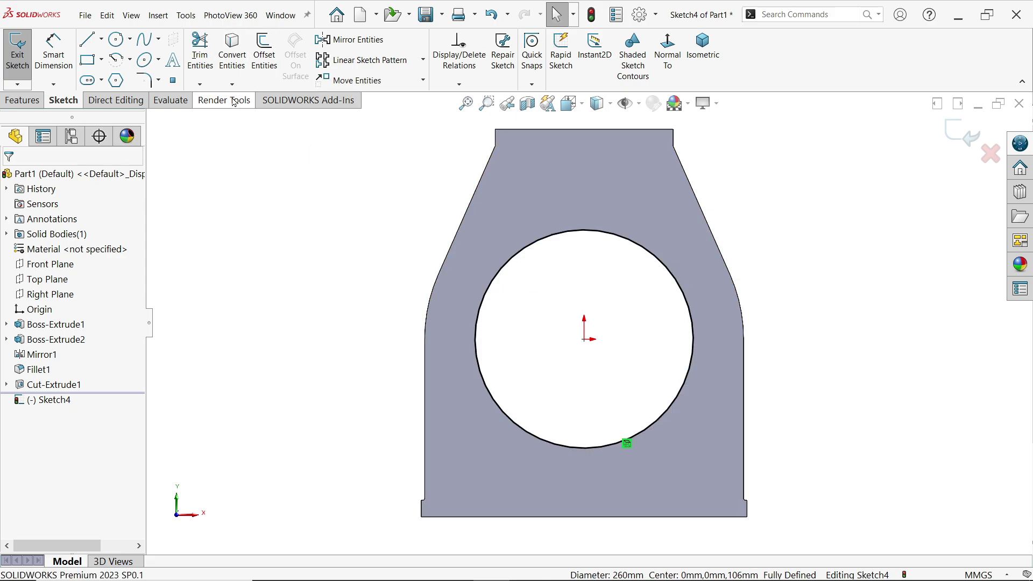
# Sketch a 340 mm diameter circle centred on the origin around the bore on the front face.
pyautogui.click(116, 38)
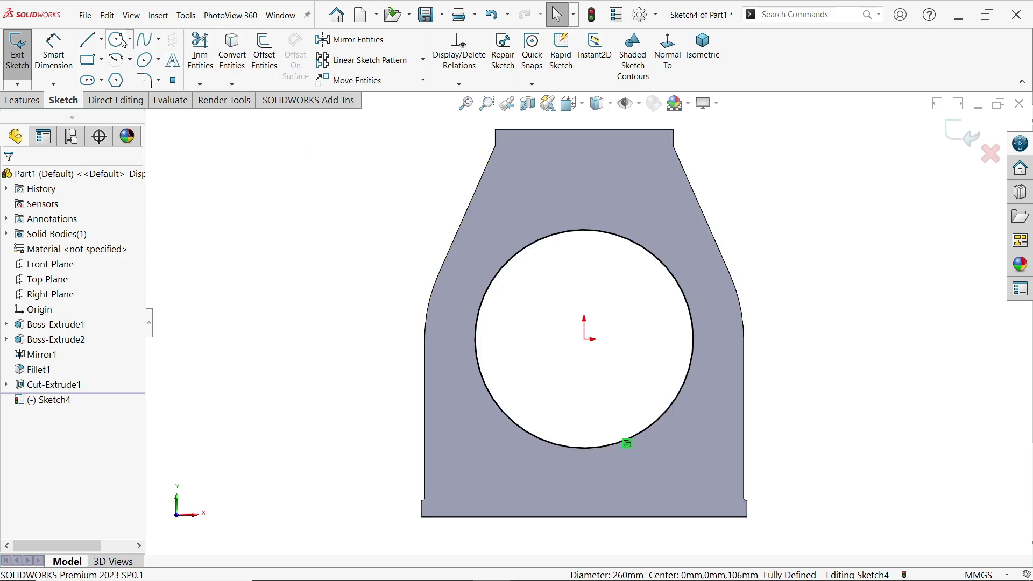
pyautogui.click(585, 340)
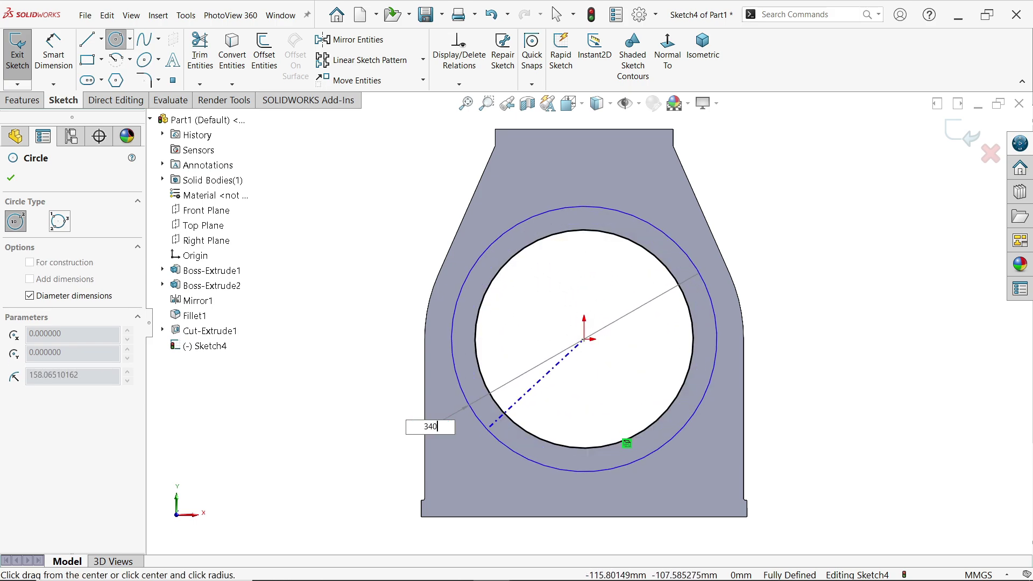
pyautogui.press('Return')
pyautogui.press('Escape')
pyautogui.click(779, 286)
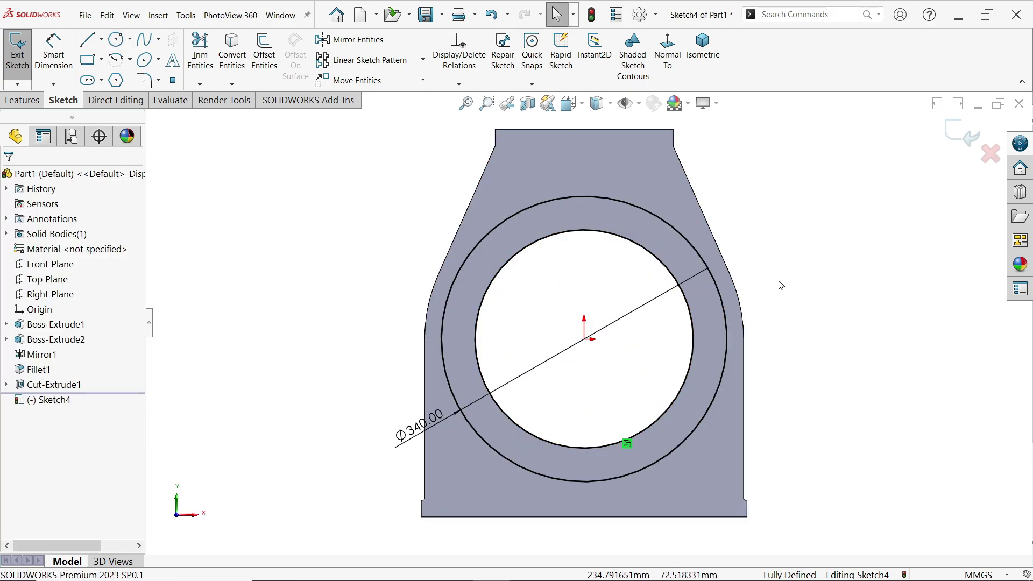
# Extrude the ring between the bore edge and the 340 mm circle as a Blind boss 4 mm deep, merged with the body.
pyautogui.click(22, 99)
pyautogui.click(24, 51)
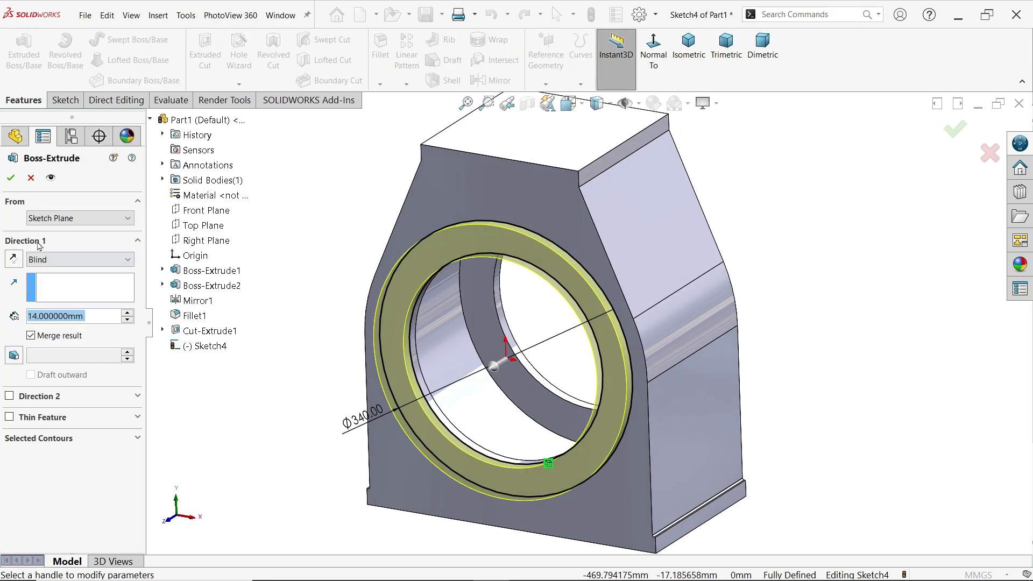
pyautogui.click(62, 260)
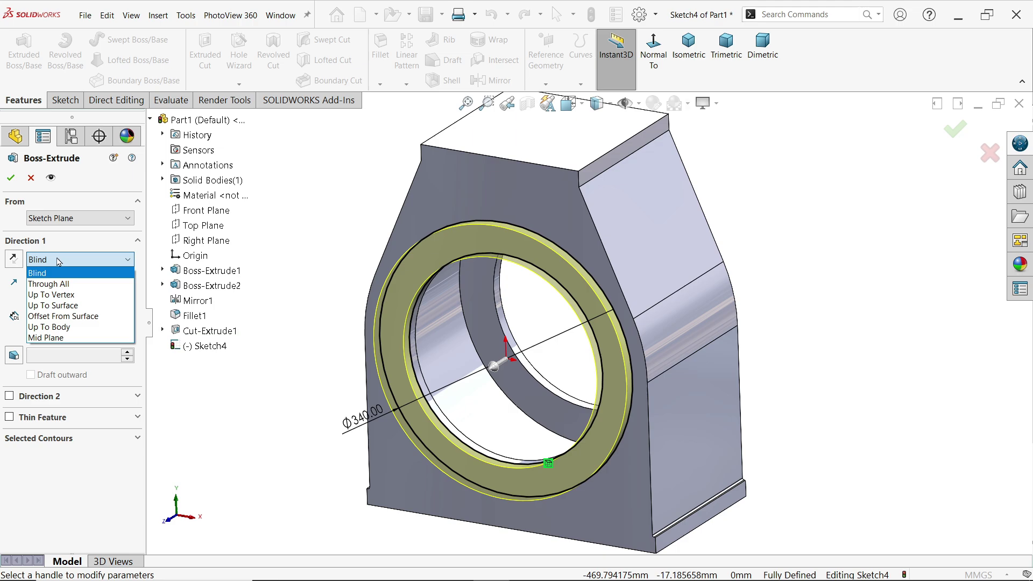
pyautogui.click(62, 272)
pyautogui.doubleClick(99, 316)
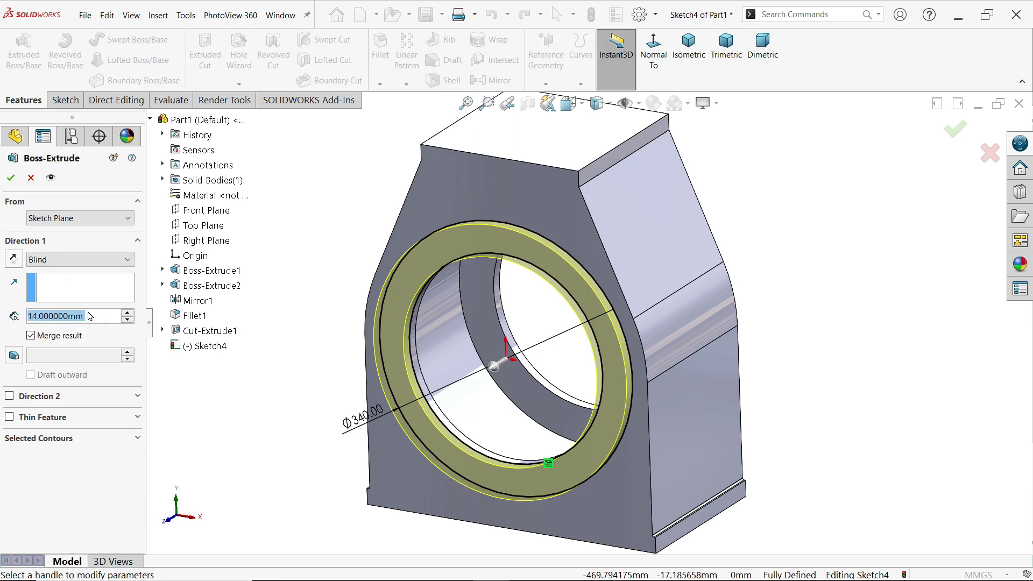
pyautogui.write('4')
pyautogui.press('Return')
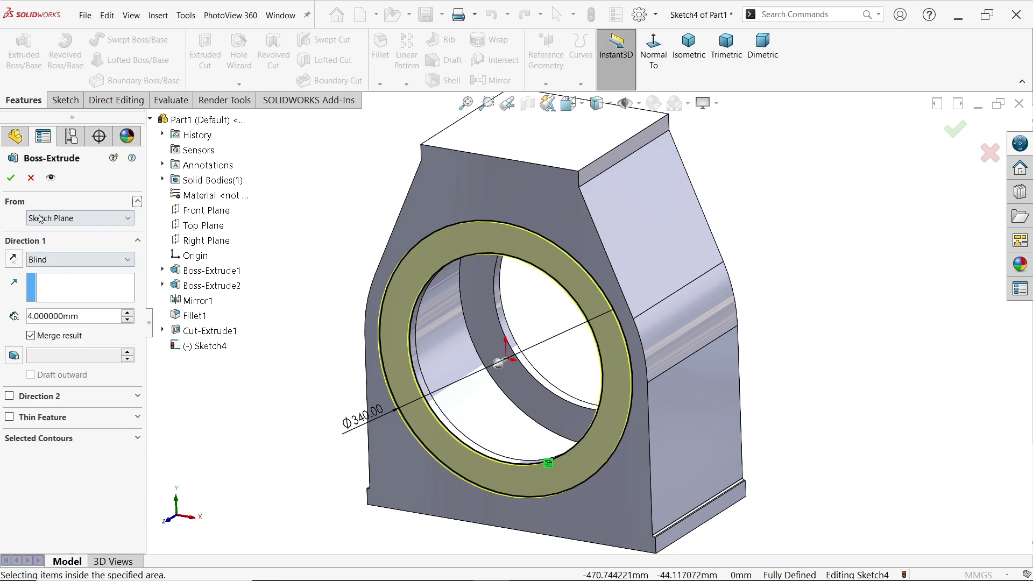
pyautogui.click(8, 181)
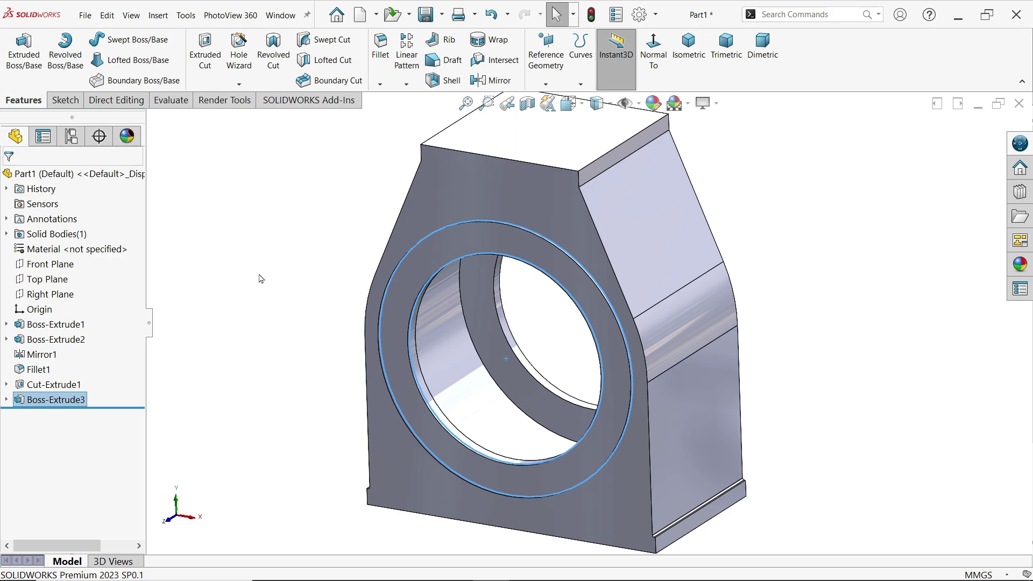
pyautogui.click(258, 274)
pyautogui.moveTo(274, 281)
pyautogui.mouseDown(button='middle')
pyautogui.moveTo(318, 219)
pyautogui.moveTo(274, 288)
pyautogui.mouseUp(button='middle')
# Assign the Cast Carbon Steel material from the Steel category to the part.
pyautogui.click(110, 173)
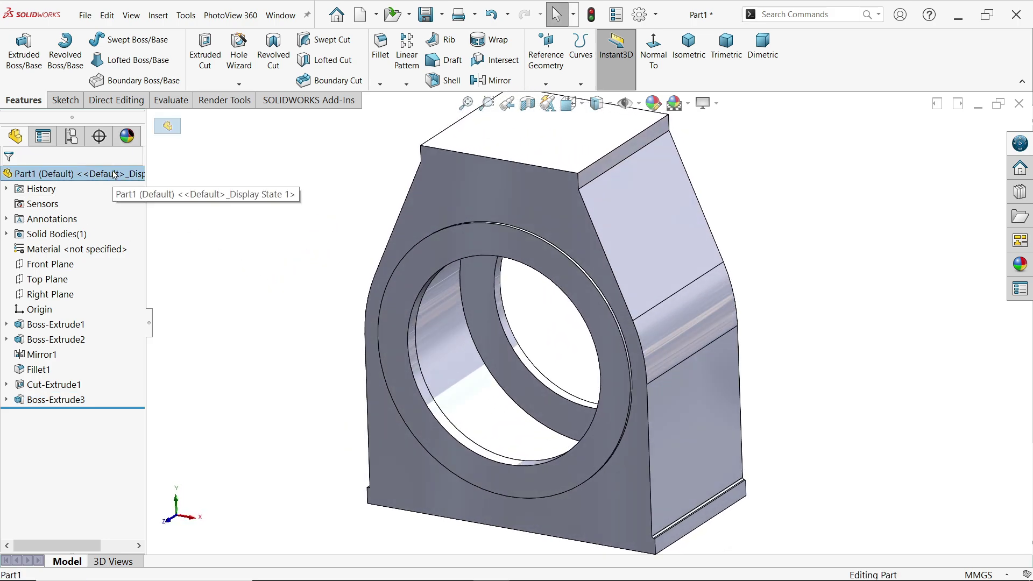
pyautogui.click(75, 248)
pyautogui.rightClick(73, 250)
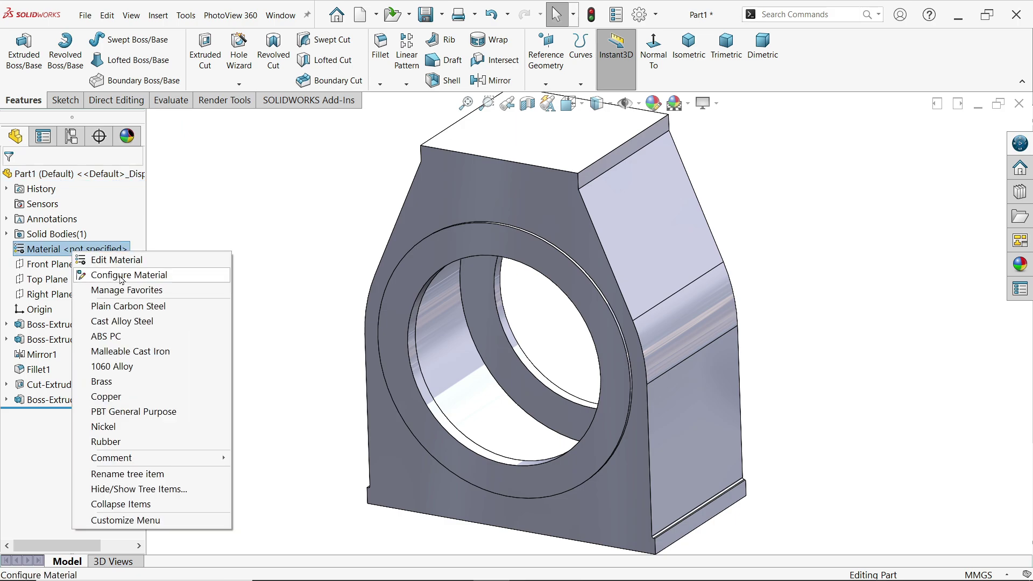
pyautogui.click(128, 262)
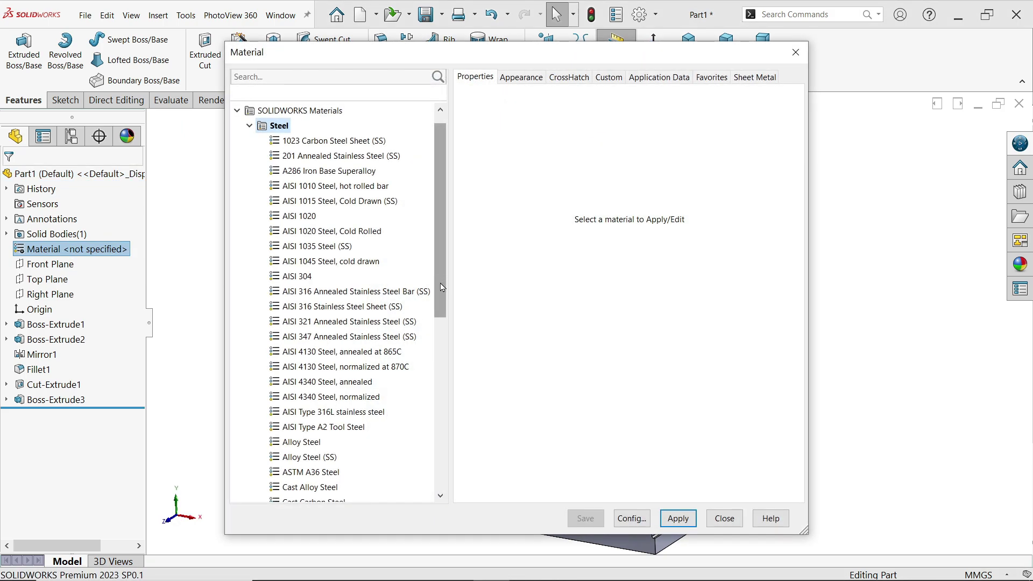
pyautogui.moveTo(441, 284); pyautogui.dragTo(441, 347)
pyautogui.click(330, 385)
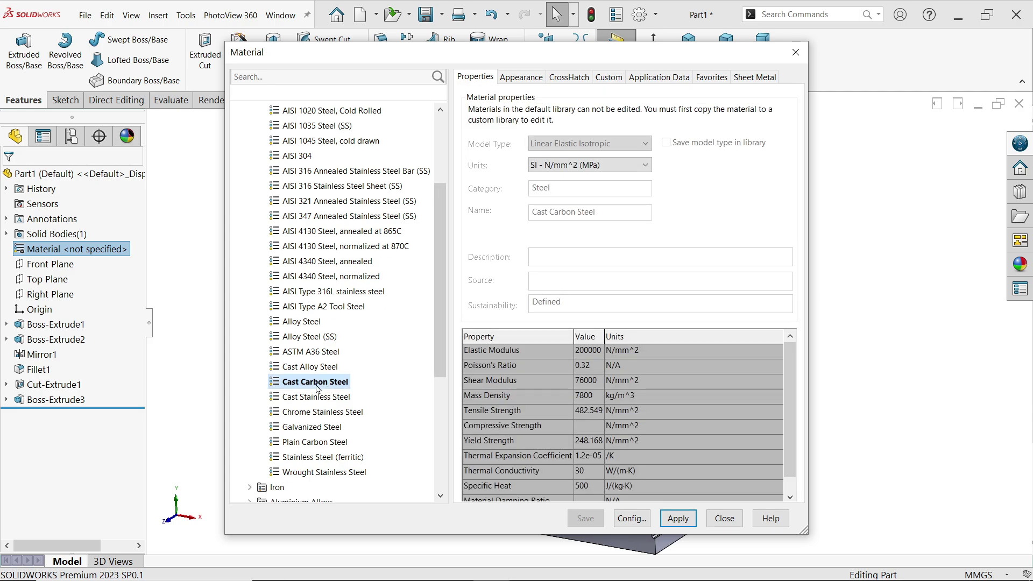
pyautogui.click(678, 519)
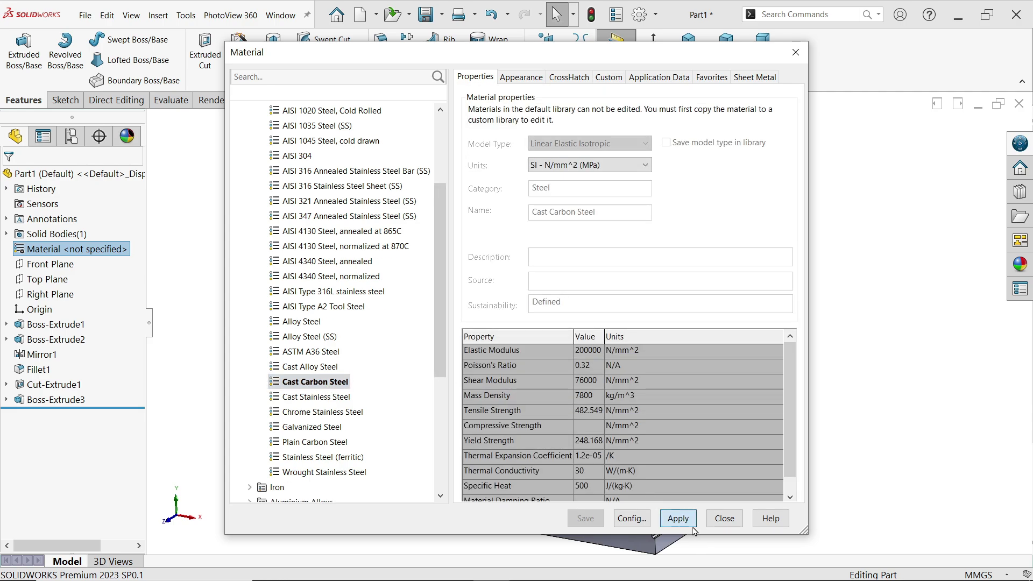
pyautogui.click(724, 518)
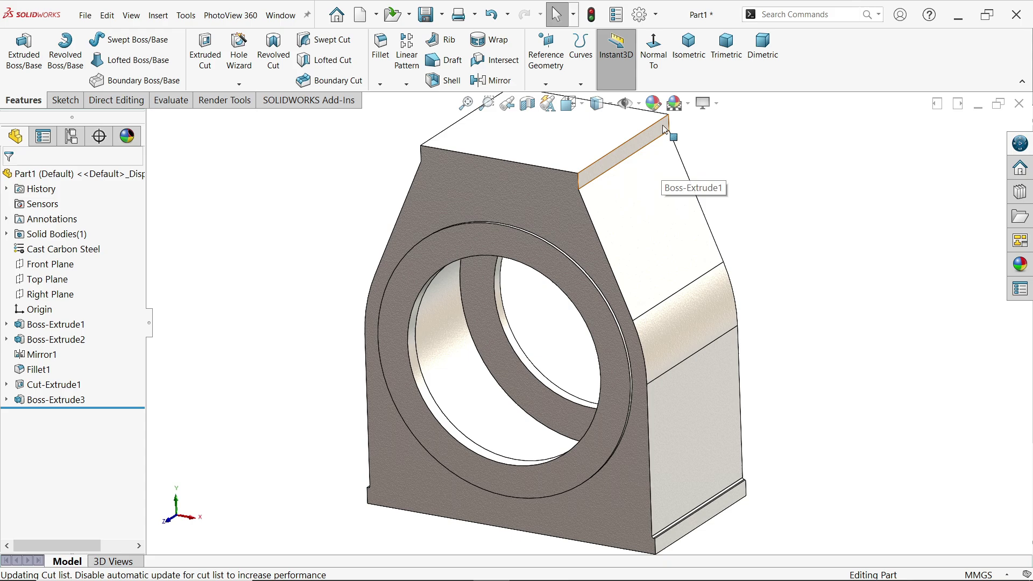
# Change the whole part's appearance color to red from the standard swatch palette.
pyautogui.click(653, 104)
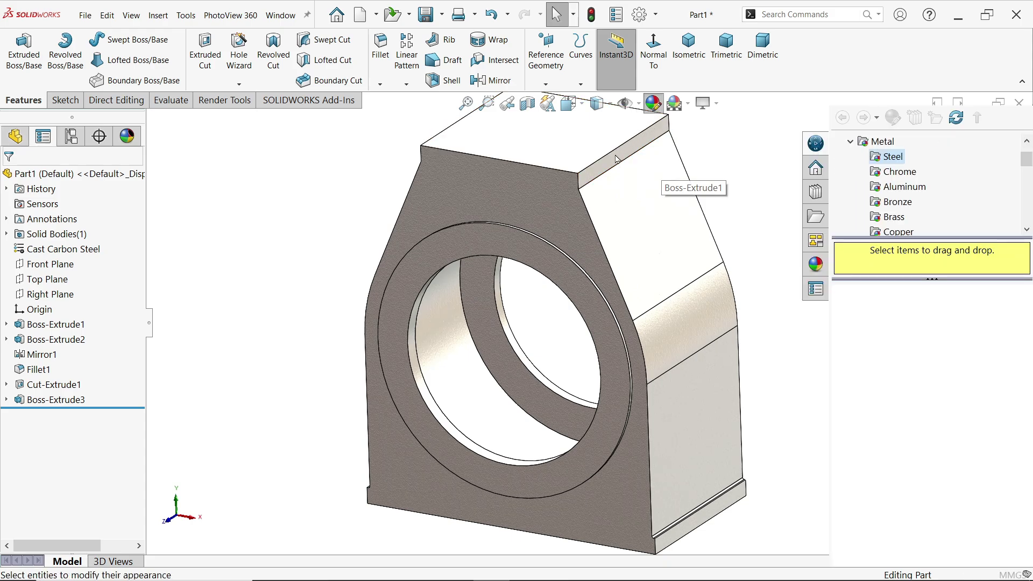
pyautogui.click(35, 505)
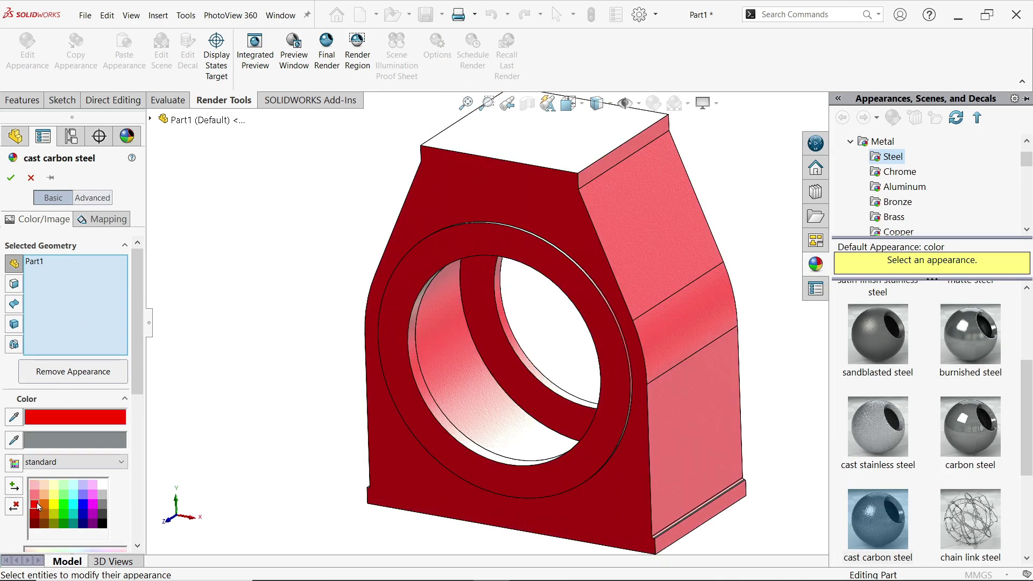
pyautogui.click(12, 181)
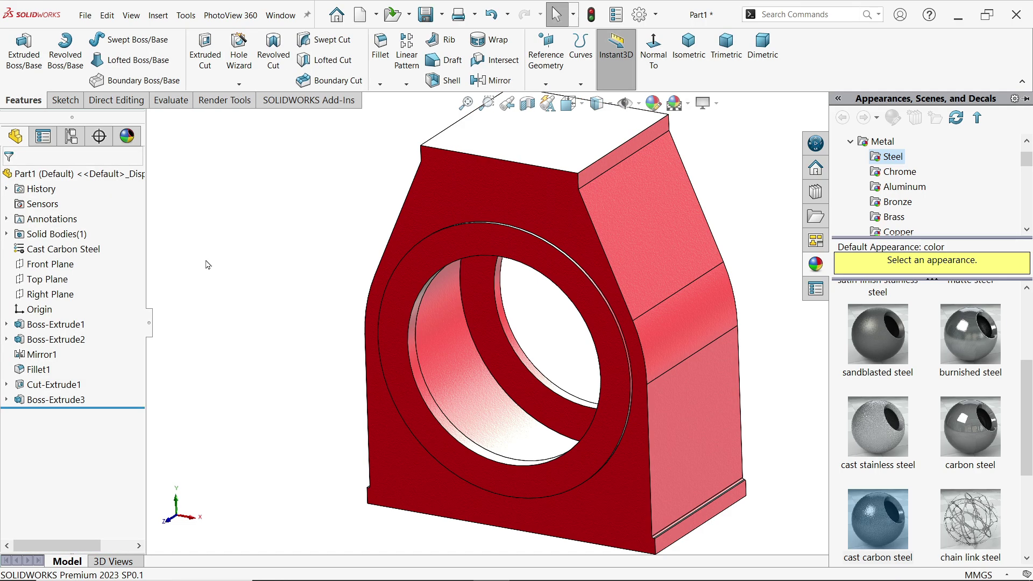
# Apply the default grey color appearance to the bore cut and the front ring boss features.
pyautogui.click(50, 403)
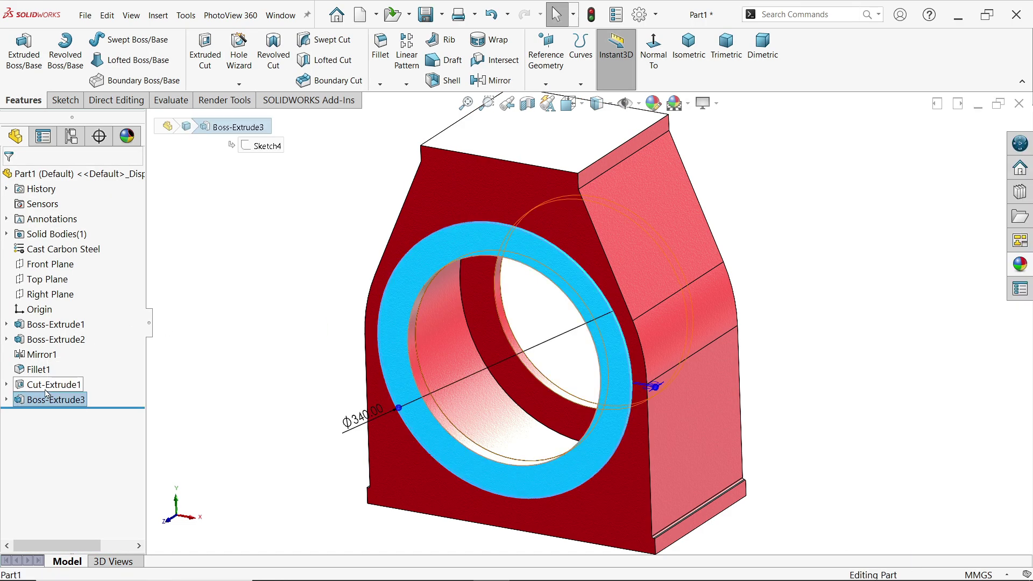
pyautogui.keyDown('ctrl'); pyautogui.click(44, 385); pyautogui.keyUp('ctrl')
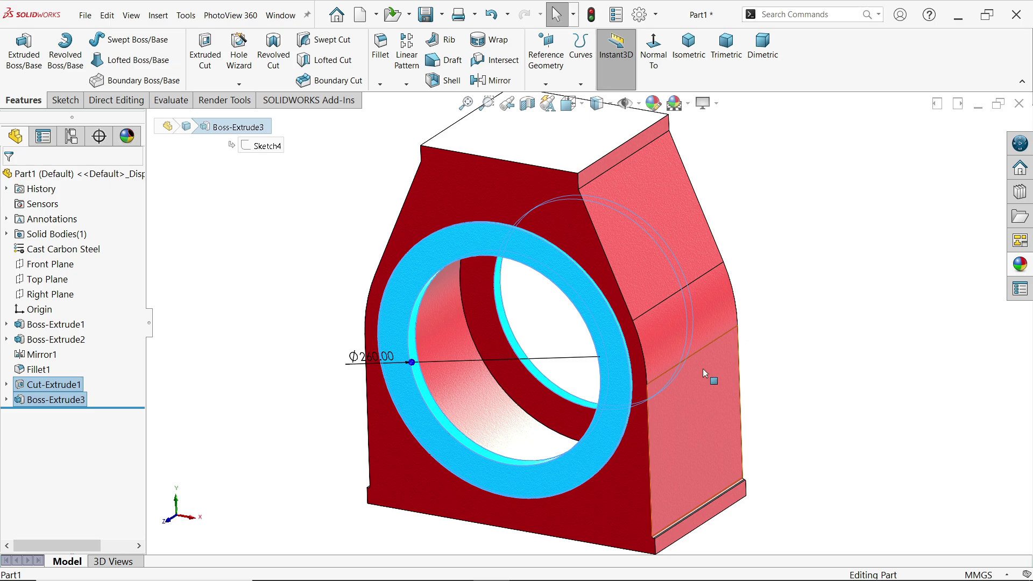
pyautogui.click(1020, 264)
pyautogui.scroll(2, 903, 183)
pyautogui.click(897, 142)
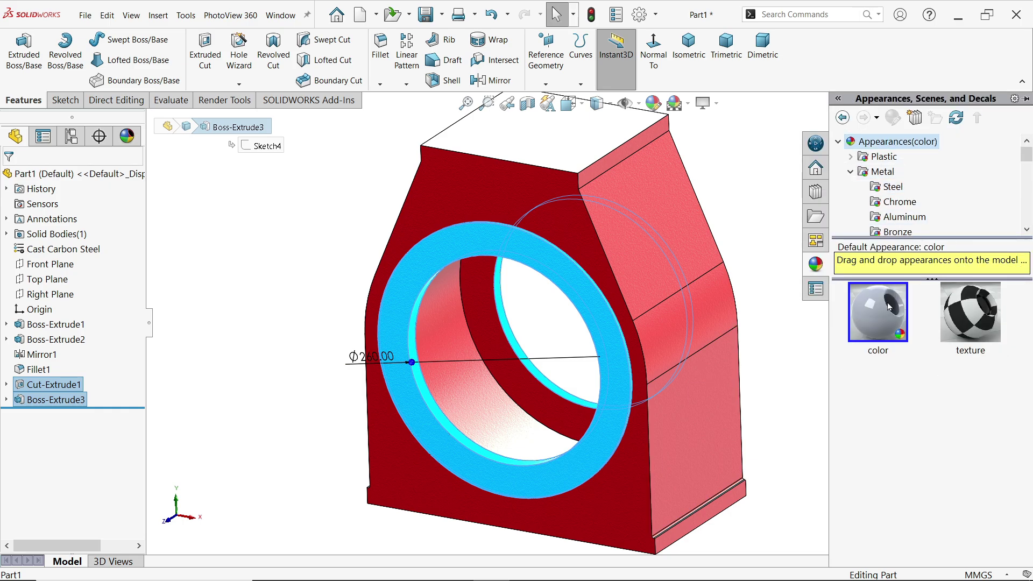
pyautogui.doubleClick(886, 304)
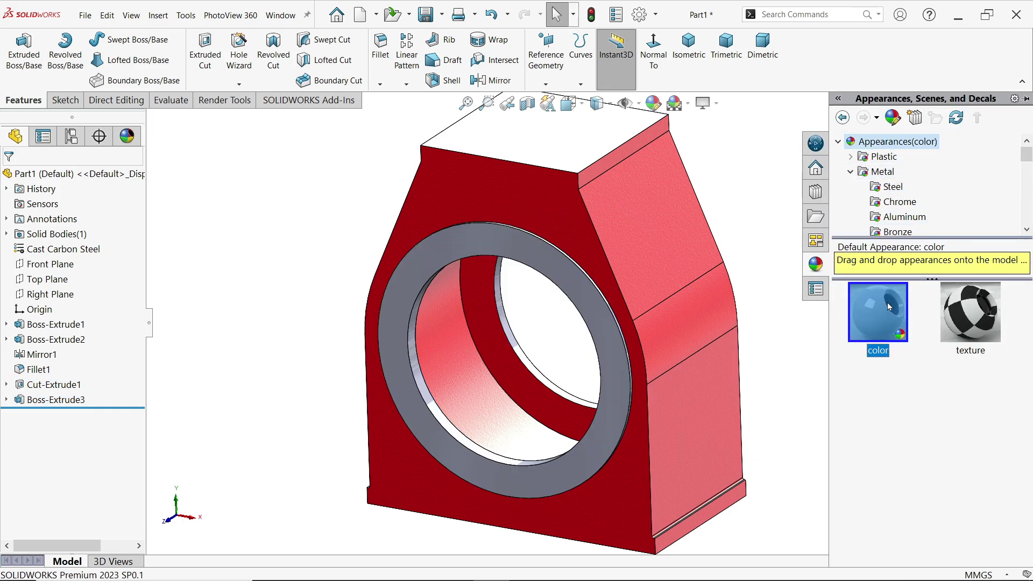
pyautogui.click(756, 216)
pyautogui.moveTo(771, 271)
pyautogui.mouseDown(button='middle')
pyautogui.moveTo(793, 223)
pyautogui.moveTo(760, 242)
pyautogui.moveTo(776, 264)
pyautogui.mouseUp(button='middle')
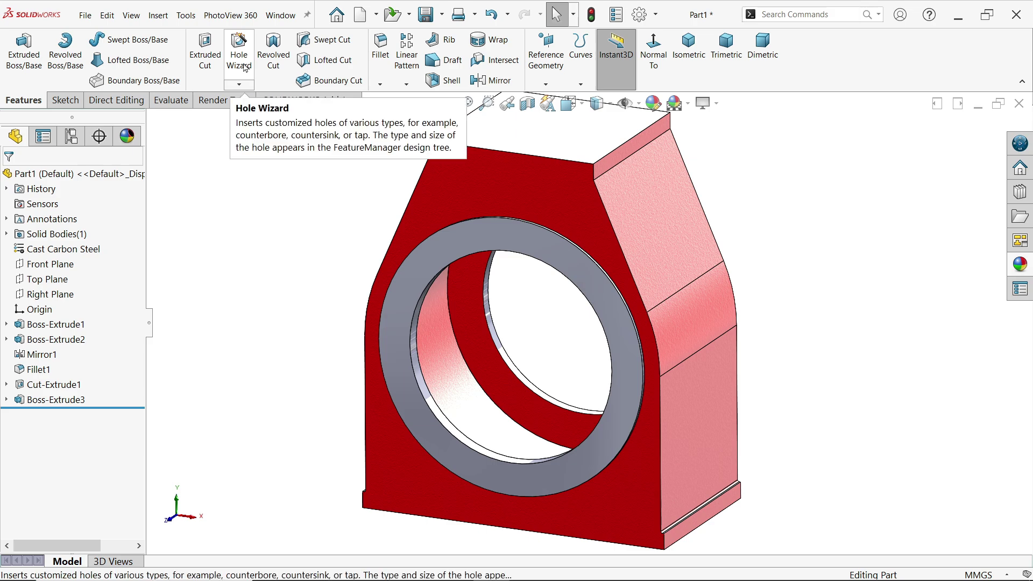
# Define a Hole Wizard ISO tapped hole of size M16x1.5 with the end condition Up To Next.
pyautogui.click(244, 66)
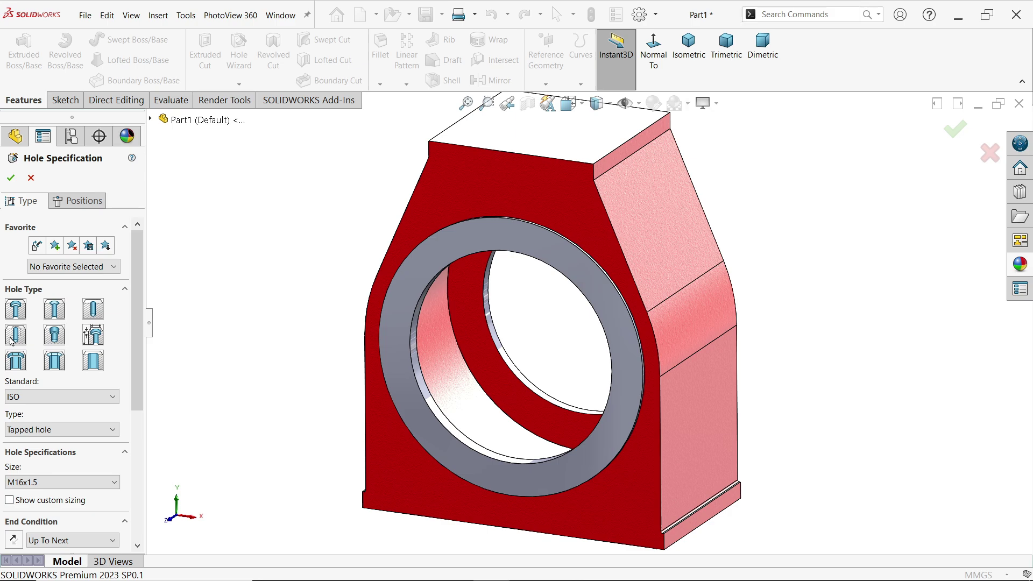
pyautogui.click(24, 397)
pyautogui.click(24, 408)
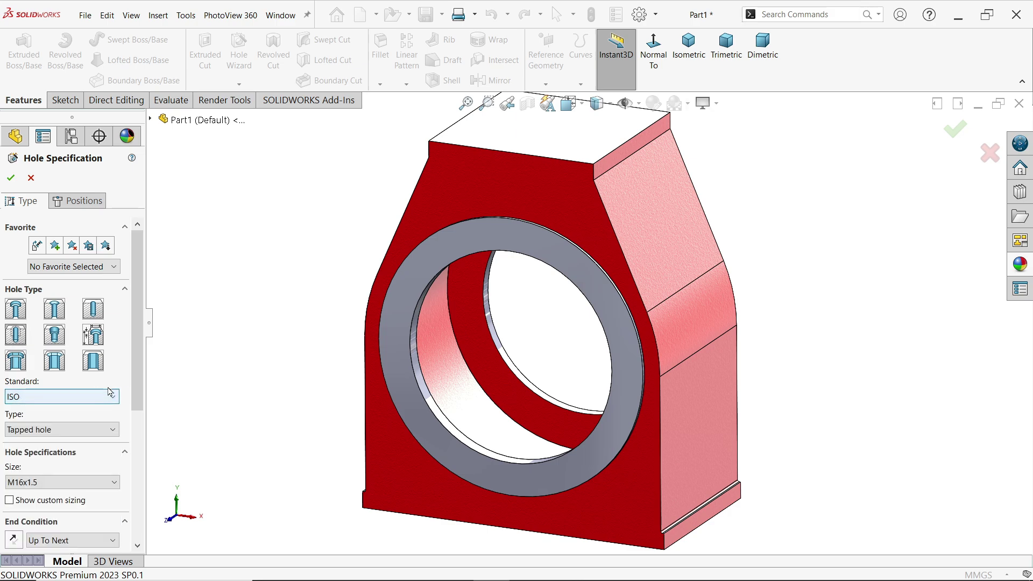
pyautogui.scroll(-5, 134, 378)
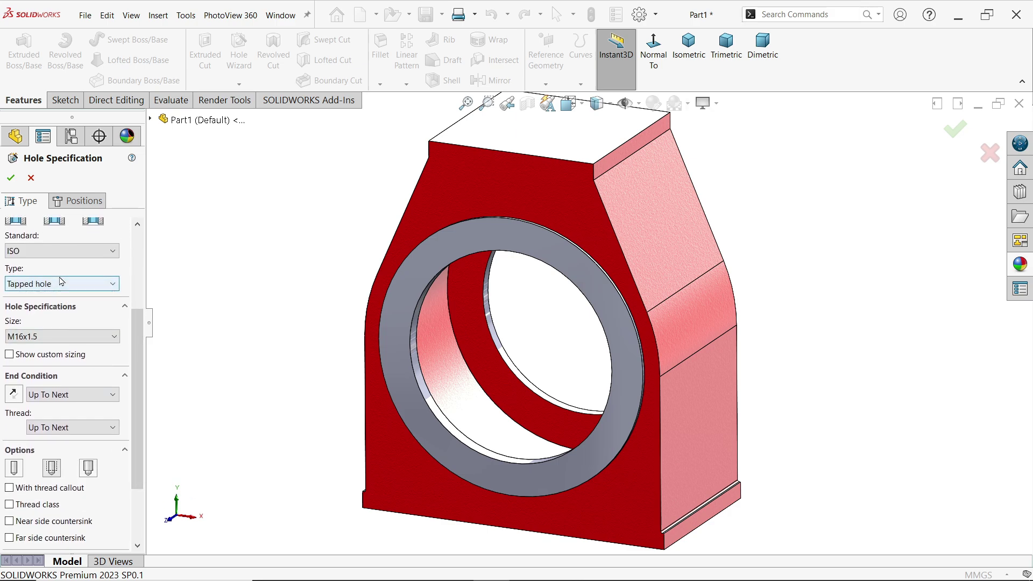
pyautogui.click(61, 284)
pyautogui.click(62, 284)
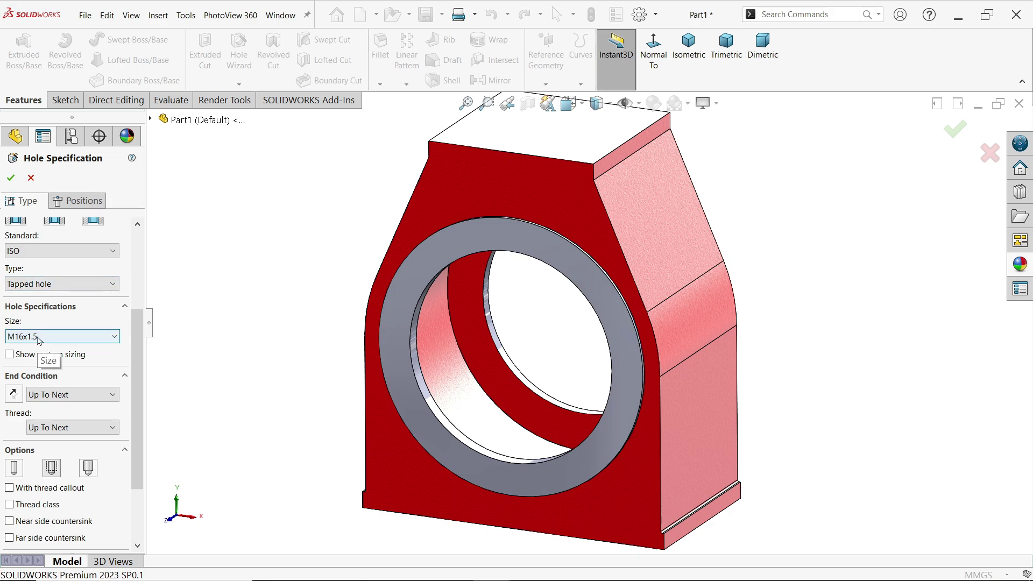
pyautogui.click(44, 398)
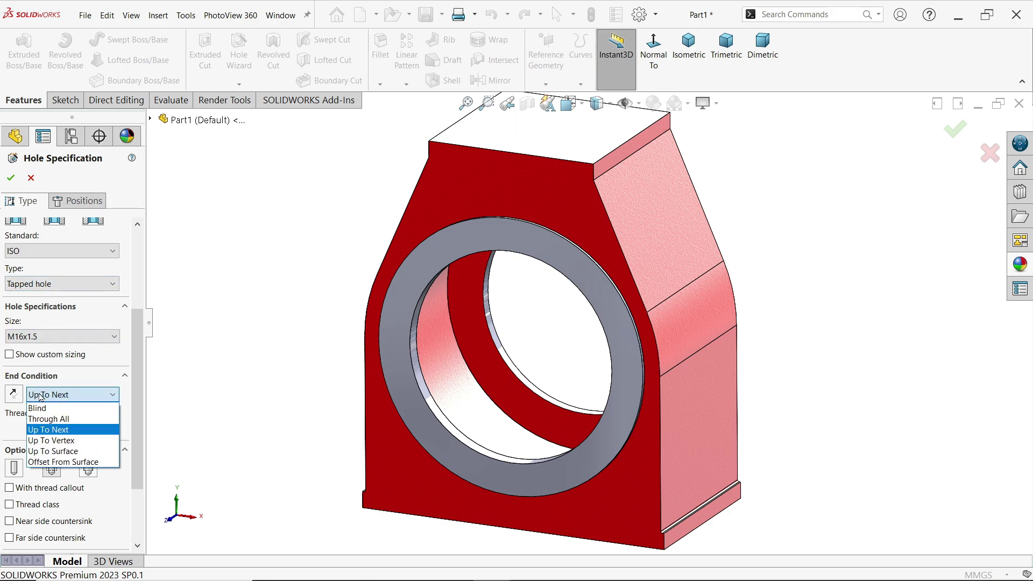
pyautogui.click(51, 430)
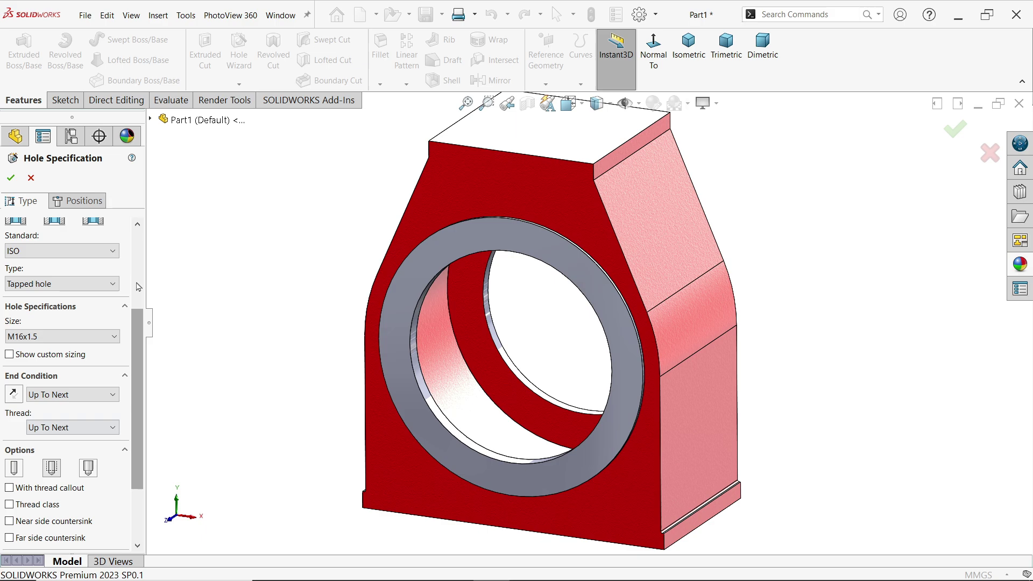
# Choose the front ring face for the hole positions and sketch a 300 mm diameter construction circle centred on the origin.
pyautogui.click(85, 202)
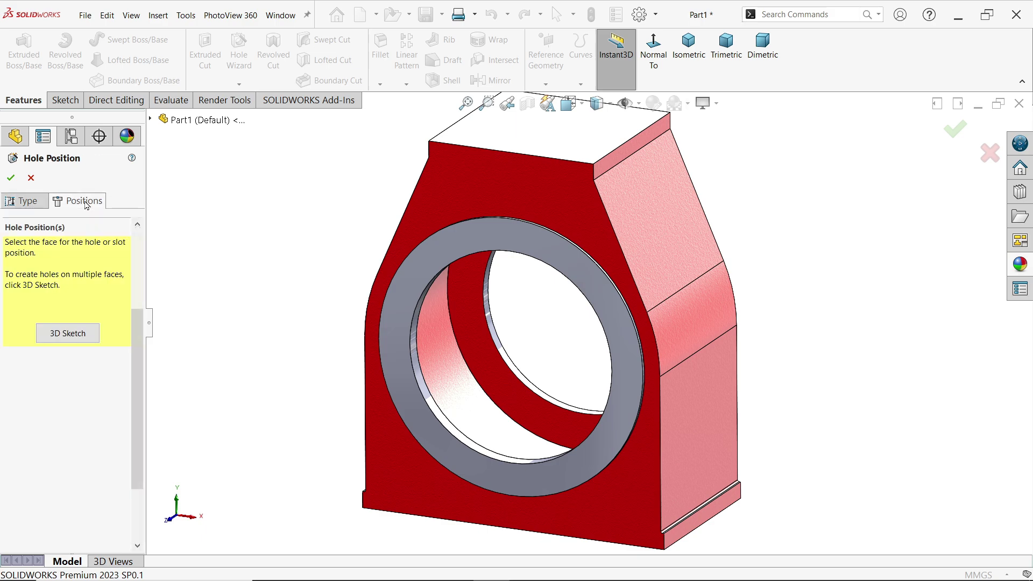
pyautogui.click(476, 234)
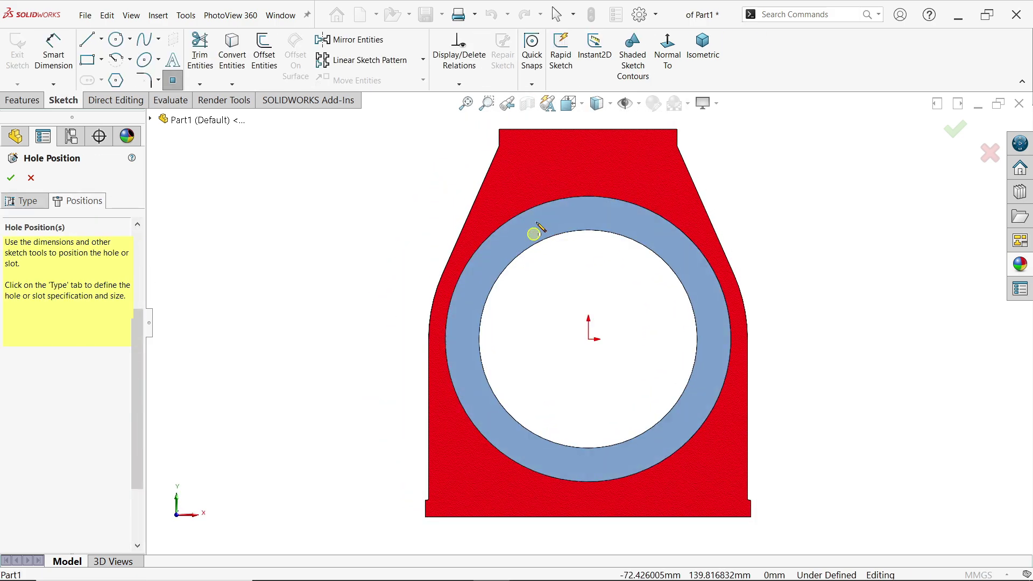
pyautogui.press('Escape')
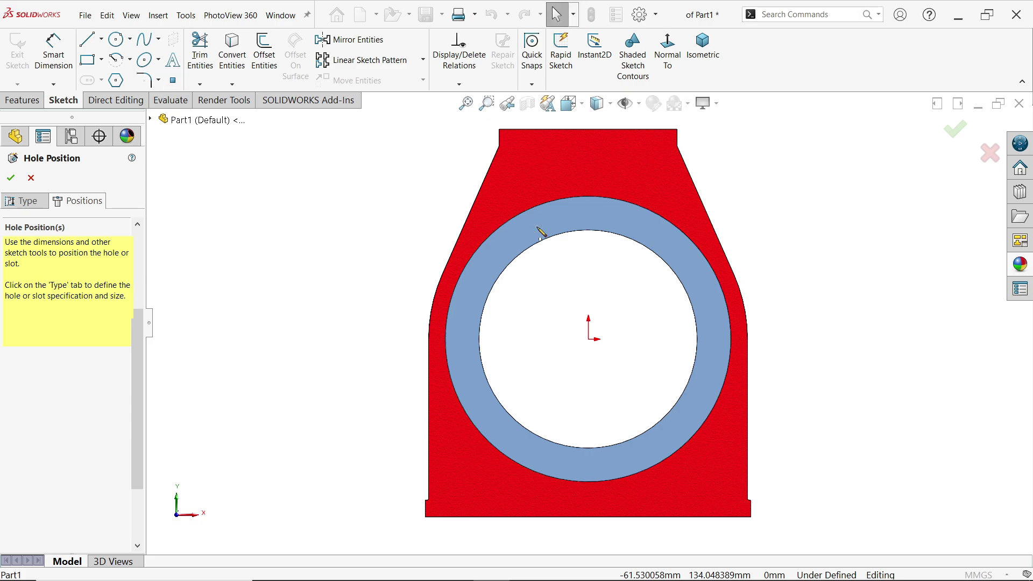
pyautogui.click(118, 41)
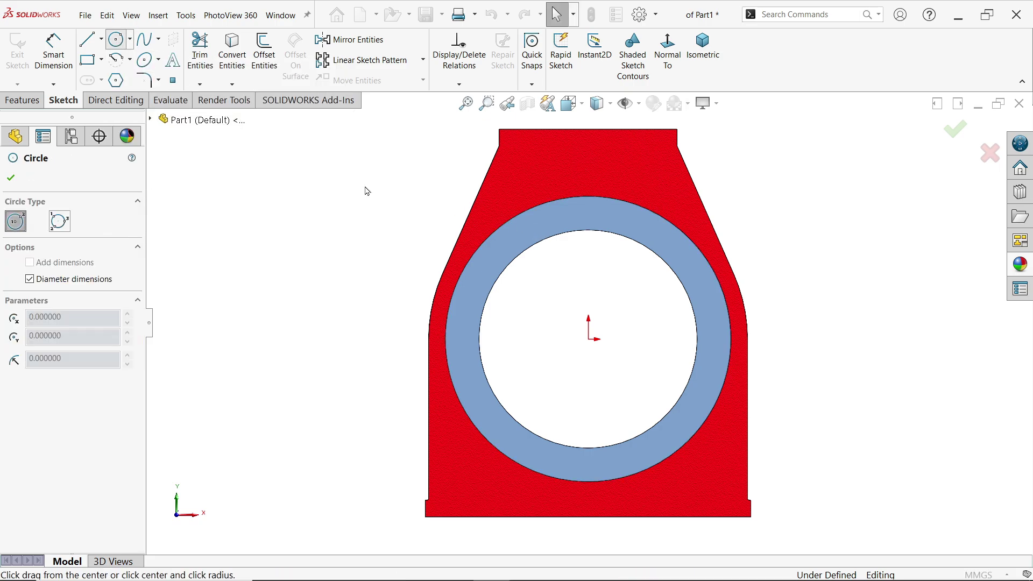
pyautogui.click(588, 338)
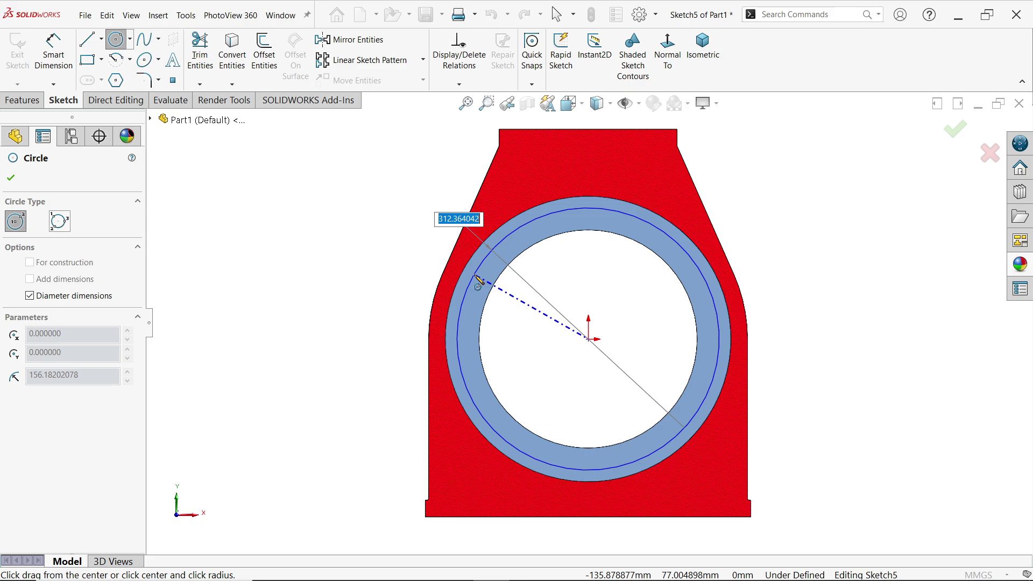
pyautogui.write('300')
pyautogui.press('Return')
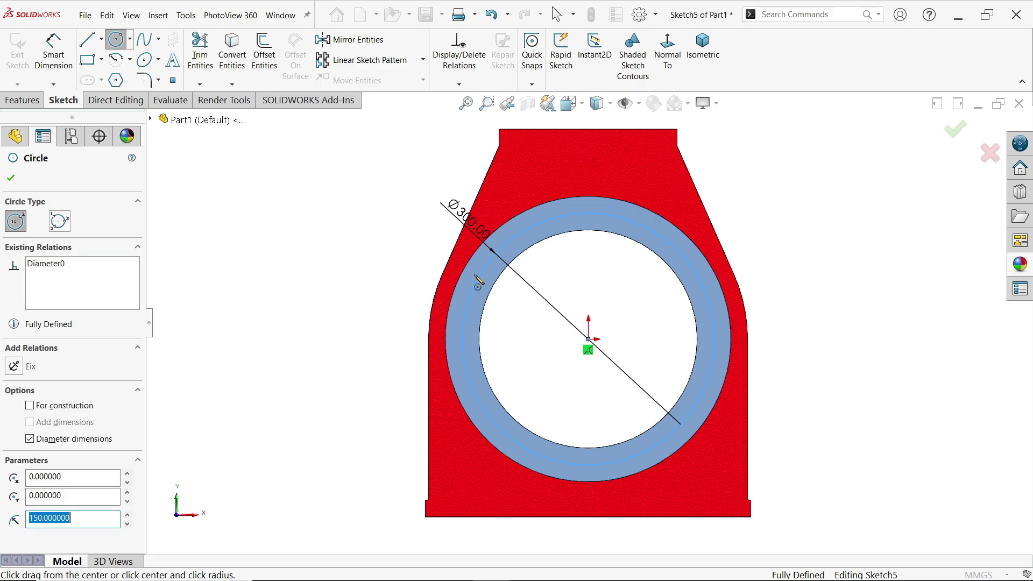
pyautogui.click(59, 406)
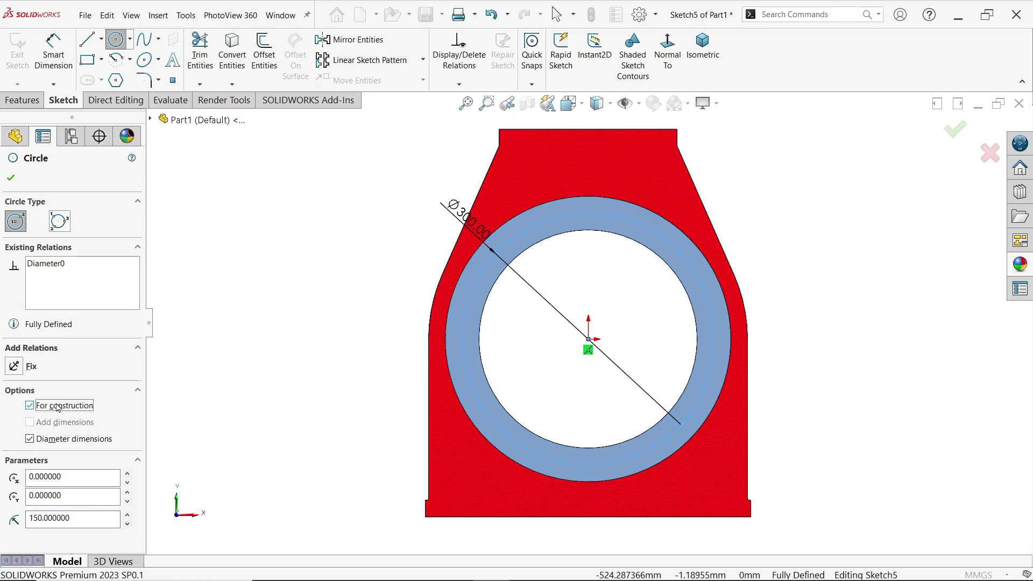
# Place the tapped hole's position point at the uppermost quadrant of the 300 mm construction circle and finish the hole.
pyautogui.click(11, 178)
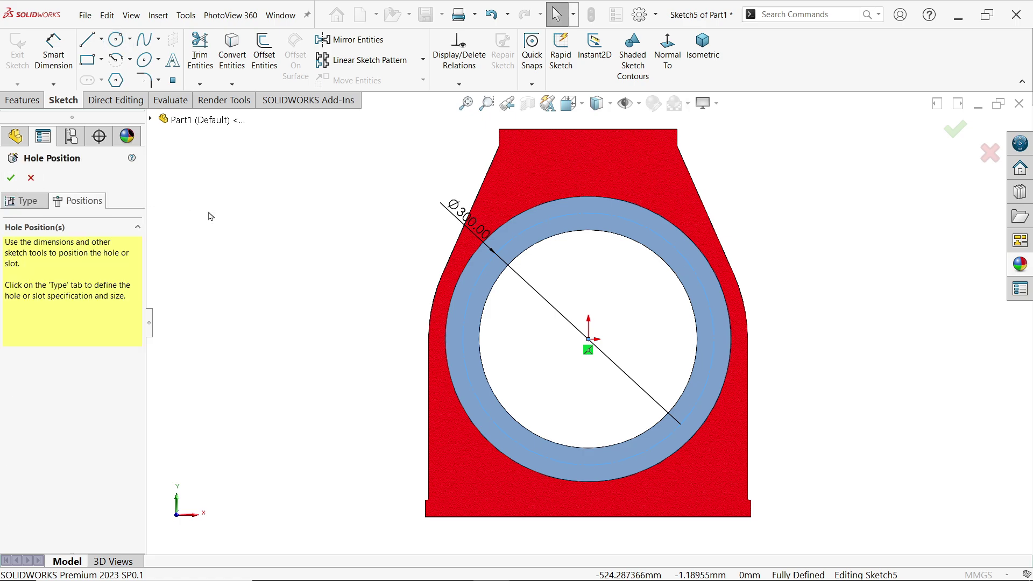
pyautogui.click(172, 81)
pyautogui.scroll(-2, 591, 226)
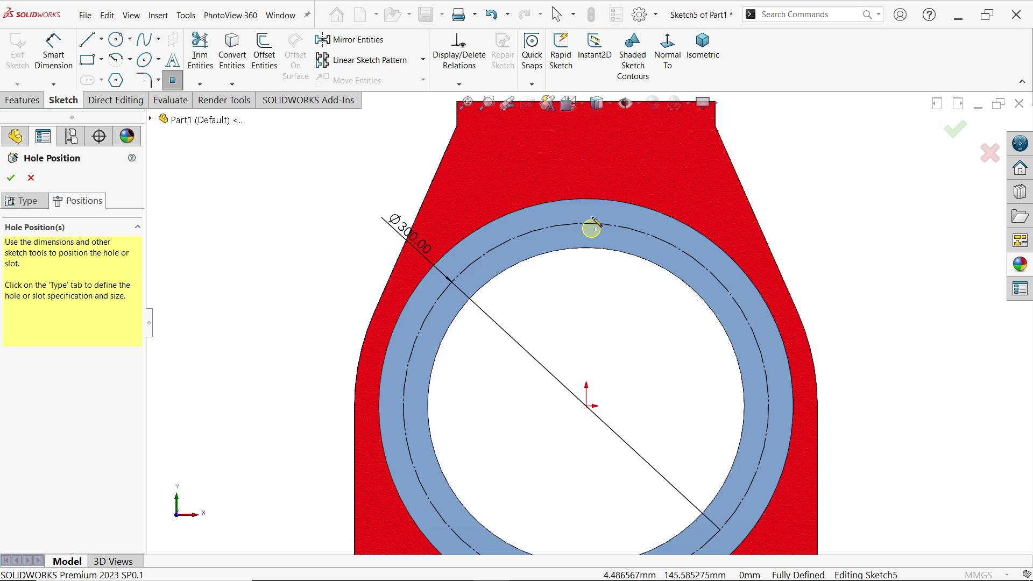
pyautogui.scroll(-2, 594, 225)
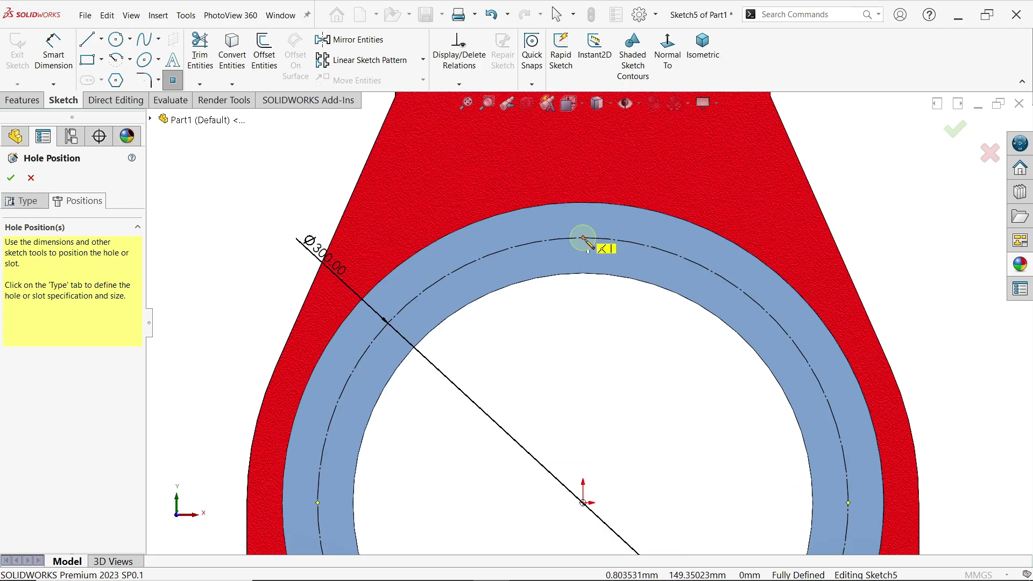
pyautogui.click(582, 238)
pyautogui.press('Escape')
pyautogui.moveTo(618, 327)
pyautogui.mouseDown(button='middle')
pyautogui.moveTo(580, 367)
pyautogui.moveTo(561, 363)
pyautogui.mouseUp(button='middle')
pyautogui.click(12, 178)
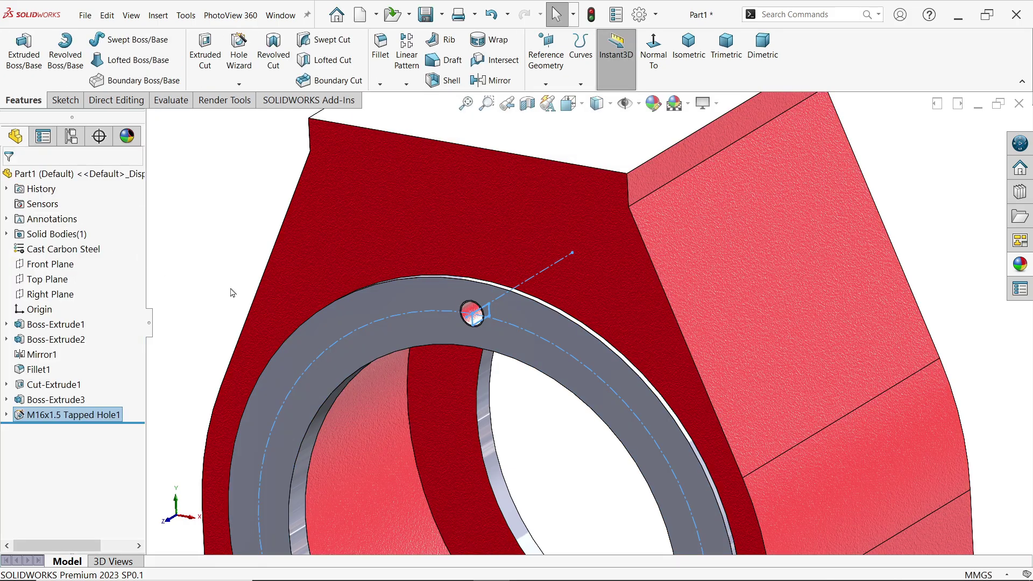
# Turn on shaded cosmetic threads in the document's detailing properties.
pyautogui.moveTo(528, 231); pyautogui.dragTo(504, 343, button='middle')
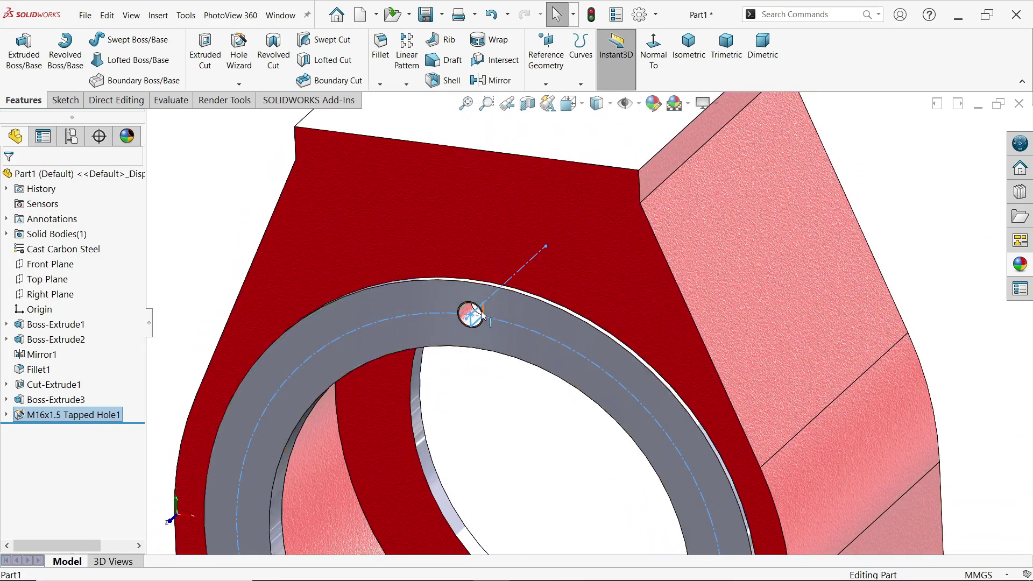
pyautogui.scroll(-5, 474, 318)
pyautogui.click(639, 16)
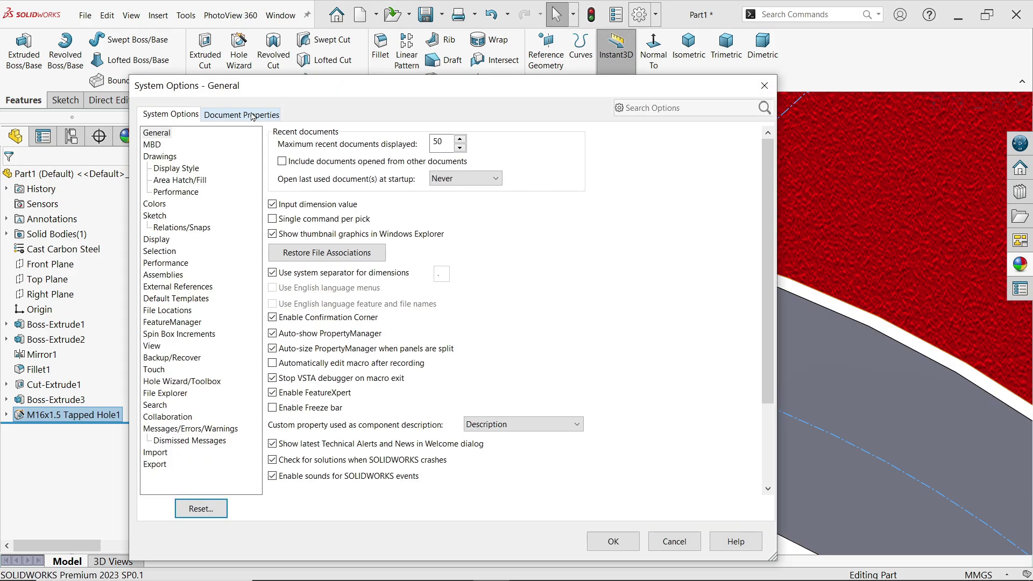
pyautogui.click(263, 114)
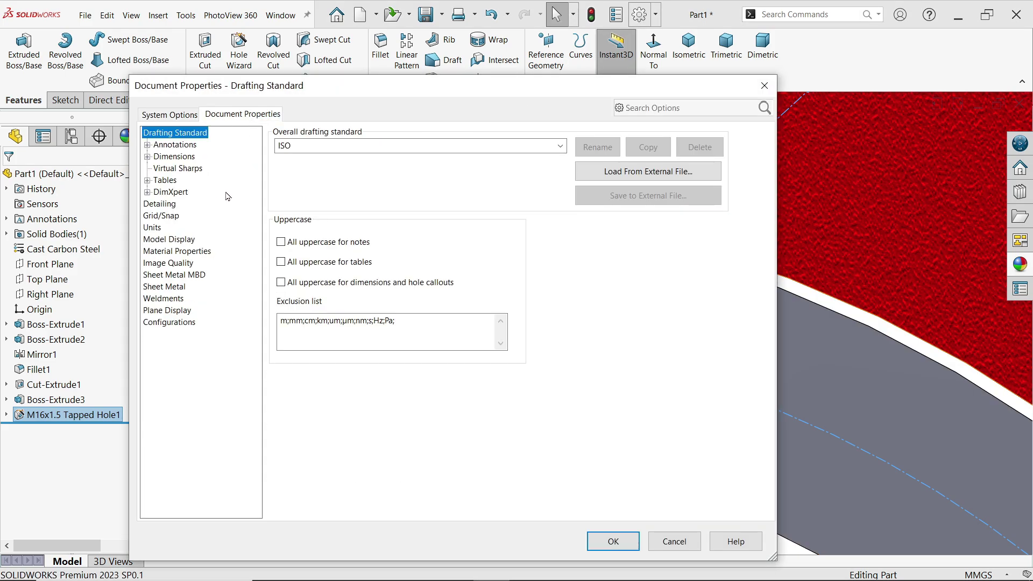
pyautogui.click(162, 204)
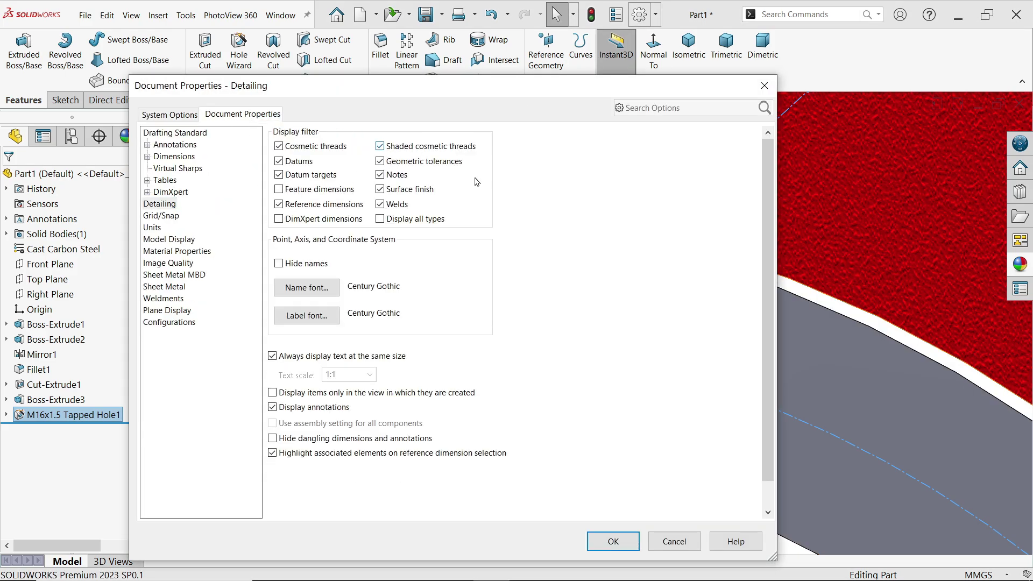
pyautogui.click(607, 542)
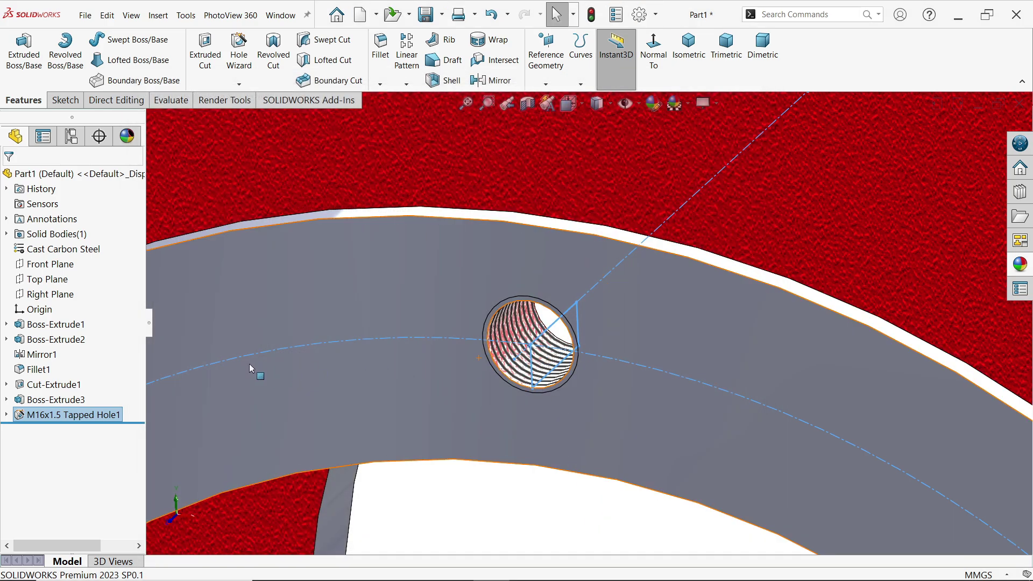
# Circular-pattern the M16x1.5 tapped hole about the ring's outer circular edge, with 8 instances equally spaced over 360 degrees.
pyautogui.click(406, 84)
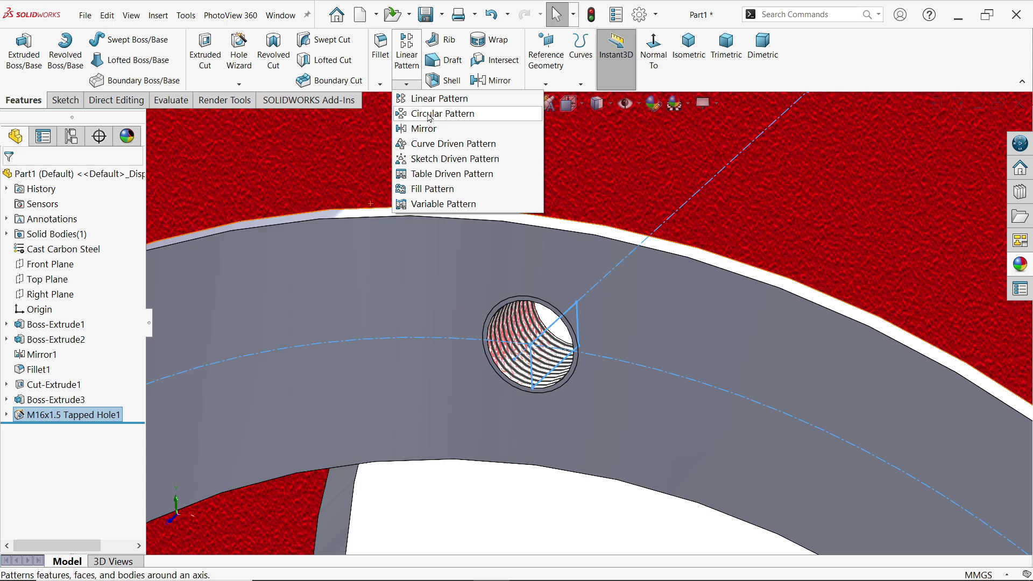
pyautogui.click(429, 115)
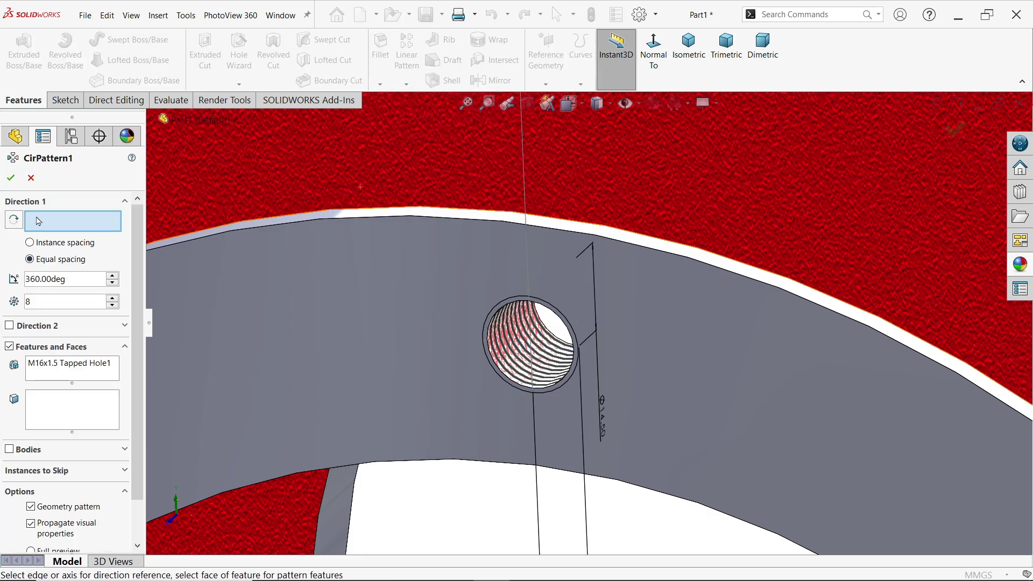
pyautogui.click(460, 218)
pyautogui.scroll(10, 580, 367)
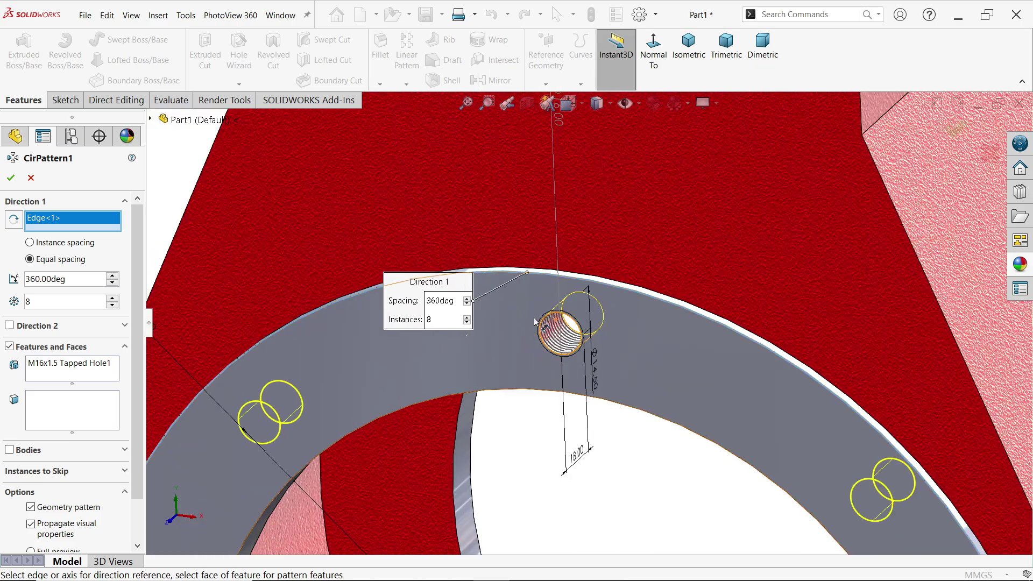
pyautogui.press('f')
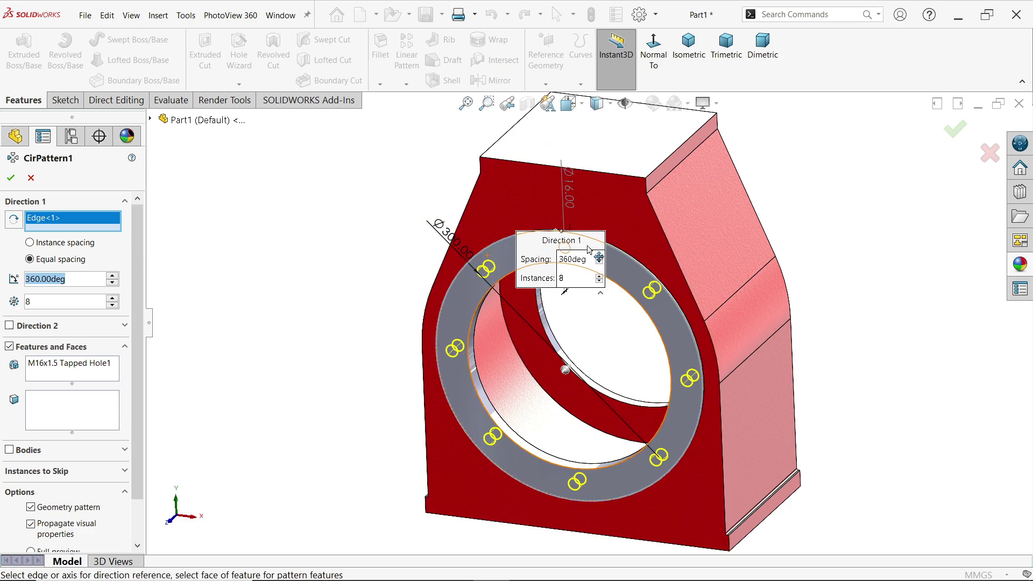
pyautogui.press('Tab')
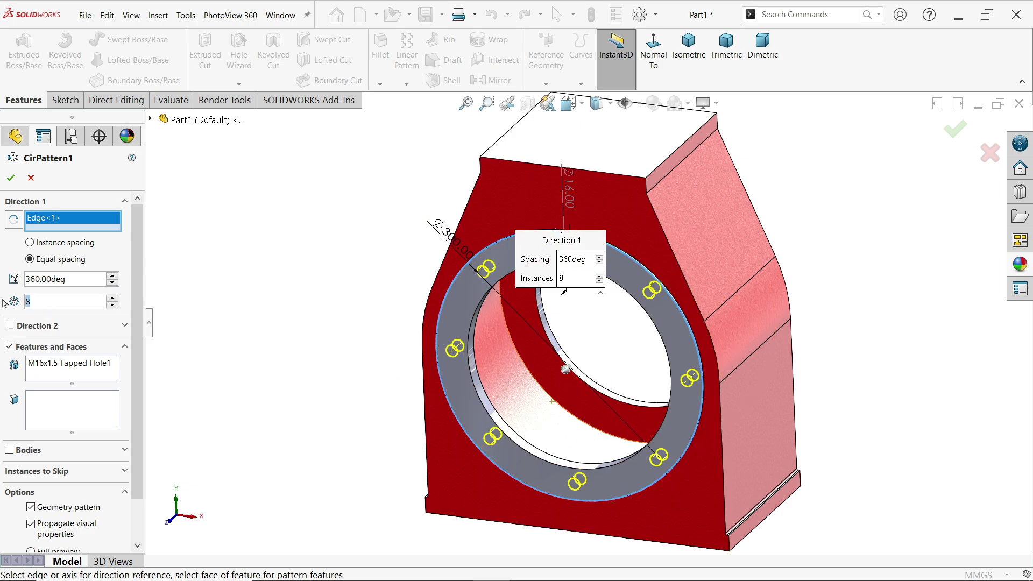
pyautogui.click(48, 370)
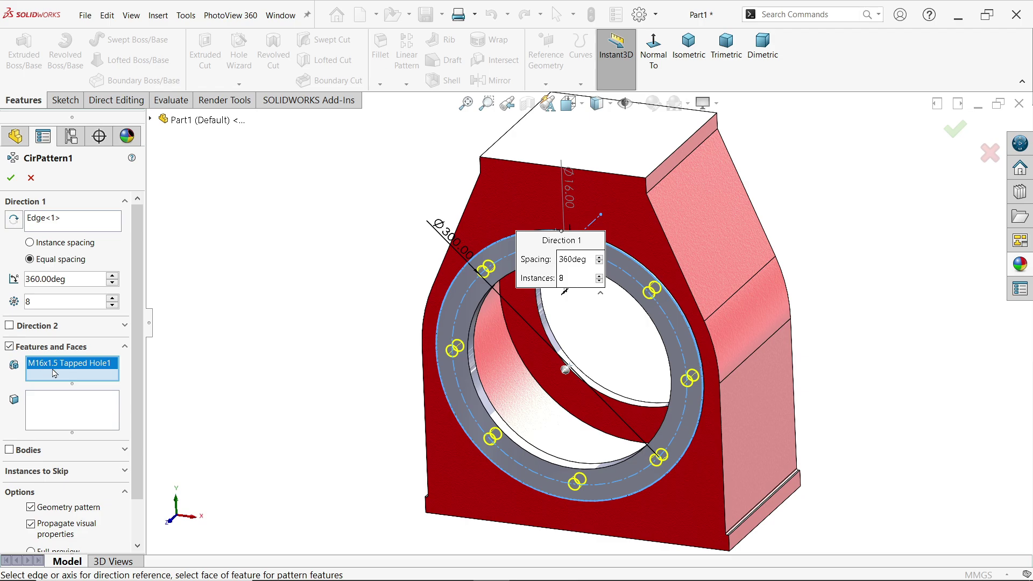
pyautogui.click(12, 179)
# Apply the default grey color appearance to the tapped hole and its circular pattern.
pyautogui.scroll(-5, 596, 310)
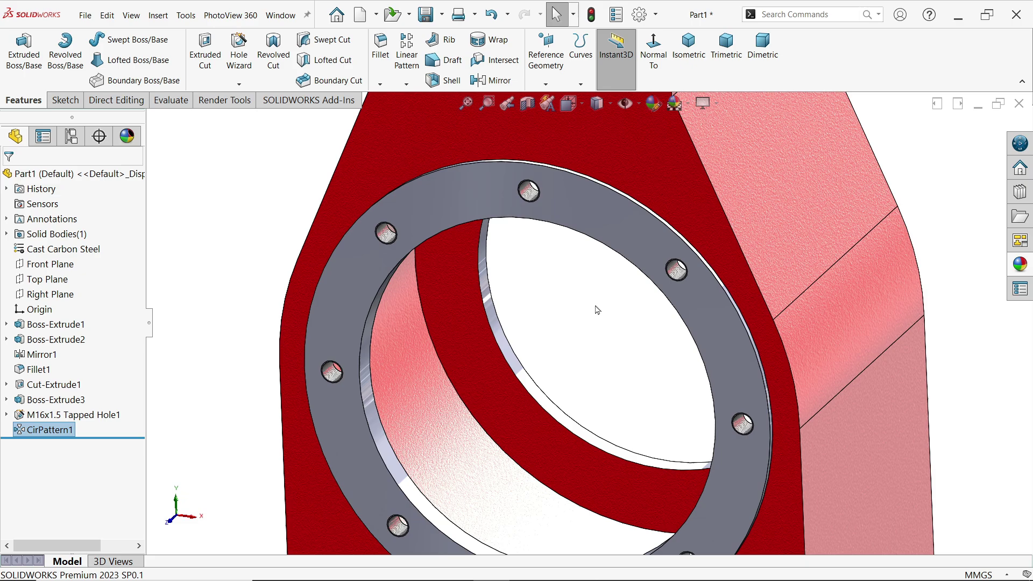
pyautogui.click(71, 415)
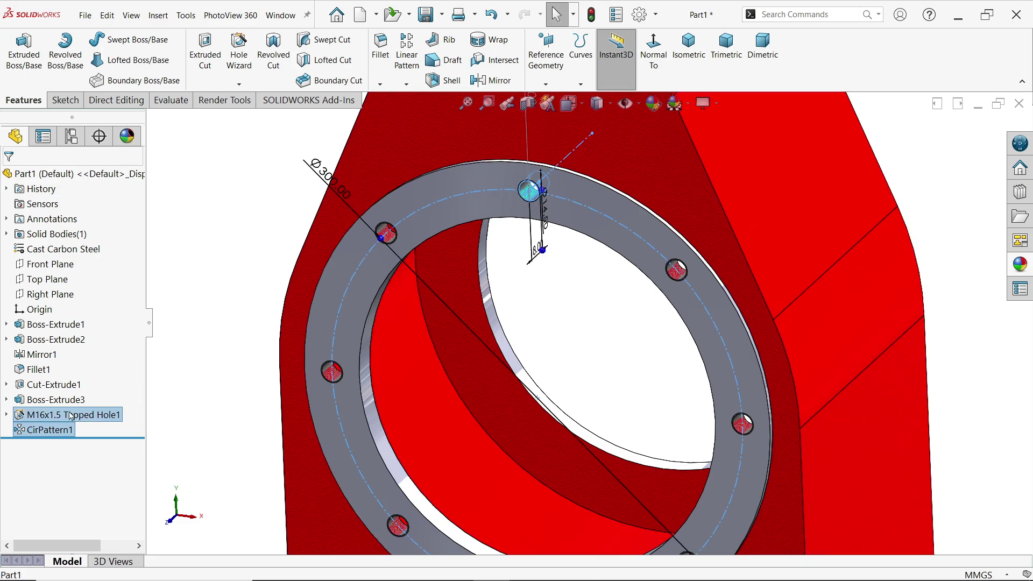
pyautogui.click(1020, 266)
pyautogui.doubleClick(879, 316)
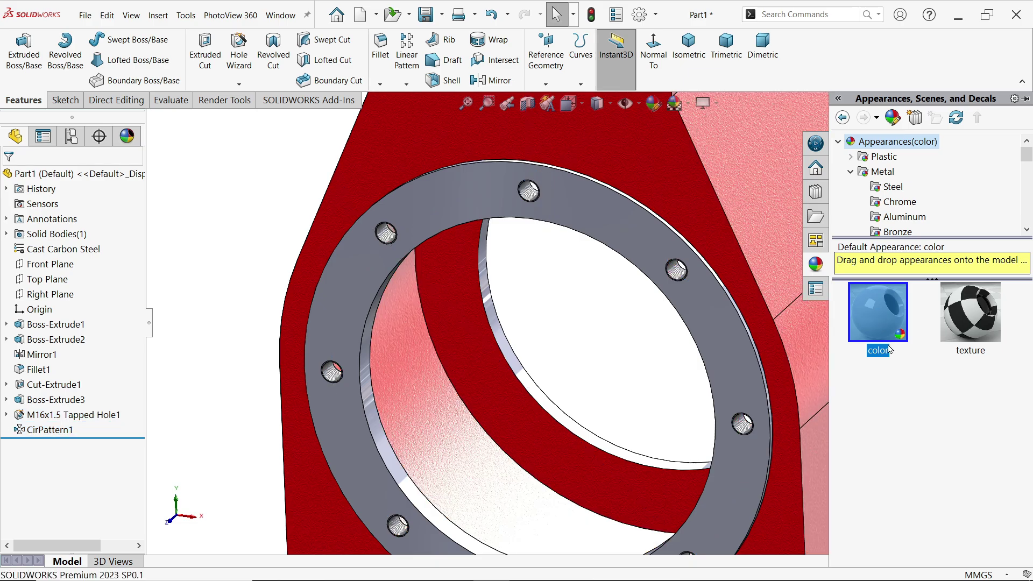
pyautogui.click(923, 421)
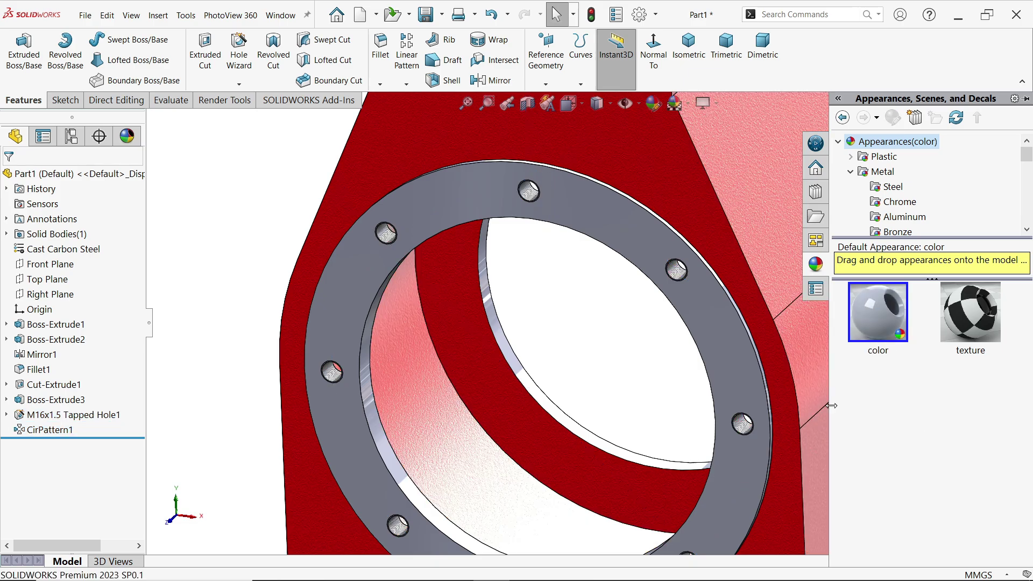
# Mirror the front ring boss, the M16x1.5 tapped hole and its circular pattern about the Front Plane.
pyautogui.scroll(3, 462, 156)
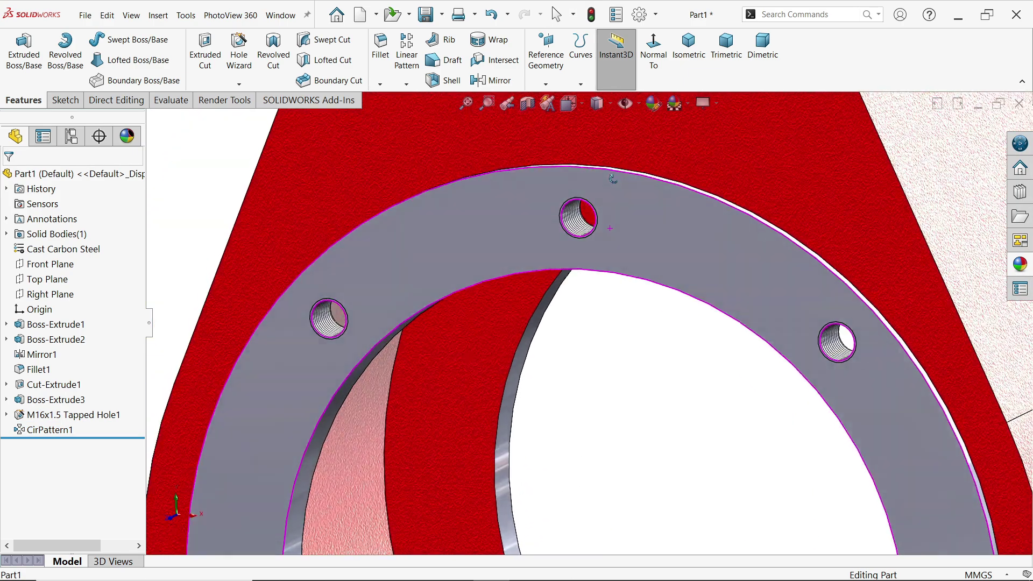
pyautogui.scroll(-5, 633, 328)
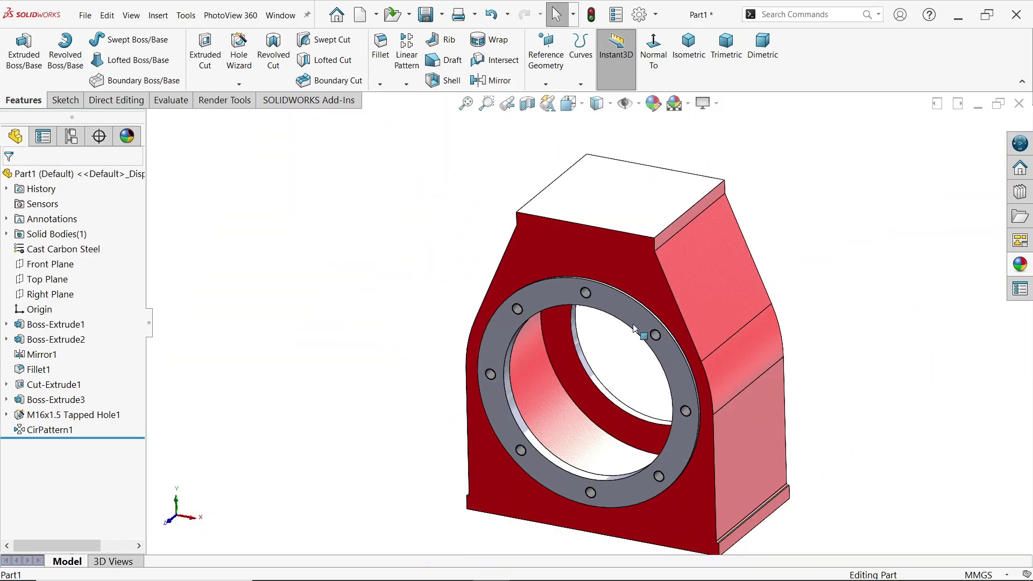
pyautogui.scroll(1, 633, 336)
pyautogui.scroll(-1, 638, 395)
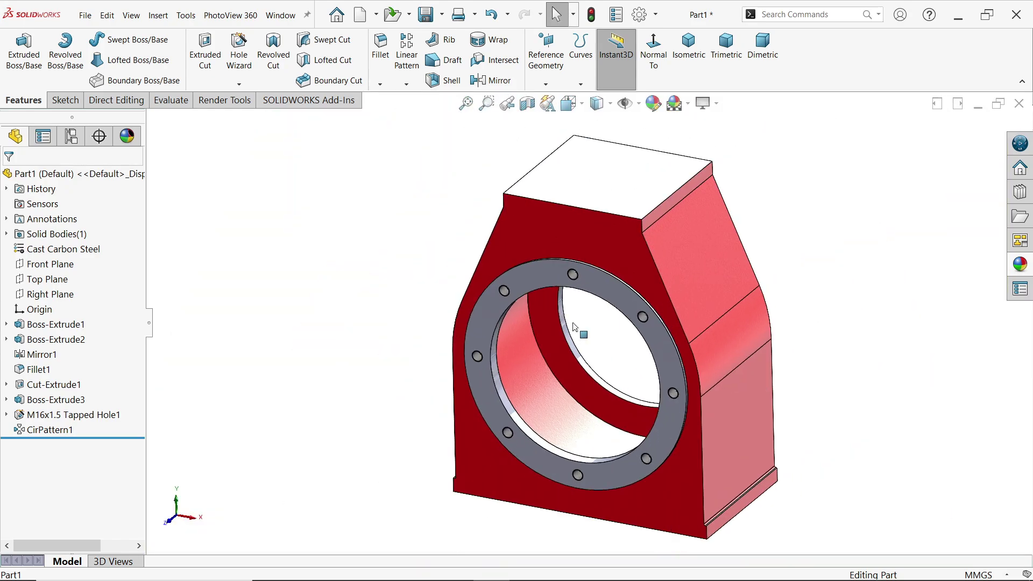
pyautogui.click(496, 80)
pyautogui.click(151, 120)
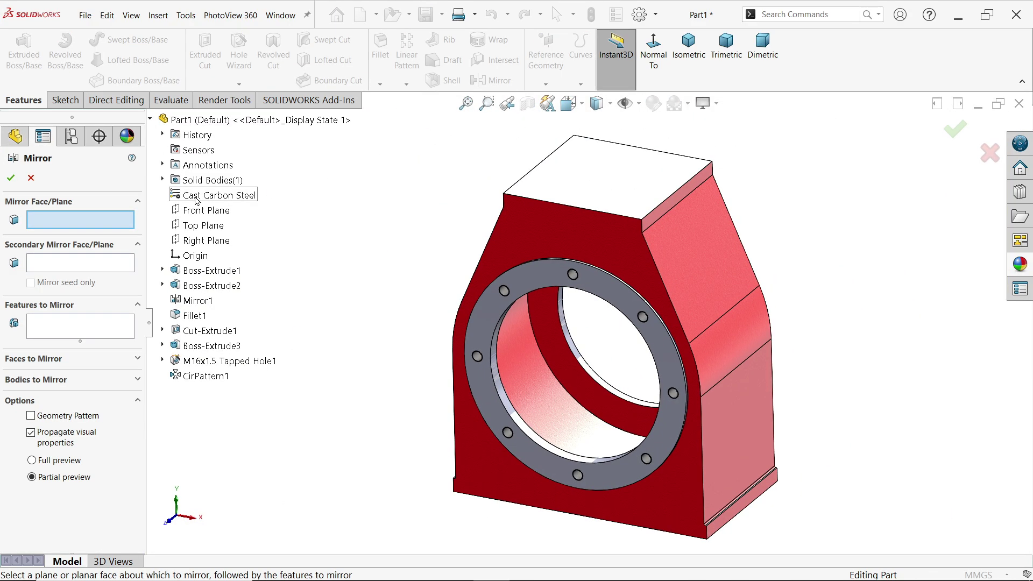
pyautogui.click(206, 210)
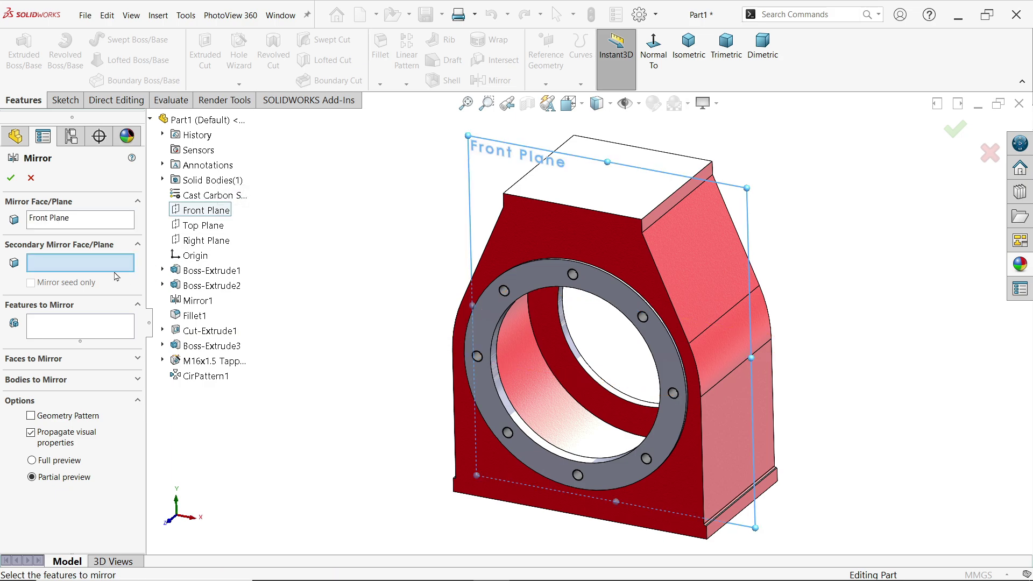
pyautogui.click(81, 323)
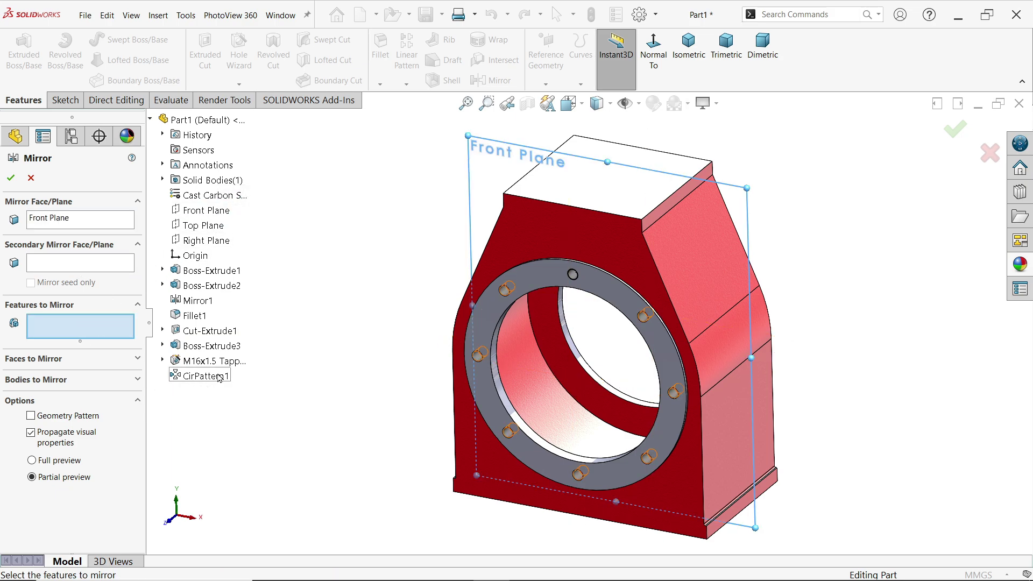
pyautogui.click(201, 360)
pyautogui.click(186, 349)
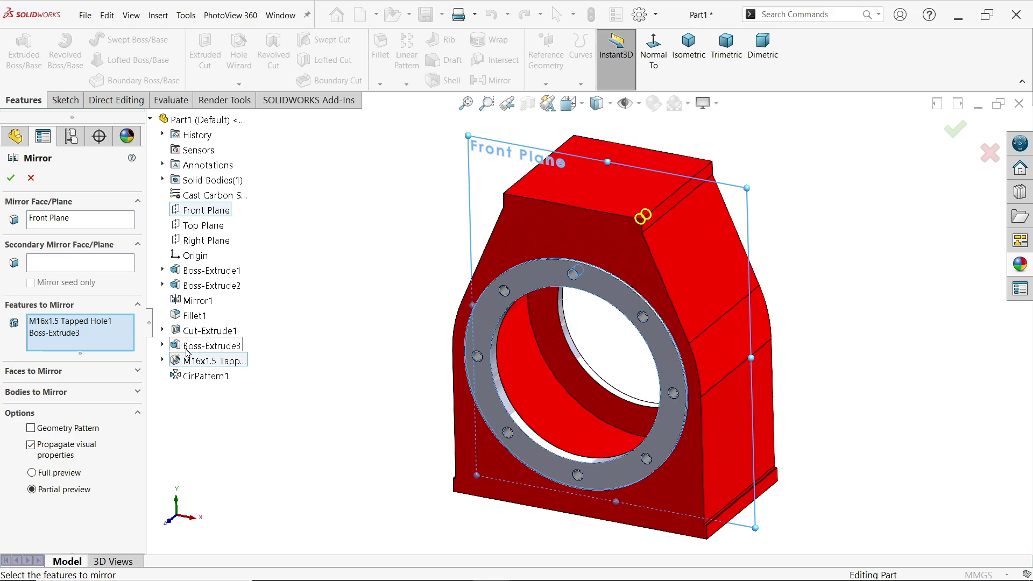
pyautogui.click(204, 376)
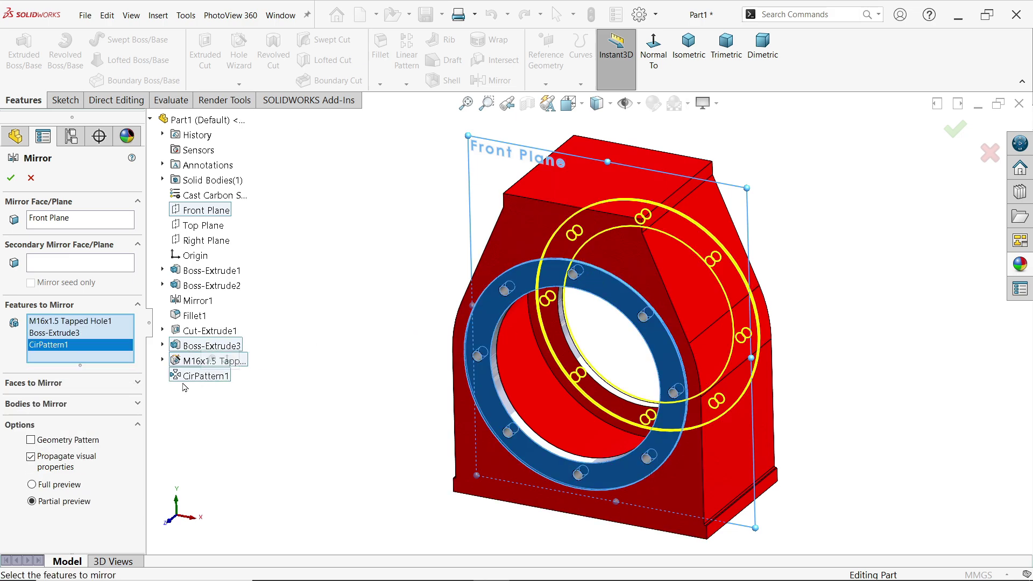
pyautogui.click(10, 178)
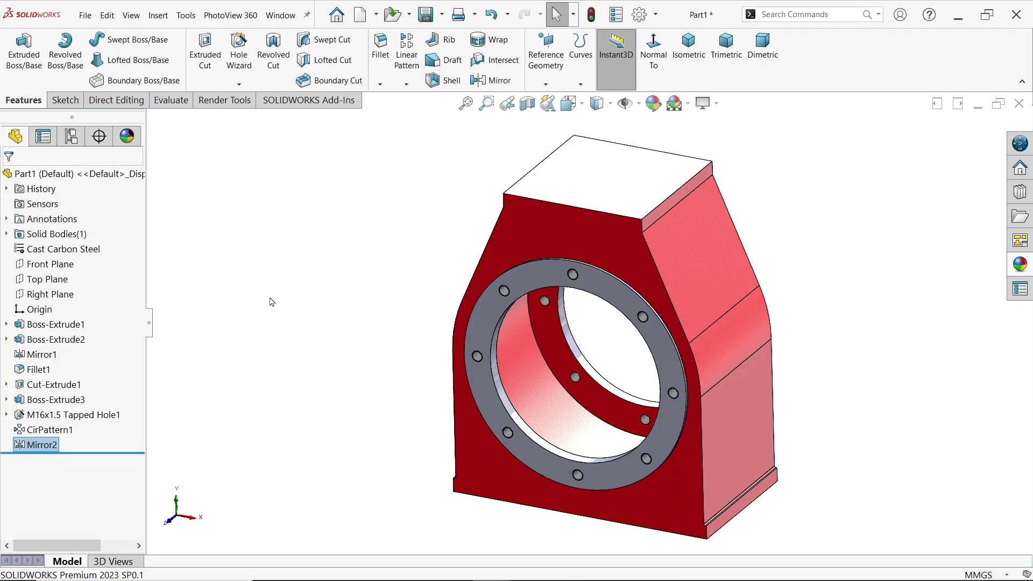
# Check the mirrored ring and holes, and consult the compressor body drawing image for the top opening's diameters and depths.
pyautogui.moveTo(269, 299)
pyautogui.mouseDown(button='middle')
pyautogui.moveTo(285, 267)
pyautogui.moveTo(184, 303)
pyautogui.moveTo(214, 320)
pyautogui.moveTo(280, 310)
pyautogui.mouseUp(button='middle')
pyautogui.scroll(-5, 482, 285)
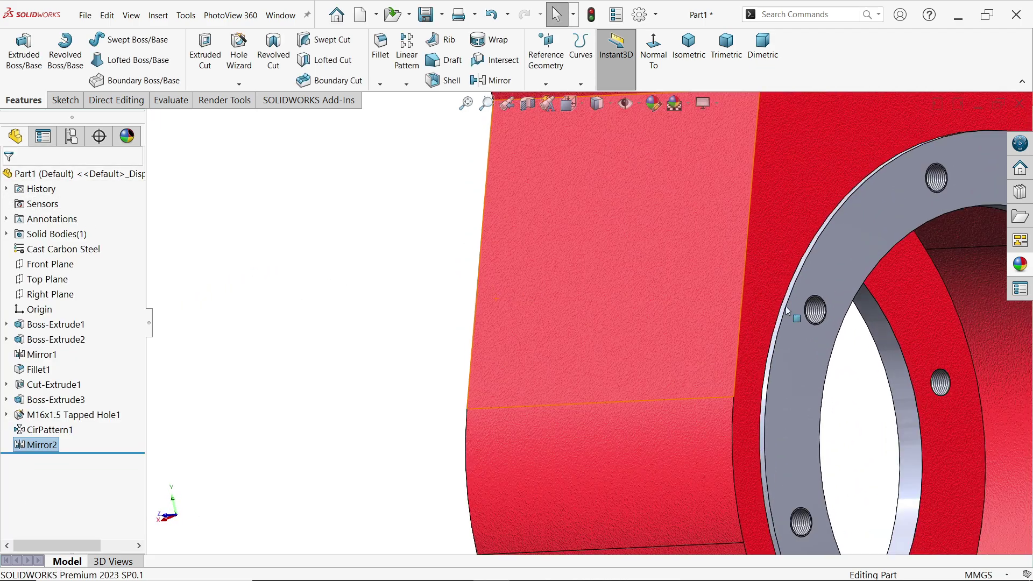
pyautogui.press('f')
pyautogui.moveTo(777, 313); pyautogui.dragTo(791, 363, button='middle')
pyautogui.scroll(-5, 729, 369)
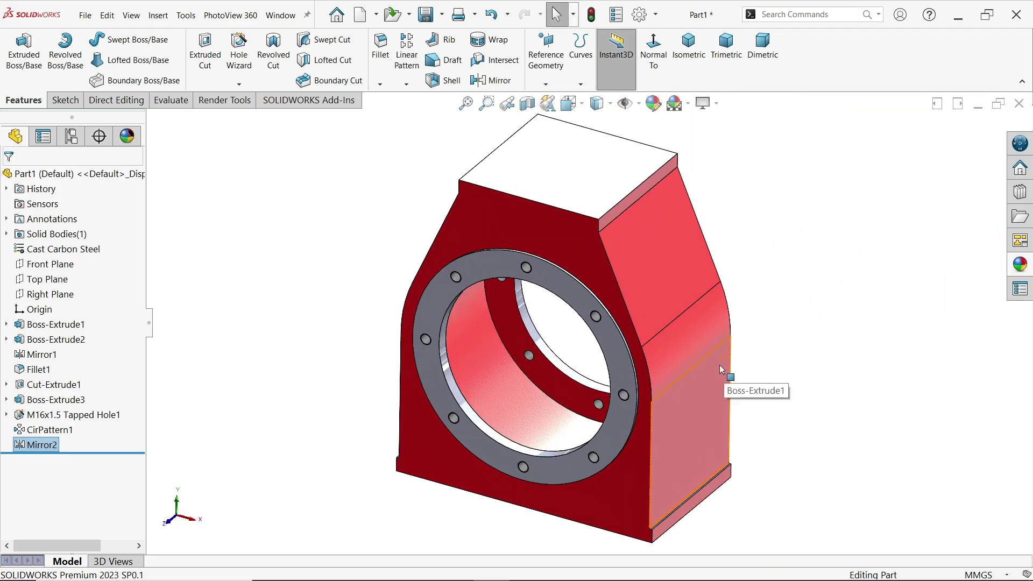
pyautogui.hotkey('alt', 'Tab')
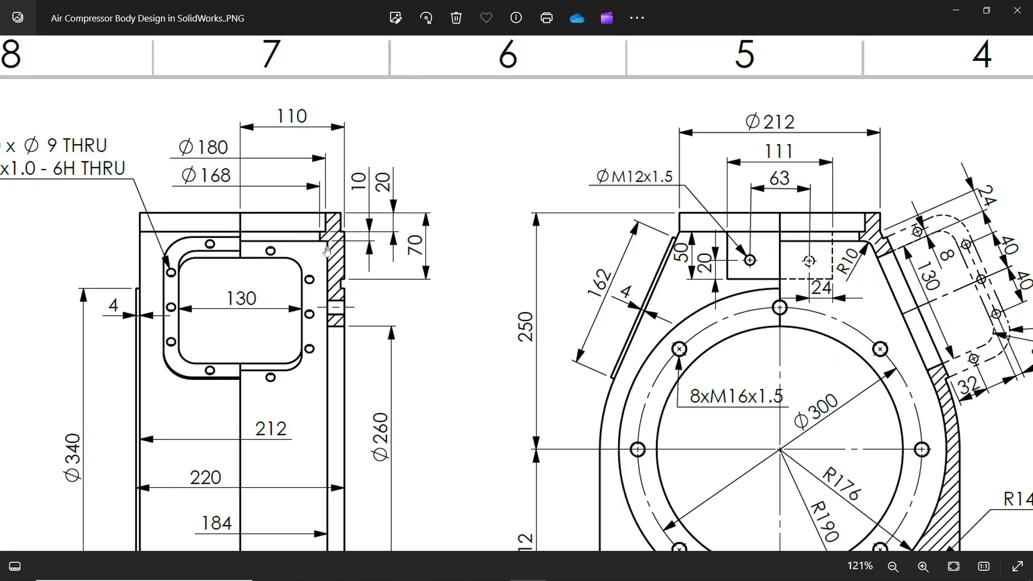
pyautogui.scroll(3, 773, 240)
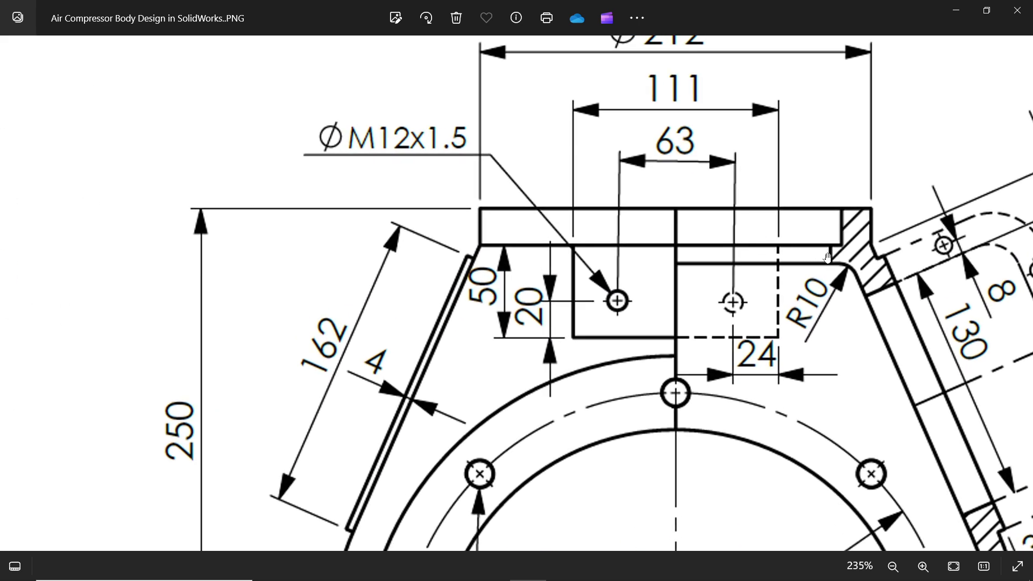
pyautogui.moveTo(675, 242); pyautogui.dragTo(848, 244)
pyautogui.moveTo(285, 192)
pyautogui.mouseDown()
pyautogui.moveTo(645, 210)
pyautogui.moveTo(569, 187)
pyautogui.mouseUp()
pyautogui.moveTo(628, 166)
pyautogui.mouseDown()
pyautogui.moveTo(661, 203)
pyautogui.moveTo(643, 222)
pyautogui.mouseUp()
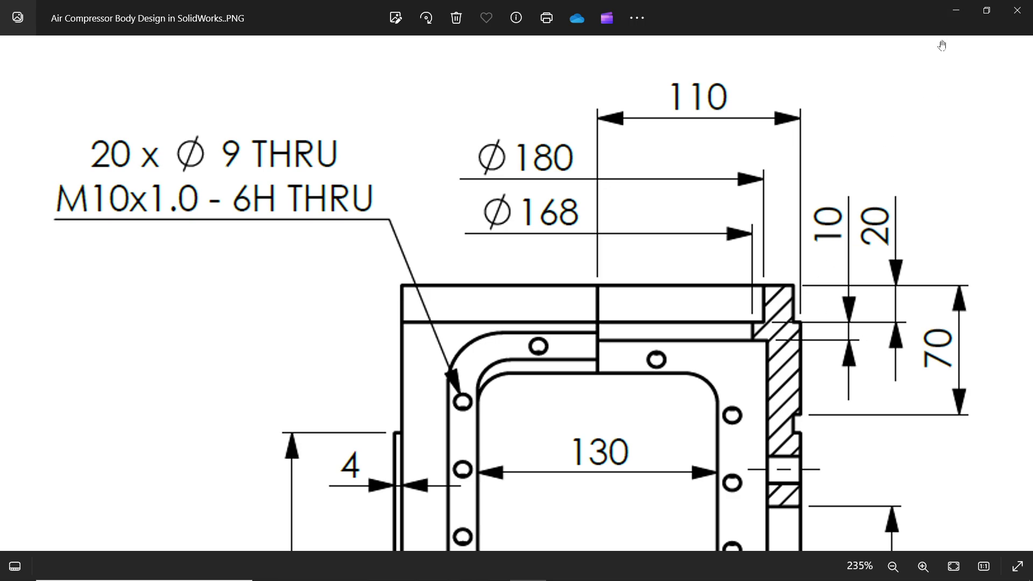
pyautogui.click(963, 7)
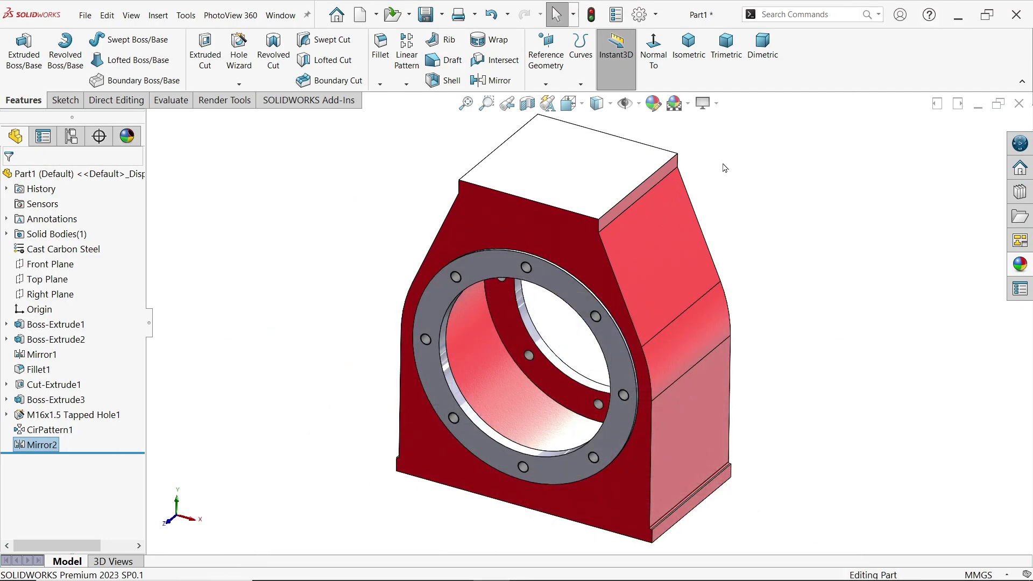
# Sketch a circle 212 mm in diameter, centred on the origin, on the body's flat top face.
pyautogui.click(607, 170)
pyautogui.click(643, 141)
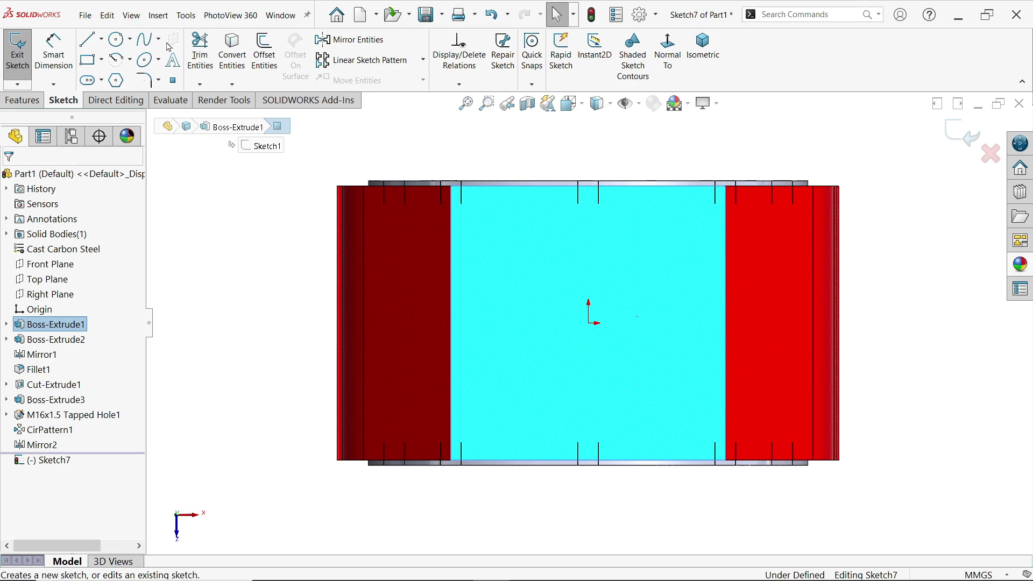
pyautogui.click(118, 46)
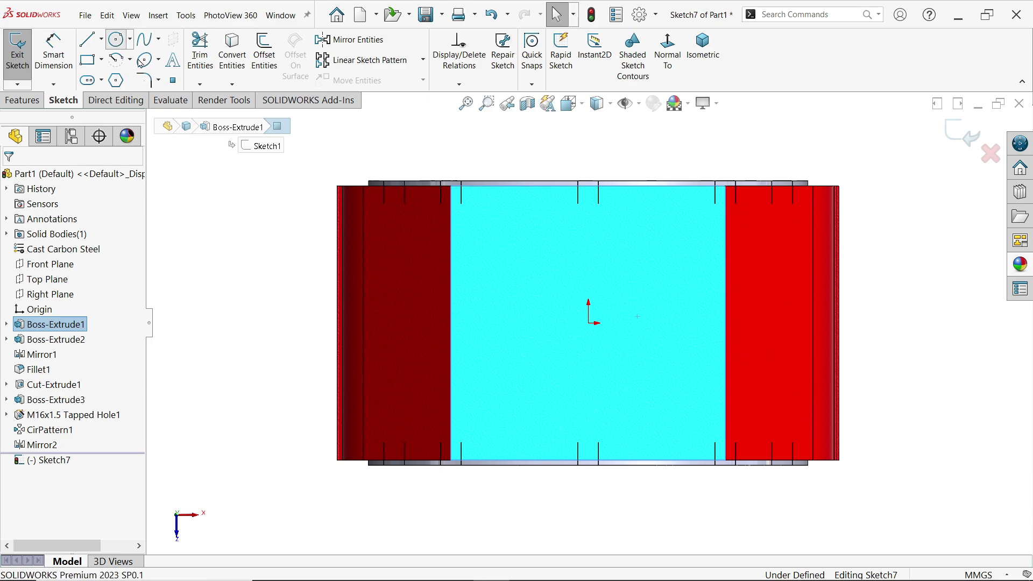
pyautogui.click(589, 324)
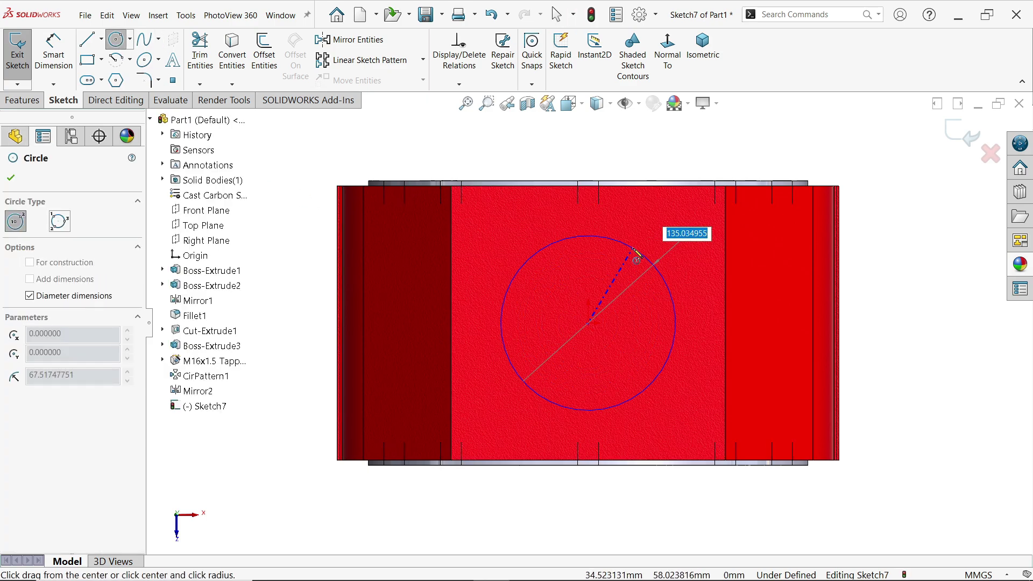
pyautogui.write('212')
pyautogui.press('Return')
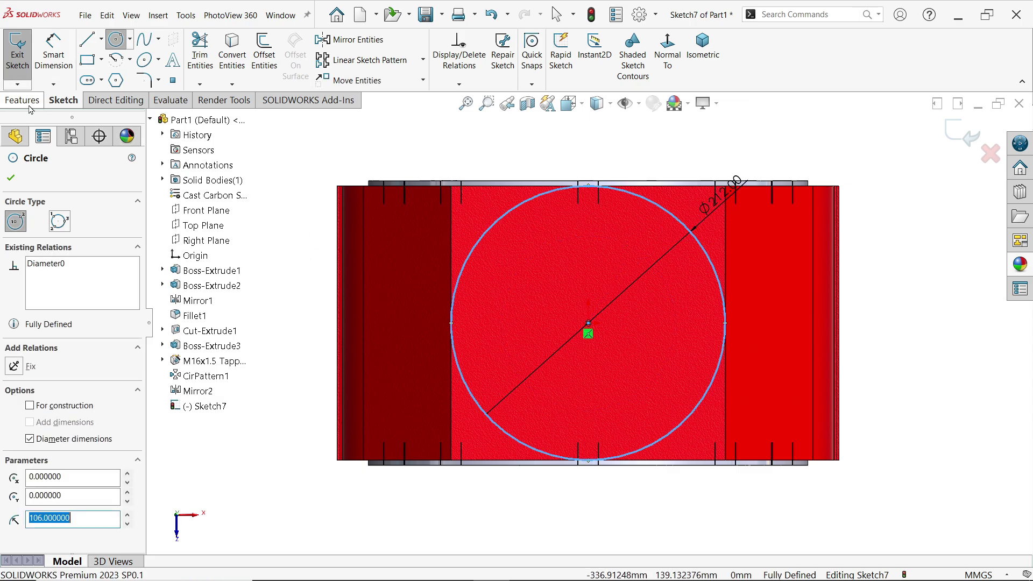
pyautogui.press('Escape')
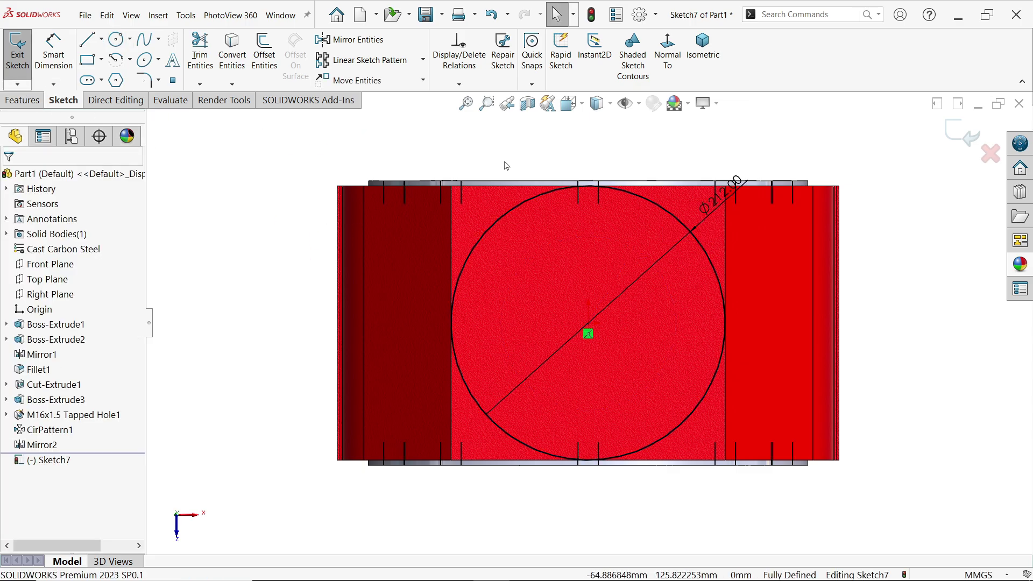
# Cut away the material outside the 212 mm circle to a blind depth of 20 mm, flipping the side to cut.
pyautogui.click(23, 100)
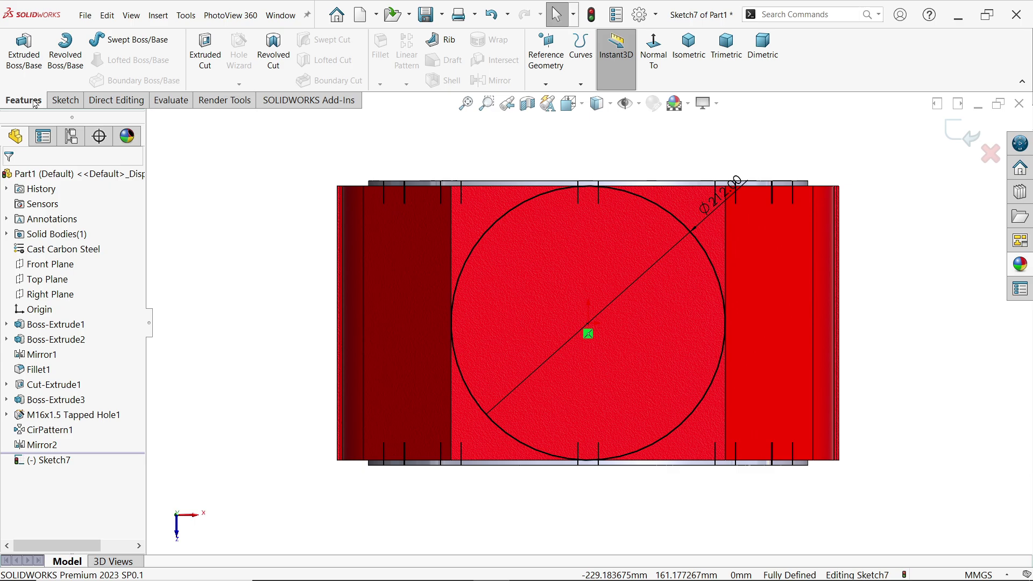
pyautogui.click(205, 54)
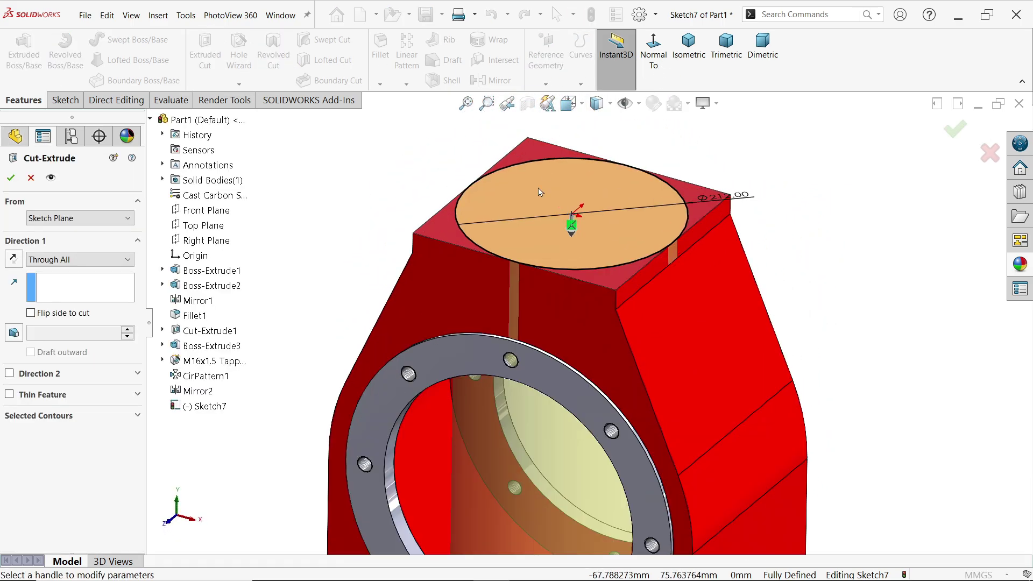
pyautogui.click(46, 260)
pyautogui.click(56, 272)
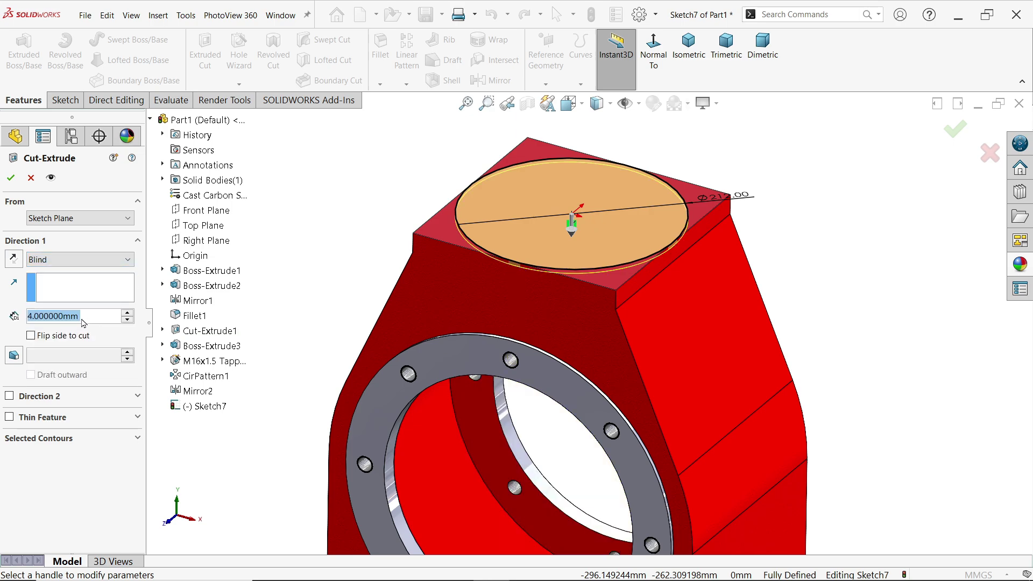
pyautogui.write('20')
pyautogui.press('Return')
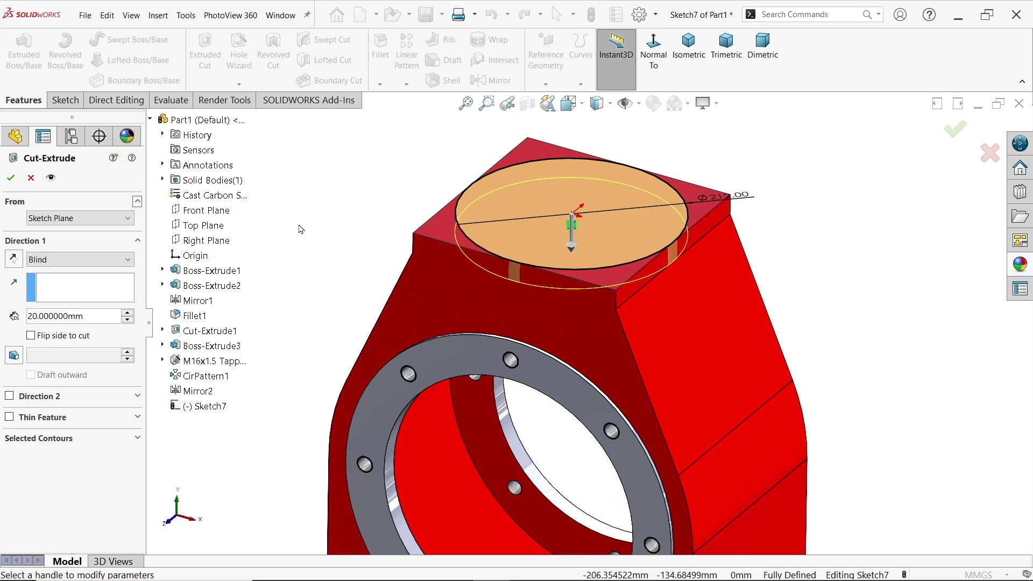
pyautogui.click(52, 337)
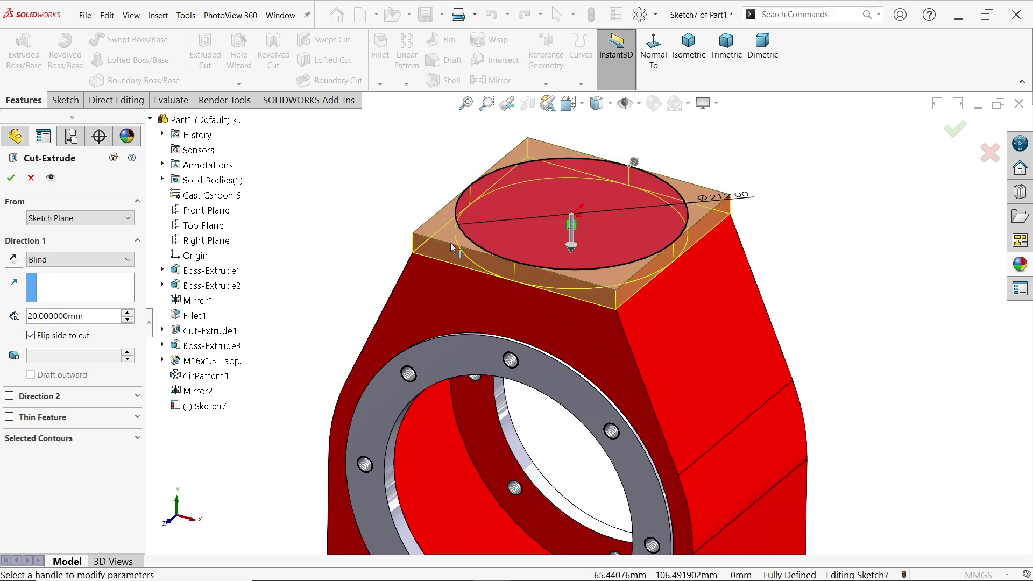
pyautogui.click(11, 178)
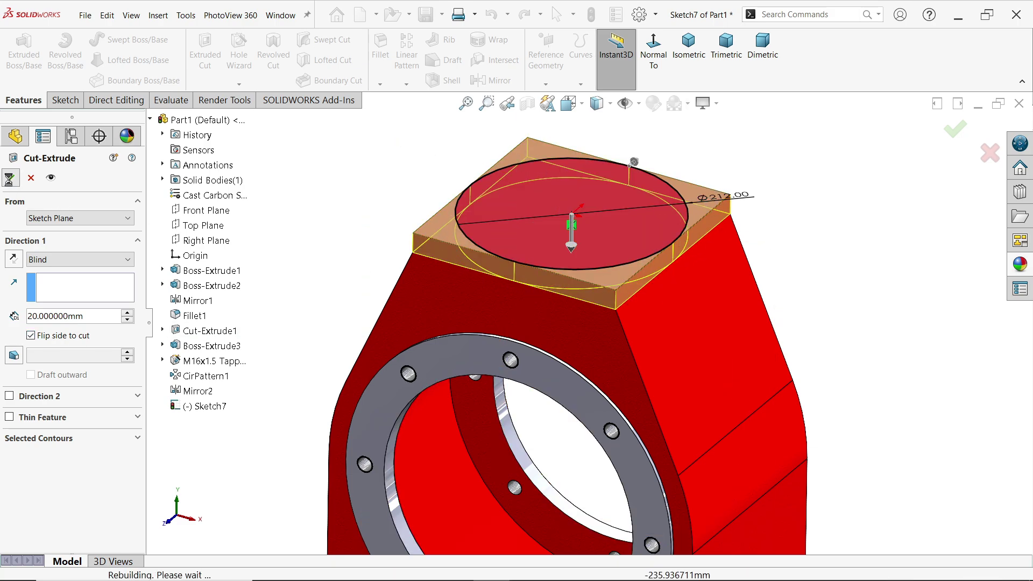
# Sketch a concentric circle 180 mm in diameter on the top face of the round collar.
pyautogui.moveTo(355, 203)
pyautogui.mouseDown(button='middle')
pyautogui.moveTo(524, 335)
pyautogui.moveTo(560, 215)
pyautogui.mouseUp(button='middle')
pyautogui.scroll(-5, 560, 215)
pyautogui.click(571, 214)
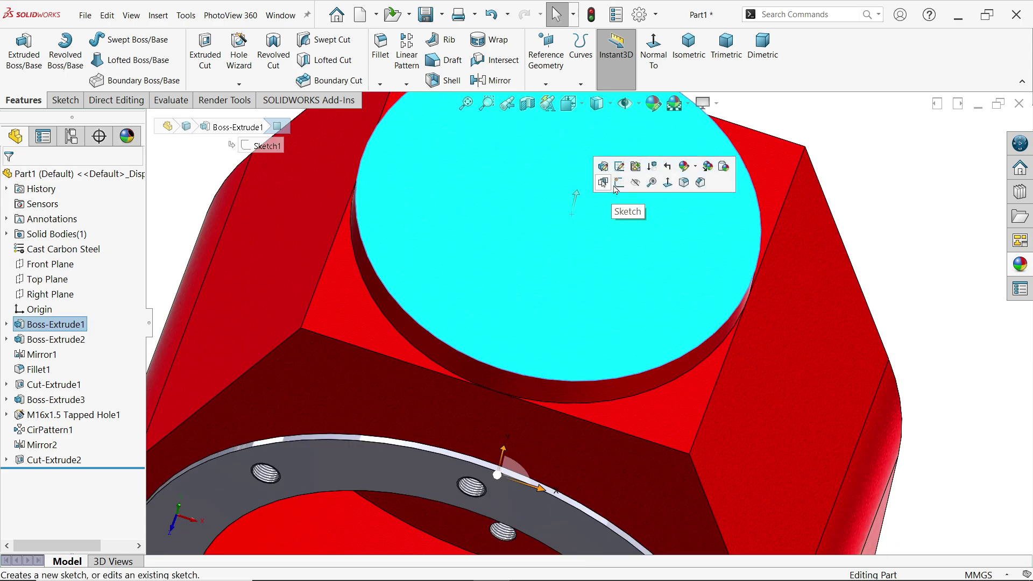
pyautogui.click(616, 188)
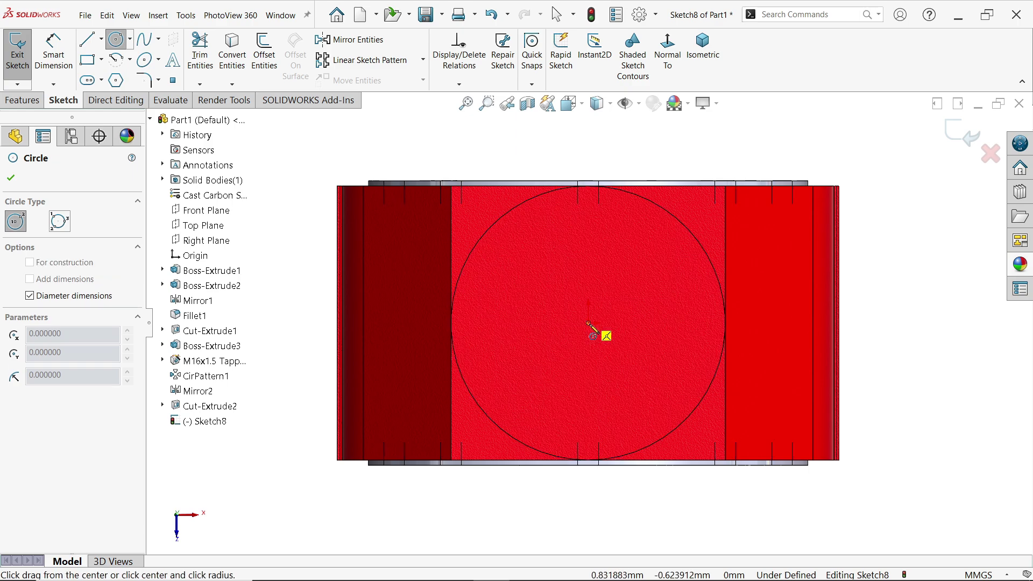
pyautogui.click(588, 322)
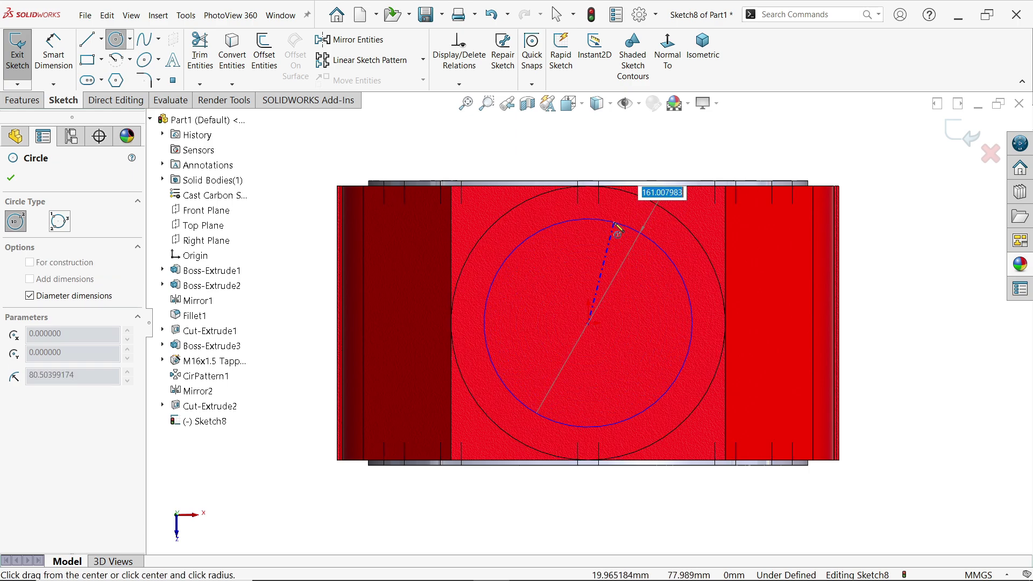
pyautogui.write('180')
pyautogui.press('Return')
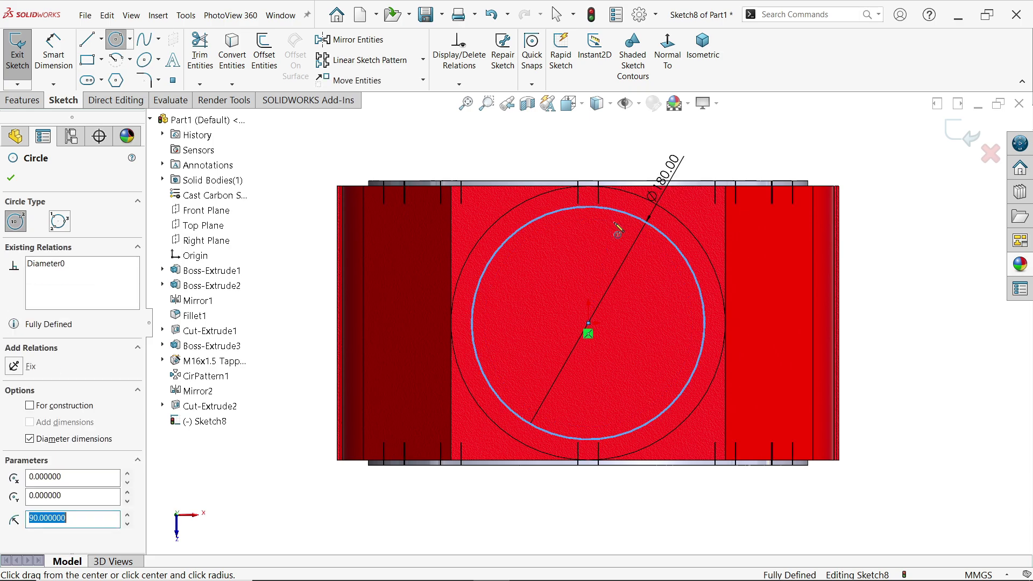
# Cut the 180 mm circle into the round collar to a blind depth of 20 mm.
pyautogui.click(22, 102)
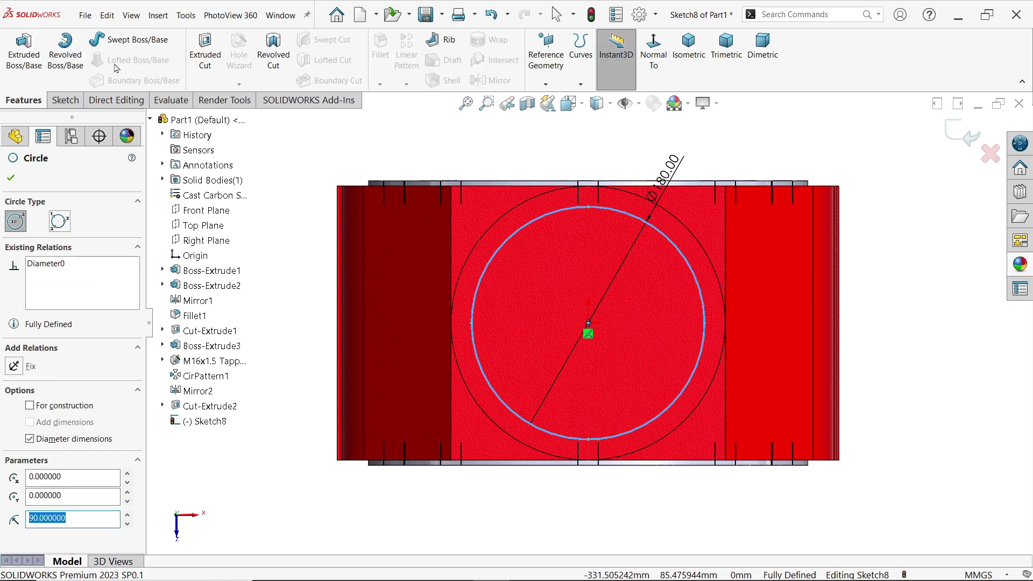
pyautogui.click(205, 54)
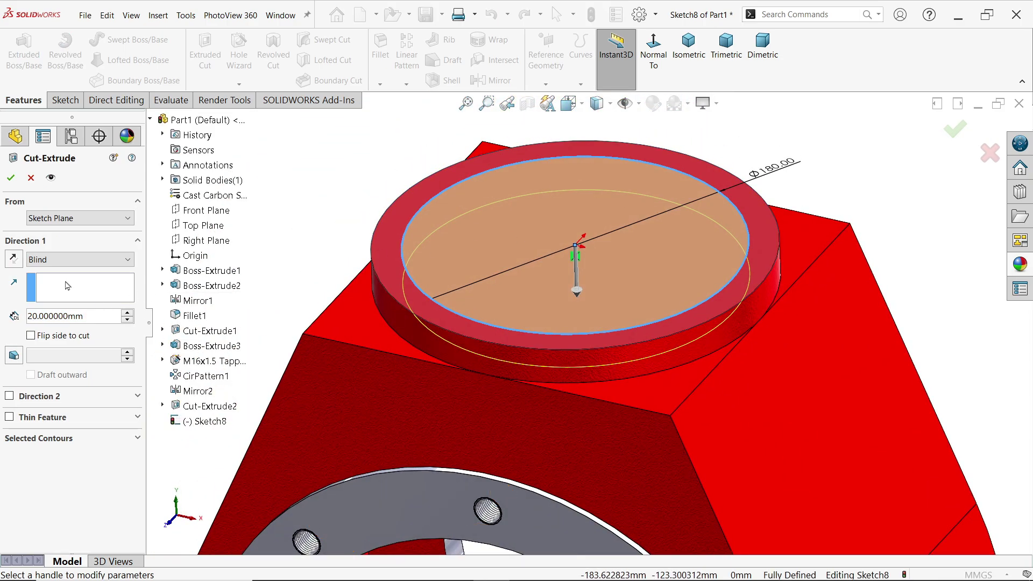
pyautogui.click(10, 179)
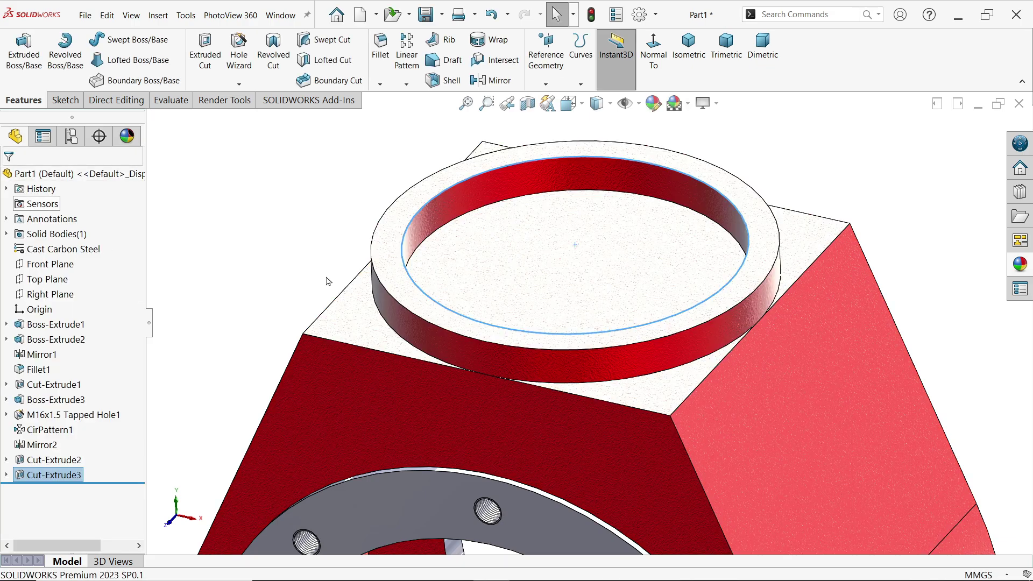
# Open a new sketch on the circular floor of the 180 mm recess.
pyautogui.click(634, 253)
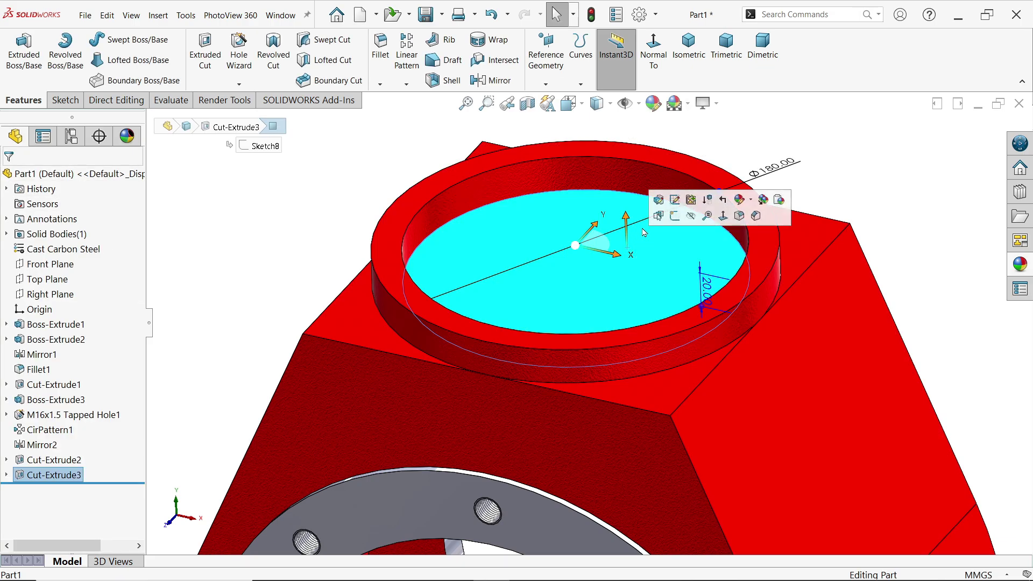
pyautogui.click(675, 216)
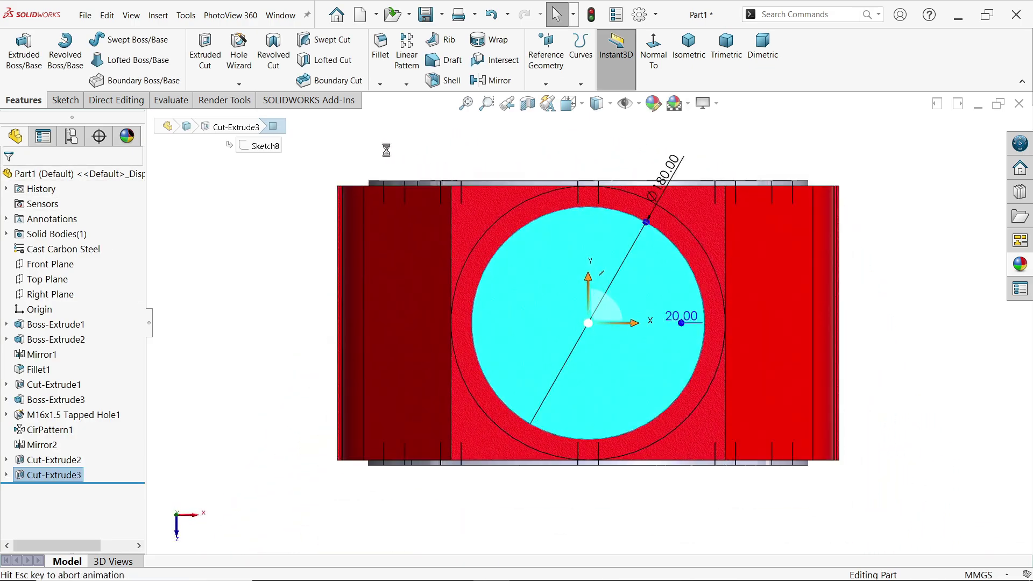
pyautogui.click(116, 40)
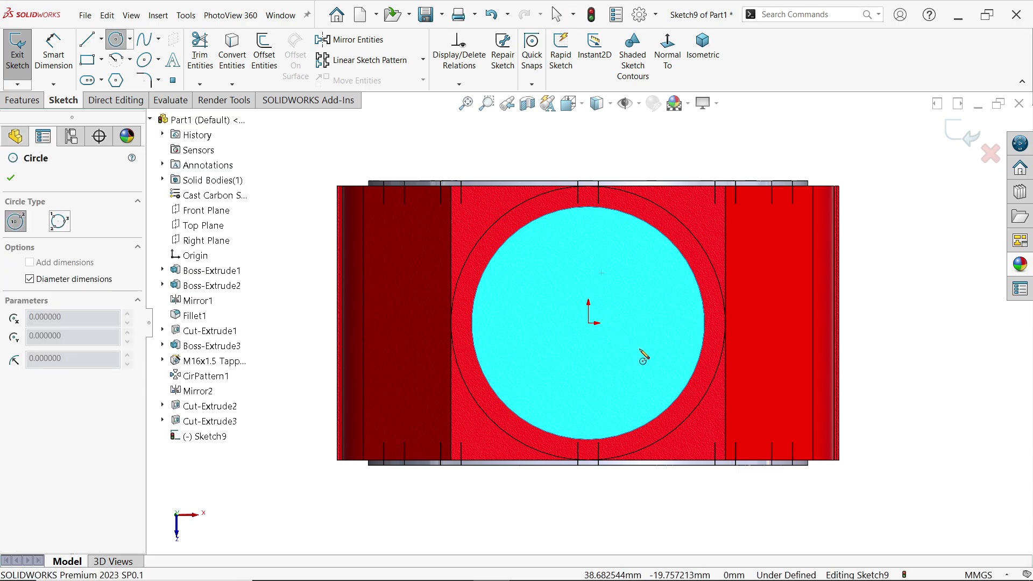
pyautogui.click(588, 322)
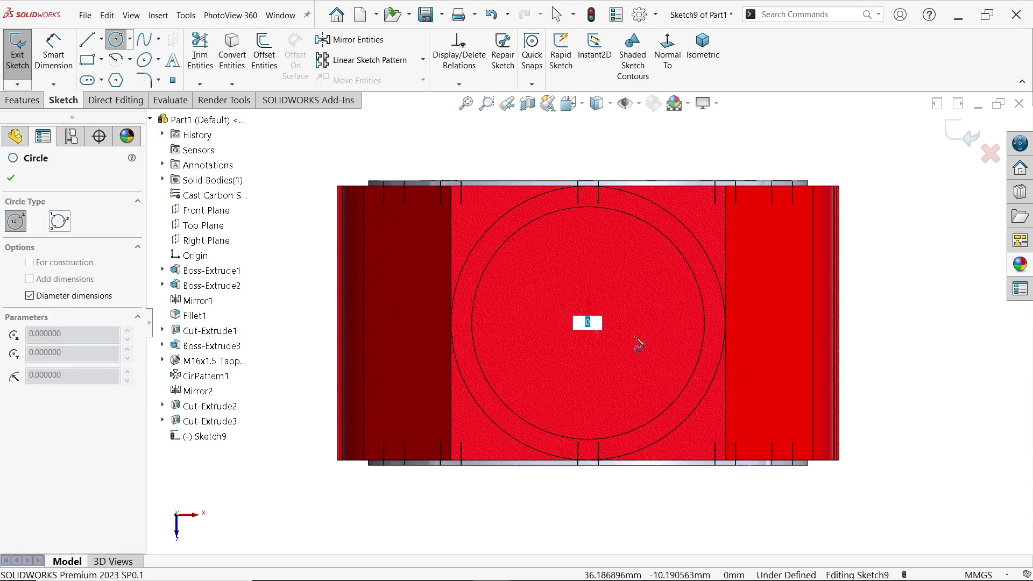
pyautogui.press('Escape')
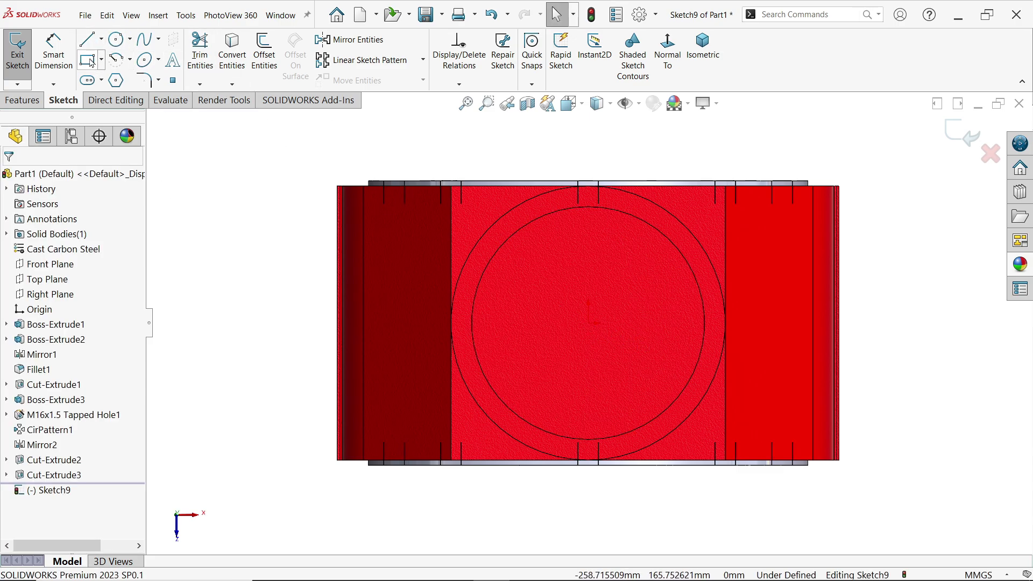
# Draw a circle 168 mm in diameter, centred on the origin, on the recess floor.
pyautogui.click(119, 44)
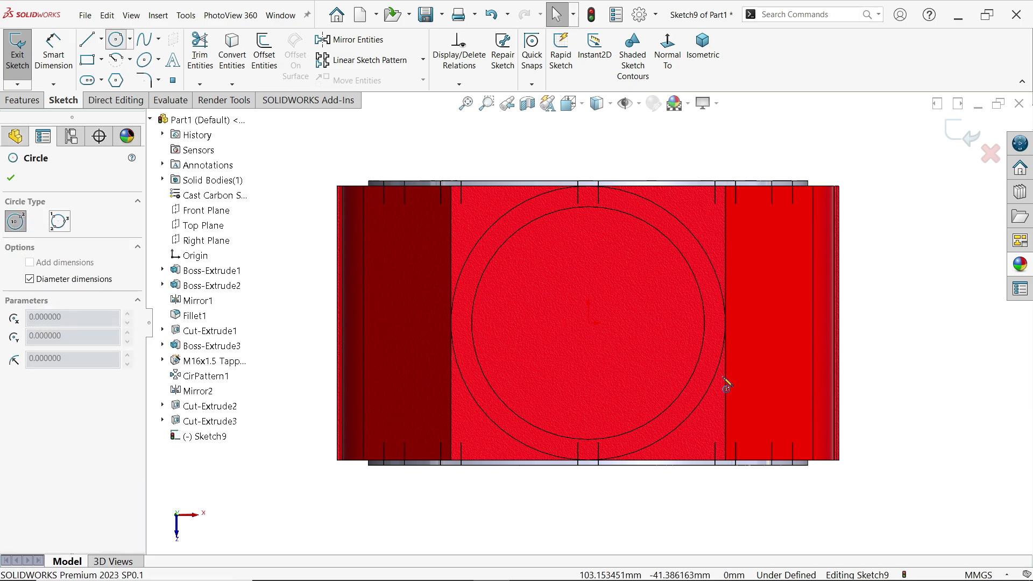
pyautogui.click(589, 323)
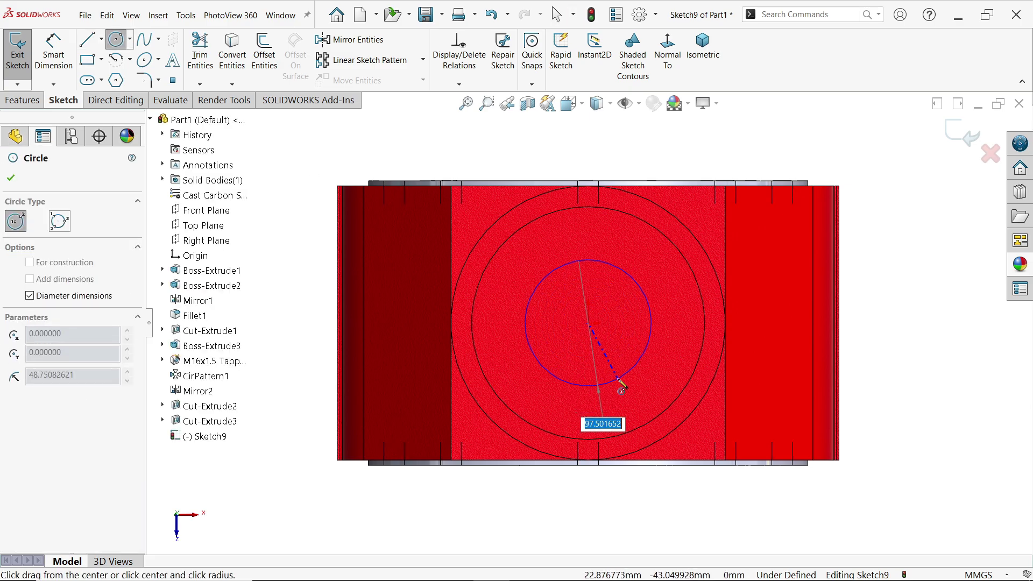
pyautogui.write('168')
pyautogui.press('Return')
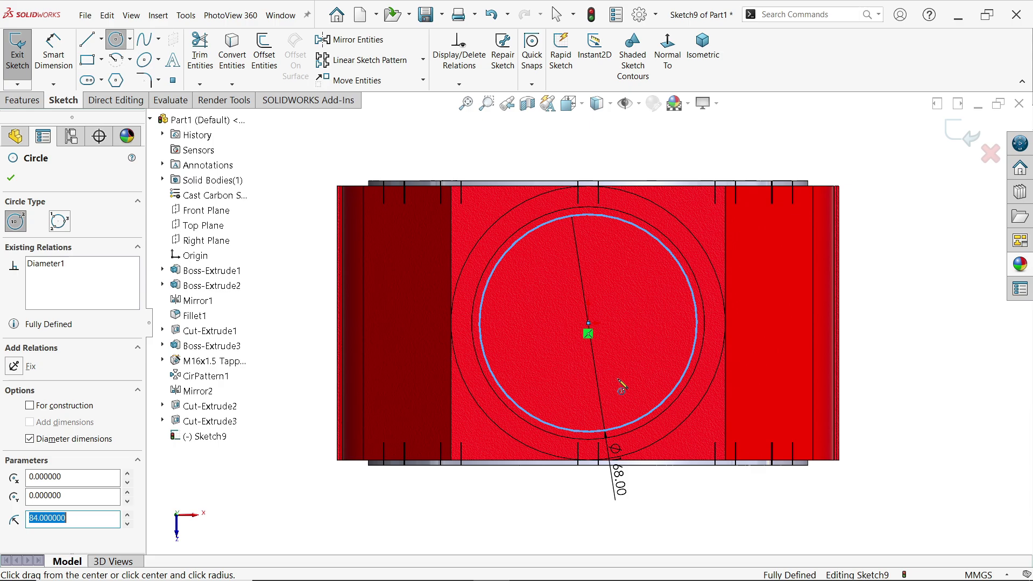
pyautogui.press('Escape')
# Cut the 168 mm circle from the recess floor into the body's cavity with the Up To Next end condition.
pyautogui.scroll(2, 876, 338)
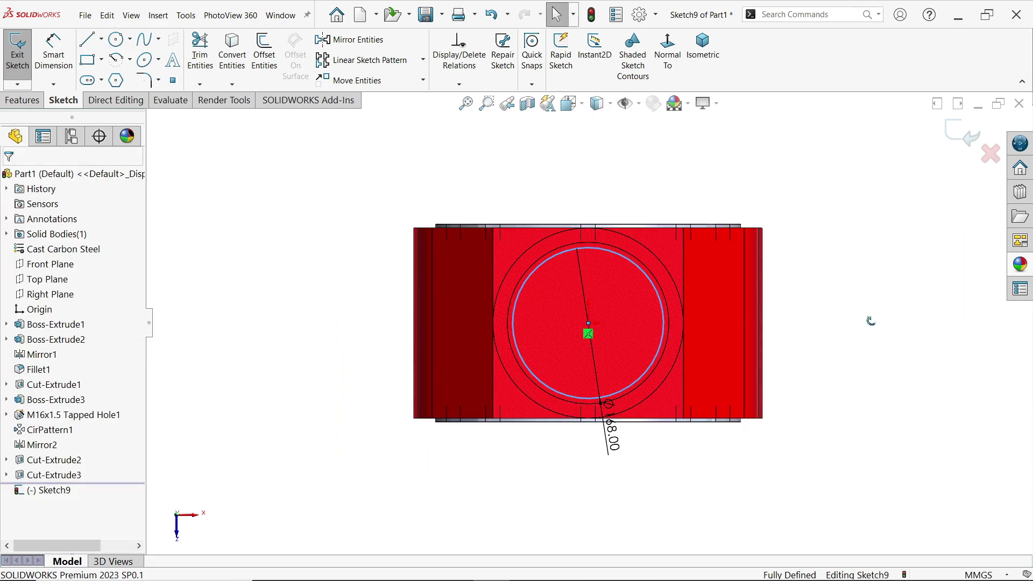
pyautogui.moveTo(869, 321); pyautogui.dragTo(865, 256, button='middle')
pyautogui.click(22, 100)
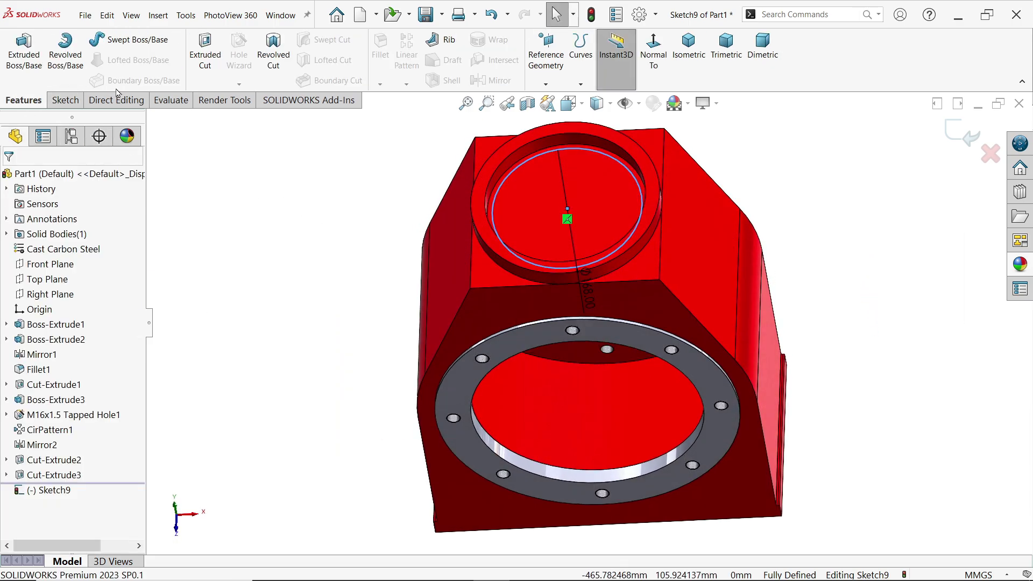
pyautogui.click(209, 59)
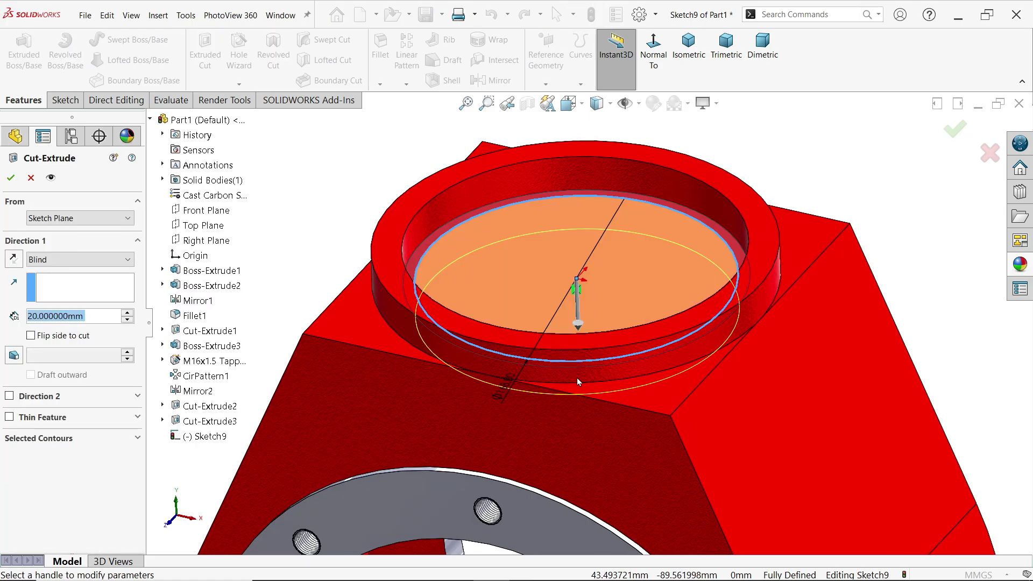
pyautogui.scroll(-2, 582, 347)
pyautogui.moveTo(608, 417); pyautogui.dragTo(627, 240, button='middle')
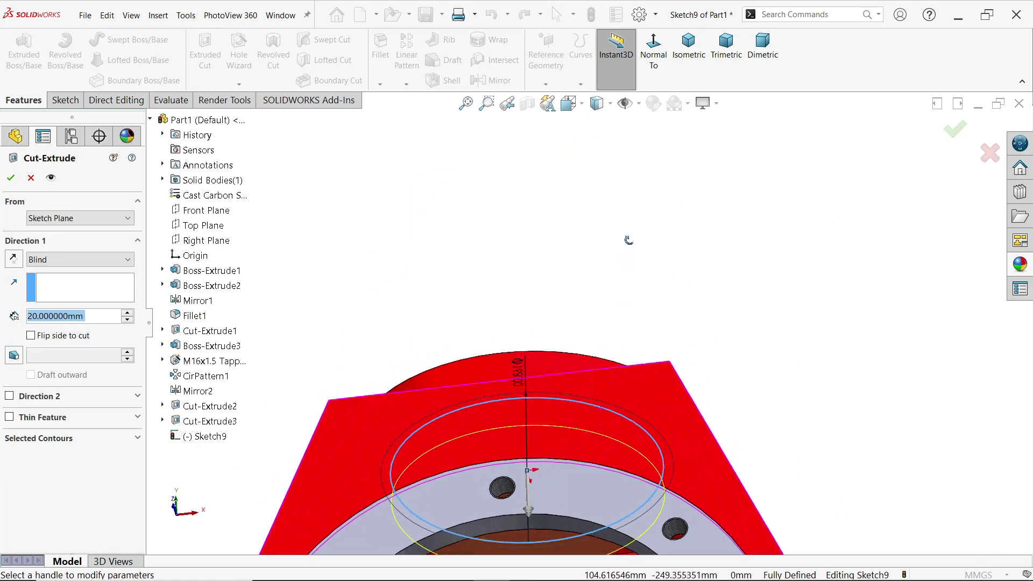
pyautogui.click(76, 260)
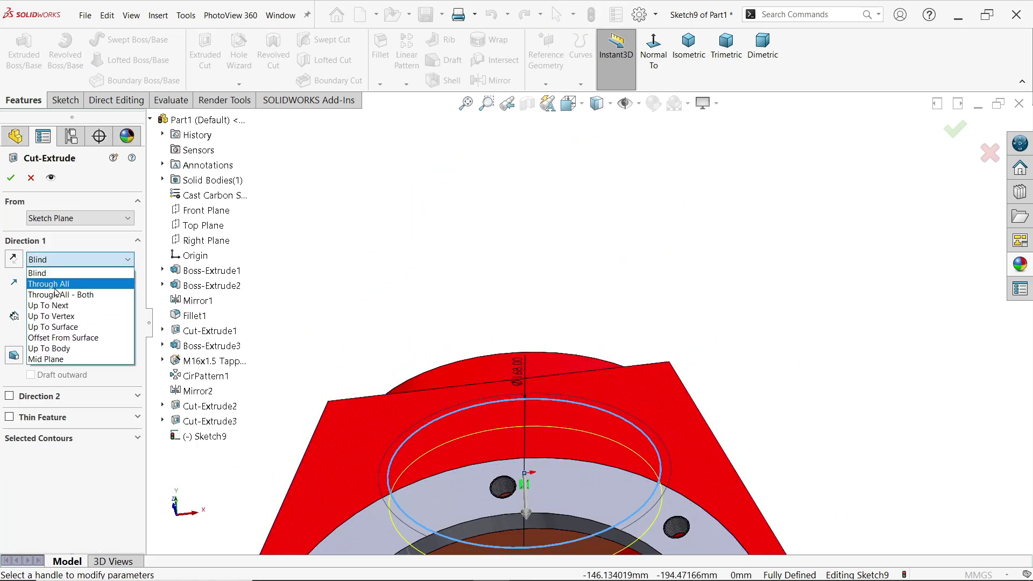
pyautogui.click(64, 308)
pyautogui.scroll(3, 582, 354)
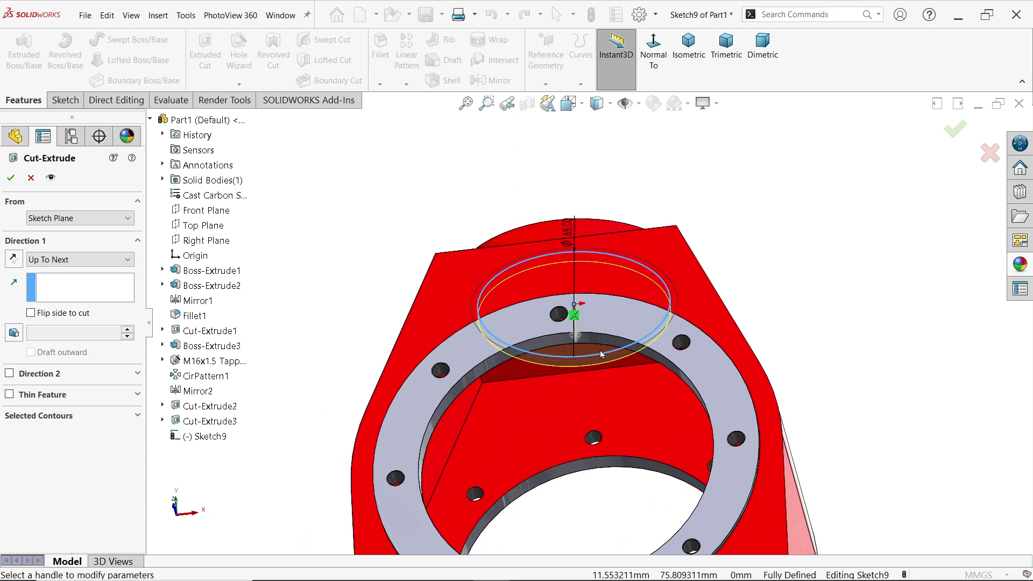
pyautogui.click(14, 184)
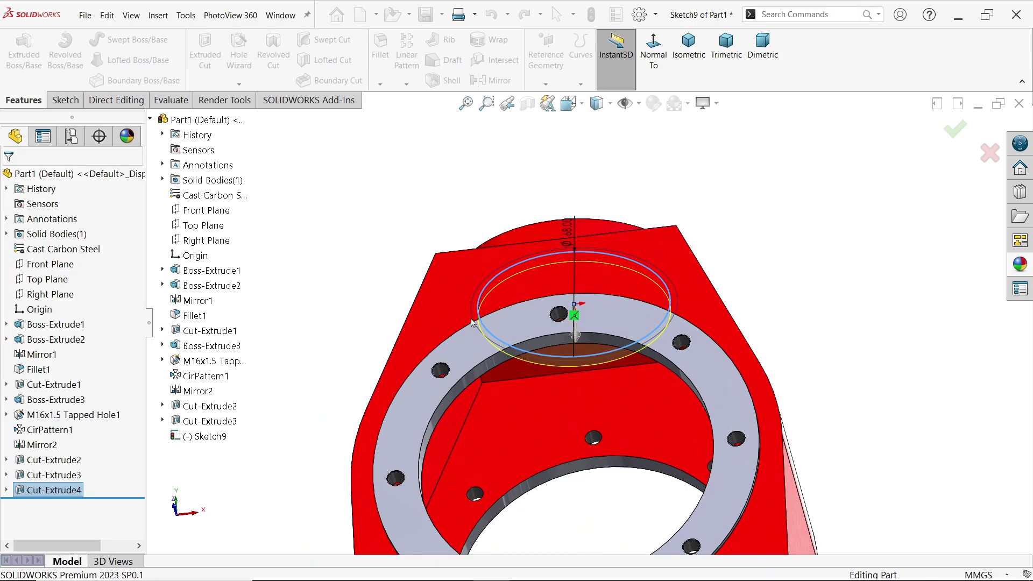
# Inspect the stepped top opening and its inner ledge from above and close up.
pyautogui.moveTo(706, 194); pyautogui.dragTo(692, 387, button='middle')
pyautogui.scroll(3, 692, 384)
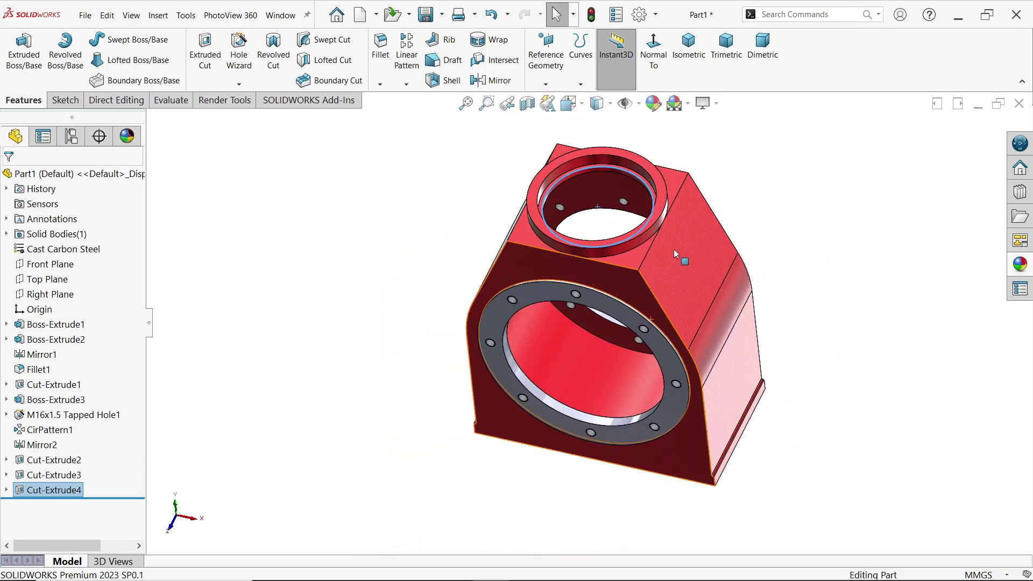
pyautogui.scroll(-4, 647, 171)
pyautogui.click(810, 193)
pyautogui.scroll(-6, 605, 175)
pyautogui.scroll(5, 557, 318)
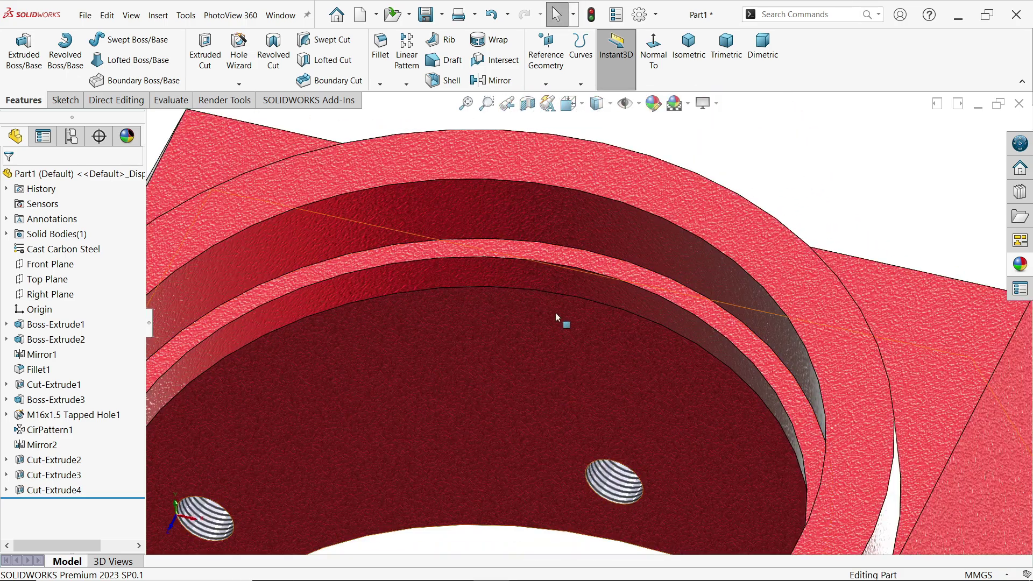
pyautogui.moveTo(576, 346); pyautogui.dragTo(344, 350, button='middle')
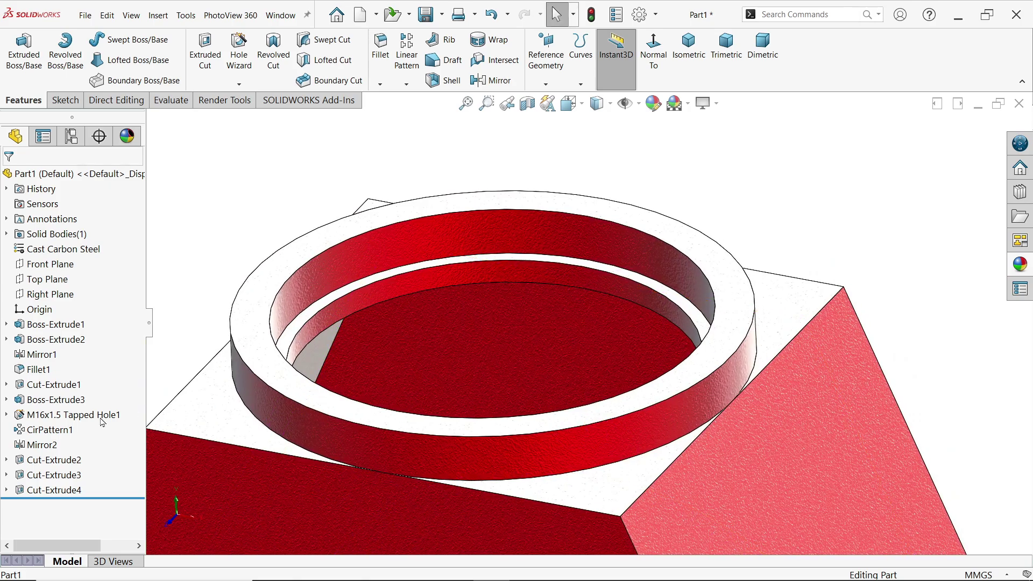
pyautogui.click(47, 480)
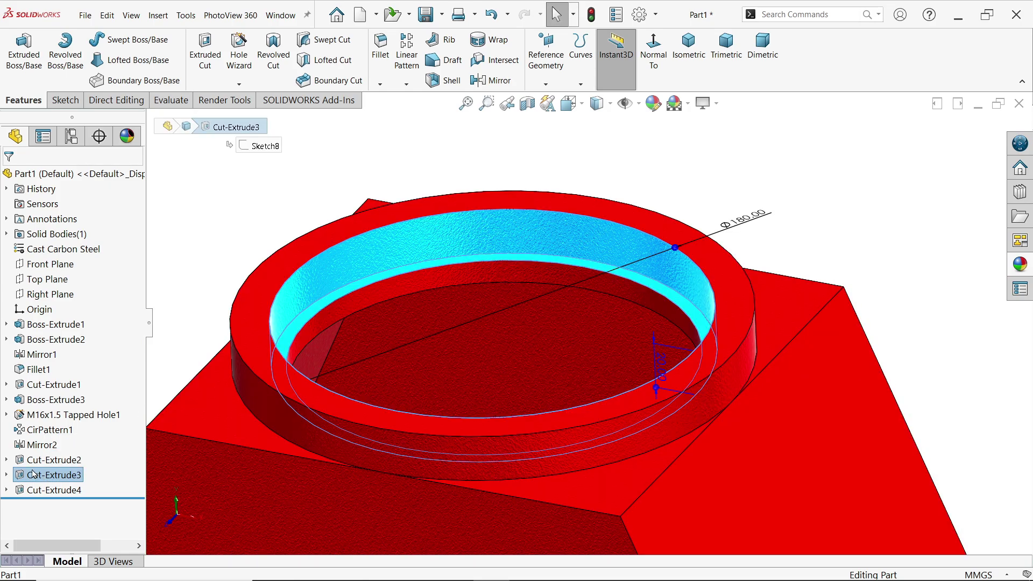
pyautogui.keyDown('ctrl'); pyautogui.click(53, 460); pyautogui.keyUp('ctrl')
pyautogui.keyDown('ctrl'); pyautogui.click(48, 490); pyautogui.keyUp('ctrl')
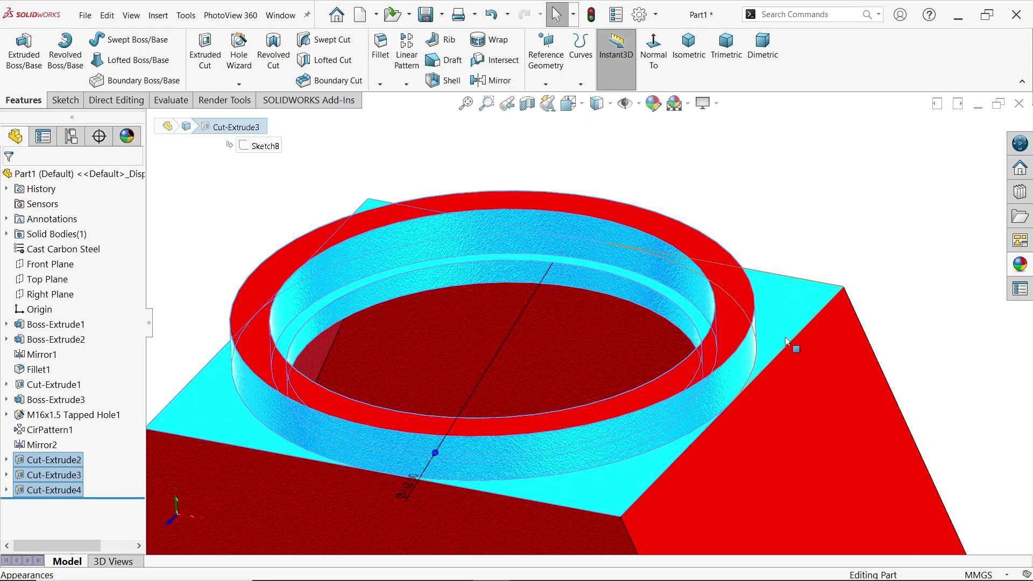
pyautogui.click(52, 476)
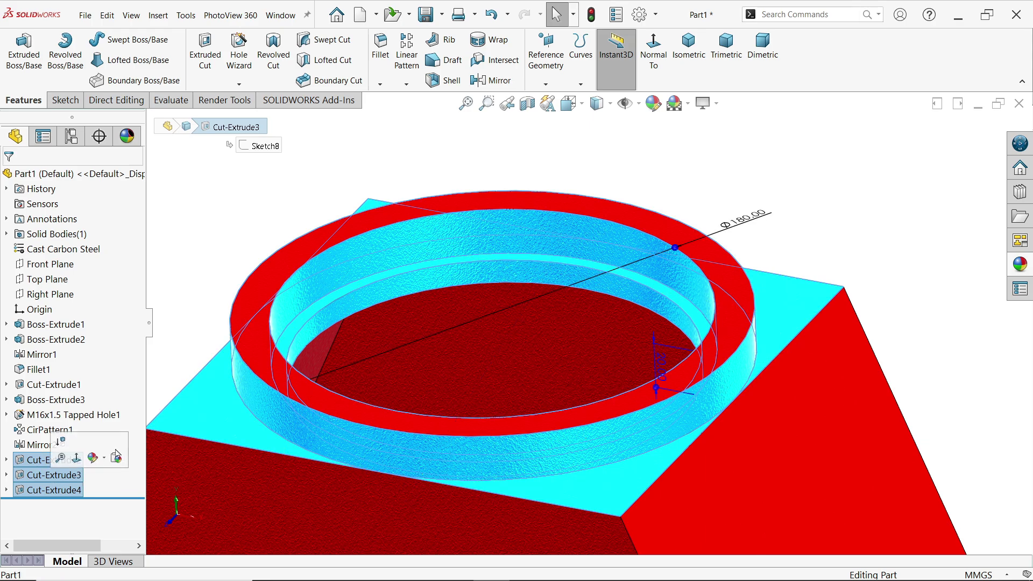
pyautogui.click(401, 162)
# Apply the default color appearance to the 180 mm recess cut and the 168 mm opening cut.
pyautogui.click(53, 475)
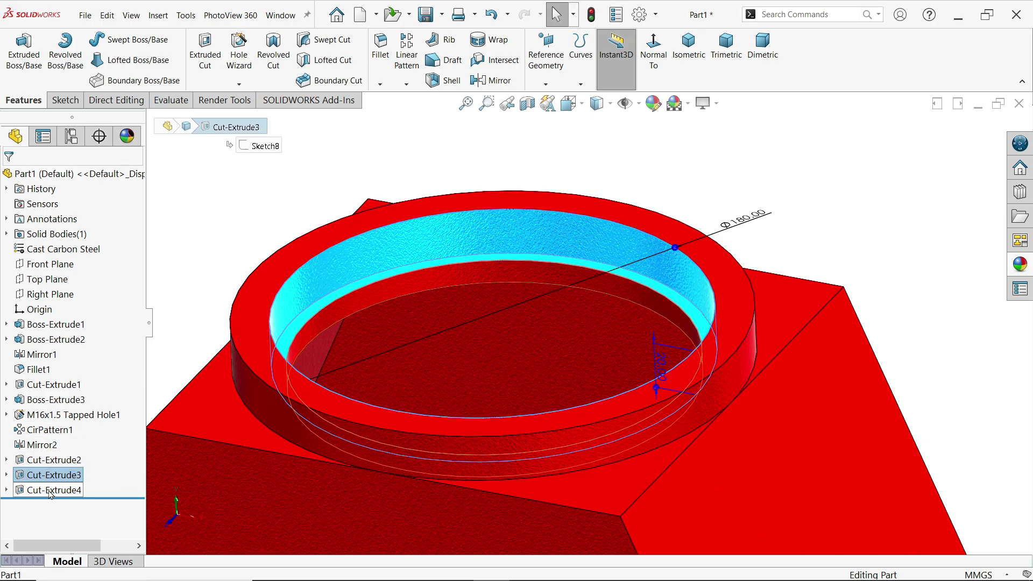
pyautogui.keyDown('ctrl'); pyautogui.click(54, 490); pyautogui.keyUp('ctrl')
pyautogui.click(1020, 264)
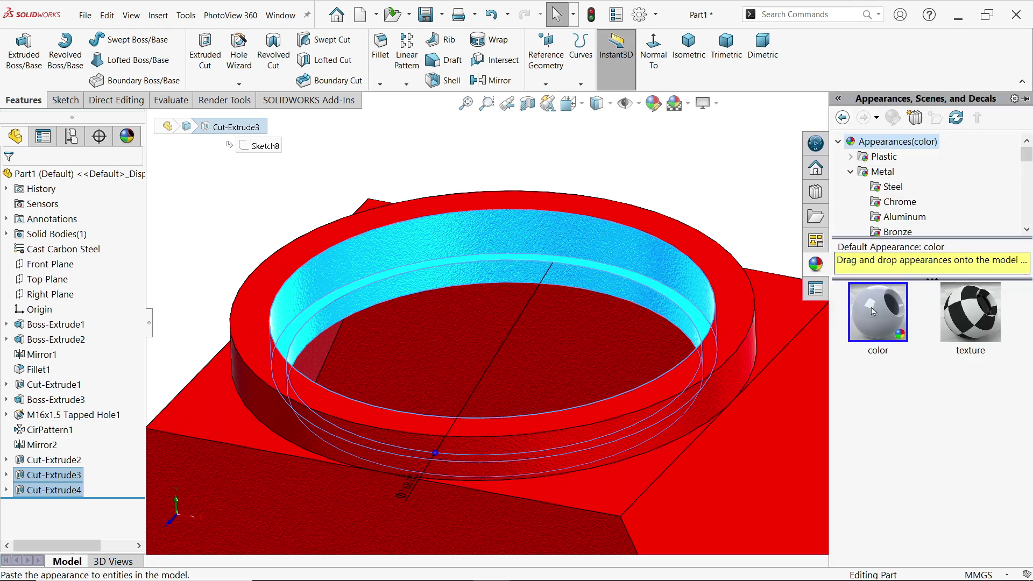
pyautogui.click(878, 312)
pyautogui.scroll(3, 700, 196)
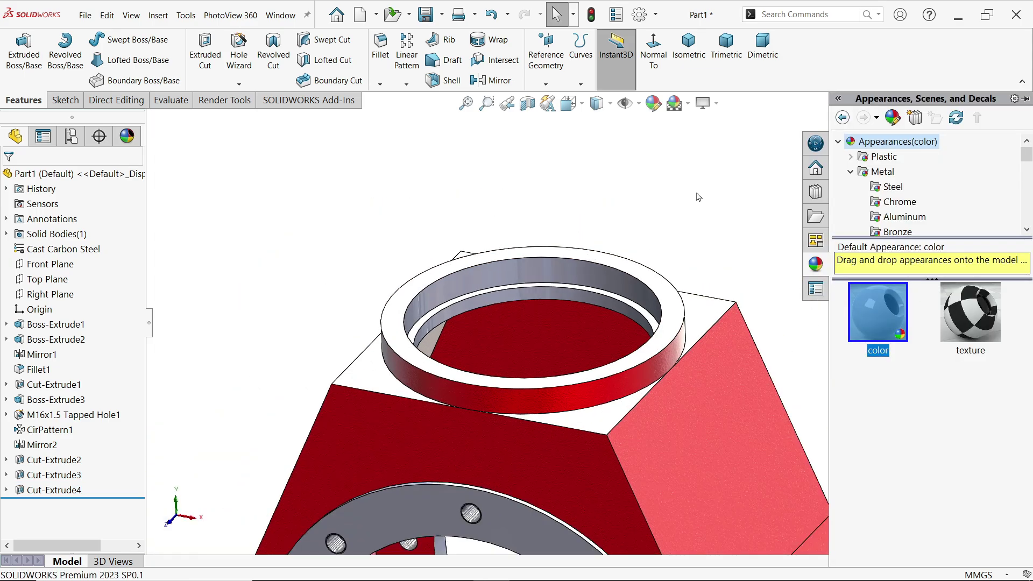
pyautogui.moveTo(699, 196); pyautogui.dragTo(688, 229, button='middle')
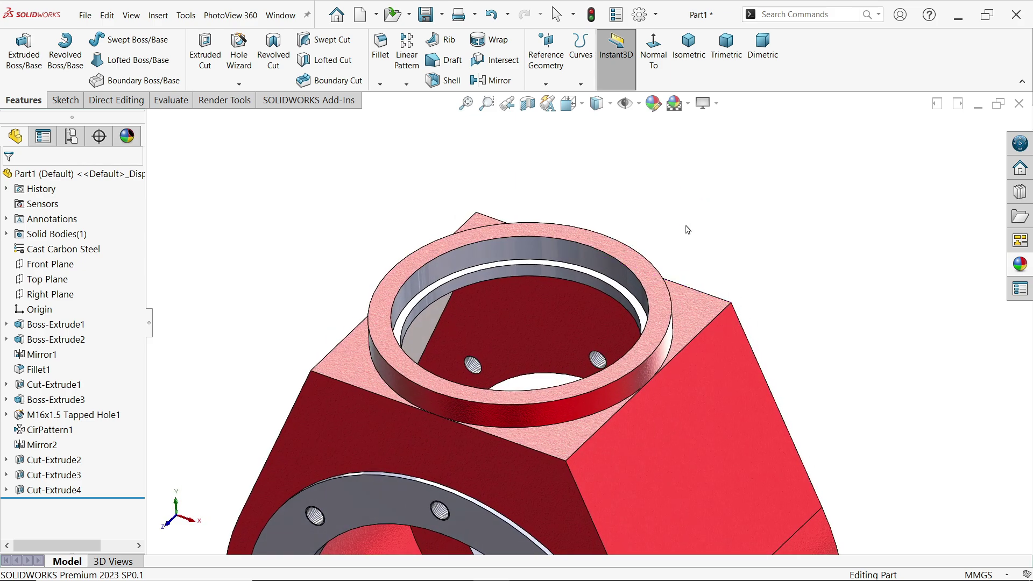
pyautogui.click(693, 54)
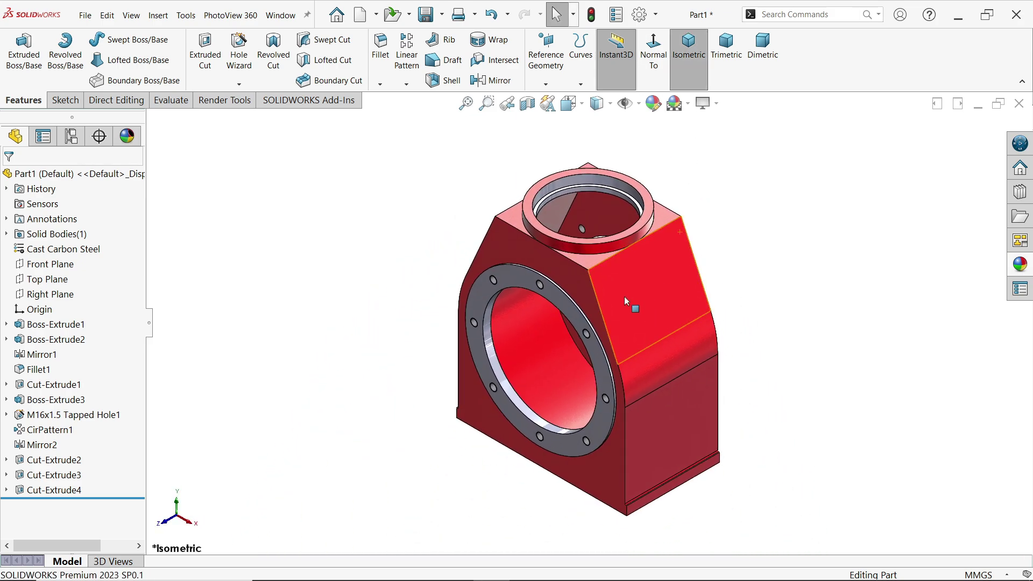
# Switch to the air compressor body drawing image and examine the dimensions of the sloped-side window, its flange and the top opening.
pyautogui.hotkey('alt', 'Tab')
pyautogui.scroll(5, 344, 145)
pyautogui.moveTo(261, 174); pyautogui.dragTo(368, 285)
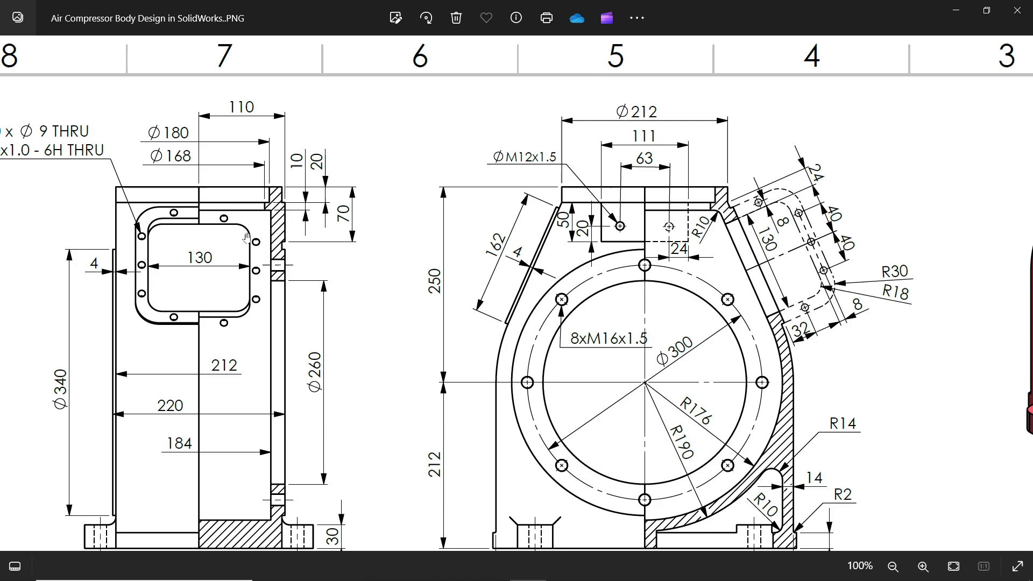
pyautogui.scroll(-3, 181, 302)
pyautogui.scroll(5, 258, 248)
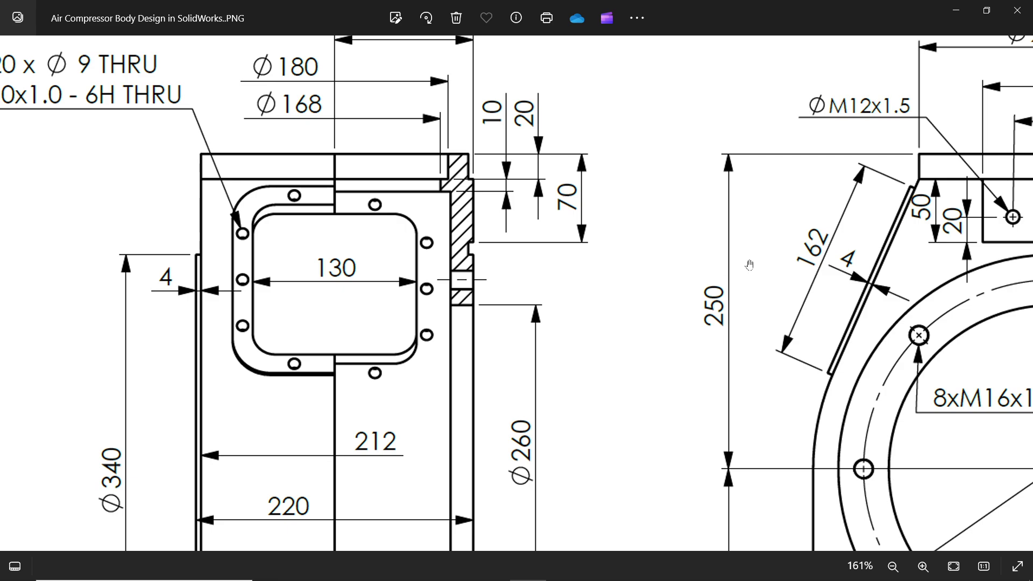
pyautogui.moveTo(814, 249); pyautogui.dragTo(255, 289)
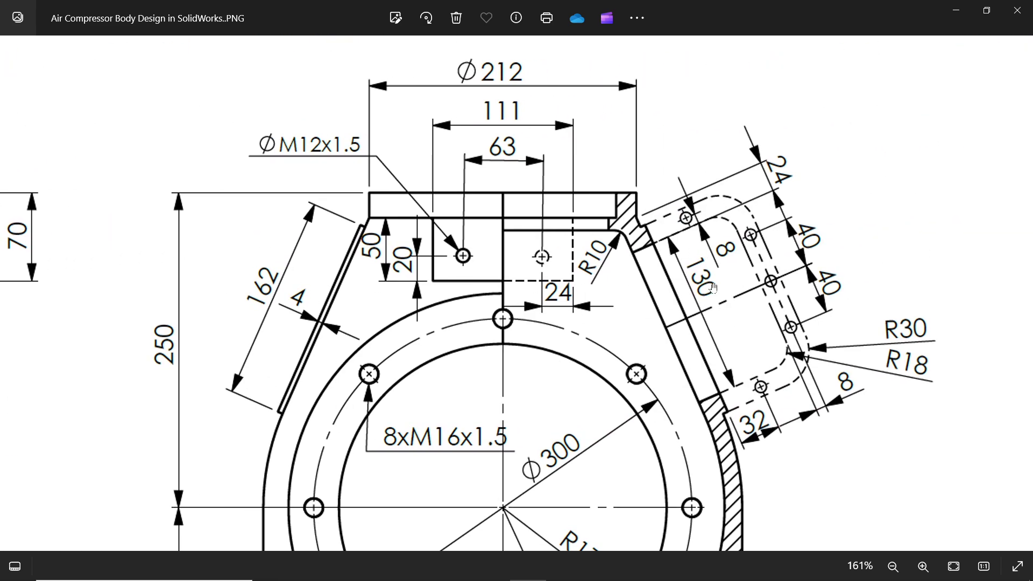
pyautogui.scroll(2, 673, 234)
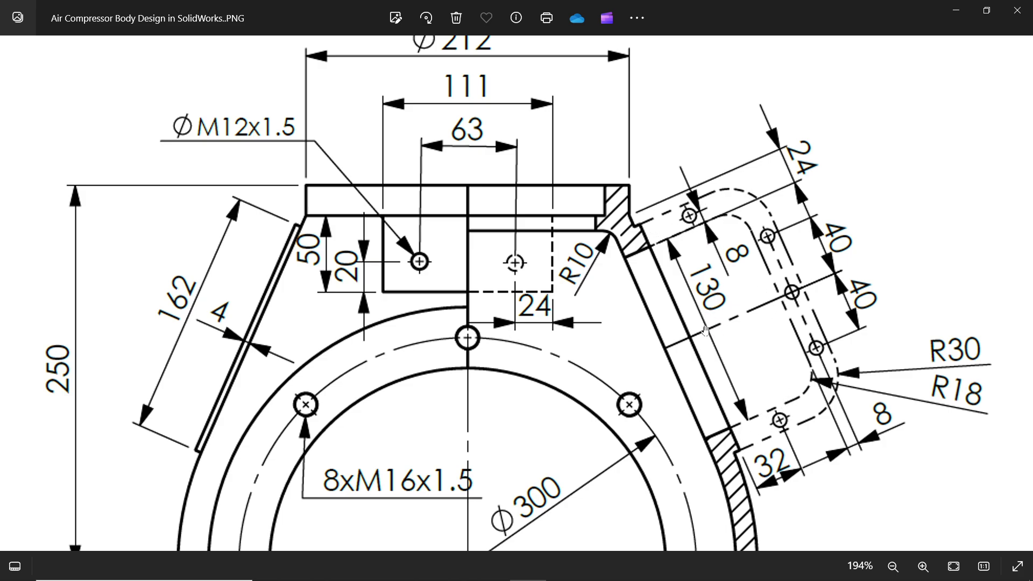
pyautogui.moveTo(631, 309); pyautogui.dragTo(715, 308)
pyautogui.moveTo(433, 304); pyautogui.dragTo(547, 278)
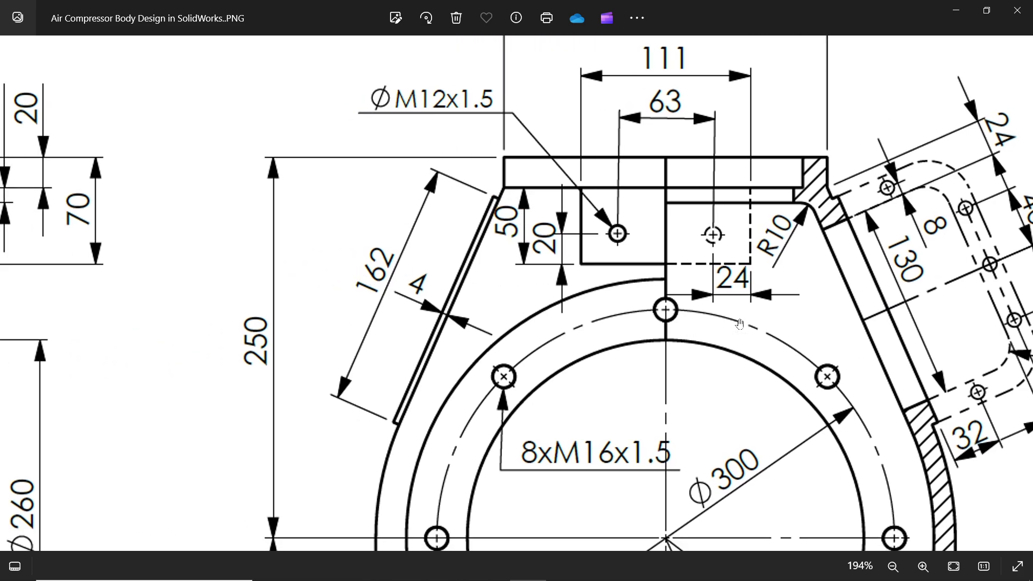
pyautogui.moveTo(805, 315); pyautogui.dragTo(769, 314)
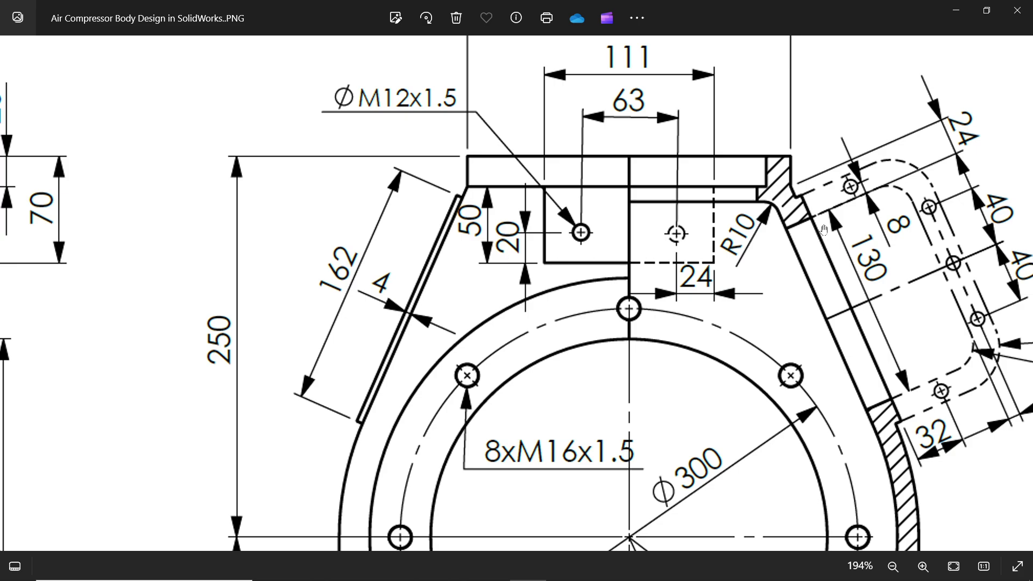
pyautogui.moveTo(823, 231); pyautogui.dragTo(747, 274)
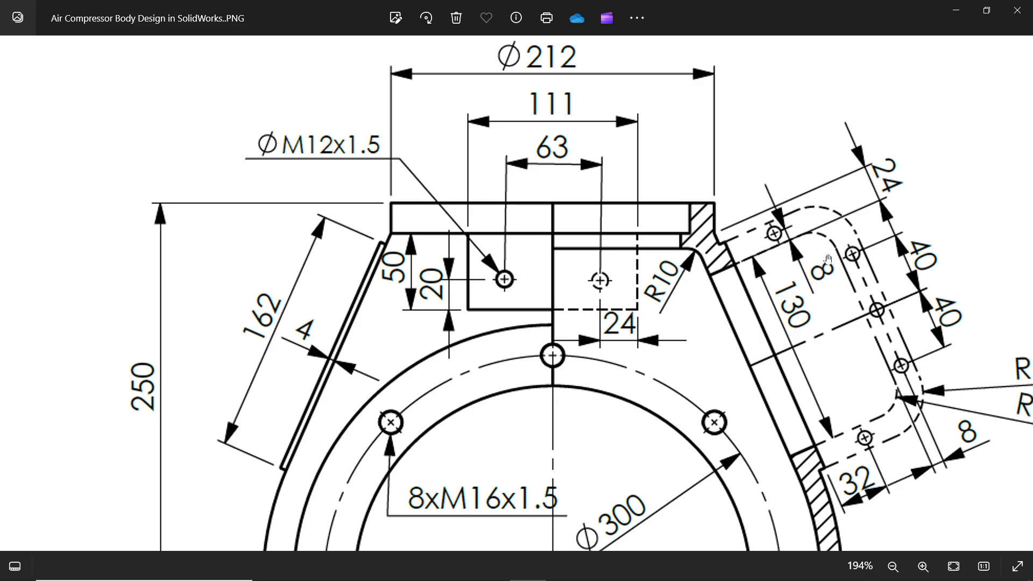
pyautogui.click(956, 11)
# Start a sketch on the sloped side face below the top ring and draw a 130 by 130 mm center rectangle on it.
pyautogui.click(637, 292)
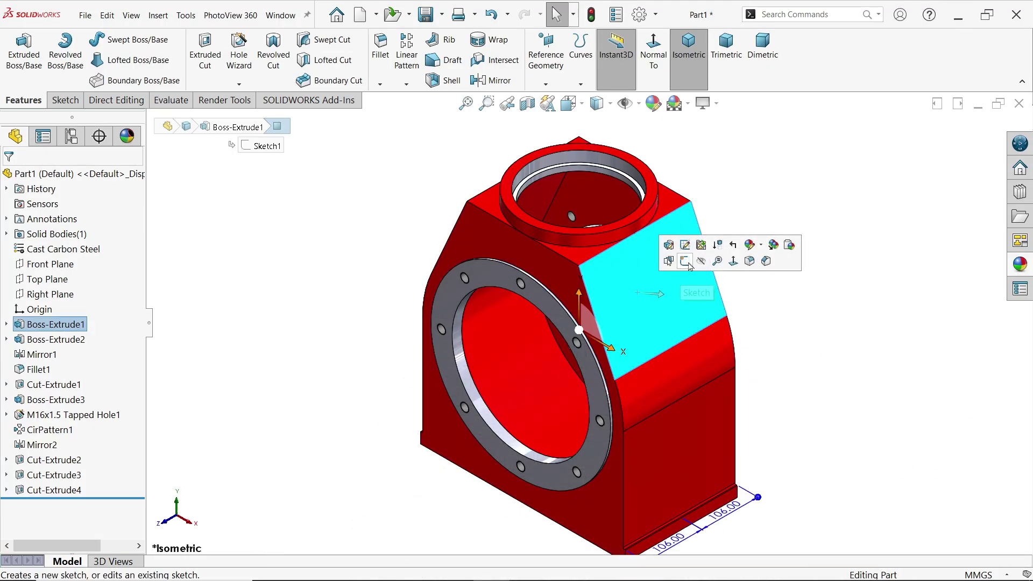
pyautogui.click(682, 262)
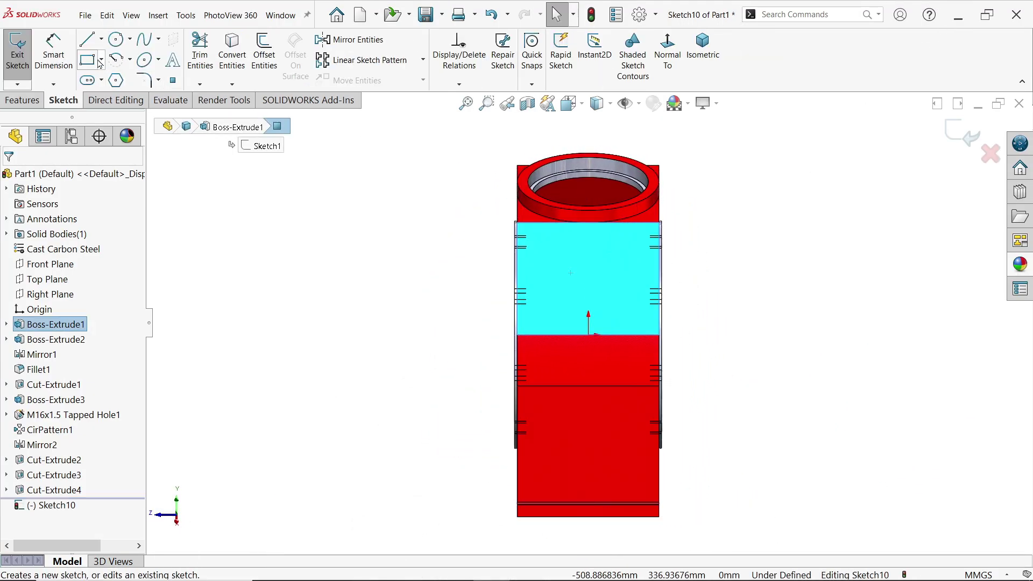
pyautogui.click(102, 60)
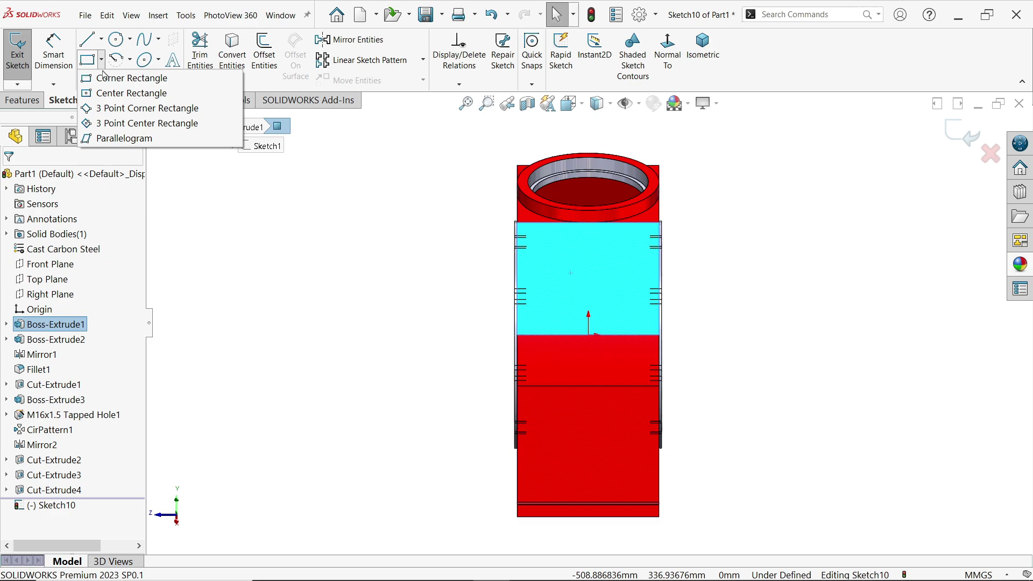
pyautogui.click(107, 92)
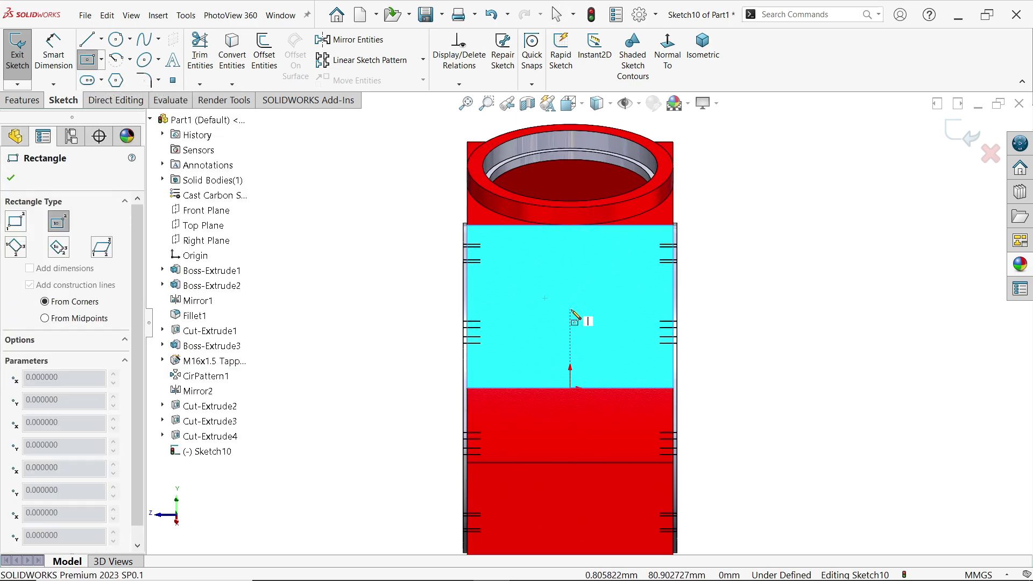
pyautogui.click(571, 311)
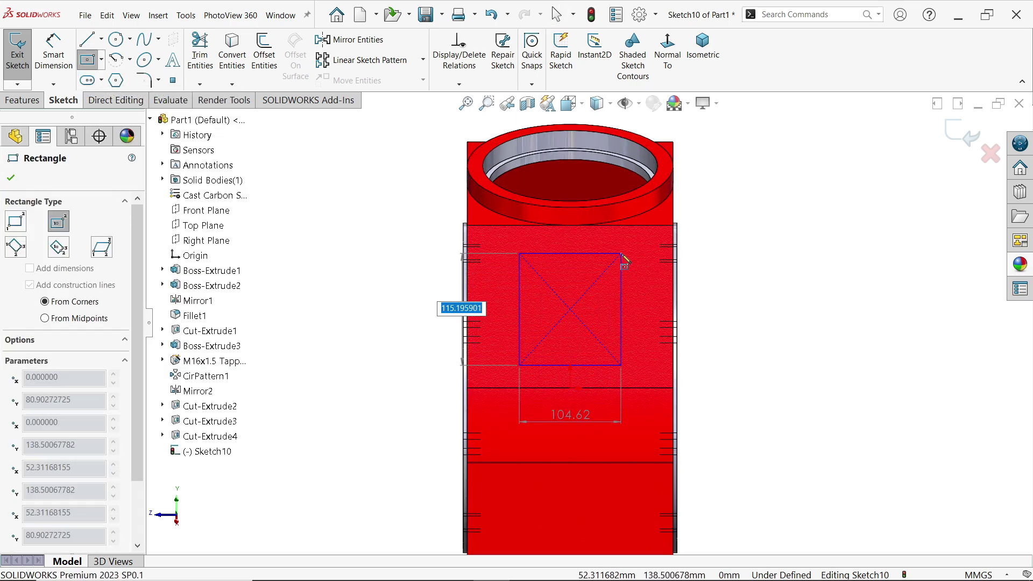
pyautogui.write('130')
pyautogui.press('Tab')
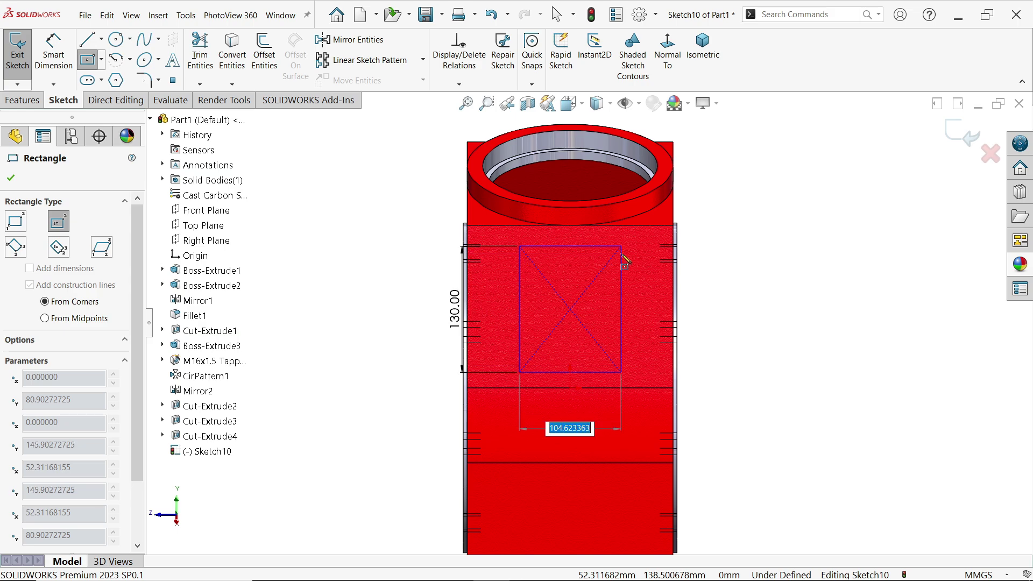
pyautogui.write('130')
pyautogui.press('Return')
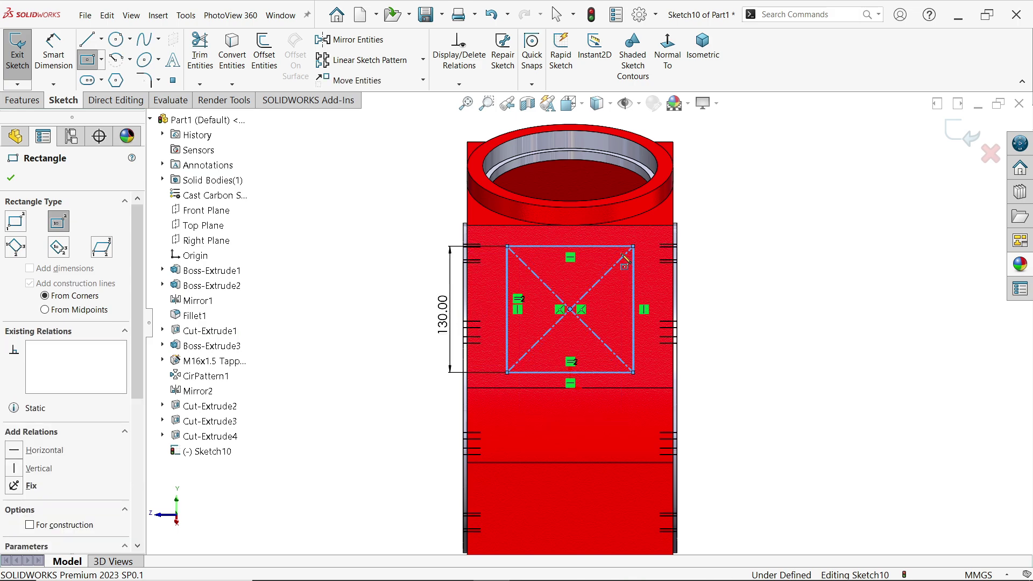
pyautogui.press('Escape')
# Align the rectangle's center point vertically with the origin.
pyautogui.scroll(-2, 576, 399)
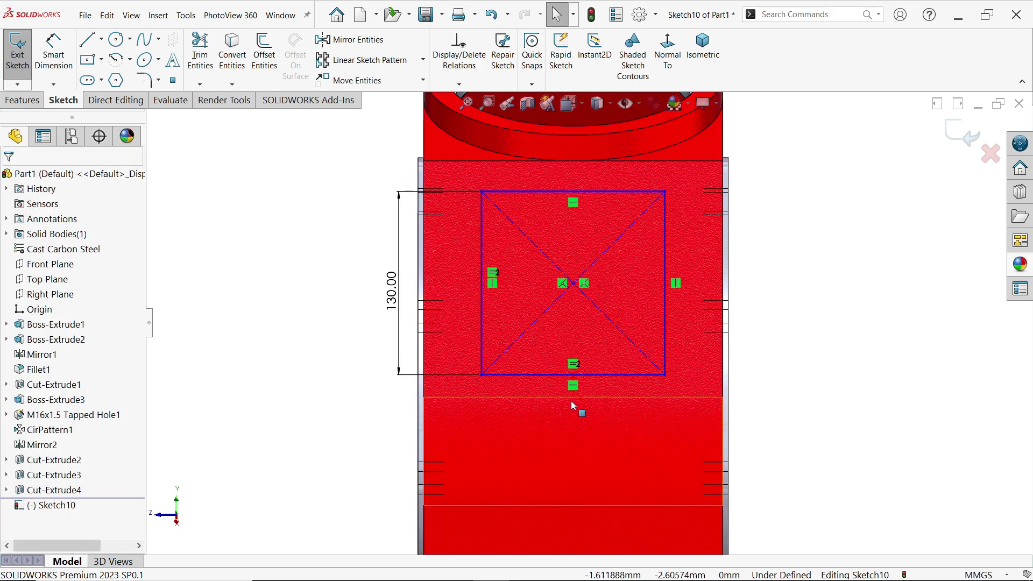
pyautogui.click(573, 398)
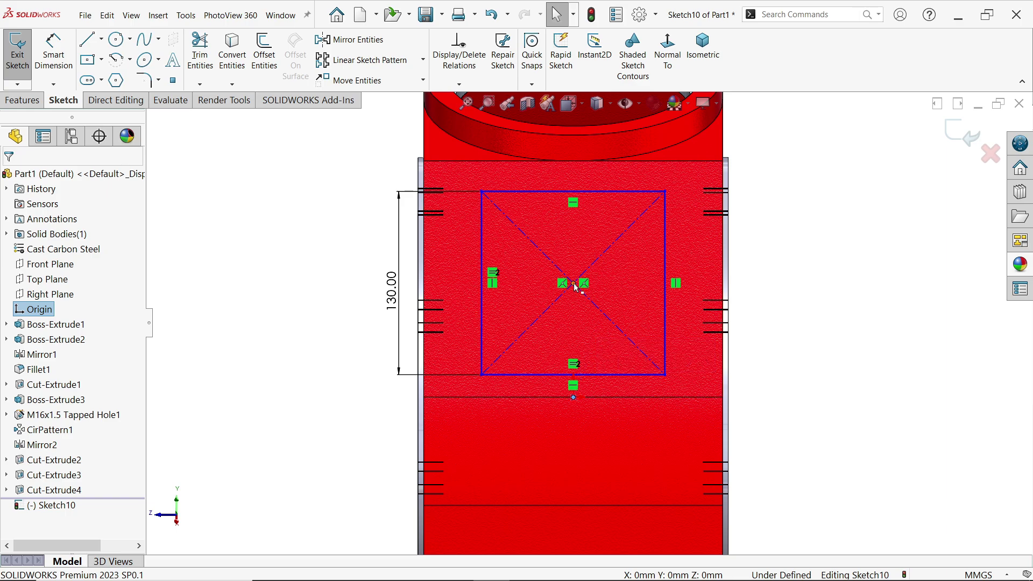
pyautogui.keyDown('ctrl'); pyautogui.click(574, 283); pyautogui.keyUp('ctrl')
pyautogui.click(622, 237)
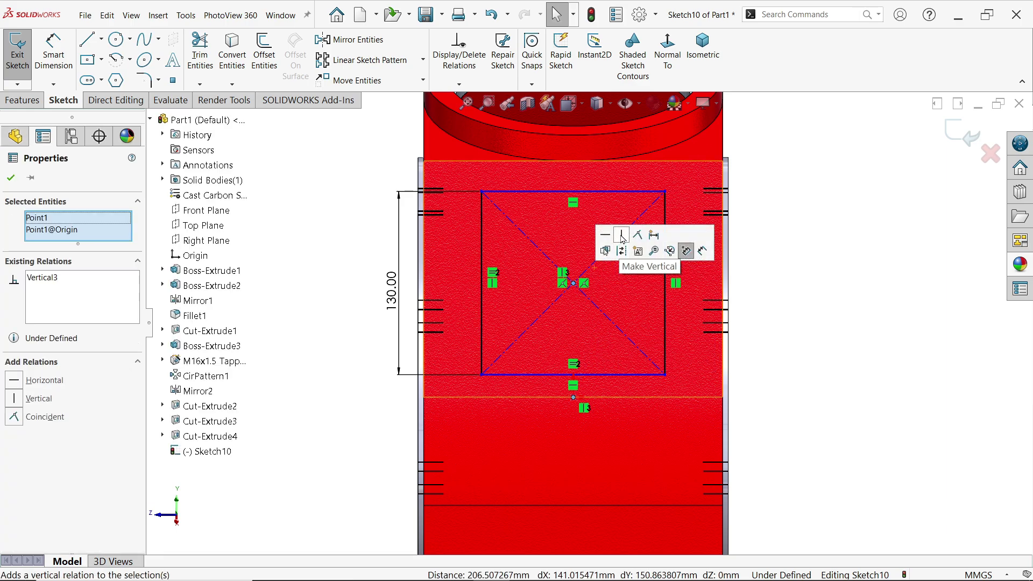
# Dimension the rectangle's upper edge 24 mm from the upper edge of the sloped face.
pyautogui.click(46, 67)
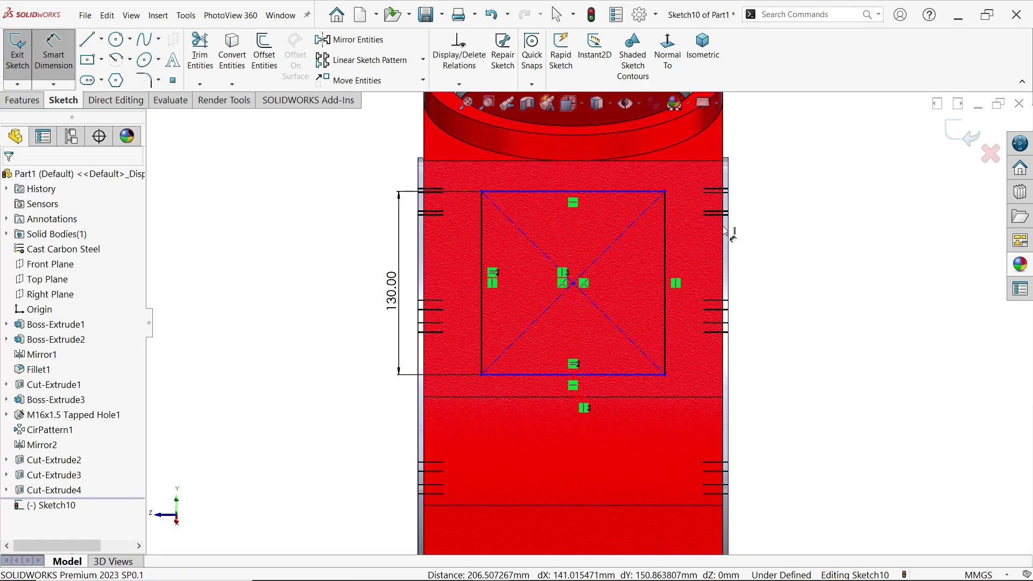
pyautogui.click(651, 192)
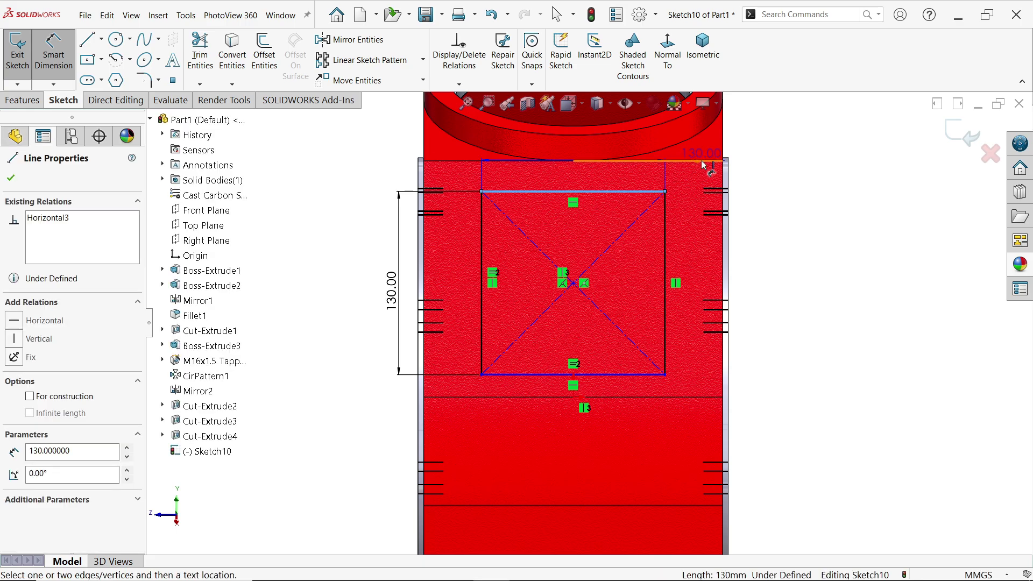
pyautogui.click(702, 161)
pyautogui.click(786, 183)
pyautogui.write('24')
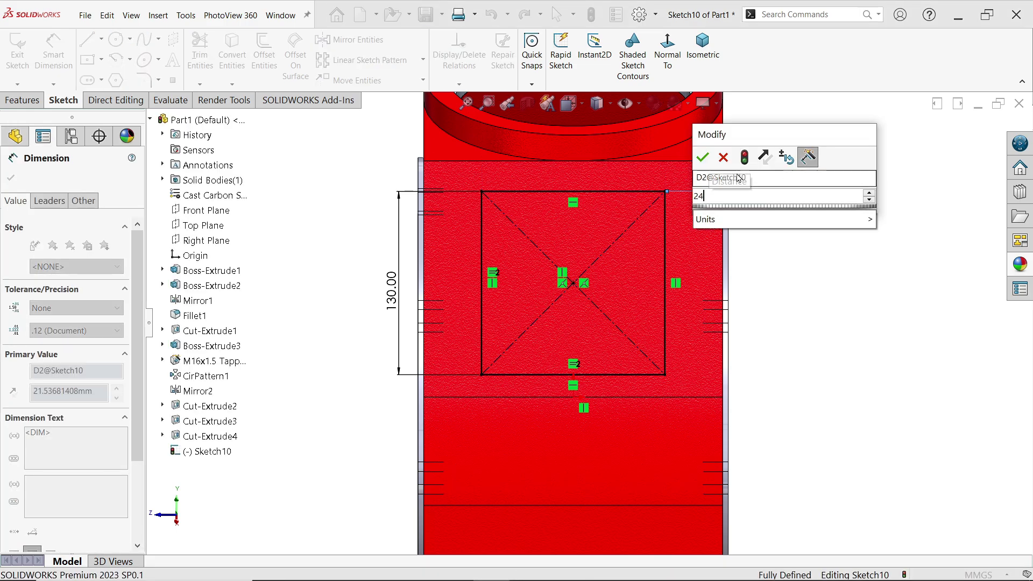
pyautogui.click(706, 157)
# Cut the 130 mm square through the sloped wall into the cavity with the Up To Next end condition.
pyautogui.scroll(2, 829, 258)
pyautogui.moveTo(711, 275); pyautogui.dragTo(747, 286, button='middle')
pyautogui.scroll(-3, 596, 267)
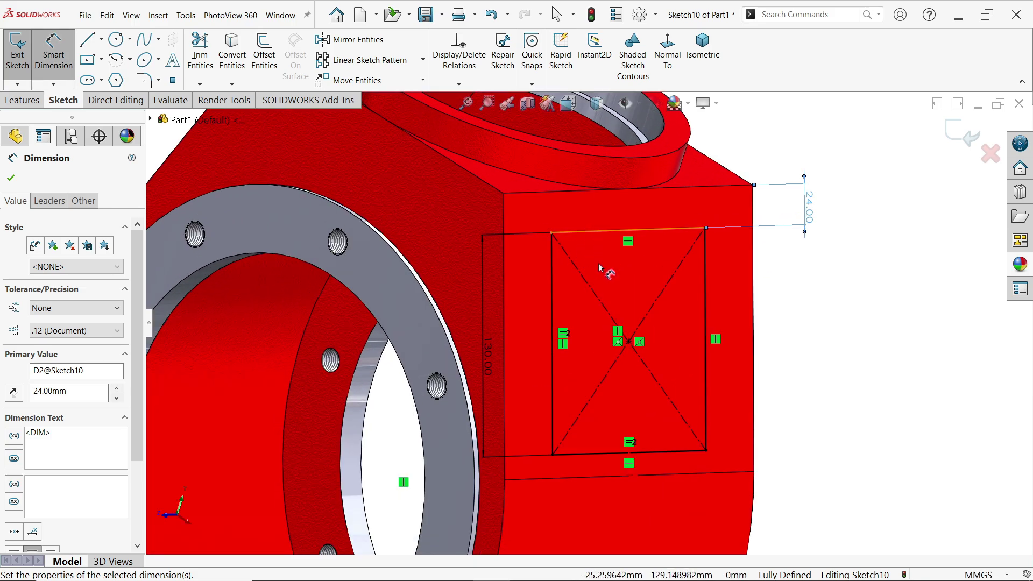
pyautogui.click(22, 100)
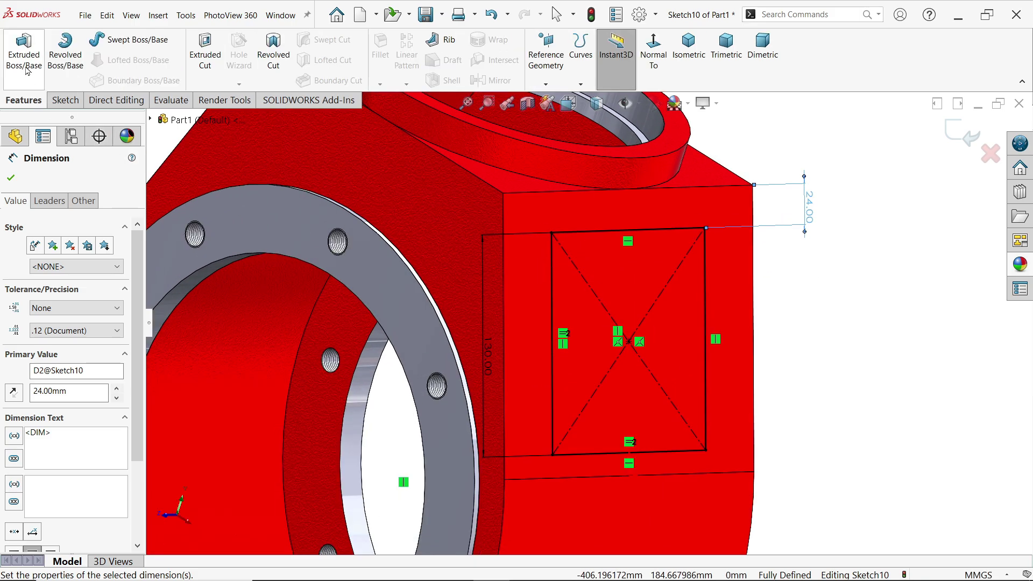
pyautogui.click(205, 54)
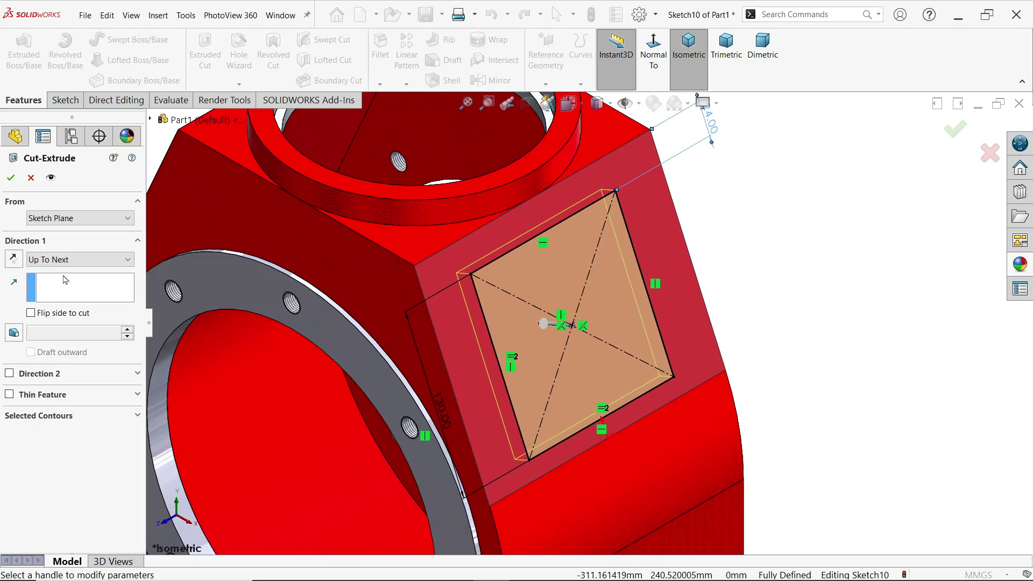
pyautogui.scroll(2, 570, 322)
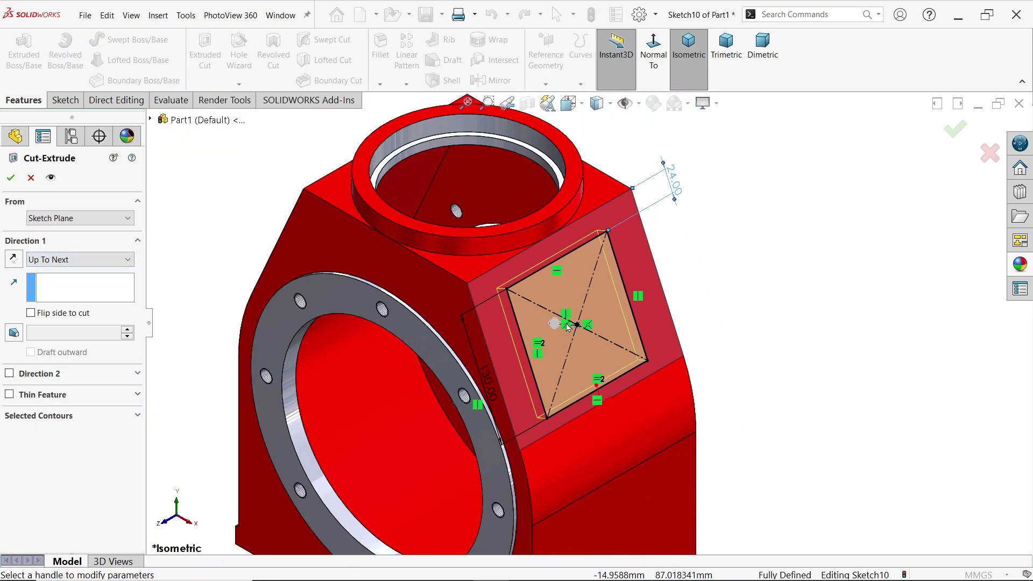
pyautogui.moveTo(562, 324); pyautogui.dragTo(686, 233, button='middle')
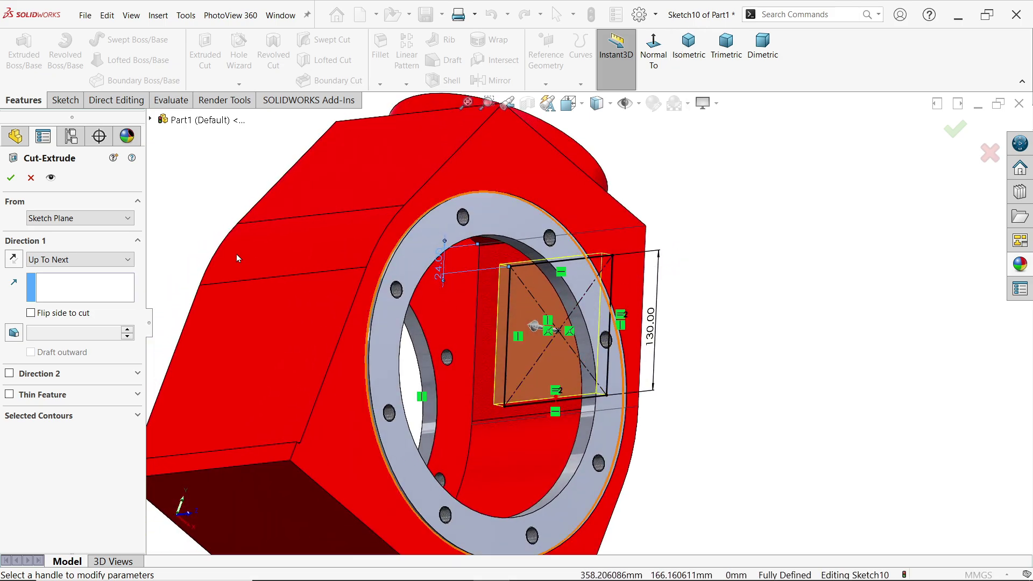
pyautogui.click(12, 178)
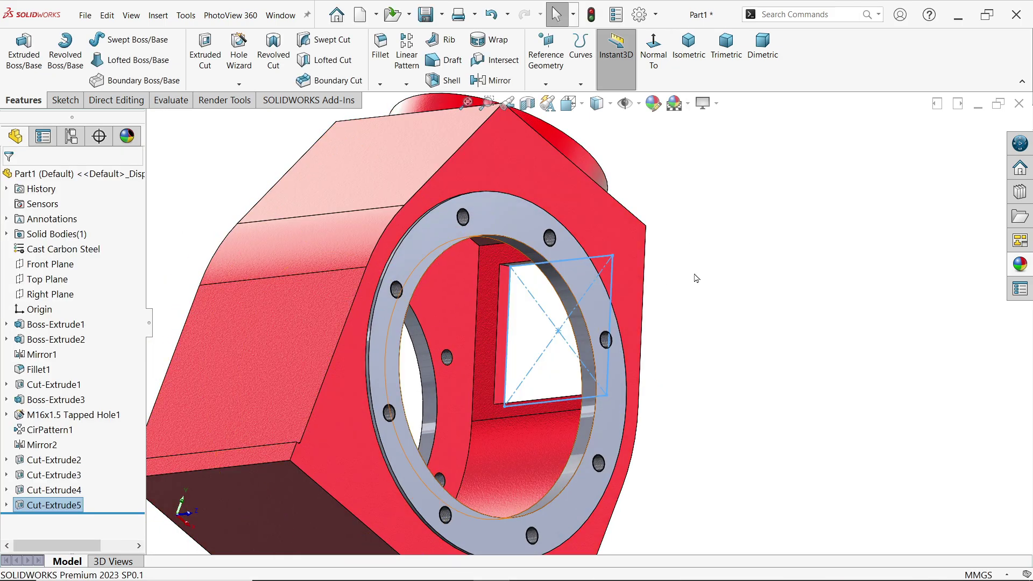
# Start a sketch on the sloped side face around the square window and convert the window cut's sketch outline into it.
pyautogui.moveTo(779, 292); pyautogui.dragTo(653, 285, button='middle')
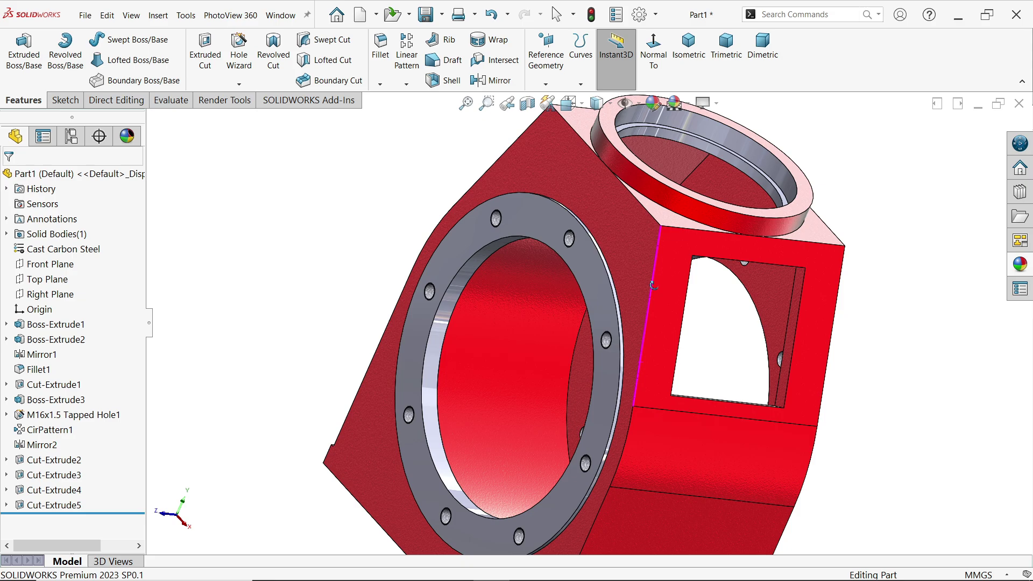
pyautogui.scroll(-2, 795, 330)
pyautogui.click(811, 322)
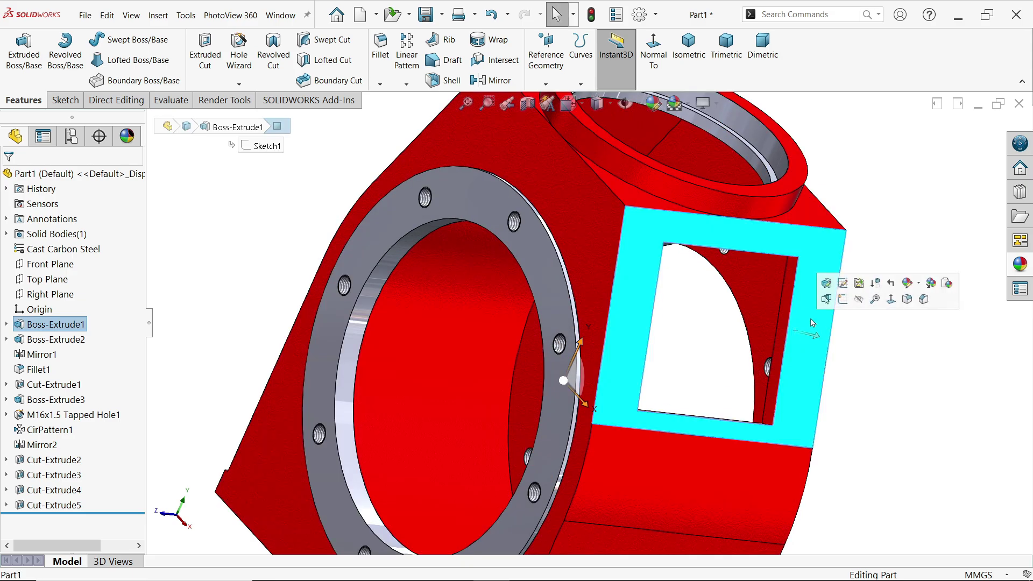
pyautogui.click(842, 299)
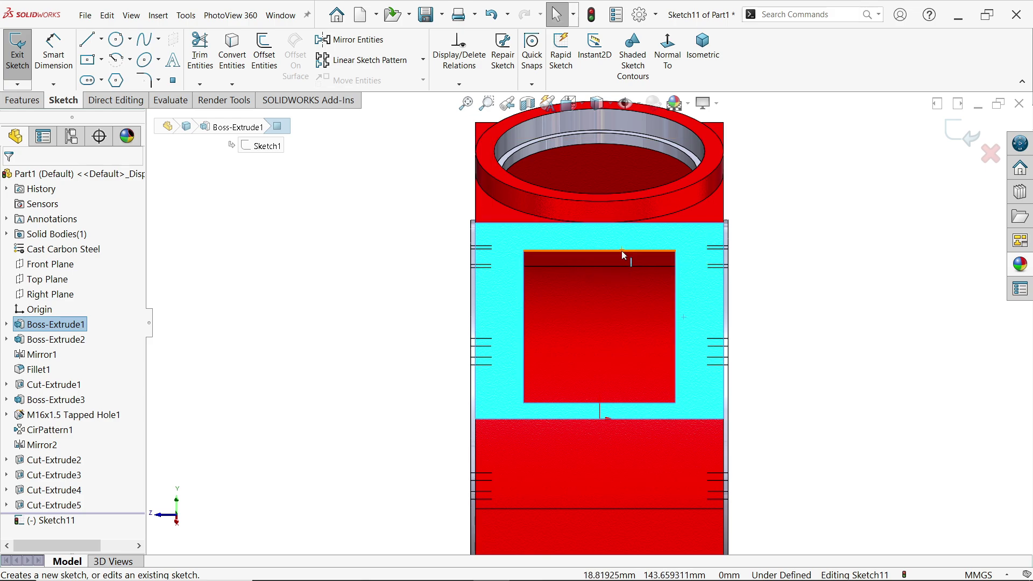
pyautogui.scroll(-3, 623, 253)
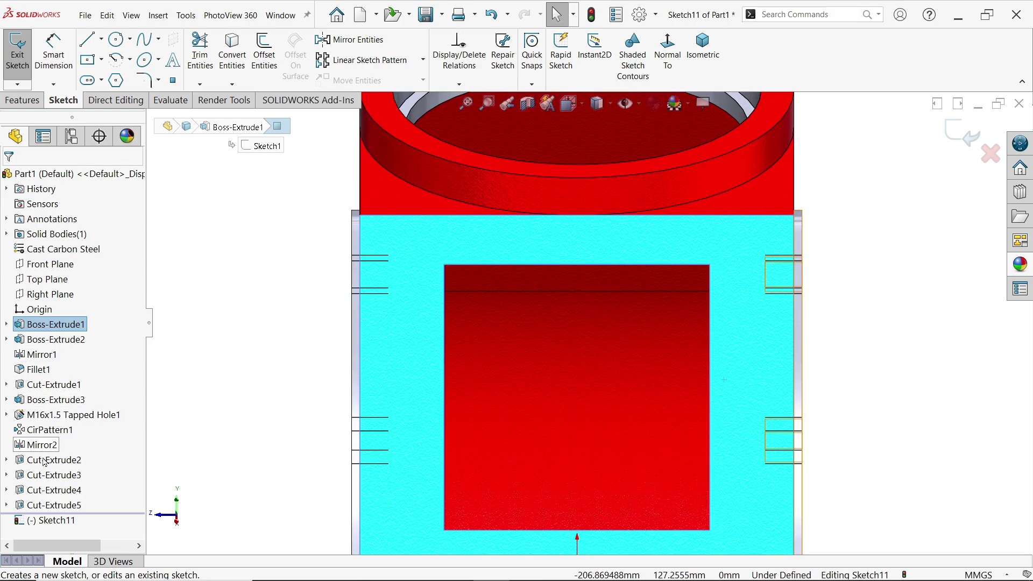
pyautogui.click(6, 505)
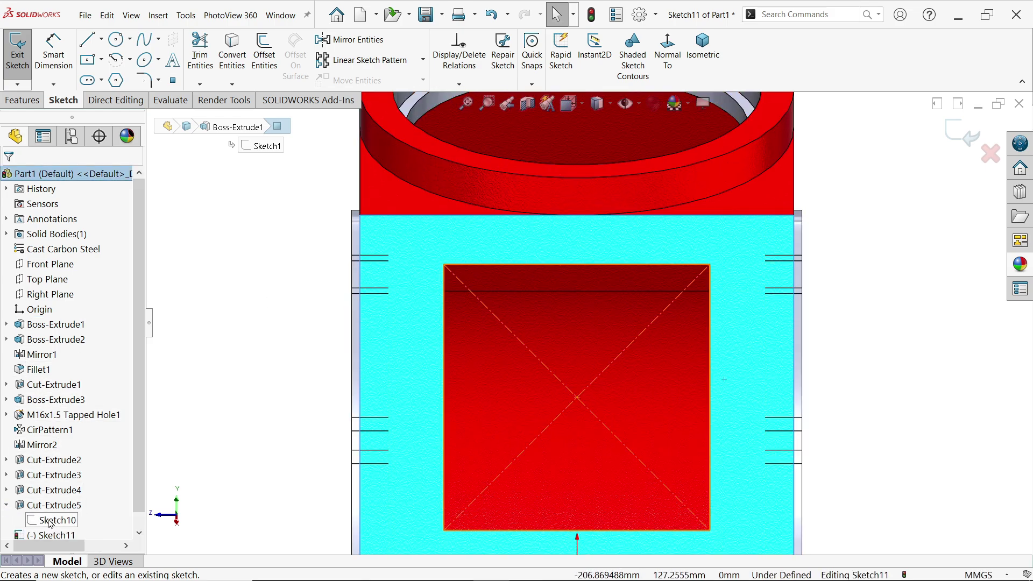
pyautogui.click(49, 520)
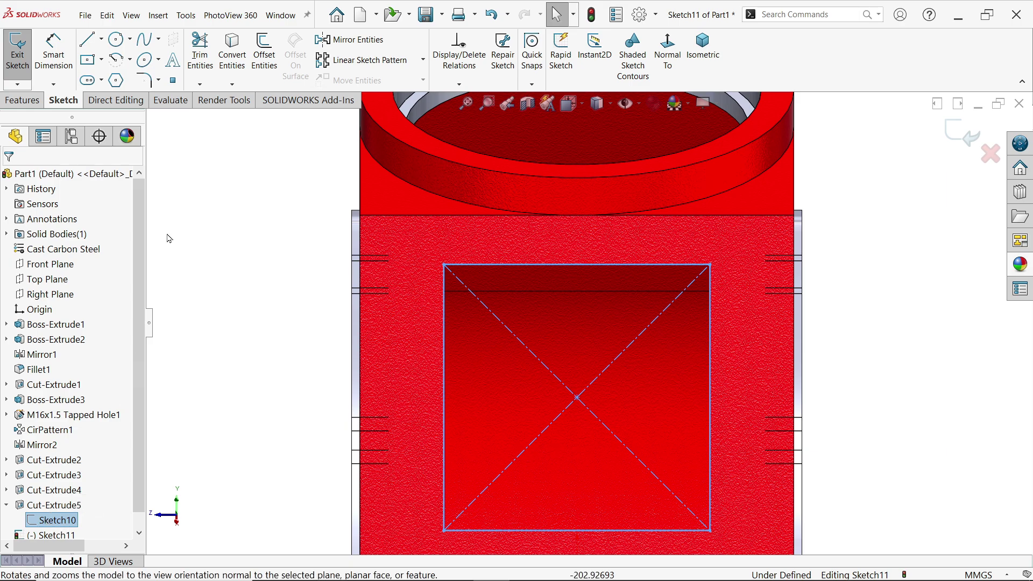
pyautogui.click(232, 54)
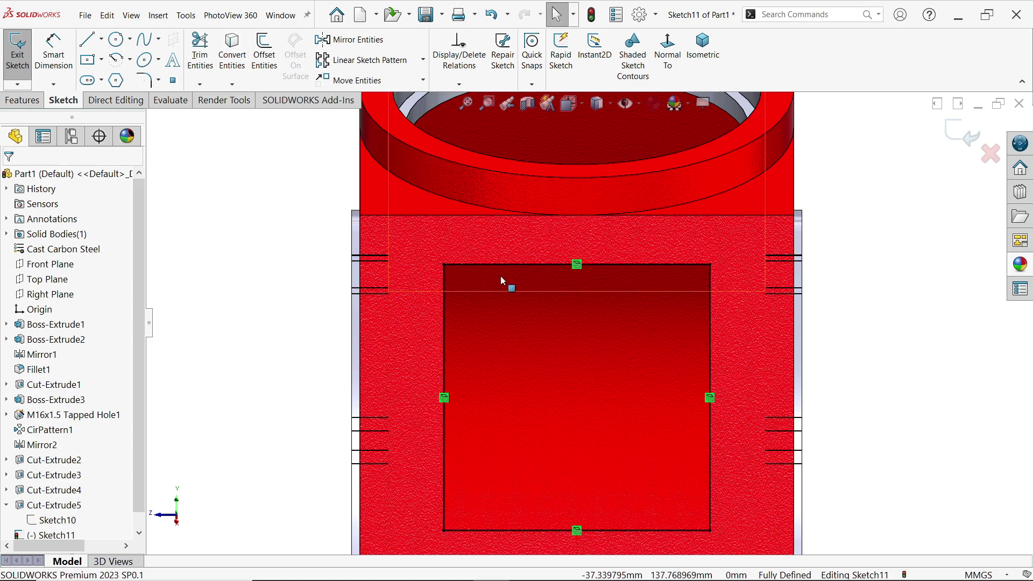
# Draw a 162 mm square center rectangle around the converted window outline.
pyautogui.click(88, 60)
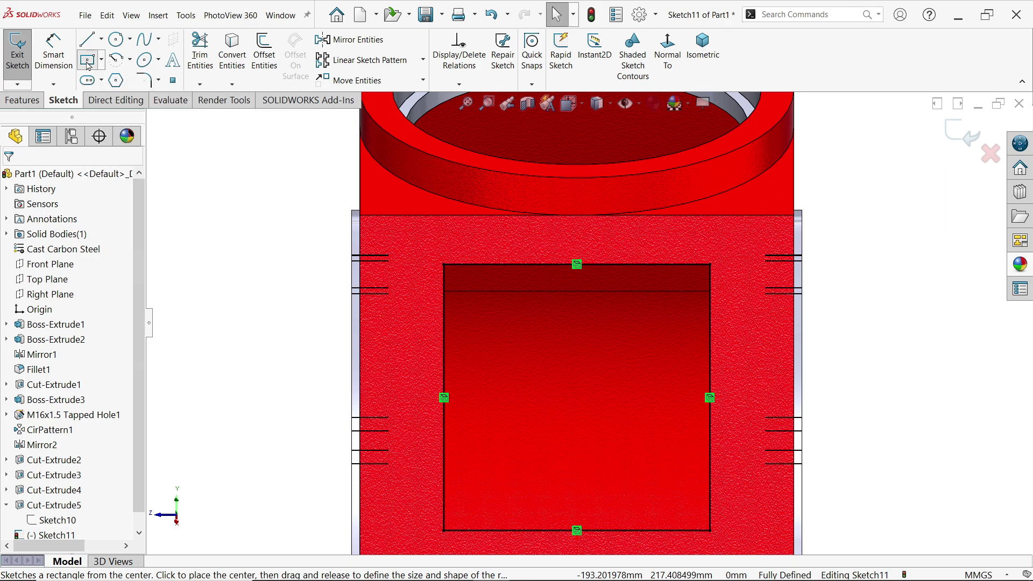
pyautogui.click(581, 399)
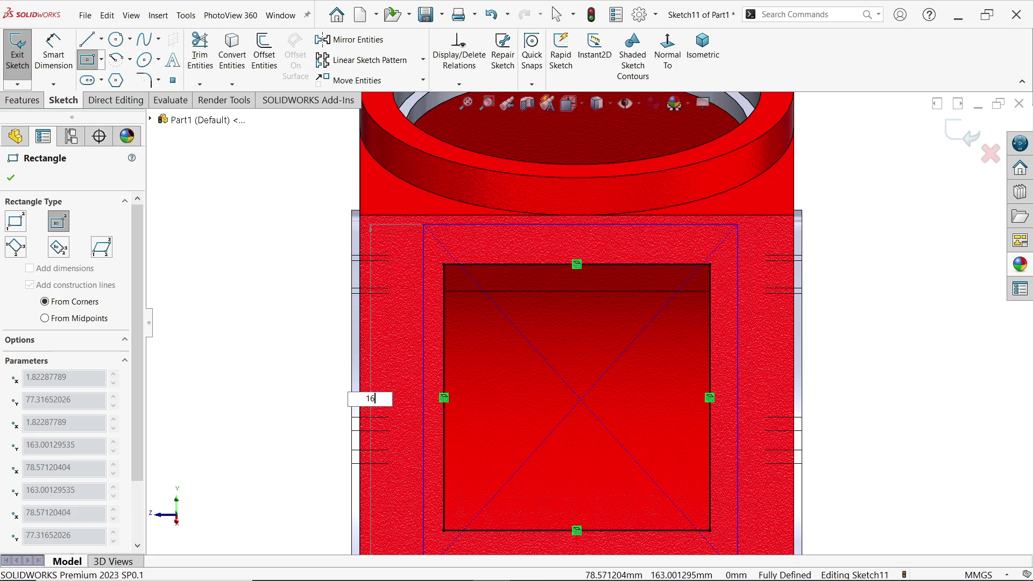
pyautogui.write('162')
pyautogui.press('Return')
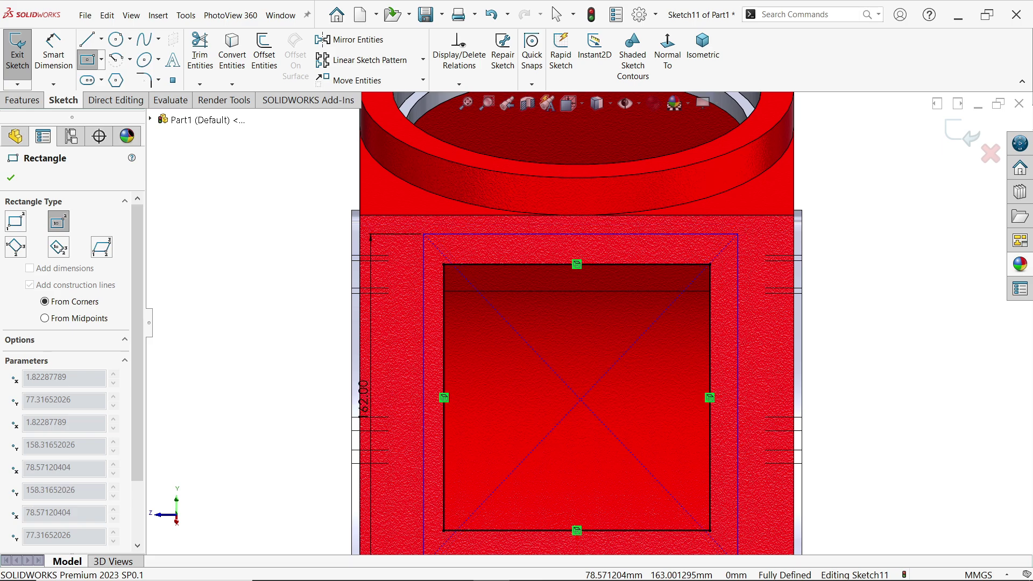
pyautogui.click(746, 234)
pyautogui.press('Escape')
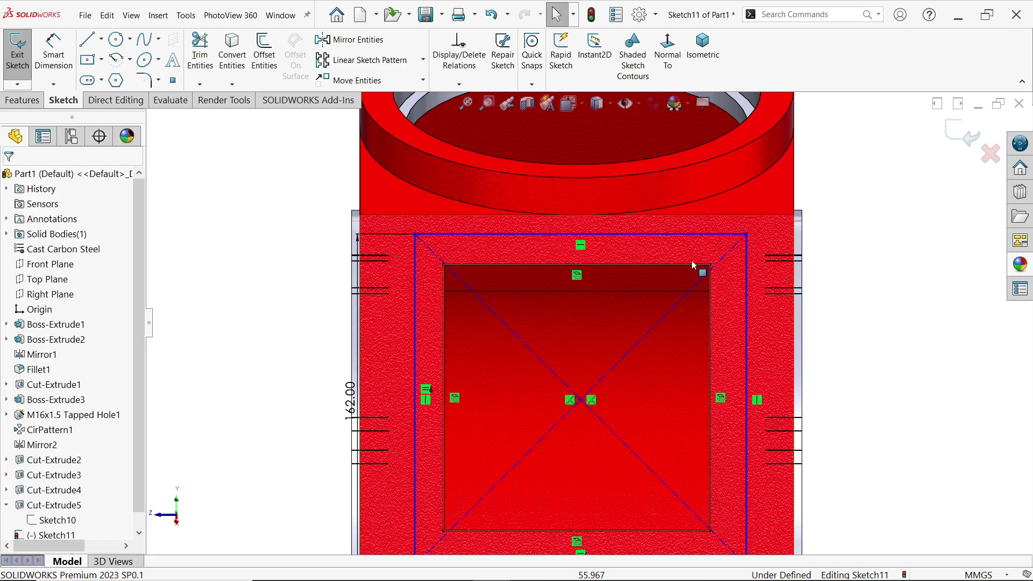
# Align the outer rectangle's center point vertically with the origin.
pyautogui.scroll(3, 577, 392)
pyautogui.scroll(-2, 577, 396)
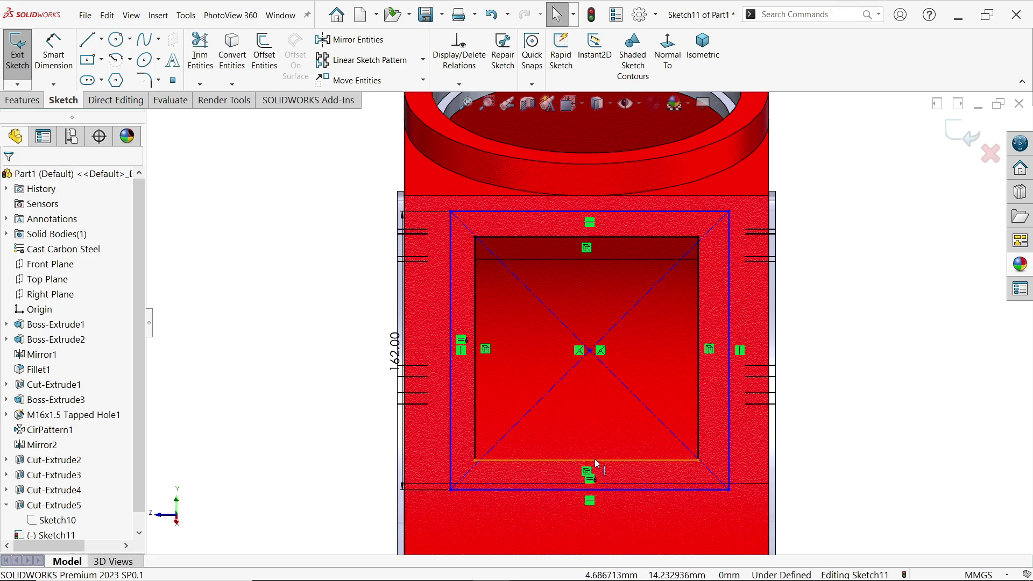
pyautogui.scroll(-4, 588, 513)
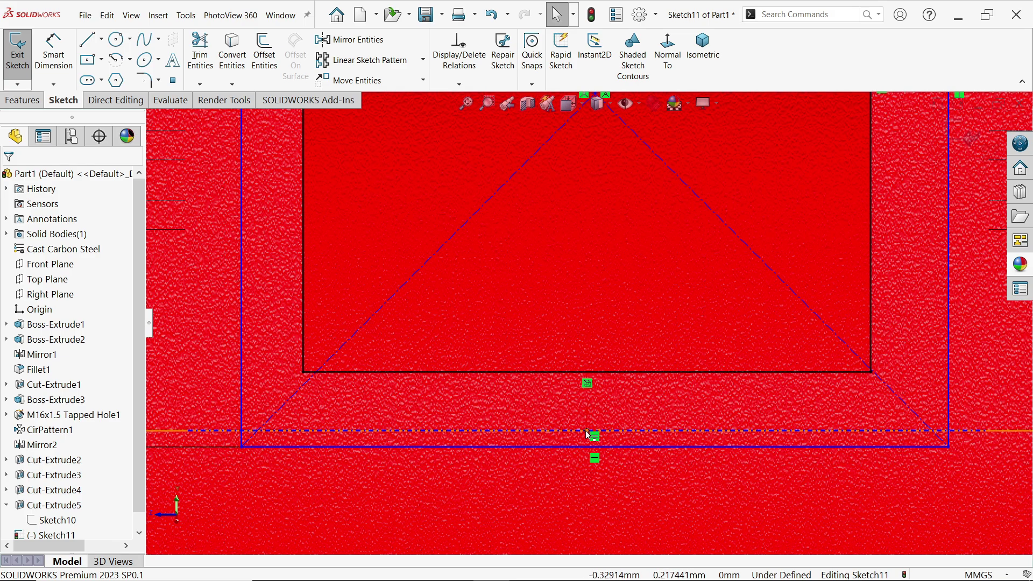
pyautogui.click(587, 432)
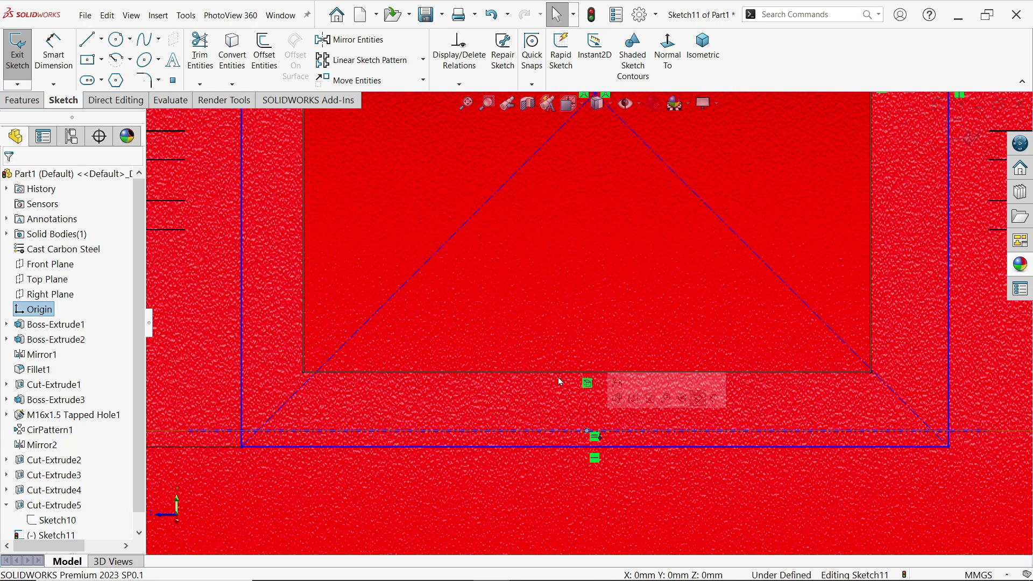
pyautogui.scroll(3, 588, 382)
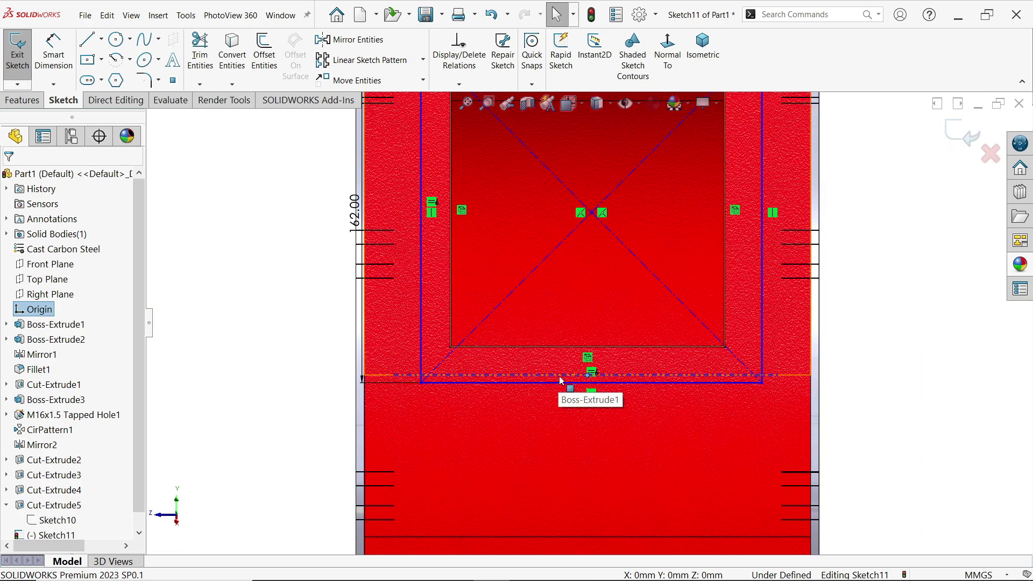
pyautogui.keyDown('ctrl'); pyautogui.click(593, 216); pyautogui.keyUp('ctrl')
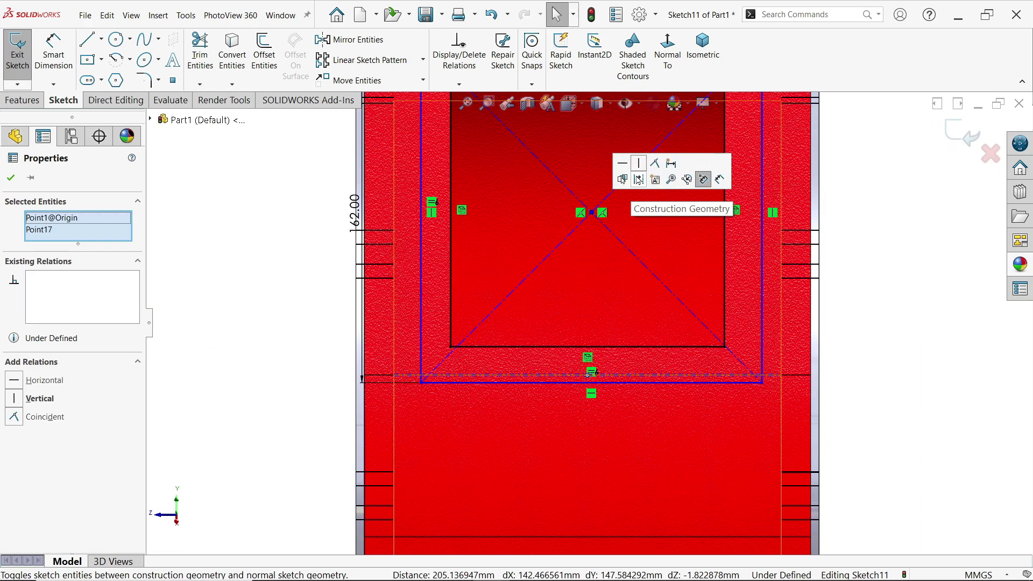
pyautogui.click(660, 178)
pyautogui.hotkey('ctrl', '8')
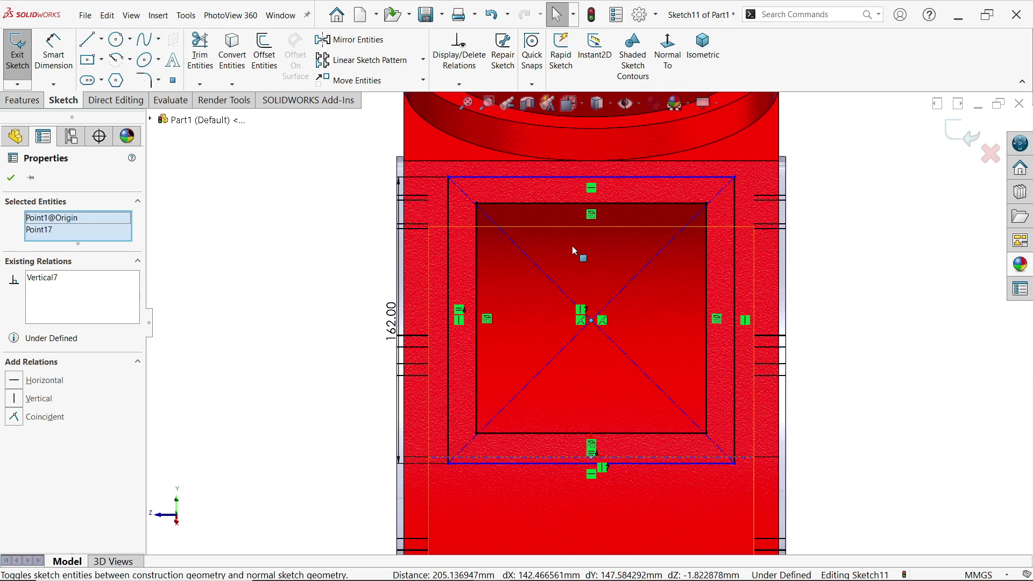
# Dimension the outer rectangle's center point 130/2 mm from the upper edge of the window outline.
pyautogui.scroll(-1, 601, 243)
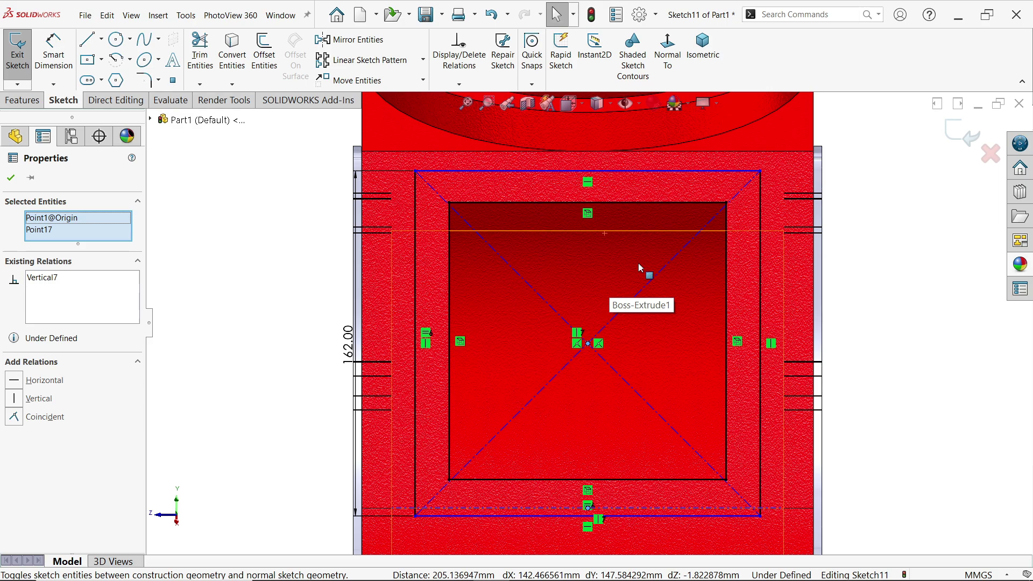
pyautogui.scroll(-2, 721, 221)
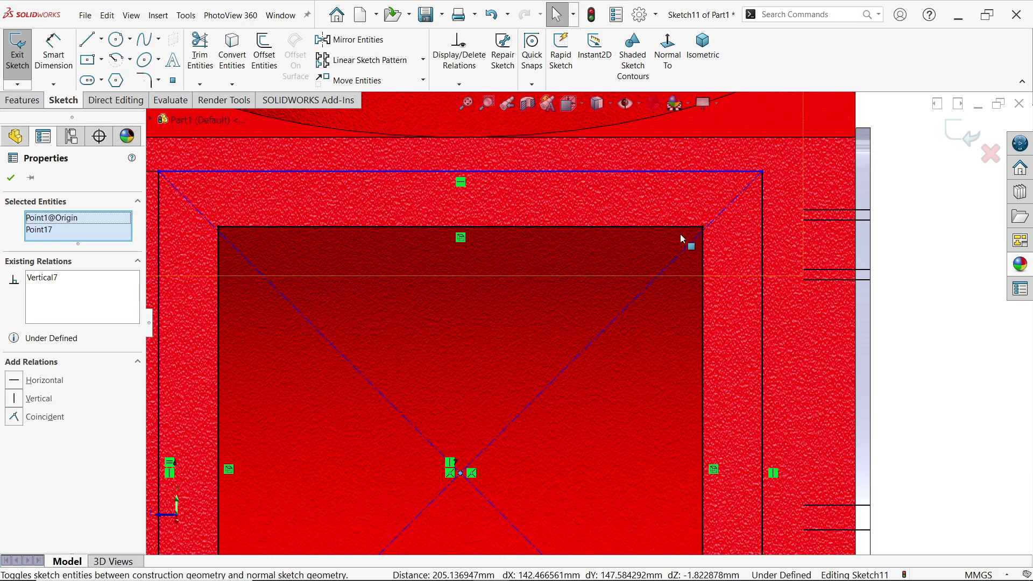
pyautogui.click(60, 66)
pyautogui.scroll(2, 521, 411)
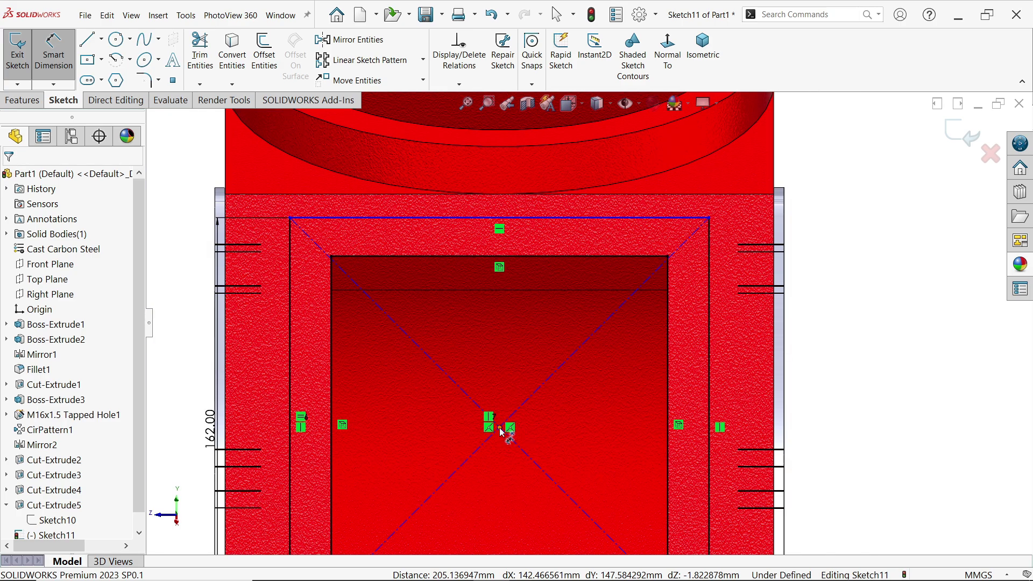
pyautogui.click(500, 428)
pyautogui.click(550, 257)
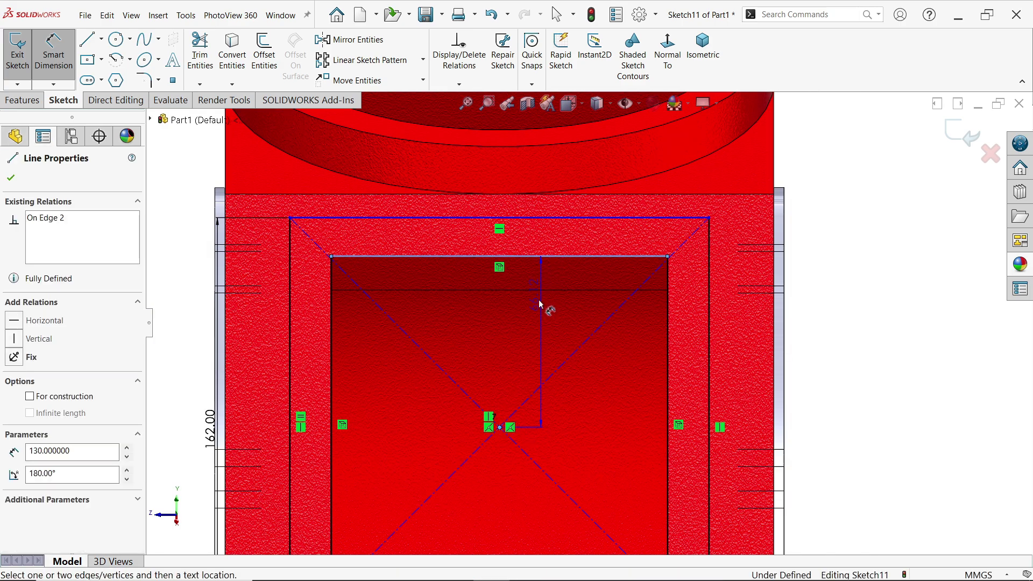
pyautogui.click(855, 323)
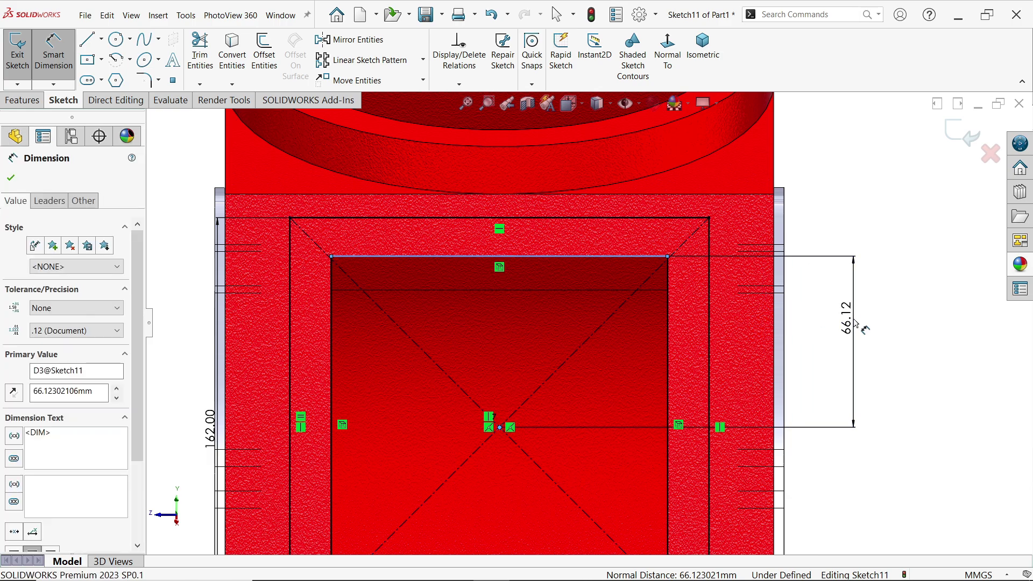
pyautogui.write('130/2')
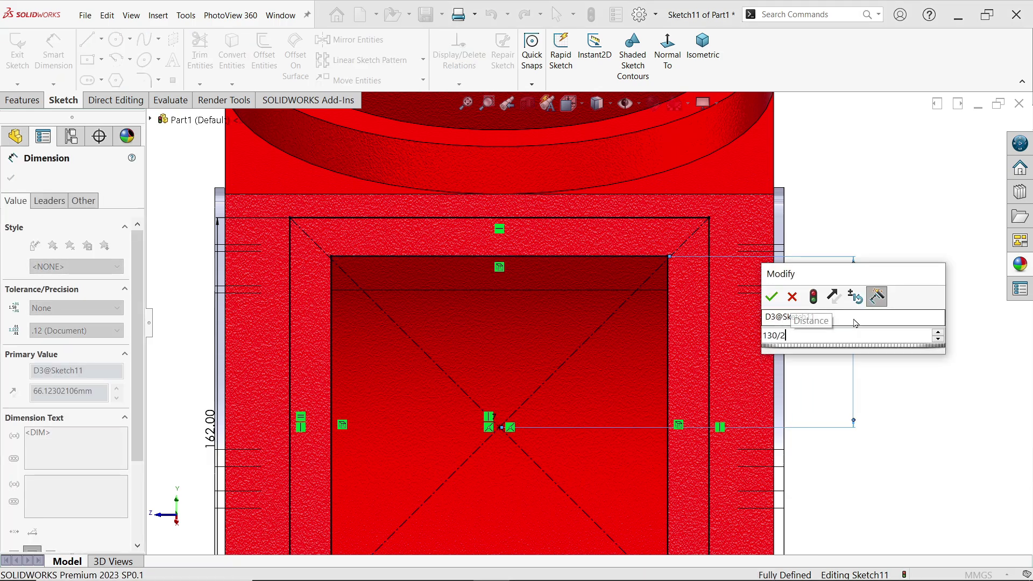
pyautogui.press('Return')
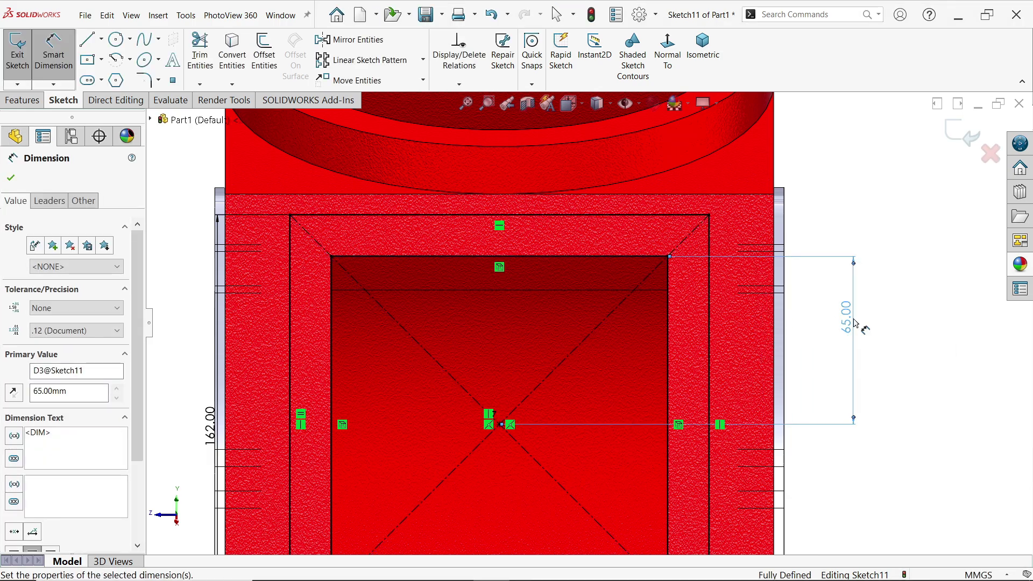
pyautogui.click(11, 180)
# Extrude the square frame around the window 4 mm blind outward, merged with the body.
pyautogui.scroll(3, 594, 281)
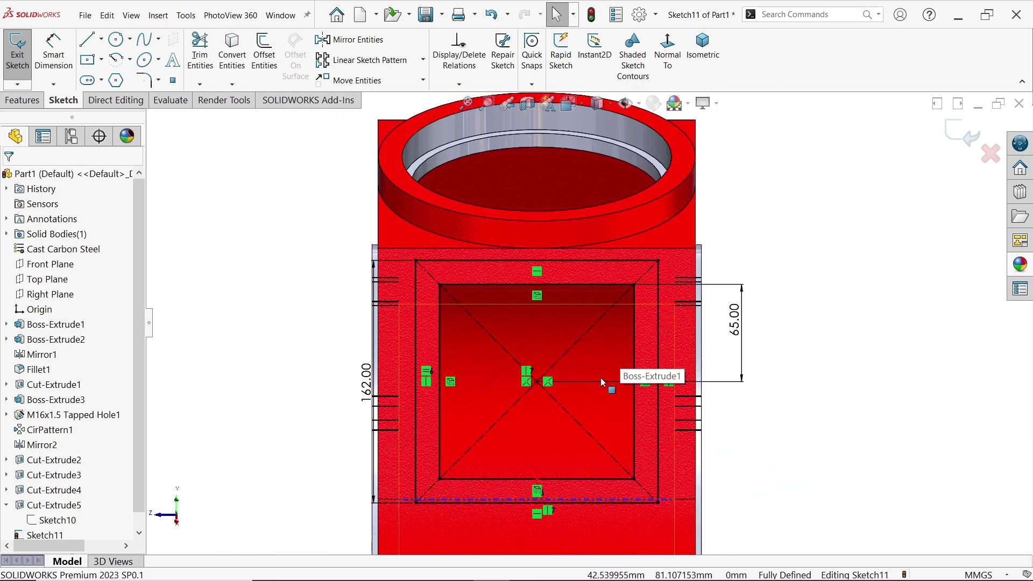
pyautogui.moveTo(602, 382); pyautogui.dragTo(549, 317, button='middle')
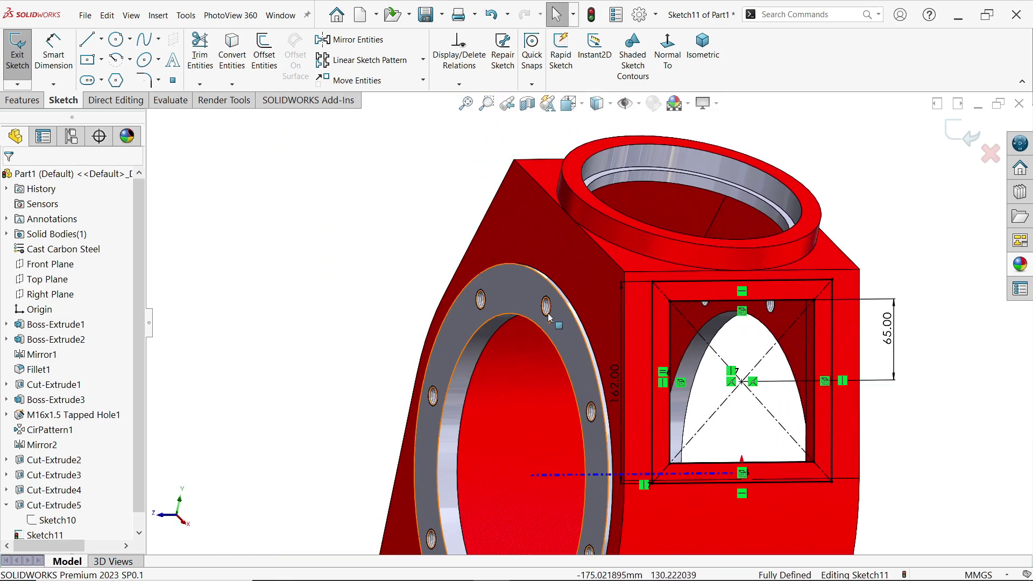
pyautogui.click(21, 101)
pyautogui.click(23, 54)
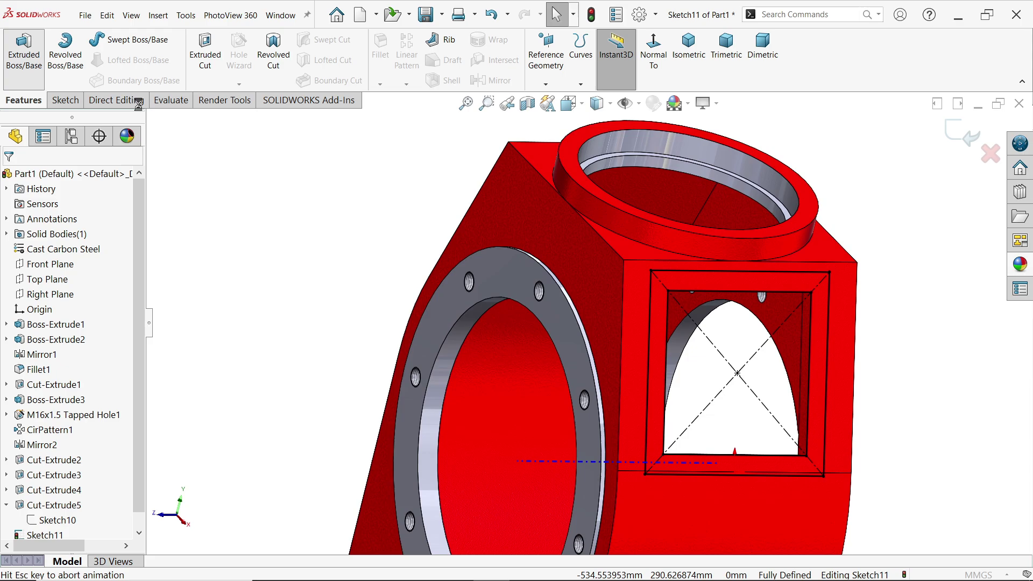
pyautogui.scroll(-2, 696, 370)
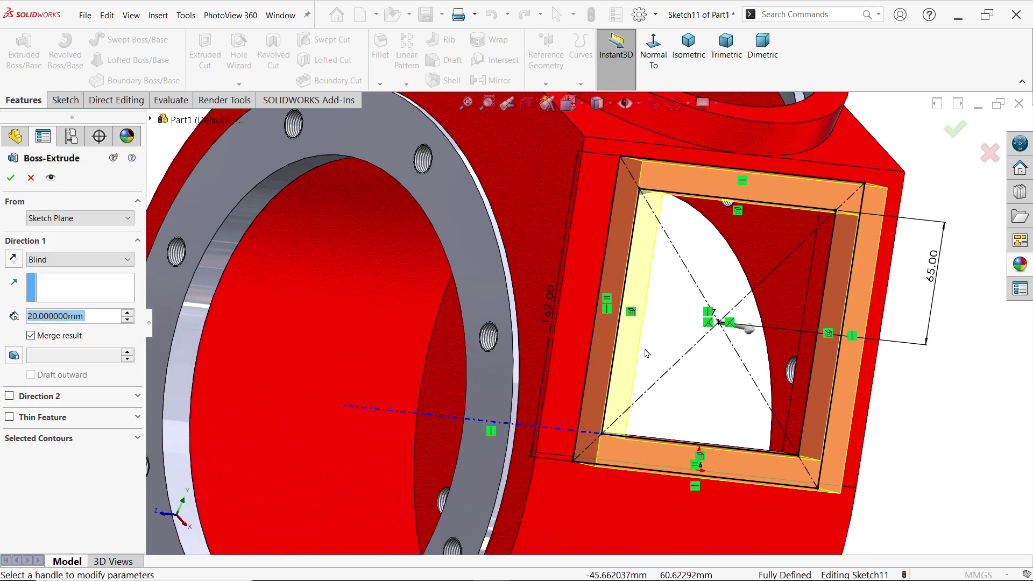
pyautogui.write('4')
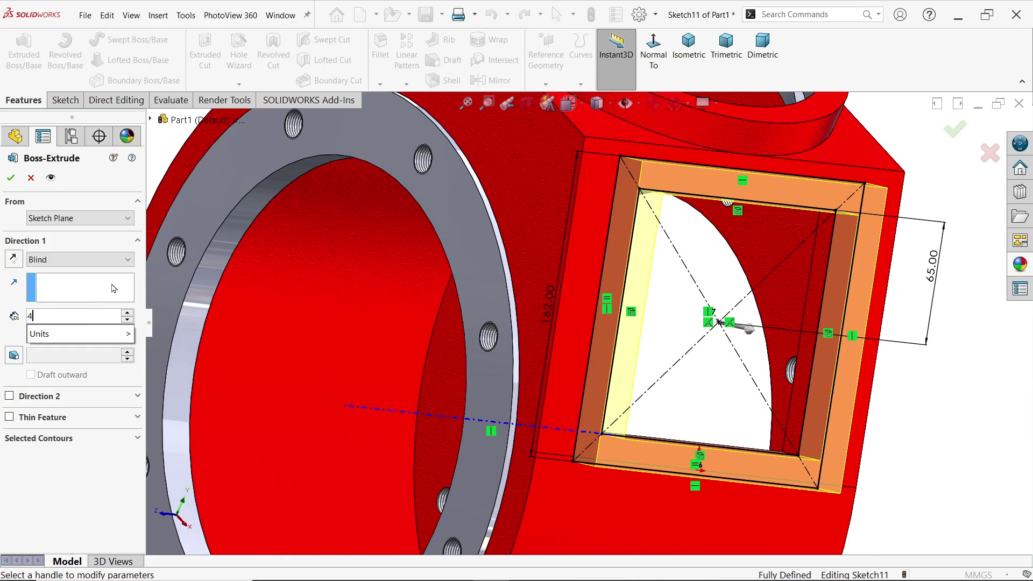
pyautogui.press('Return')
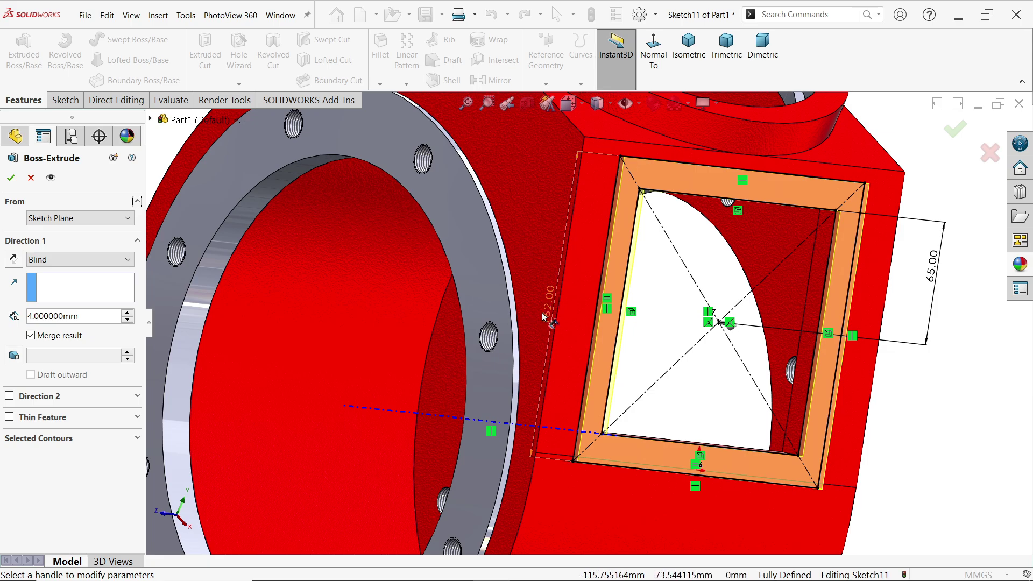
pyautogui.click(12, 179)
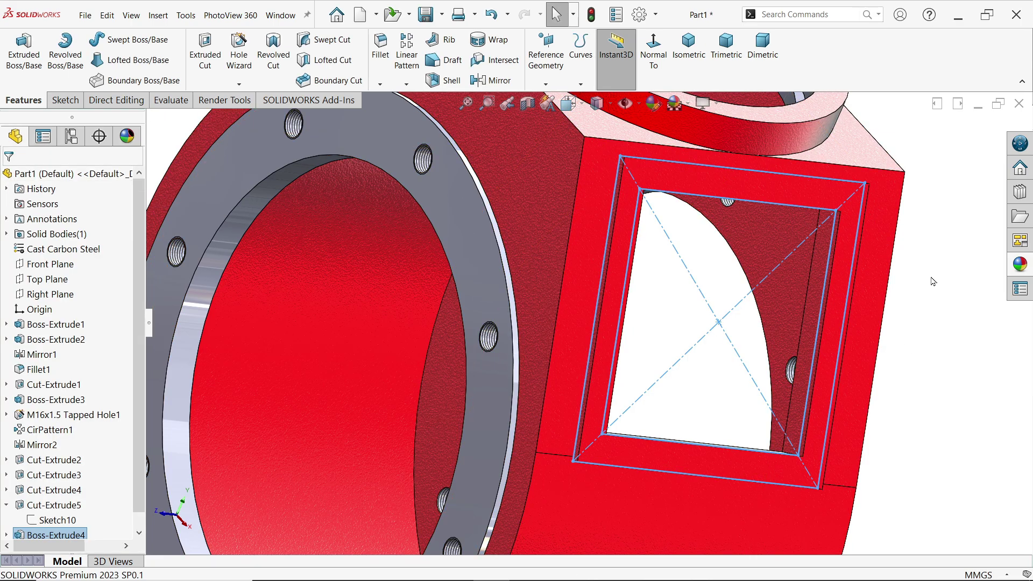
# Apply the default grey color appearance to the raised frame around the square window.
pyautogui.click(1021, 268)
pyautogui.click(887, 317)
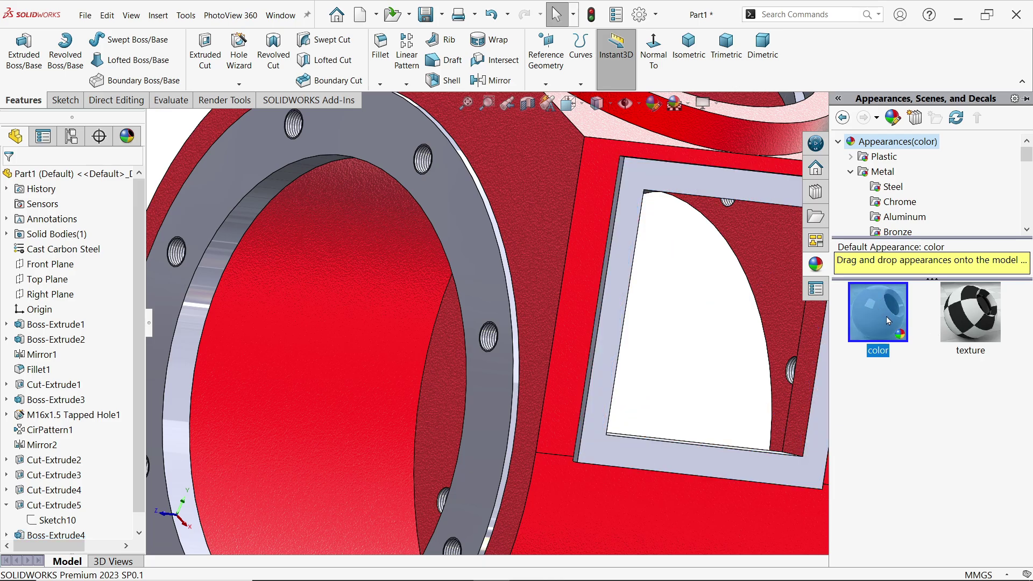
pyautogui.scroll(2, 719, 351)
pyautogui.scroll(3, 764, 382)
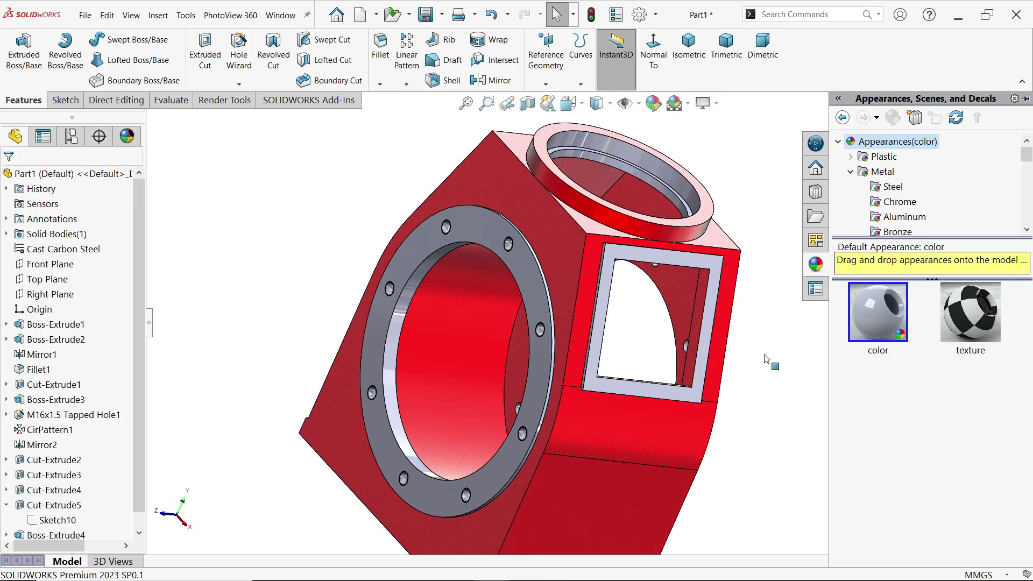
pyautogui.click(764, 355)
pyautogui.scroll(-2, 641, 307)
pyautogui.moveTo(669, 293); pyautogui.dragTo(678, 317, button='middle')
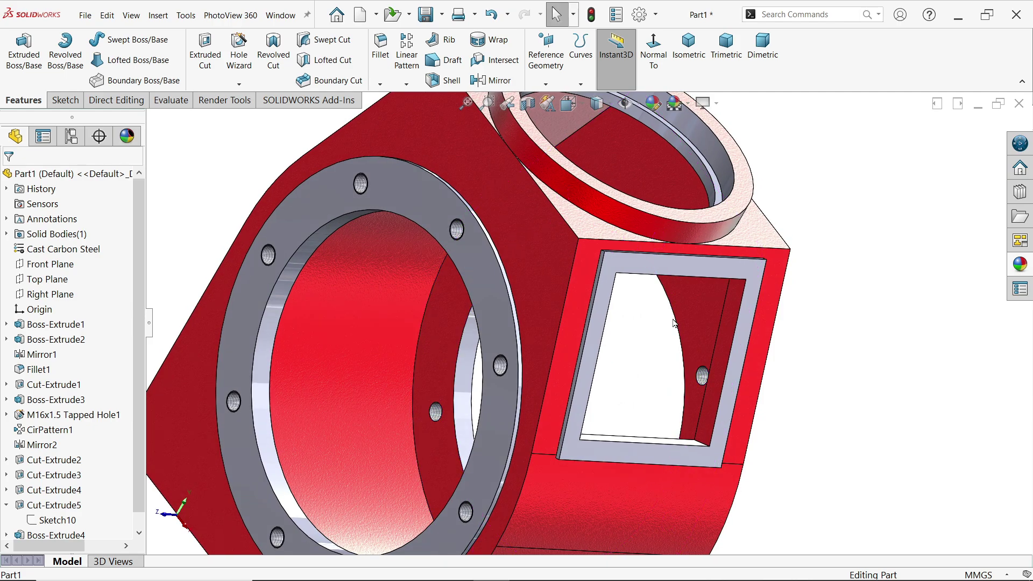
pyautogui.scroll(-3, 692, 285)
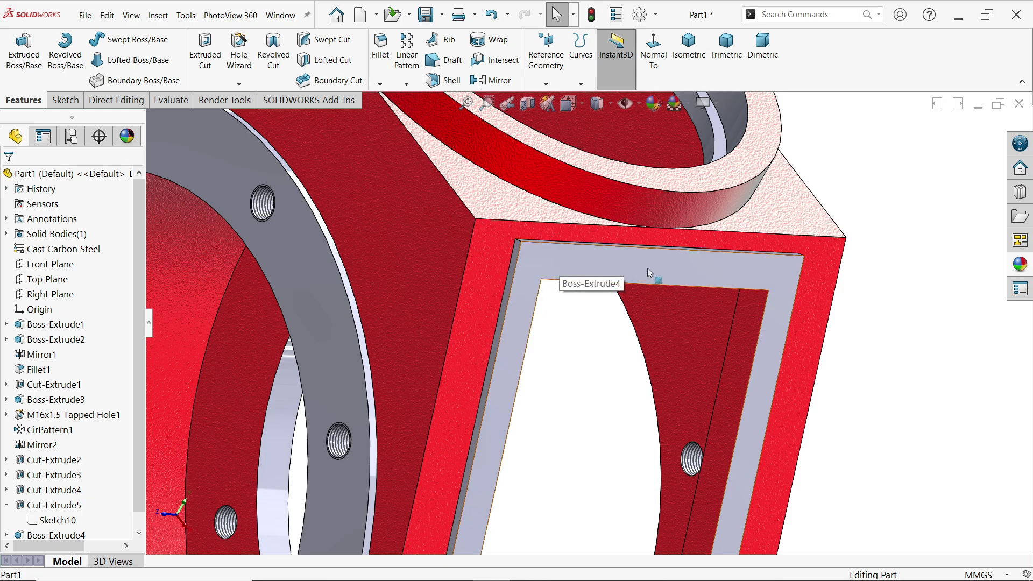
# Examine the reference drawing for the tapped hole callout and the hole spacing around the side window frame.
pyautogui.hotkey('alt', 'Tab')
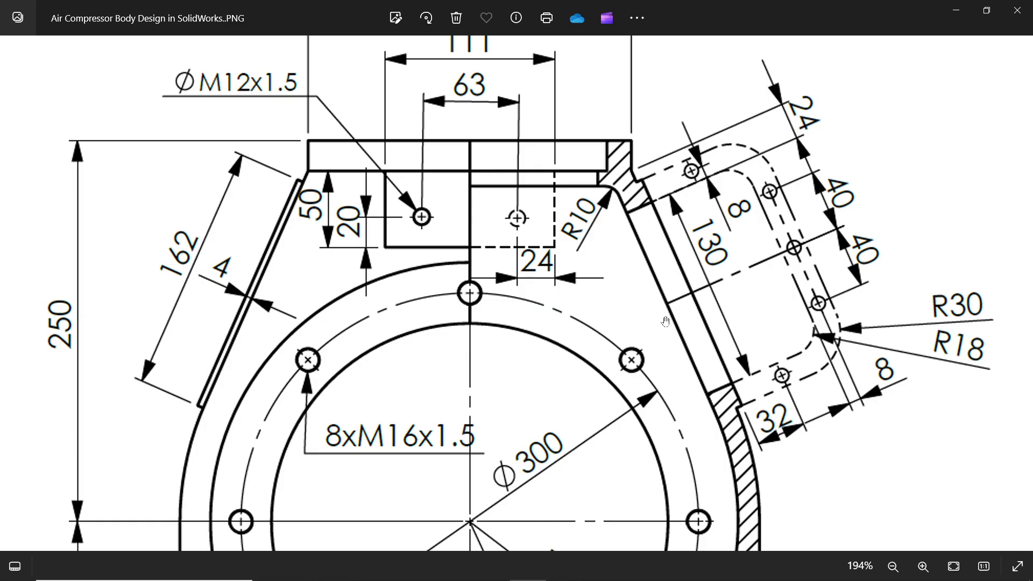
pyautogui.moveTo(515, 221); pyautogui.dragTo(933, 247)
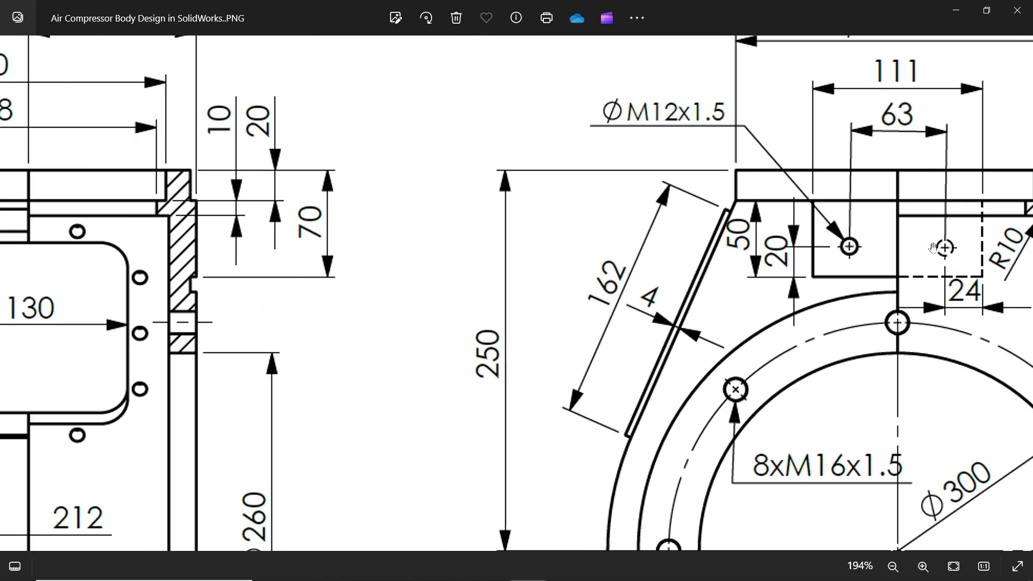
pyautogui.moveTo(304, 233); pyautogui.dragTo(827, 227)
pyautogui.moveTo(491, 183); pyautogui.dragTo(563, 355)
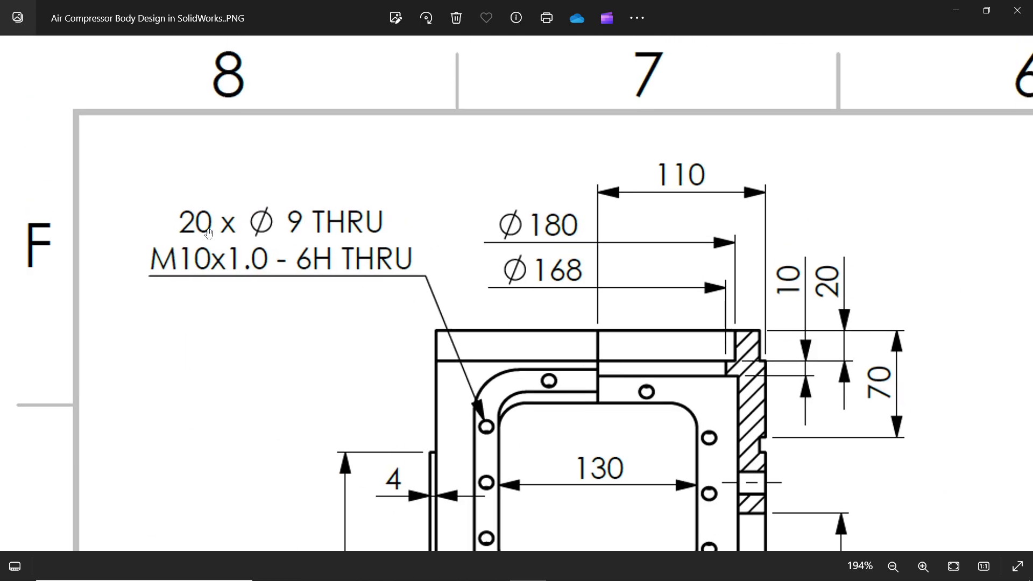
pyautogui.moveTo(319, 253); pyautogui.dragTo(310, 193)
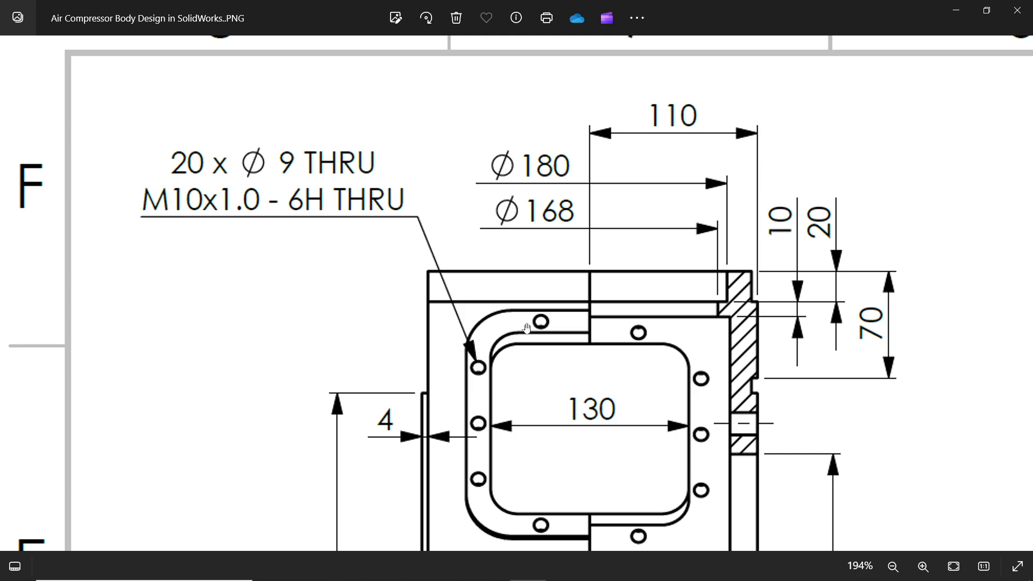
pyautogui.scroll(-2, 581, 408)
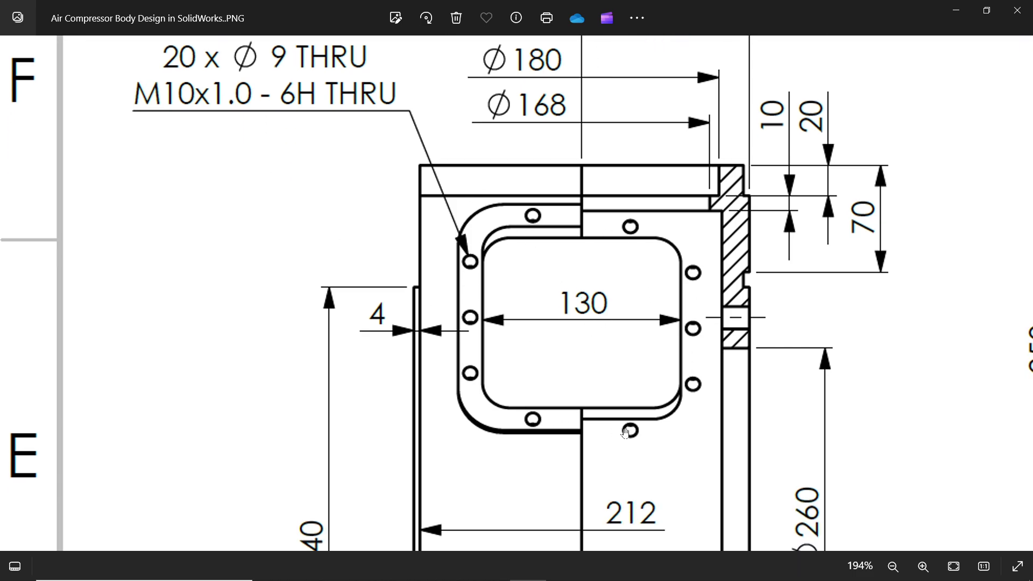
pyautogui.keyDown('ctrl'); pyautogui.scroll(-4, 489, 314); pyautogui.keyUp('ctrl')
pyautogui.hscroll(5, 753, 288)
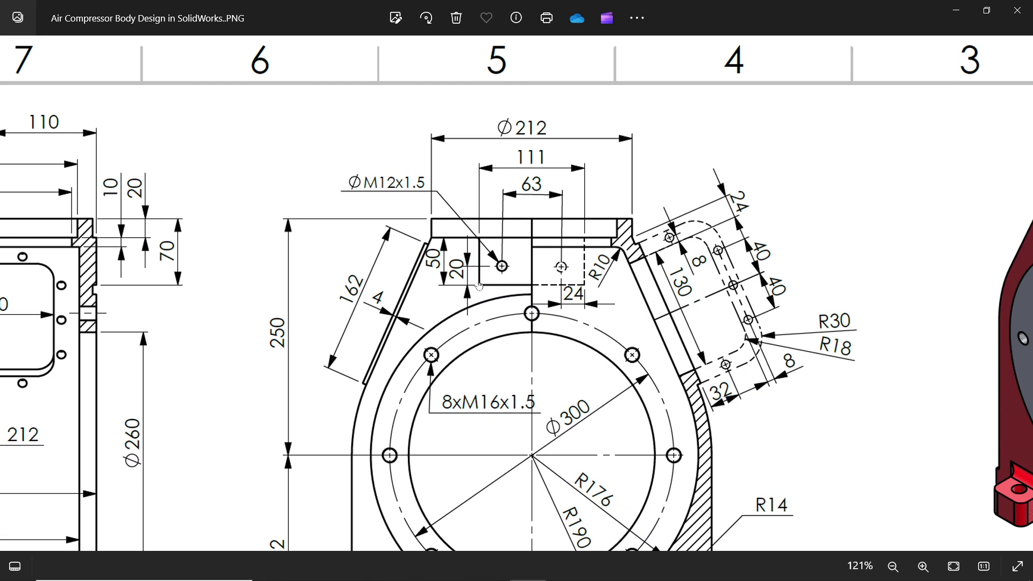
pyautogui.keyDown('ctrl'); pyautogui.scroll(3, 756, 286); pyautogui.keyUp('ctrl')
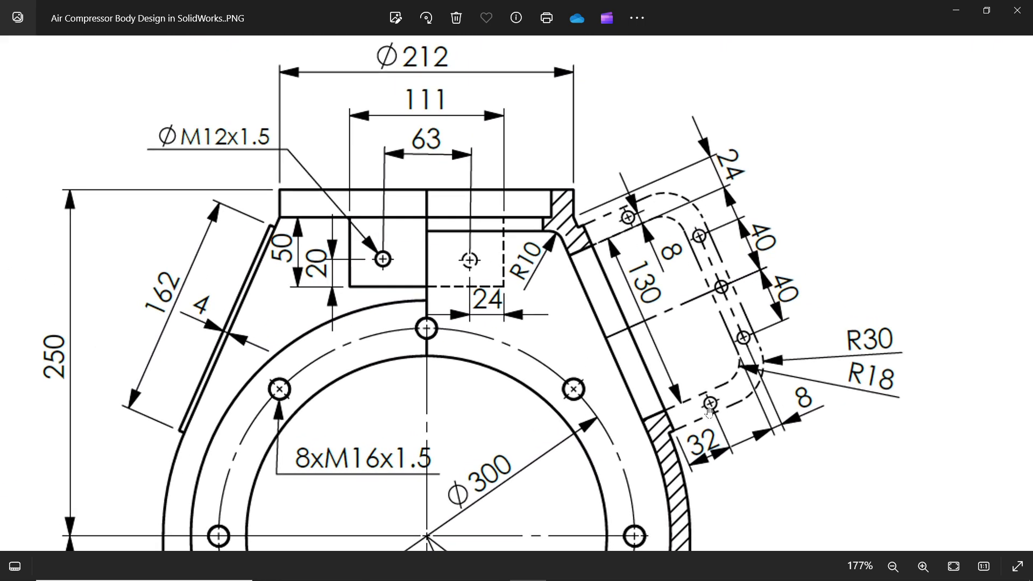
pyautogui.keyDown('ctrl'); pyautogui.scroll(1, 709, 412); pyautogui.keyUp('ctrl')
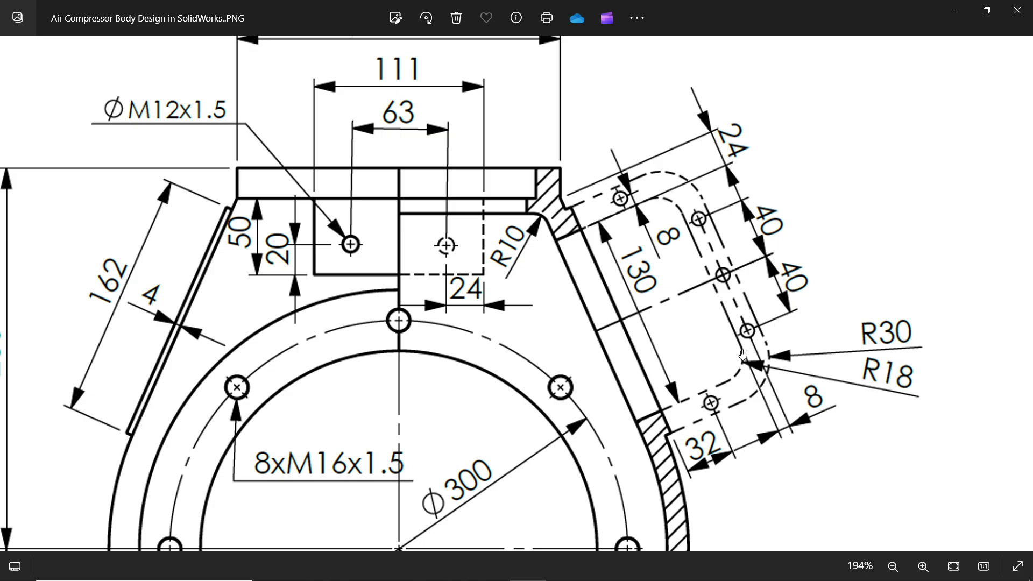
pyautogui.click(956, 14)
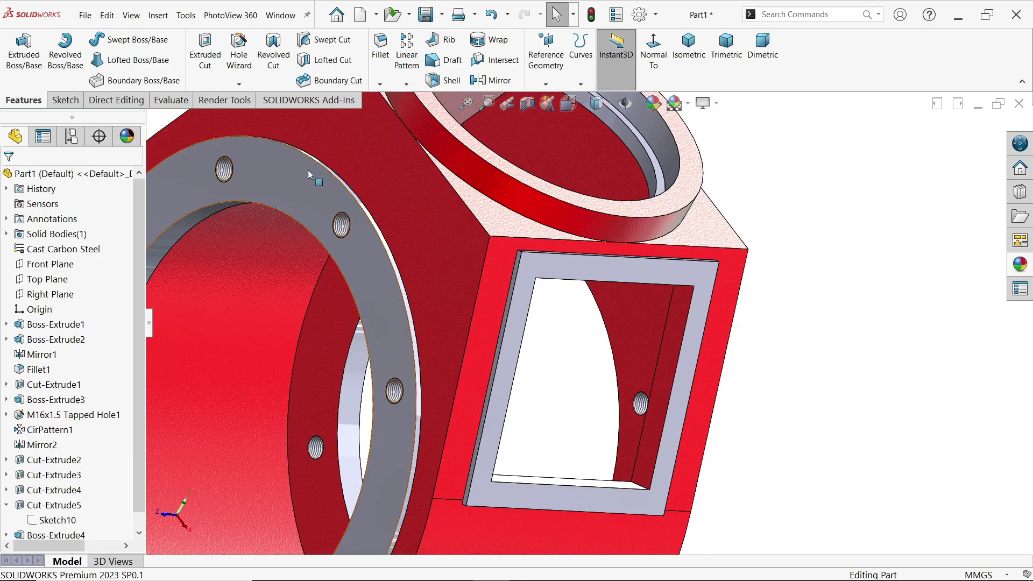
# Set up an ISO tapped hole of size M10x1.0 with the hole and thread end conditions up to next.
pyautogui.click(238, 56)
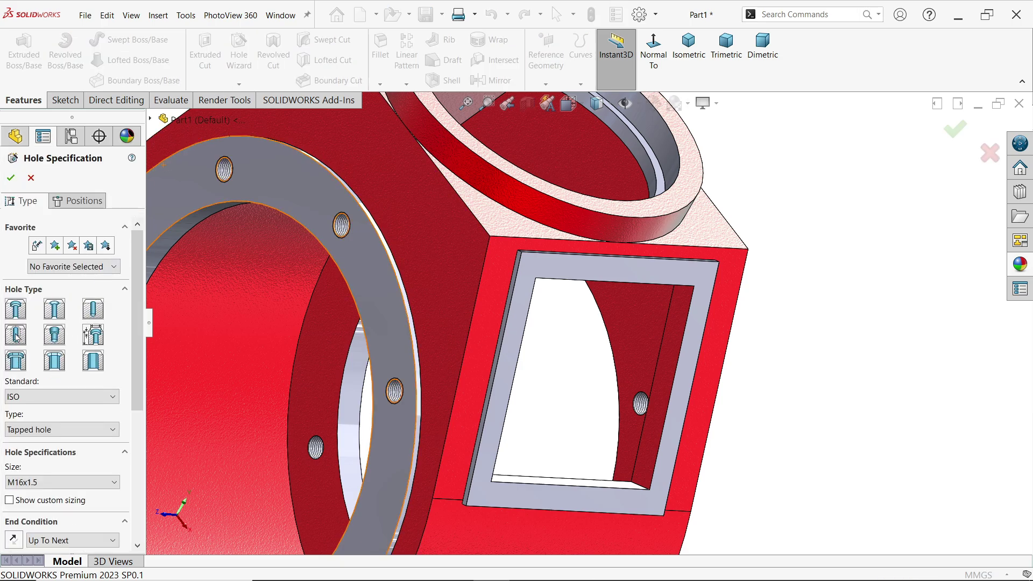
pyautogui.scroll(-4, 138, 380)
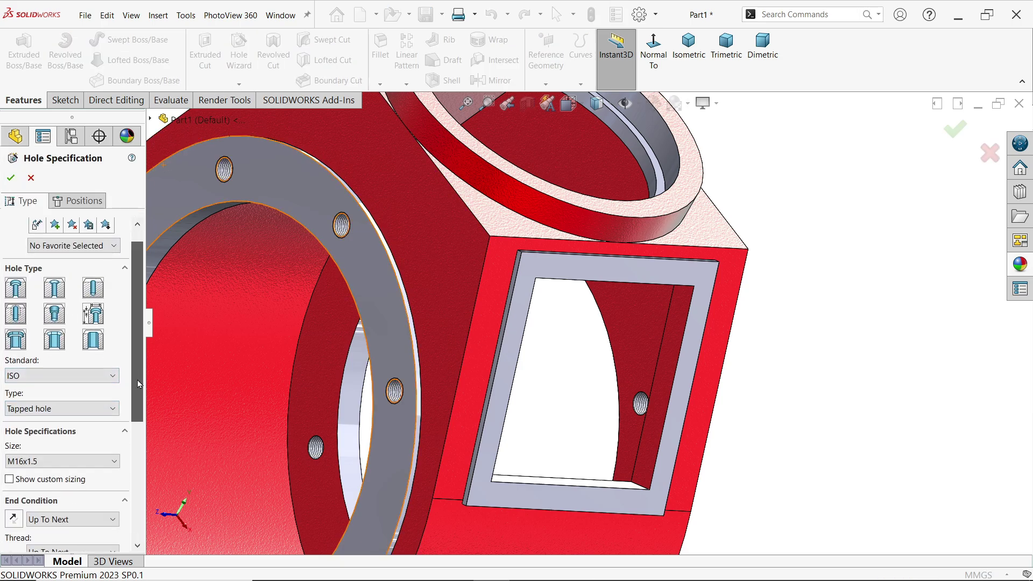
pyautogui.click(59, 366)
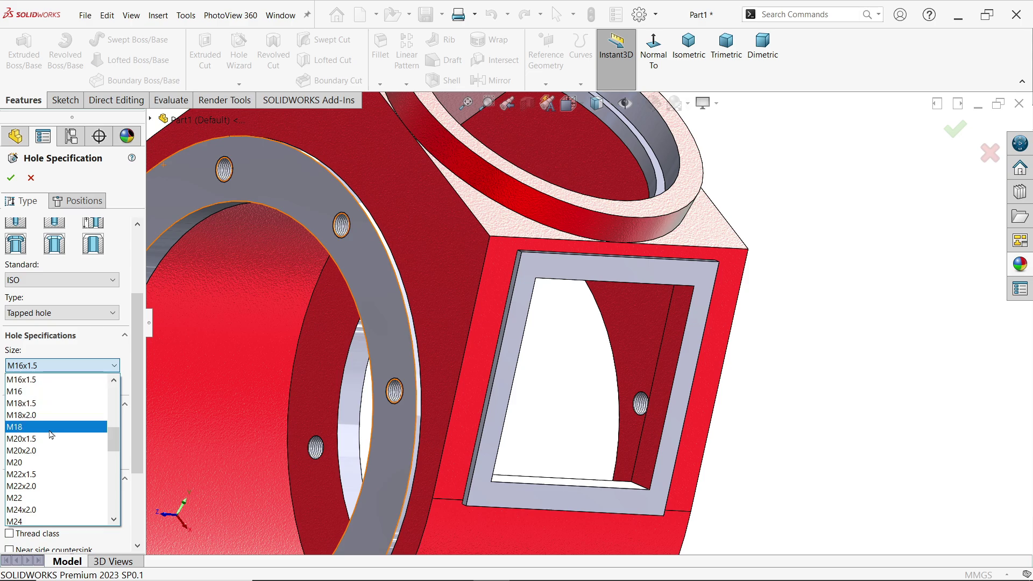
pyautogui.scroll(4, 46, 439)
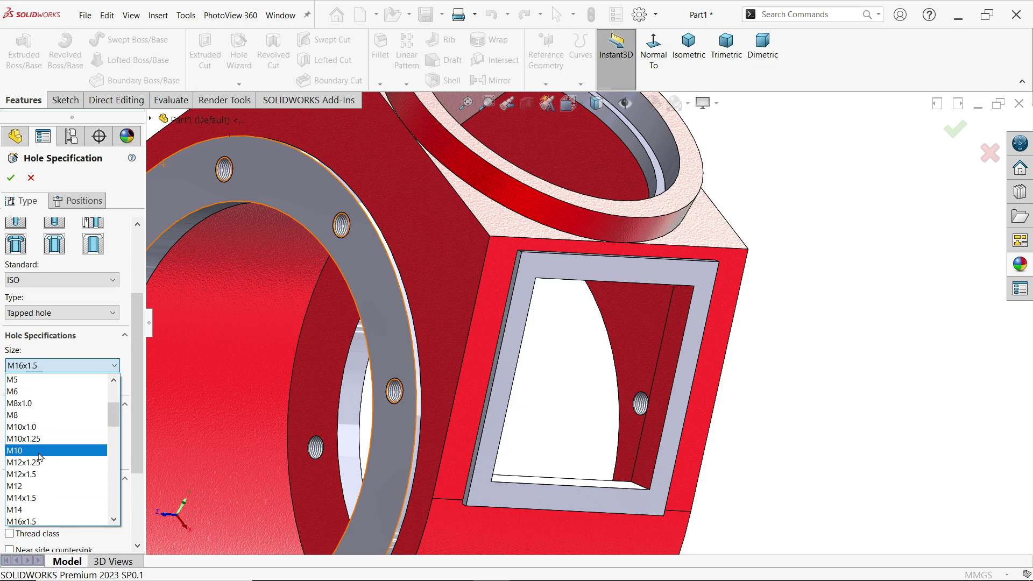
pyautogui.click(40, 427)
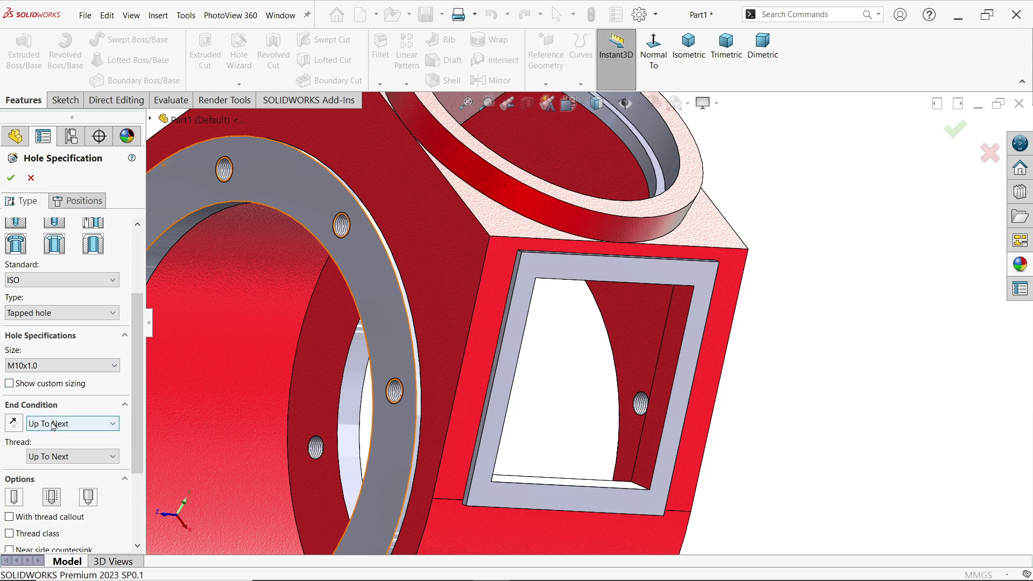
pyautogui.click(54, 427)
pyautogui.click(54, 426)
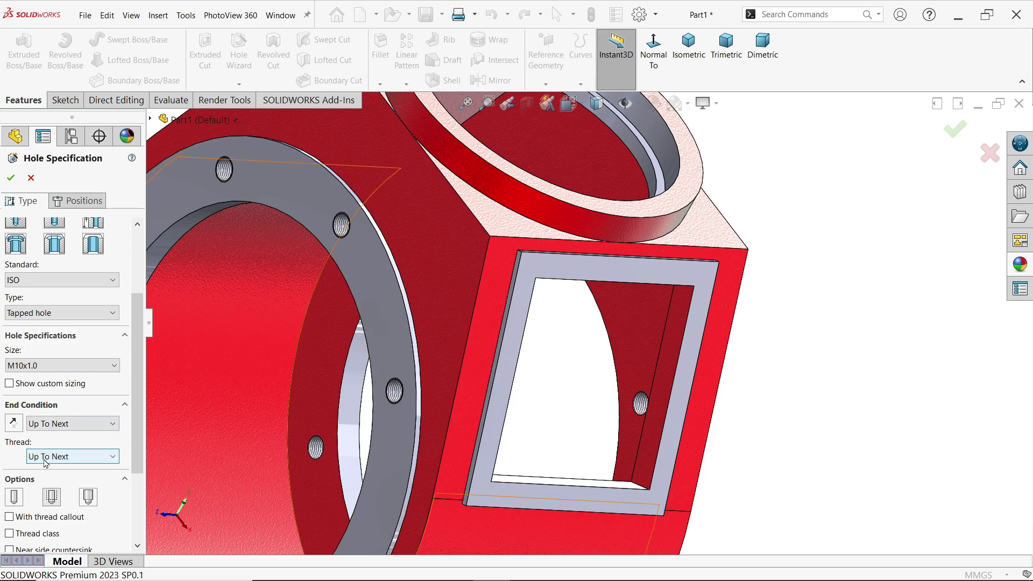
# Choose the outer face of the raised square window frame as the face for the hole positions.
pyautogui.click(80, 201)
pyautogui.click(537, 272)
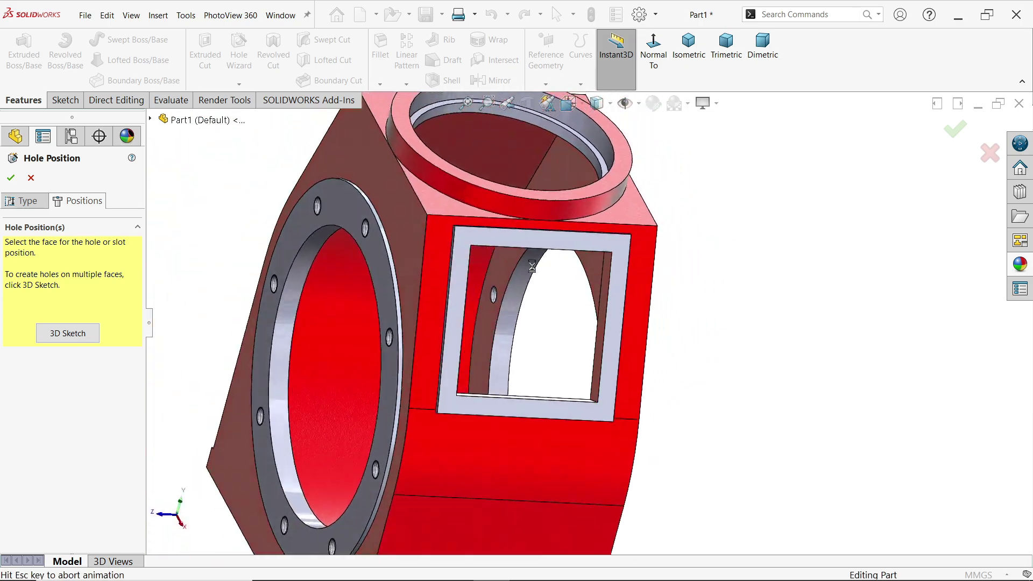
pyautogui.scroll(-4, 595, 253)
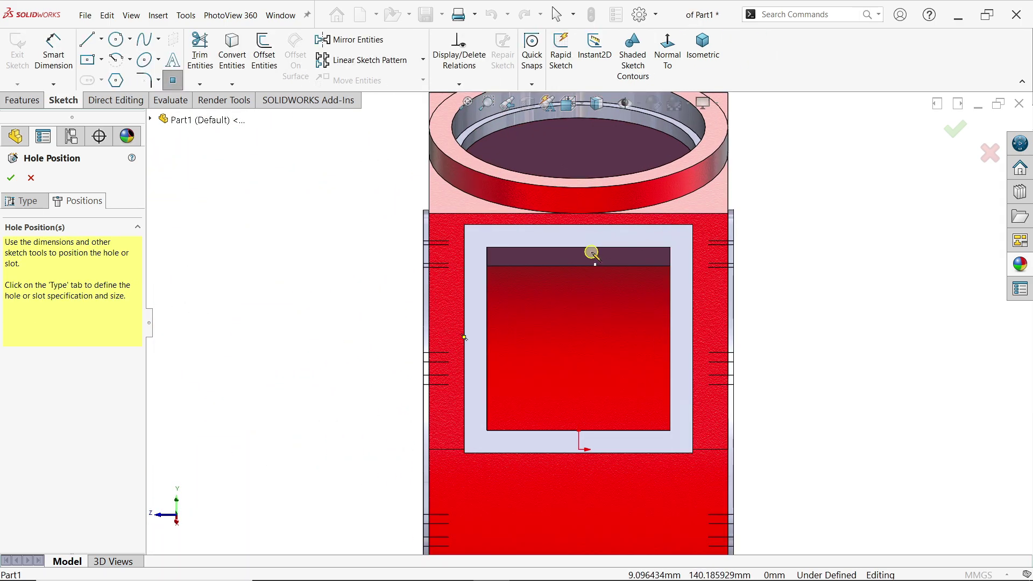
pyautogui.scroll(-3, 595, 258)
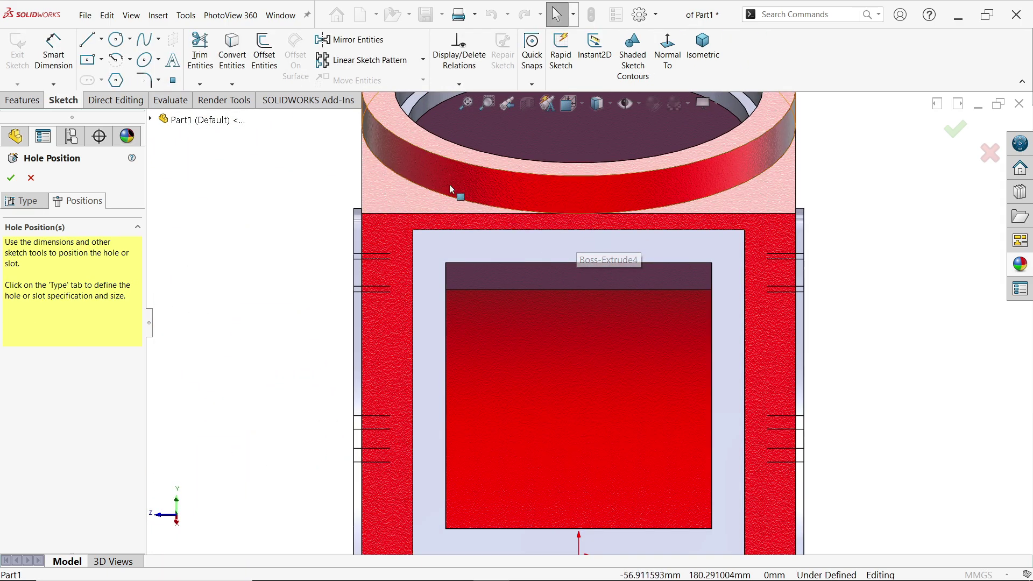
# Sketch a corner rectangle about 142 mm wide within the frame face around the window and make it construction geometry.
pyautogui.click(101, 62)
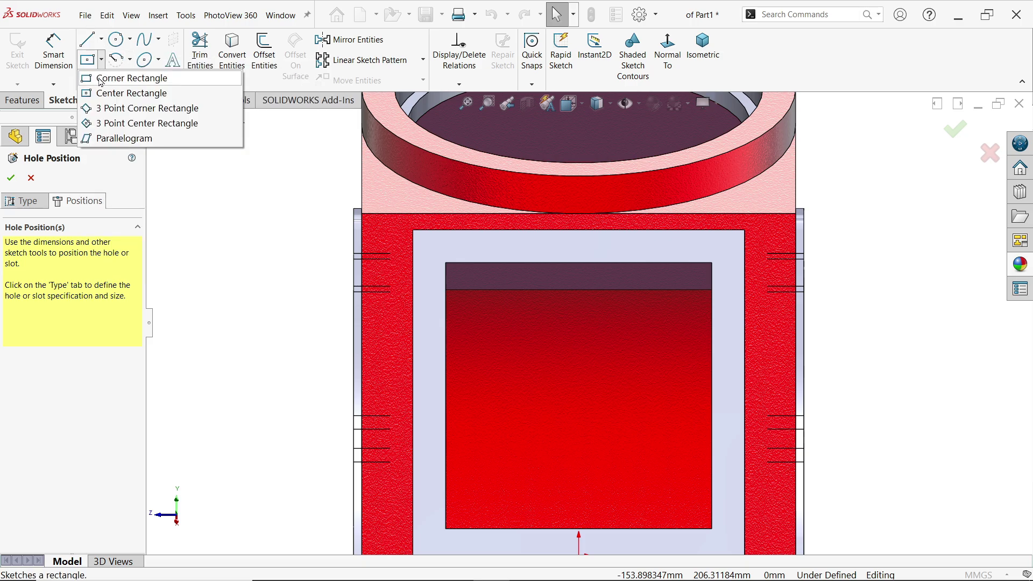
pyautogui.click(97, 79)
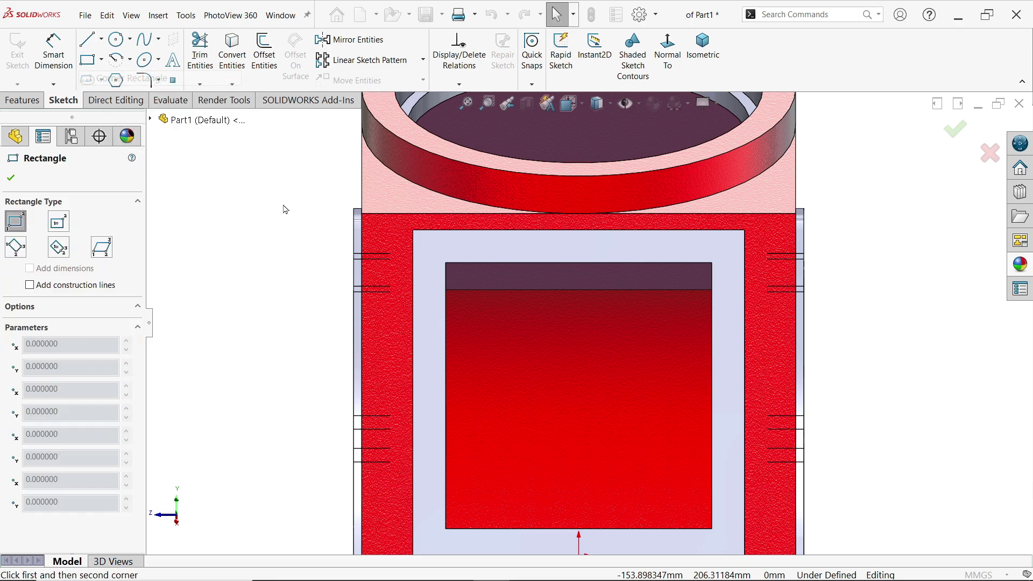
pyautogui.click(435, 250)
pyautogui.scroll(3, 538, 333)
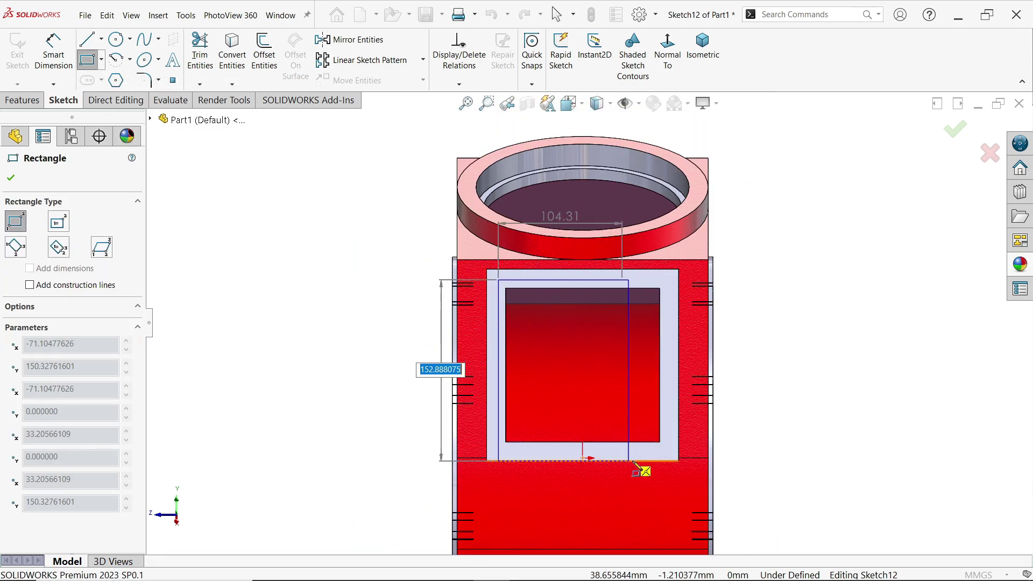
pyautogui.click(670, 453)
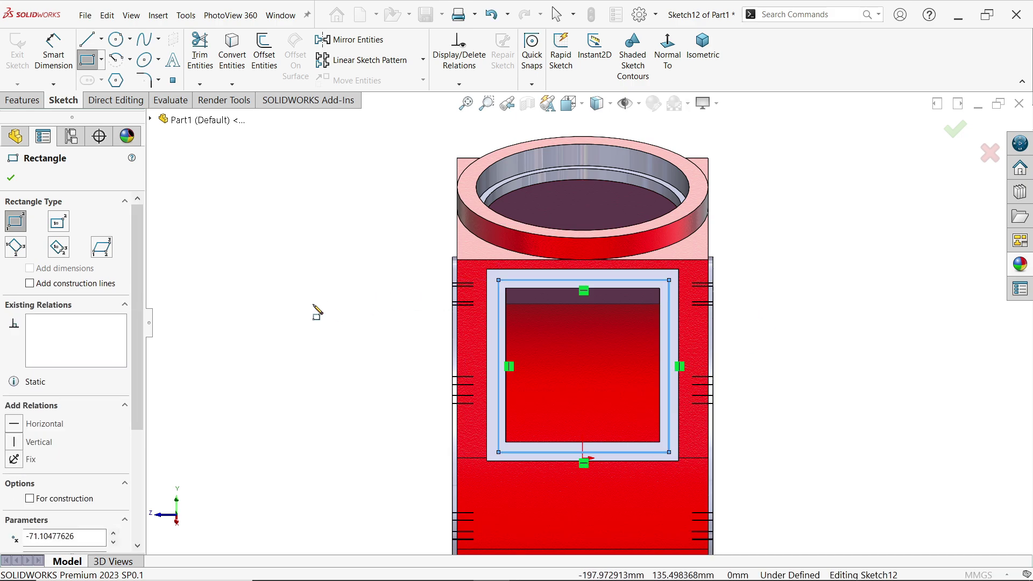
pyautogui.click(30, 499)
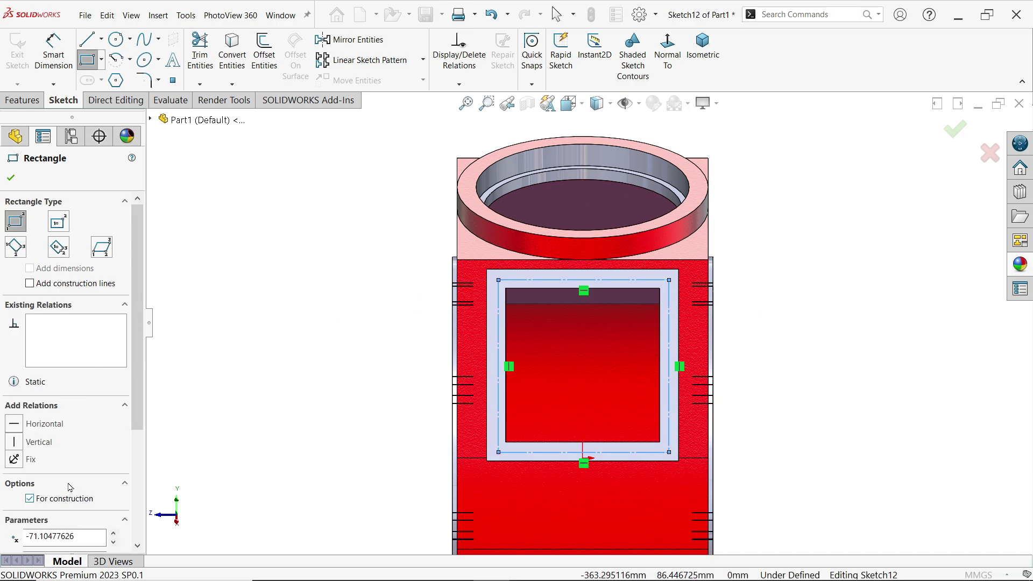
pyautogui.click(11, 178)
# Dimension the construction rectangle's left side 8 mm from the window's left edge.
pyautogui.scroll(-3, 484, 311)
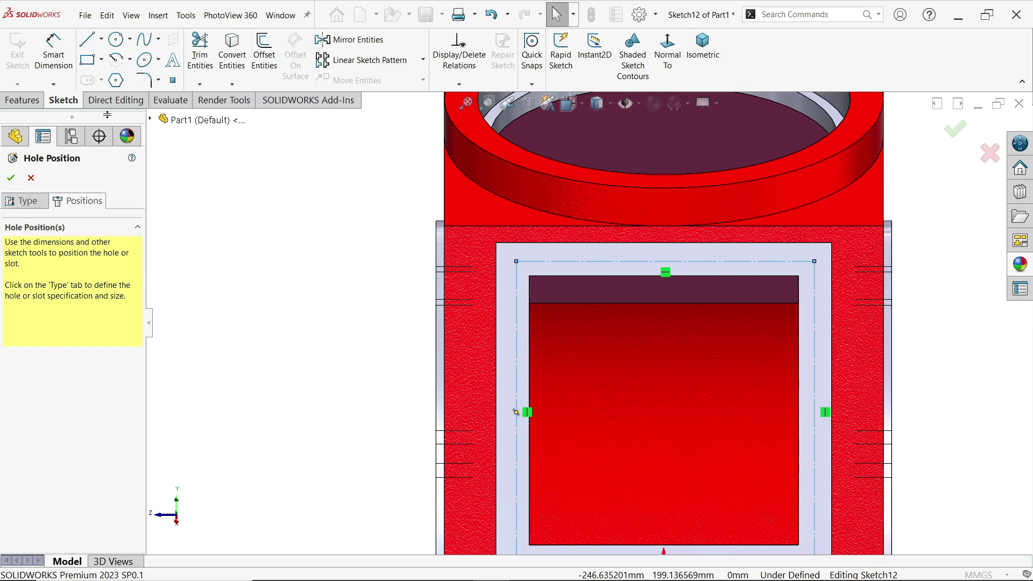
pyautogui.click(54, 54)
pyautogui.scroll(-2, 586, 312)
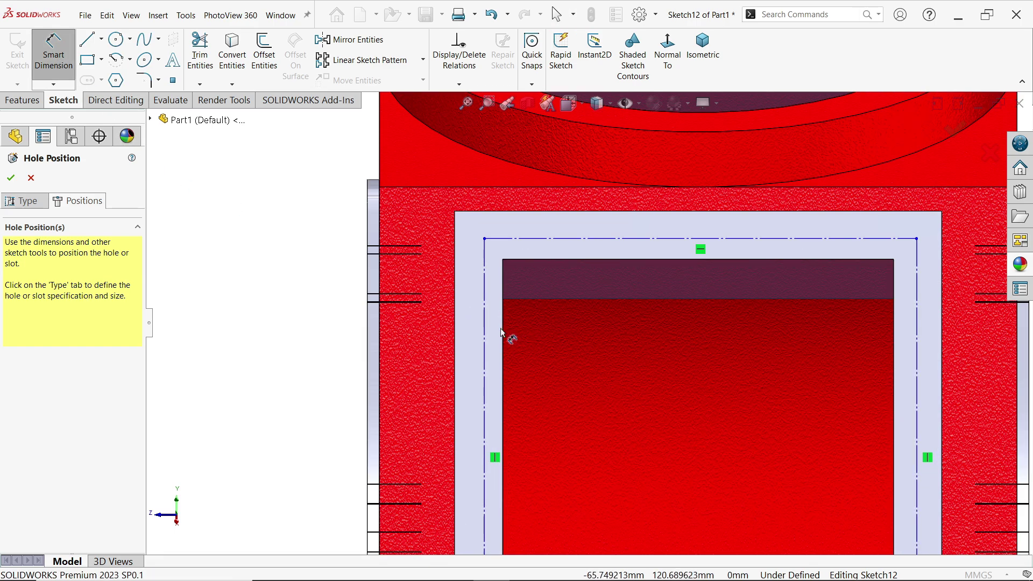
pyautogui.click(502, 334)
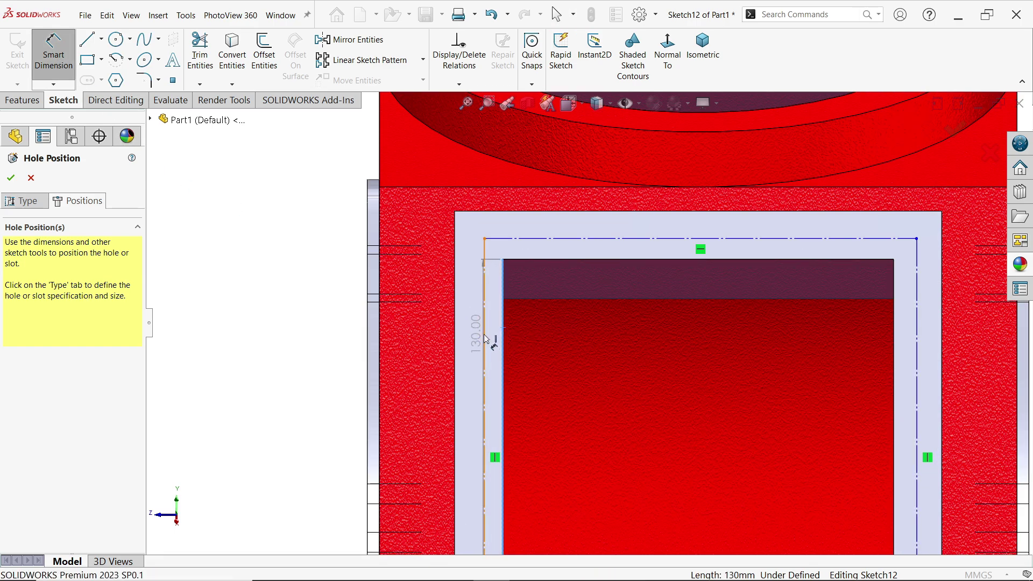
pyautogui.click(485, 339)
pyautogui.click(492, 334)
pyautogui.write('8')
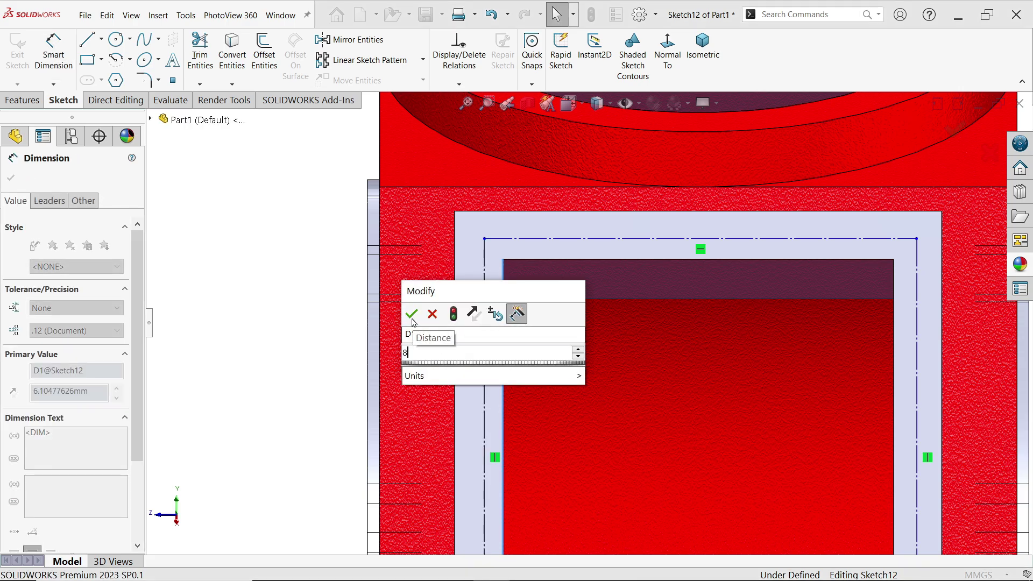
pyautogui.click(412, 314)
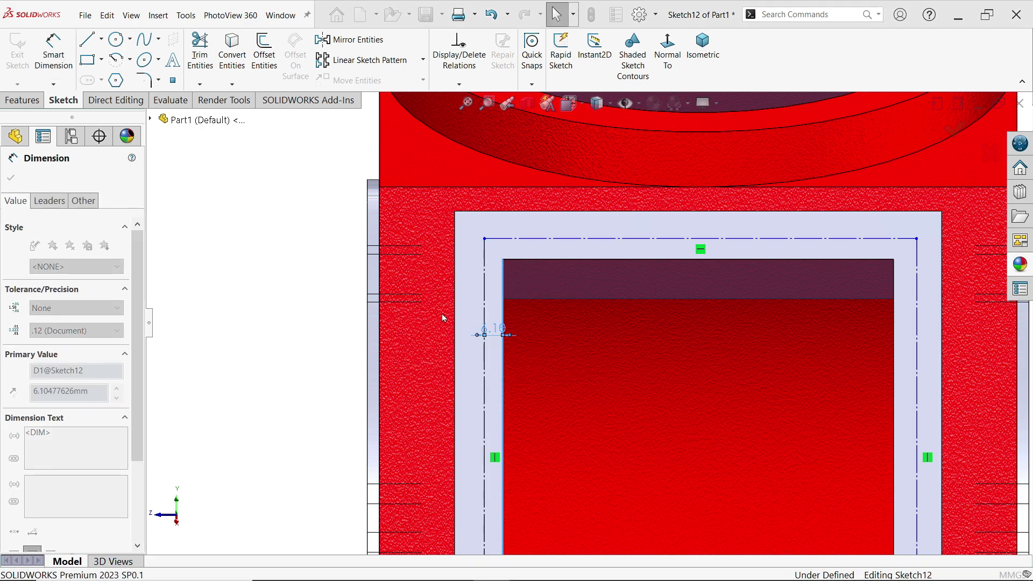
# Dimension the construction rectangle's top side 8 mm from the window's upper edge.
pyautogui.click(651, 239)
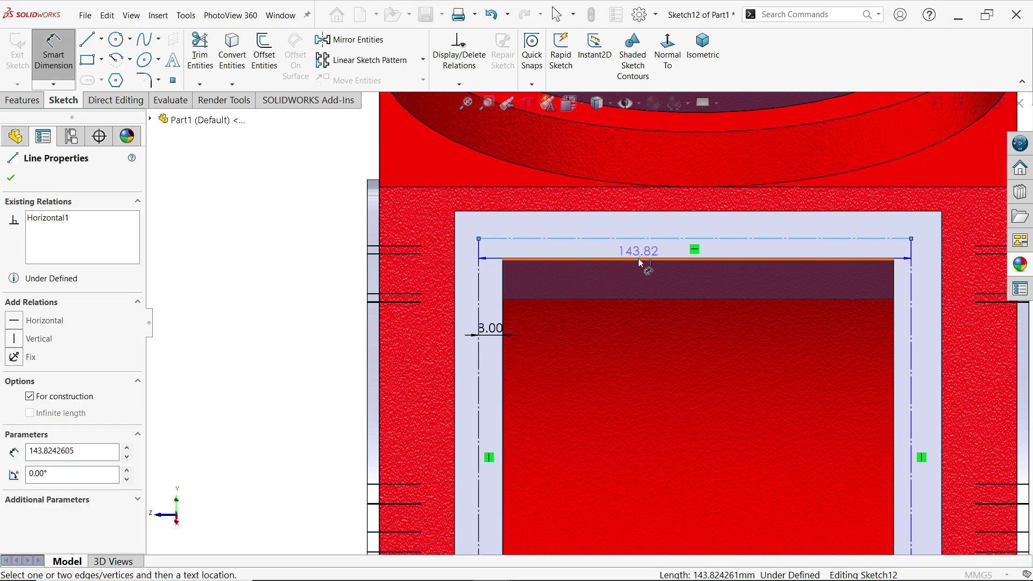
pyautogui.click(643, 261)
pyautogui.click(933, 263)
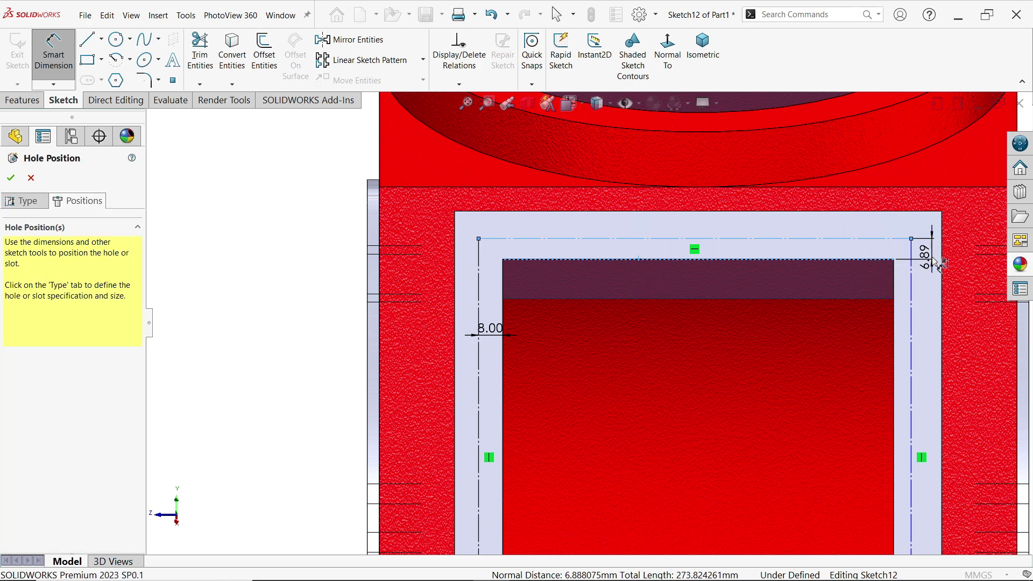
pyautogui.write('8')
pyautogui.press('Return')
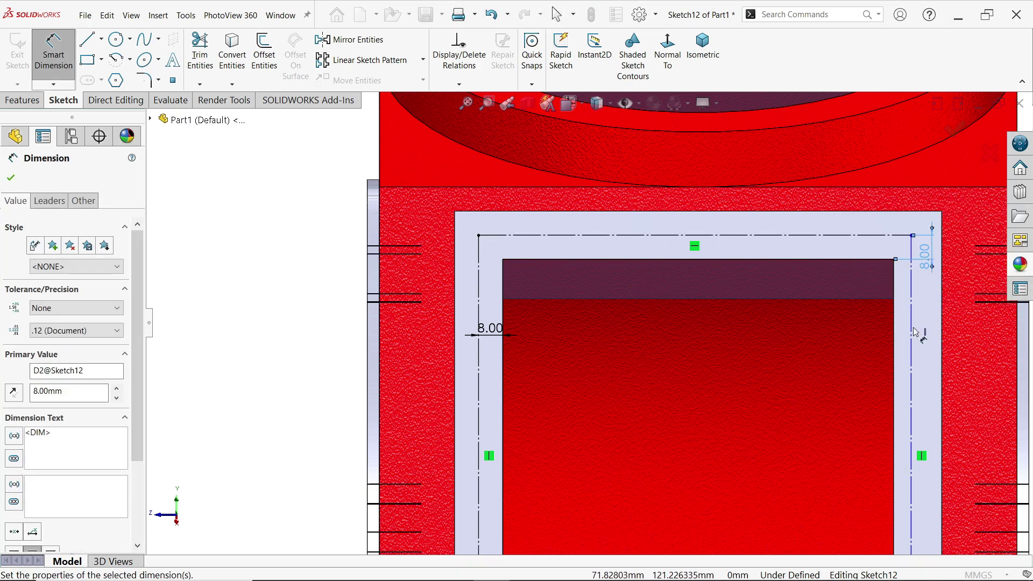
# Dimension the construction rectangle's right side 8 mm from the window's right edge.
pyautogui.click(911, 333)
pyautogui.click(894, 334)
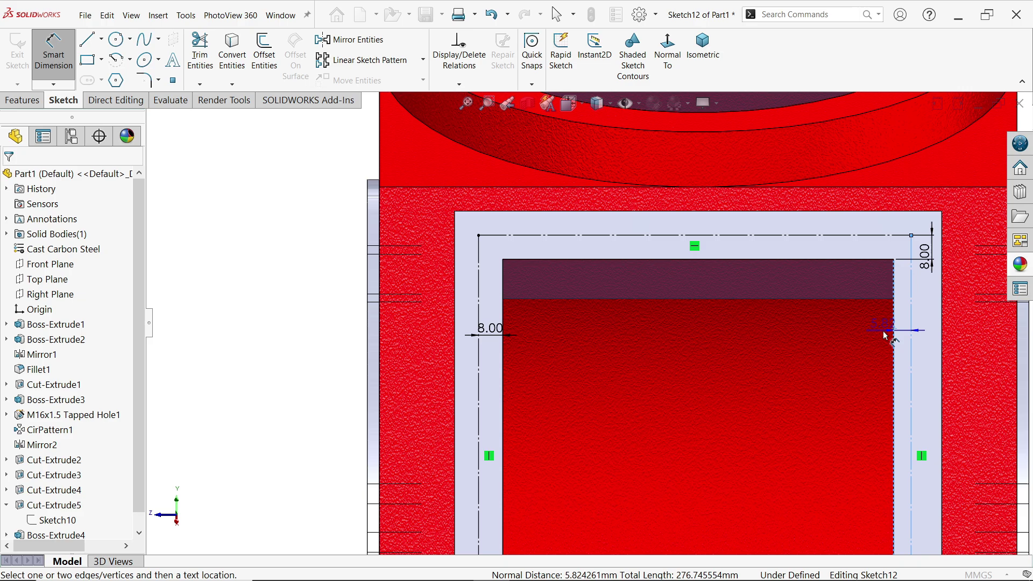
pyautogui.click(884, 335)
pyautogui.write('8.00mm')
pyautogui.press('Return')
# Dimension the construction rectangle's bottom side 8 mm from the window's lower edge.
pyautogui.scroll(-4, 672, 517)
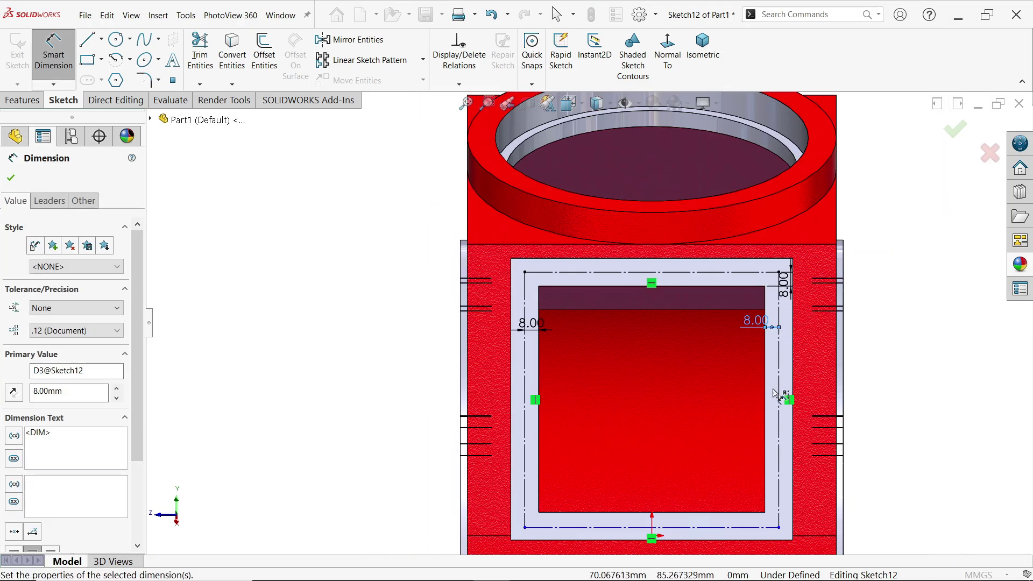
pyautogui.scroll(-4, 672, 517)
pyautogui.click(729, 442)
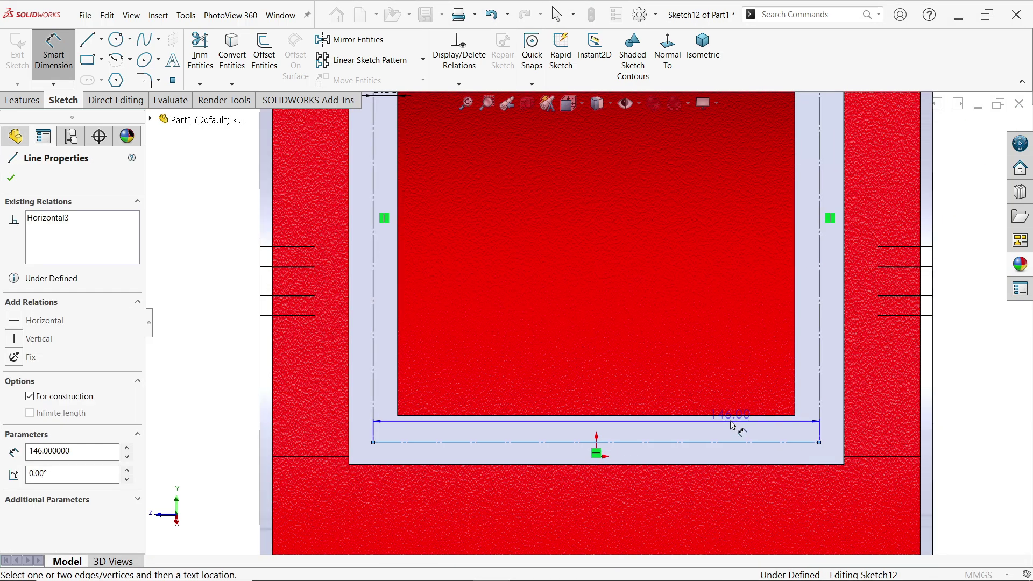
pyautogui.click(735, 415)
pyautogui.click(739, 433)
pyautogui.write('8')
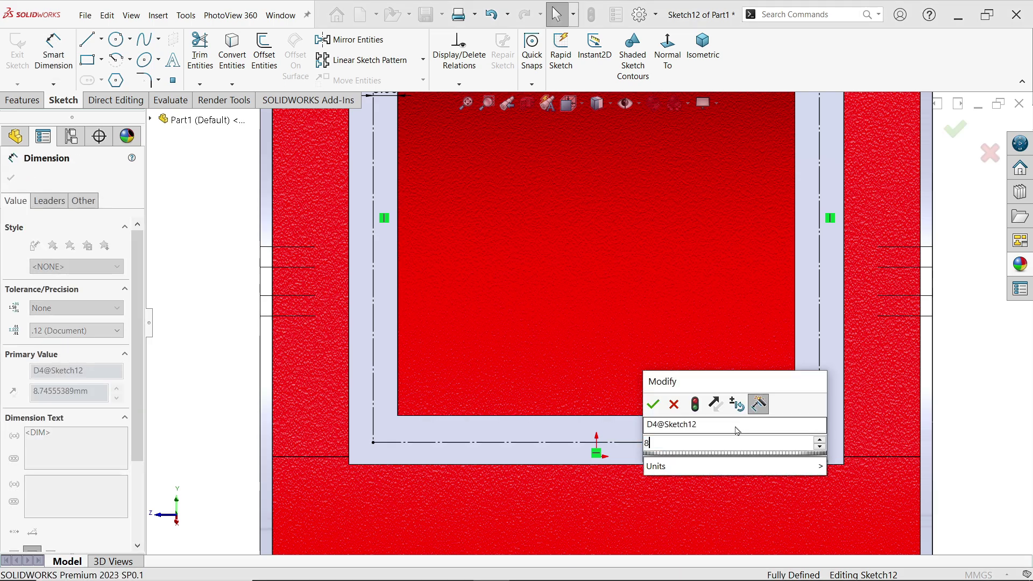
pyautogui.press('Return')
# Draw a vertical centerline from the midpoint of the construction rectangle's top side to the midpoint of its bottom side.
pyautogui.scroll(3, 667, 358)
pyautogui.scroll(-3, 619, 207)
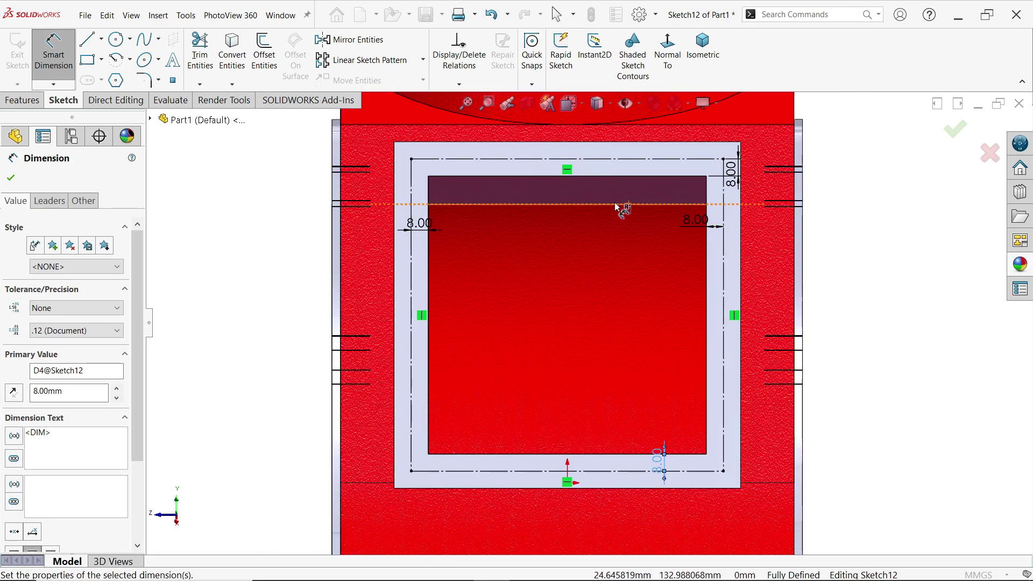
pyautogui.click(100, 40)
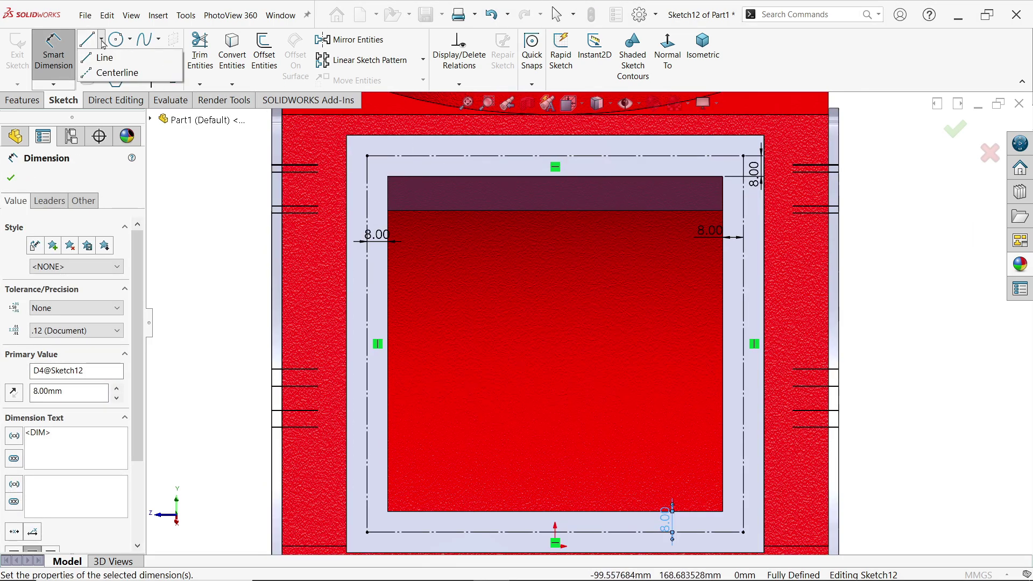
pyautogui.click(112, 73)
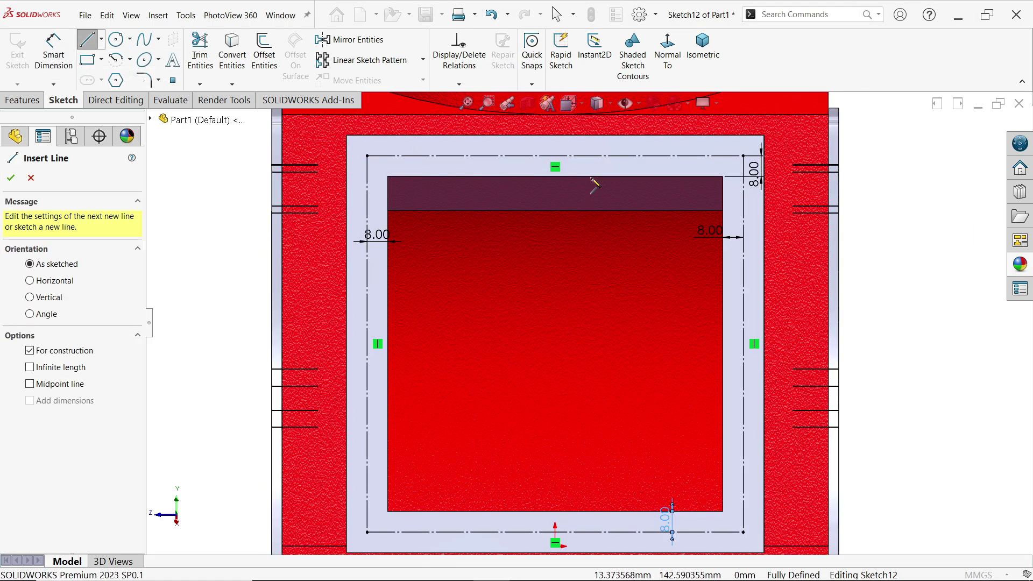
pyautogui.click(555, 156)
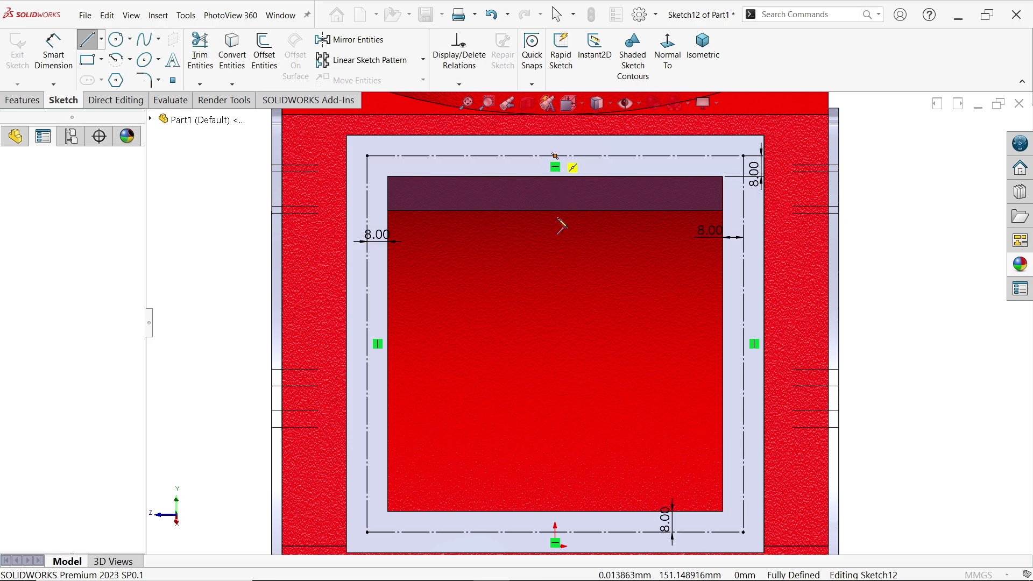
pyautogui.click(555, 533)
pyautogui.press('Escape')
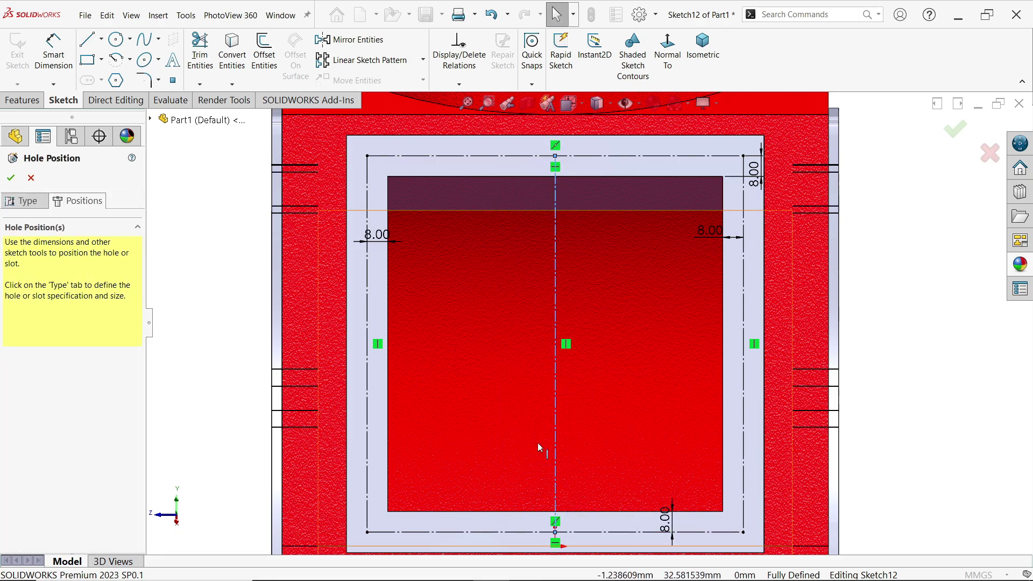
# Draw a horizontal centerline from the vertical centerline's midpoint to the midpoint of the construction rectangle's right side.
pyautogui.click(102, 43)
pyautogui.click(113, 71)
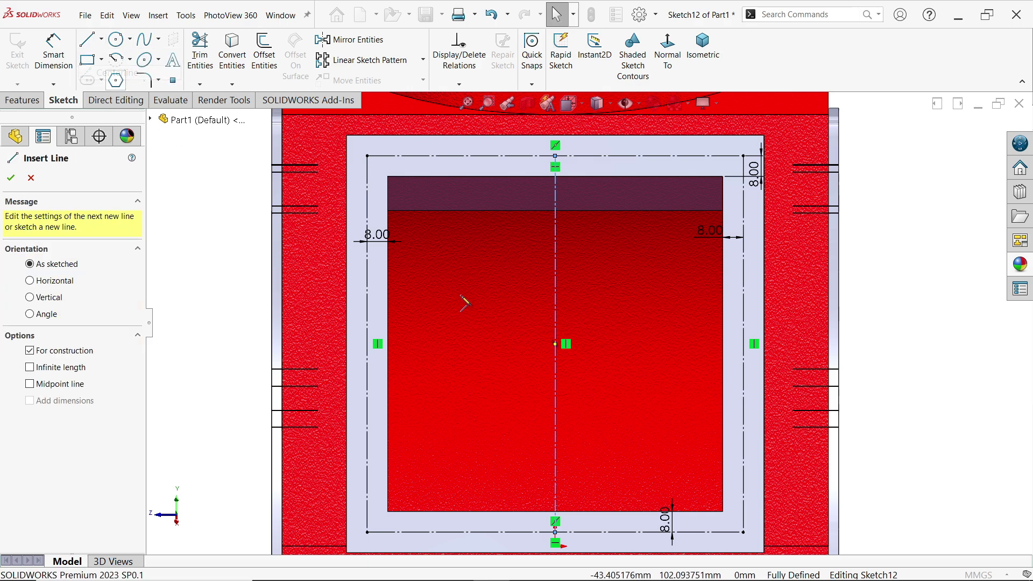
pyautogui.click(556, 343)
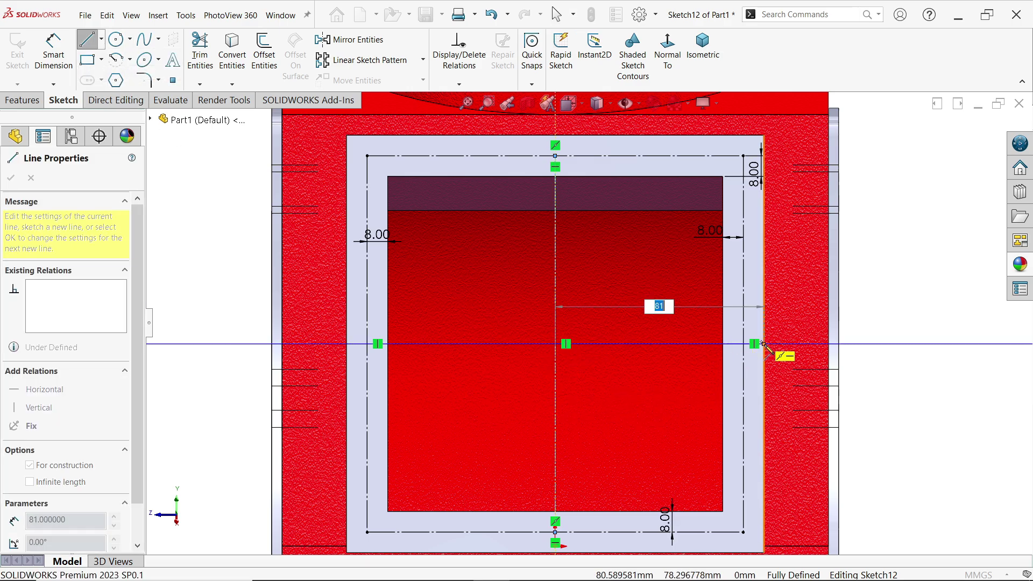
pyautogui.click(743, 343)
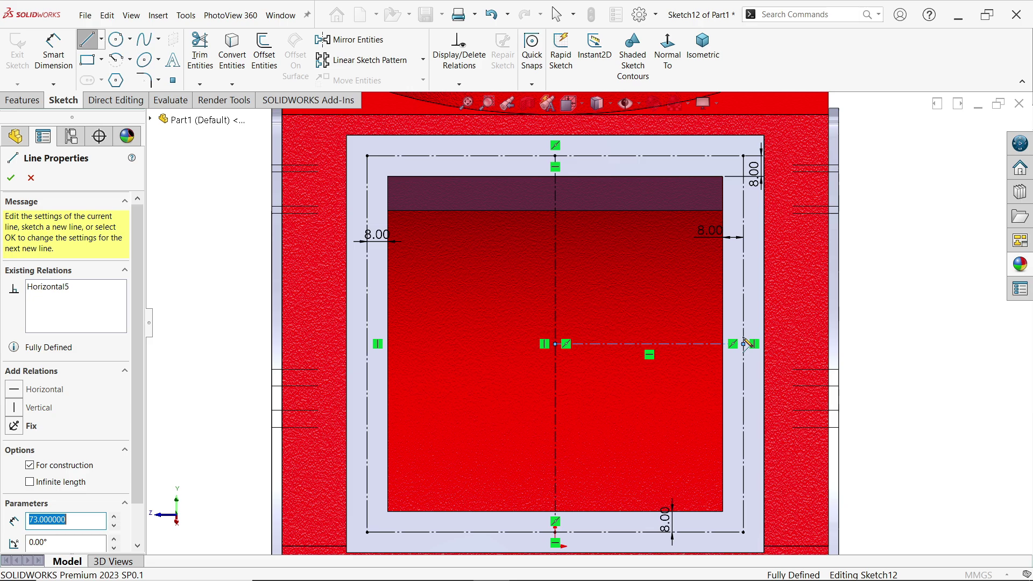
pyautogui.press('Escape')
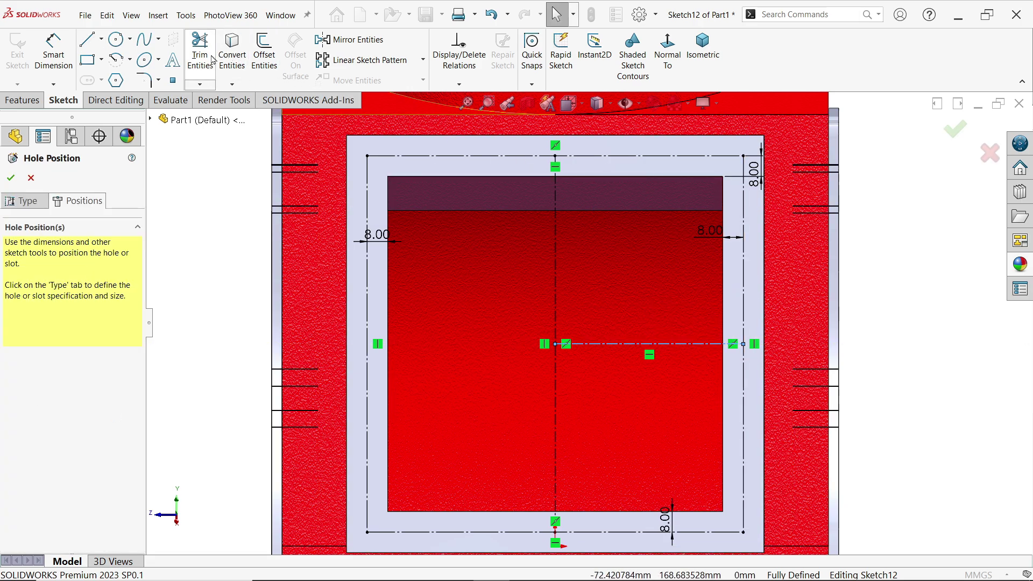
# Place two hole points on the rectangle's top side and three on its right side, the middle one at that side's midpoint.
pyautogui.click(173, 80)
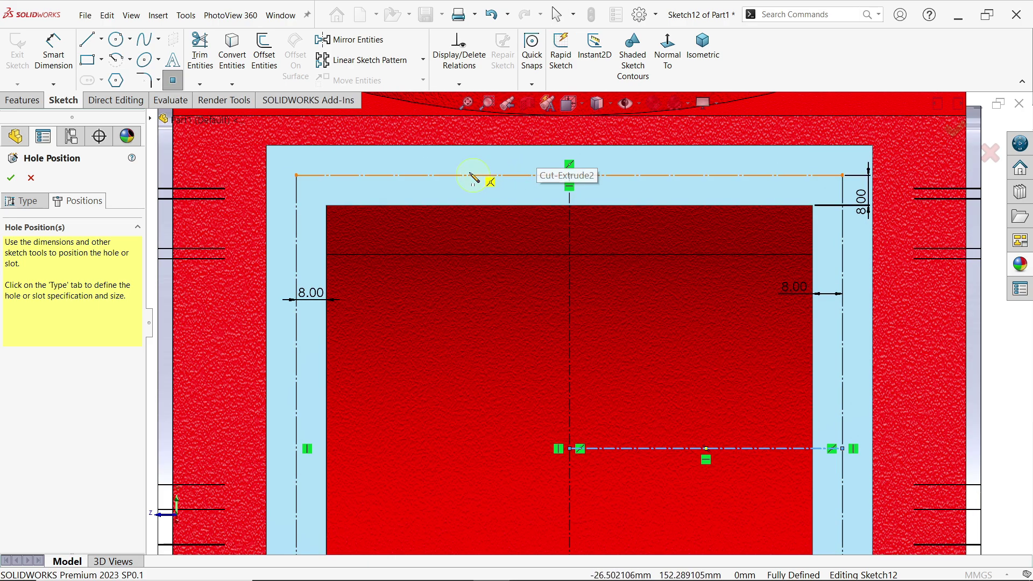
pyautogui.click(450, 175)
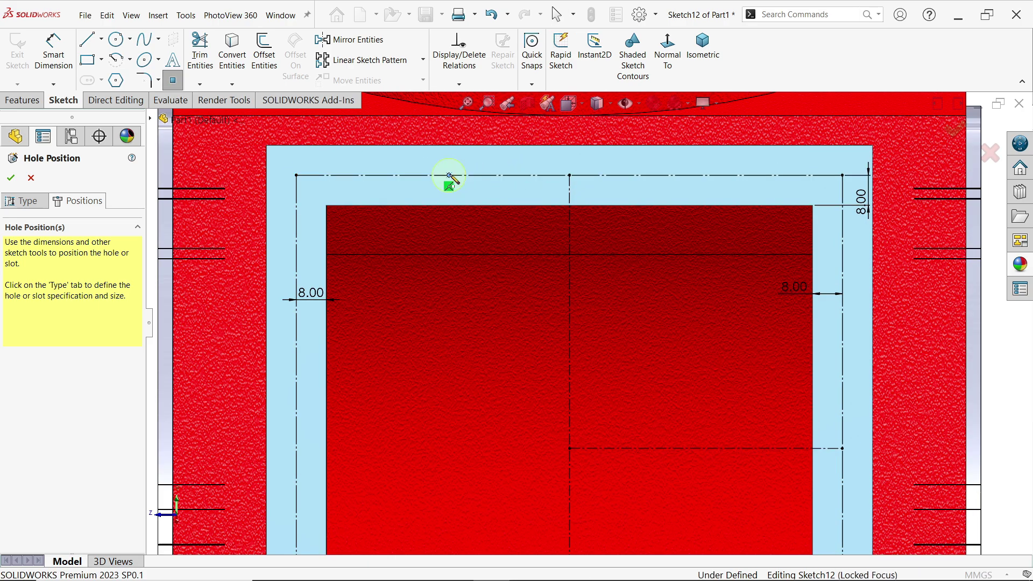
pyautogui.click(682, 176)
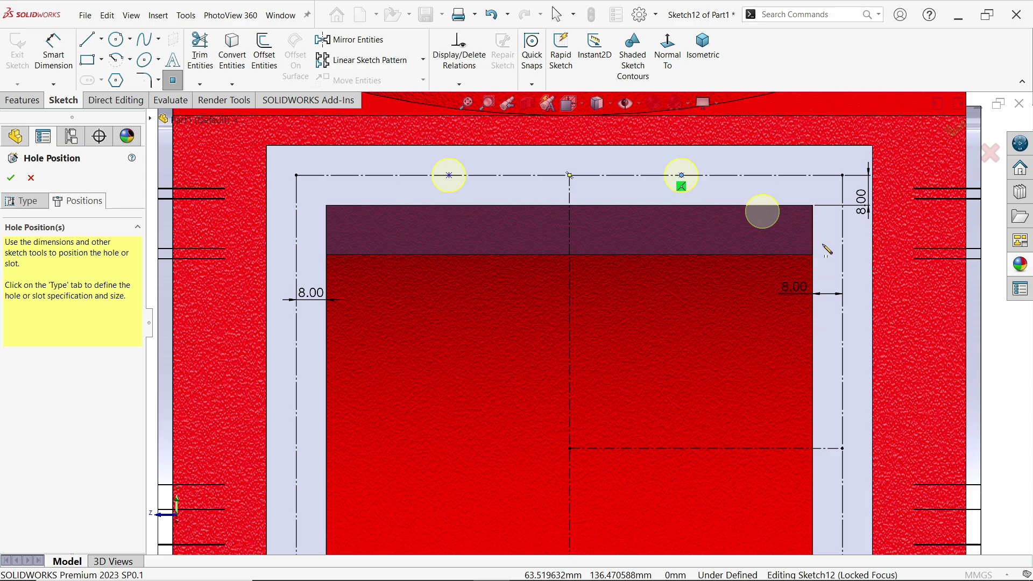
pyautogui.click(843, 329)
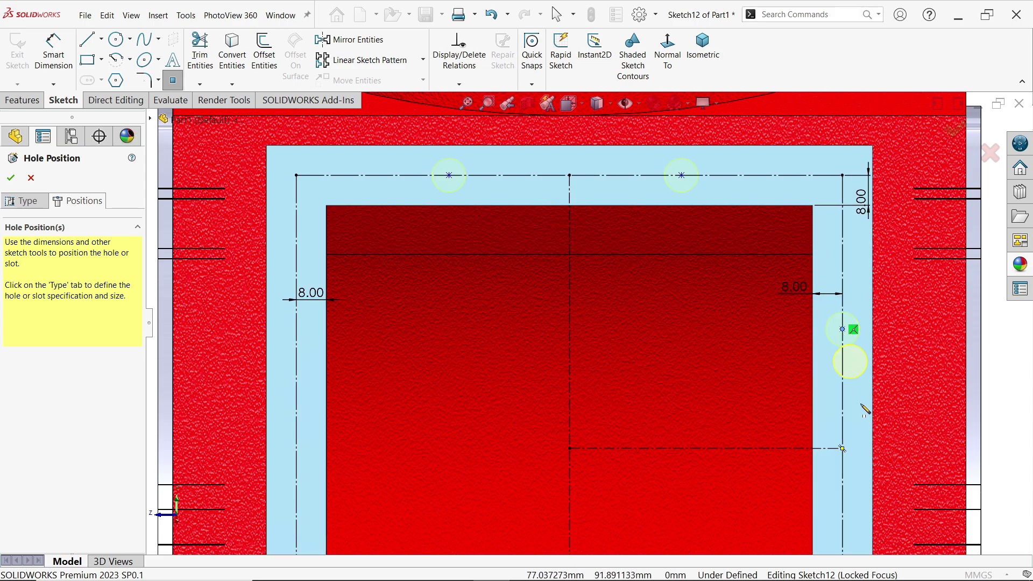
pyautogui.click(843, 449)
pyautogui.press('z')
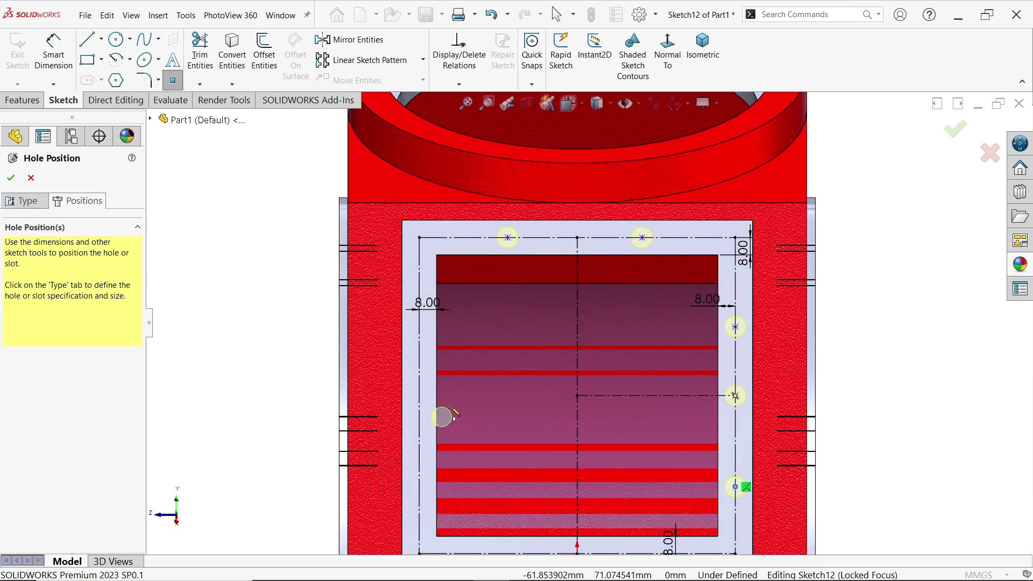
pyautogui.press('z')
pyautogui.scroll(-2, 476, 402)
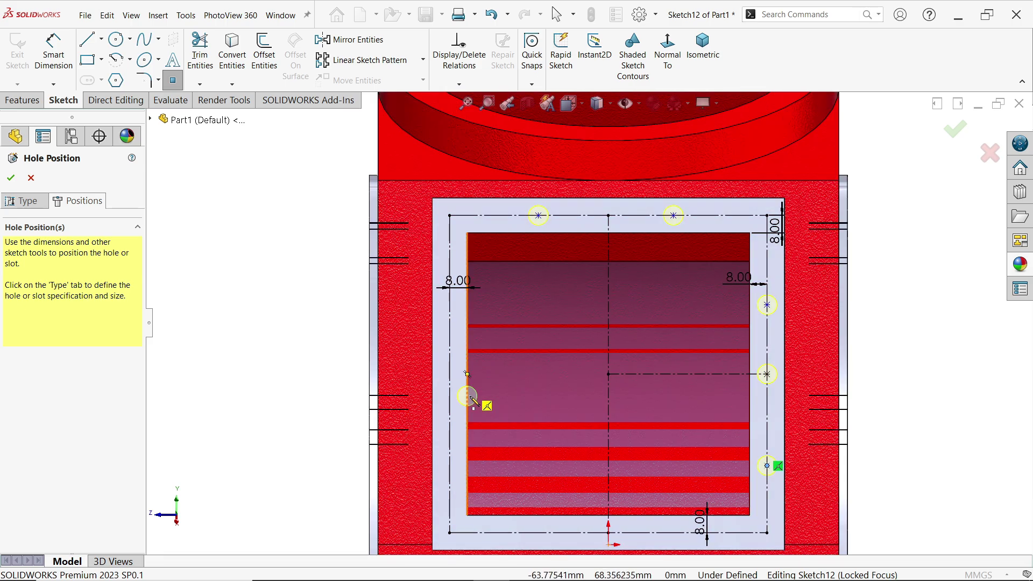
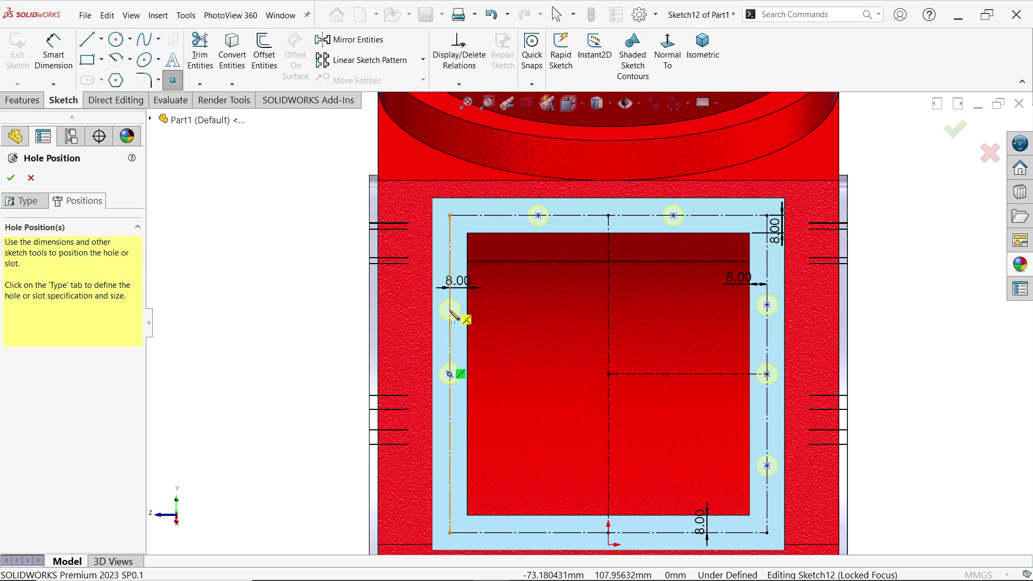
# Place three hole points on the rectangle's left side, one at its midpoint, and two on the bottom side.
pyautogui.click(451, 450)
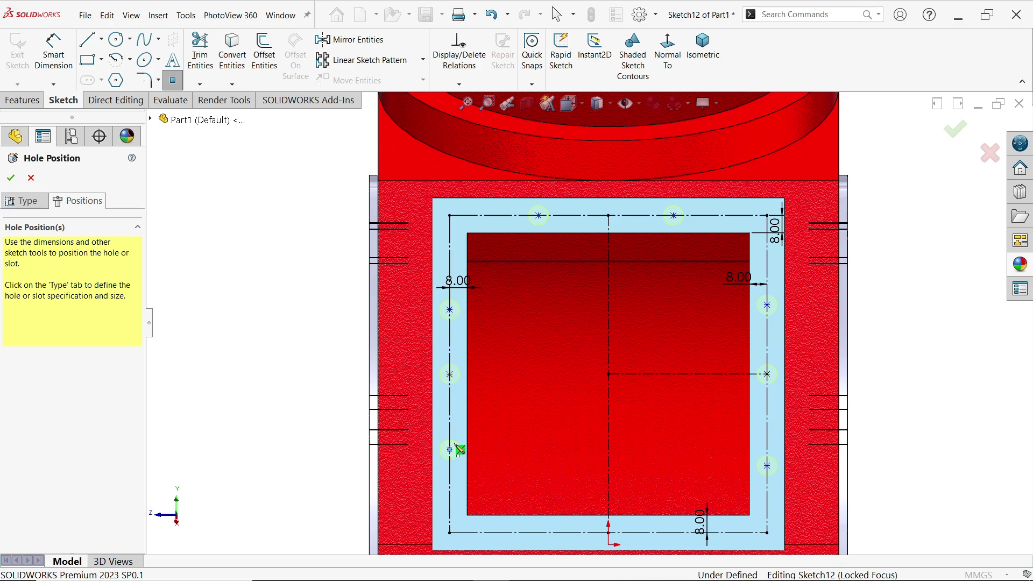
pyautogui.scroll(2, 565, 304)
pyautogui.scroll(-3, 559, 428)
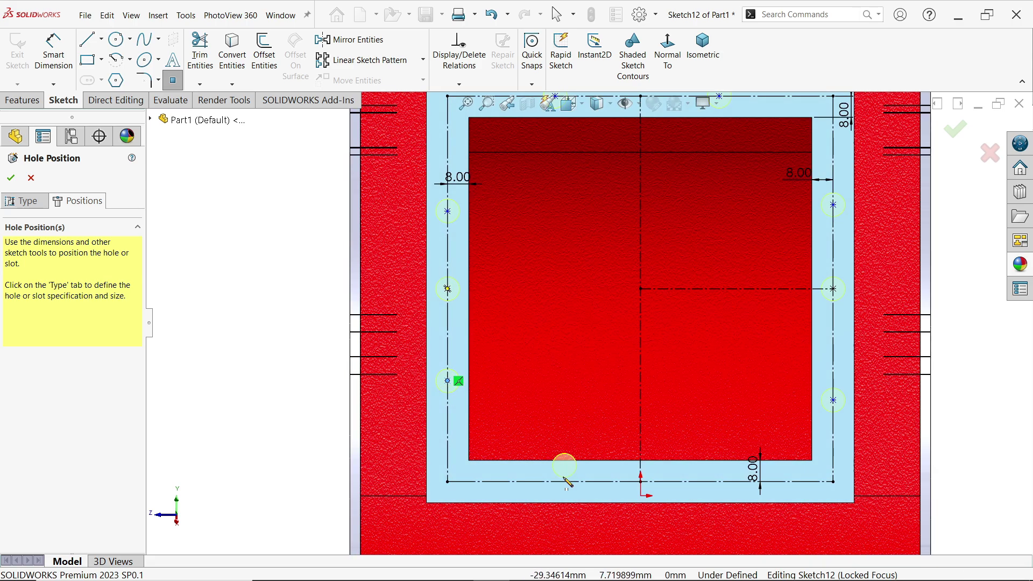
pyautogui.click(685, 481)
pyautogui.press('Escape')
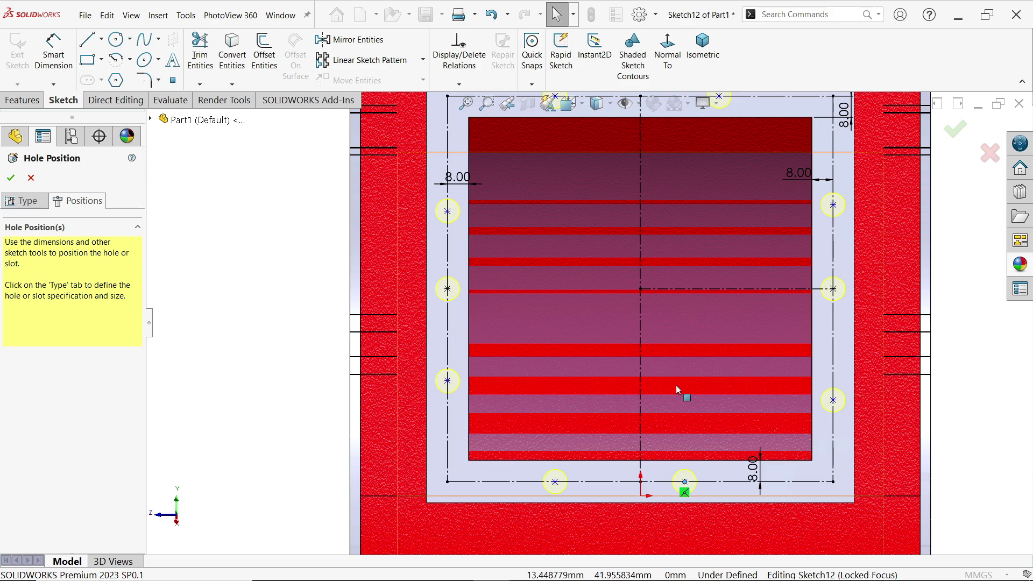
# Dimension the right-hand hole point on the top side 32 mm from the vertical centerline.
pyautogui.scroll(2, 676, 207)
pyautogui.scroll(-3, 654, 110)
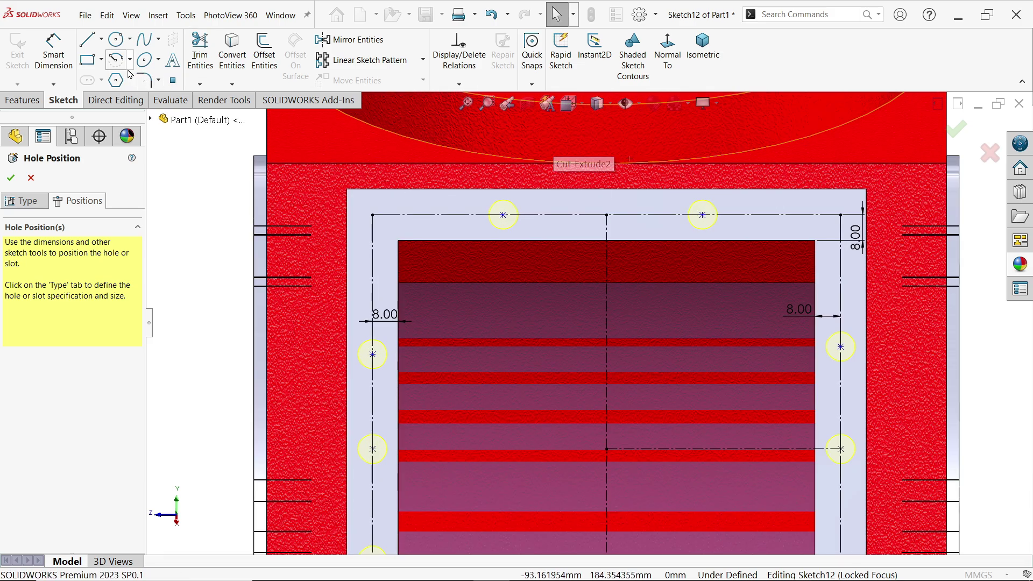
pyautogui.click(53, 54)
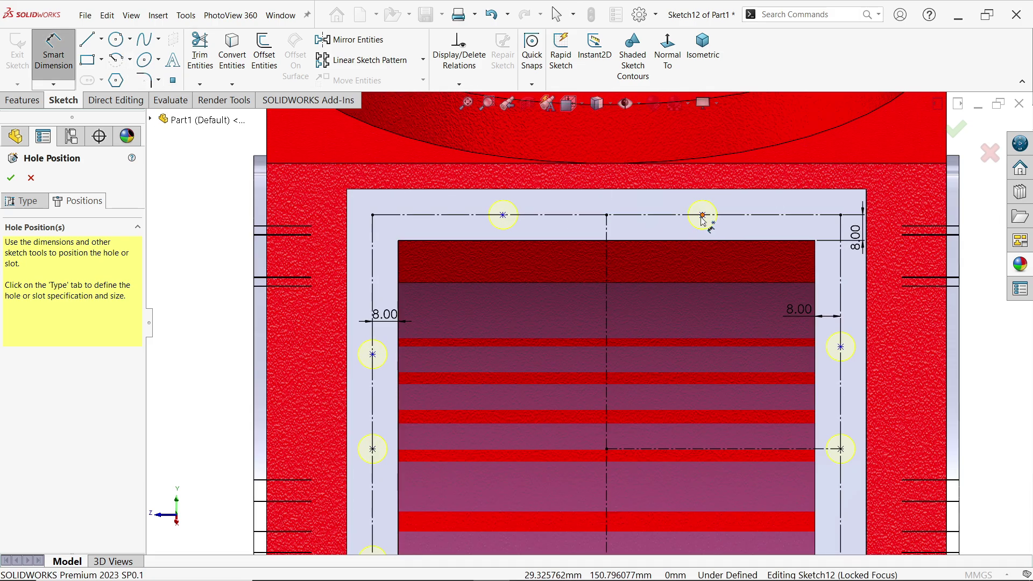
pyautogui.click(702, 216)
pyautogui.click(606, 231)
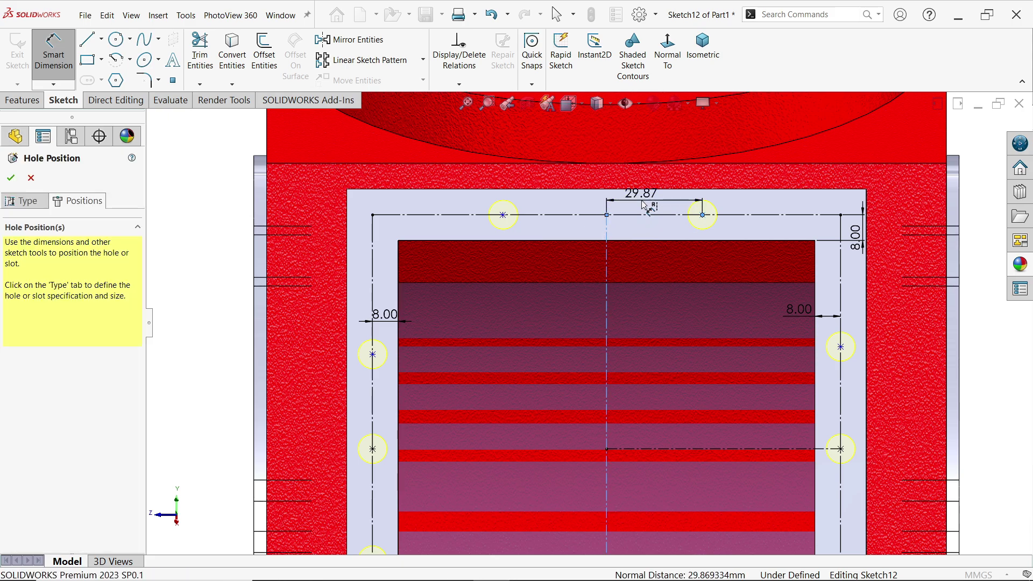
pyautogui.click(658, 208)
pyautogui.write('32')
pyautogui.press('Return')
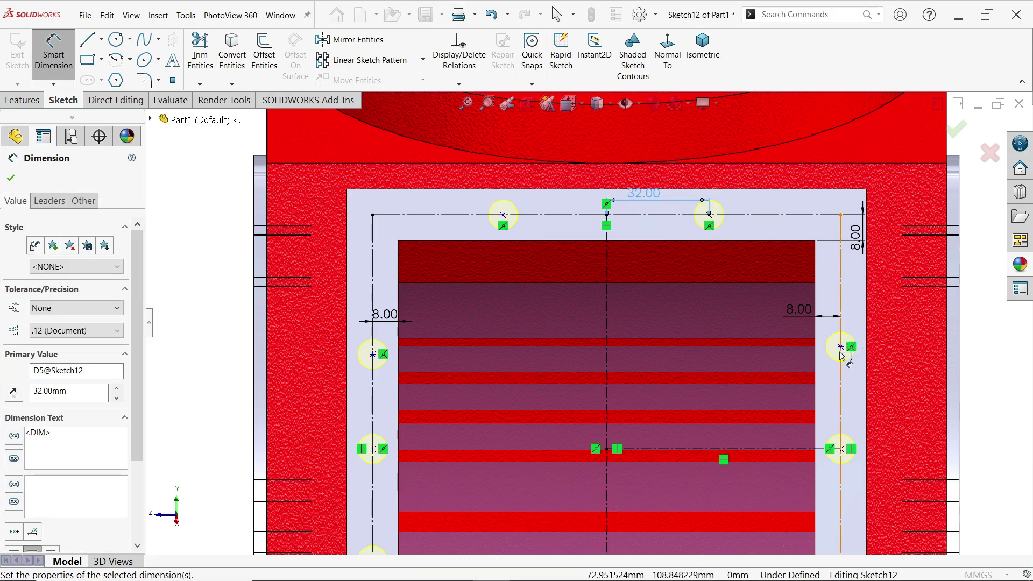
# Dimension the upper hole point on the right side 40 mm from that side's middle point.
pyautogui.click(841, 347)
pyautogui.click(841, 449)
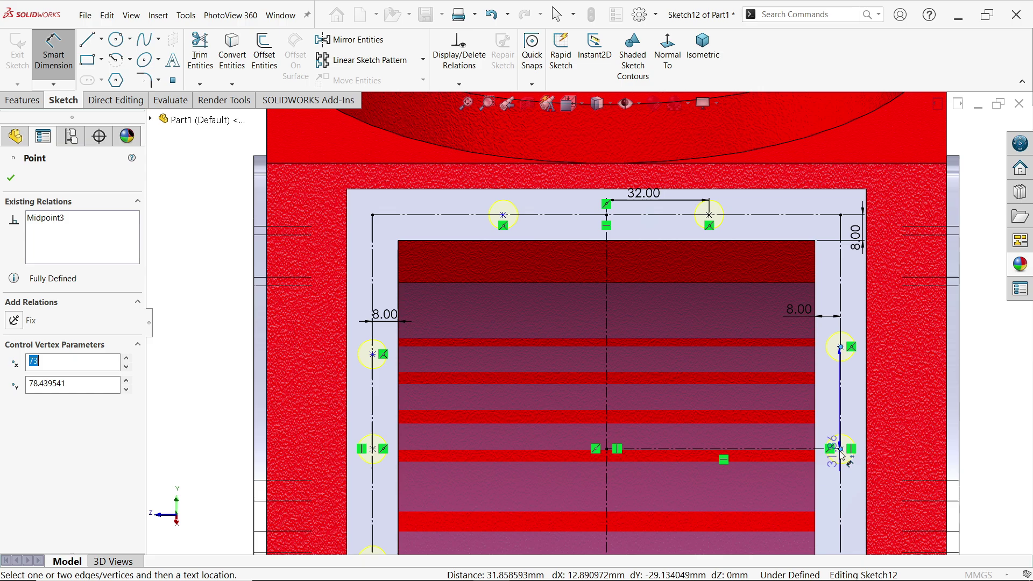
pyautogui.click(862, 404)
pyautogui.write('40')
pyautogui.press('Return')
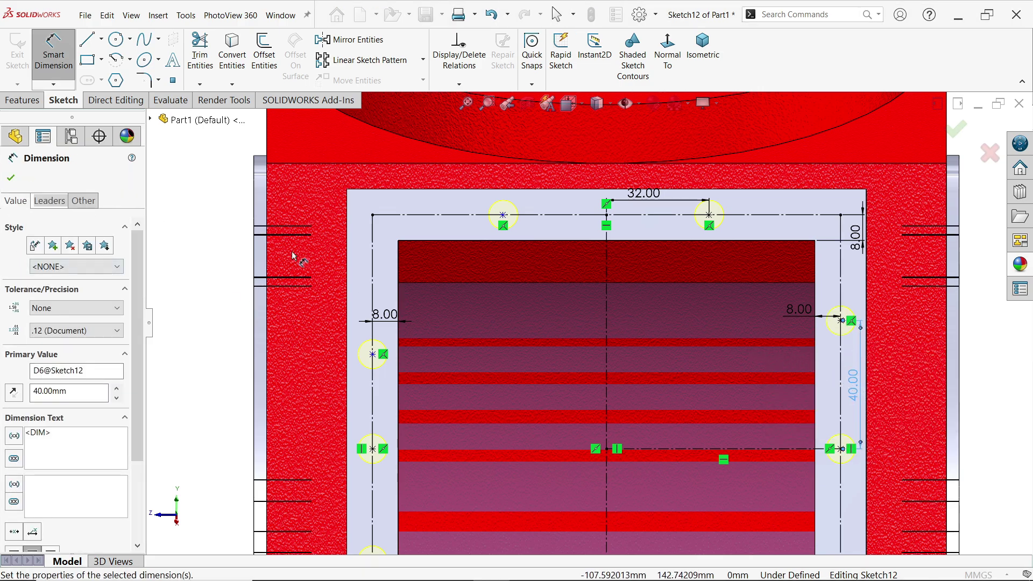
# Dimension the lower hole point on the right side 40 mm from that side's middle point.
pyautogui.scroll(3, 590, 322)
pyautogui.scroll(-2, 800, 450)
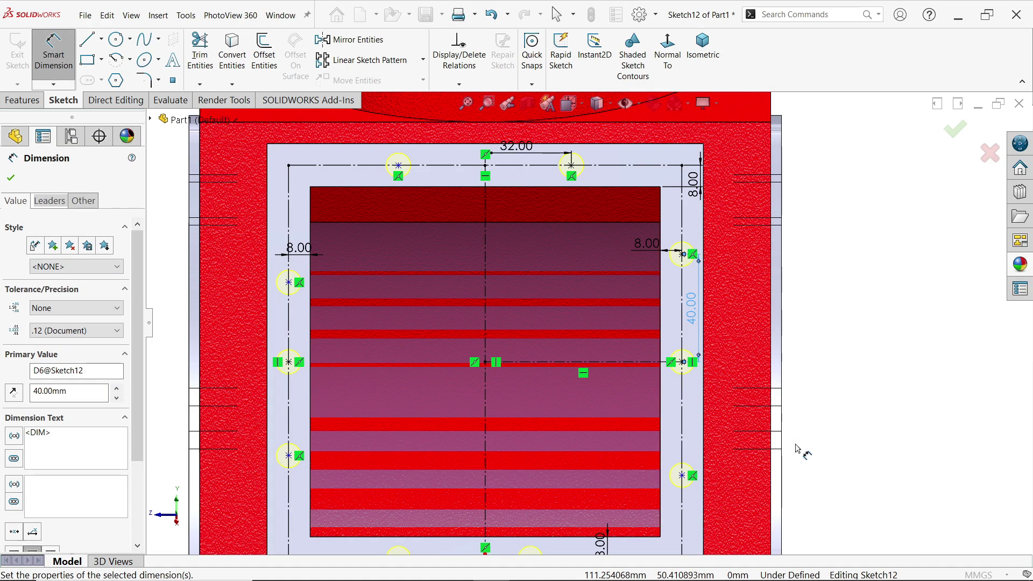
pyautogui.click(682, 477)
pyautogui.click(682, 362)
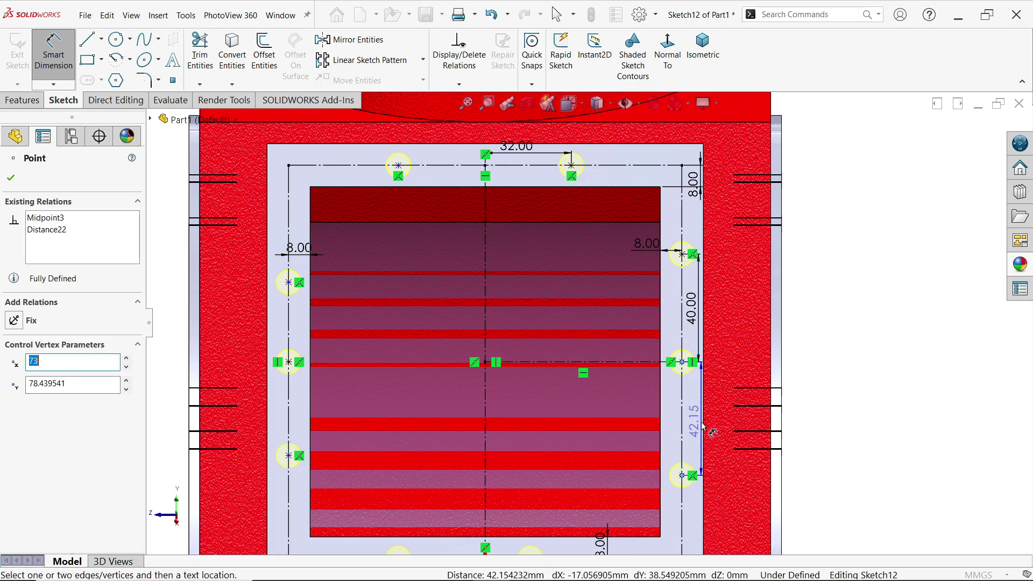
pyautogui.click(698, 414)
pyautogui.write('40')
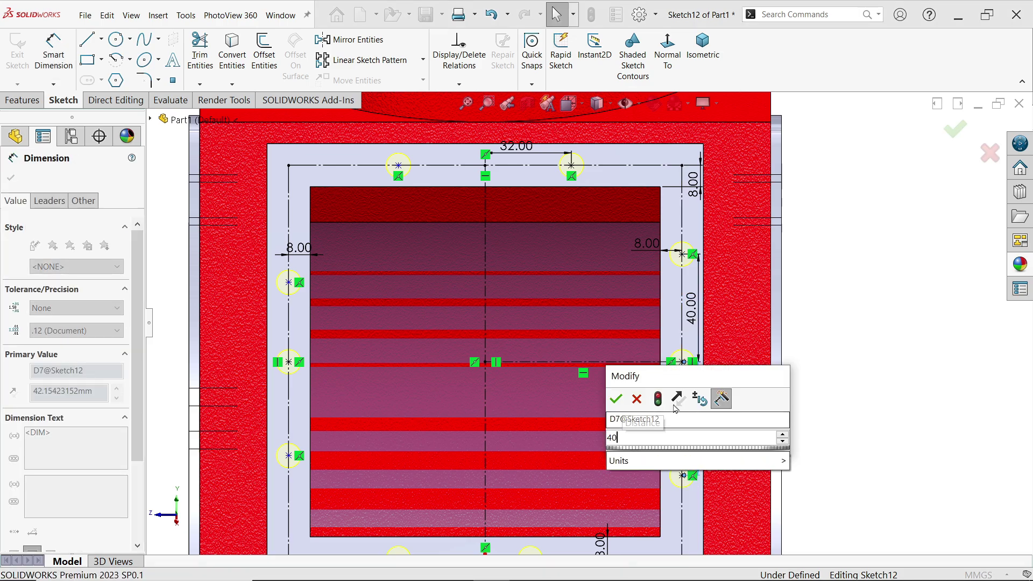
pyautogui.click(616, 398)
# Dimension the left-hand hole point on the top side 32 mm from the vertical centerline.
pyautogui.click(482, 187)
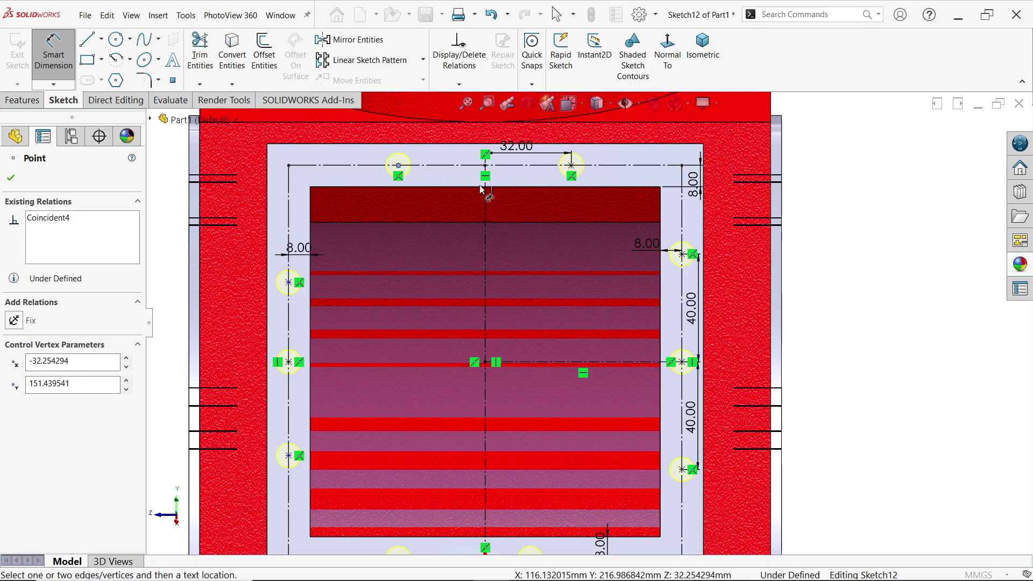
pyautogui.click(485, 195)
pyautogui.click(454, 158)
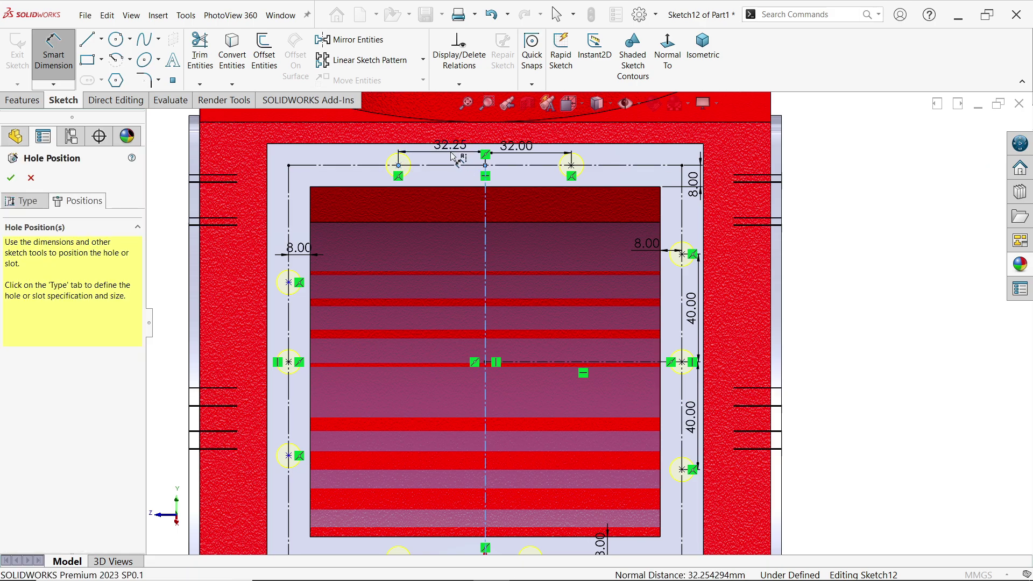
pyautogui.write('32')
pyautogui.click(368, 130)
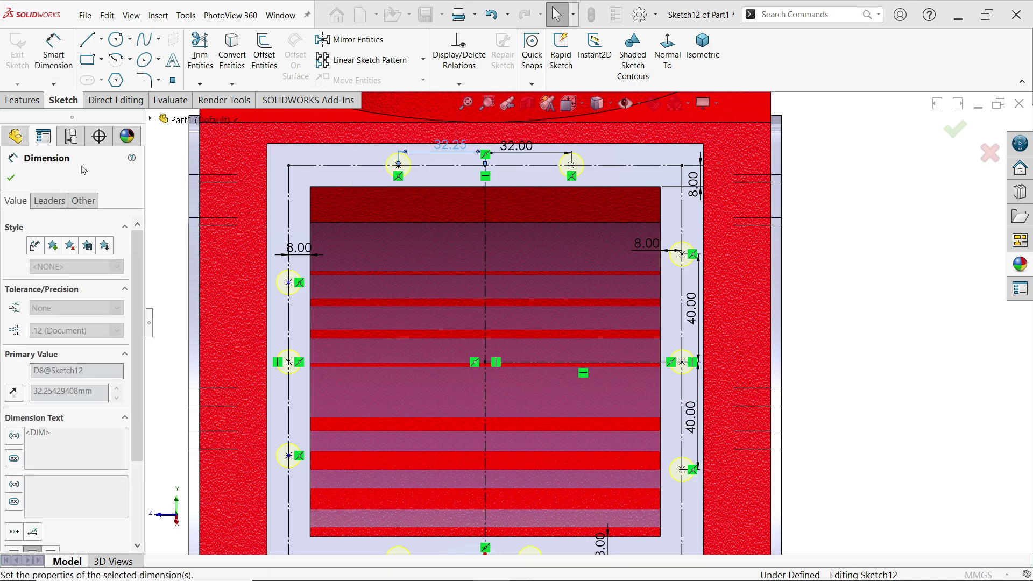
pyautogui.press('Escape')
pyautogui.scroll(2, 587, 333)
pyautogui.scroll(-1, 586, 337)
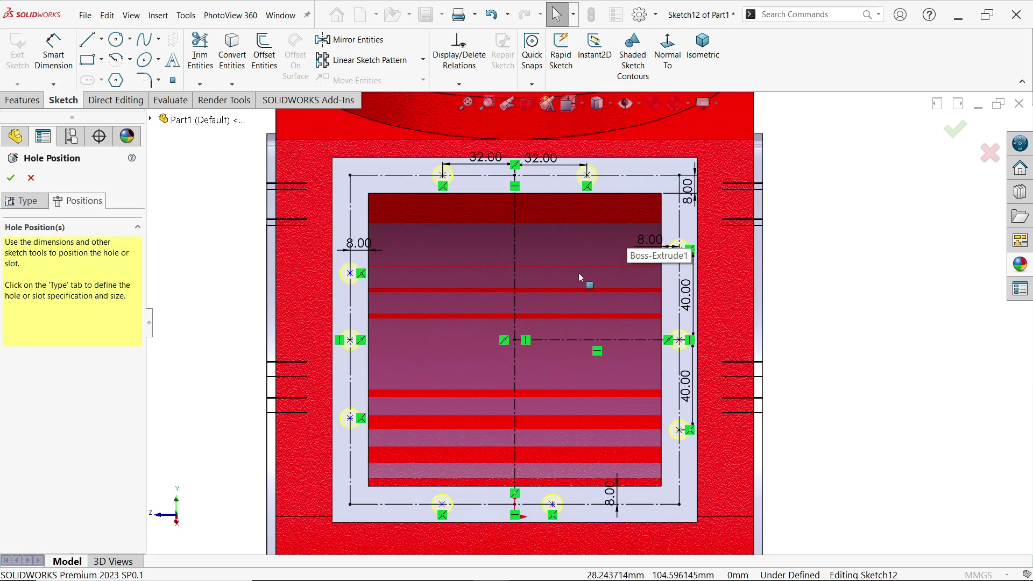
# Align the two hole points on the frame's bottom side vertically with the corresponding hole points on the top side.
pyautogui.click(588, 181)
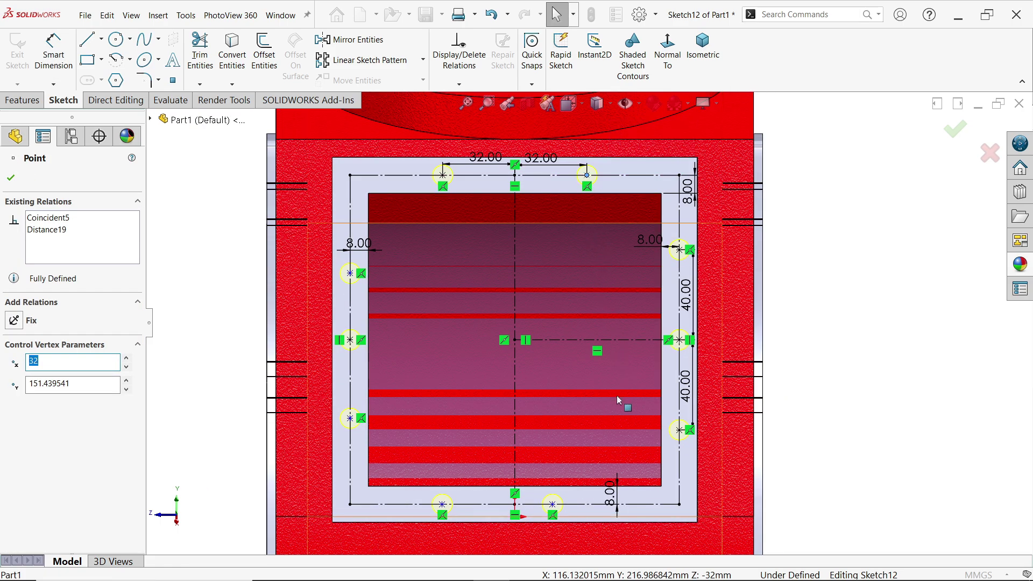
pyautogui.keyDown('ctrl'); pyautogui.click(553, 504); pyautogui.keyUp('ctrl')
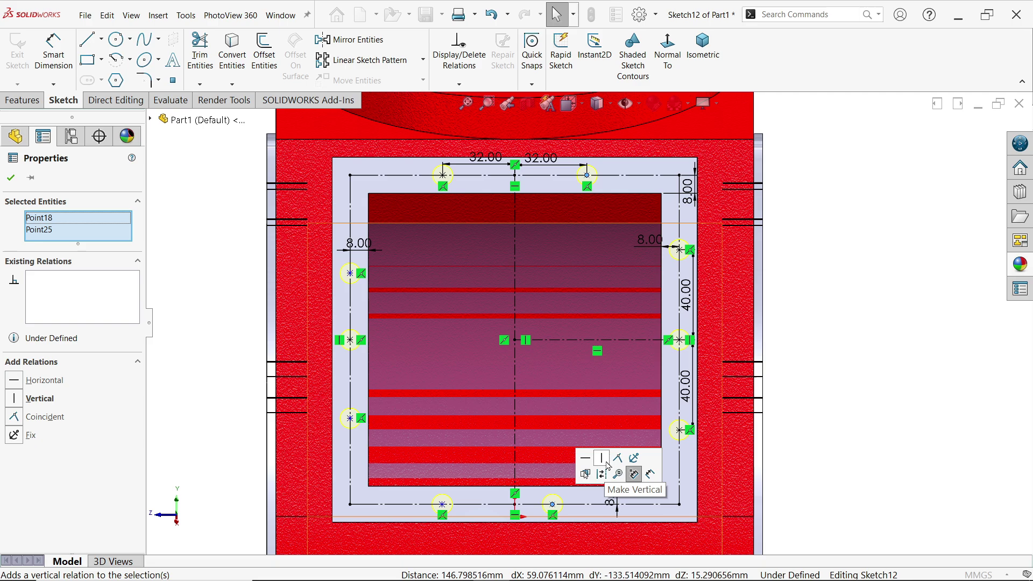
pyautogui.click(608, 466)
pyautogui.click(441, 506)
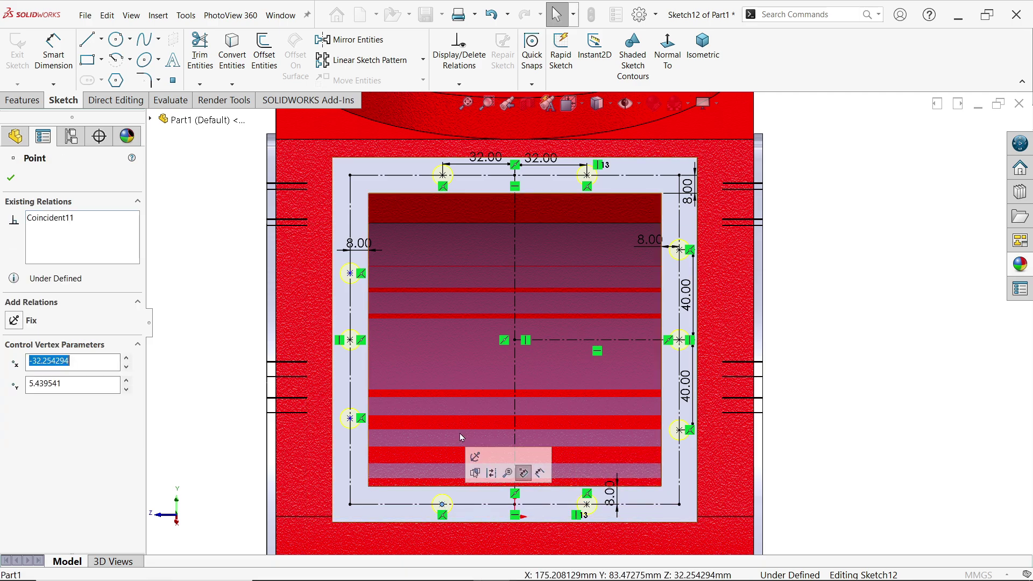
pyautogui.keyDown('ctrl'); pyautogui.click(443, 178); pyautogui.keyUp('ctrl')
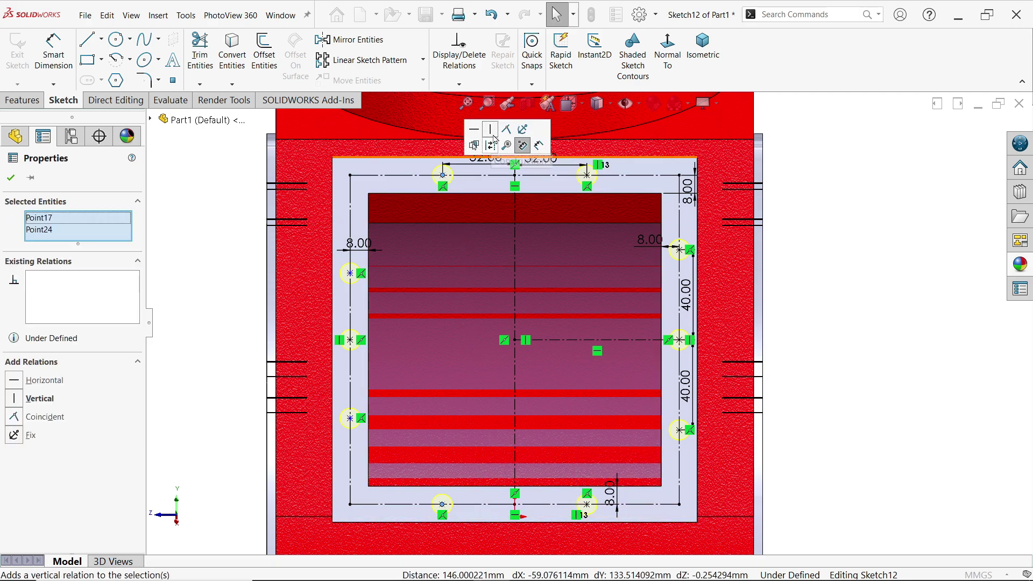
pyautogui.click(494, 130)
# Align the upper and lower hole points on the frame's left side horizontally with the matching points on the right side.
pyautogui.click(351, 274)
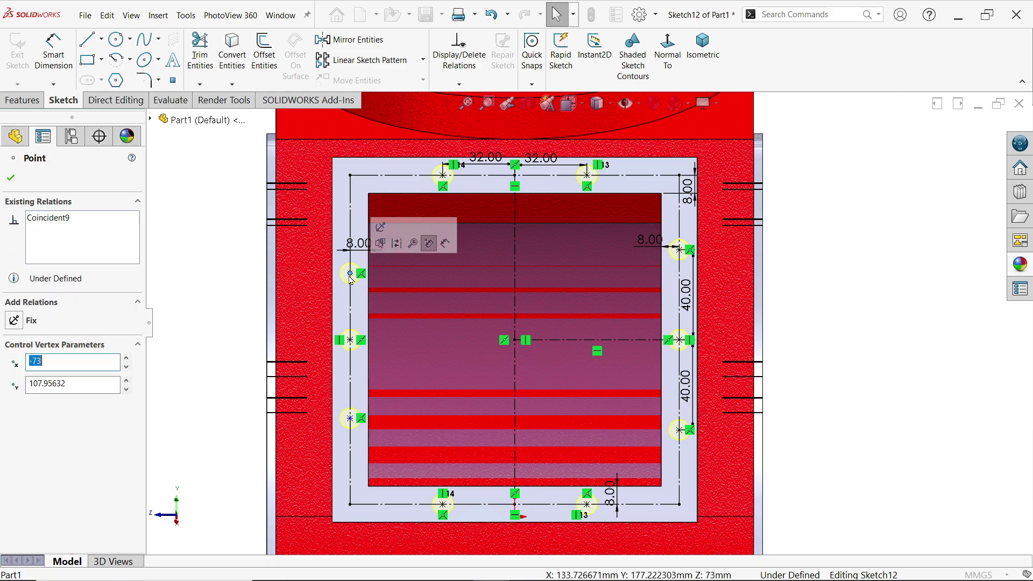
pyautogui.keyDown('ctrl'); pyautogui.click(679, 250); pyautogui.keyUp('ctrl')
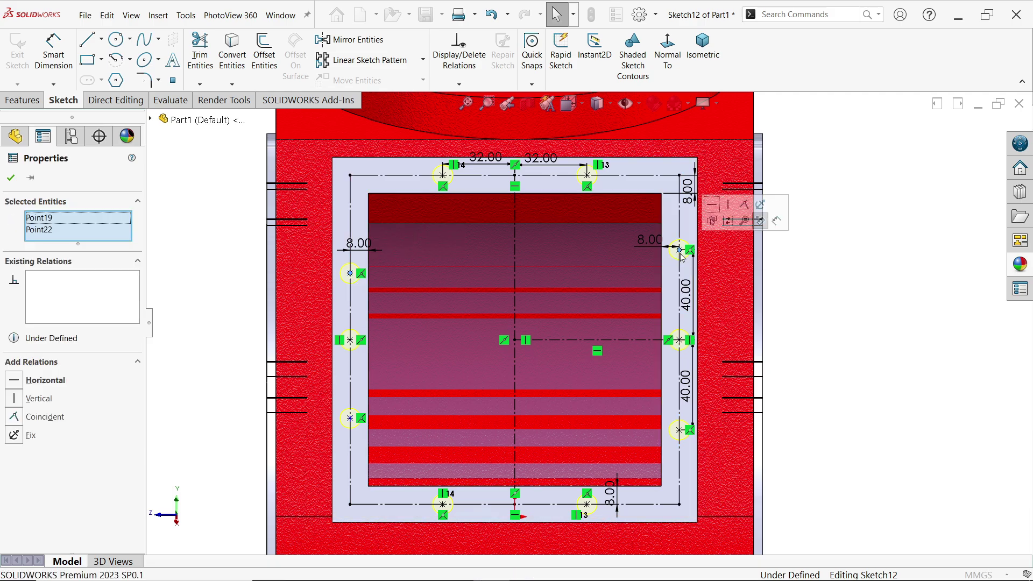
pyautogui.click(713, 207)
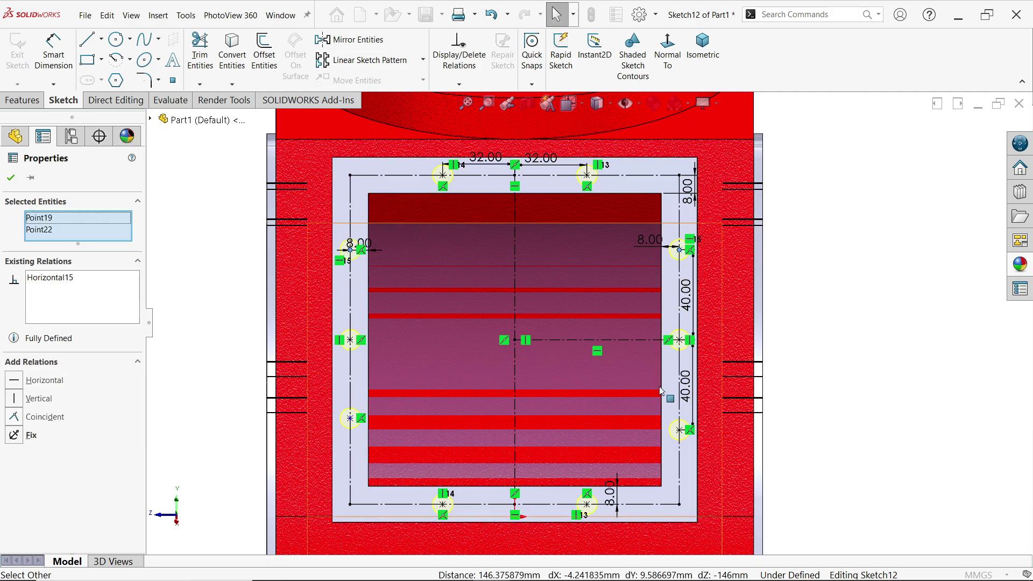
pyautogui.click(680, 430)
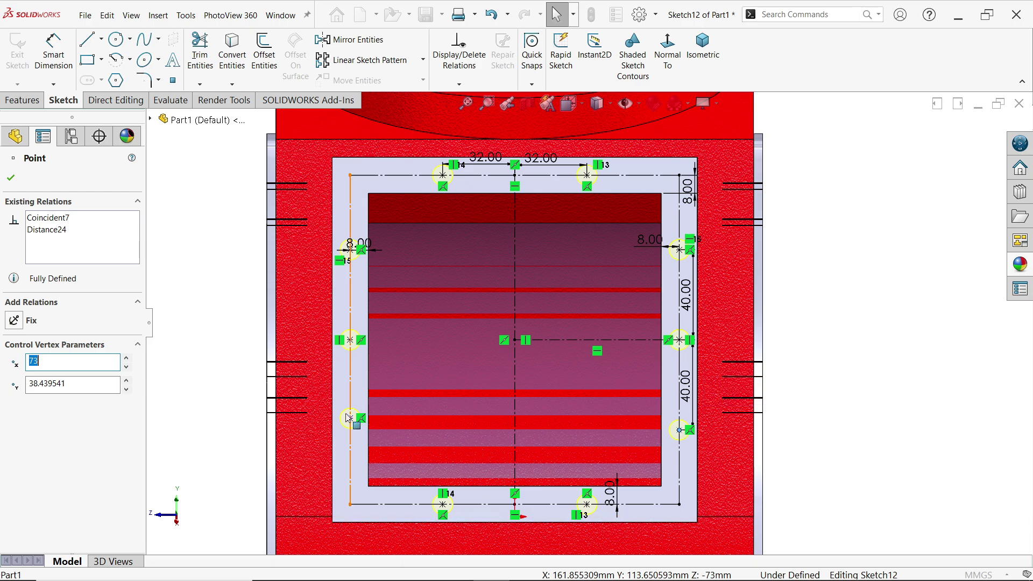
pyautogui.keyDown('ctrl'); pyautogui.click(351, 419); pyautogui.keyUp('ctrl')
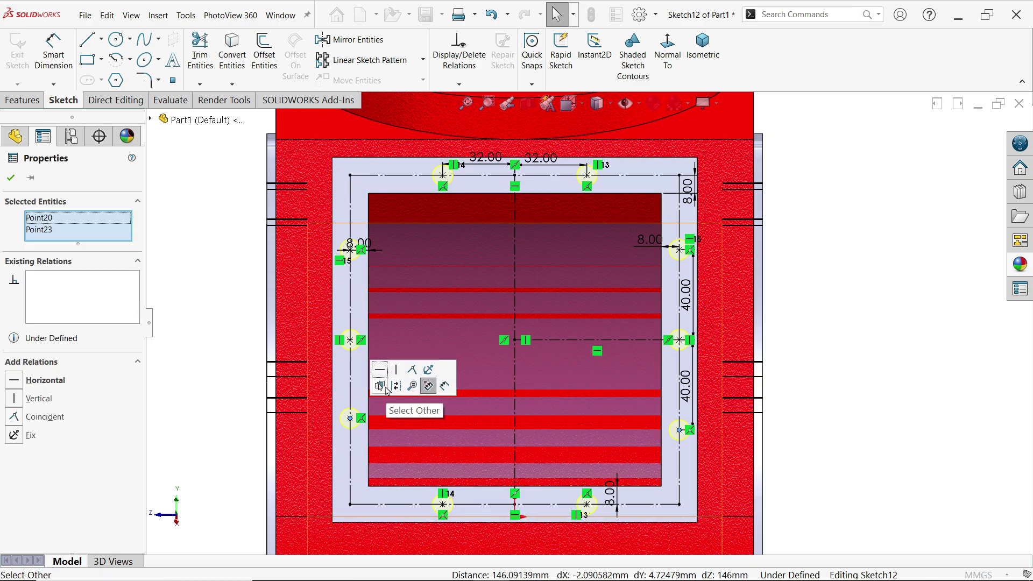
pyautogui.click(18, 385)
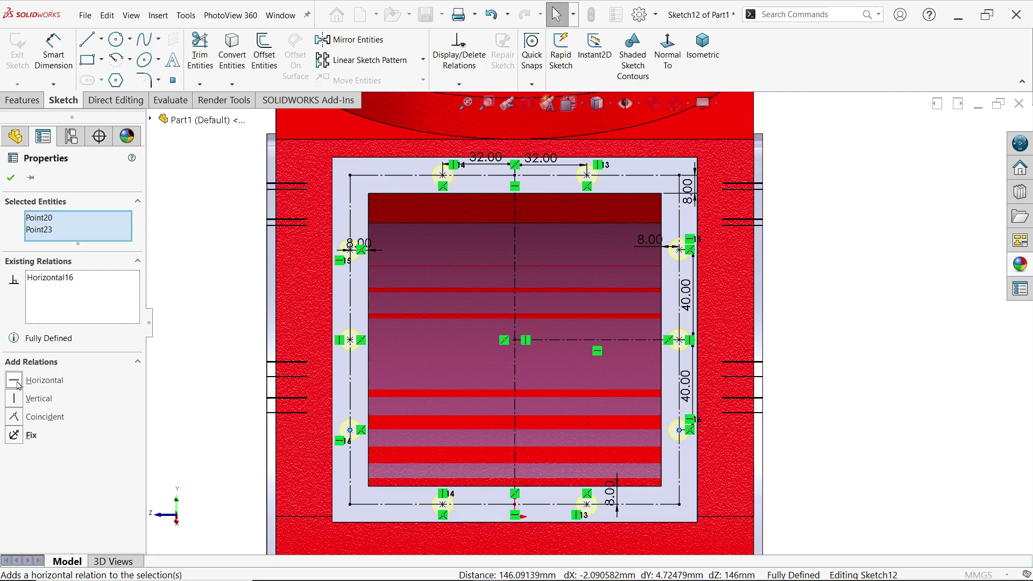
# Finish the M10x1.0 tapped hole feature on the side window frame using the constrained hole positions.
pyautogui.click(888, 338)
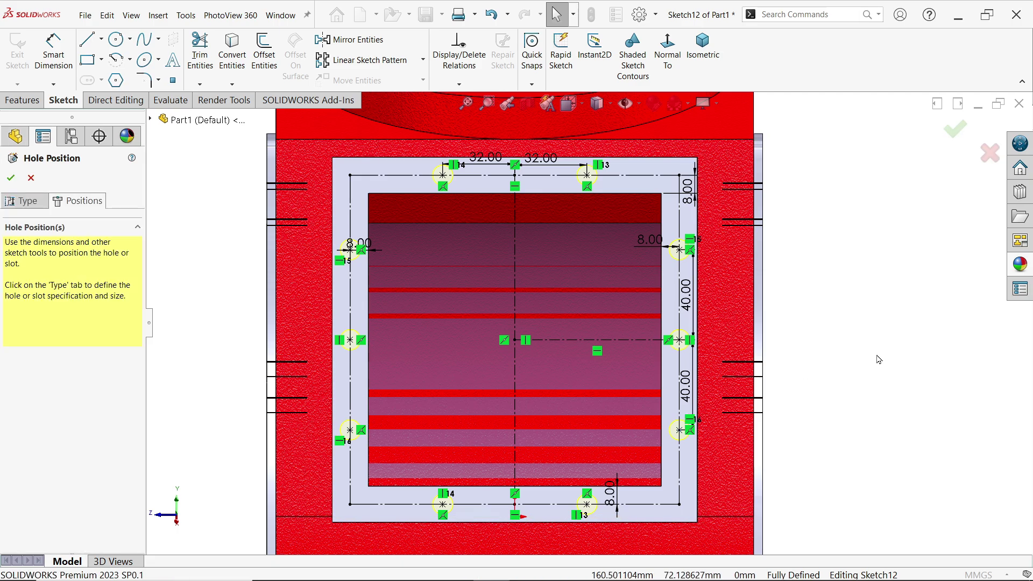
pyautogui.hotkey('ctrl', '7')
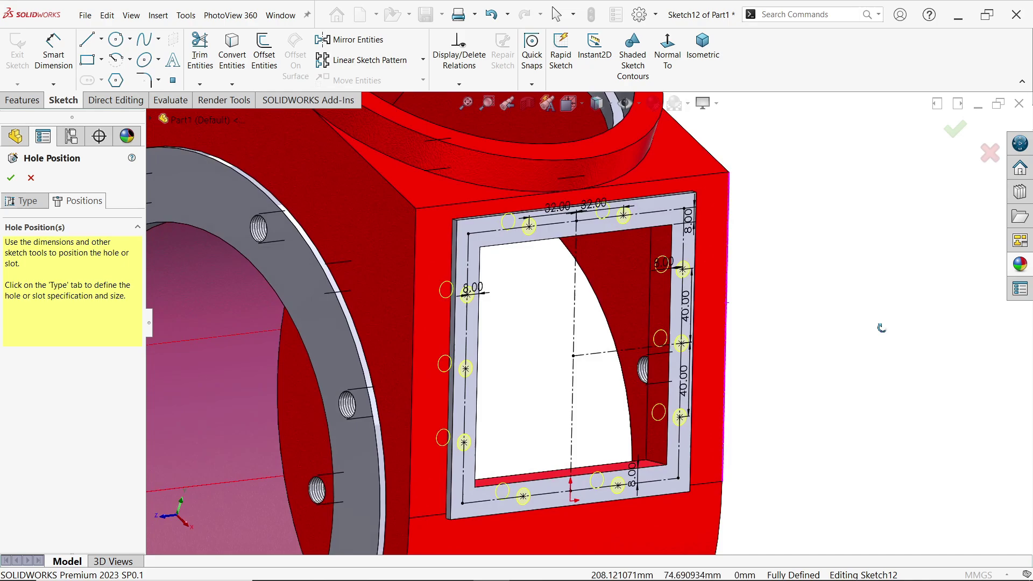
pyautogui.click(11, 179)
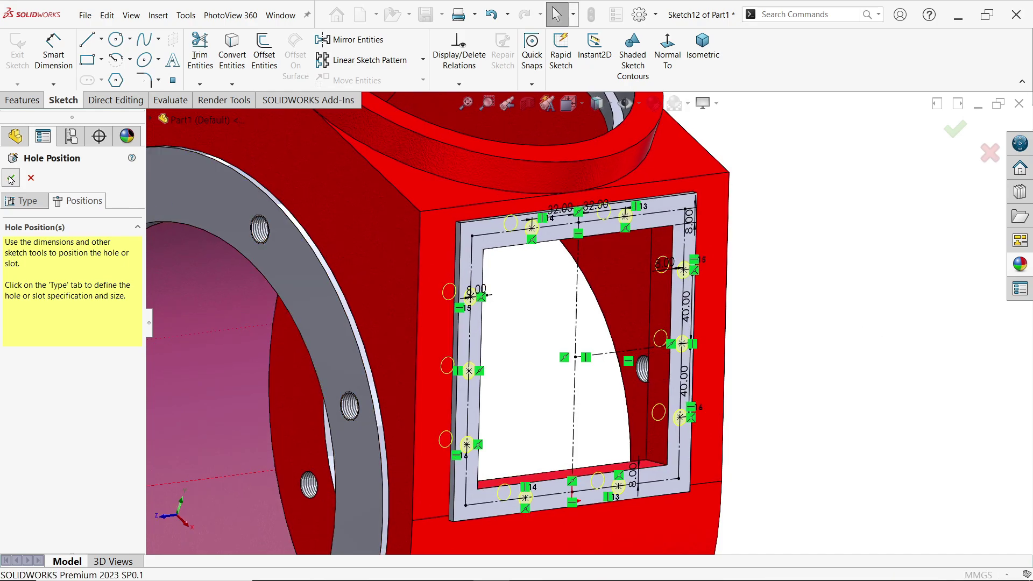
pyautogui.click(1025, 268)
pyautogui.click(883, 316)
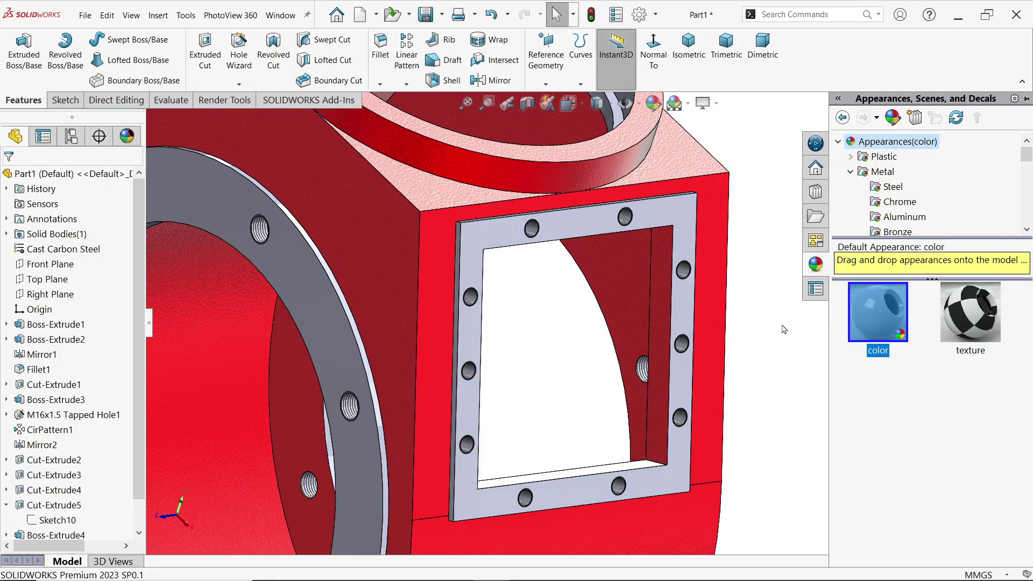
# Mirror the raised window frame Boss-Extrude4 and the M10x1.0 tapped holes about the Right Plane.
pyautogui.moveTo(773, 327); pyautogui.dragTo(832, 291, button='middle')
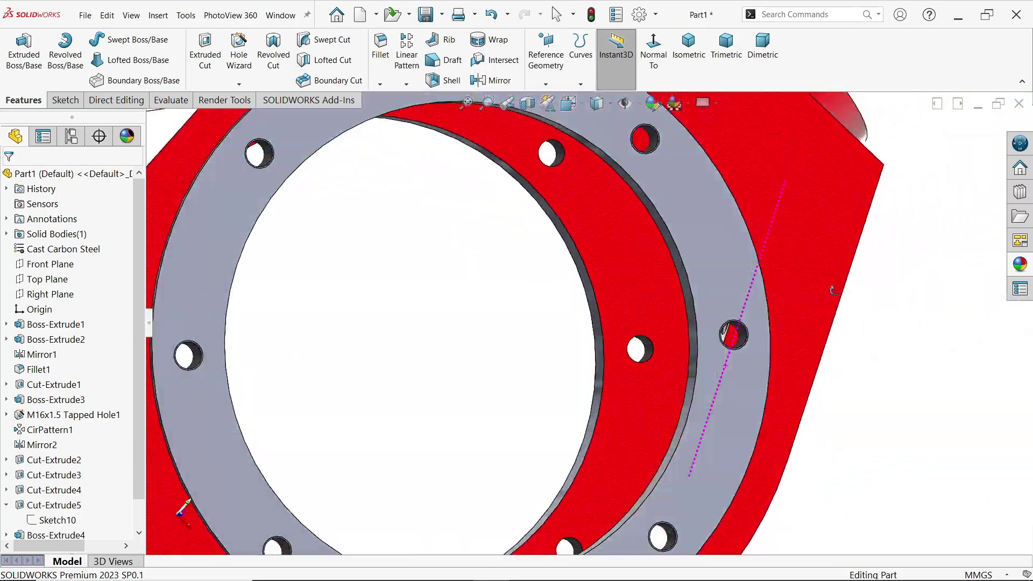
pyautogui.scroll(5, 789, 290)
pyautogui.scroll(2, 761, 290)
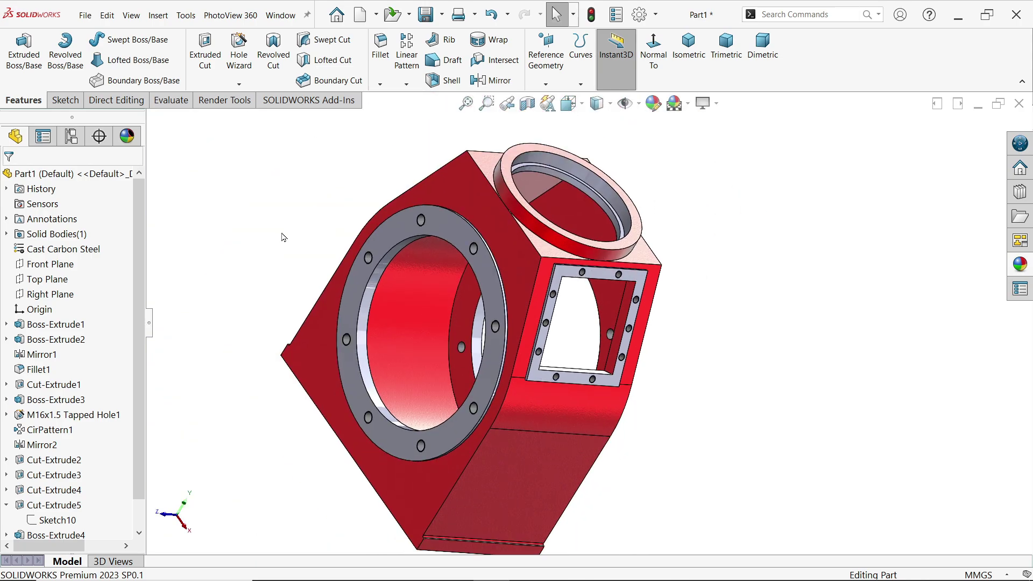
pyautogui.click(53, 295)
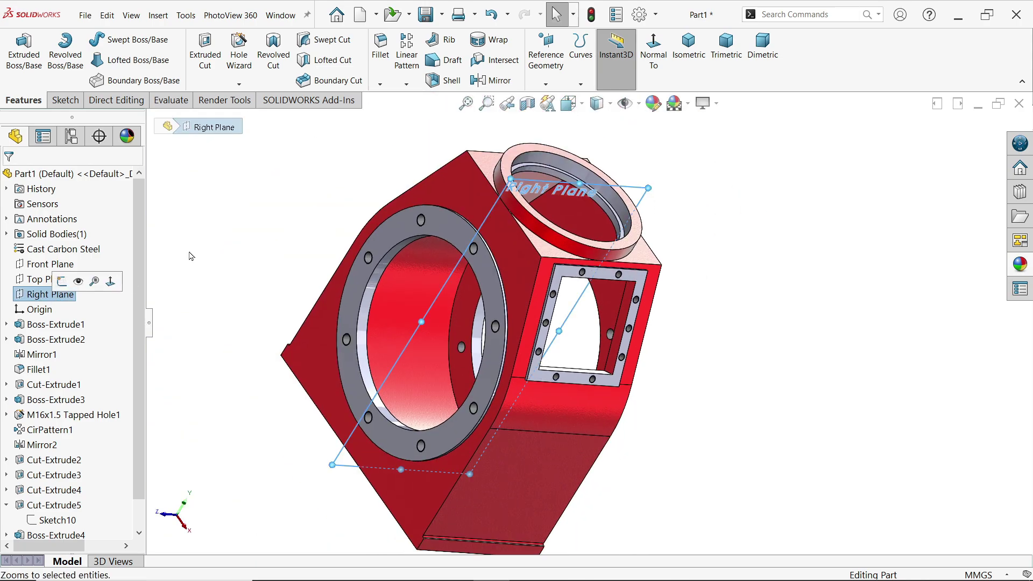
pyautogui.click(491, 80)
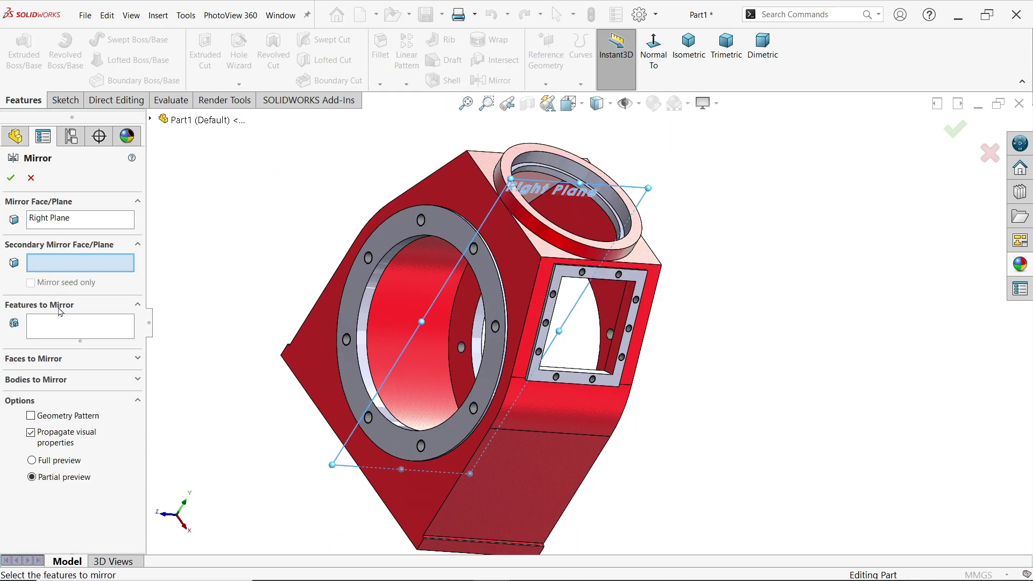
pyautogui.click(61, 332)
pyautogui.scroll(-5, 559, 293)
pyautogui.click(525, 298)
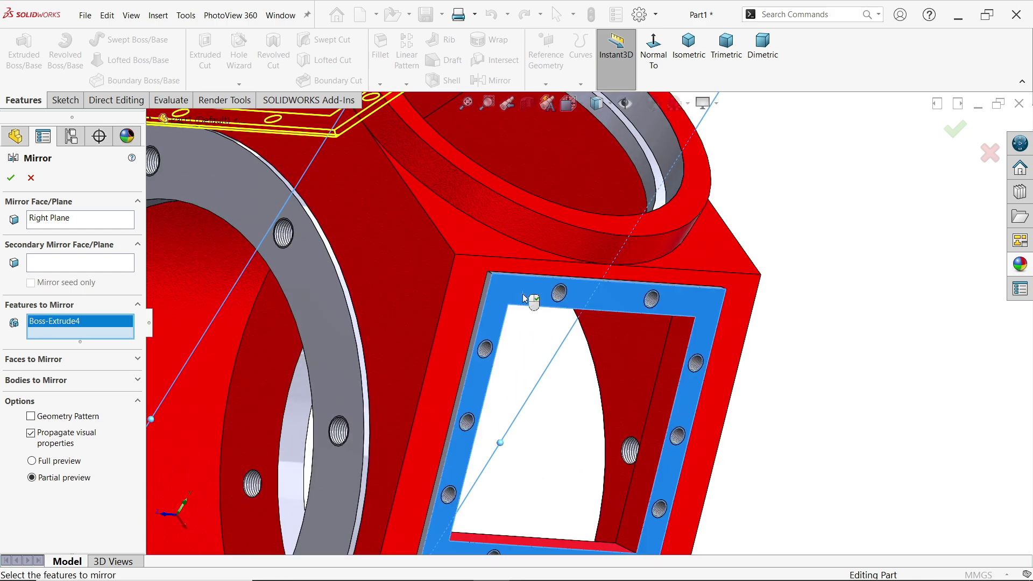
pyautogui.scroll(-4, 538, 305)
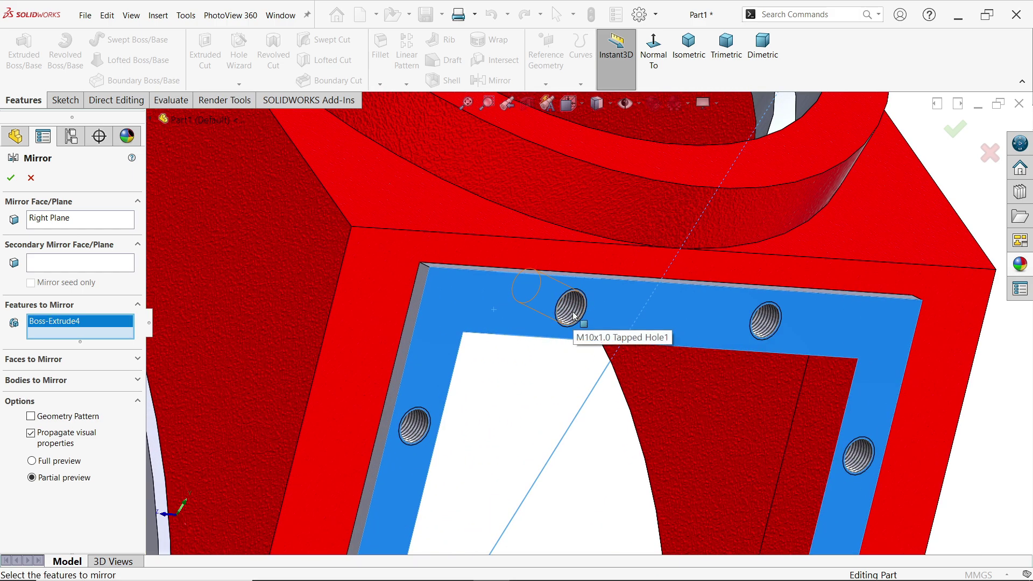
pyautogui.click(573, 316)
pyautogui.scroll(8, 591, 344)
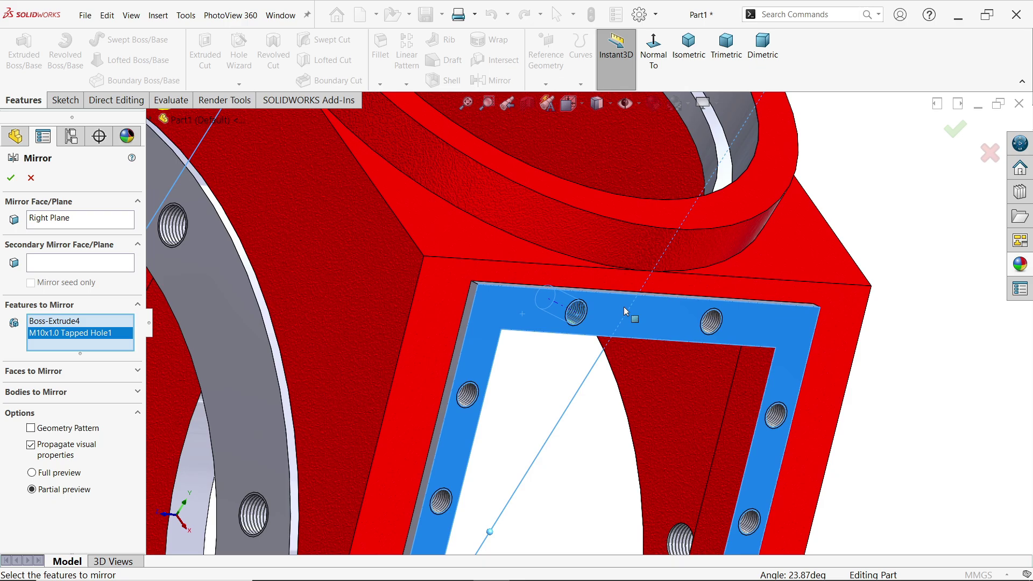
pyautogui.click(10, 179)
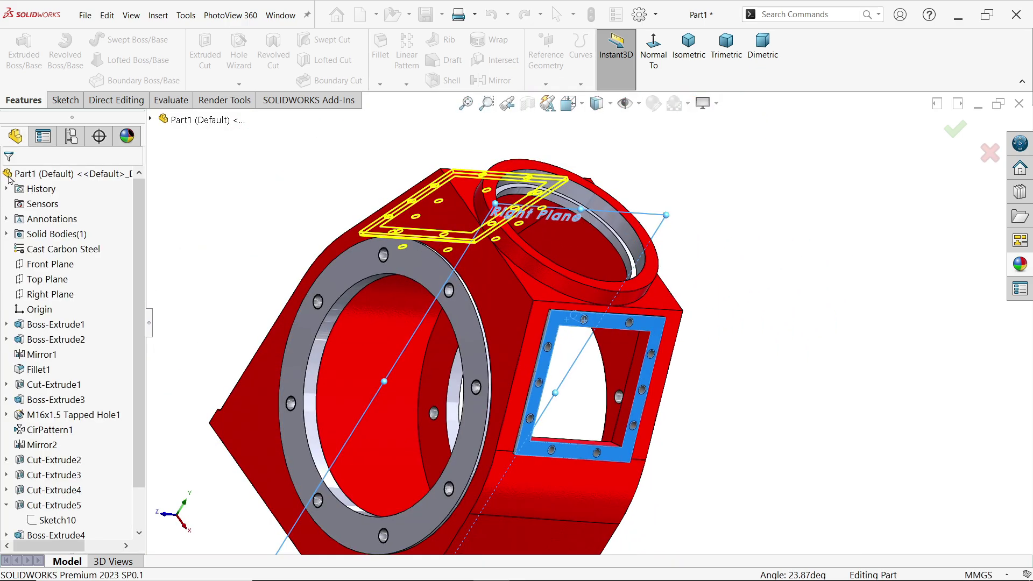
# Edit the window frame's mirror feature to also include the window opening cut, Cut-Extrude5.
pyautogui.moveTo(473, 301); pyautogui.dragTo(513, 338, button='middle')
pyautogui.scroll(1, 453, 211)
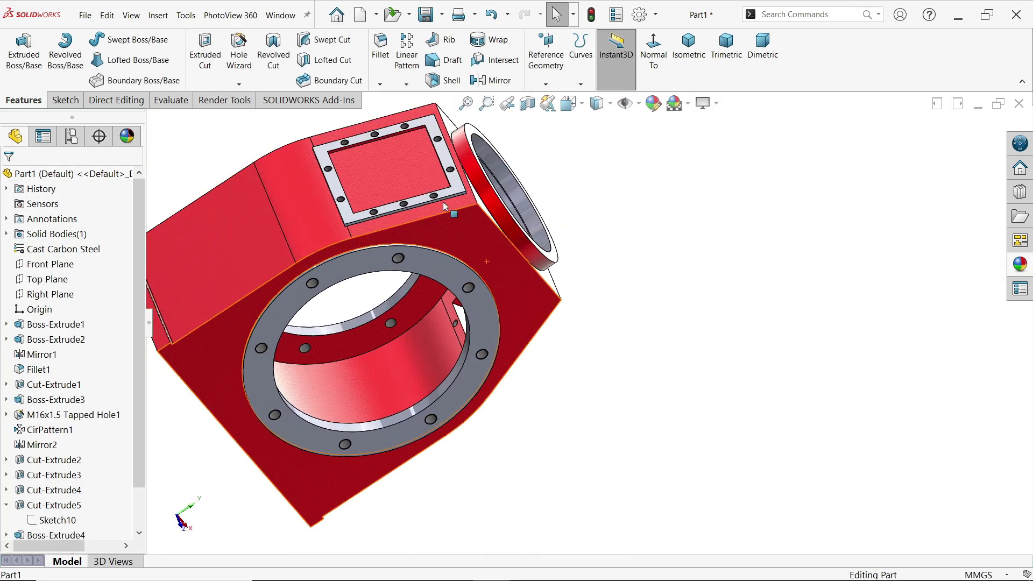
pyautogui.scroll(-4, 411, 167)
pyautogui.moveTo(435, 212); pyautogui.dragTo(415, 253, button='middle')
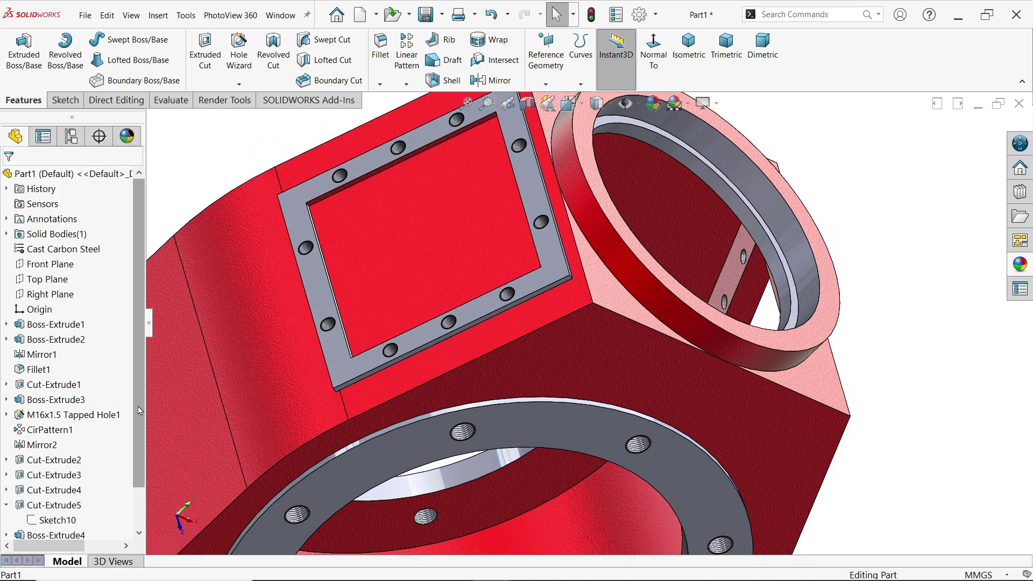
pyautogui.scroll(-1, 54, 473)
pyautogui.click(21, 521)
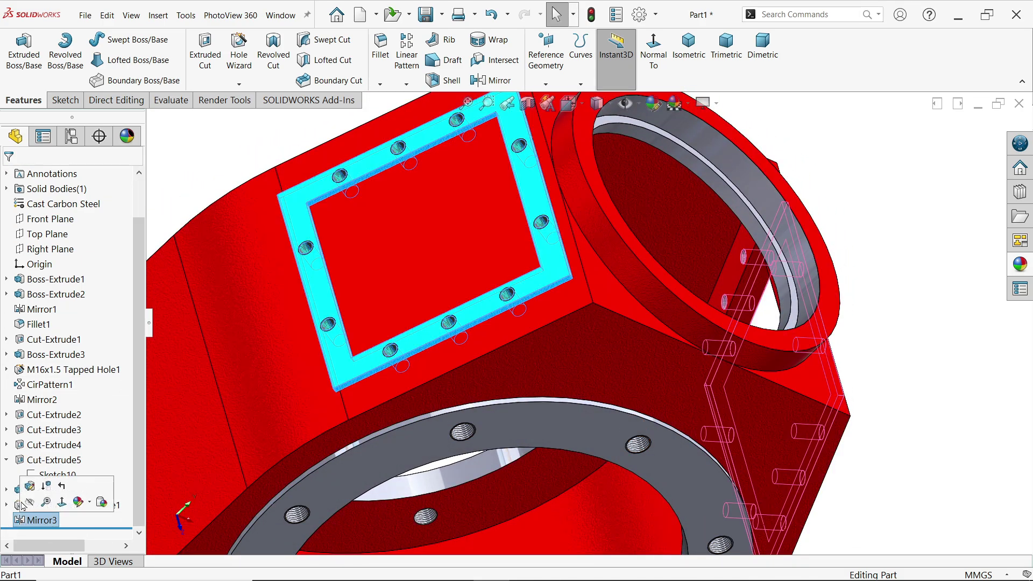
pyautogui.click(29, 489)
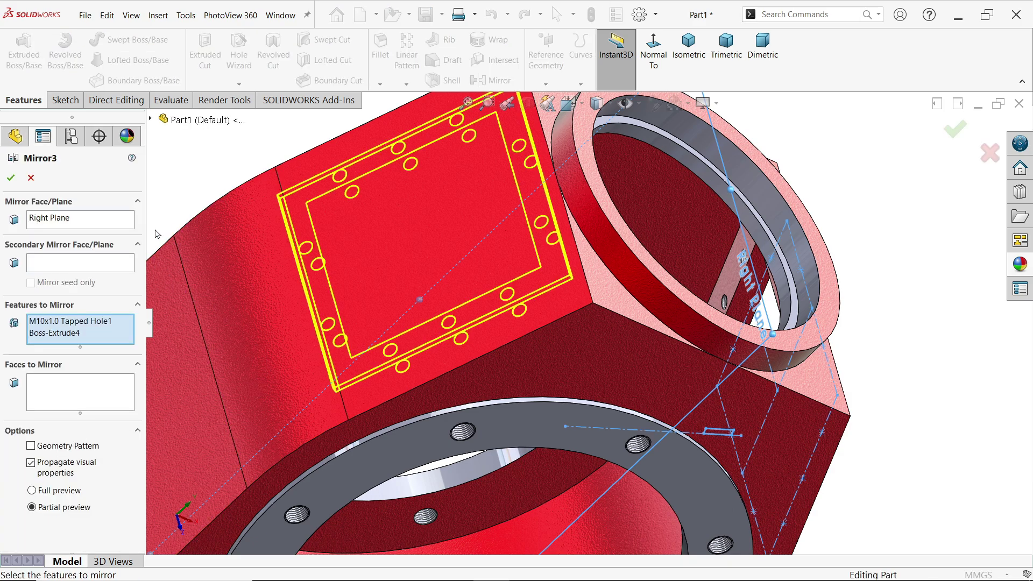
pyautogui.click(150, 119)
pyautogui.scroll(3, 337, 233)
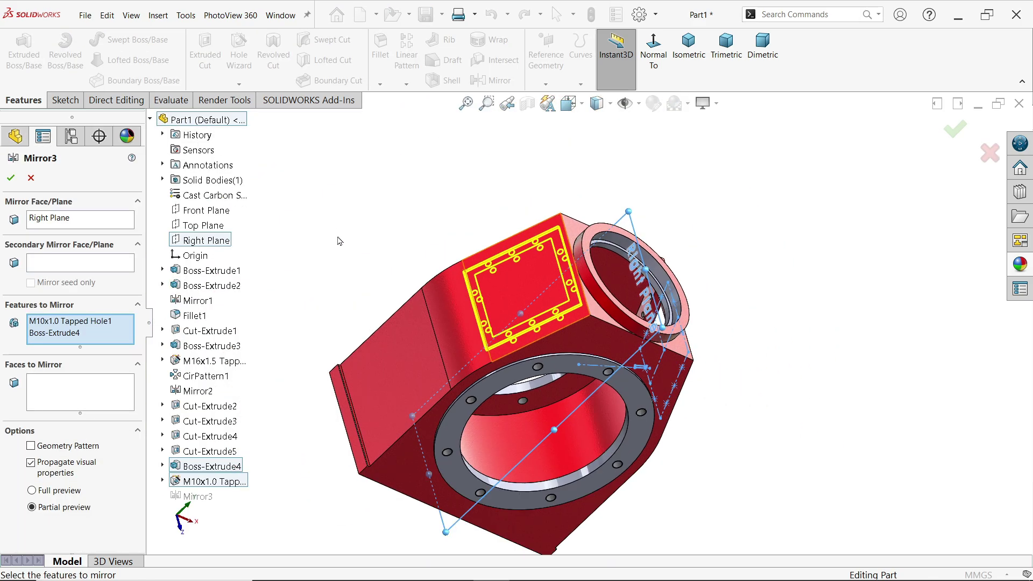
pyautogui.click(221, 452)
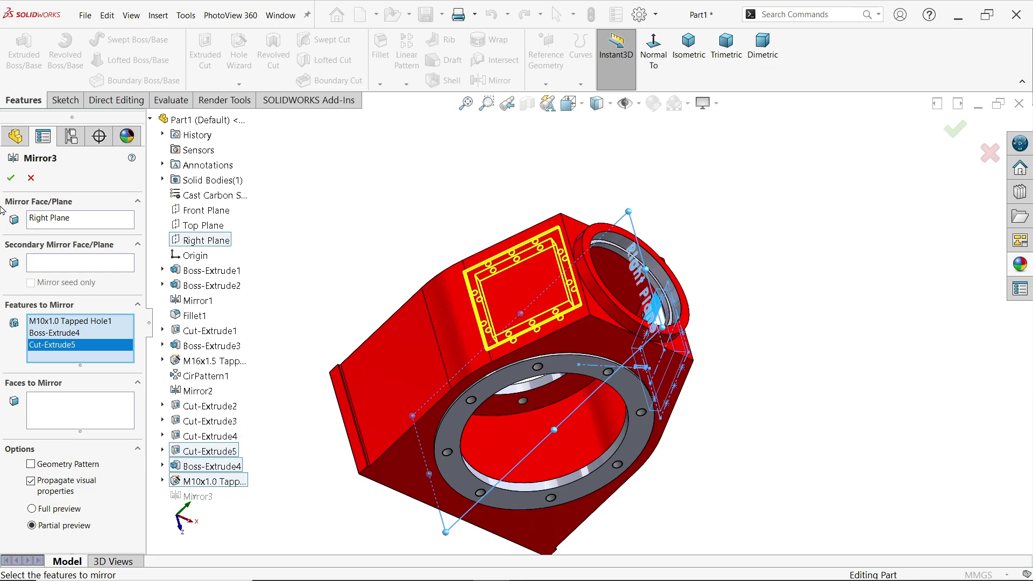
pyautogui.click(15, 178)
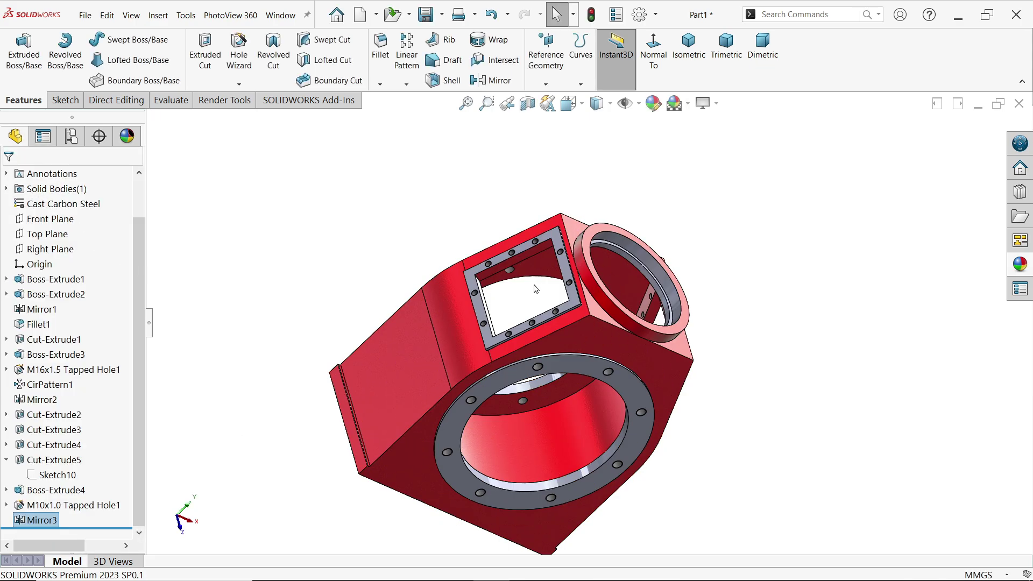
# Examine the mirrored window opening and its frame, and compare them with the original window on the opposite side.
pyautogui.scroll(-3, 535, 288)
pyautogui.moveTo(553, 290); pyautogui.dragTo(586, 262, button='middle')
pyautogui.scroll(3, 624, 252)
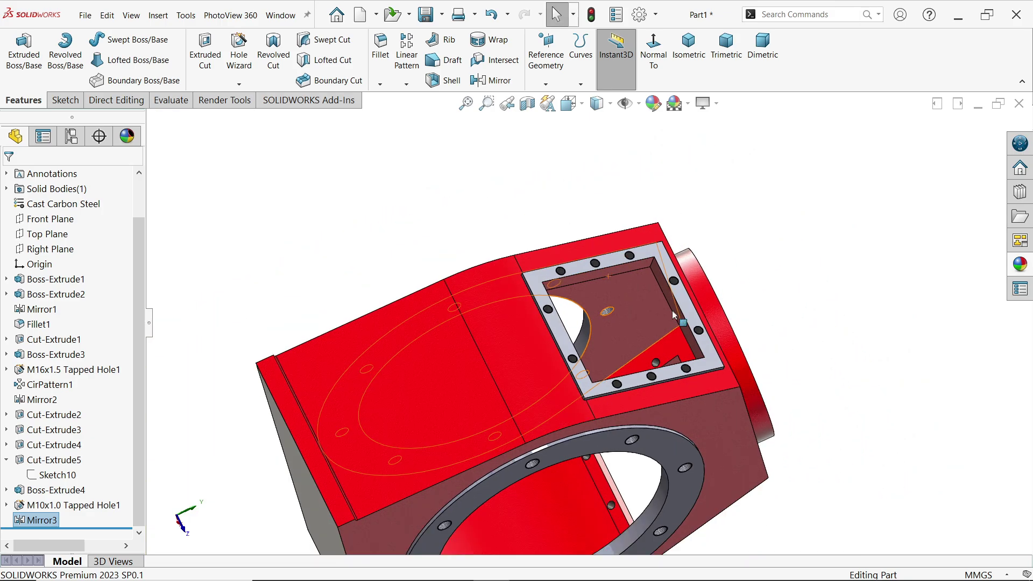
pyautogui.scroll(-2, 674, 315)
pyautogui.scroll(3, 661, 312)
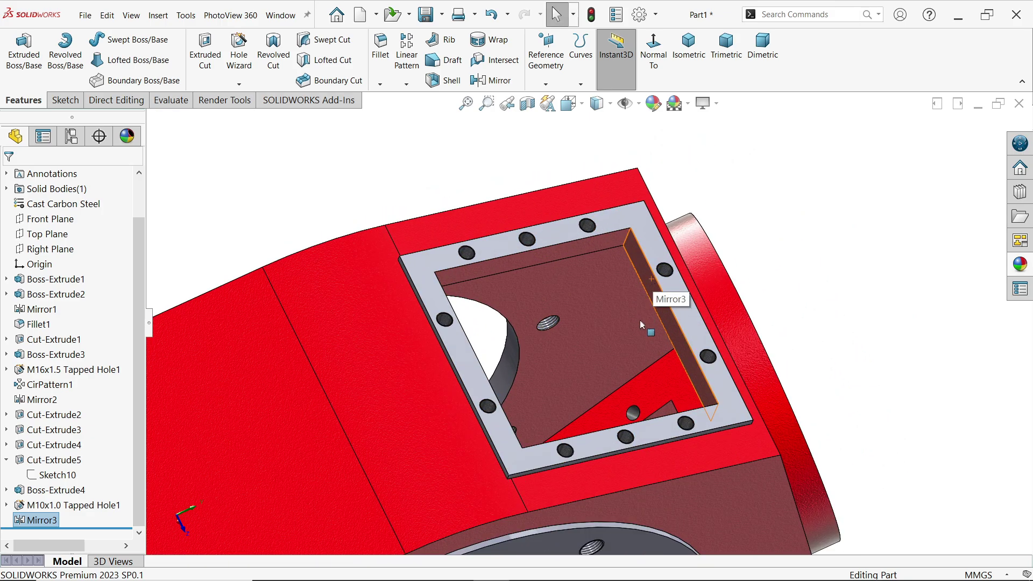
pyautogui.scroll(2, 669, 382)
pyautogui.moveTo(669, 382); pyautogui.dragTo(554, 367, button='middle')
pyautogui.scroll(-4, 555, 367)
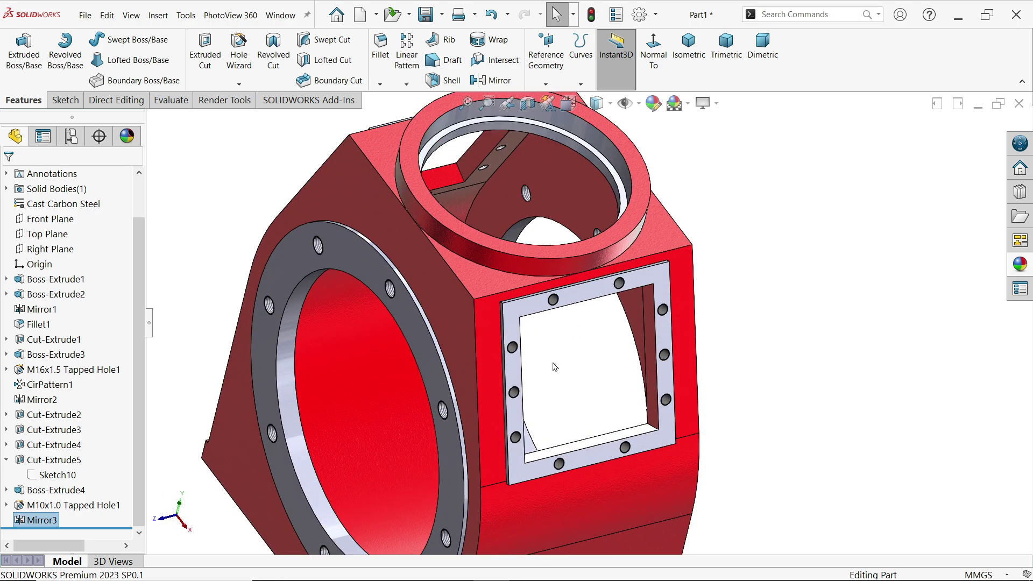
# Set up a 30 mm symmetric fillet on the four outer corner edges of the side window frame.
pyautogui.click(383, 67)
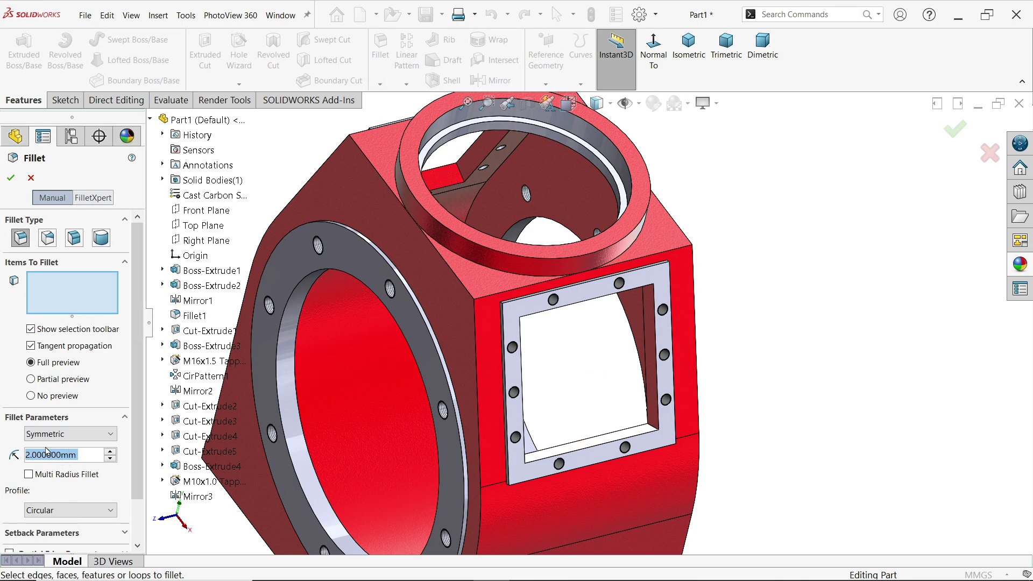
pyautogui.write('30')
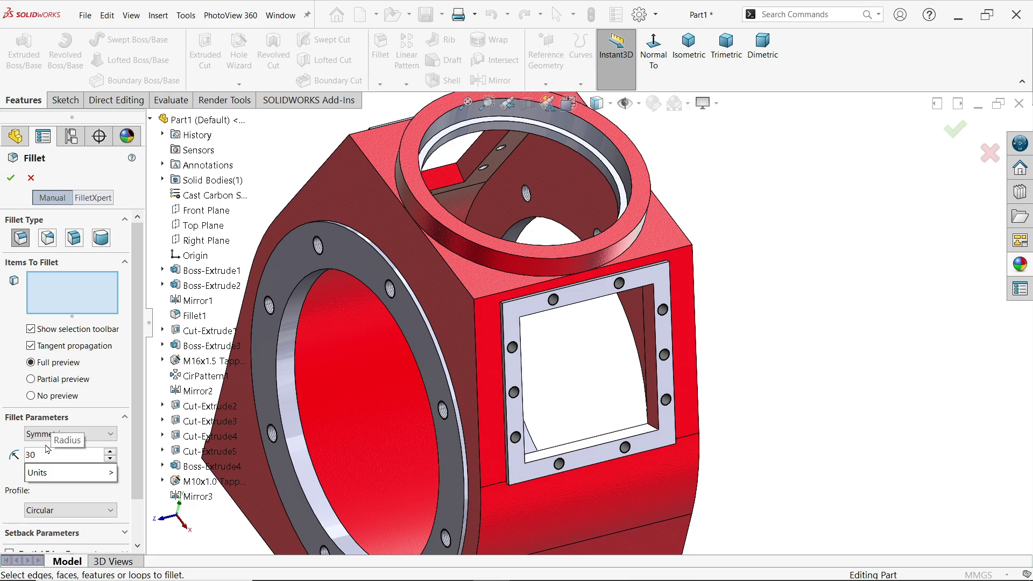
pyautogui.scroll(-5, 524, 431)
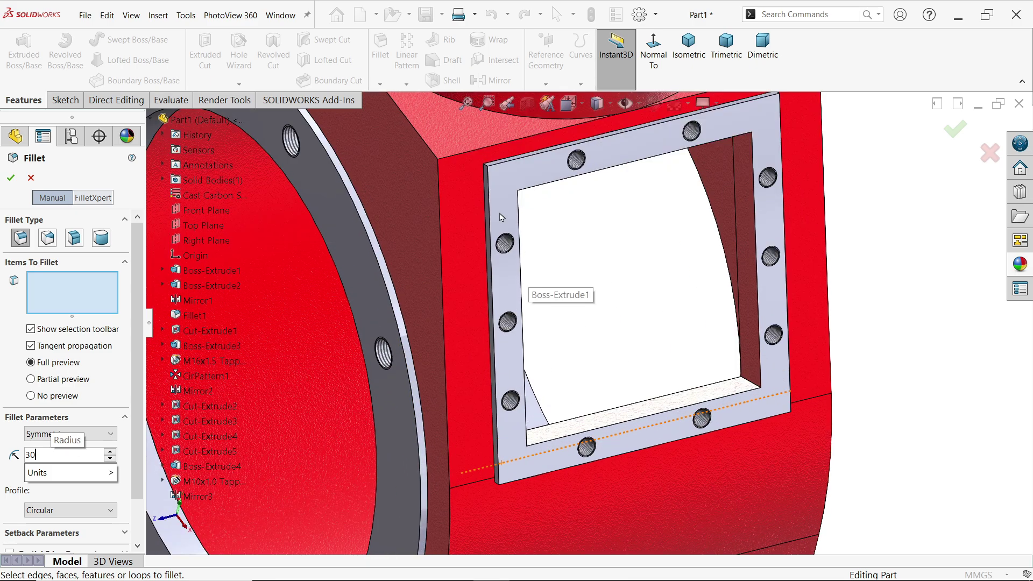
pyautogui.click(485, 168)
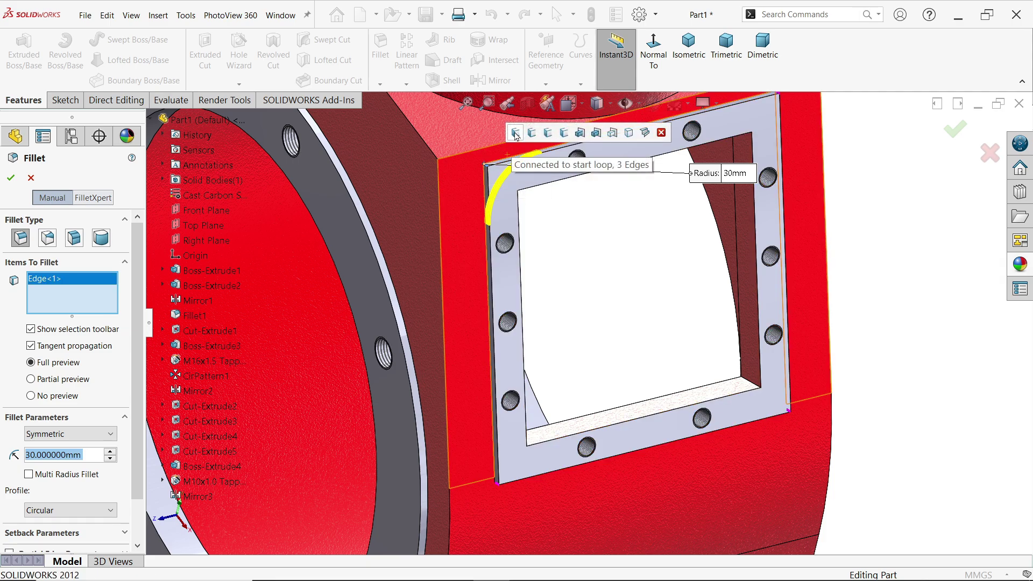
pyautogui.click(516, 133)
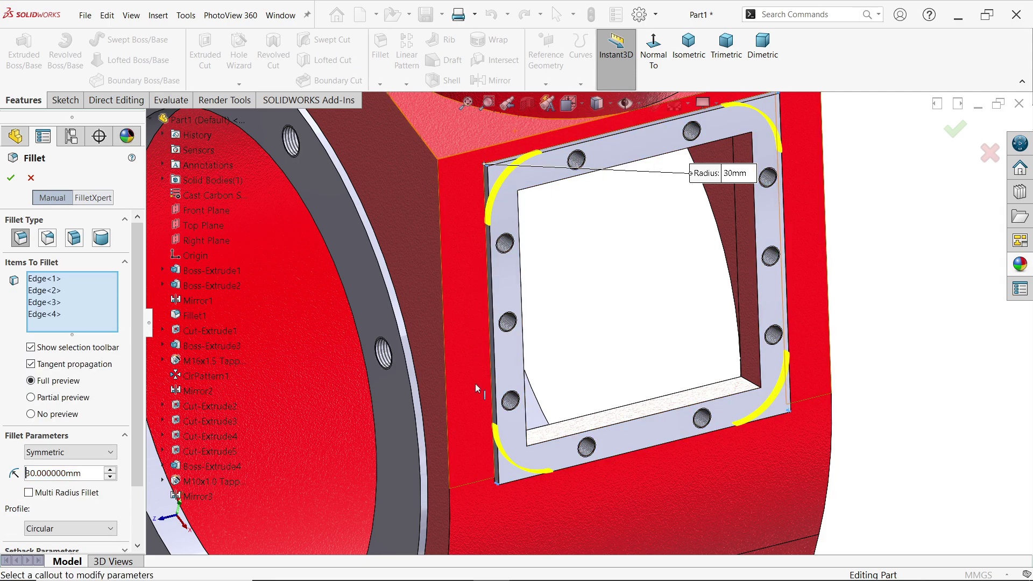
# Add the four outer corner edges of the opposite window flange to the 30 mm fillet and apply it.
pyautogui.scroll(6, 603, 253)
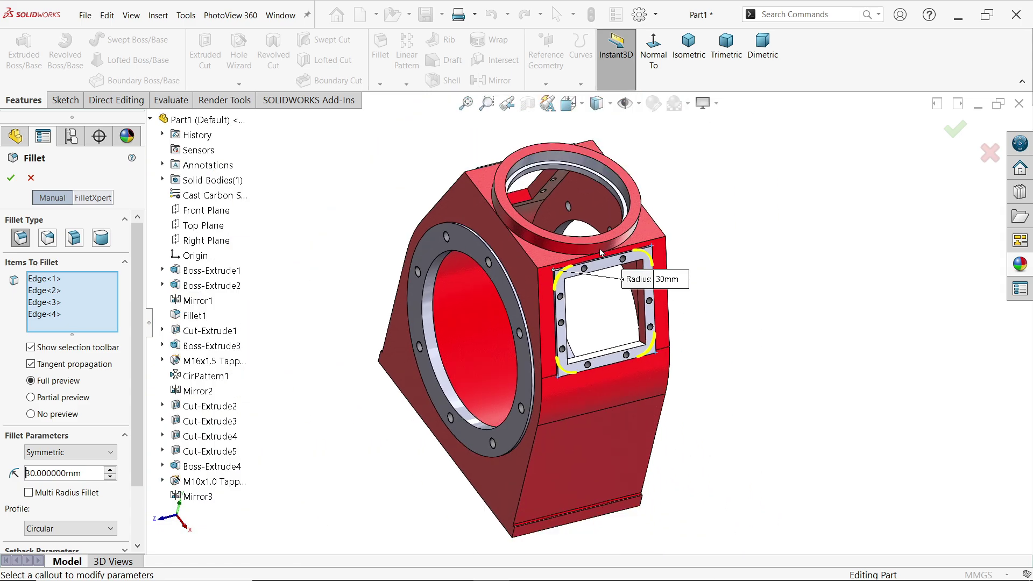
pyautogui.moveTo(492, 233); pyautogui.dragTo(595, 326, button='middle')
pyautogui.scroll(-6, 473, 346)
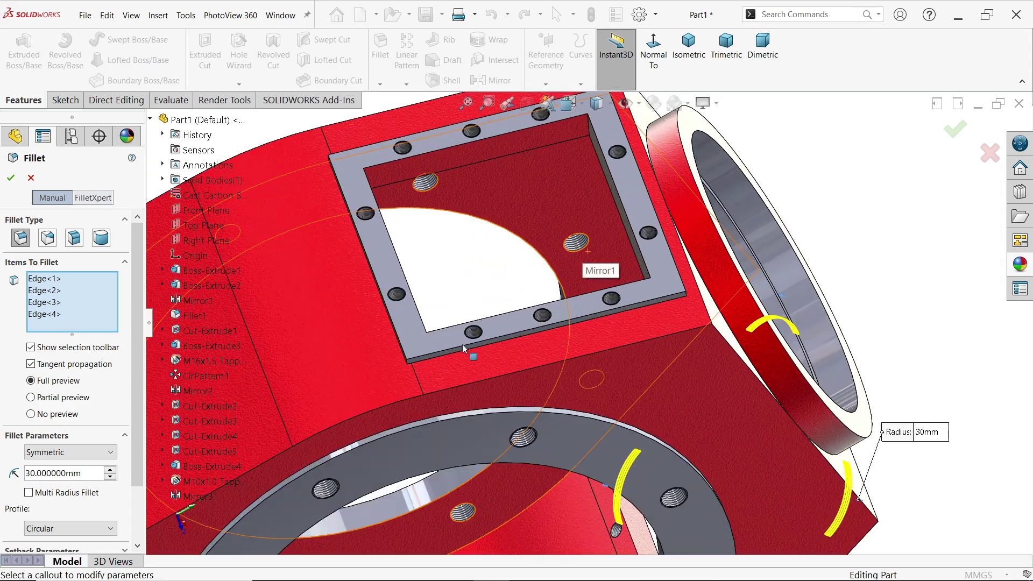
pyautogui.scroll(-3, 403, 369)
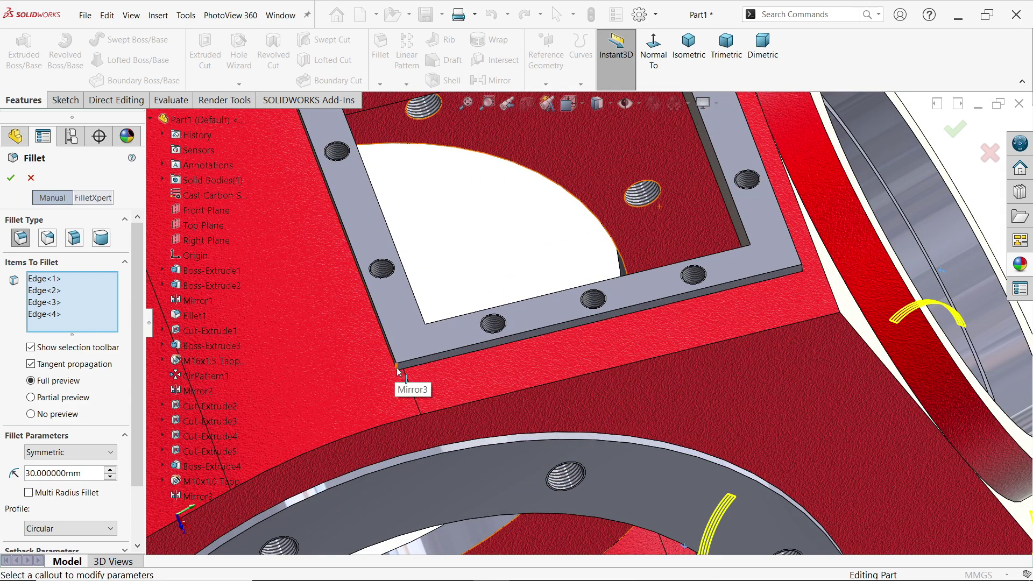
pyautogui.click(397, 369)
pyautogui.click(429, 339)
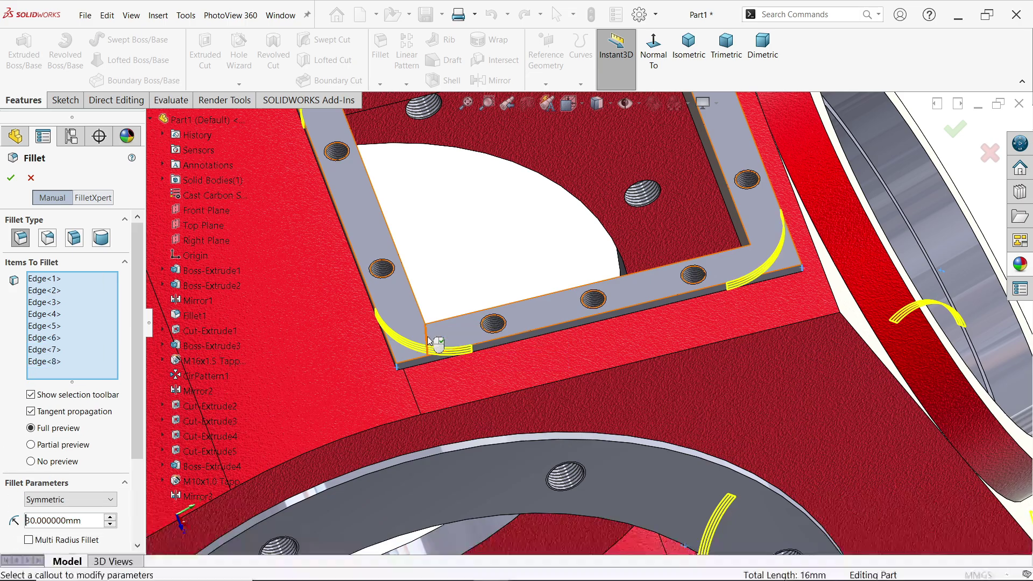
pyautogui.scroll(5, 621, 298)
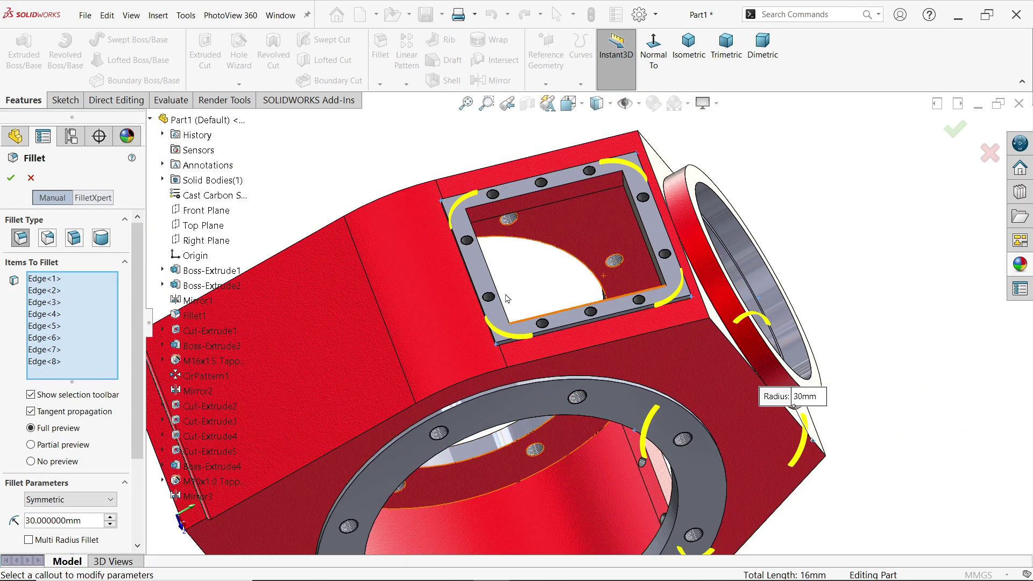
pyautogui.click(11, 179)
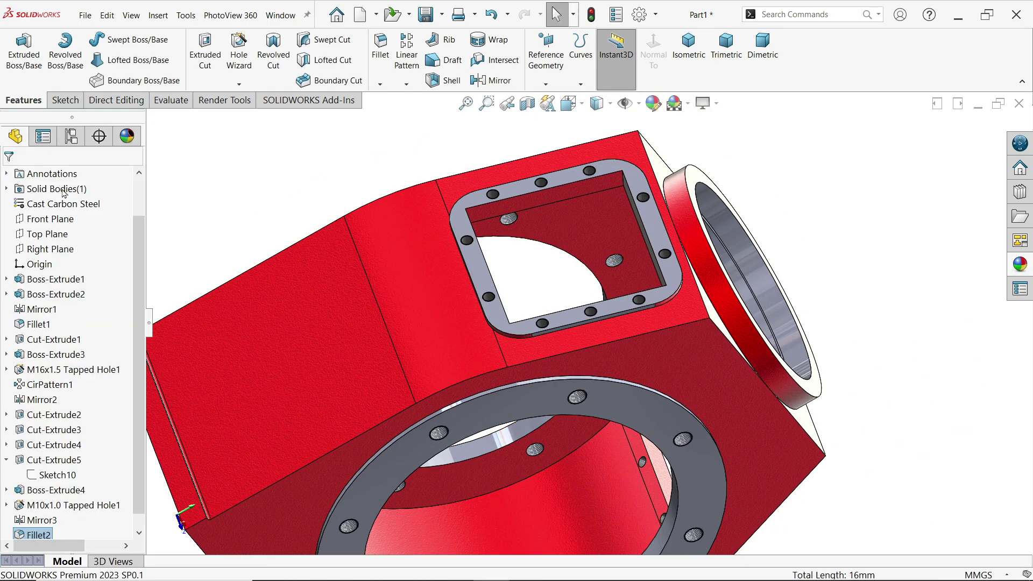
# Set up an 18 mm fillet on the four inner corner edges of the first window opening.
pyautogui.click(385, 61)
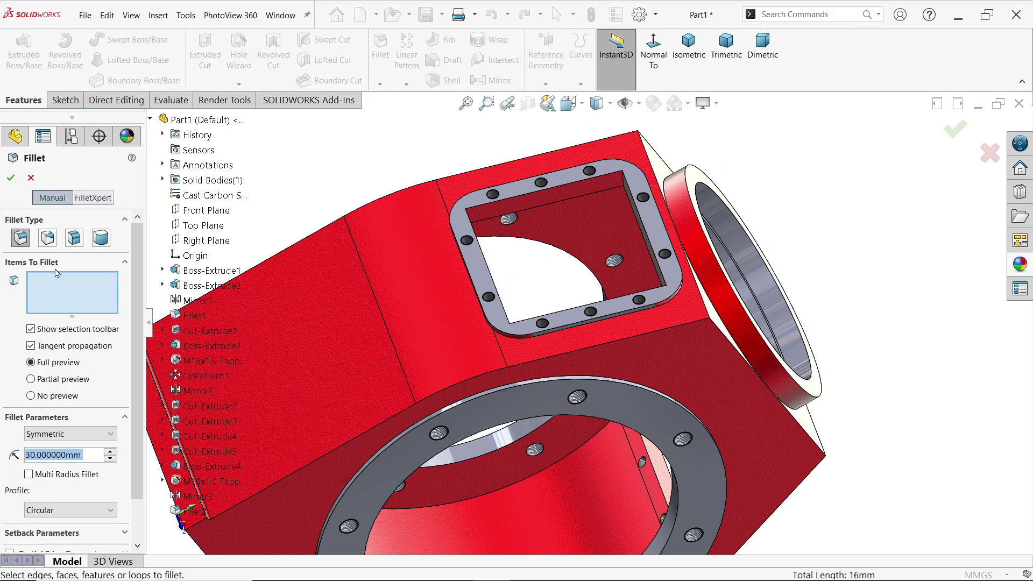
pyautogui.write('8')
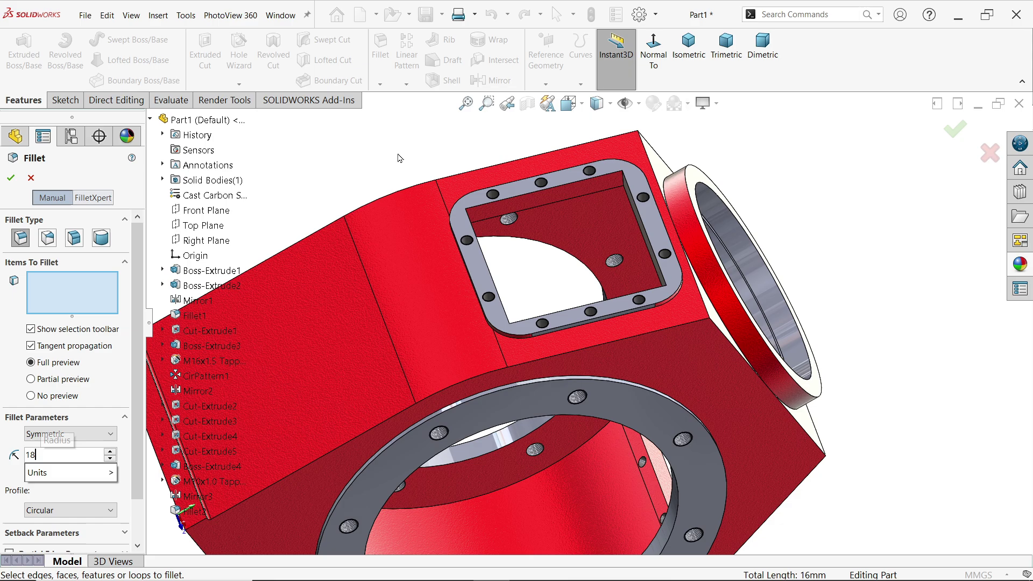
pyautogui.press('Return')
pyautogui.scroll(-3, 587, 196)
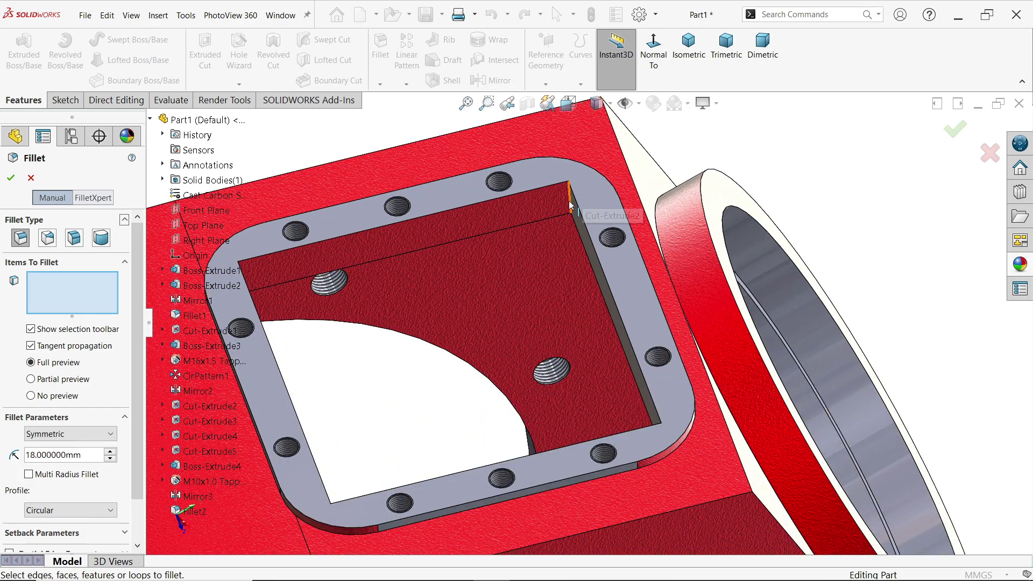
pyautogui.click(572, 200)
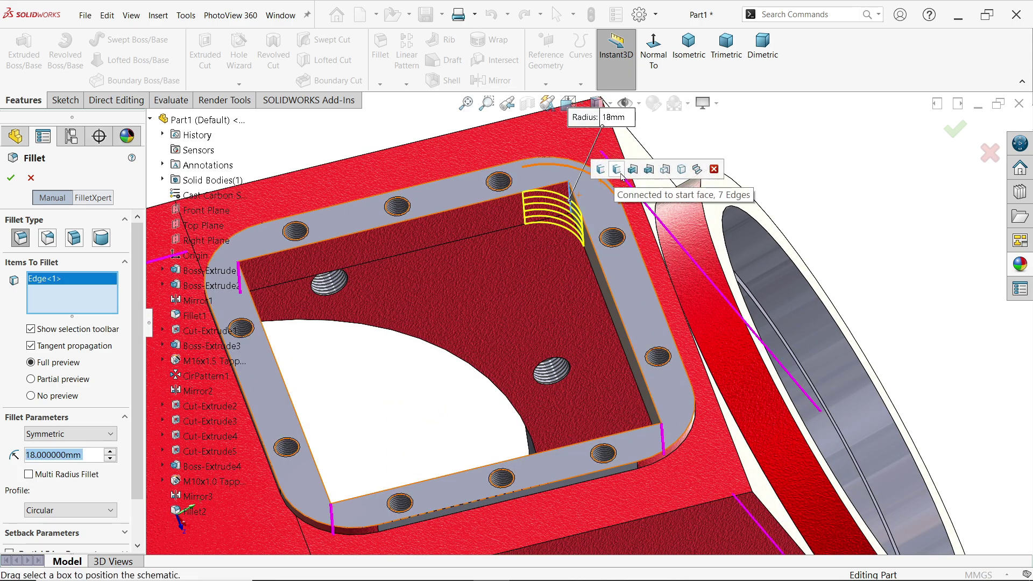
pyautogui.click(602, 171)
# Add the four inner corner edges of the other window opening to the 18 mm fillet and apply it.
pyautogui.scroll(8, 588, 387)
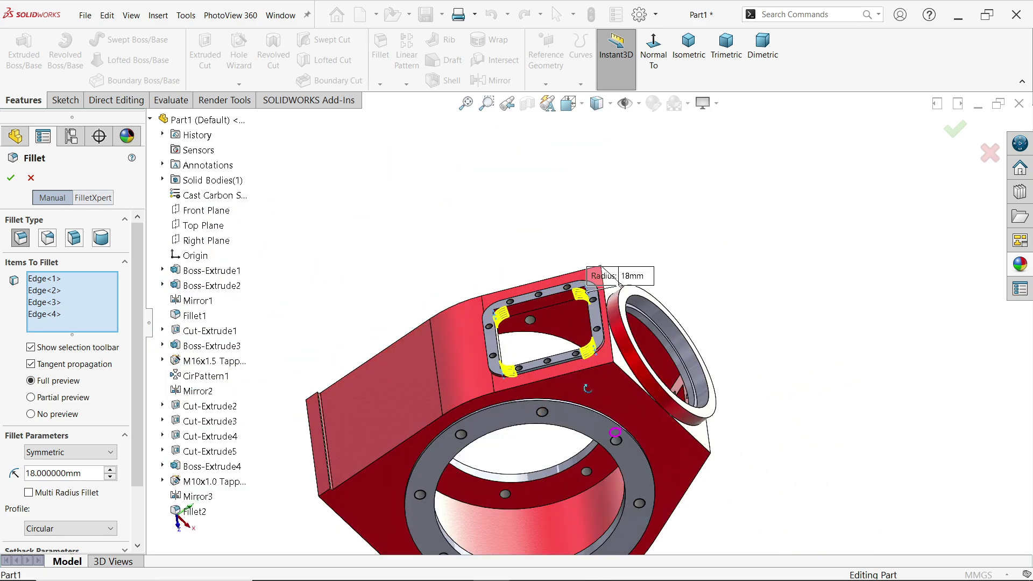
pyautogui.moveTo(588, 389); pyautogui.dragTo(553, 266, button='middle')
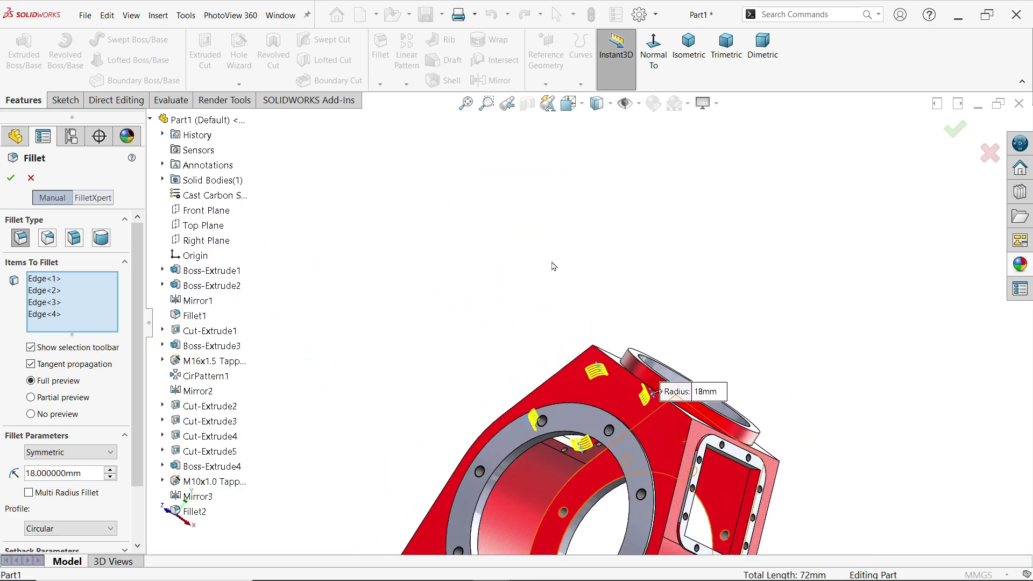
pyautogui.scroll(4, 589, 326)
pyautogui.scroll(-9, 687, 428)
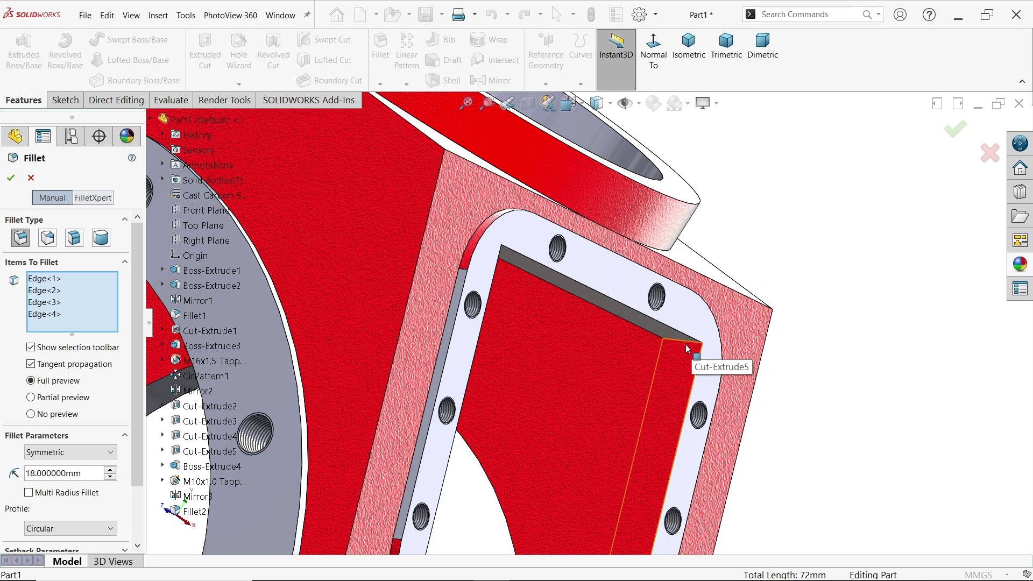
pyautogui.click(690, 346)
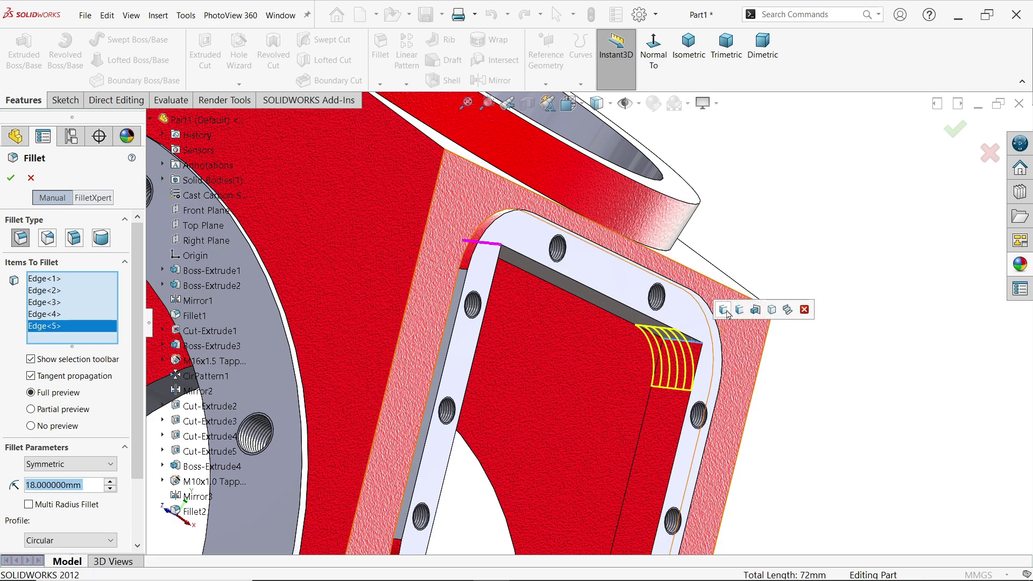
pyautogui.click(725, 311)
pyautogui.scroll(1, 662, 313)
pyautogui.scroll(2, 663, 313)
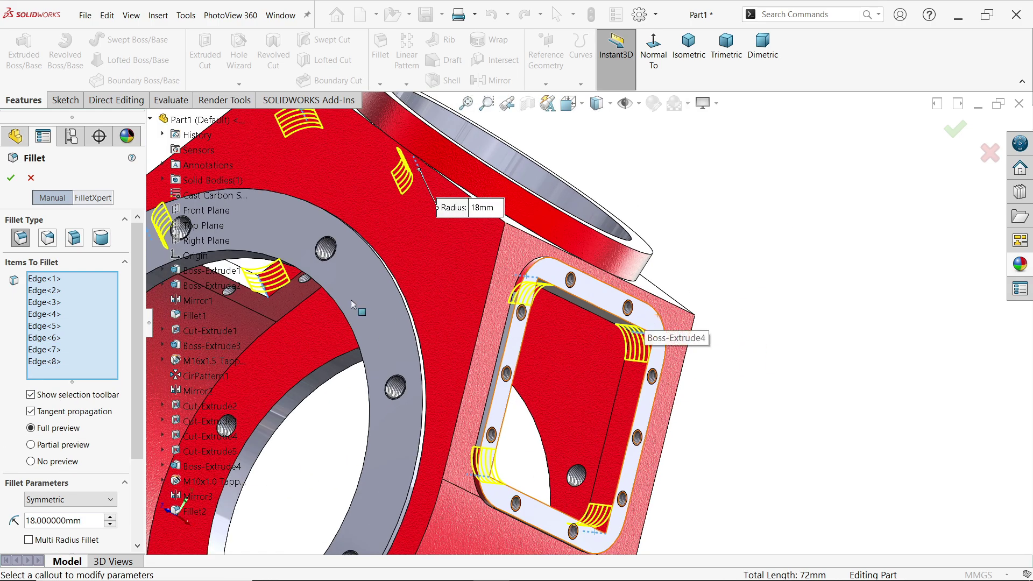
pyautogui.click(11, 178)
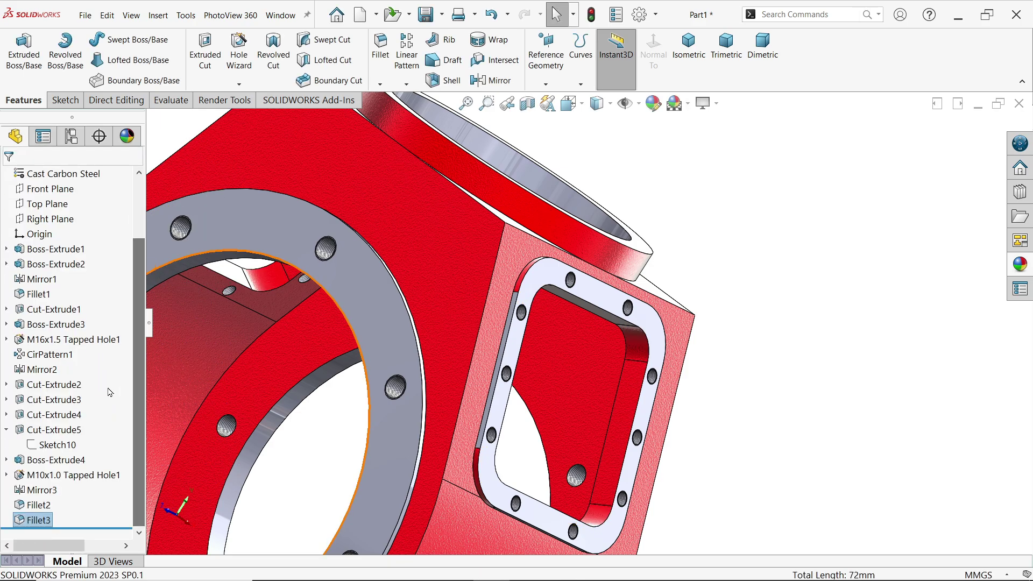
# Apply the default color appearance to the Fillet2 and Fillet3 features.
pyautogui.keyDown('ctrl'); pyautogui.click(33, 505); pyautogui.keyUp('ctrl')
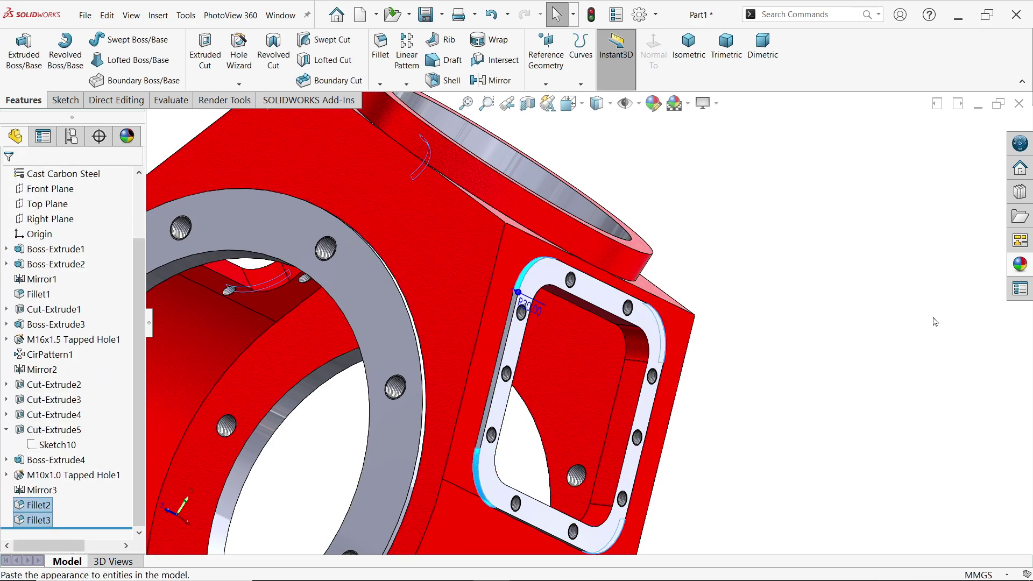
pyautogui.click(1020, 263)
pyautogui.click(880, 313)
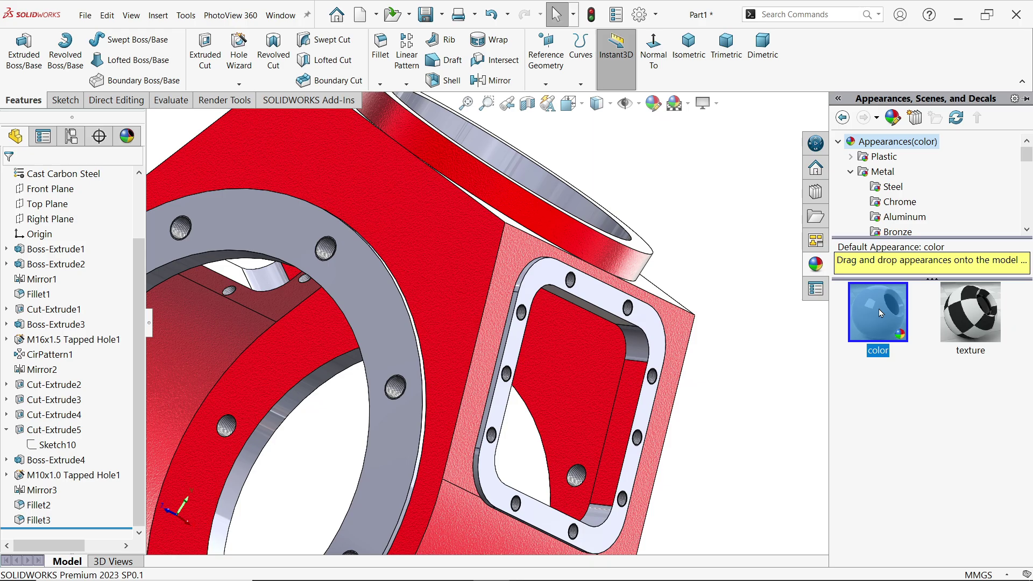
# Apply the color appearance to the lower and side inner walls of the Cut-Extrude5 window opening.
pyautogui.click(657, 381)
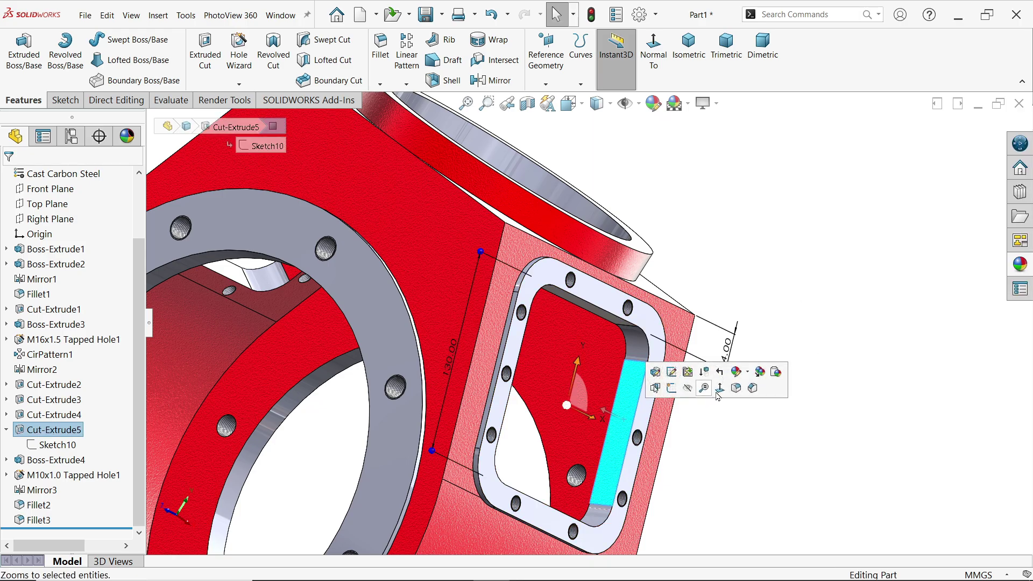
pyautogui.moveTo(929, 291); pyautogui.dragTo(672, 387, button='middle')
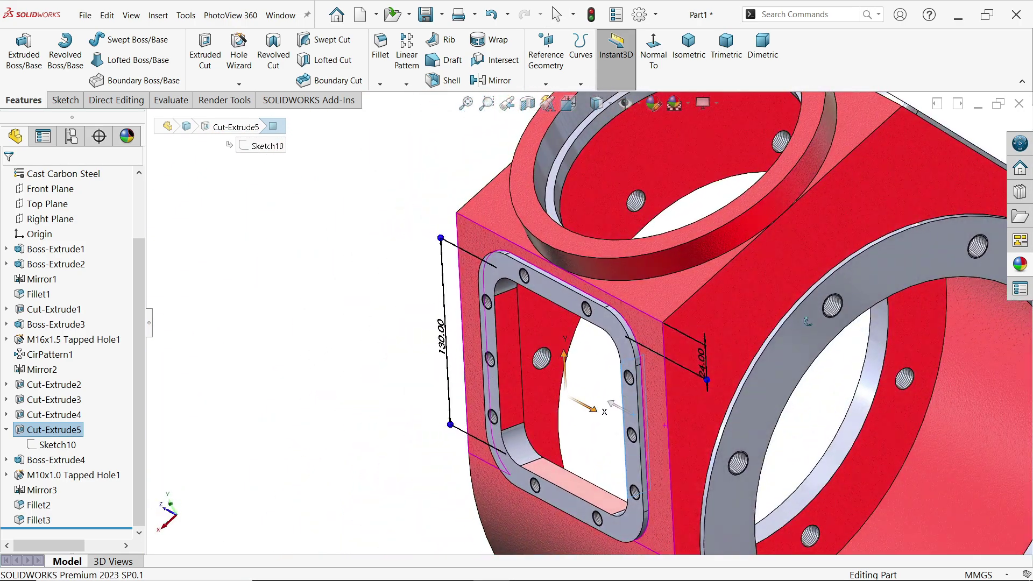
pyautogui.click(565, 487)
pyautogui.keyDown('ctrl'); pyautogui.click(509, 366); pyautogui.keyUp('ctrl')
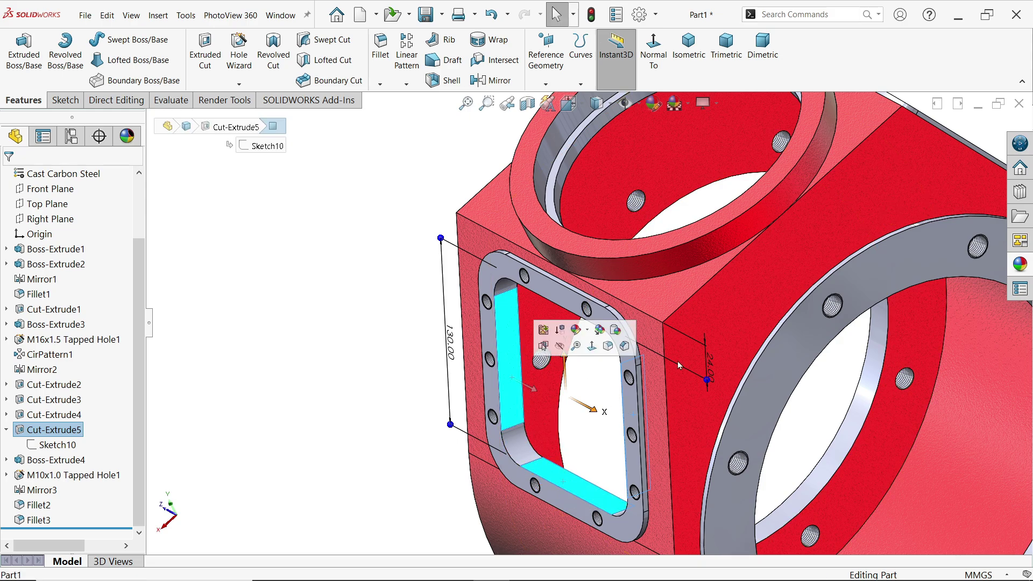
pyautogui.click(1020, 264)
pyautogui.doubleClick(882, 319)
# Apply the color appearance to the upper inner wall of the window opening.
pyautogui.moveTo(767, 343); pyautogui.dragTo(816, 170, button='middle')
pyautogui.click(646, 253)
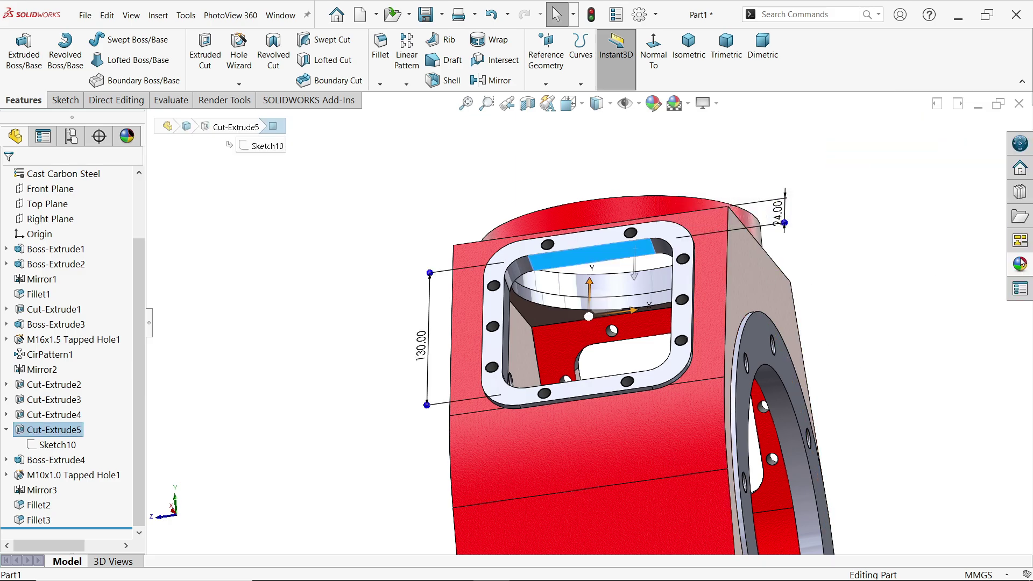
pyautogui.doubleClick(887, 311)
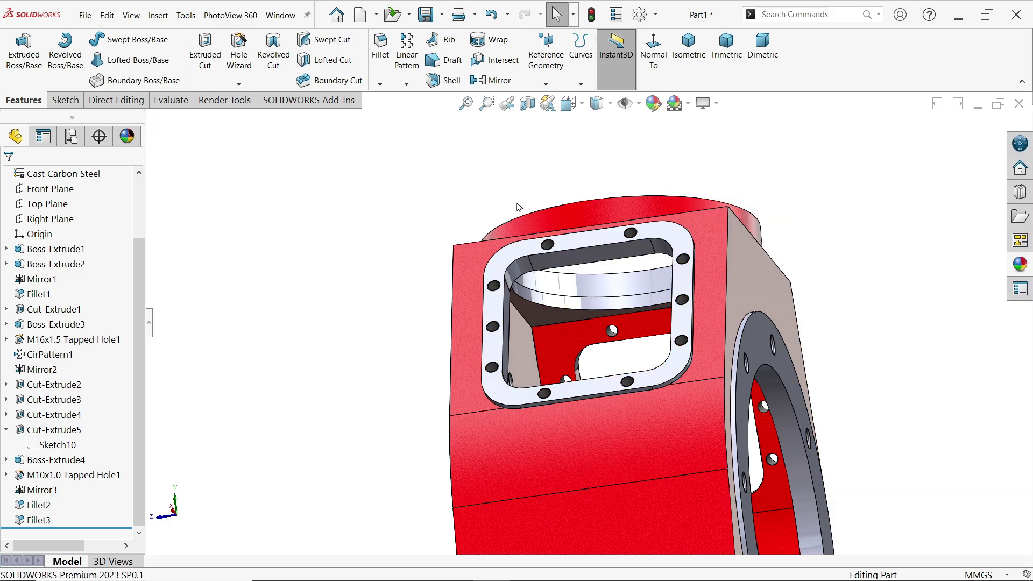
# Apply the color appearance to the two facing side walls of the remaining window opening.
pyautogui.moveTo(487, 184); pyautogui.dragTo(724, 246, button='middle')
pyautogui.scroll(-3, 723, 246)
pyautogui.scroll(-3, 385, 332)
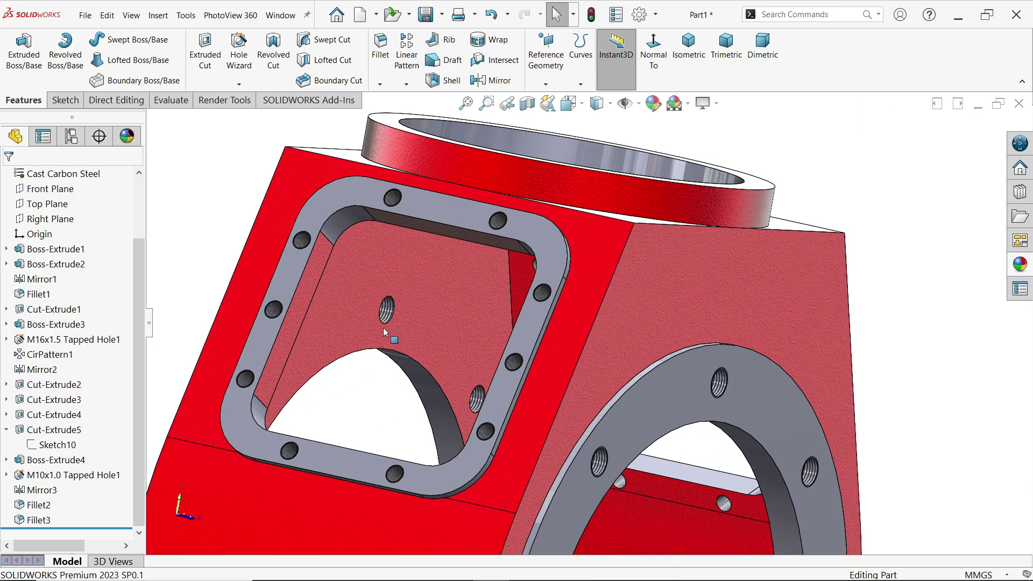
pyautogui.click(297, 322)
pyautogui.moveTo(372, 316); pyautogui.dragTo(780, 398, button='middle')
pyautogui.click(866, 386)
pyautogui.scroll(3, 866, 387)
pyautogui.scroll(-3, 769, 432)
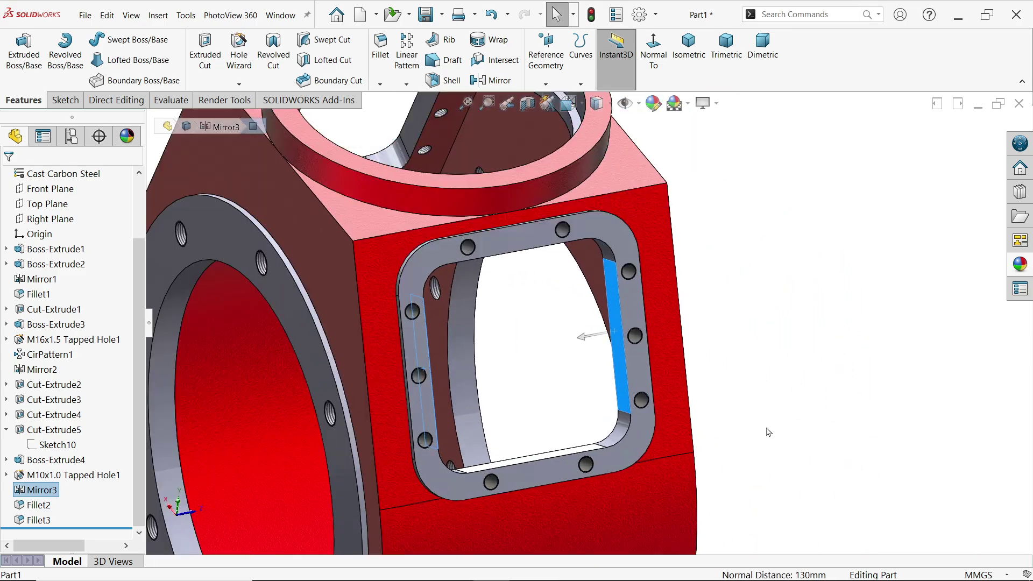
pyautogui.click(1020, 264)
pyautogui.click(874, 302)
pyautogui.moveTo(795, 346); pyautogui.dragTo(752, 337, button='middle')
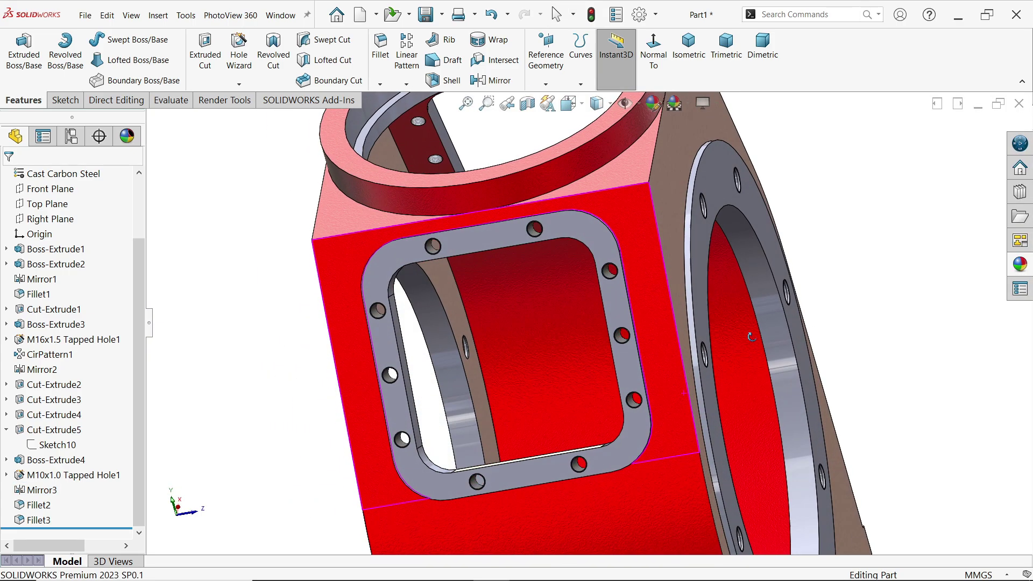
pyautogui.click(688, 47)
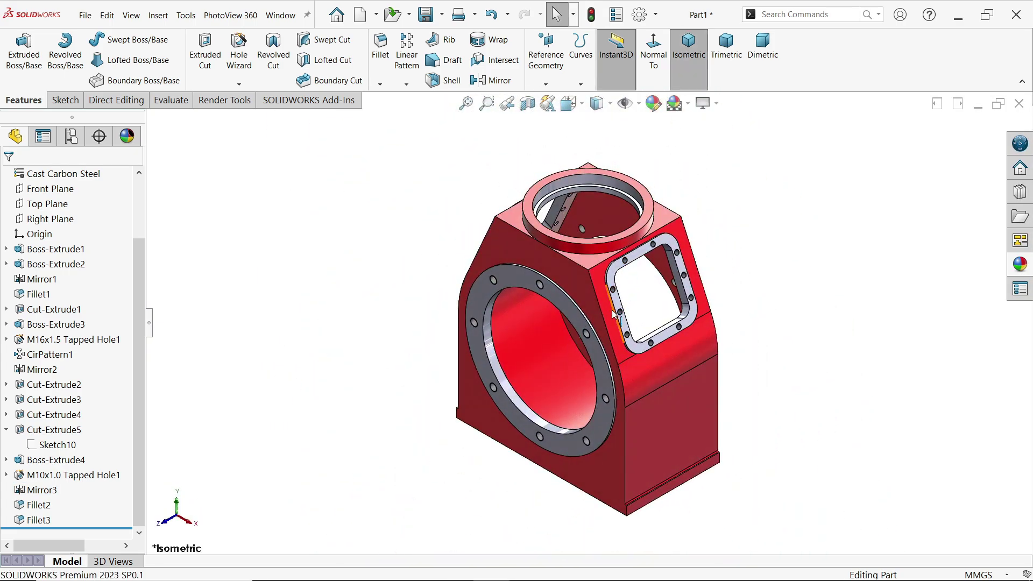
# Switch to the Air Compressor Body Design drawing image and examine the dimensions of the upper flange and the adjacent recess.
pyautogui.hotkey('alt', 'Tab')
pyautogui.scroll(3, 394, 203)
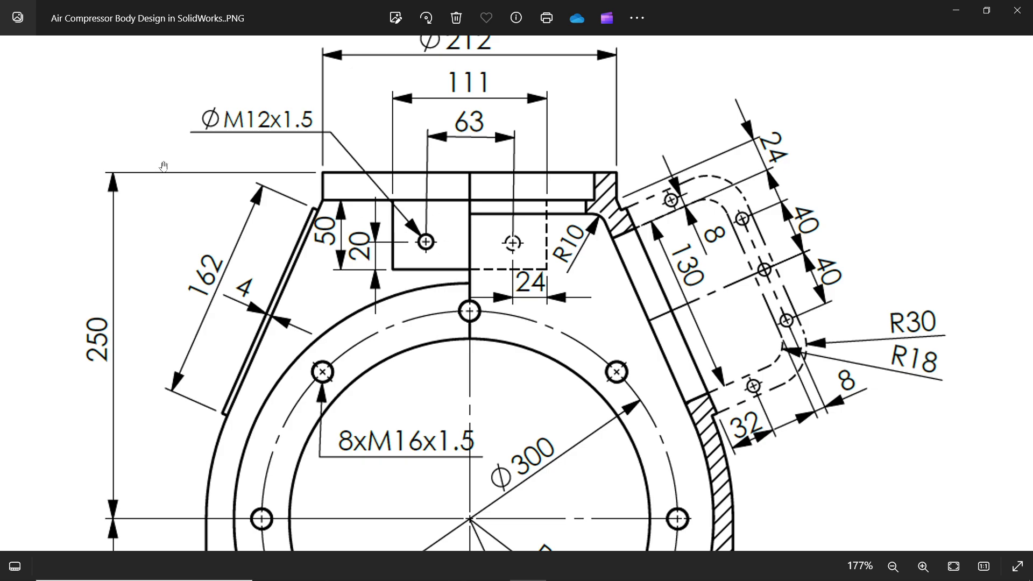
pyautogui.moveTo(164, 166); pyautogui.dragTo(574, 217)
pyautogui.moveTo(236, 226); pyautogui.dragTo(437, 246)
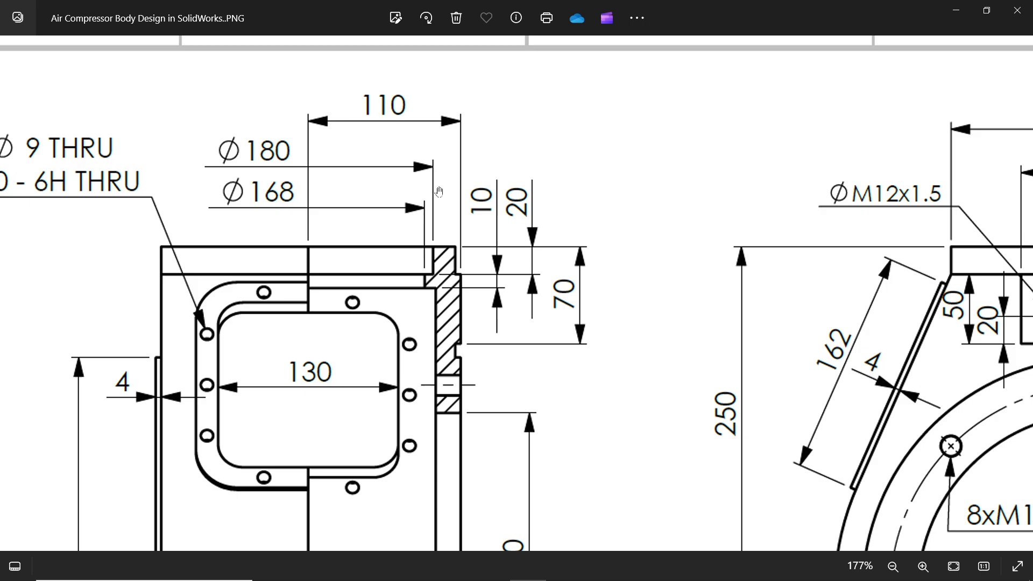
# Calculate 106 minus 110 in Calculator, close it and return to the SolidWorks model.
pyautogui.press('XF86Calculator')
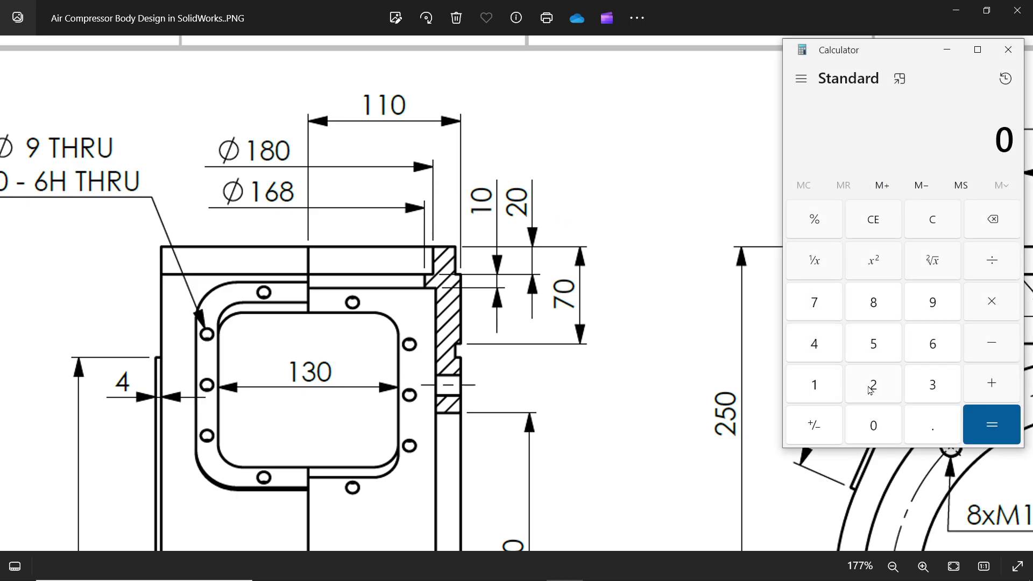
pyautogui.click(831, 388)
pyautogui.write('2')
pyautogui.click(992, 425)
pyautogui.click(991, 425)
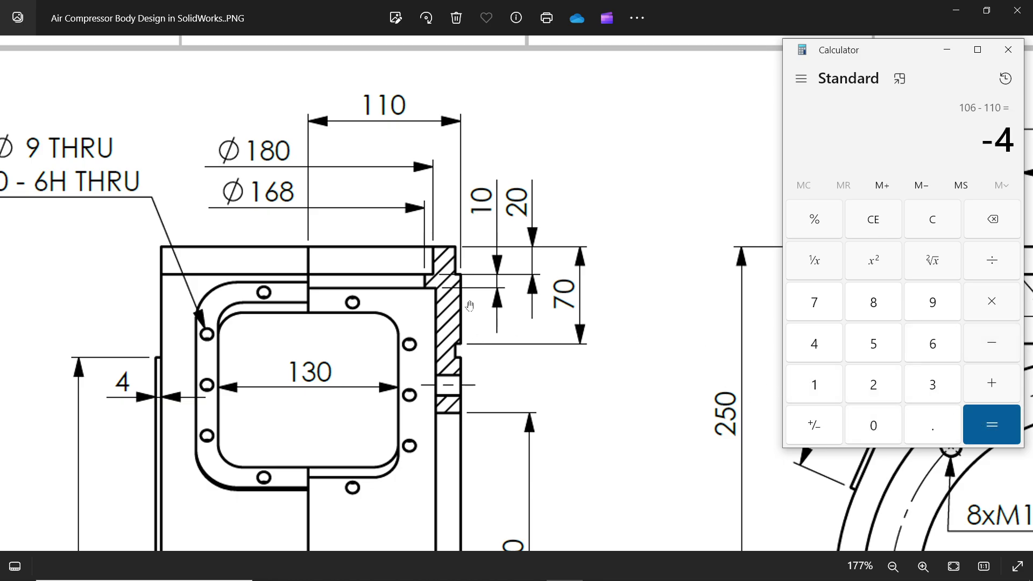
pyautogui.click(1007, 50)
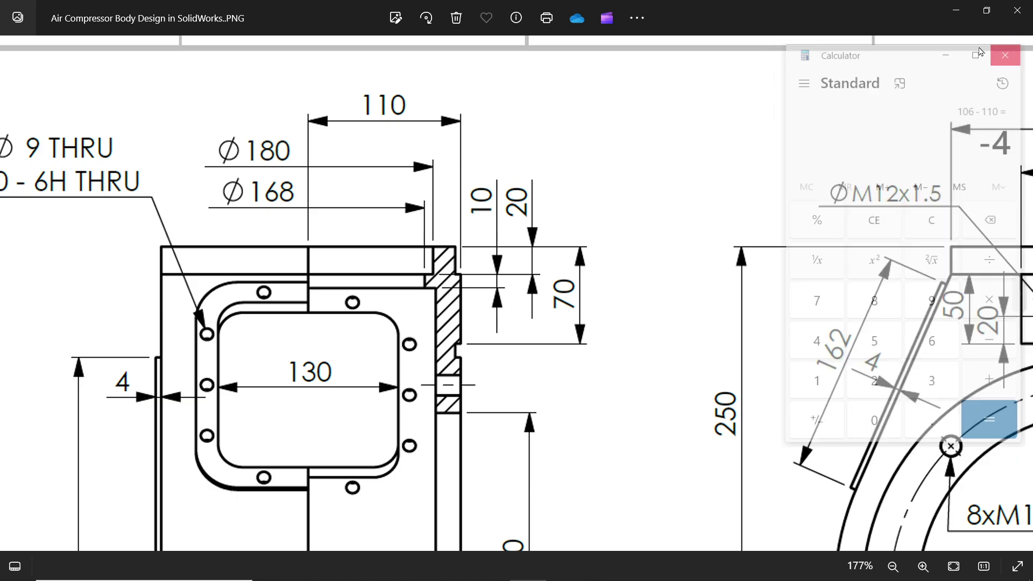
pyautogui.click(955, 11)
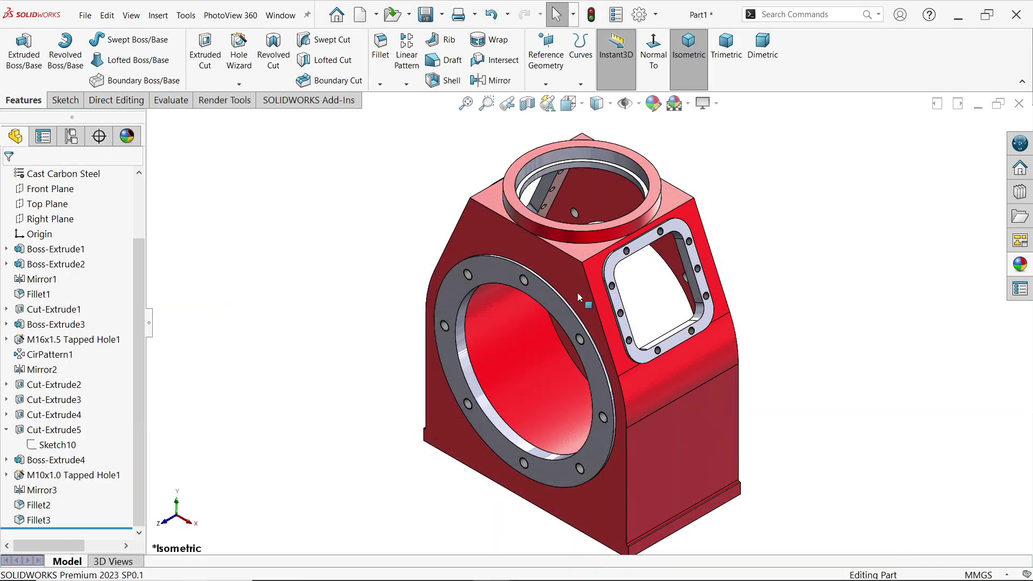
# Open a new sketch on the large front face of the compressor body, around its upper area.
pyautogui.click(548, 264)
pyautogui.click(589, 229)
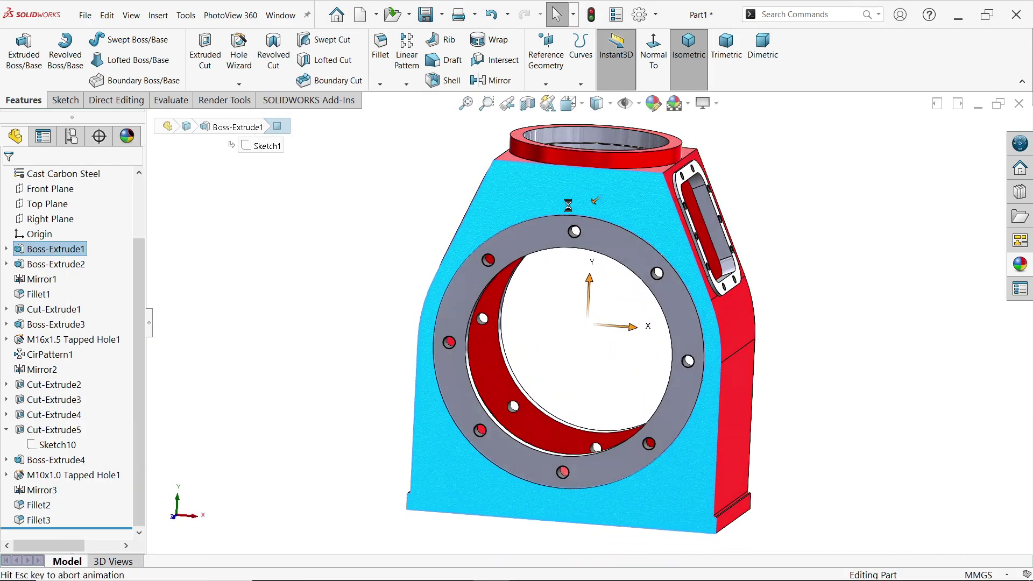
pyautogui.scroll(-3, 564, 156)
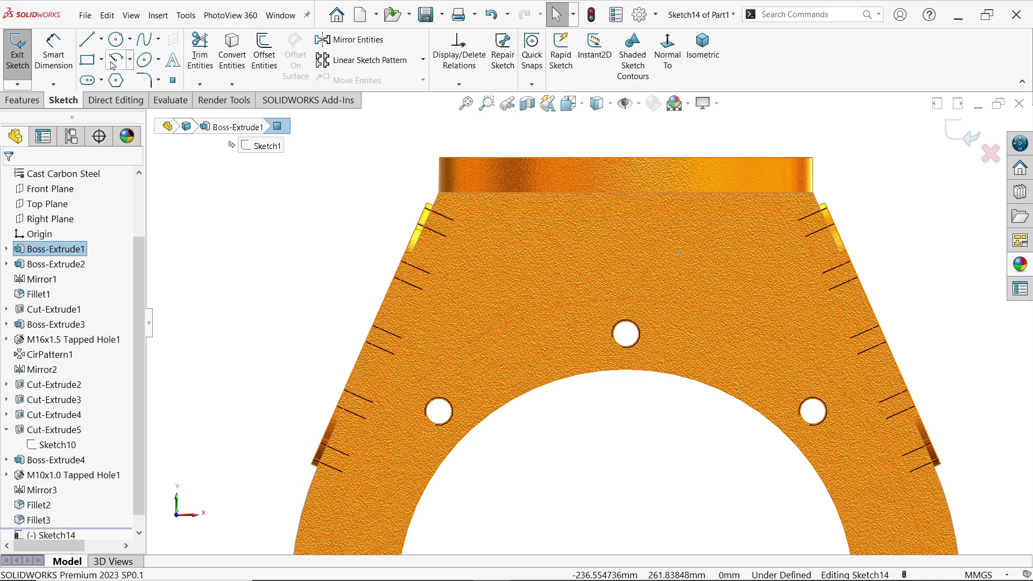
# Sketch a rectangle 111 mm wide and 50 mm high hanging from the upper edge of the body's front face.
pyautogui.click(87, 61)
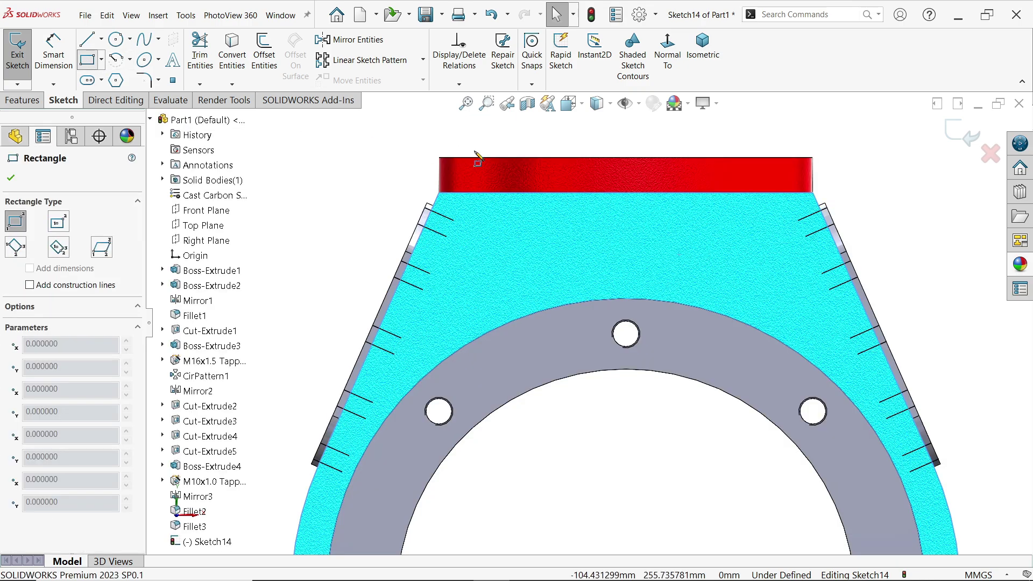
pyautogui.click(514, 193)
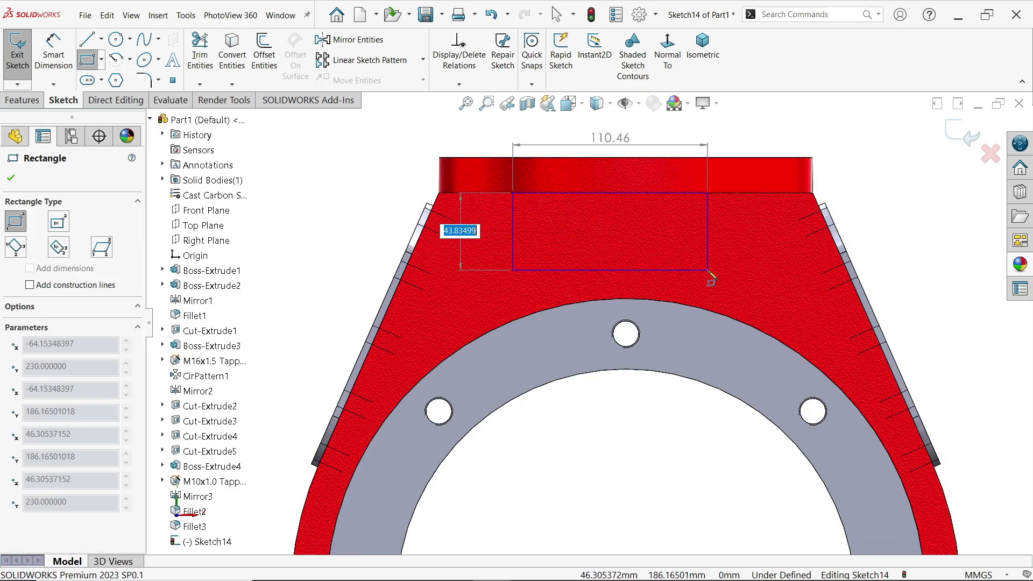
pyautogui.press('Tab')
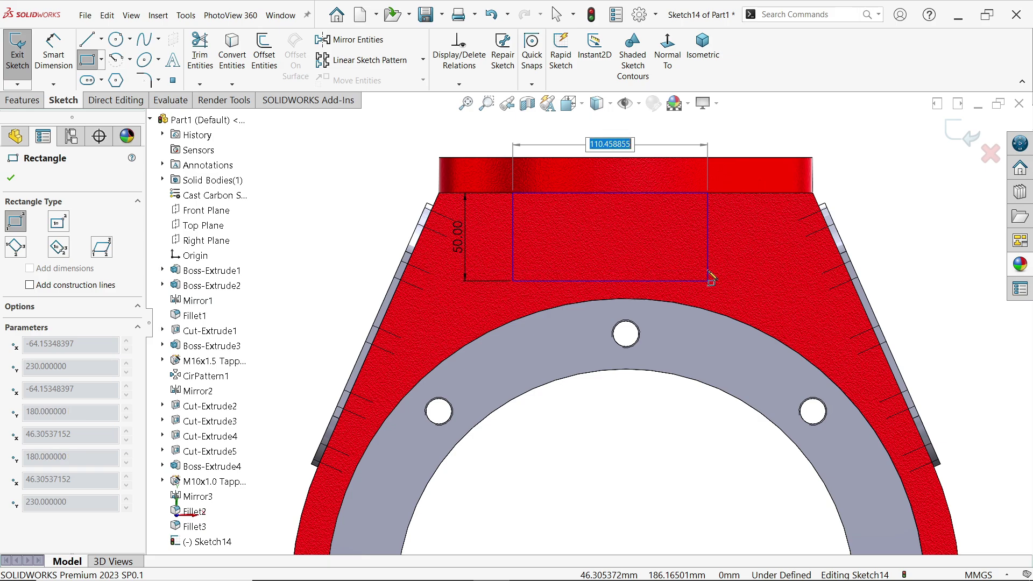
pyautogui.write('111')
pyautogui.press('Return')
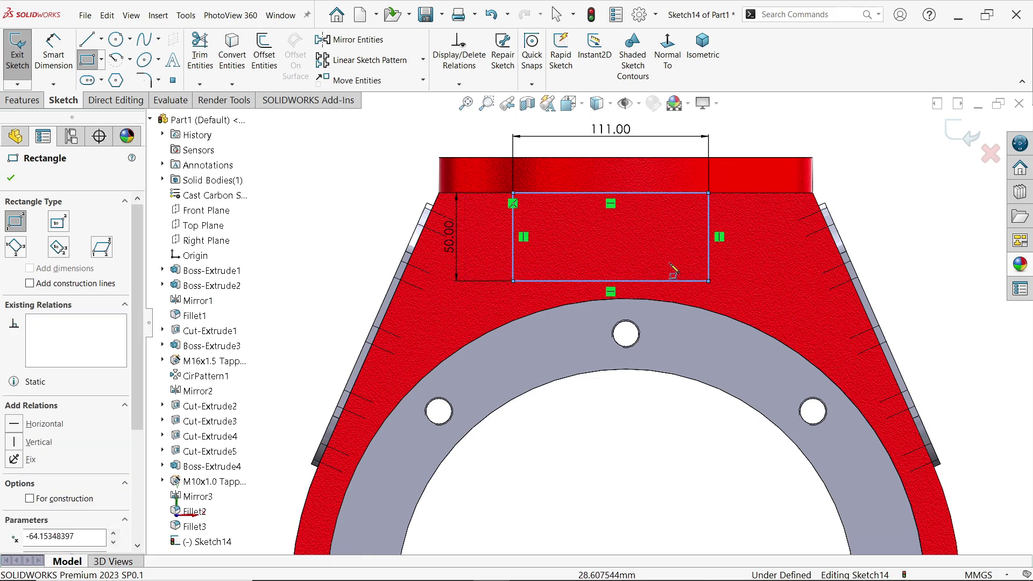
pyautogui.press('Escape')
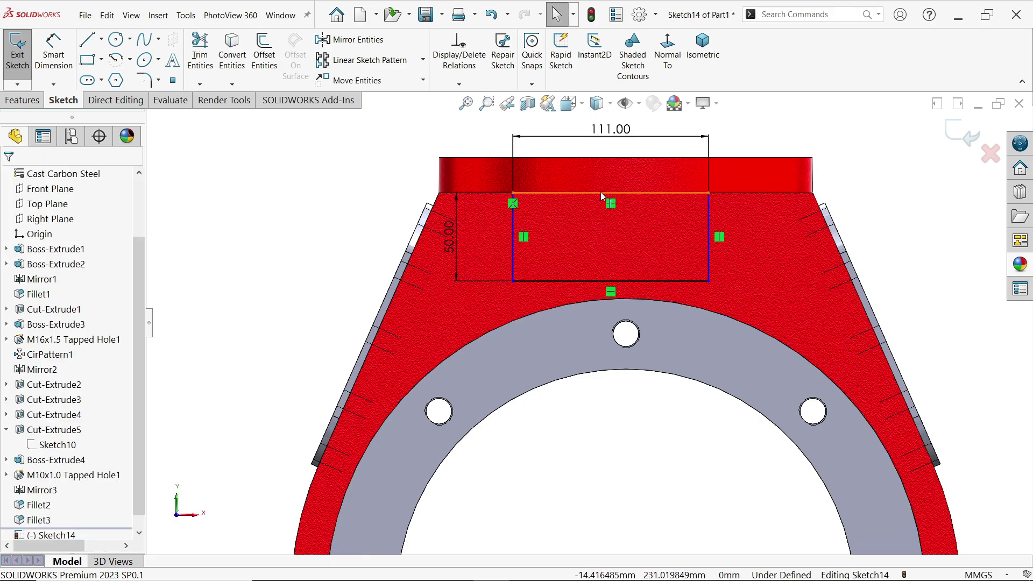
# Align the midpoint of the rectangle's upper line vertically with the origin.
pyautogui.click(611, 197)
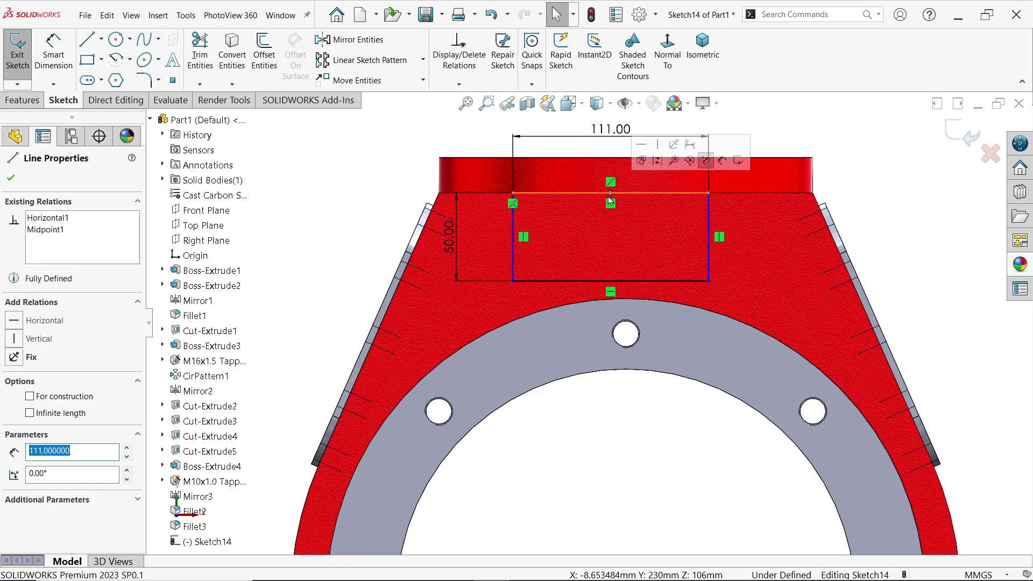
pyautogui.press('f')
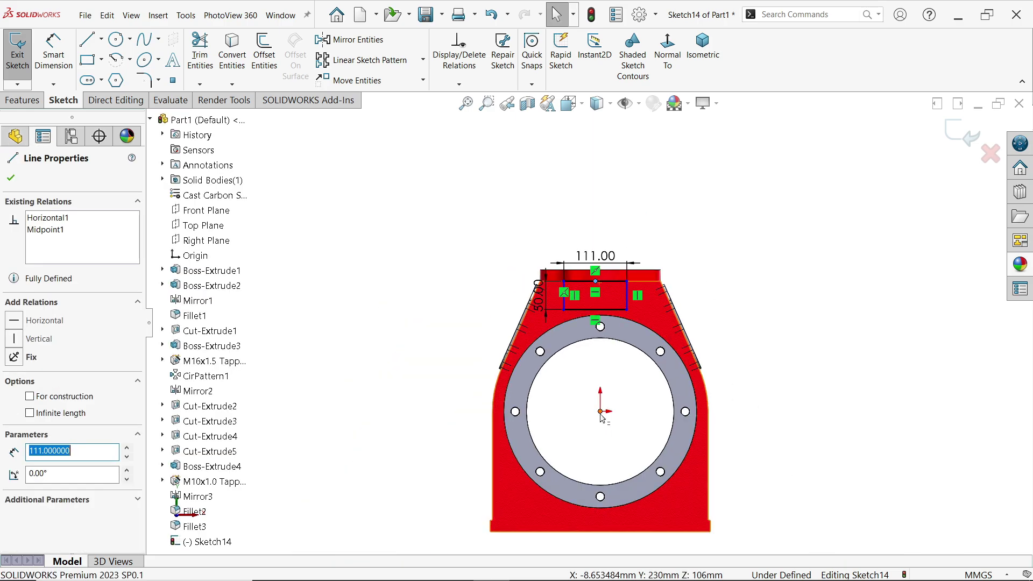
pyautogui.scroll(-3, 611, 447)
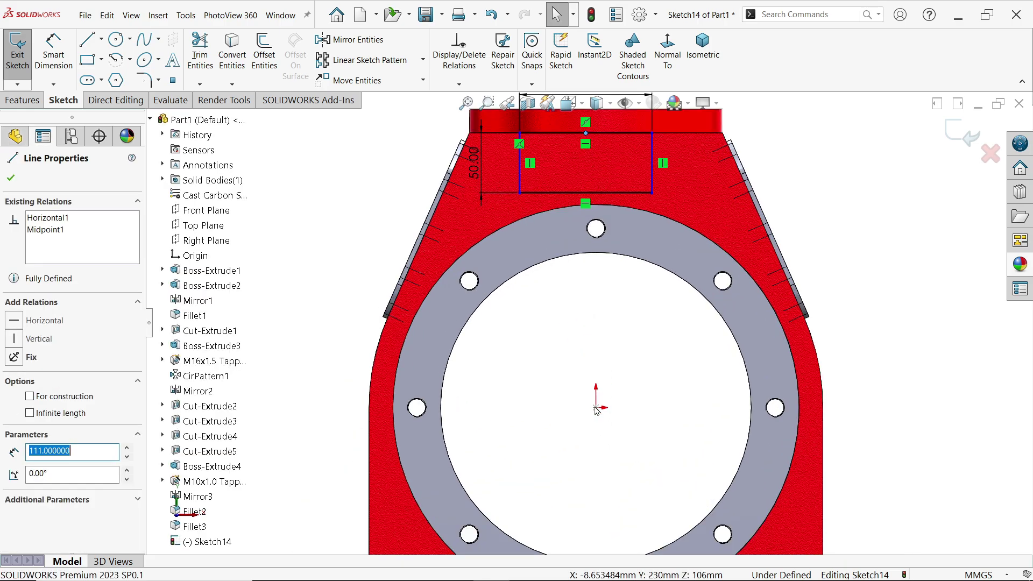
pyautogui.keyDown('ctrl'); pyautogui.click(596, 408); pyautogui.keyUp('ctrl')
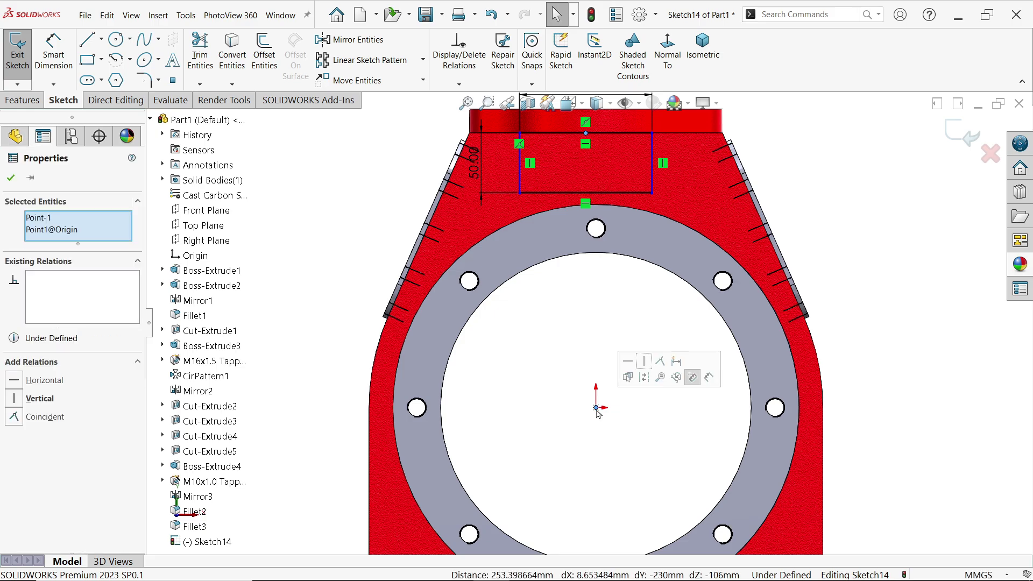
pyautogui.click(645, 363)
# Extrude the rectangle 4 mm outward, merged with the body, and apply the color appearance to the new pad.
pyautogui.scroll(-2, 606, 141)
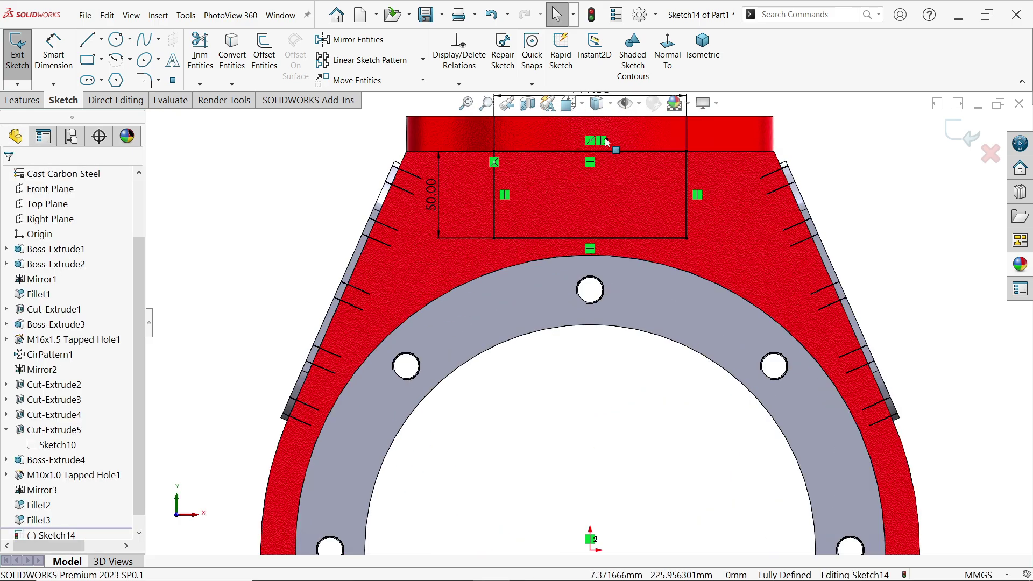
pyautogui.scroll(-1, 606, 141)
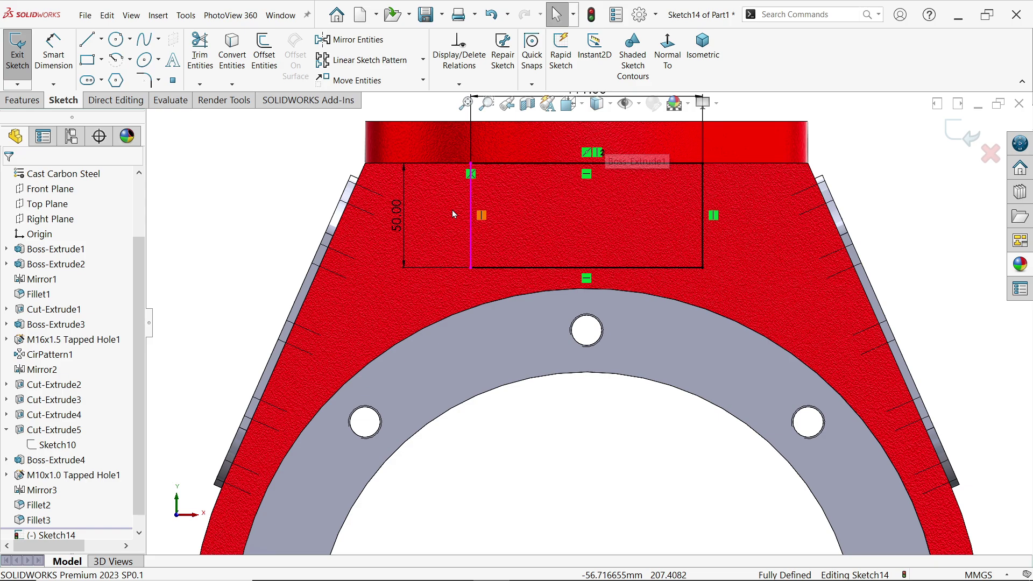
pyautogui.click(23, 100)
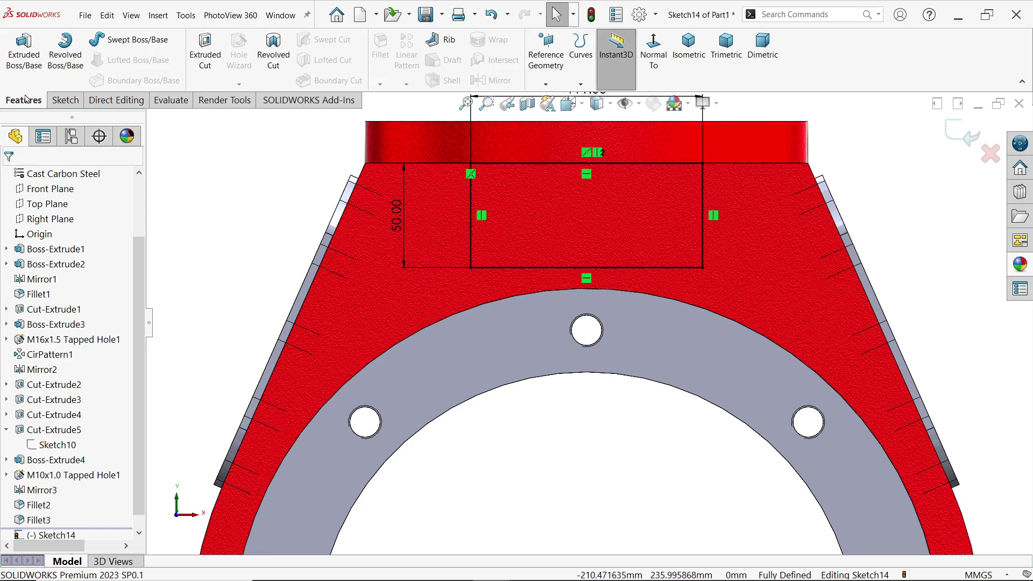
pyautogui.click(25, 54)
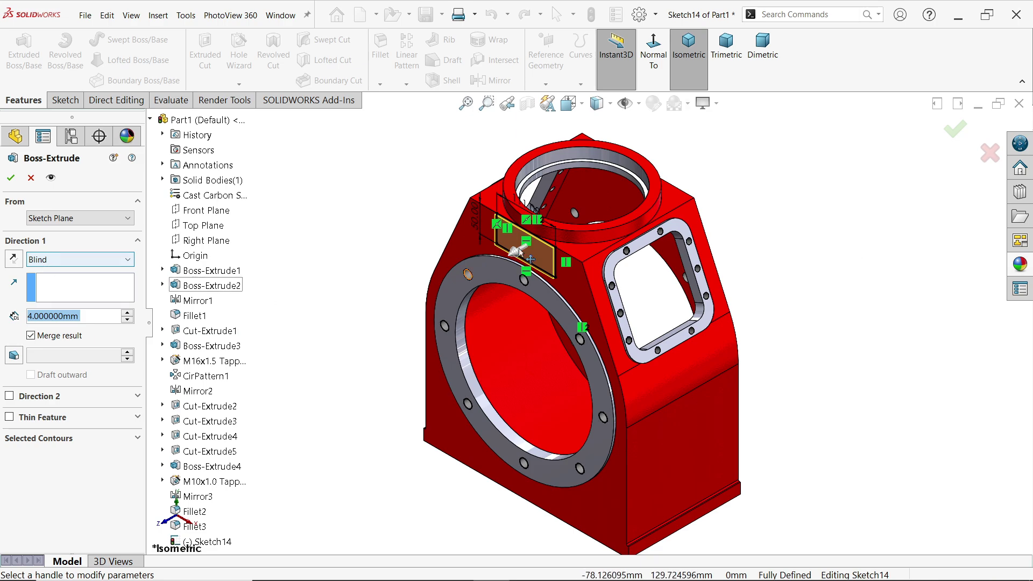
pyautogui.scroll(-5, 531, 210)
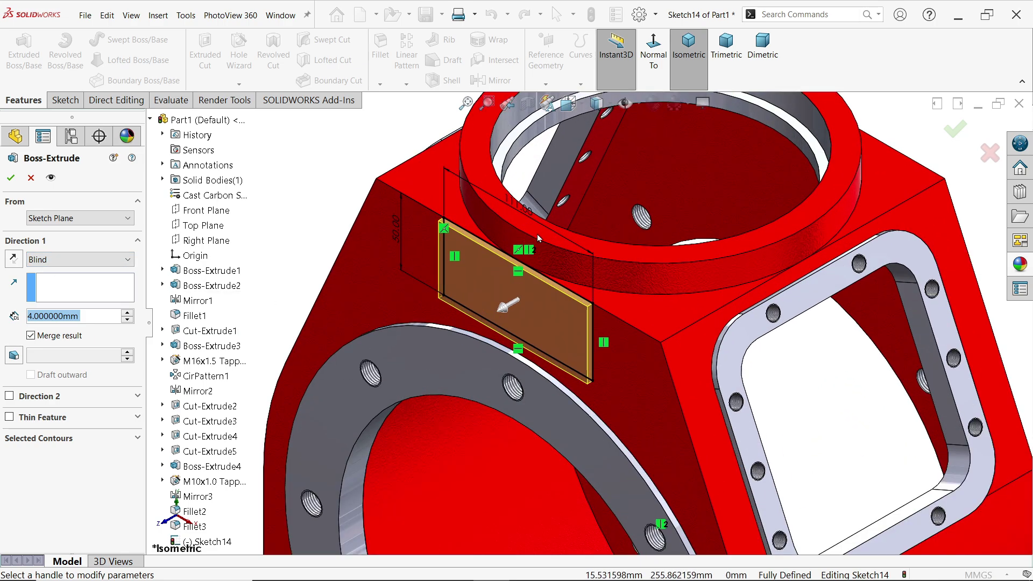
pyautogui.click(10, 178)
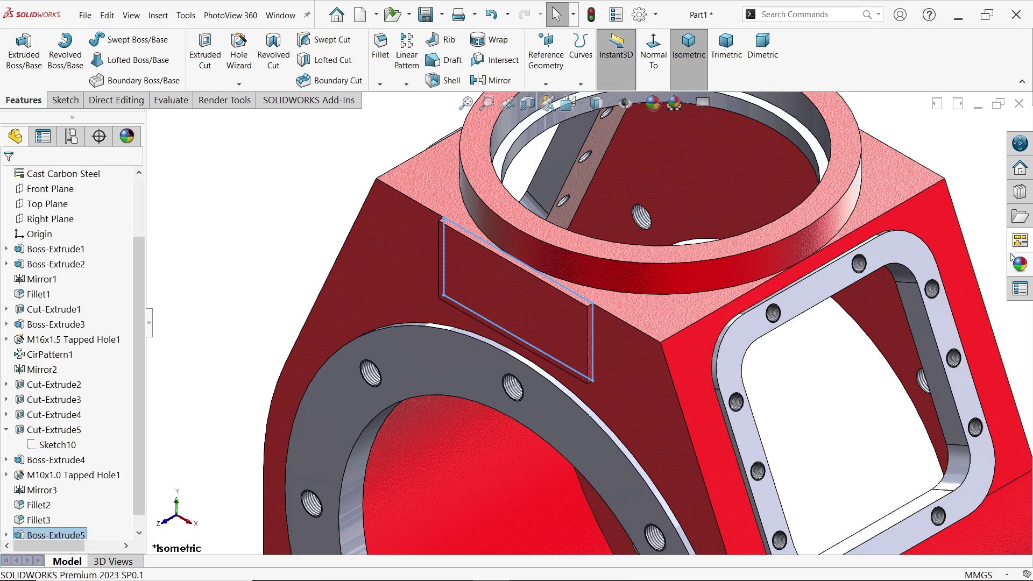
pyautogui.click(1020, 265)
pyautogui.moveTo(875, 325); pyautogui.dragTo(514, 332)
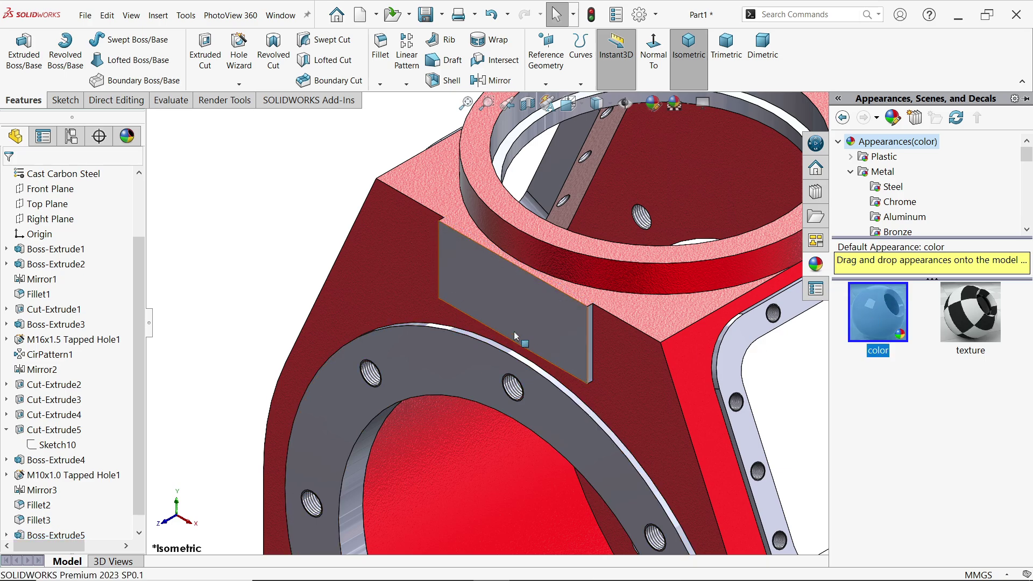
# Start a Hole Wizard feature and specify an ISO tapped hole of size M12x1.5.
pyautogui.moveTo(549, 309); pyautogui.dragTo(586, 270, button='middle')
pyautogui.click(240, 50)
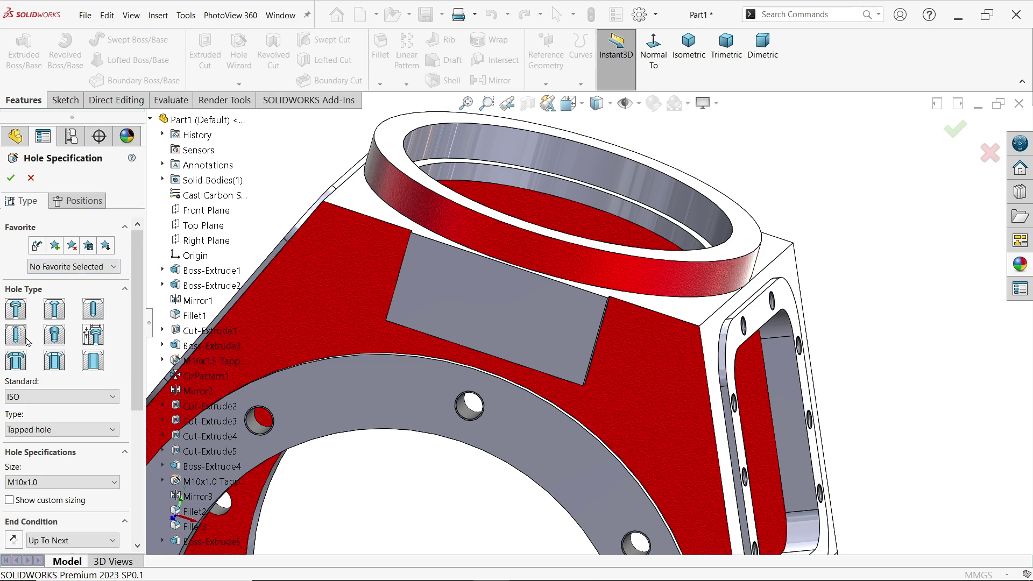
pyautogui.click(35, 429)
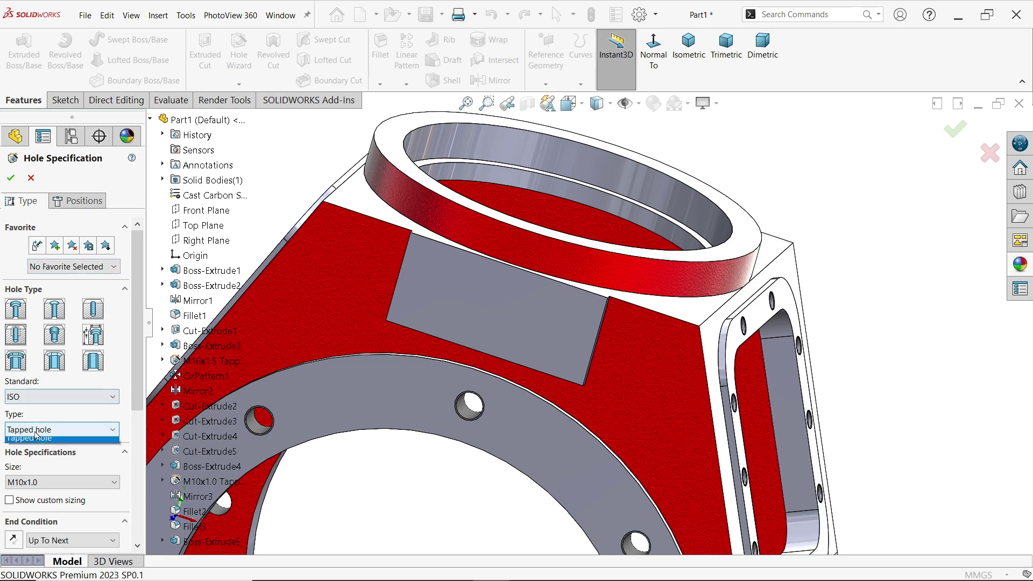
pyautogui.click(37, 432)
pyautogui.moveTo(139, 372); pyautogui.dragTo(143, 445)
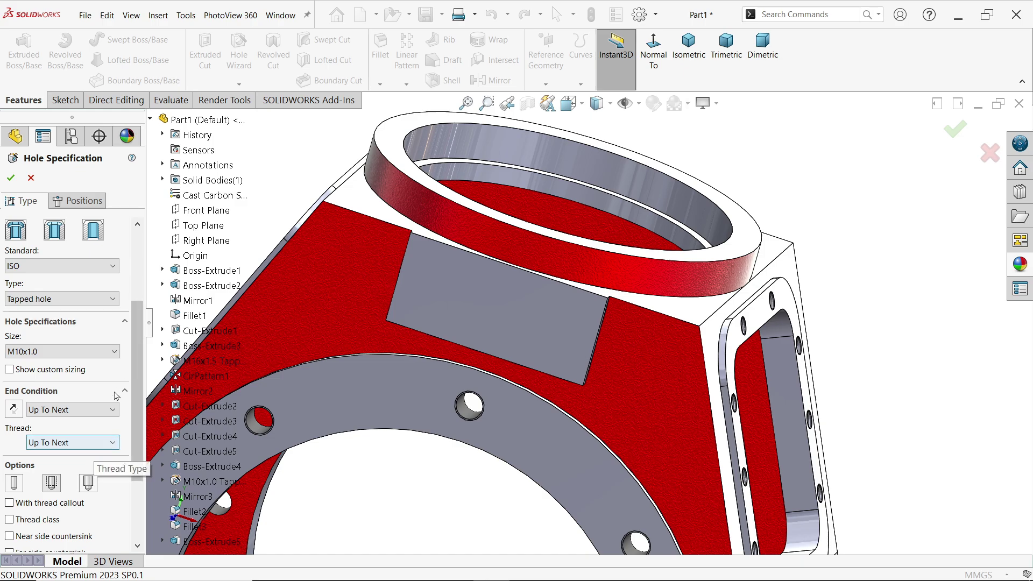
pyautogui.click(49, 351)
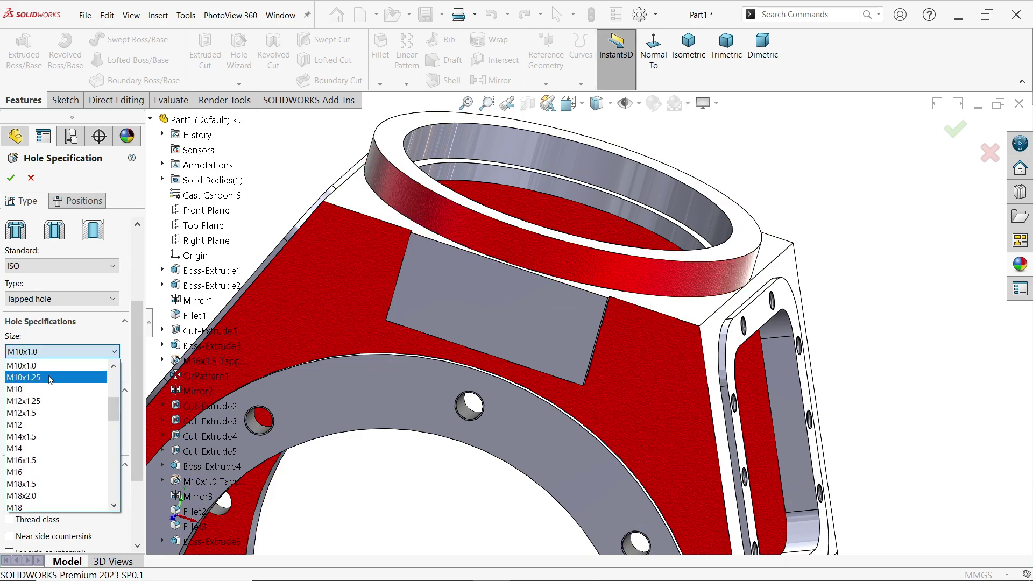
pyautogui.click(43, 413)
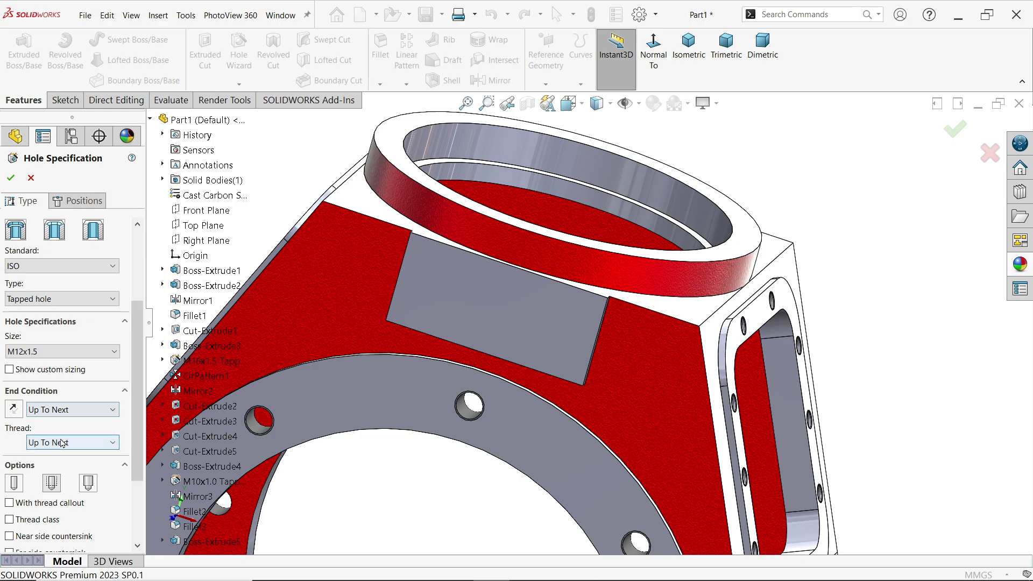
# Place the hole position sketch on the pad's front face and draw a horizontal centerline 63 mm long on it.
pyautogui.click(84, 204)
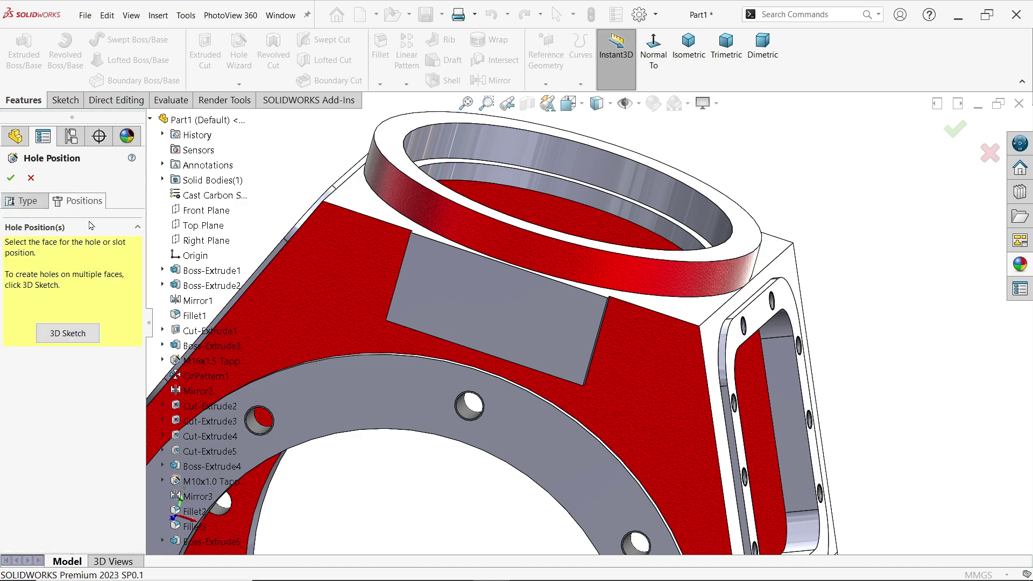
pyautogui.click(546, 330)
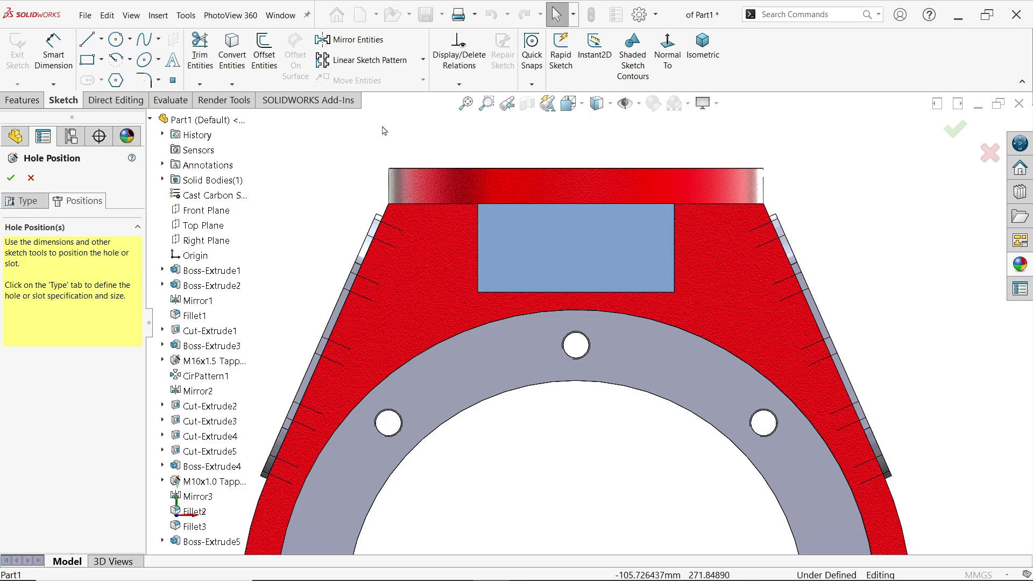
pyautogui.click(101, 39)
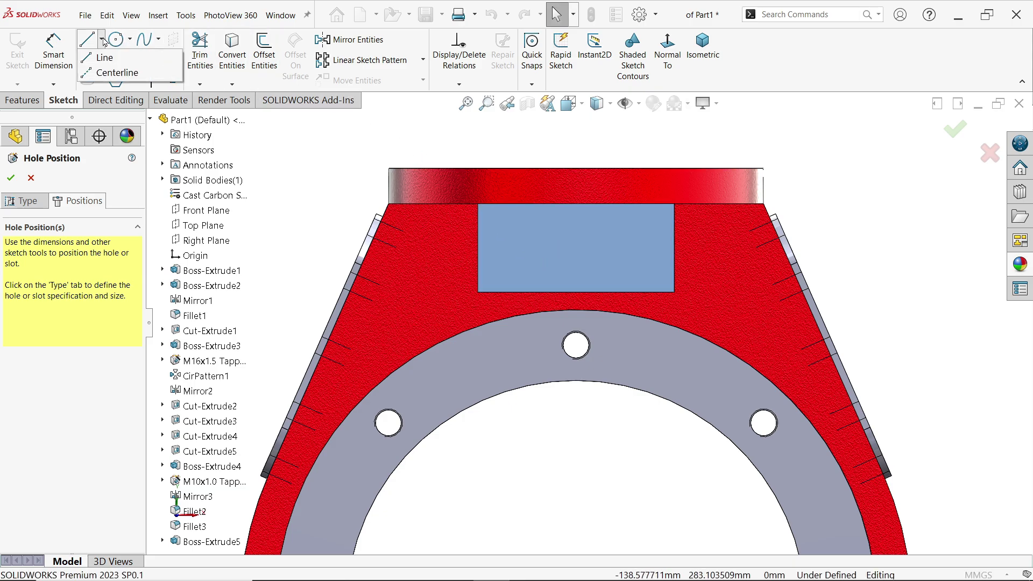
pyautogui.click(116, 73)
pyautogui.click(519, 251)
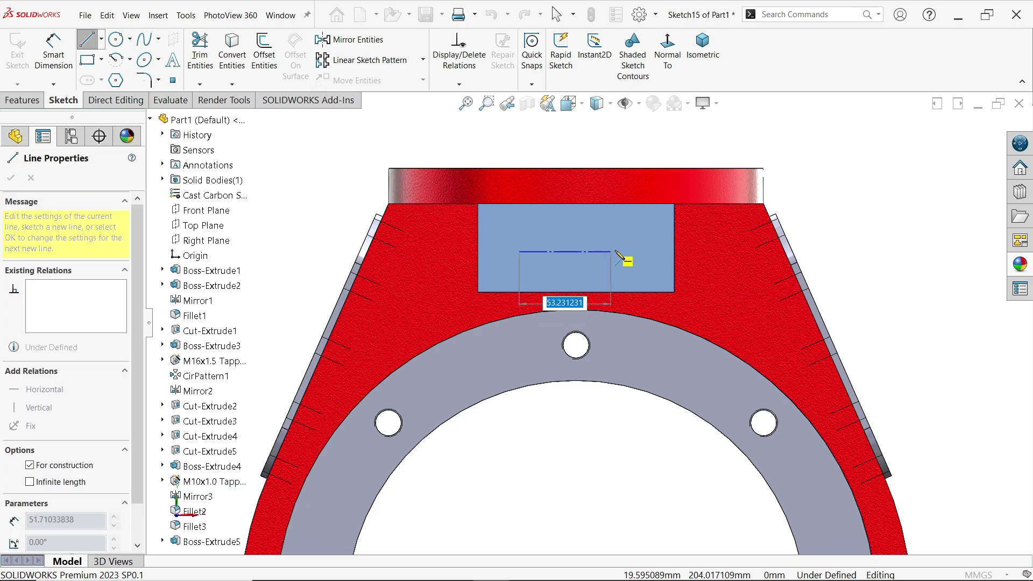
pyautogui.write('6')
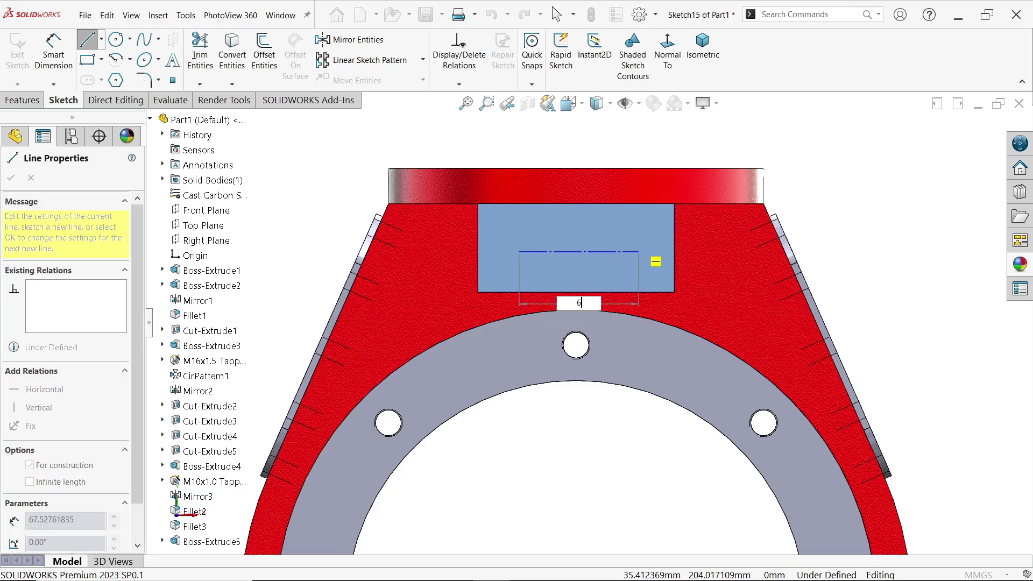
pyautogui.write('3')
pyautogui.press('Return')
pyautogui.press('Escape')
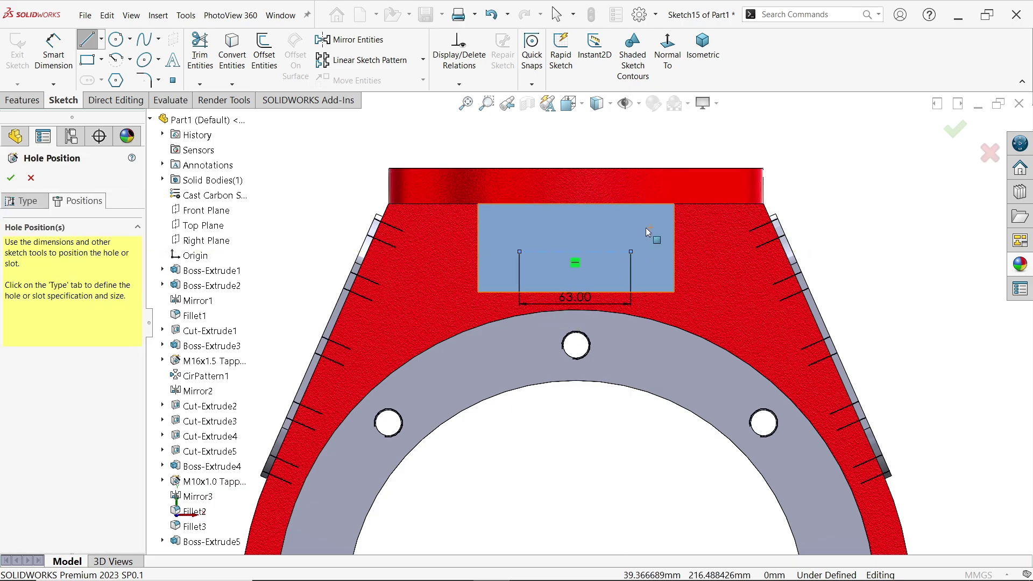
pyautogui.press('Escape')
# Align the centerline's midpoint vertically with the origin.
pyautogui.scroll(2, 576, 258)
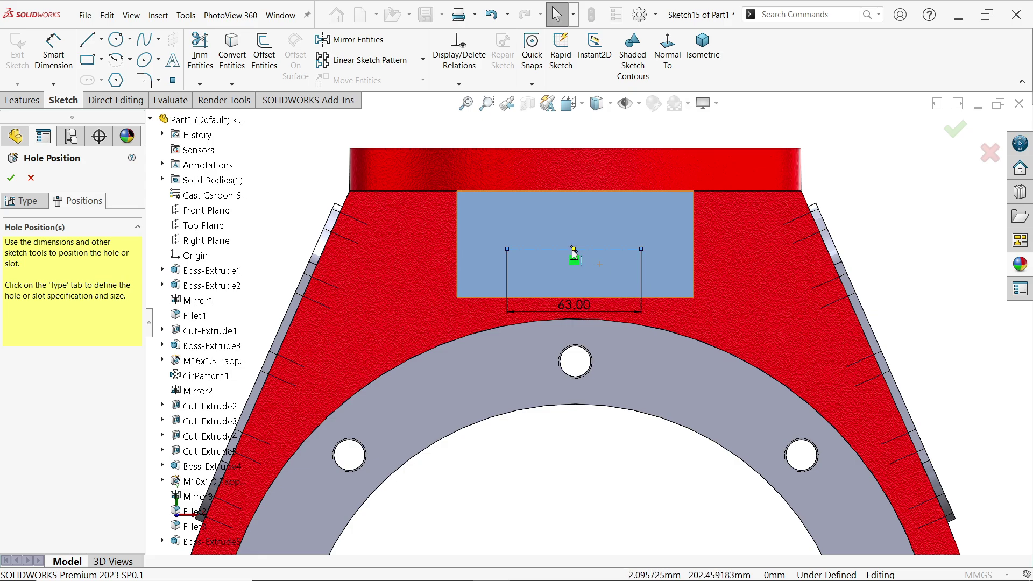
pyautogui.click(573, 249)
pyautogui.scroll(-2, 581, 258)
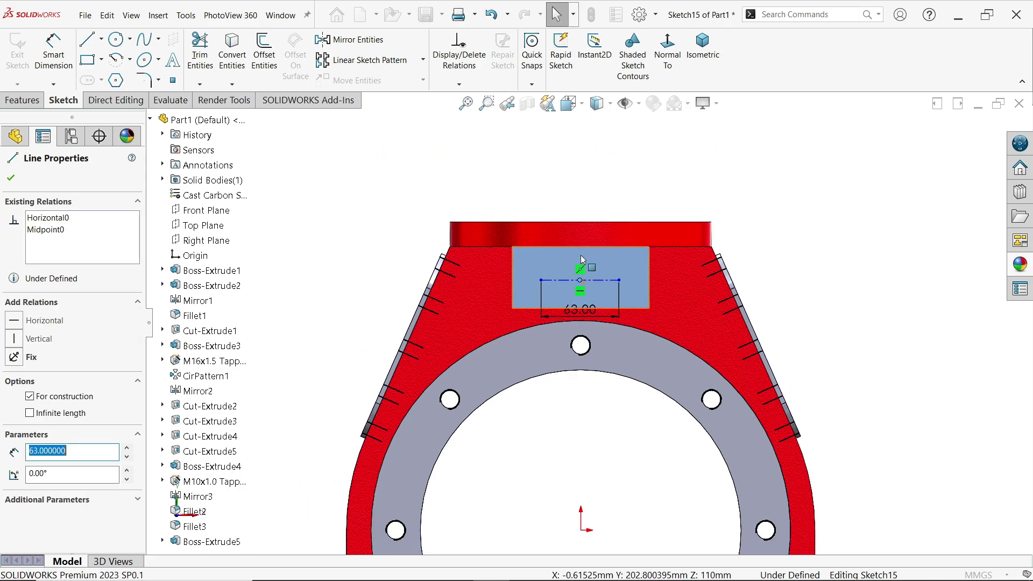
pyautogui.scroll(-1, 581, 319)
pyautogui.keyDown('ctrl'); pyautogui.click(583, 497); pyautogui.keyUp('ctrl')
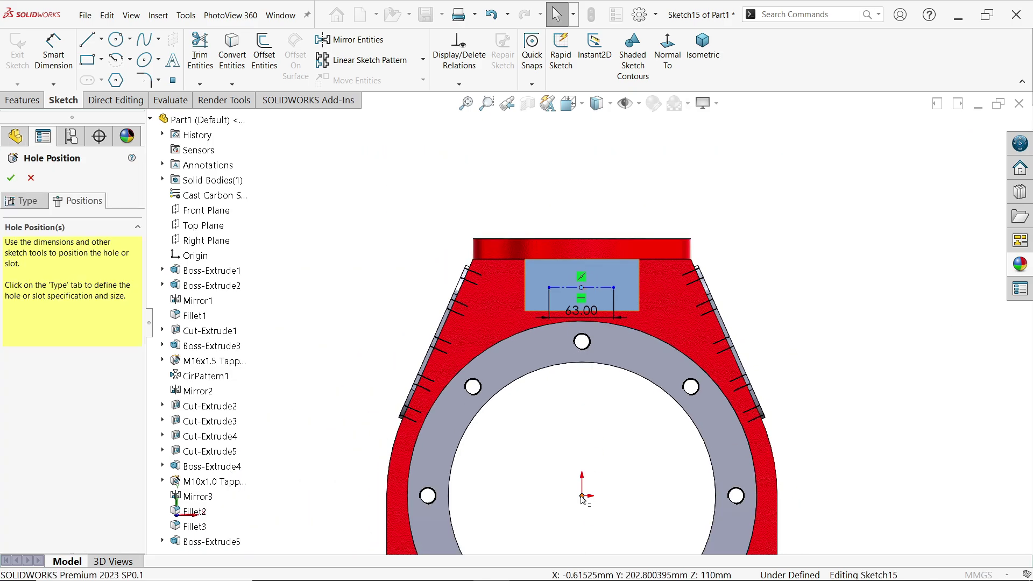
pyautogui.click(628, 449)
# Dimension the centerline 20 mm above the pad's lower edge.
pyautogui.scroll(5, 592, 279)
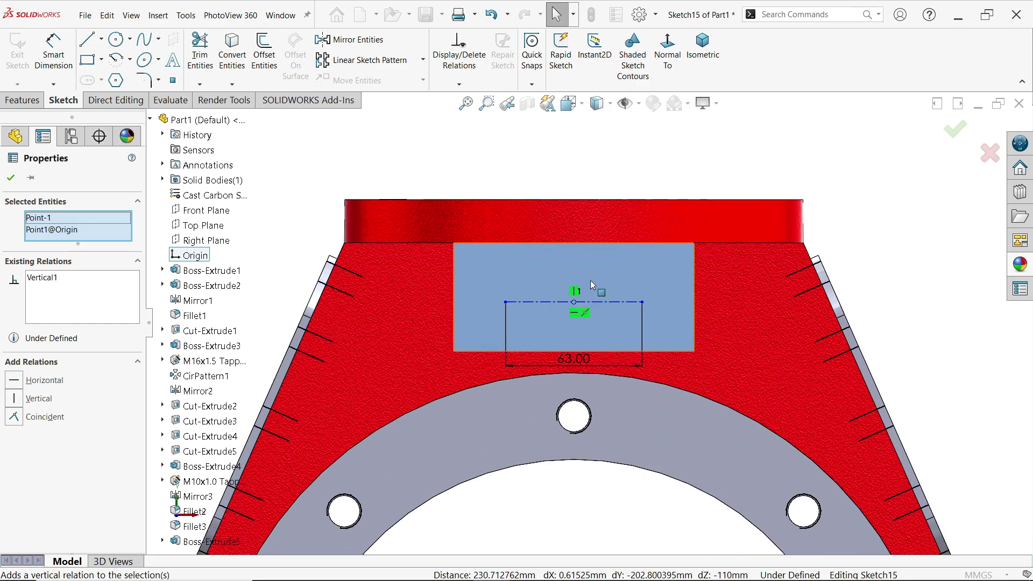
pyautogui.click(53, 53)
pyautogui.scroll(2, 632, 361)
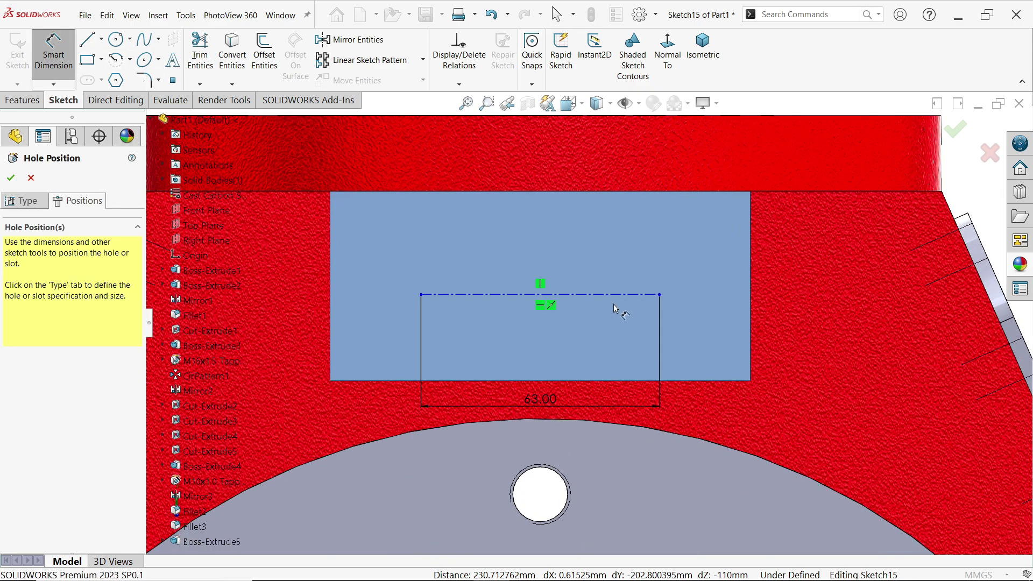
pyautogui.click(620, 296)
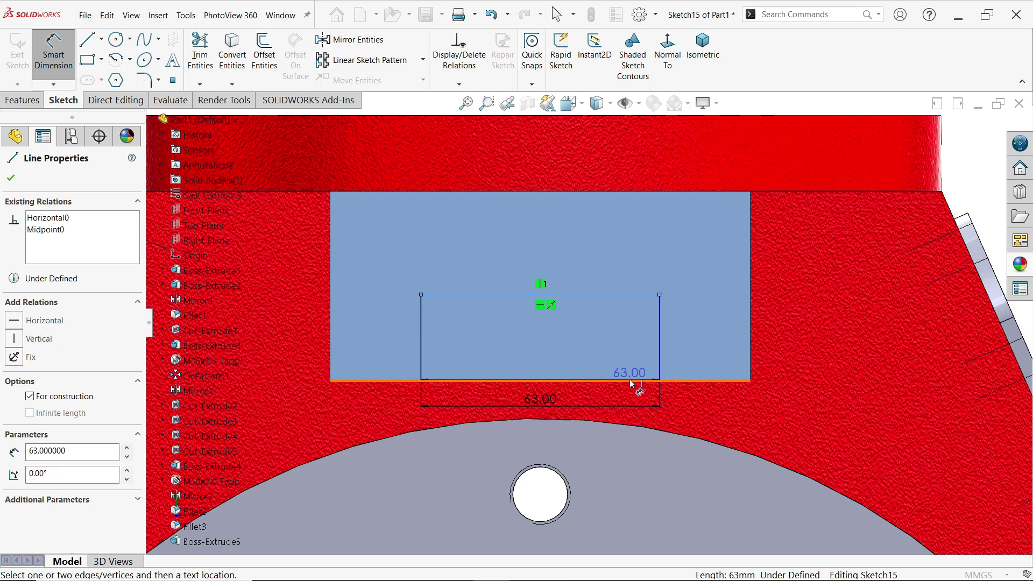
pyautogui.click(639, 381)
pyautogui.click(686, 338)
pyautogui.write('20')
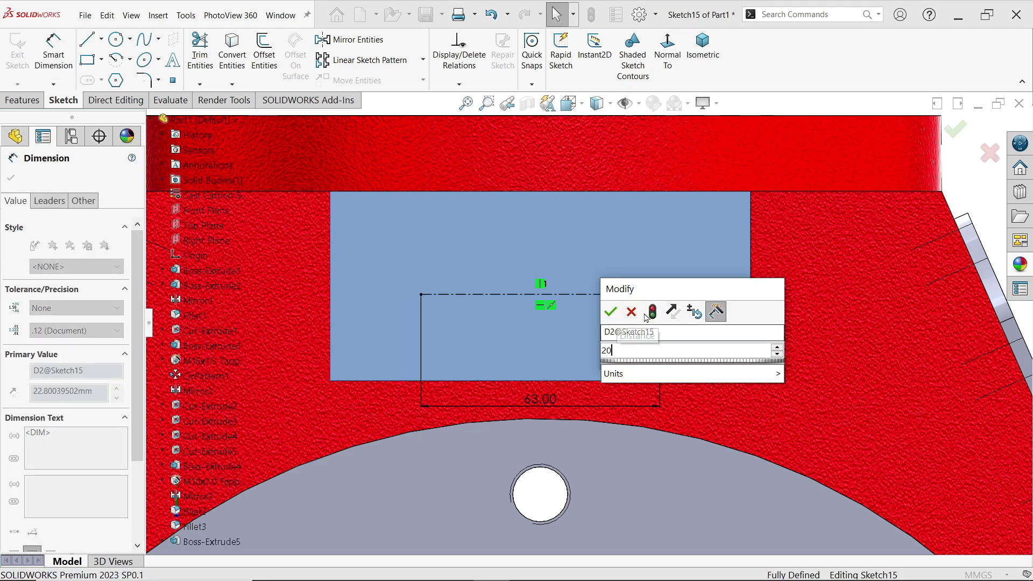
pyautogui.click(610, 312)
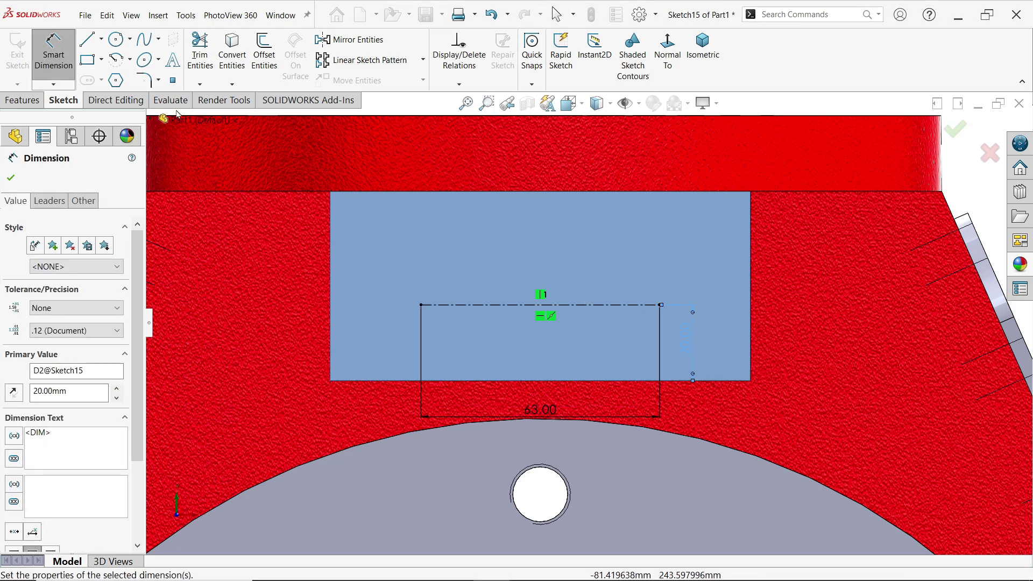
# Place hole points at both ends of the 63 mm centerline and finish the M12x1.5 tapped holes.
pyautogui.click(173, 82)
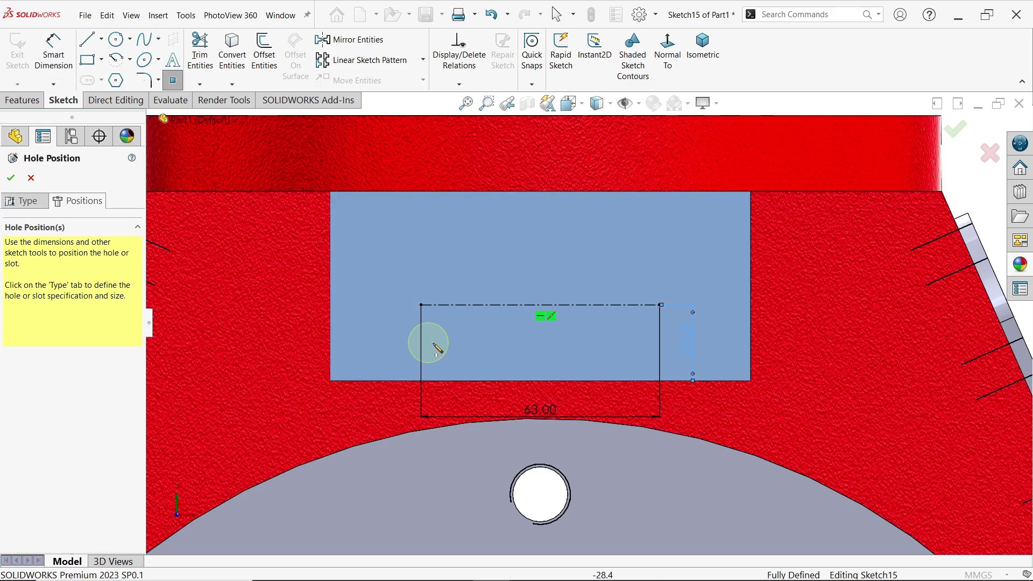
pyautogui.click(421, 305)
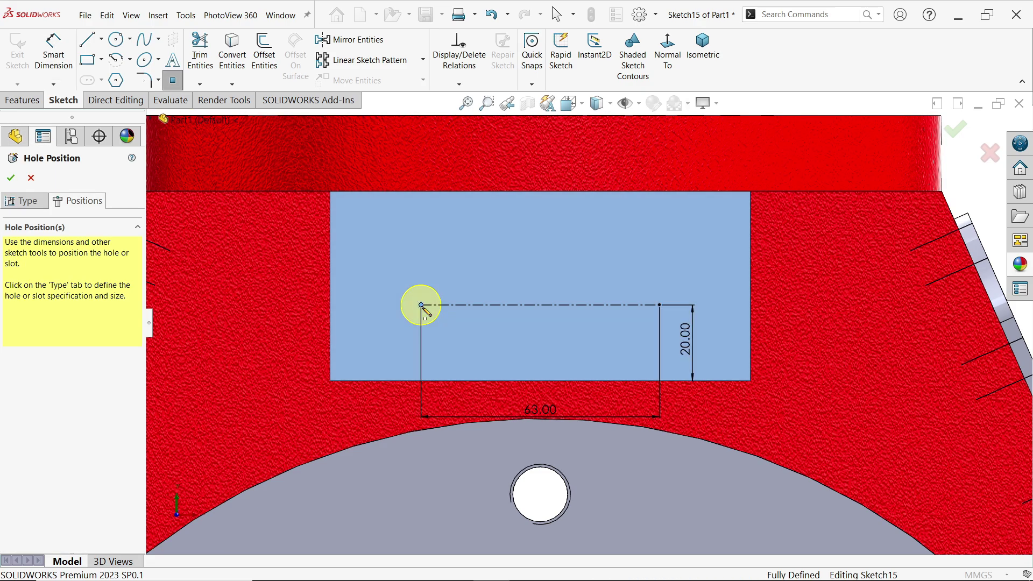
pyautogui.click(660, 305)
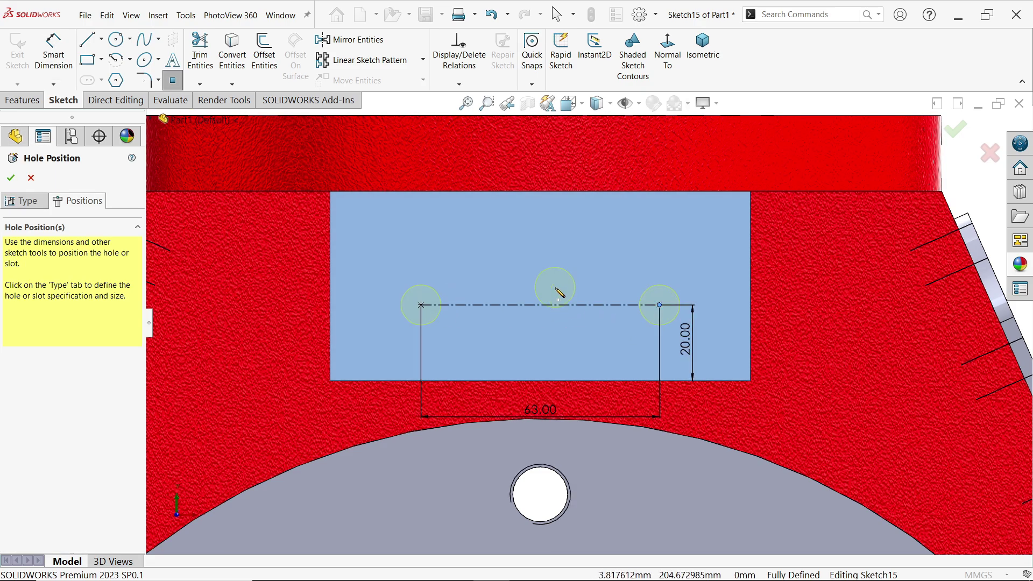
pyautogui.press('Escape')
pyautogui.moveTo(647, 276); pyautogui.dragTo(622, 359, button='middle')
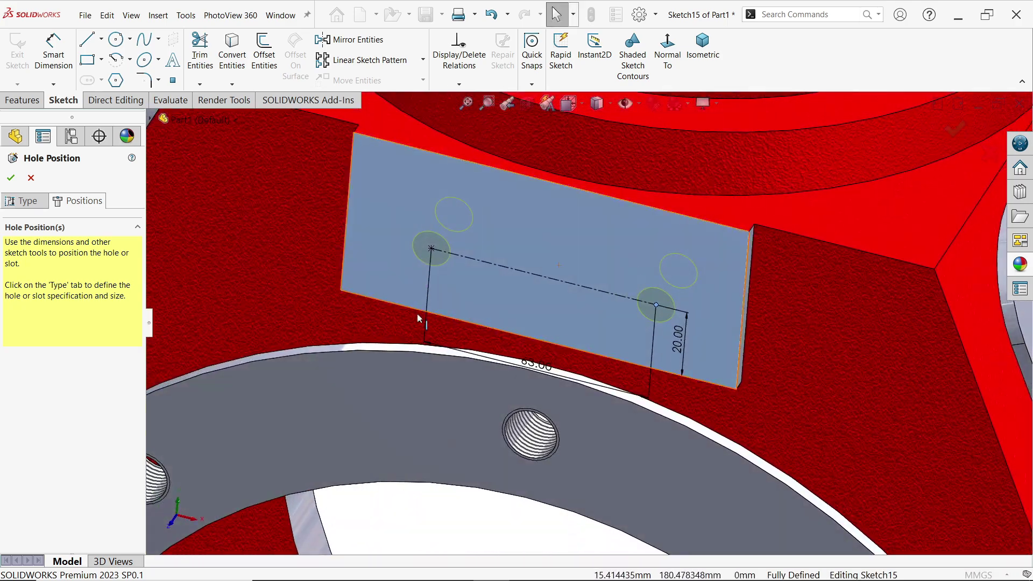
pyautogui.click(11, 178)
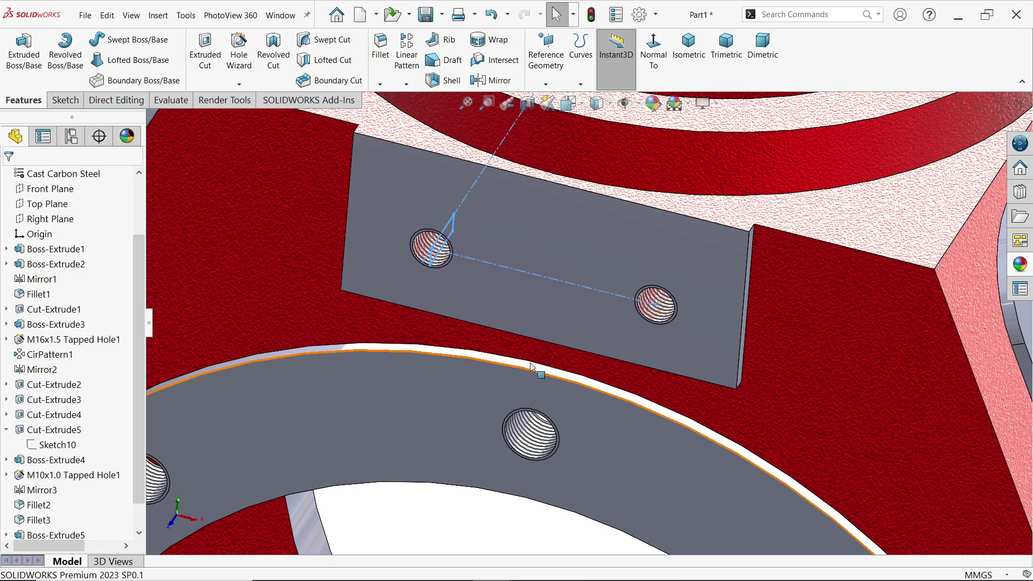
# Check the tapped holes on the model, then switch to the drawing image and examine the bottom view's pocket dimensions.
pyautogui.click(1018, 265)
pyautogui.moveTo(875, 310); pyautogui.dragTo(560, 322)
pyautogui.moveTo(561, 323); pyautogui.dragTo(546, 345, button='middle')
pyautogui.scroll(8, 546, 344)
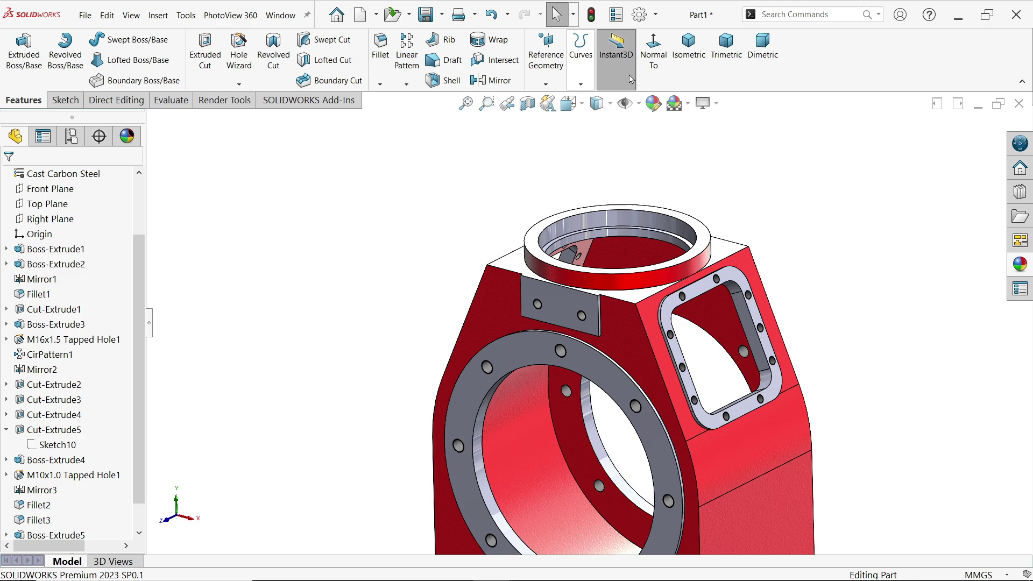
pyautogui.click(689, 48)
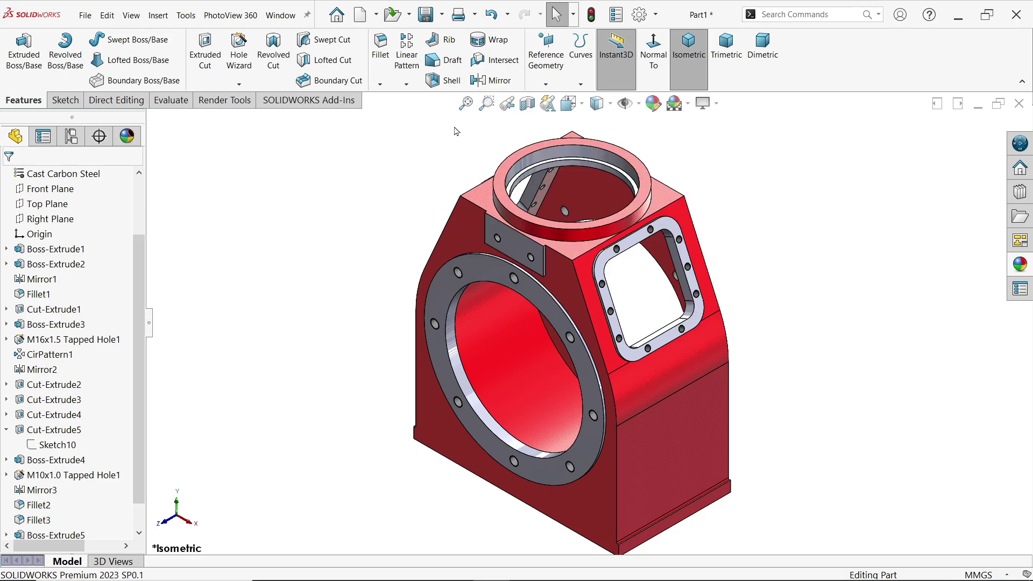
pyautogui.hotkey('alt', 'Tab')
pyautogui.scroll(5, 488, 449)
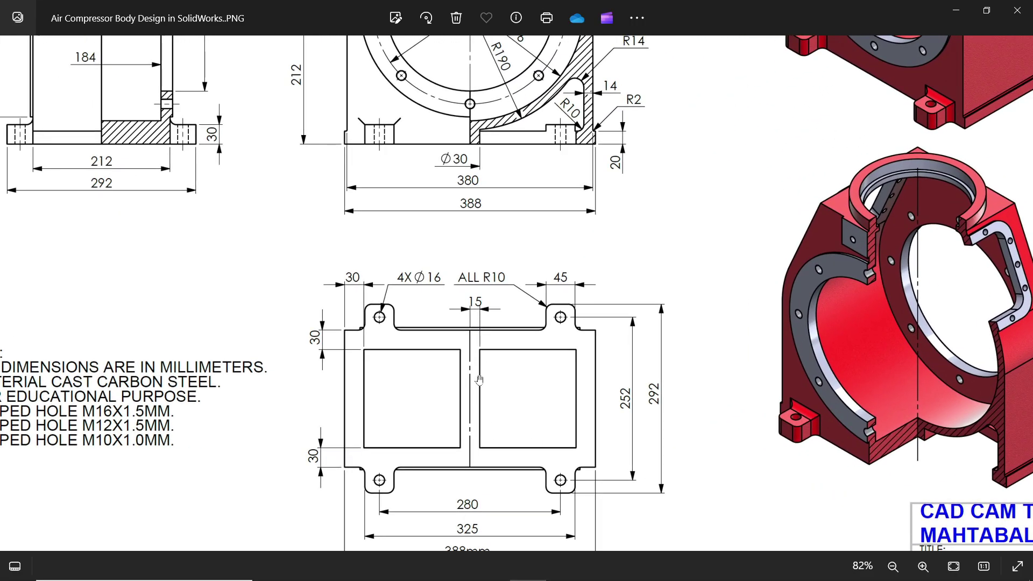
pyautogui.scroll(2, 568, 149)
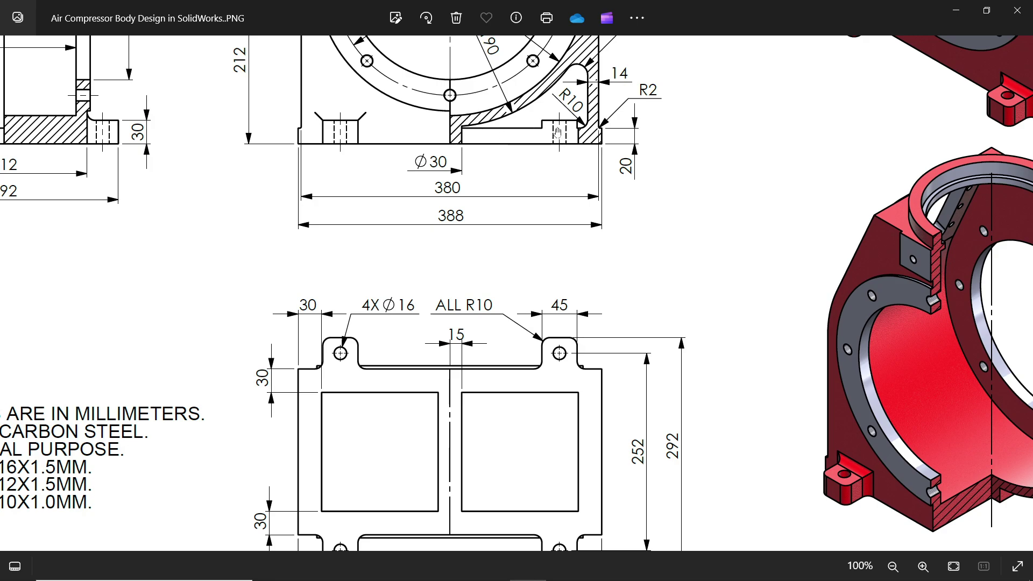
pyautogui.moveTo(533, 421); pyautogui.dragTo(595, 281)
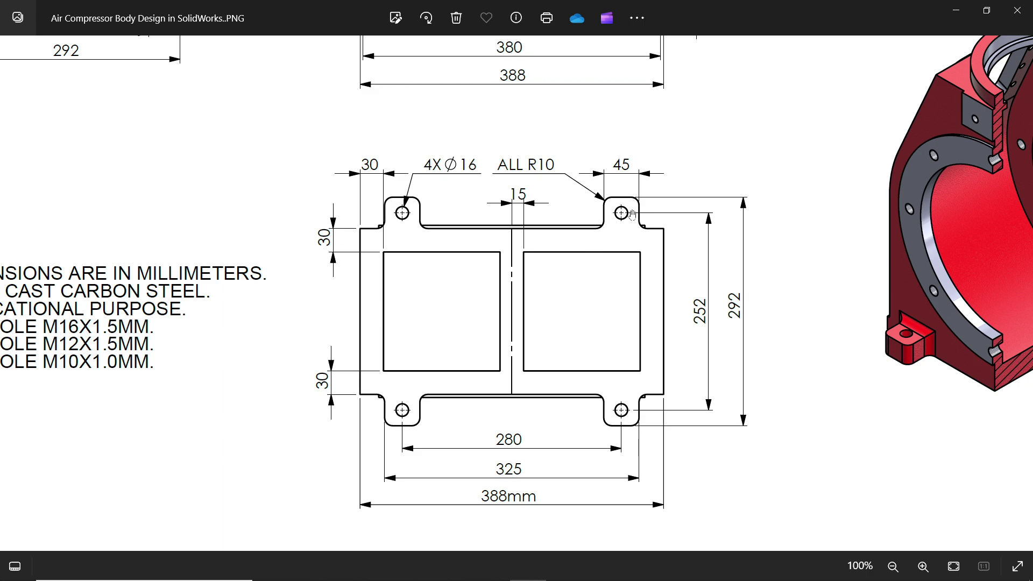
pyautogui.click(956, 11)
# Start a sketch on the body's bottom face and draw a corner rectangle about 111 by 126 mm on its left half.
pyautogui.moveTo(653, 362); pyautogui.dragTo(741, 127, button='middle')
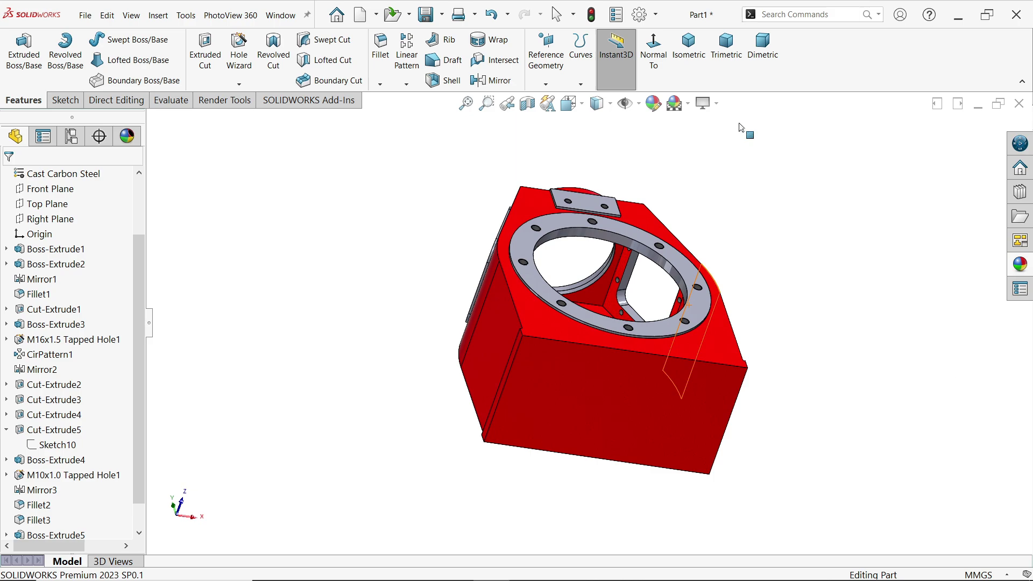
pyautogui.click(653, 412)
pyautogui.click(692, 377)
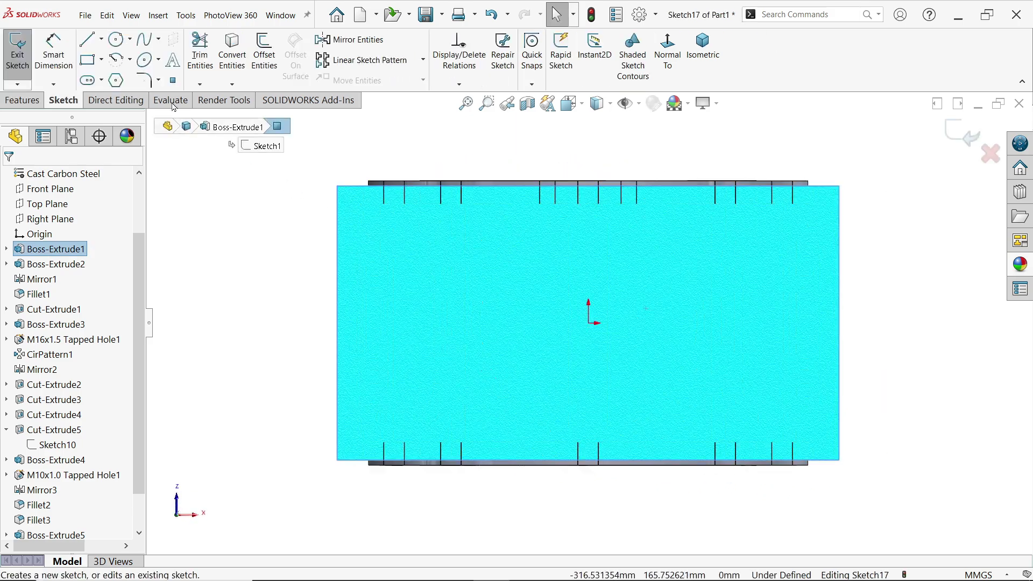
pyautogui.click(86, 60)
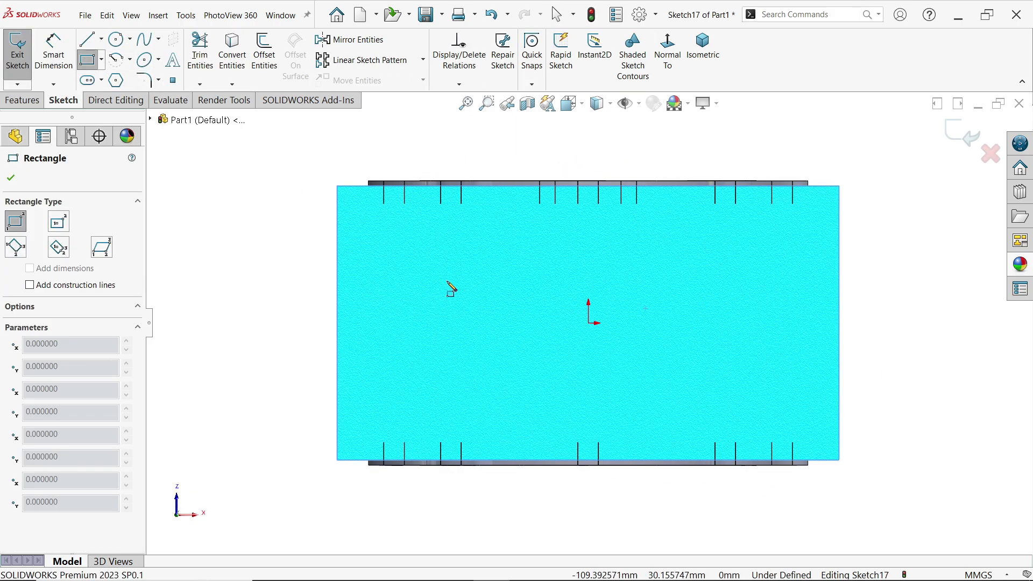
pyautogui.click(378, 235)
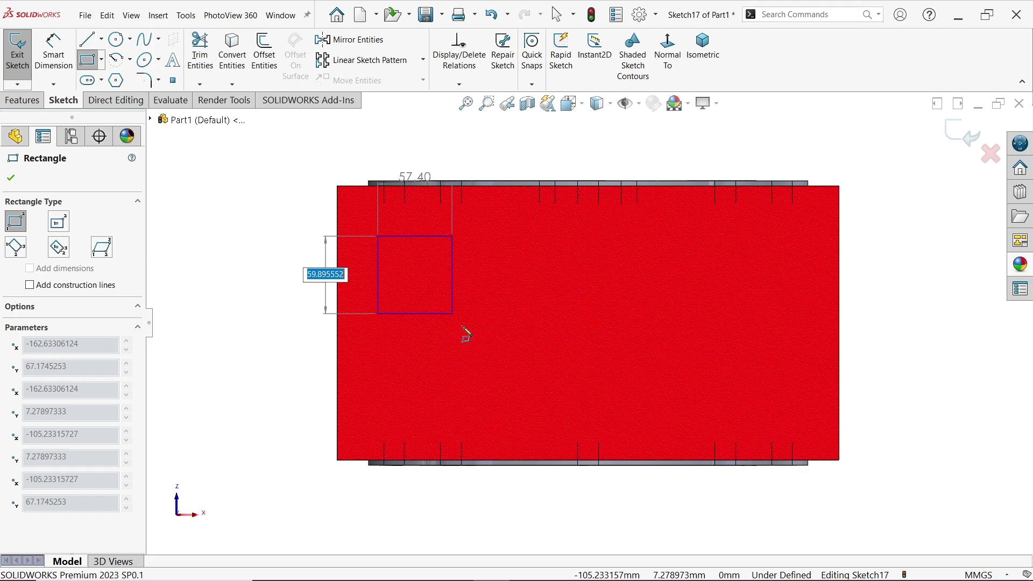
pyautogui.click(522, 398)
pyautogui.press('Escape')
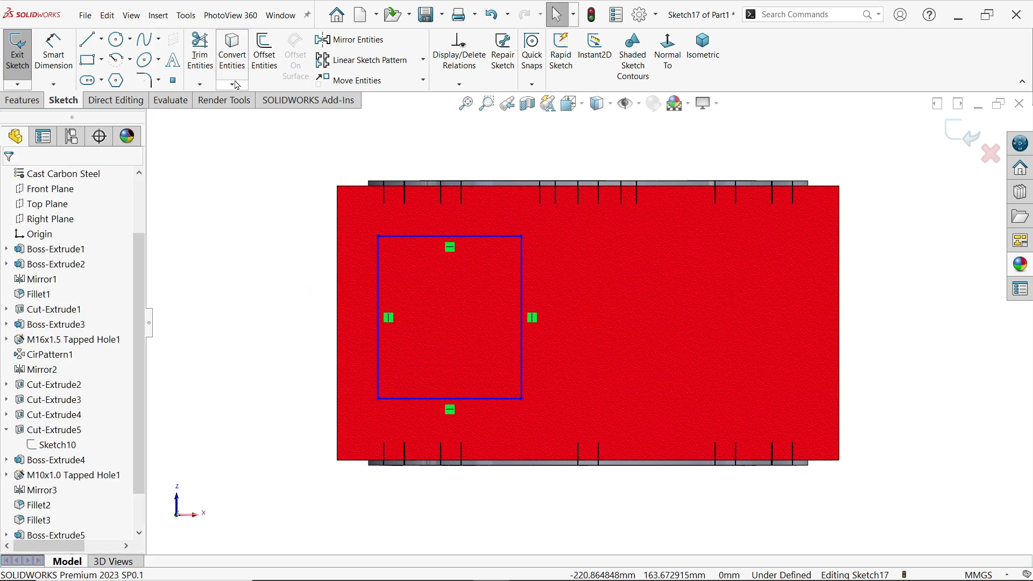
# Draw a vertical centerline through the middle of the bottom face, spanning it from the lower to the upper edge.
pyautogui.click(102, 39)
pyautogui.click(116, 74)
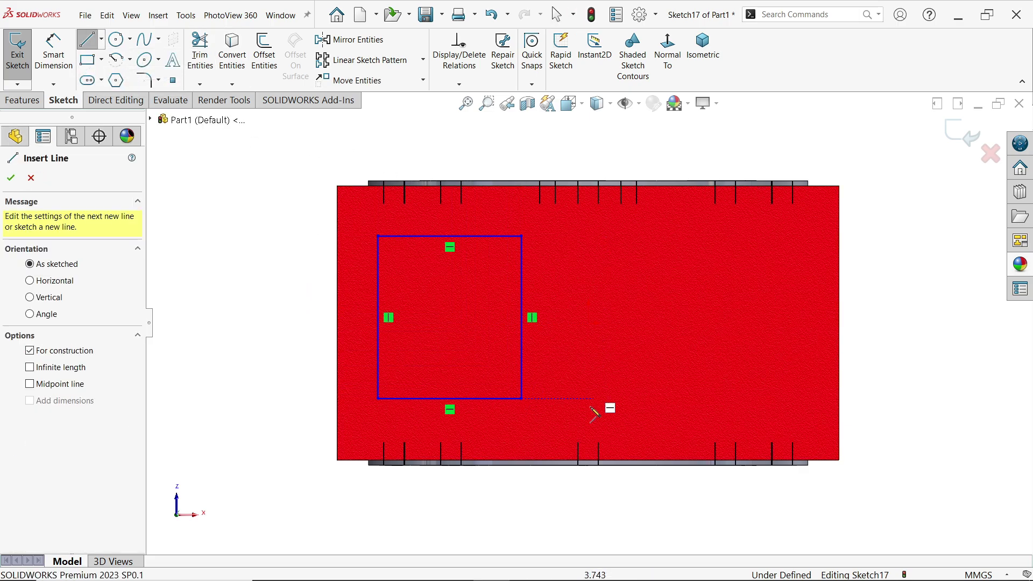
pyautogui.click(588, 460)
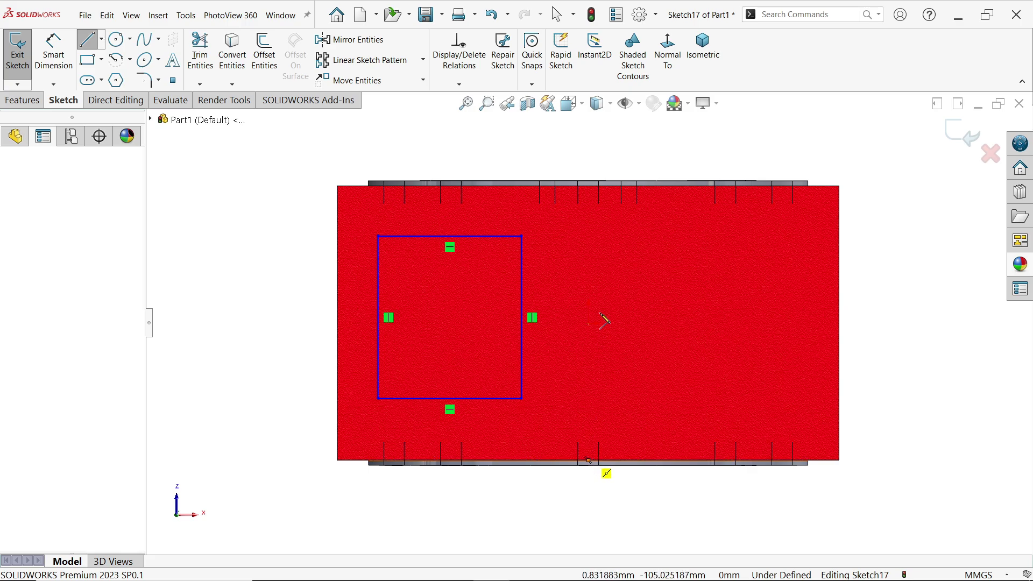
pyautogui.click(587, 182)
pyautogui.rightClick(629, 141)
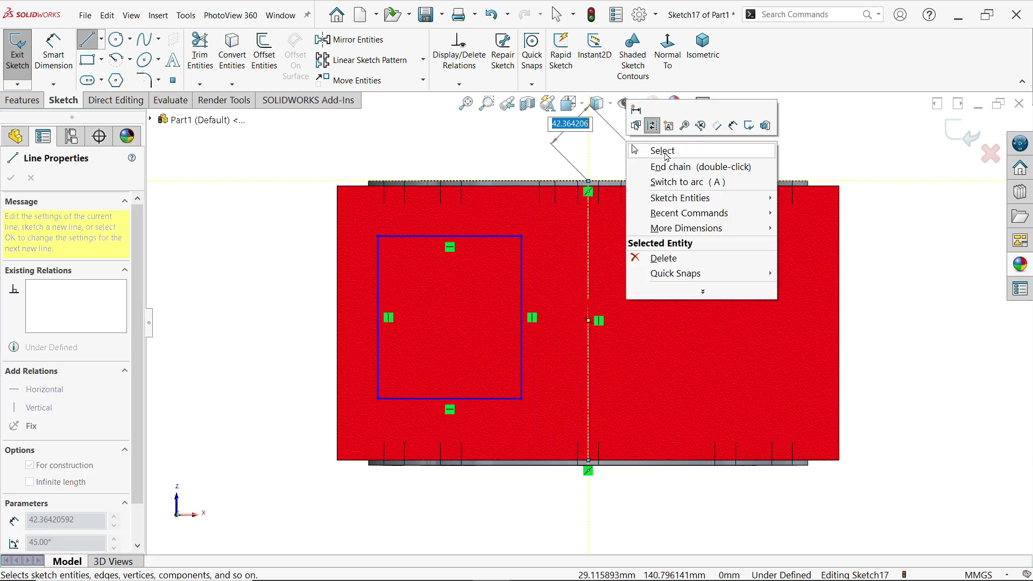
pyautogui.click(646, 151)
# Mirror the rectangle's four lines about the vertical centerline, keeping the original.
pyautogui.moveTo(546, 202); pyautogui.dragTo(353, 435)
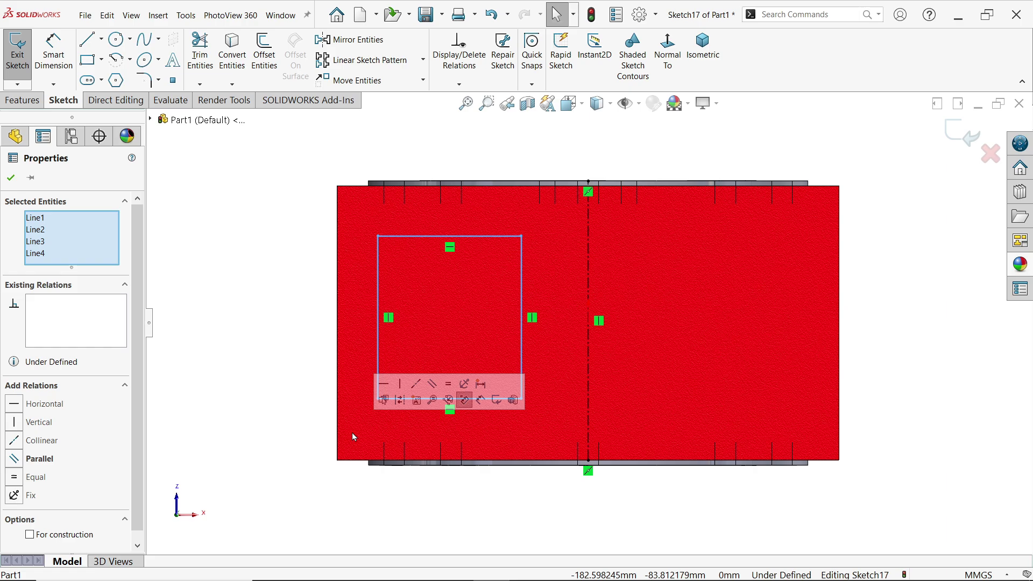
pyautogui.click(396, 37)
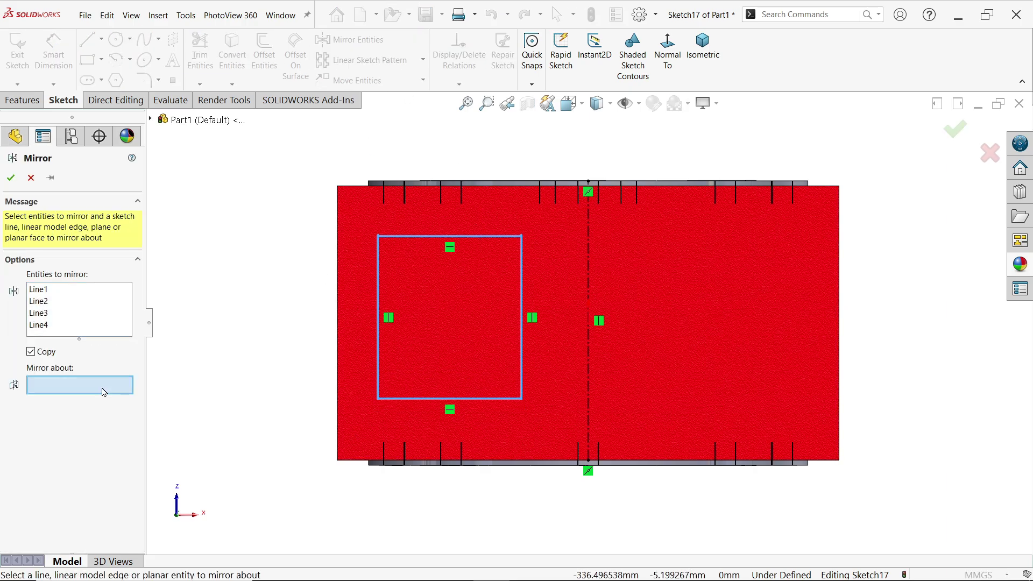
pyautogui.click(589, 284)
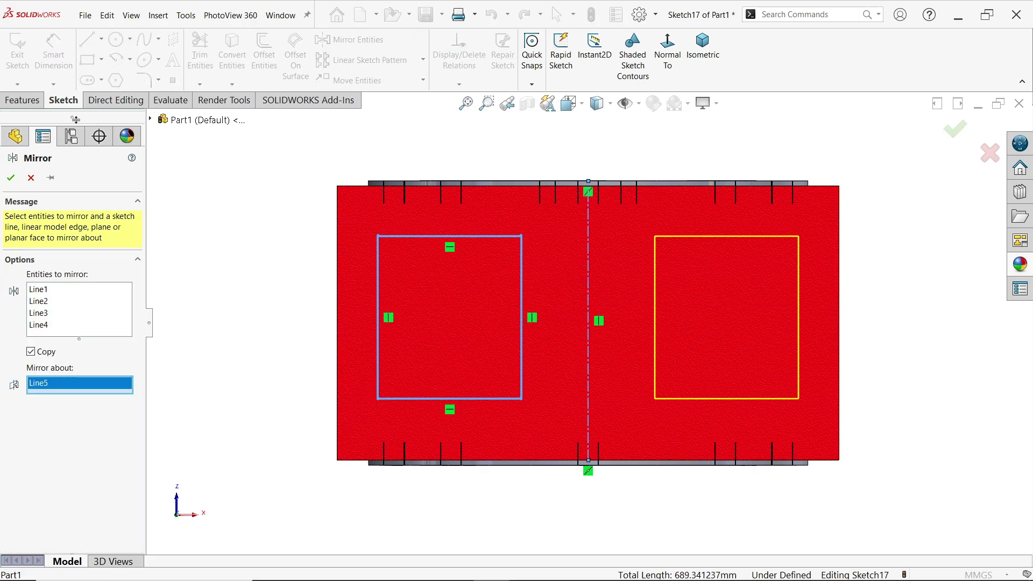
pyautogui.click(11, 177)
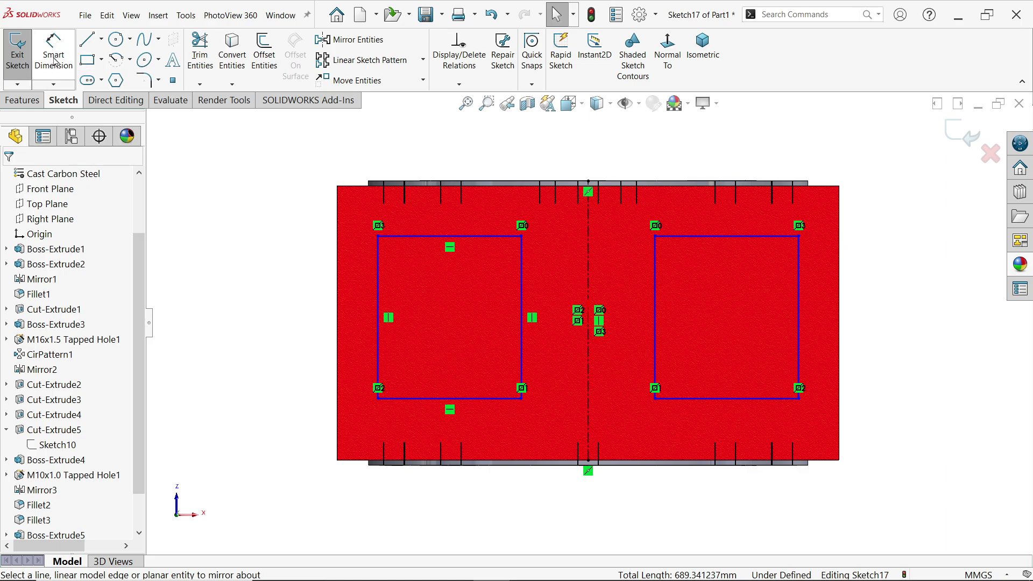
# Dimension the left rectangle's outer side 30 mm from the face's left edge.
pyautogui.click(54, 61)
pyautogui.click(378, 313)
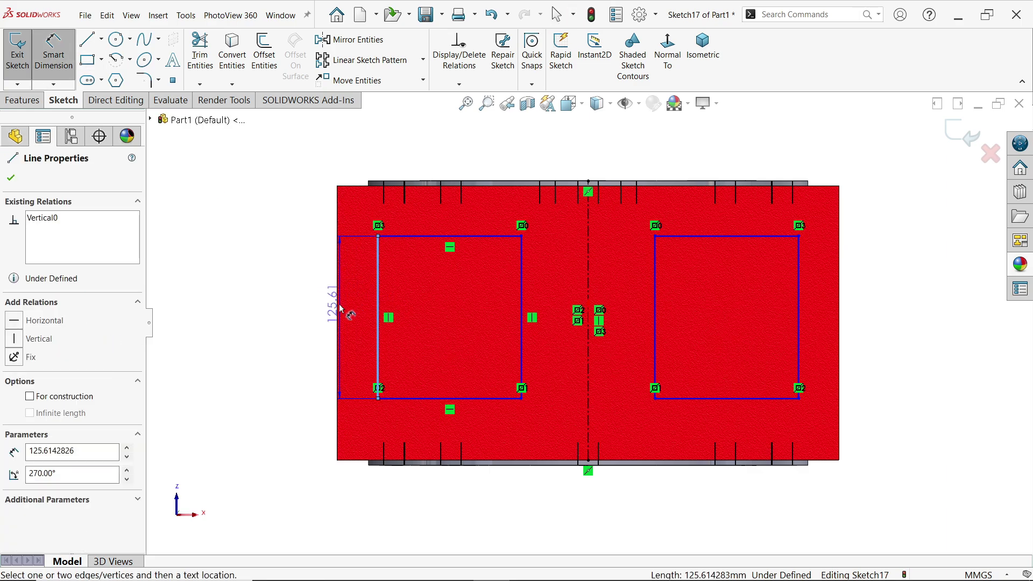
pyautogui.click(338, 308)
pyautogui.click(355, 156)
pyautogui.write('3')
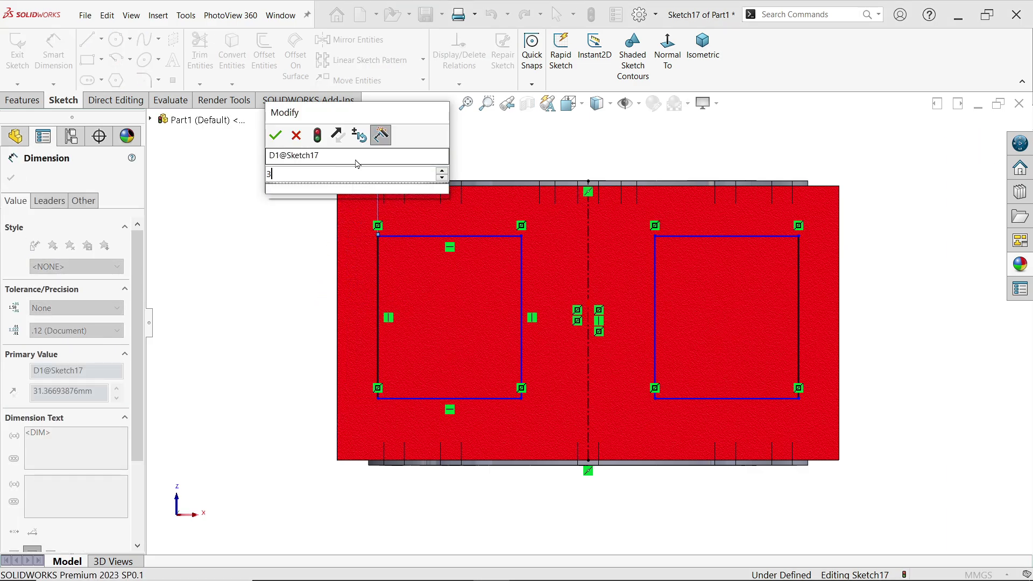
pyautogui.write('0')
pyautogui.press('Return')
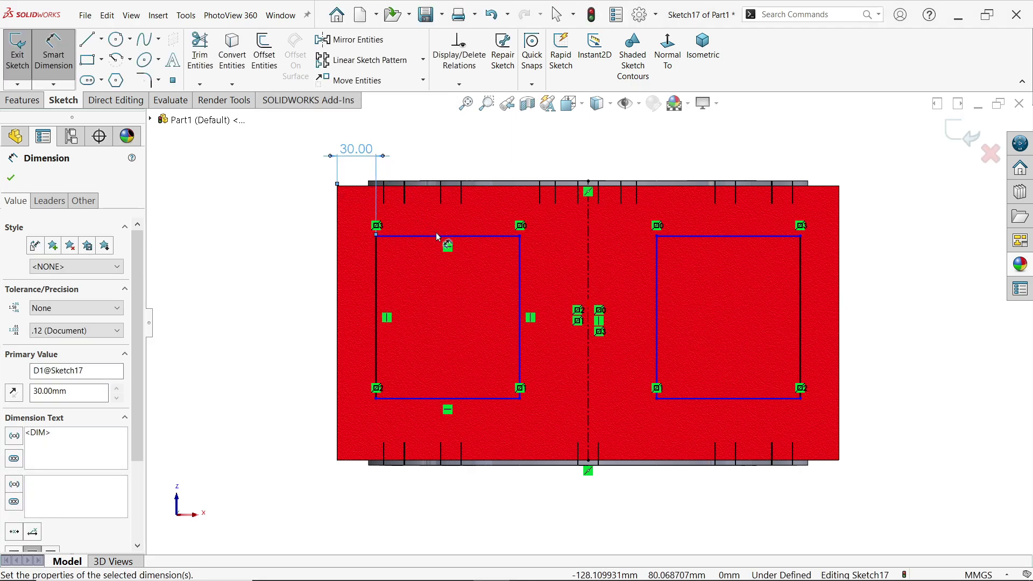
# Dimension the left rectangle's upper and lower sides 30 mm each from the corresponding edges of the bottom face.
pyautogui.click(438, 236)
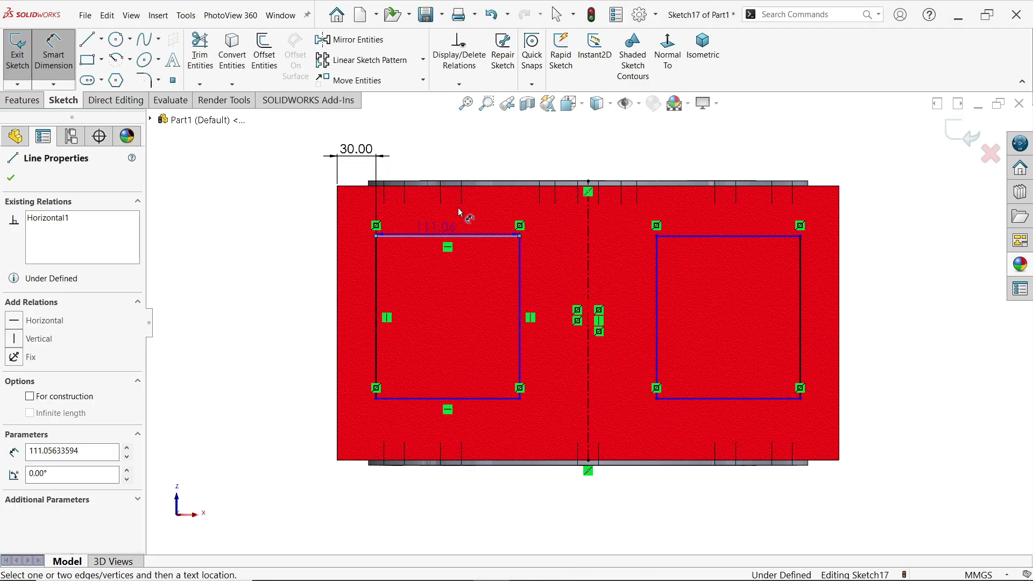
pyautogui.click(490, 187)
pyautogui.click(314, 224)
pyautogui.write('30')
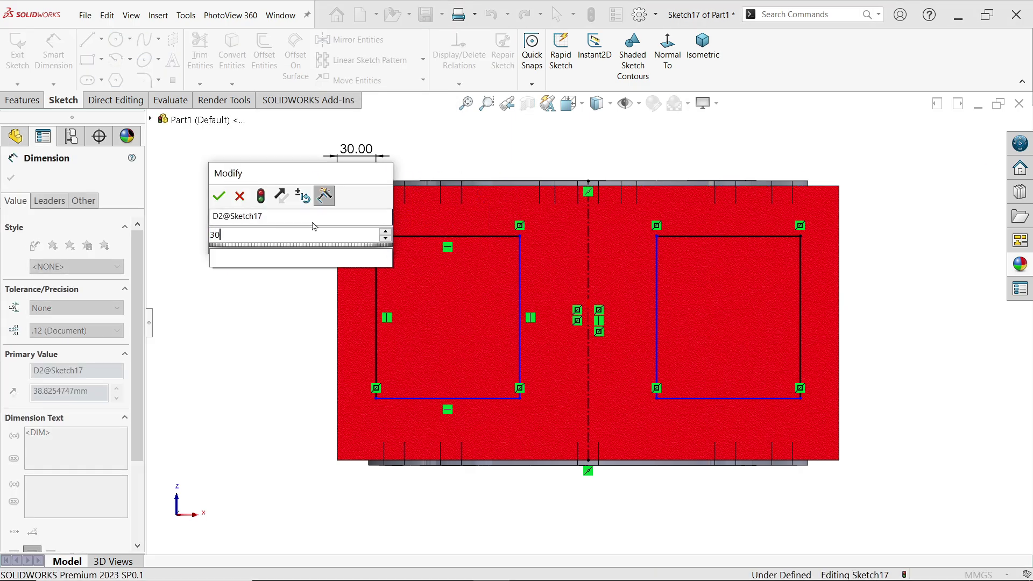
pyautogui.click(218, 195)
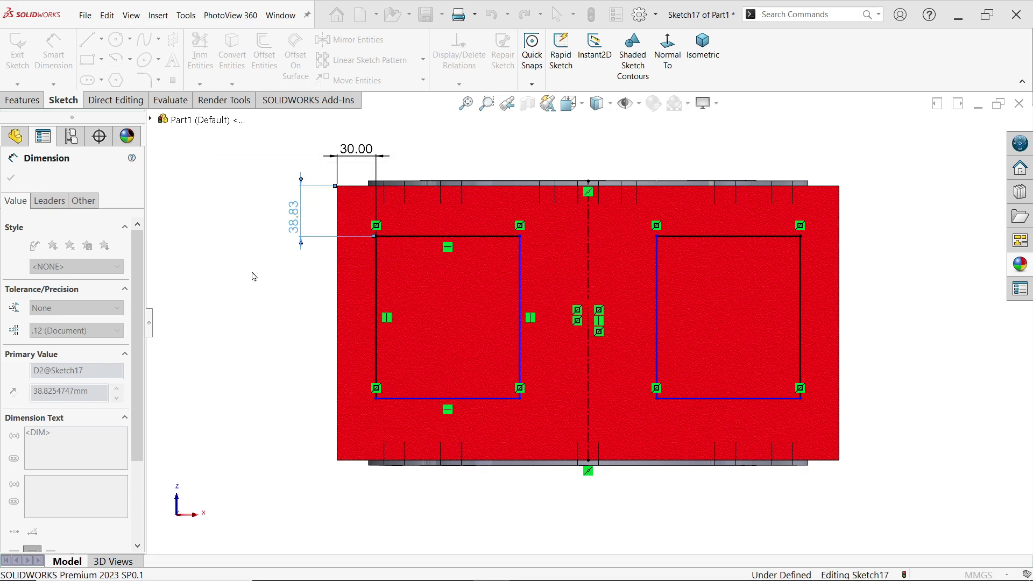
pyautogui.click(430, 399)
pyautogui.click(364, 461)
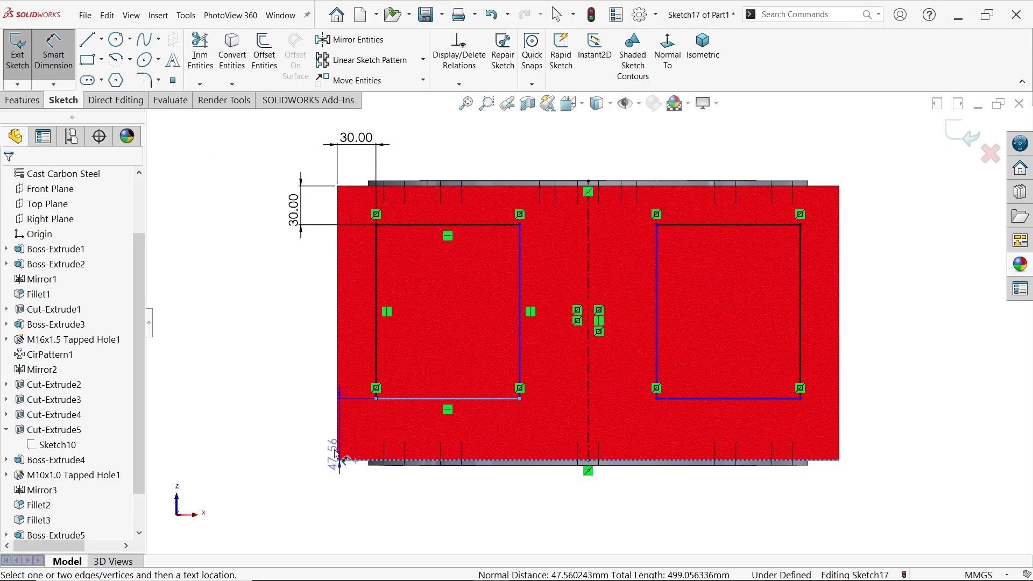
pyautogui.click(297, 429)
pyautogui.click(213, 402)
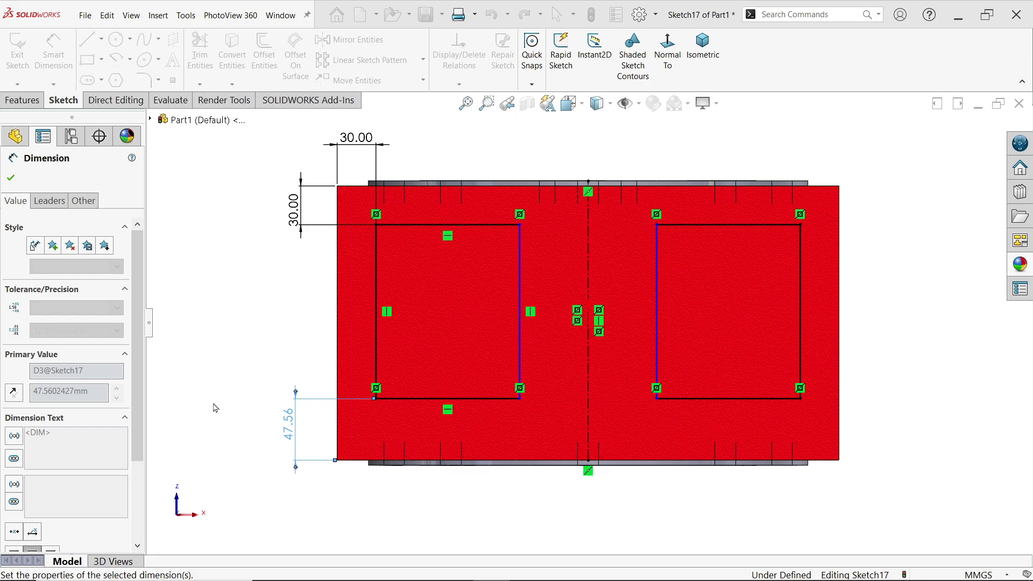
# Dimension the left rectangle's inner side 15 mm from the vertical centerline.
pyautogui.click(519, 338)
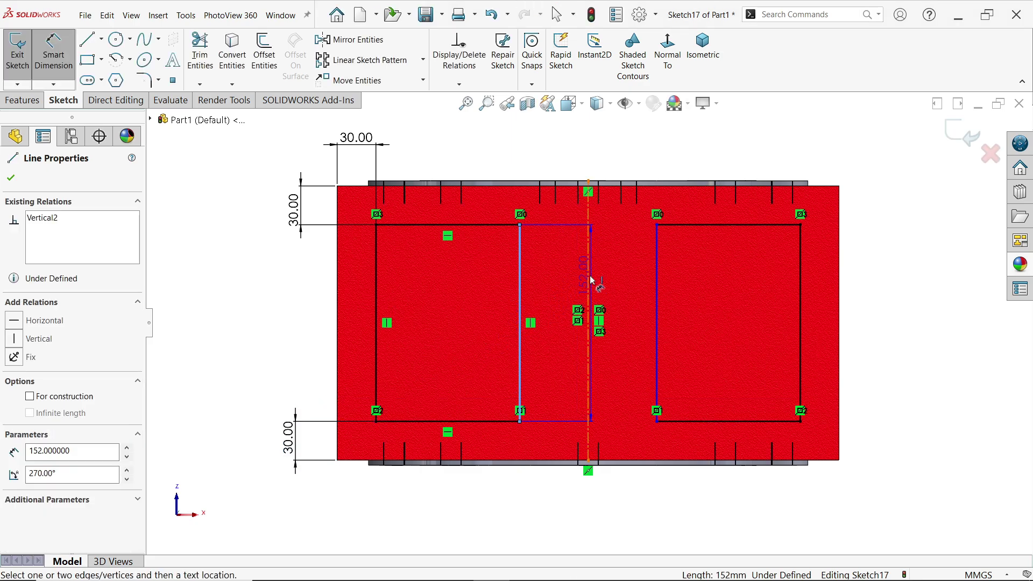
pyautogui.click(589, 279)
pyautogui.click(592, 158)
pyautogui.write('1')
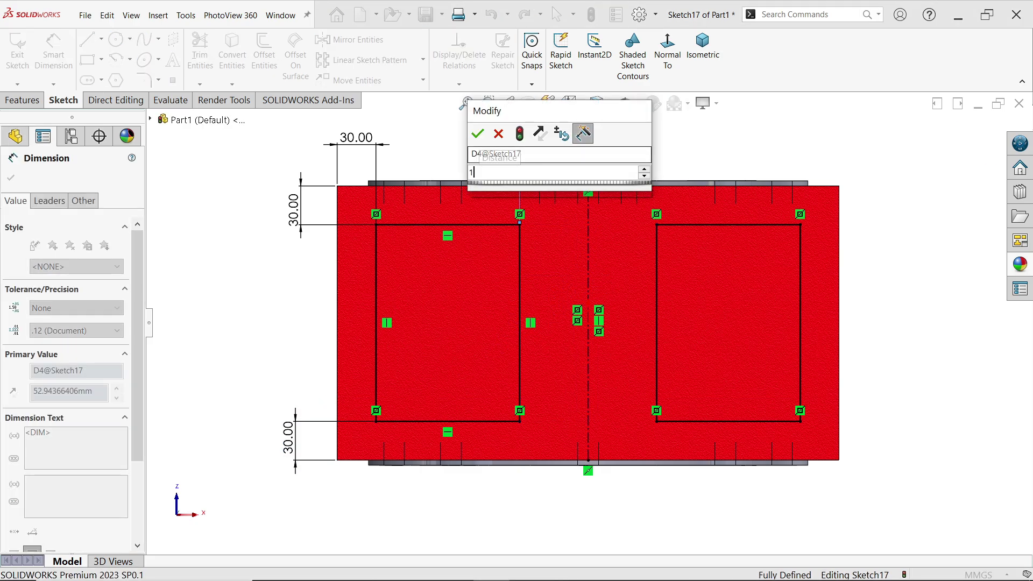
pyautogui.write('5')
pyautogui.press('Return')
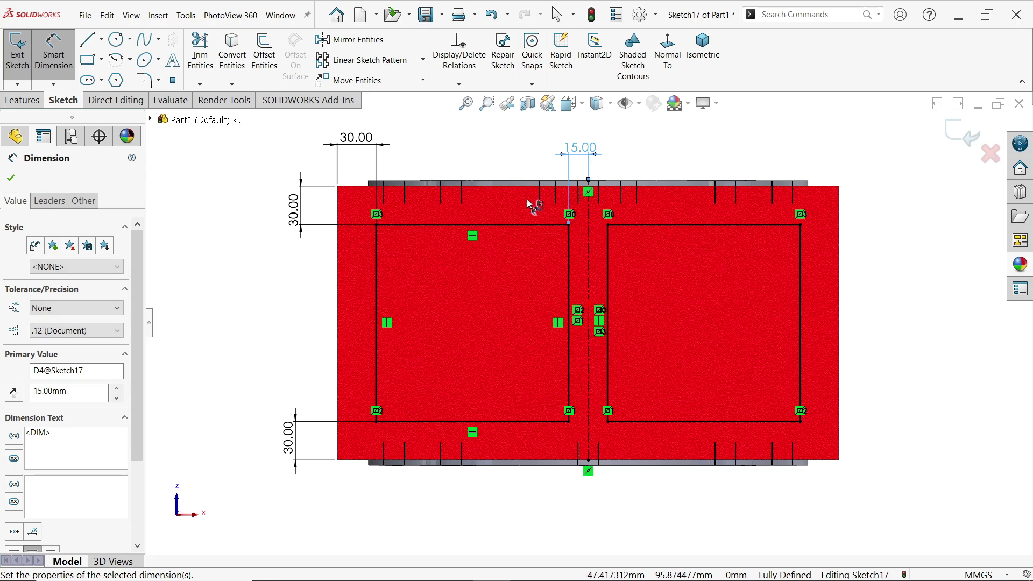
# Cut both sketched rectangles into the bottom face with an Extruded Cut using the Up To Next end condition.
pyautogui.click(22, 100)
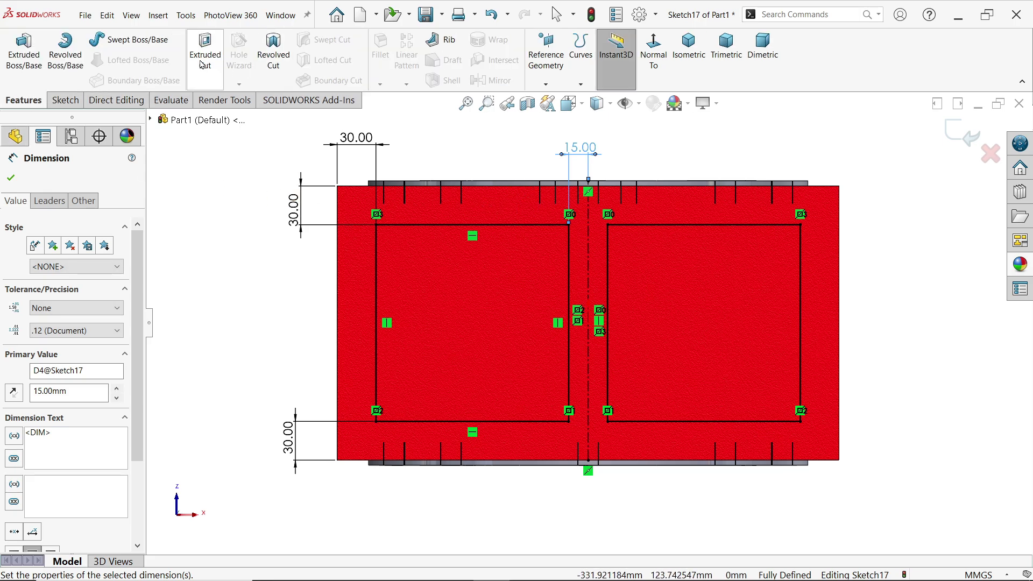
pyautogui.click(203, 60)
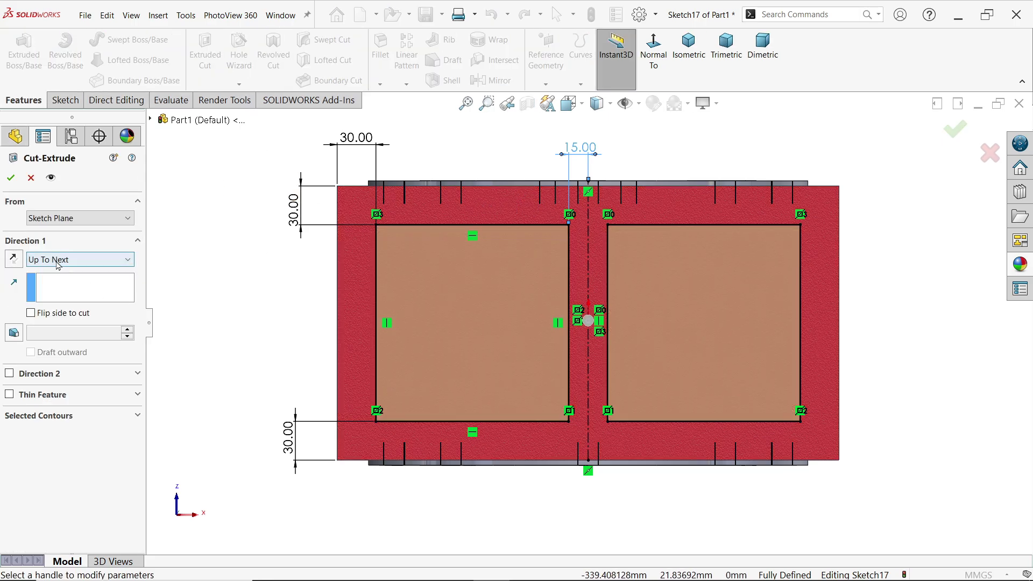
pyautogui.click(10, 177)
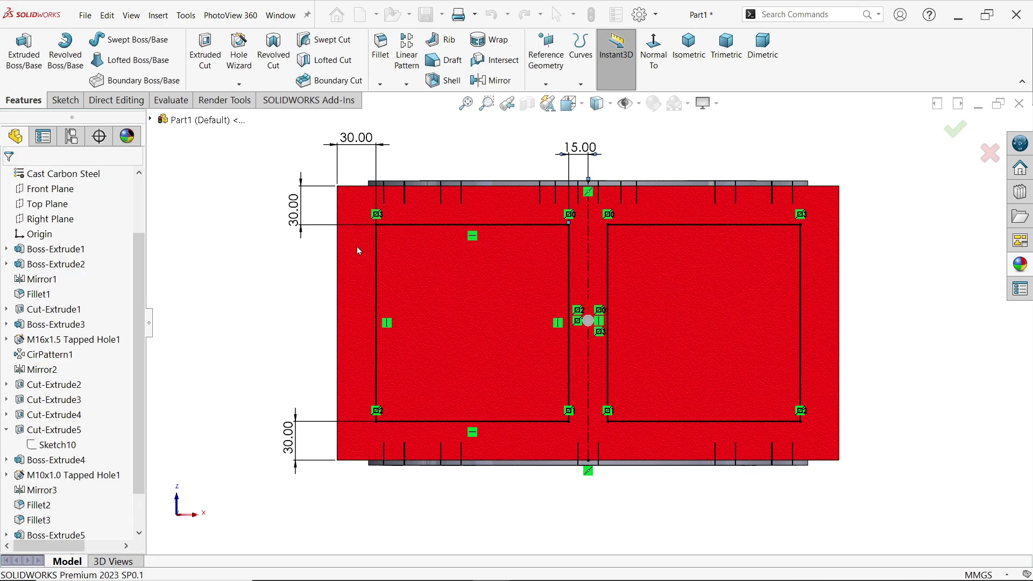
# Set up a symmetric 10 mm fillet and select the two upper inner corner edges of the body cavity.
pyautogui.moveTo(262, 228); pyautogui.dragTo(618, 330, button='middle')
pyautogui.scroll(4, 618, 331)
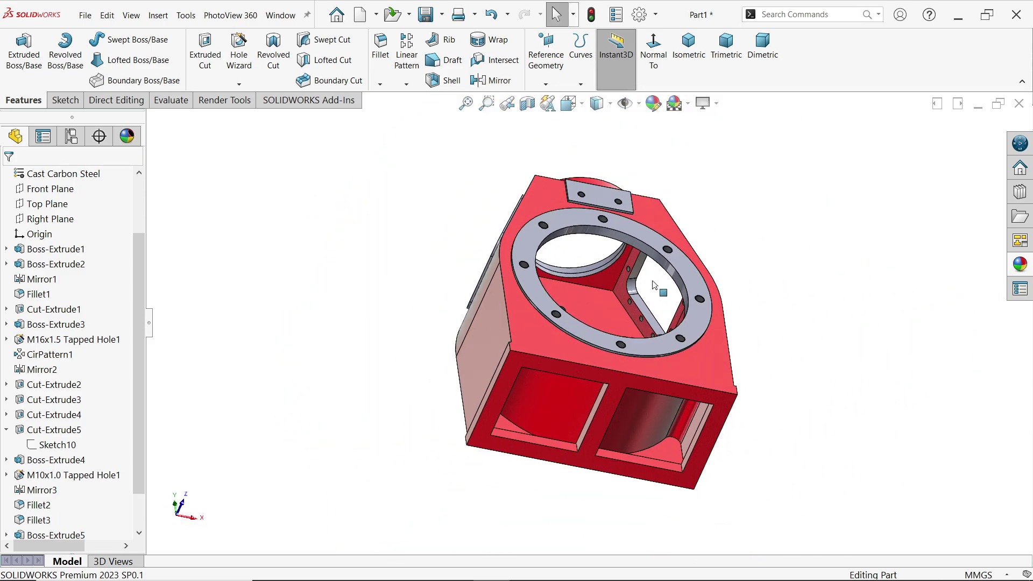
pyautogui.moveTo(658, 288)
pyautogui.mouseDown(button='middle')
pyautogui.moveTo(658, 329)
pyautogui.moveTo(655, 290)
pyautogui.mouseUp(button='middle')
pyautogui.scroll(-3, 655, 290)
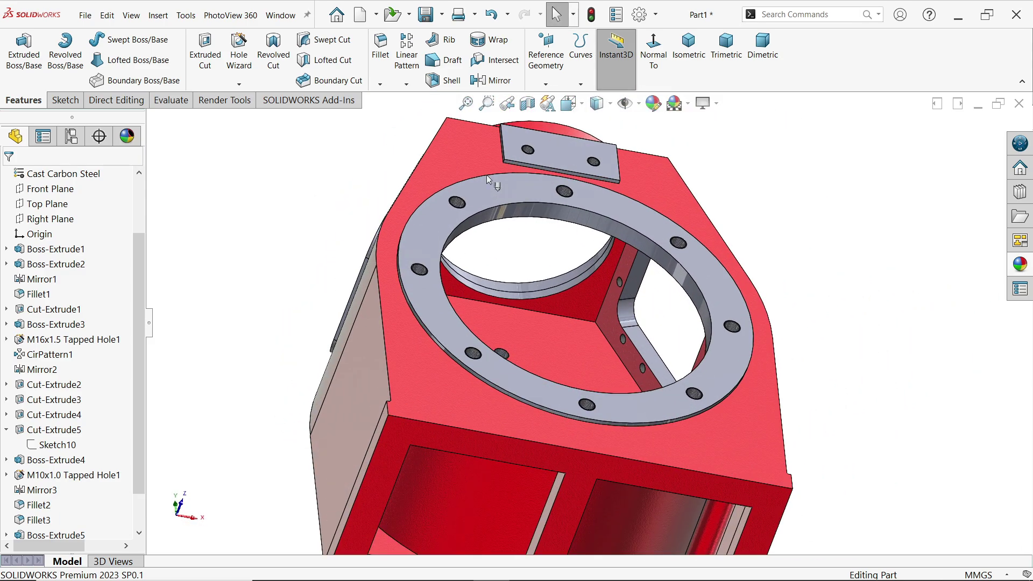
pyautogui.click(388, 66)
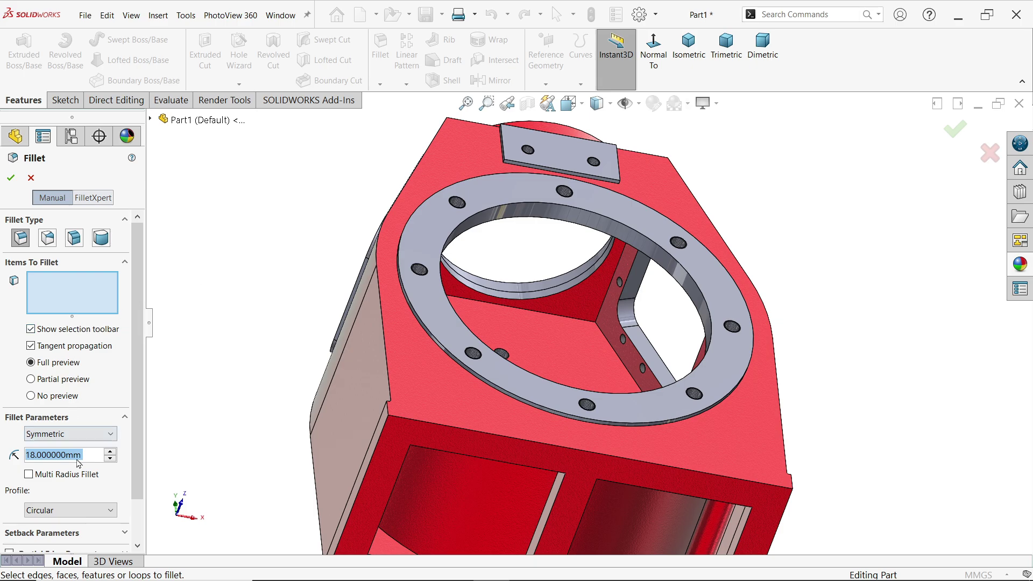
pyautogui.write('10')
pyautogui.press('Return')
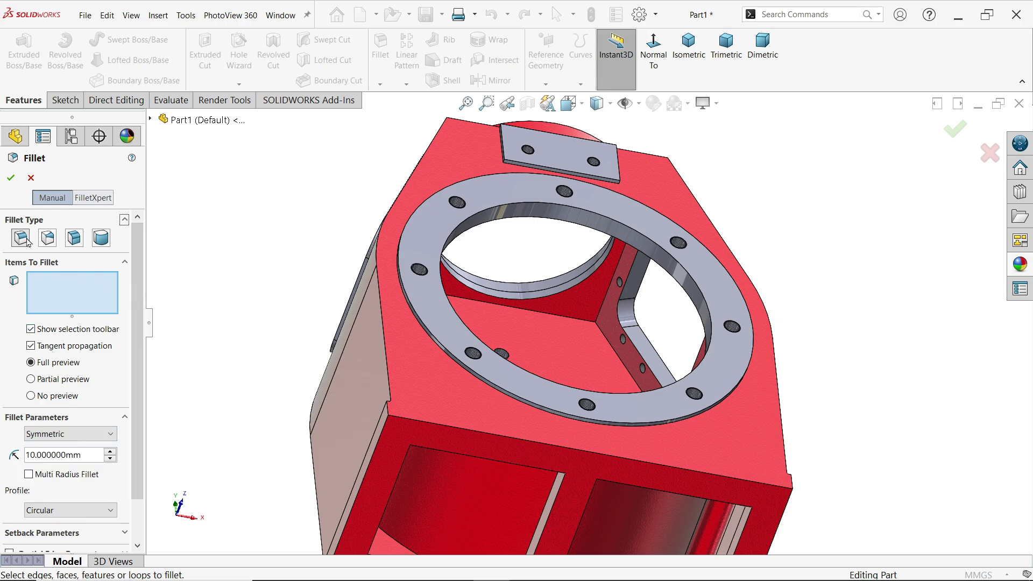
pyautogui.click(611, 280)
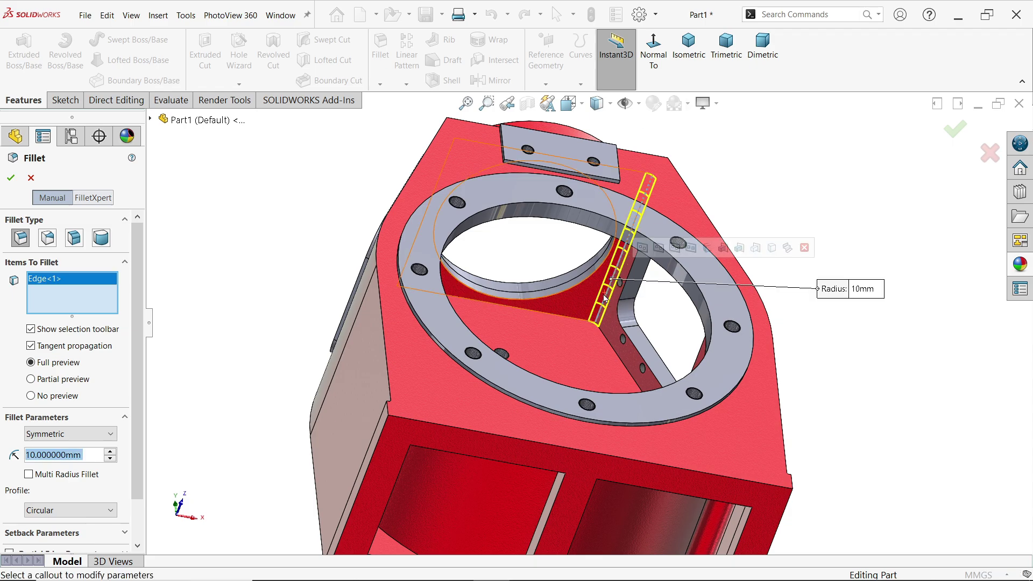
pyautogui.moveTo(611, 280); pyautogui.dragTo(446, 288, button='middle')
pyautogui.click(423, 278)
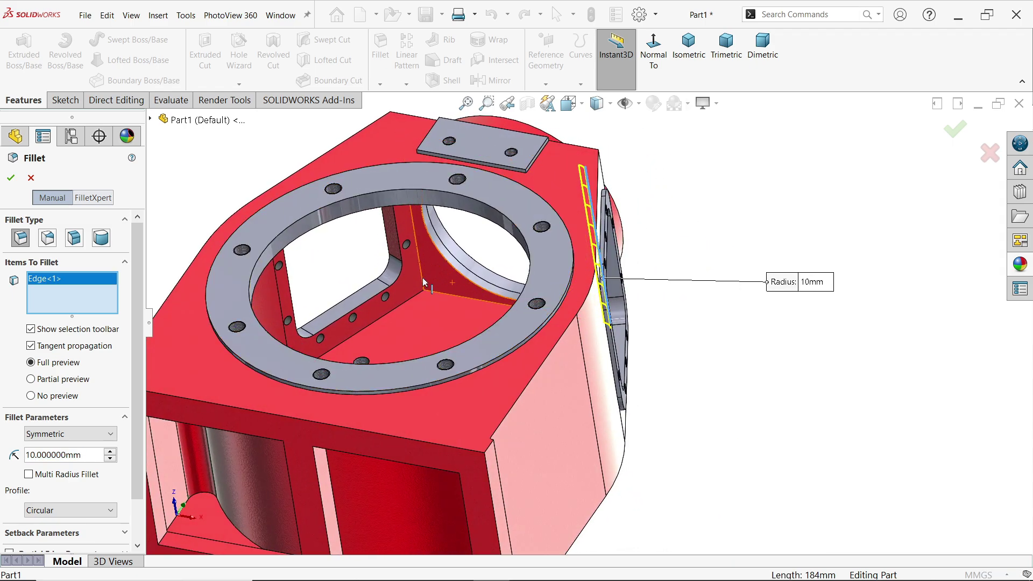
# Add the left pocket's inner edge, where its outer side wall steps in at the foot, to the 10 mm fillet.
pyautogui.scroll(4, 397, 423)
pyautogui.scroll(-4, 397, 423)
pyautogui.scroll(-5, 444, 388)
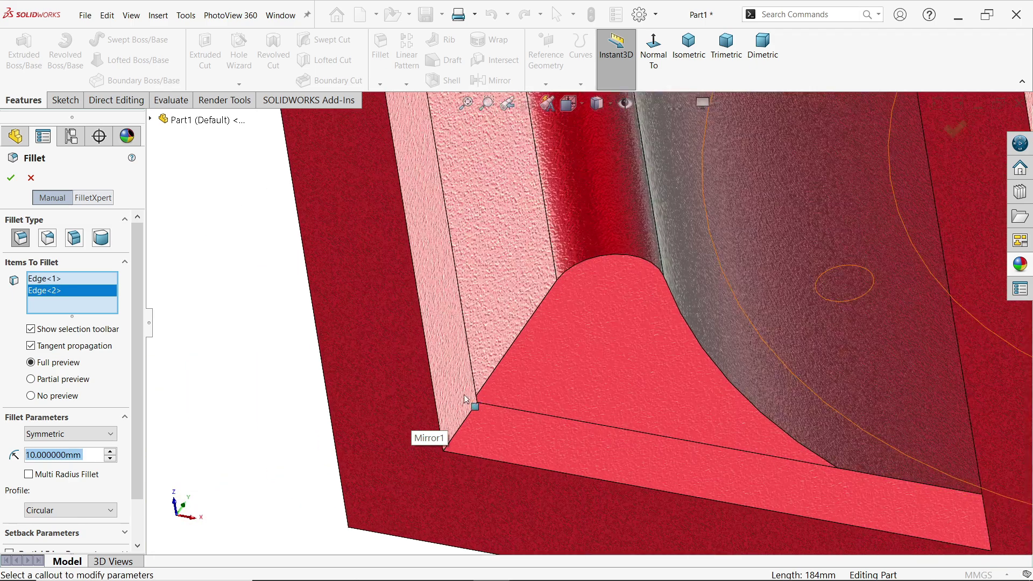
pyautogui.moveTo(462, 377); pyautogui.dragTo(435, 401, button='middle')
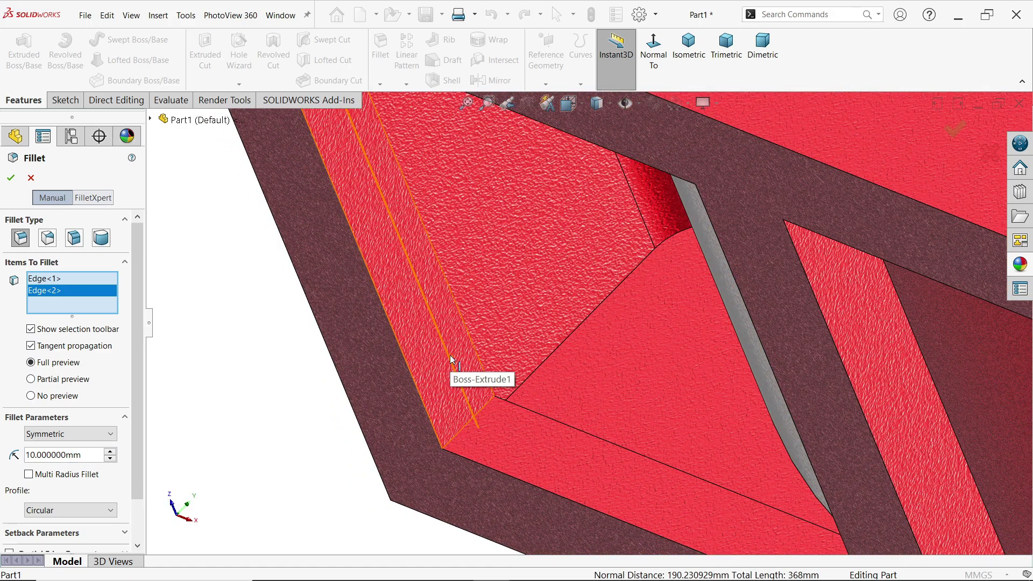
pyautogui.click(457, 371)
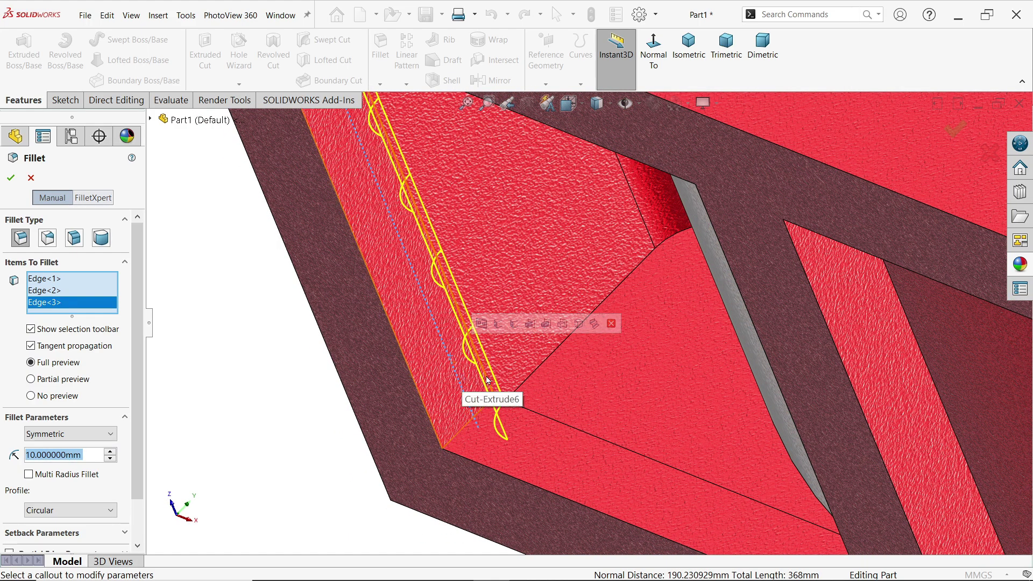
# Add the matching inner foot edge in the right pocket to the selection and apply the 10 mm fillet.
pyautogui.scroll(5, 495, 377)
pyautogui.scroll(2, 780, 417)
pyautogui.scroll(-2, 832, 425)
pyautogui.middleClick(832, 424)
pyautogui.moveTo(832, 424); pyautogui.dragTo(938, 374, button='middle')
pyautogui.scroll(-5, 874, 389)
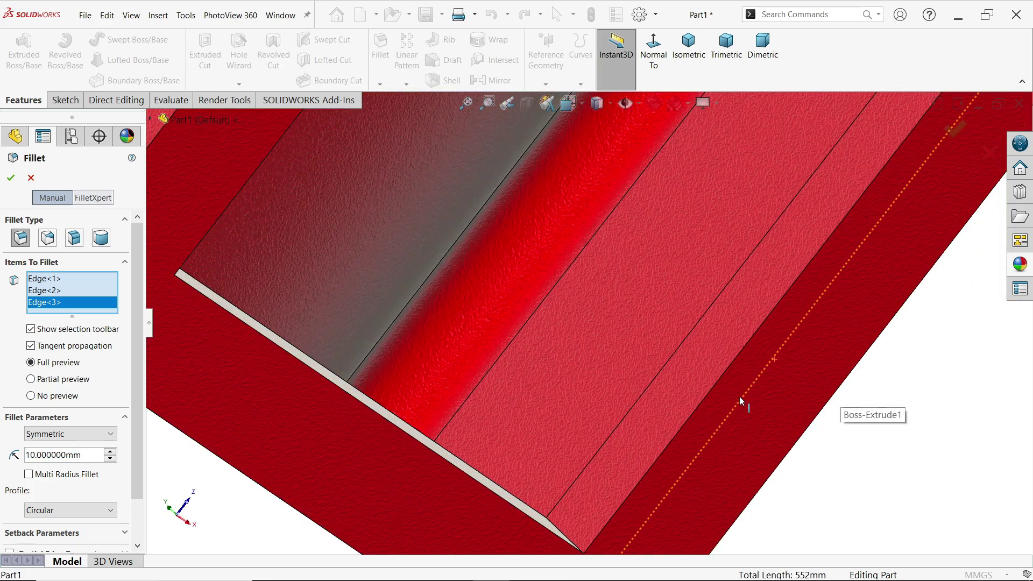
pyautogui.scroll(3, 757, 336)
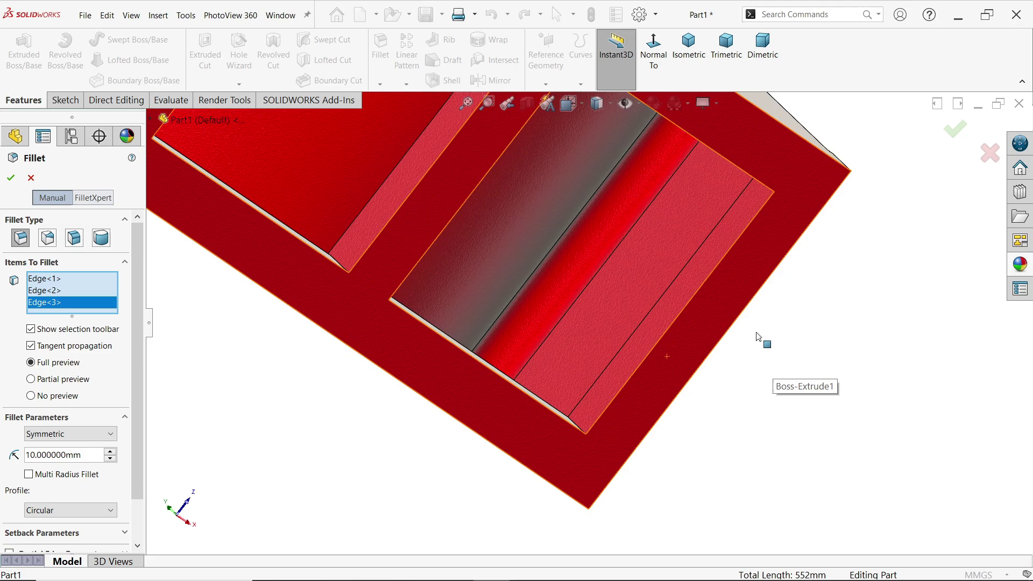
pyautogui.moveTo(757, 336); pyautogui.dragTo(779, 267, button='middle')
pyautogui.scroll(-4, 714, 265)
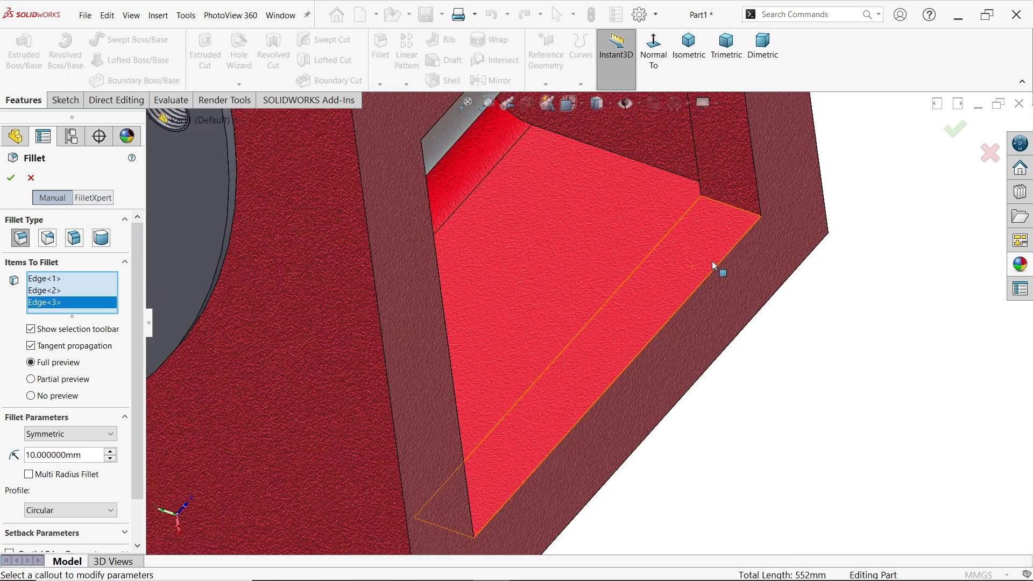
pyautogui.click(675, 272)
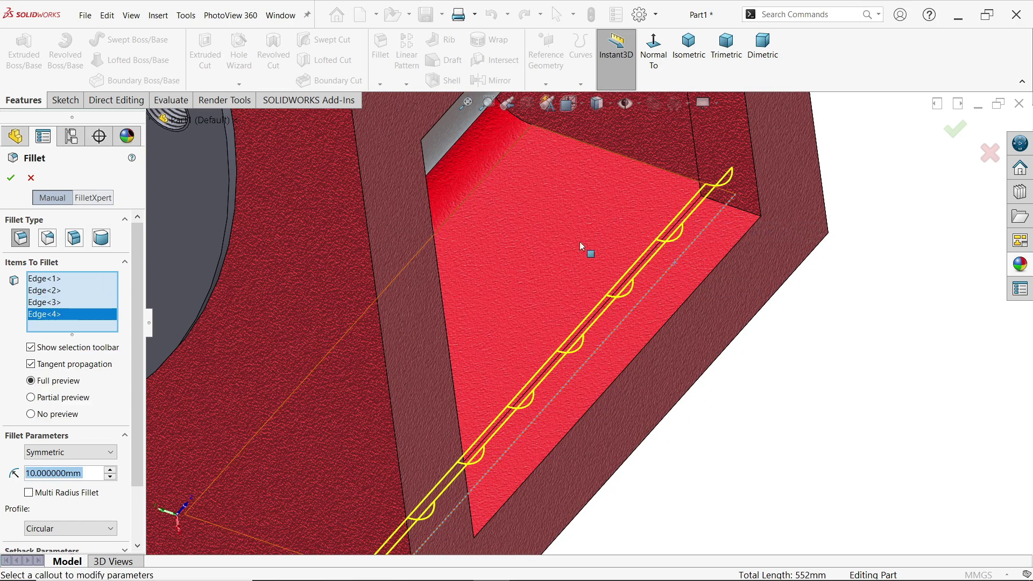
pyautogui.click(8, 178)
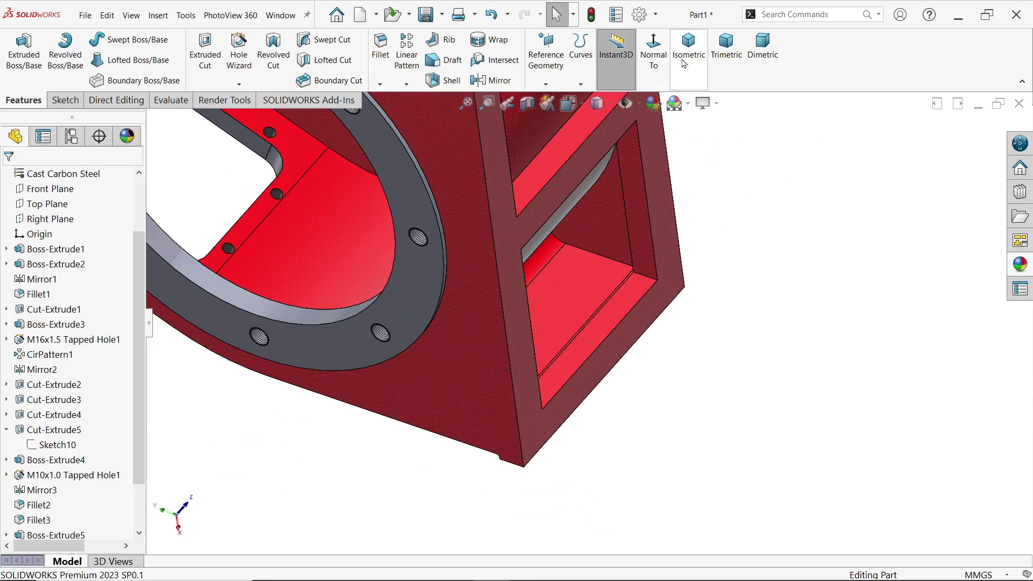
# Section the body at the Front Plane and examine the inner foot edges and pocket walls.
pyautogui.click(686, 51)
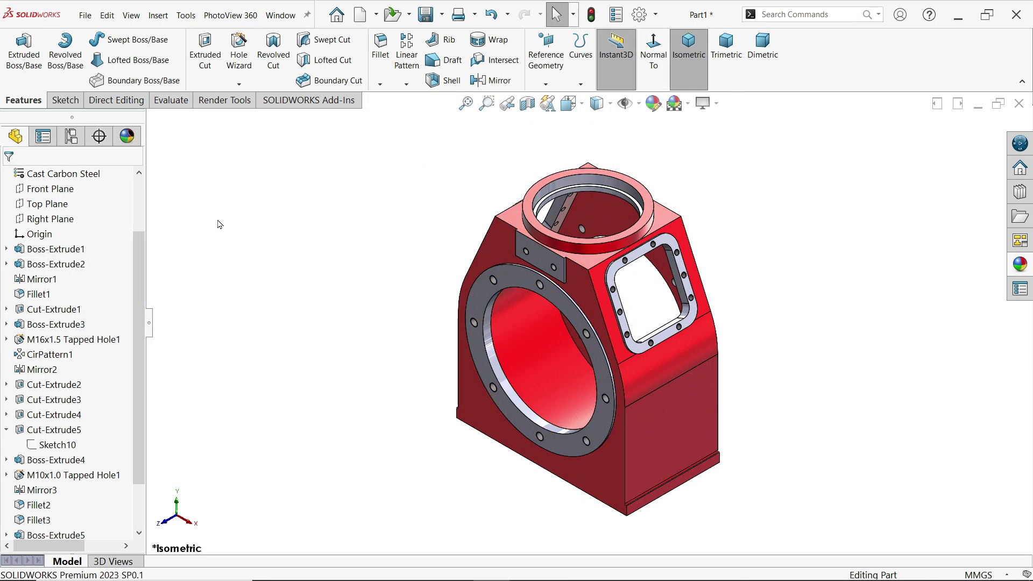
pyautogui.click(530, 104)
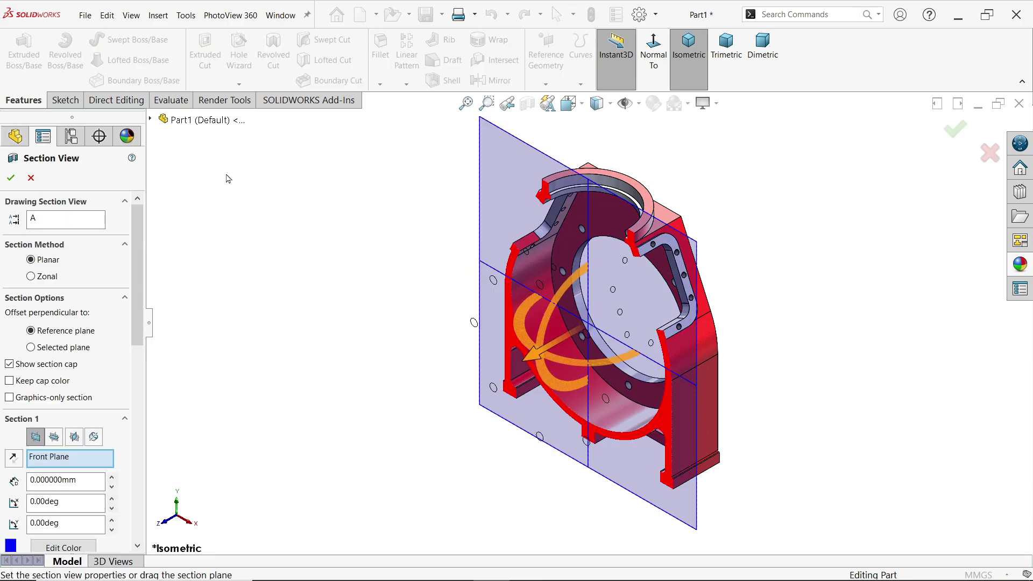
pyautogui.click(10, 180)
pyautogui.scroll(-4, 699, 458)
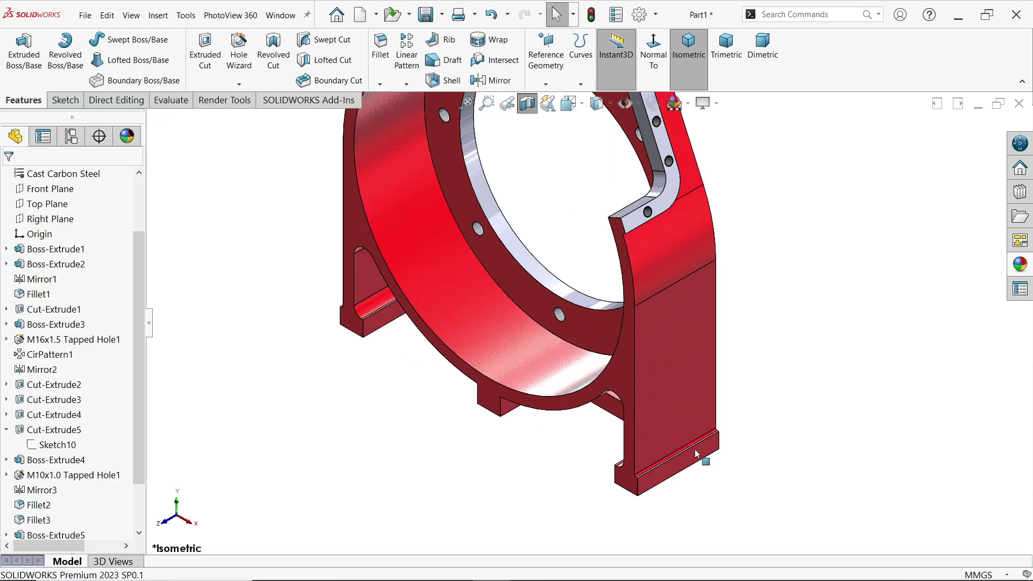
pyautogui.moveTo(644, 417); pyautogui.dragTo(729, 334, button='middle')
pyautogui.scroll(-5, 646, 445)
pyautogui.moveTo(590, 412); pyautogui.dragTo(562, 458, button='middle')
pyautogui.scroll(6, 554, 387)
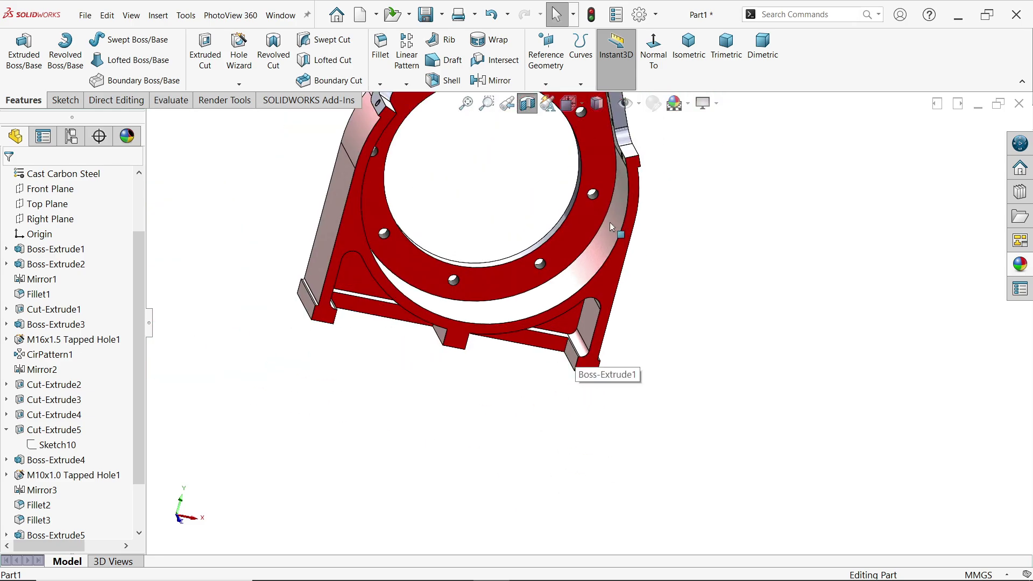
# Examine the sectioned upper inner corners beneath the round collar, switch the section view off, and restore the isometric view.
pyautogui.scroll(3, 611, 188)
pyautogui.scroll(-4, 609, 174)
pyautogui.scroll(-3, 608, 180)
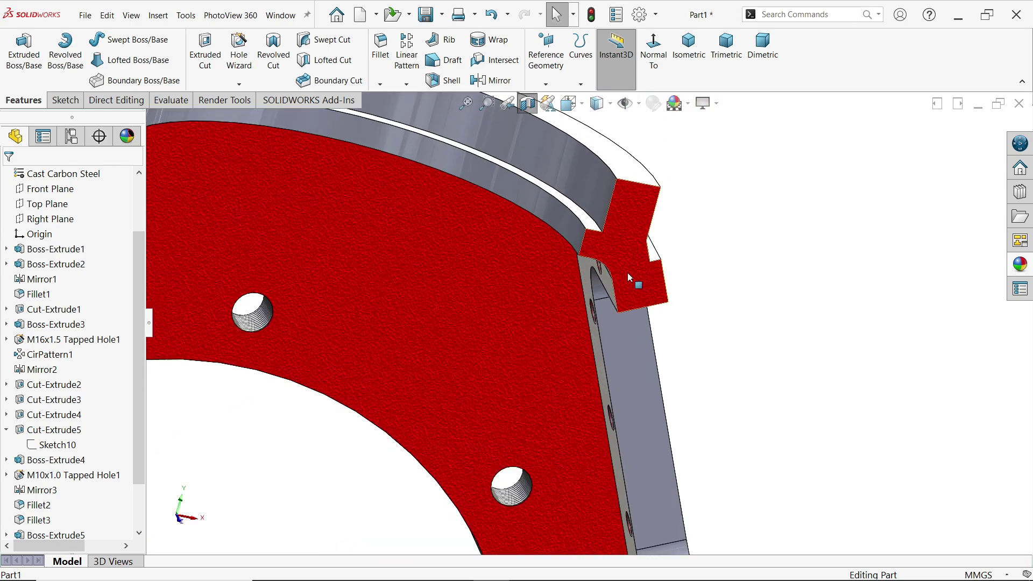
pyautogui.scroll(-2, 618, 229)
pyautogui.scroll(2, 589, 237)
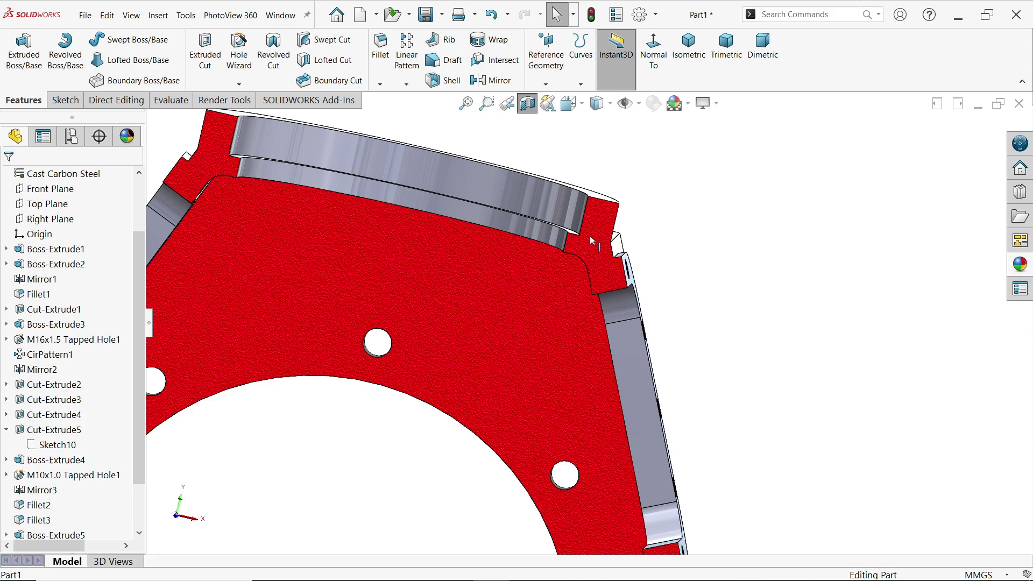
pyautogui.moveTo(589, 237); pyautogui.dragTo(588, 194, button='middle')
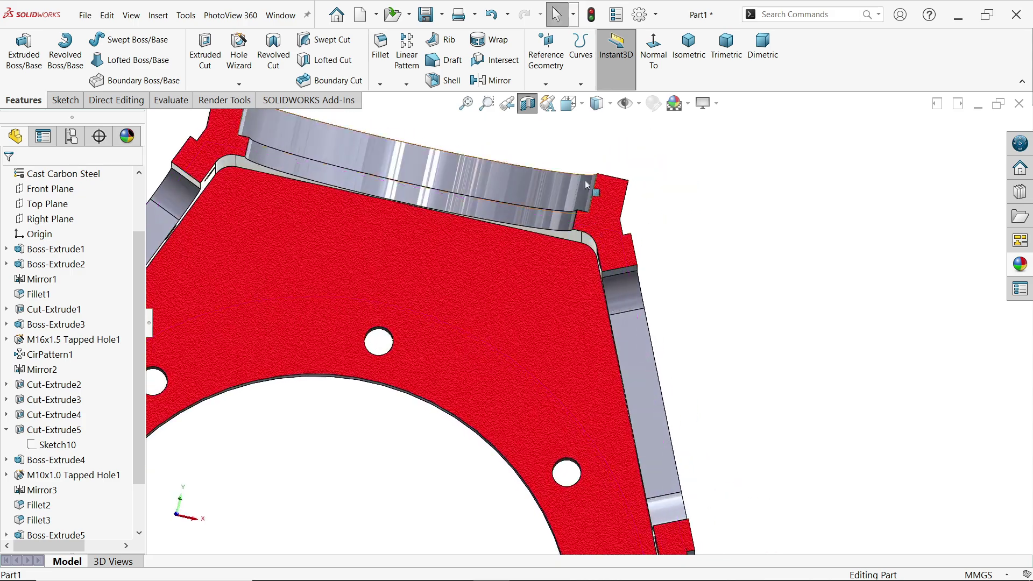
pyautogui.click(527, 104)
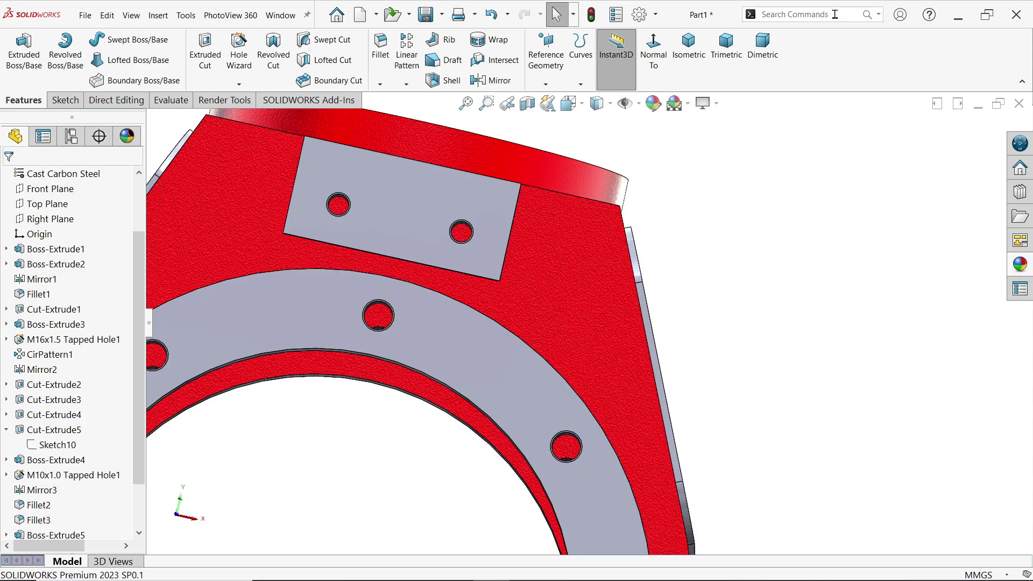
pyautogui.click(686, 60)
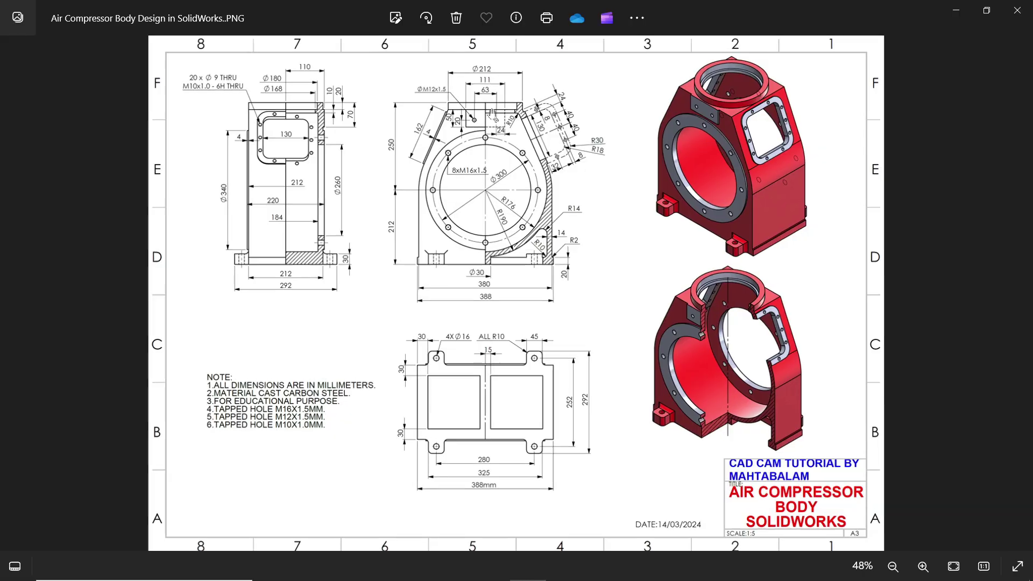
# Examine the foot lug sizes, spacing, holes and corner radii in the drawing image, and return to SolidWorks.
pyautogui.scroll(3, 530, 153)
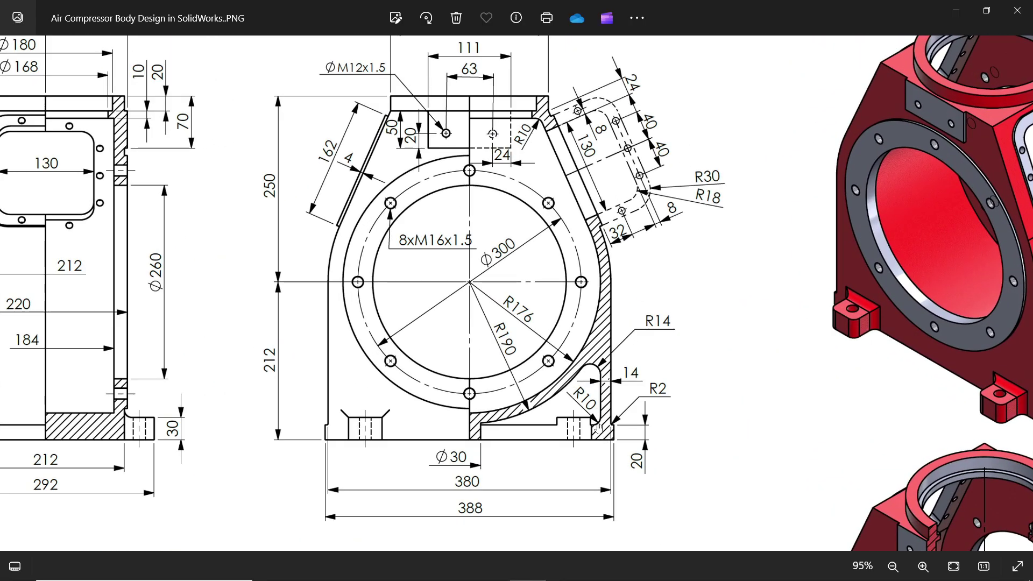
pyautogui.scroll(-5, 593, 407)
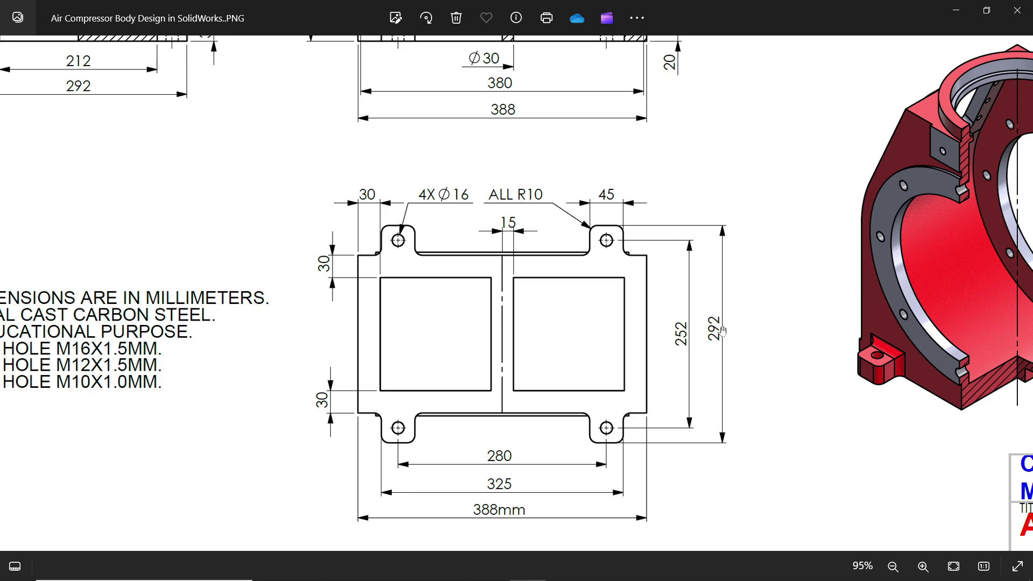
pyautogui.moveTo(601, 404); pyautogui.dragTo(613, 338)
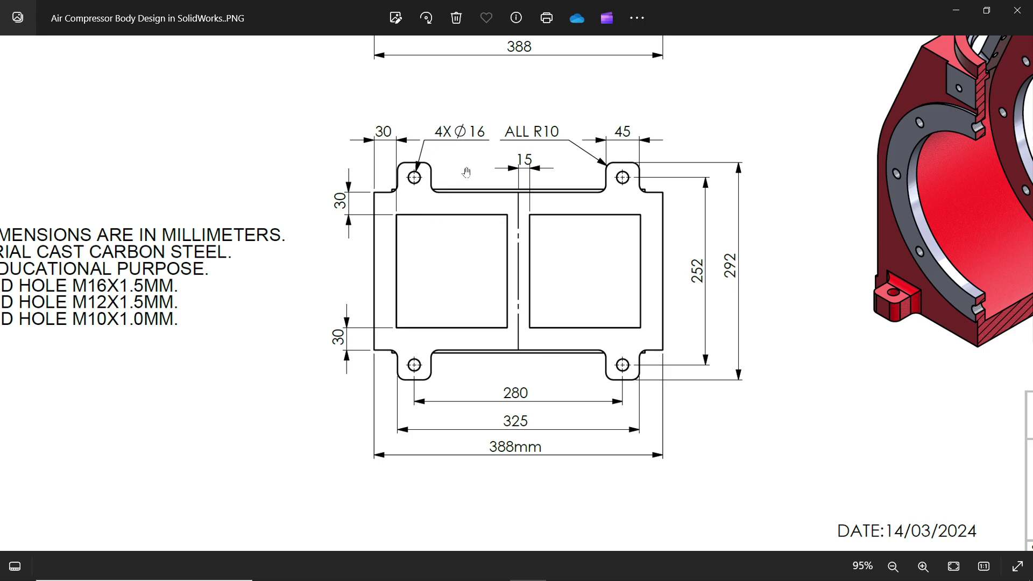
pyautogui.moveTo(466, 172)
pyautogui.mouseDown()
pyautogui.moveTo(479, 468)
pyautogui.moveTo(483, 415)
pyautogui.mouseUp()
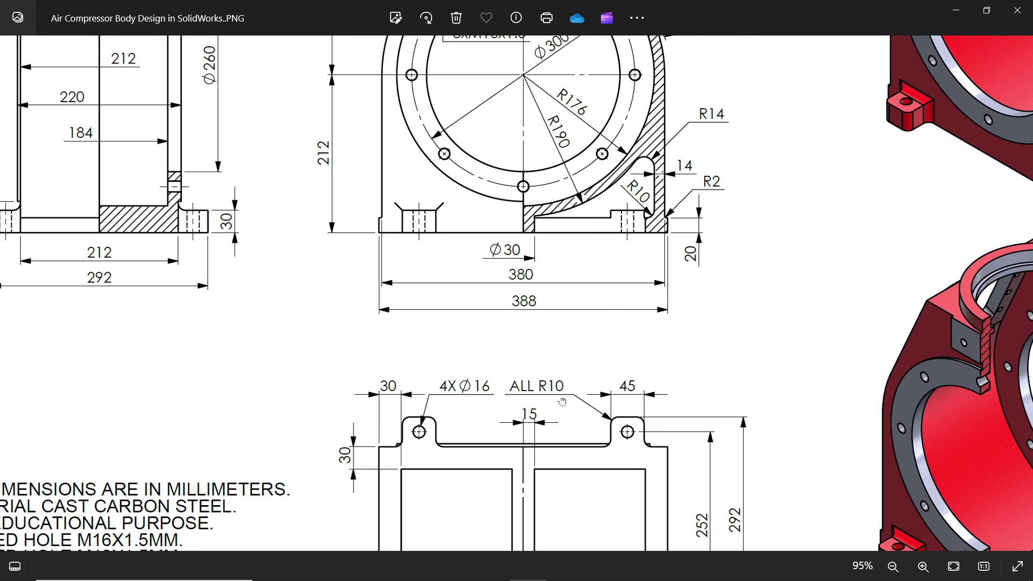
pyautogui.moveTo(562, 402); pyautogui.dragTo(612, 218)
pyautogui.moveTo(580, 344); pyautogui.dragTo(584, 315)
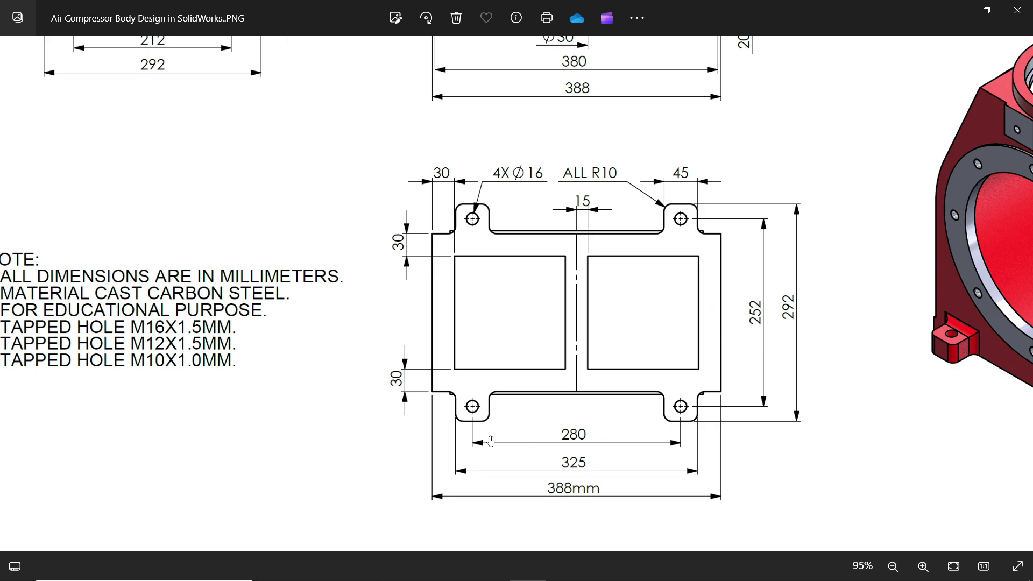
pyautogui.click(958, 9)
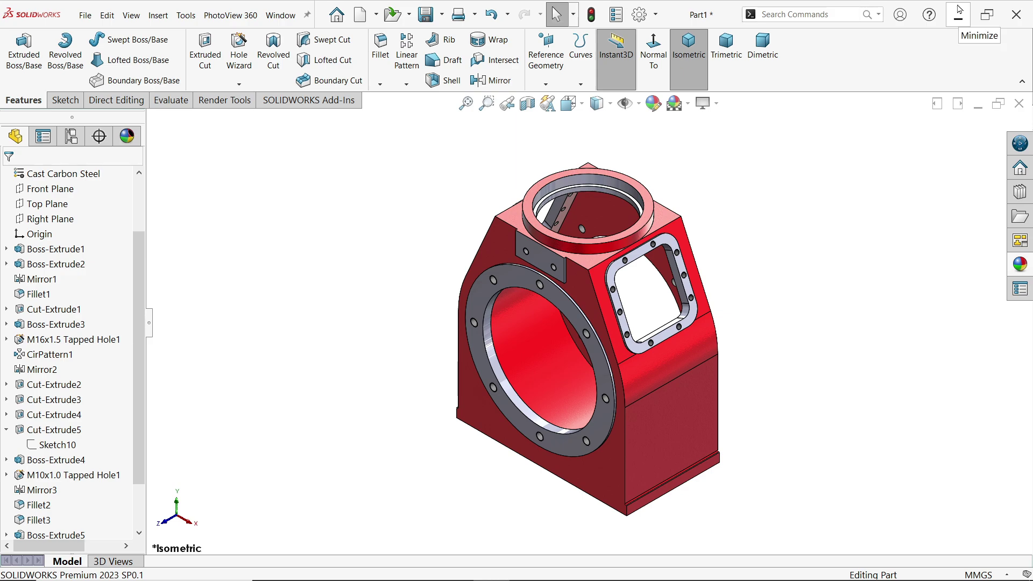
# Start a sketch on the body's bottom face and draw a rectangle about 39.5 by 72.5 mm outward from the left pocket's upper edge.
pyautogui.moveTo(747, 325); pyautogui.dragTo(811, 31, button='middle')
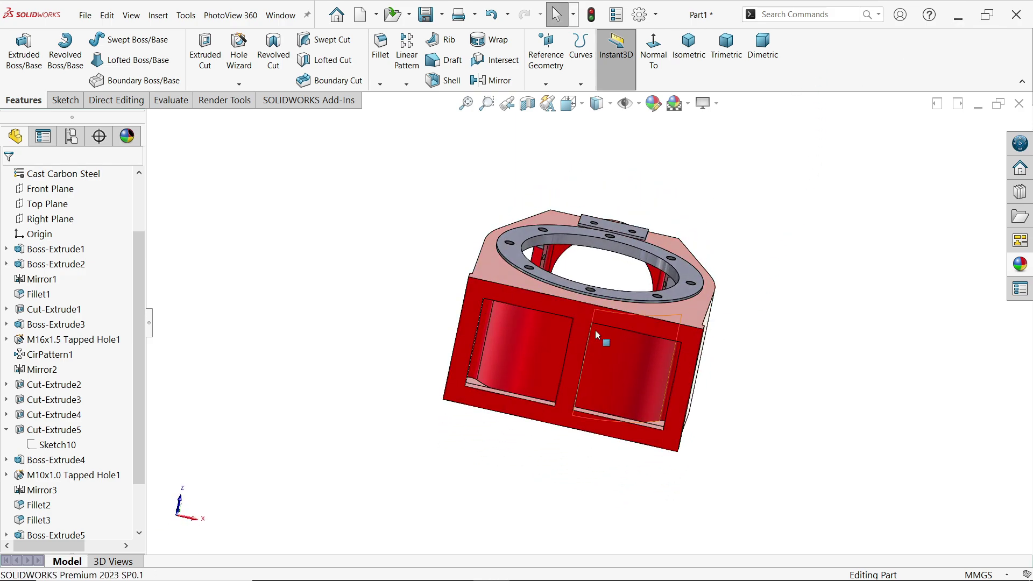
pyautogui.click(585, 312)
pyautogui.click(628, 277)
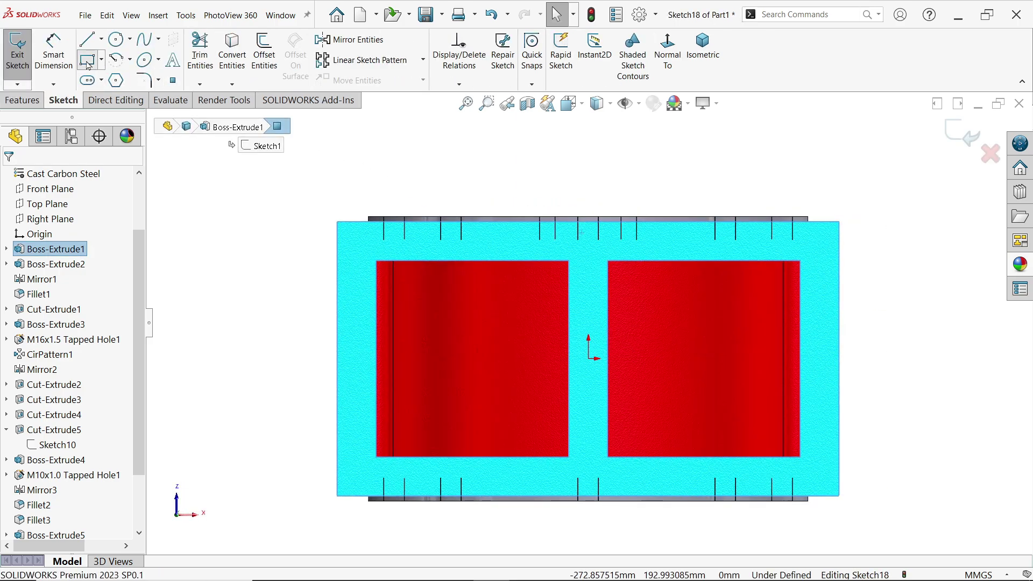
pyautogui.click(87, 60)
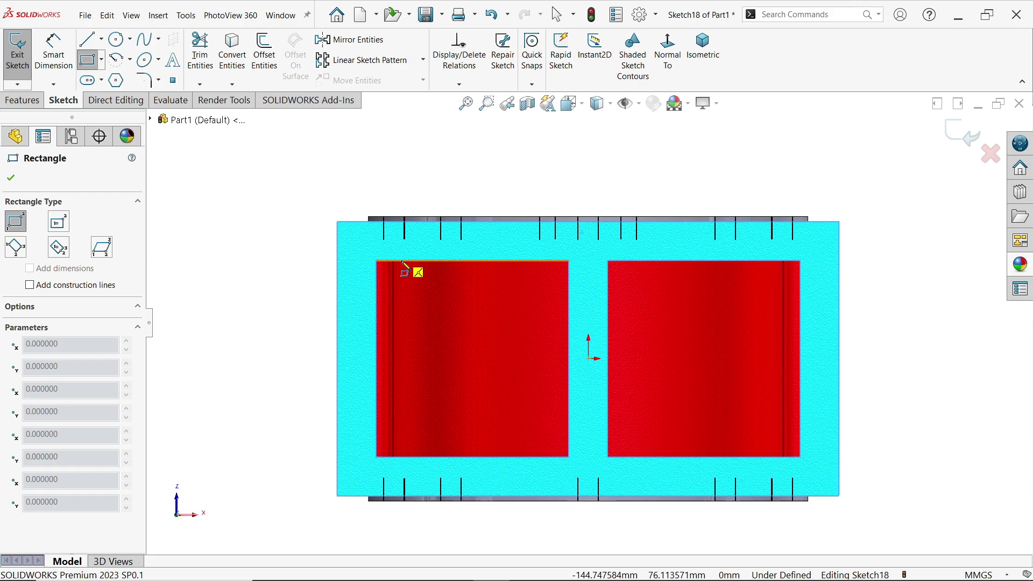
pyautogui.click(401, 261)
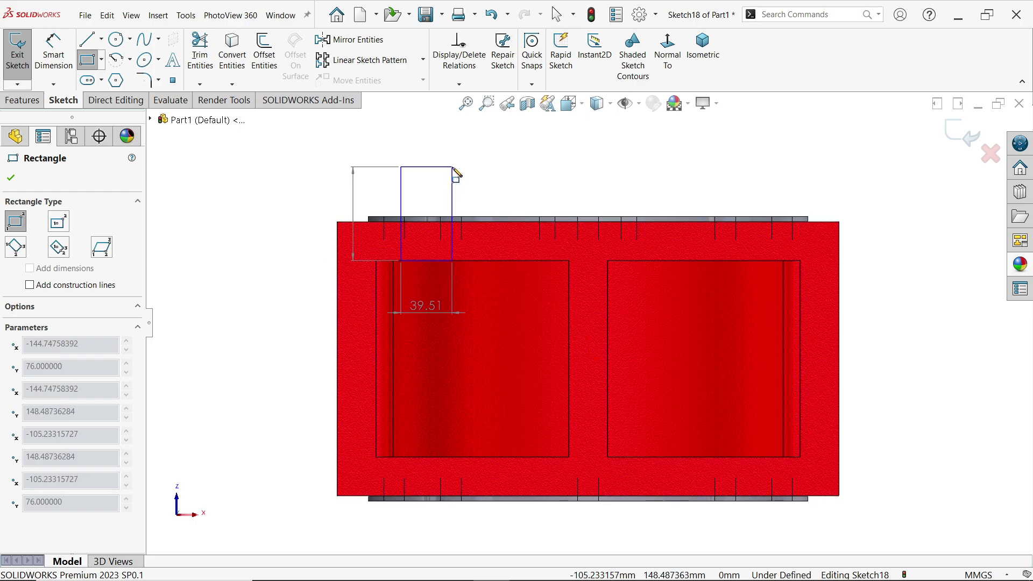
pyautogui.click(453, 168)
# Sketch a second lug rectangle about 32 mm wide from the left pocket's lower edge outward past the body.
pyautogui.press('f')
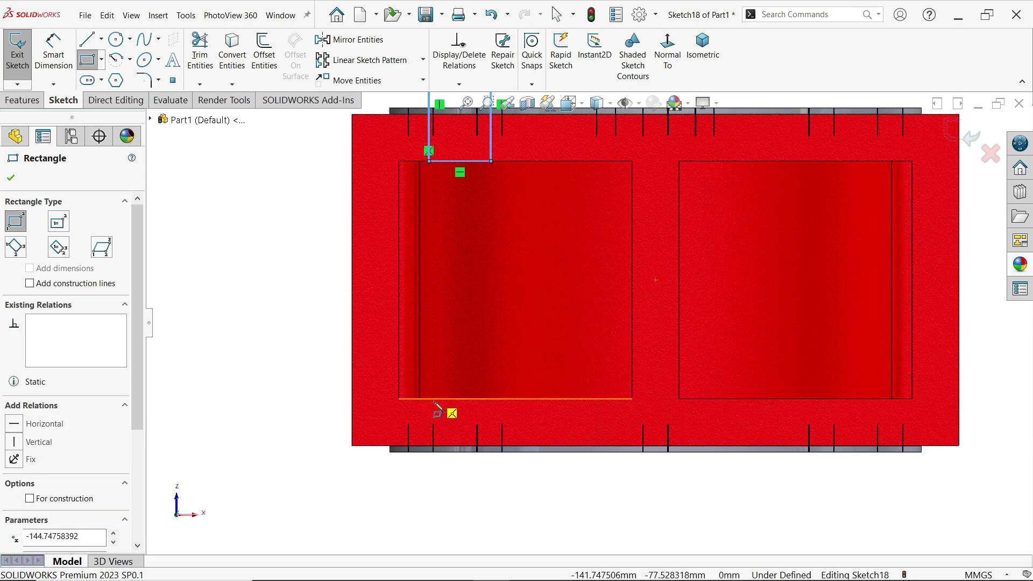
pyautogui.click(429, 399)
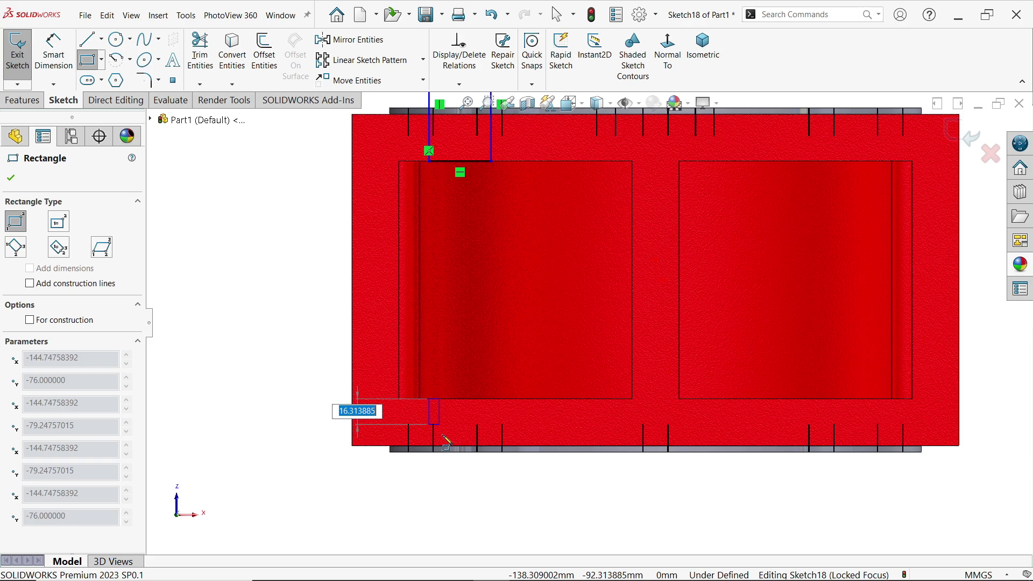
pyautogui.click(480, 502)
pyautogui.rightClick(525, 493)
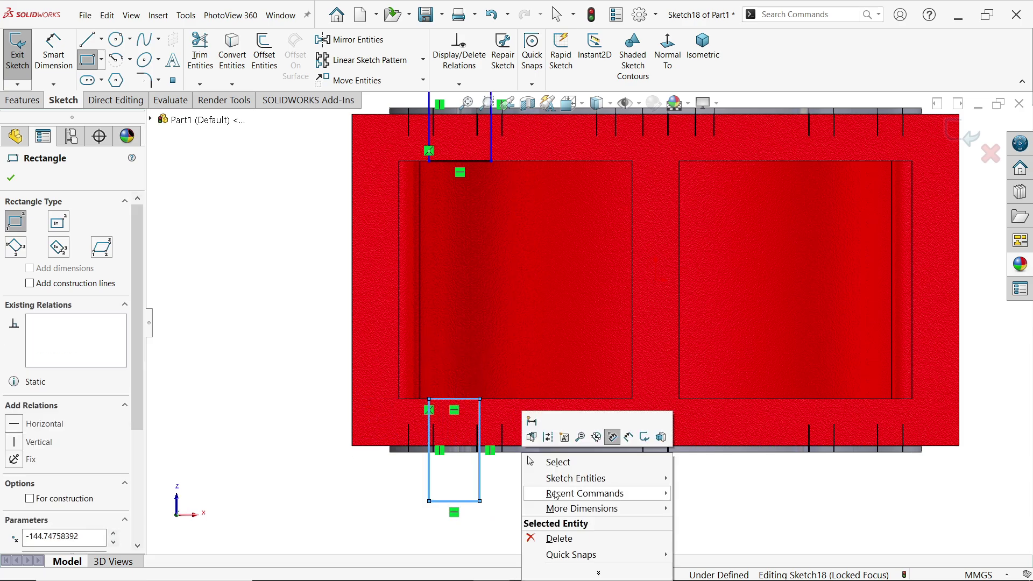
pyautogui.click(555, 462)
# Draw a vertical construction centerline from the midpoint of the body's upper edge to beyond its lower edge.
pyautogui.scroll(2, 538, 349)
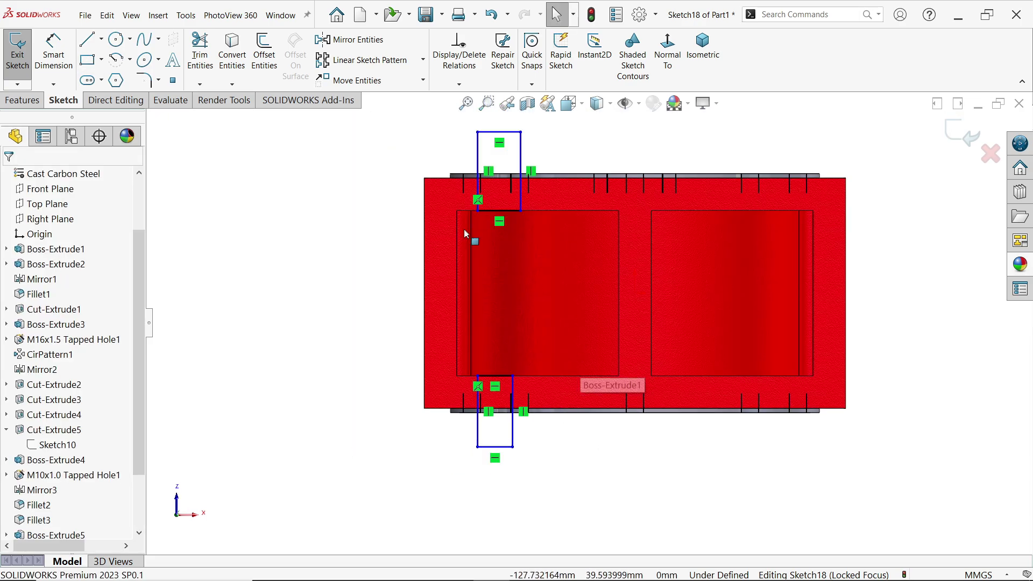
pyautogui.click(101, 39)
pyautogui.click(100, 71)
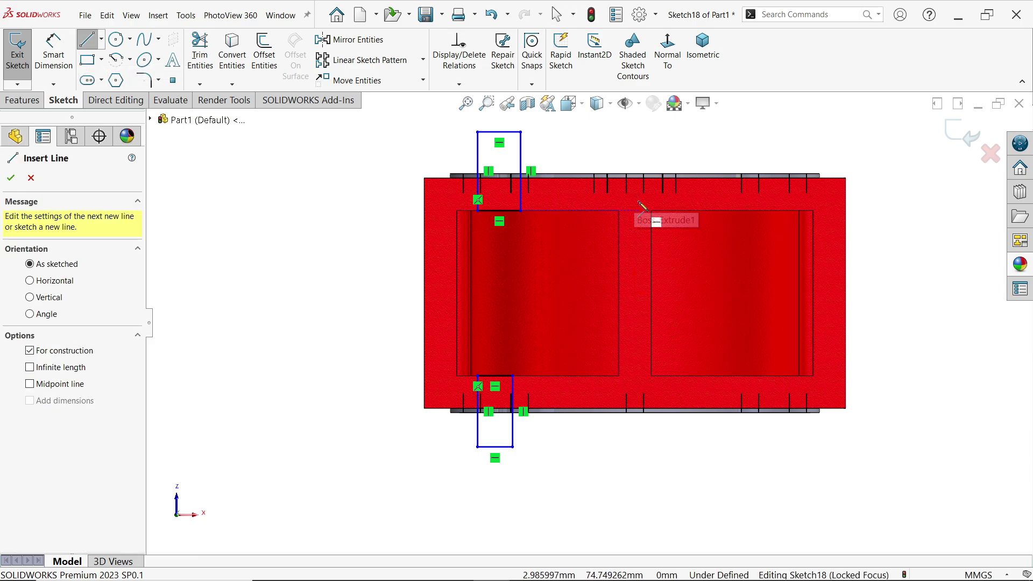
pyautogui.click(634, 179)
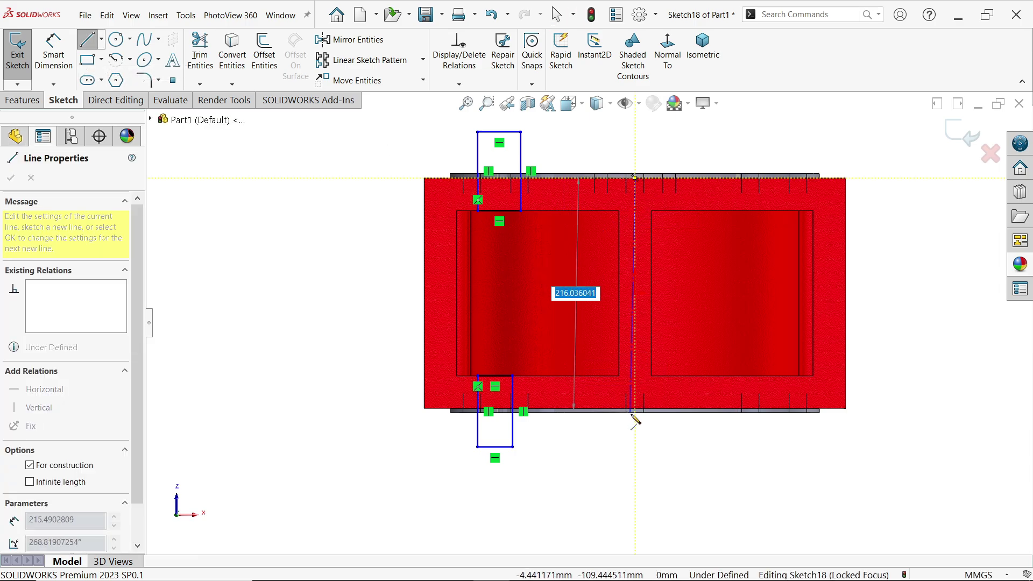
pyautogui.click(637, 436)
pyautogui.rightClick(667, 398)
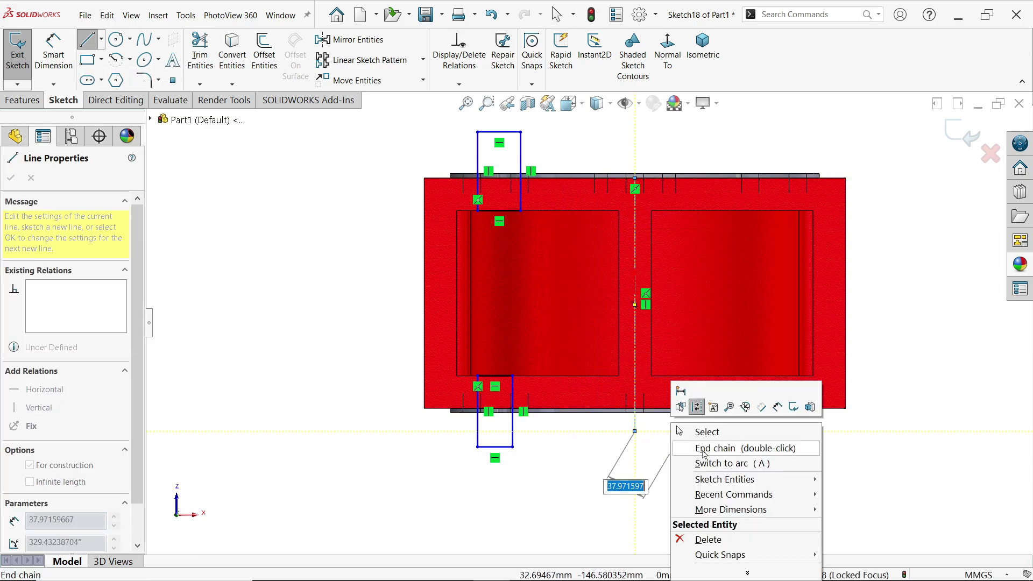
pyautogui.click(695, 431)
pyautogui.scroll(-1, 562, 180)
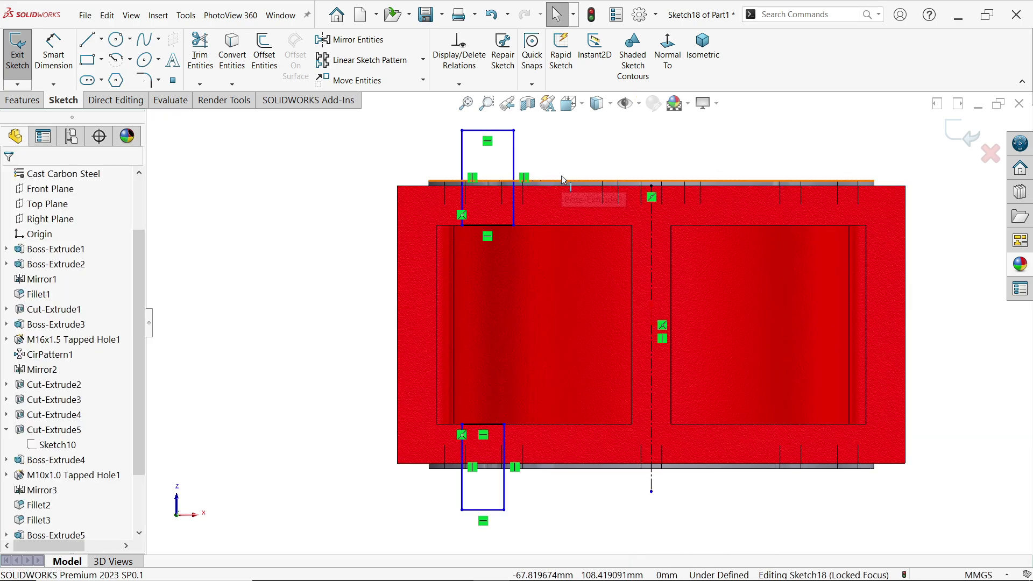
# Make the outer horizontal edges of both lug rectangles equal and their left sides collinear.
pyautogui.scroll(1, 521, 232)
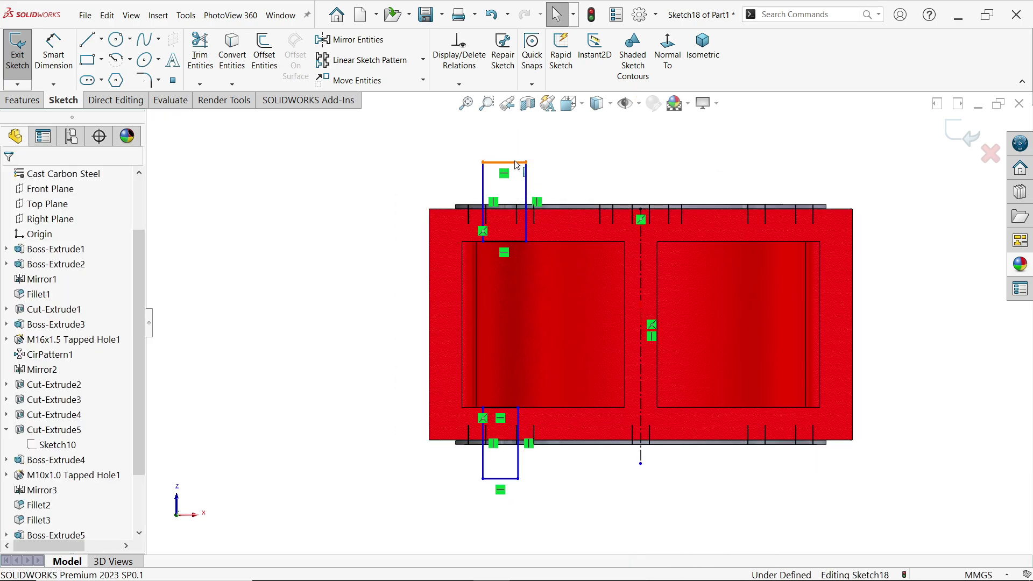
pyautogui.click(501, 478)
pyautogui.keyDown('ctrl'); pyautogui.click(504, 161); pyautogui.keyUp('ctrl')
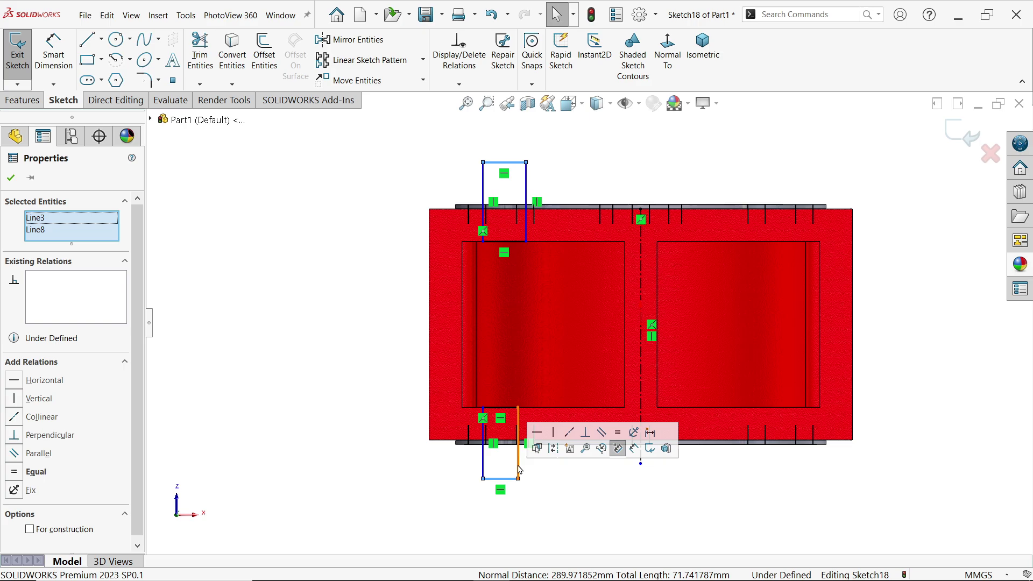
pyautogui.click(617, 431)
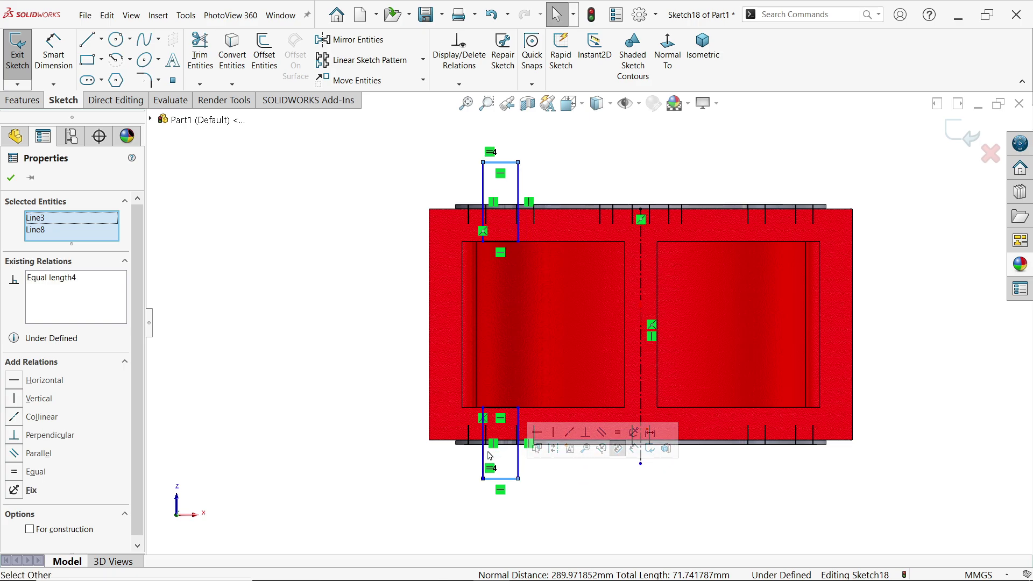
pyautogui.click(484, 193)
pyautogui.keyDown('ctrl'); pyautogui.click(484, 199); pyautogui.keyUp('ctrl')
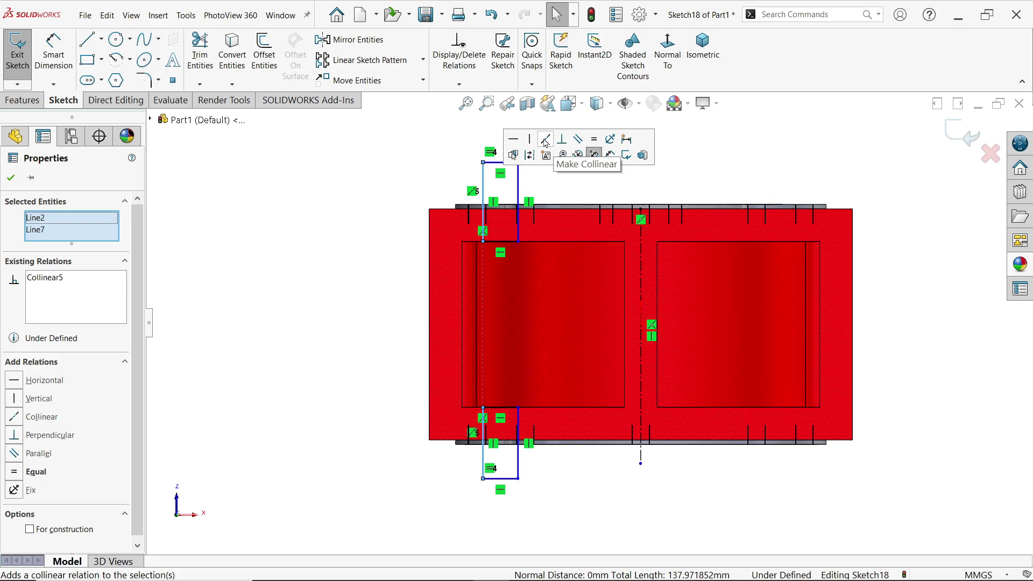
pyautogui.click(245, 199)
# Dimension the overall distance between the outer edges of the upper and lower lug rectangles as 292 mm.
pyautogui.click(58, 57)
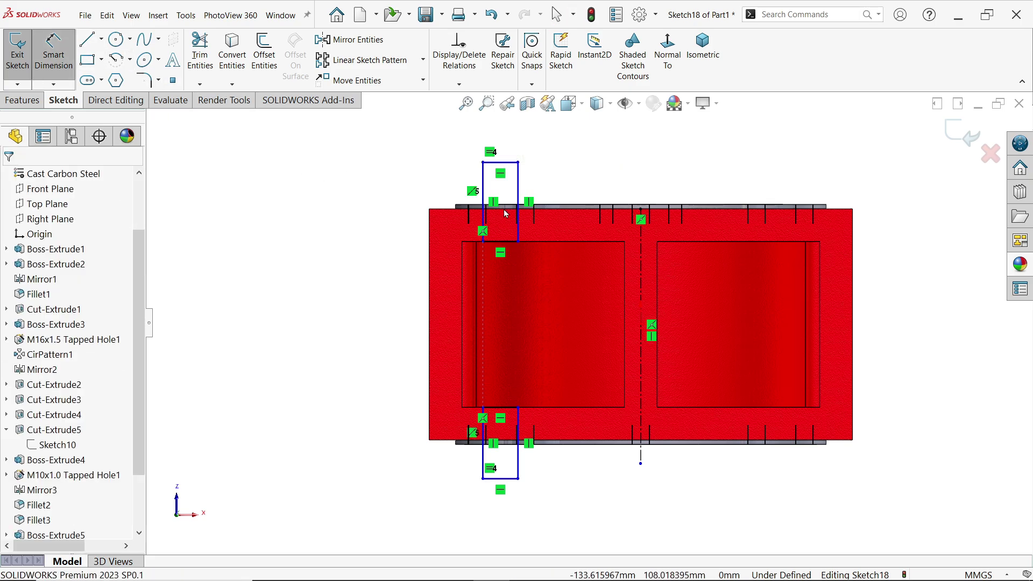
pyautogui.click(505, 162)
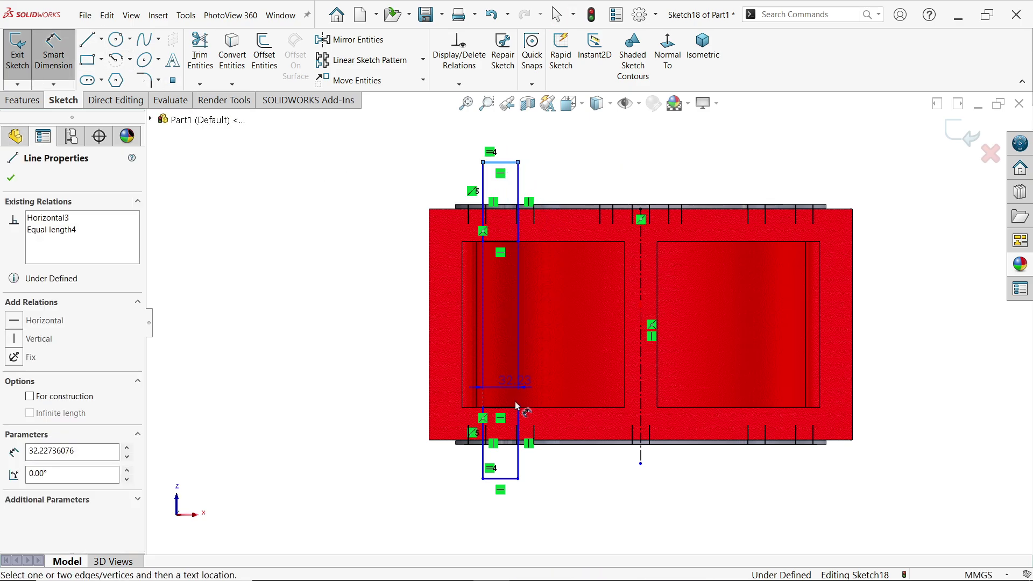
pyautogui.click(511, 479)
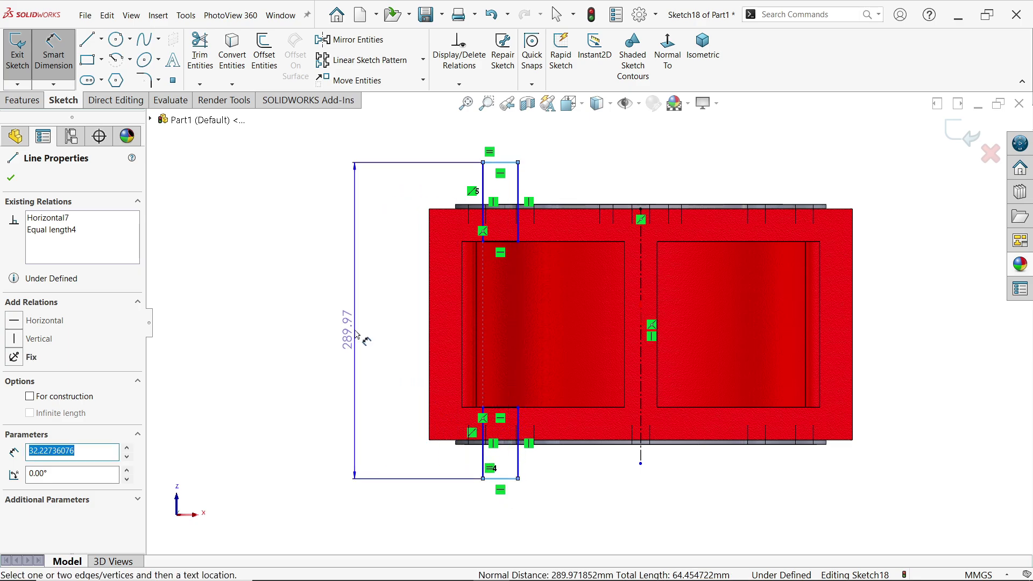
pyautogui.click(357, 333)
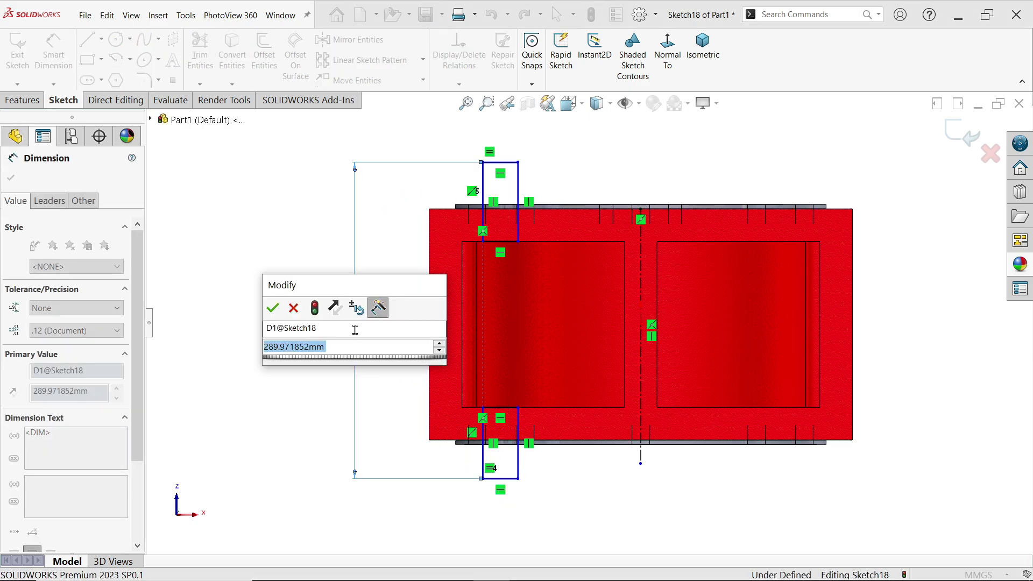
pyautogui.write('292')
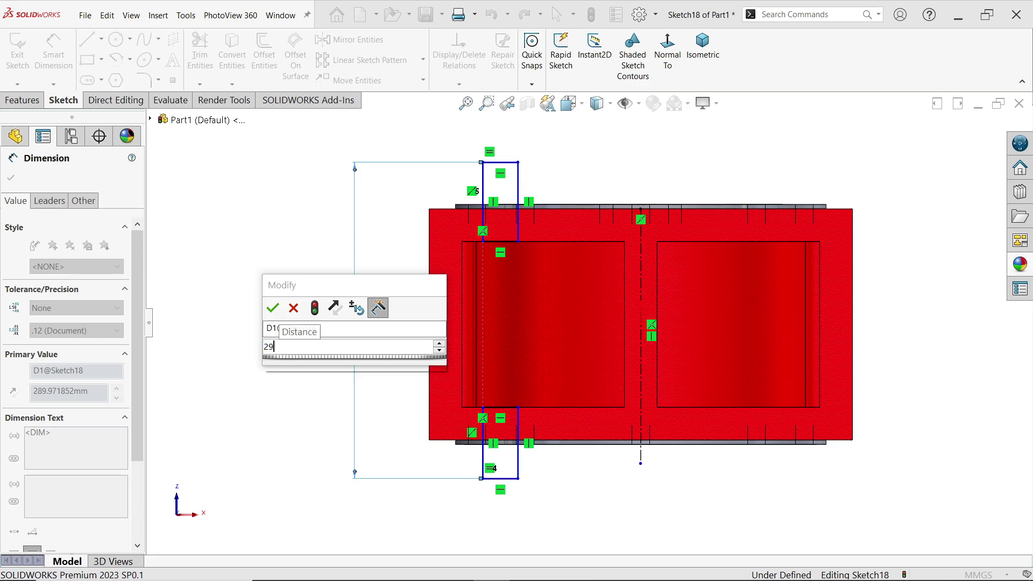
pyautogui.click(273, 308)
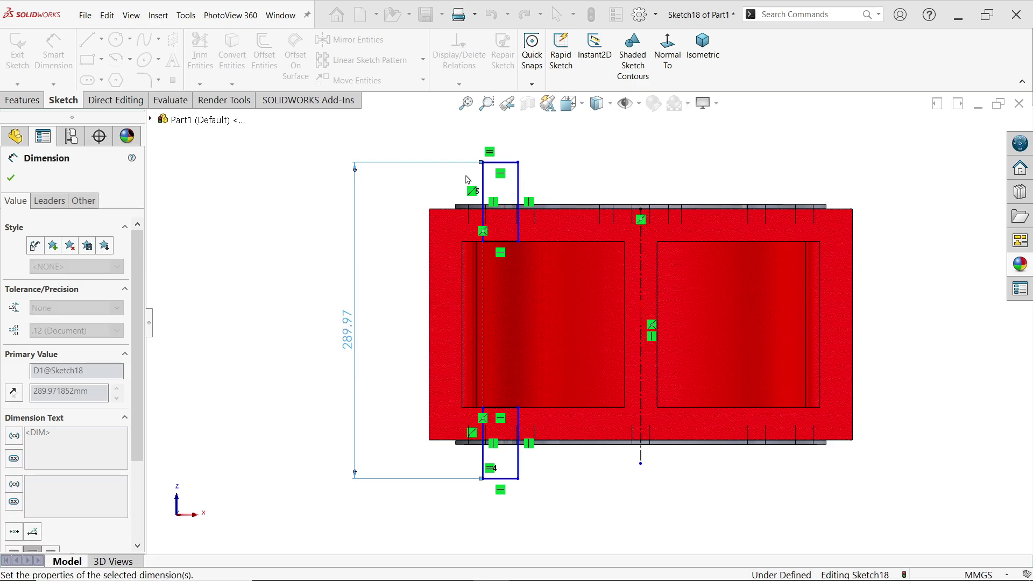
# Dimension the upper lug rectangle's width as 45 mm.
pyautogui.click(505, 166)
pyautogui.click(495, 125)
pyautogui.write('45')
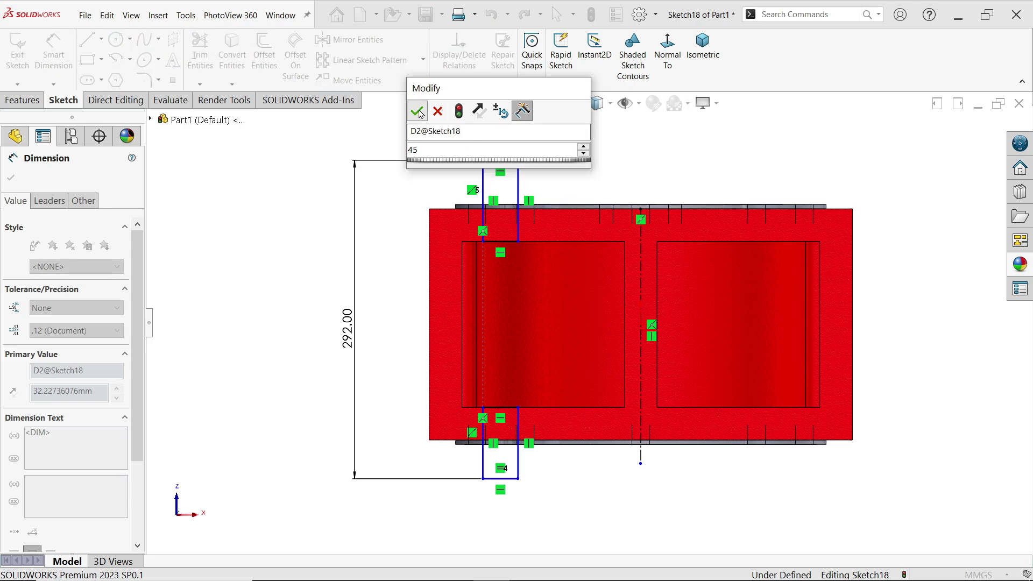
pyautogui.press('Return')
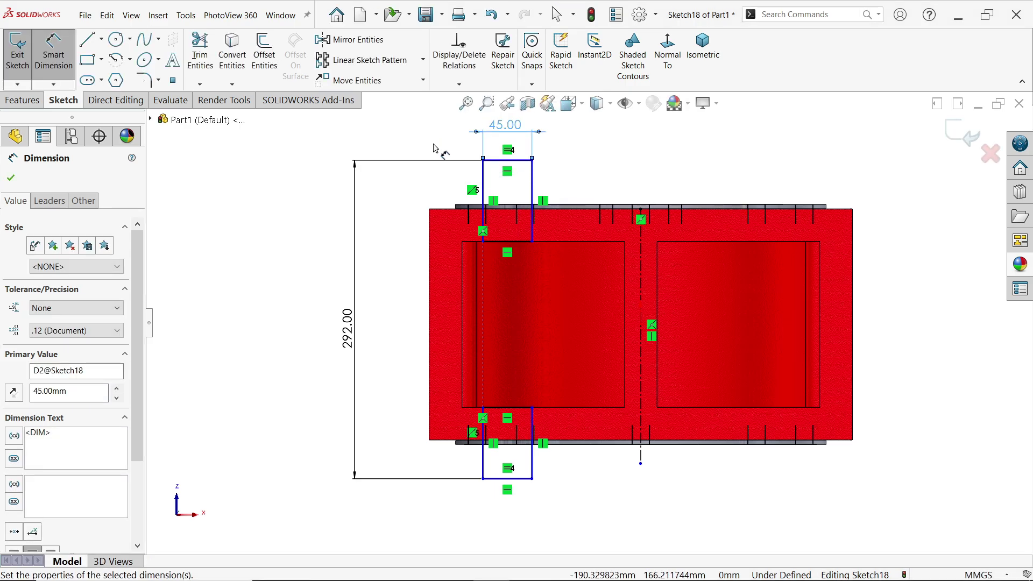
pyautogui.click(11, 179)
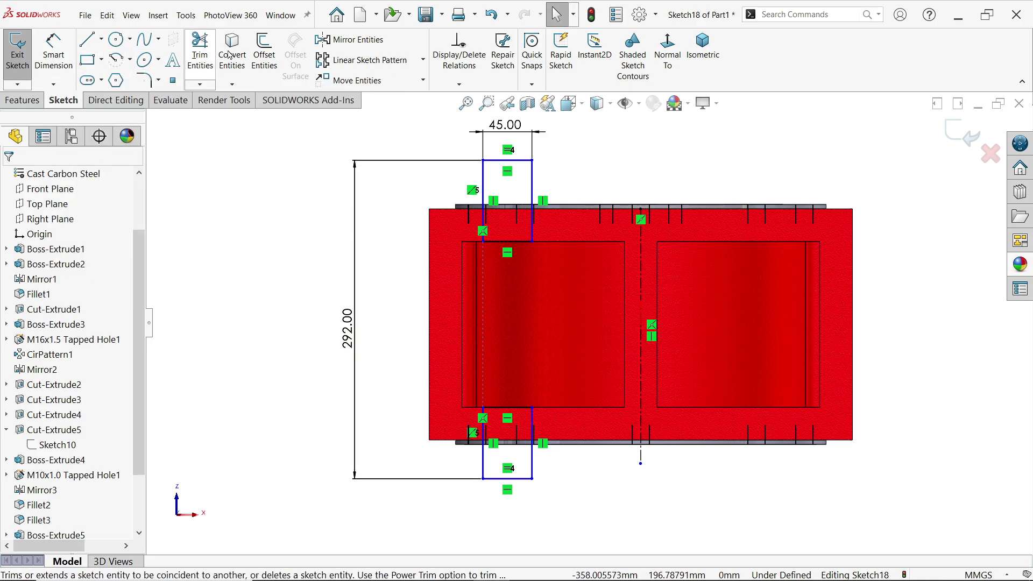
# Mirror both lug rectangles about the vertical centerline onto the right side of the body.
pyautogui.click(358, 40)
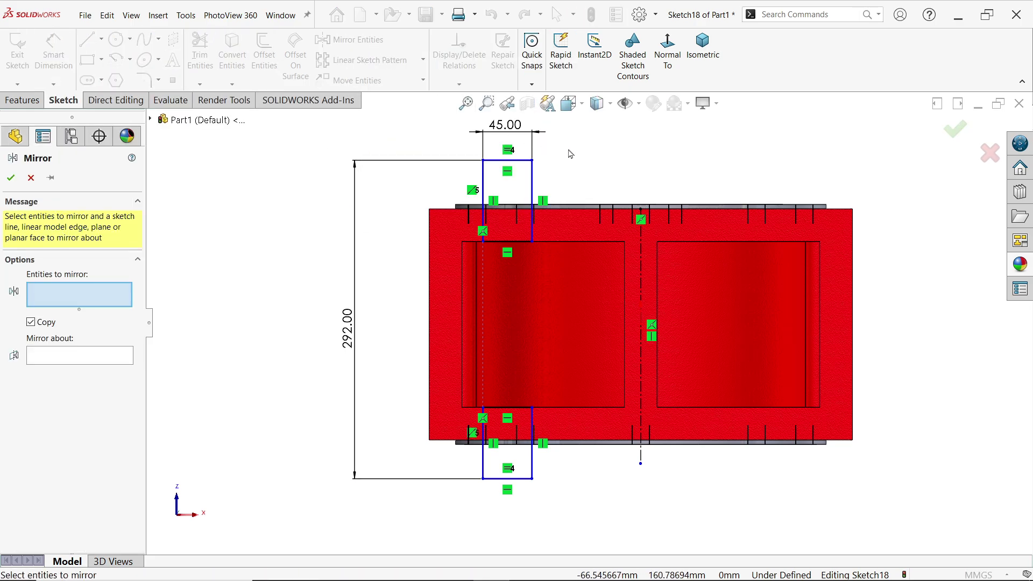
pyautogui.moveTo(540, 247); pyautogui.dragTo(470, 154)
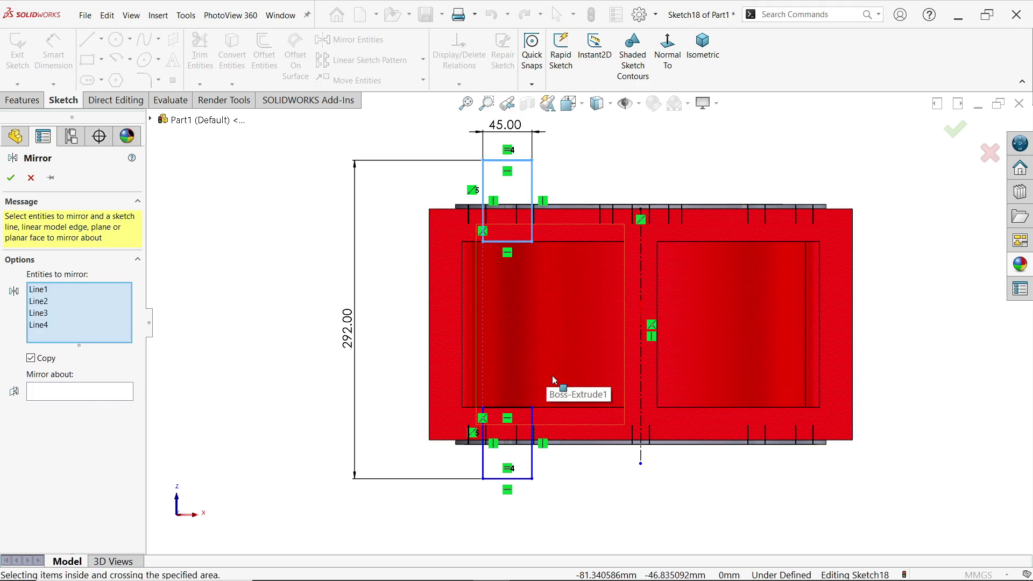
pyautogui.moveTo(551, 390); pyautogui.dragTo(451, 512)
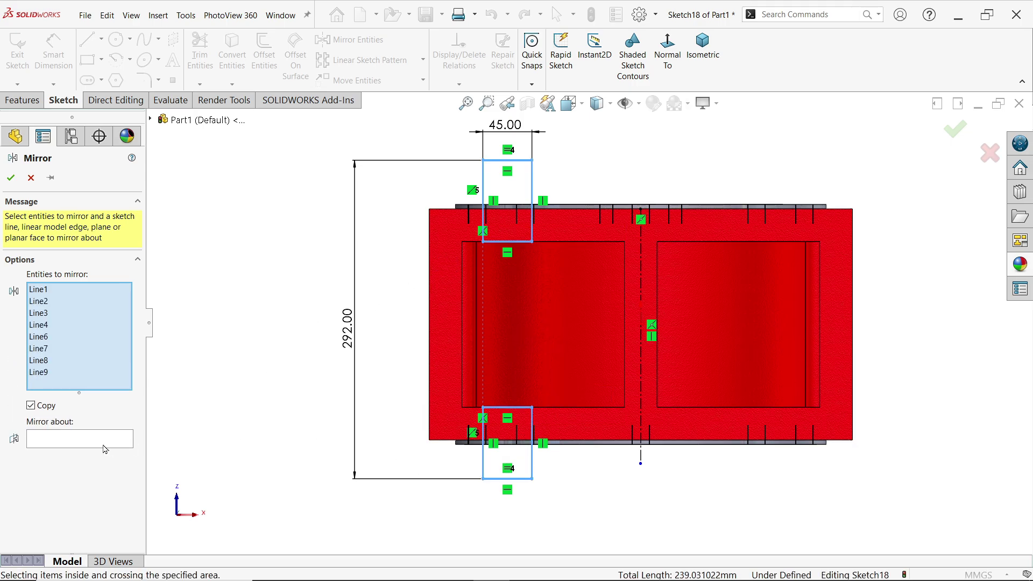
pyautogui.click(58, 437)
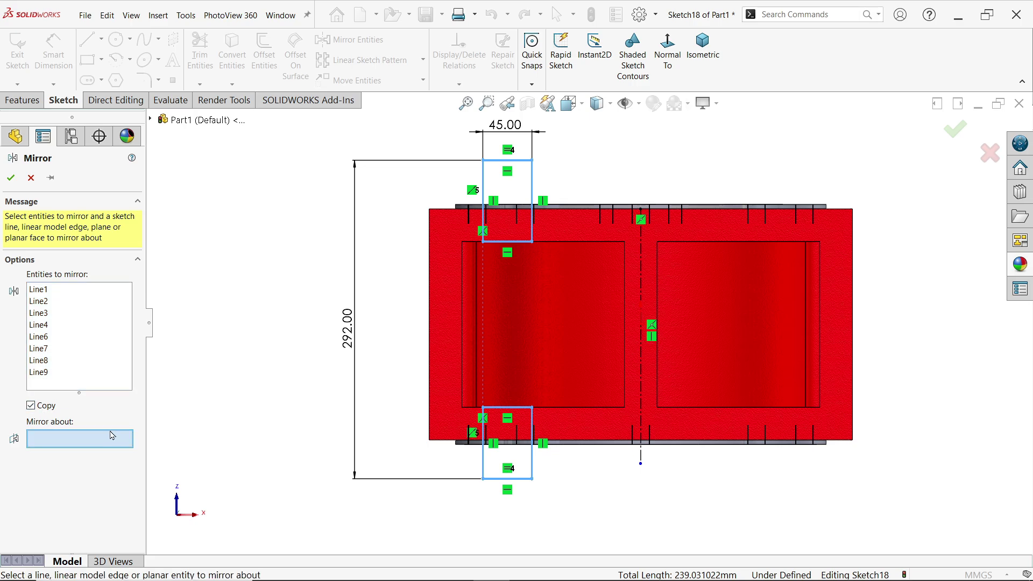
pyautogui.click(642, 294)
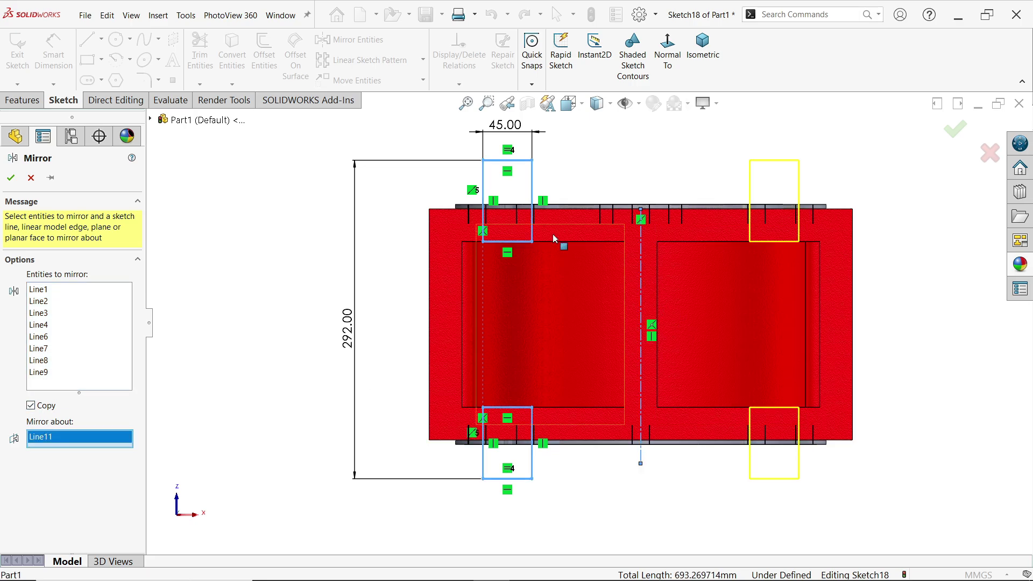
pyautogui.click(11, 178)
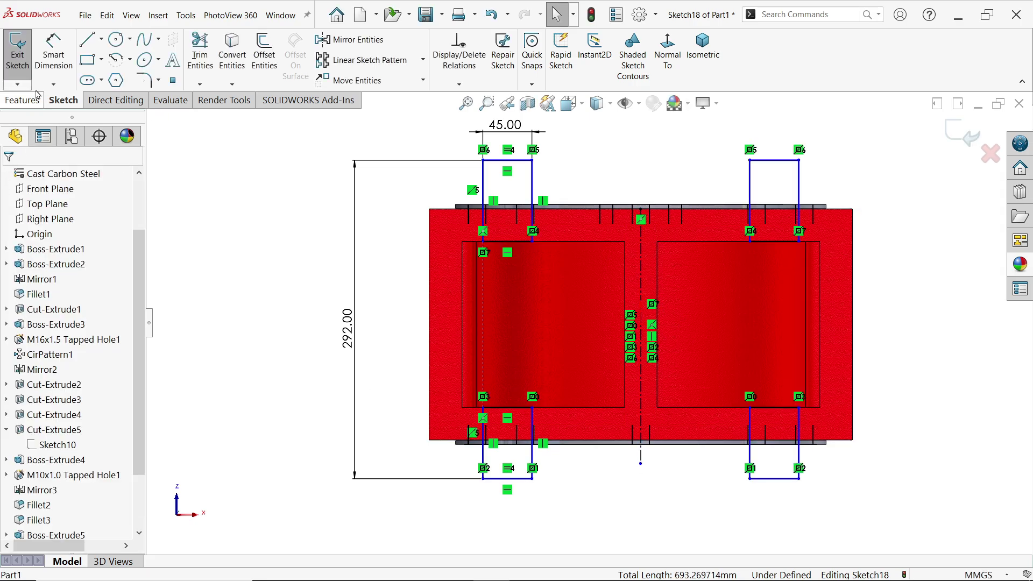
# Dimension the overall distance between the outer vertical edges of the left and right lug rectangles as 325 mm.
pyautogui.click(52, 63)
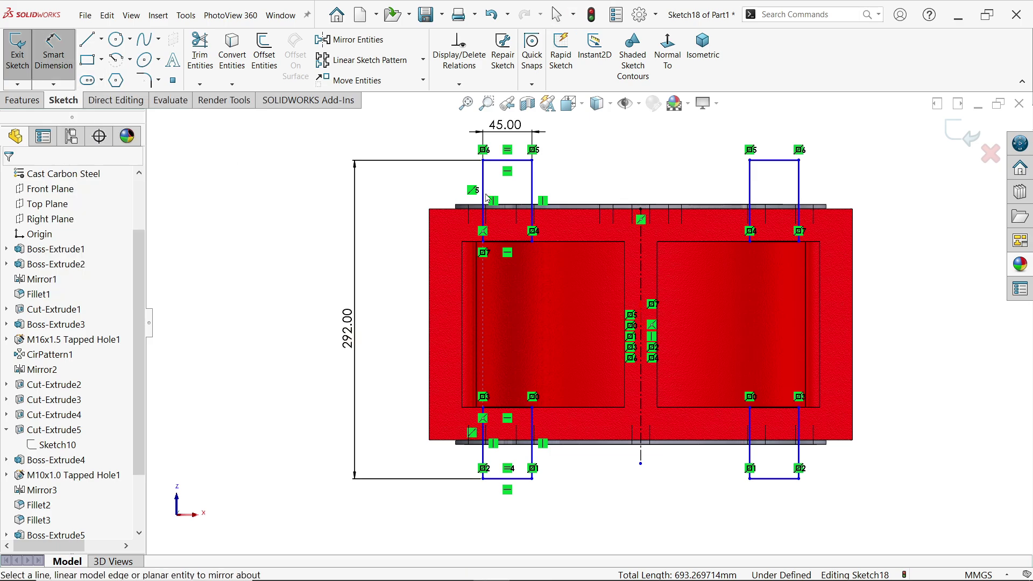
pyautogui.click(800, 188)
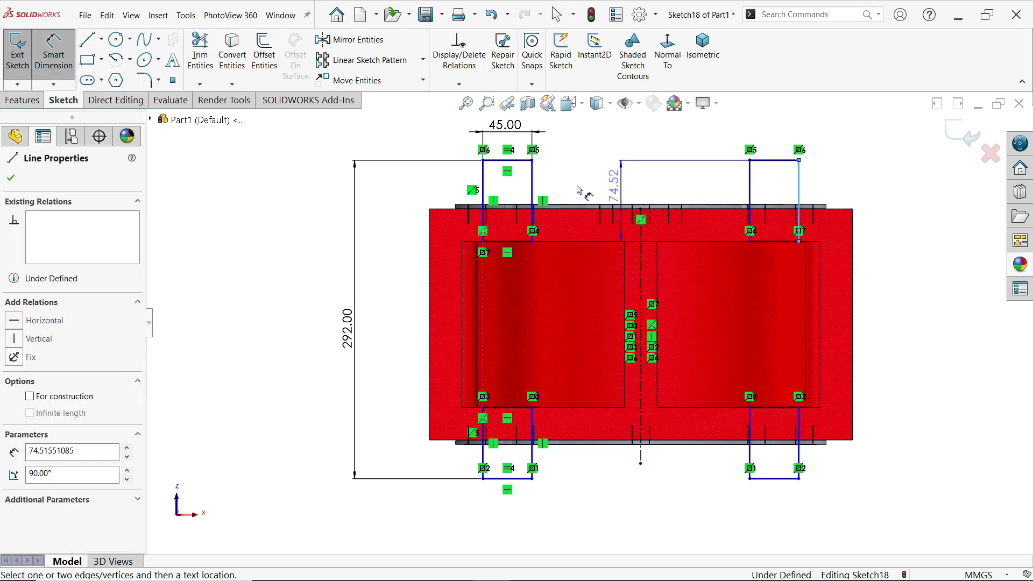
pyautogui.click(483, 191)
pyautogui.scroll(2, 619, 146)
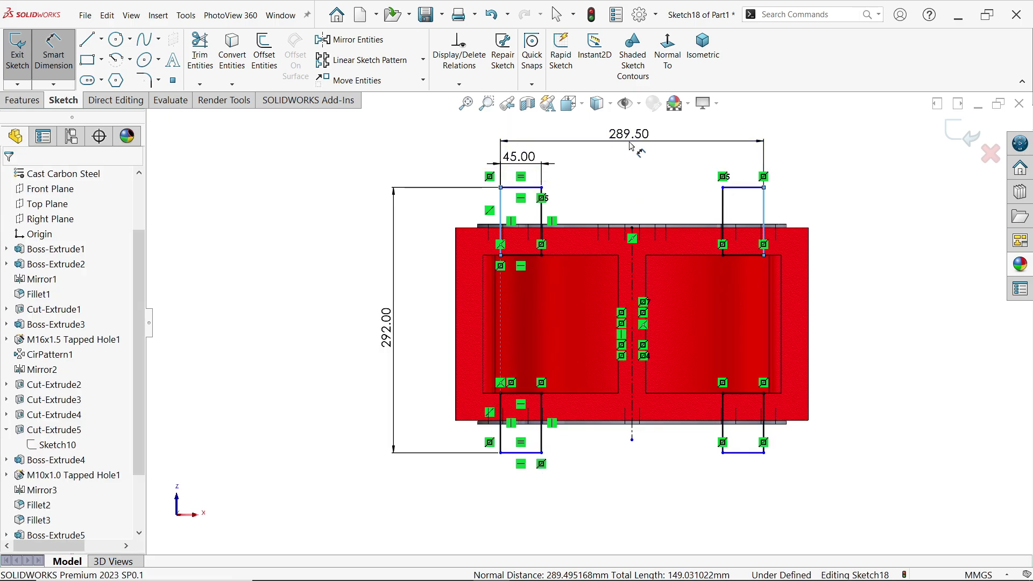
pyautogui.click(631, 146)
pyautogui.write('325')
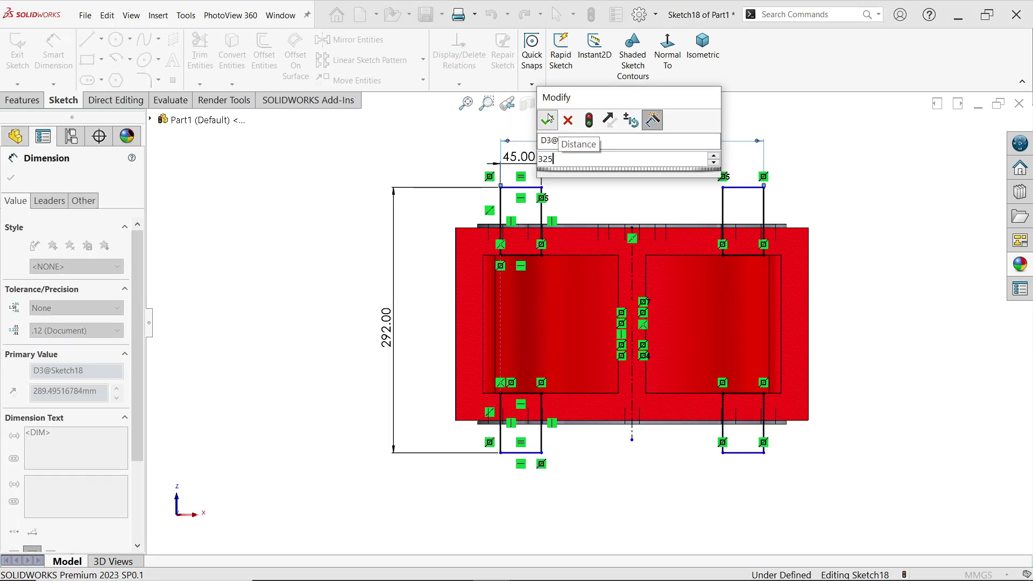
pyautogui.click(549, 120)
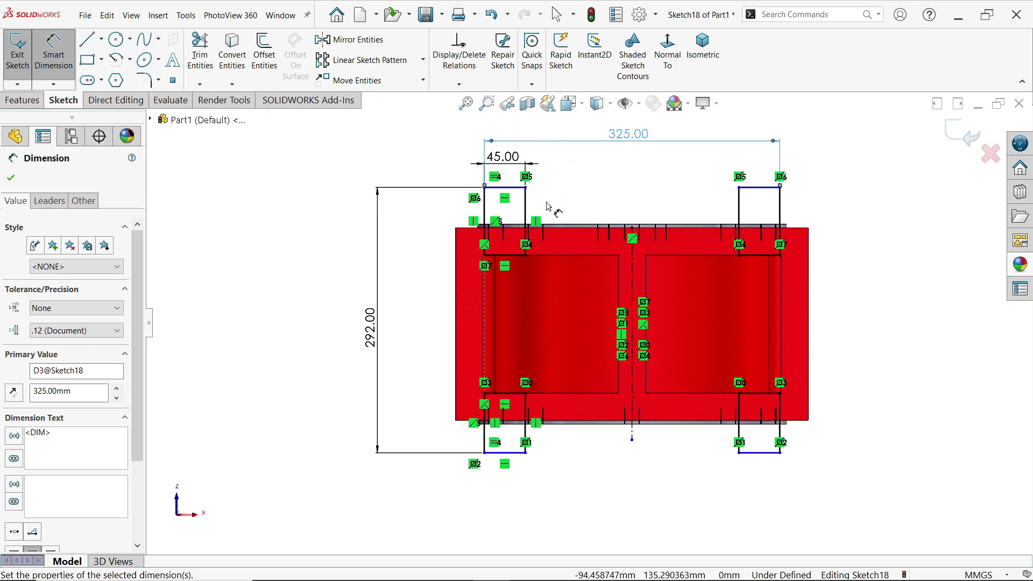
pyautogui.scroll(1, 525, 395)
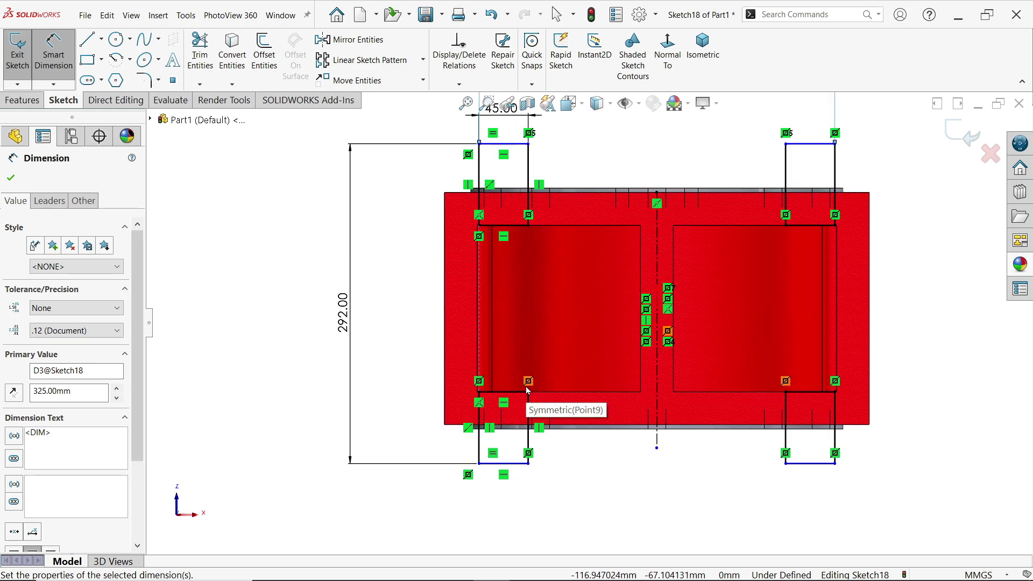
pyautogui.scroll(1, 527, 388)
pyautogui.scroll(-1, 527, 386)
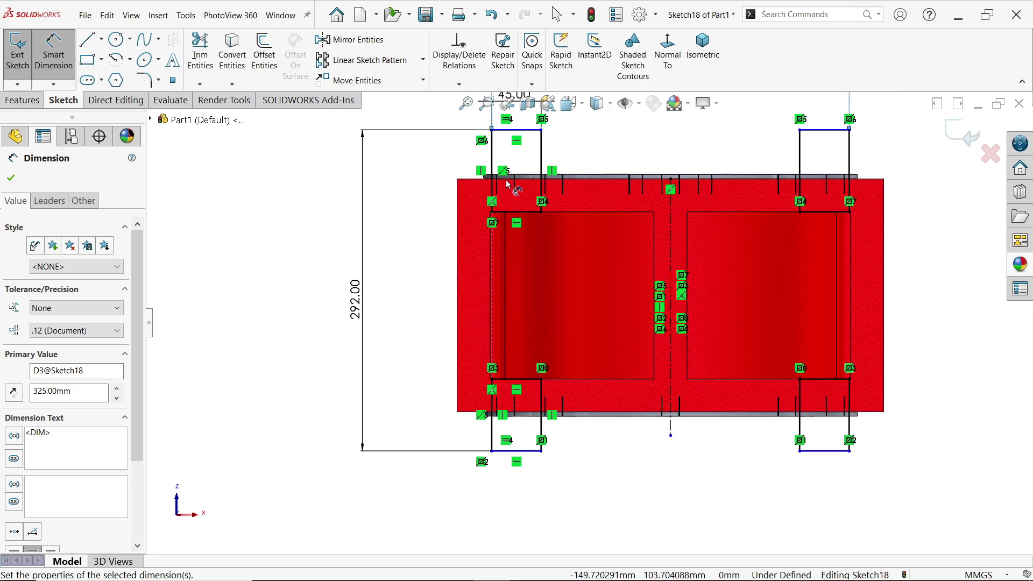
pyautogui.scroll(1, 529, 145)
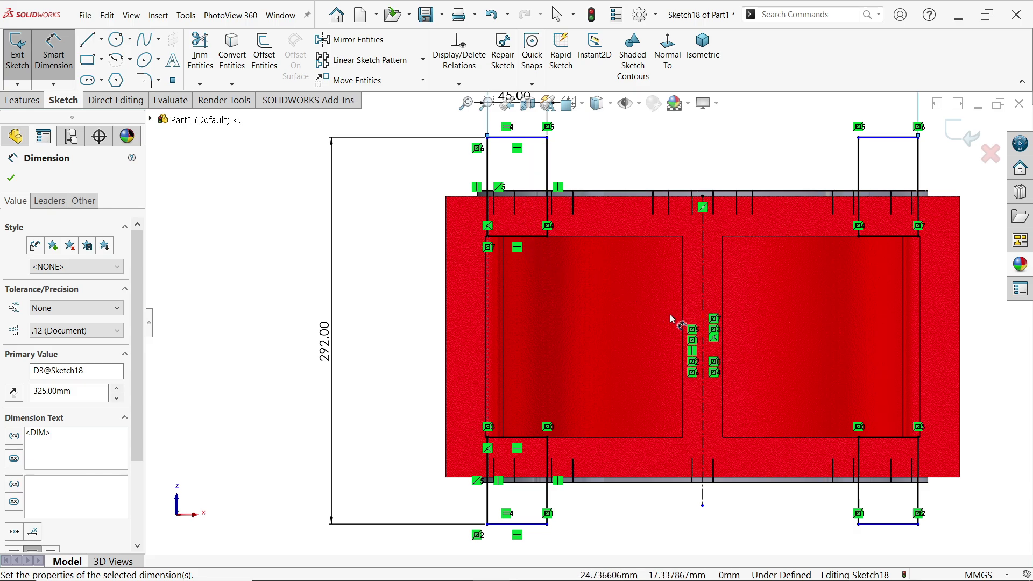
pyautogui.click(11, 179)
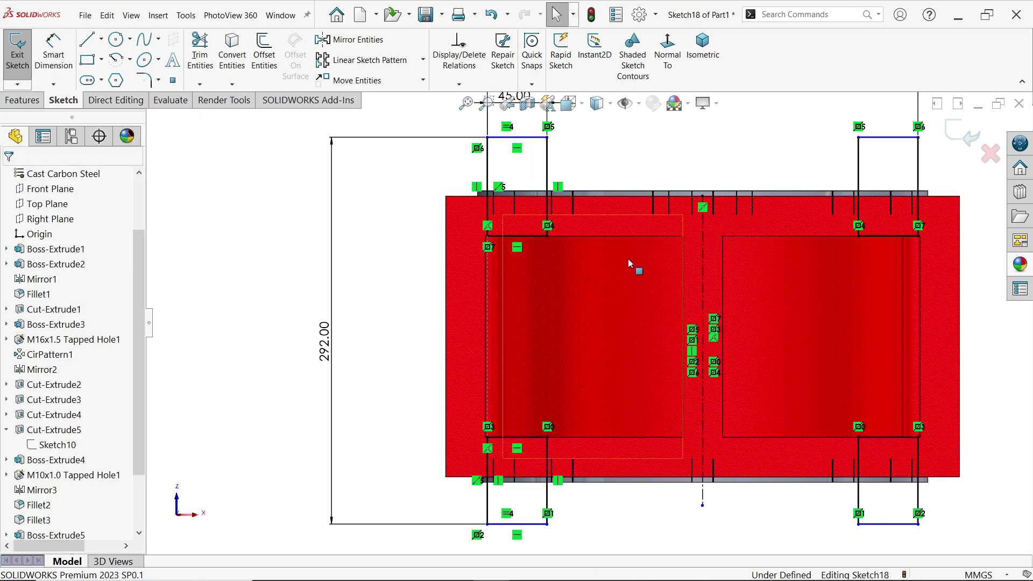
# Draw a short horizontal construction centerline outward from the midpoint of the body's left edge.
pyautogui.click(101, 39)
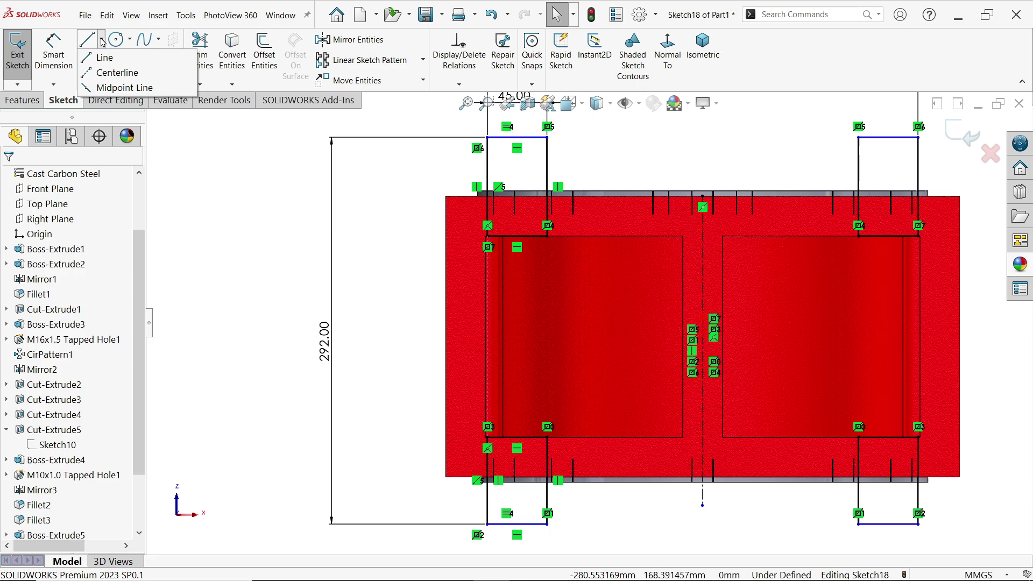
pyautogui.click(114, 72)
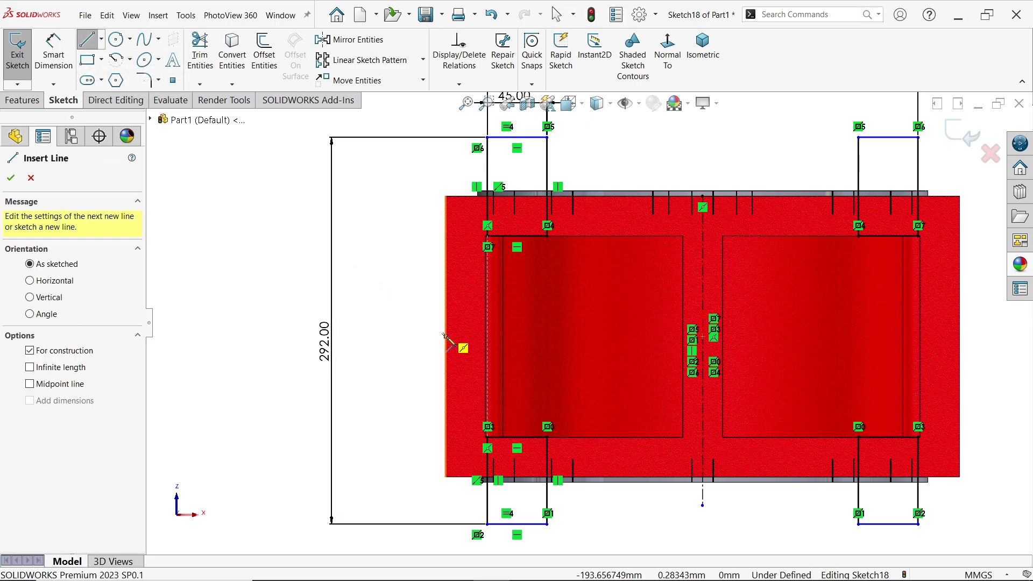
pyautogui.click(445, 336)
pyautogui.click(424, 336)
pyautogui.rightClick(407, 296)
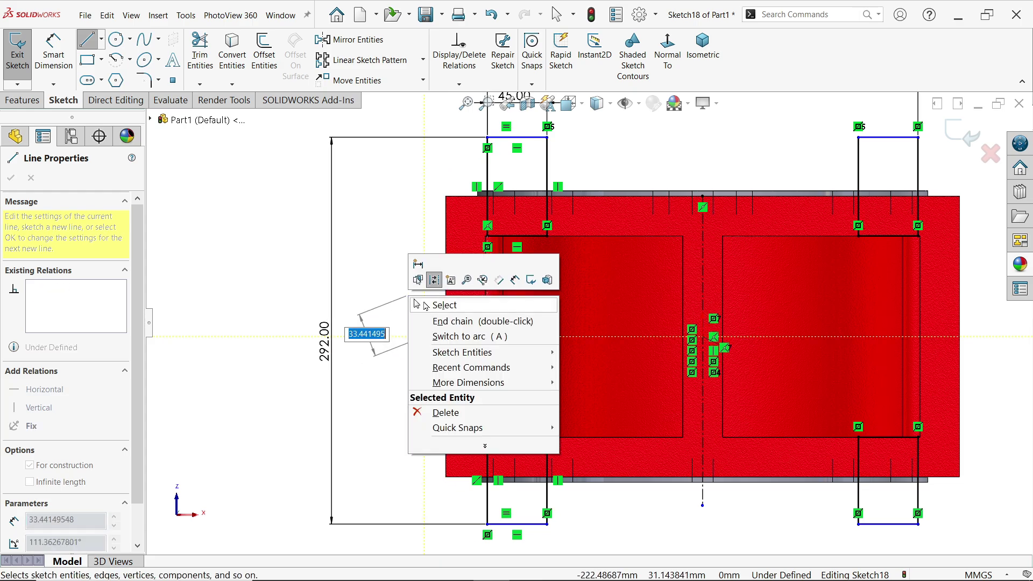
pyautogui.click(423, 305)
# Make the outer horizontal edges of the two left lug rectangles symmetric about the short horizontal centerline.
pyautogui.click(521, 139)
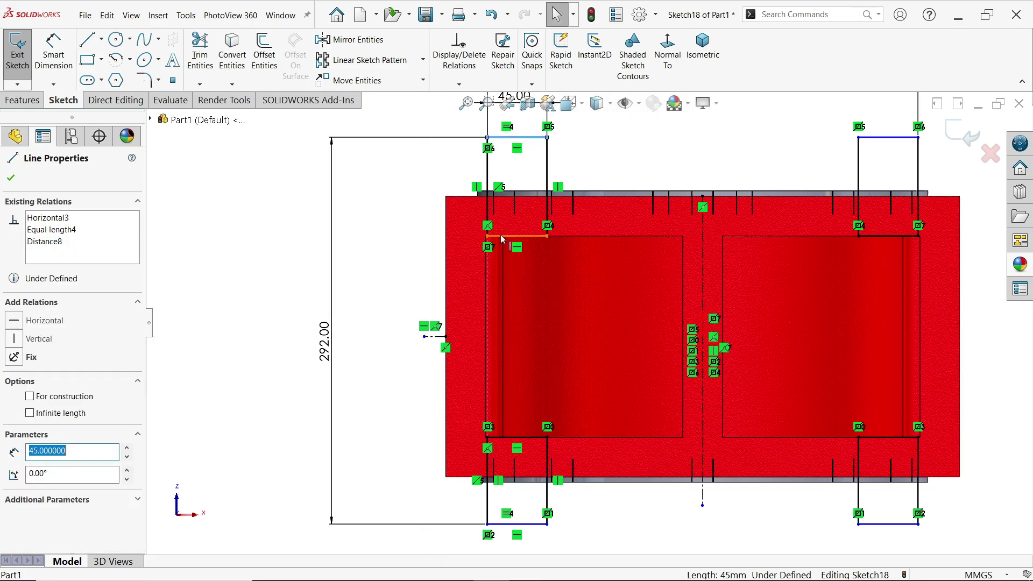
pyautogui.keyDown('ctrl'); pyautogui.click(531, 523); pyautogui.keyUp('ctrl')
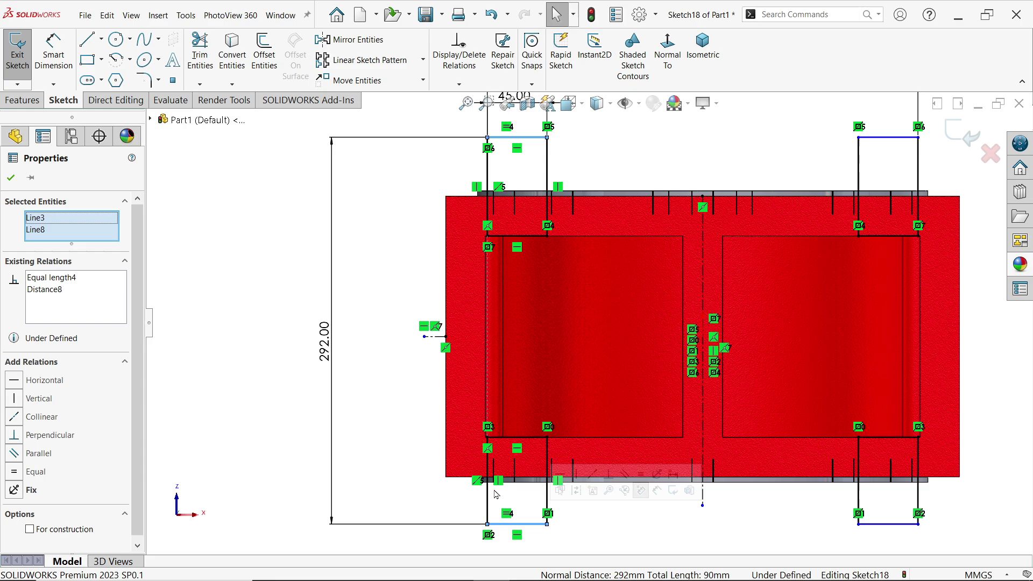
pyautogui.keyDown('ctrl'); pyautogui.click(437, 338); pyautogui.keyUp('ctrl')
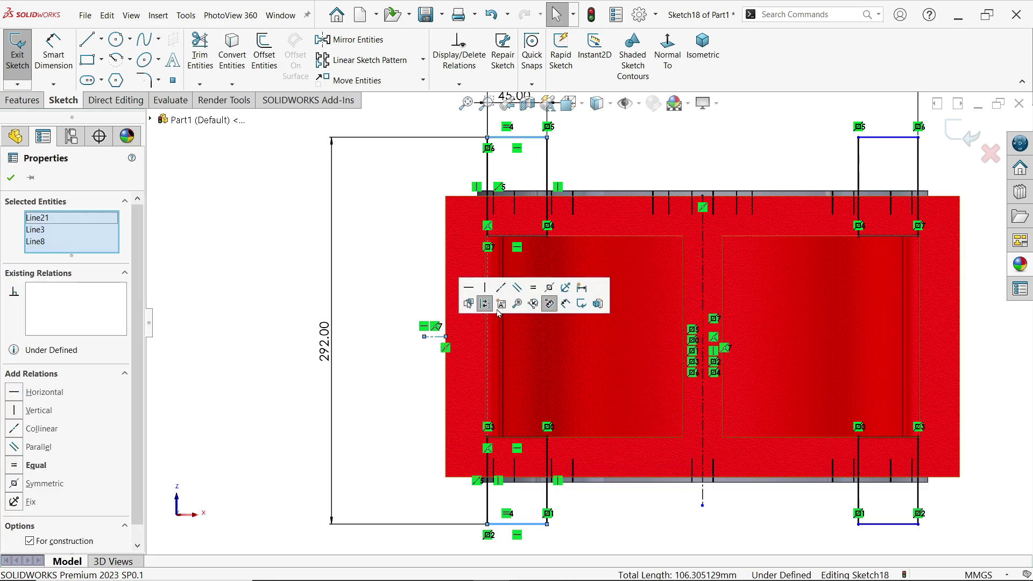
pyautogui.click(550, 290)
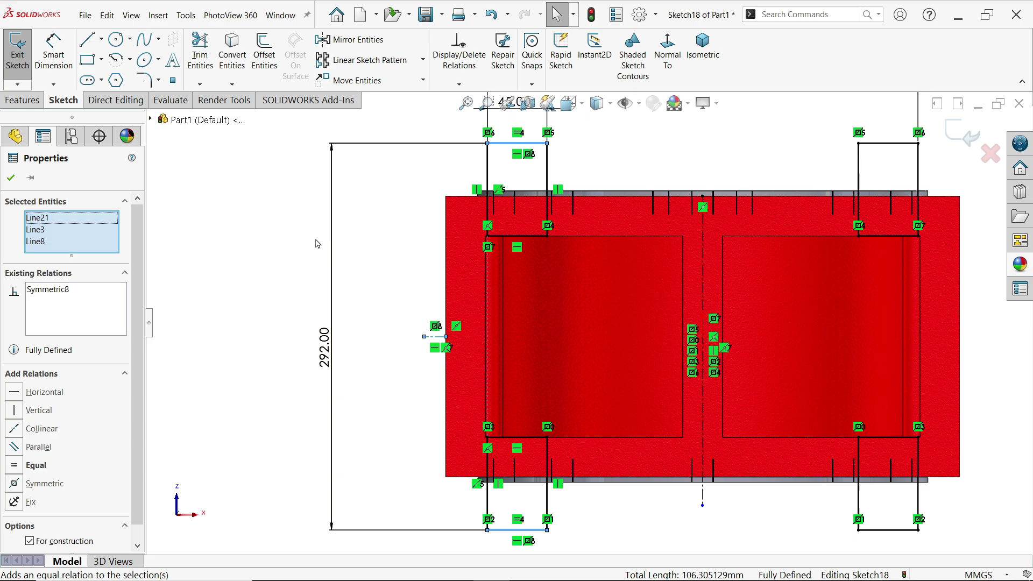
pyautogui.press('Escape')
# Extrude the four lug rectangles as a 30 mm blind boss in the reversed direction, along the body's side walls.
pyautogui.scroll(1, 615, 232)
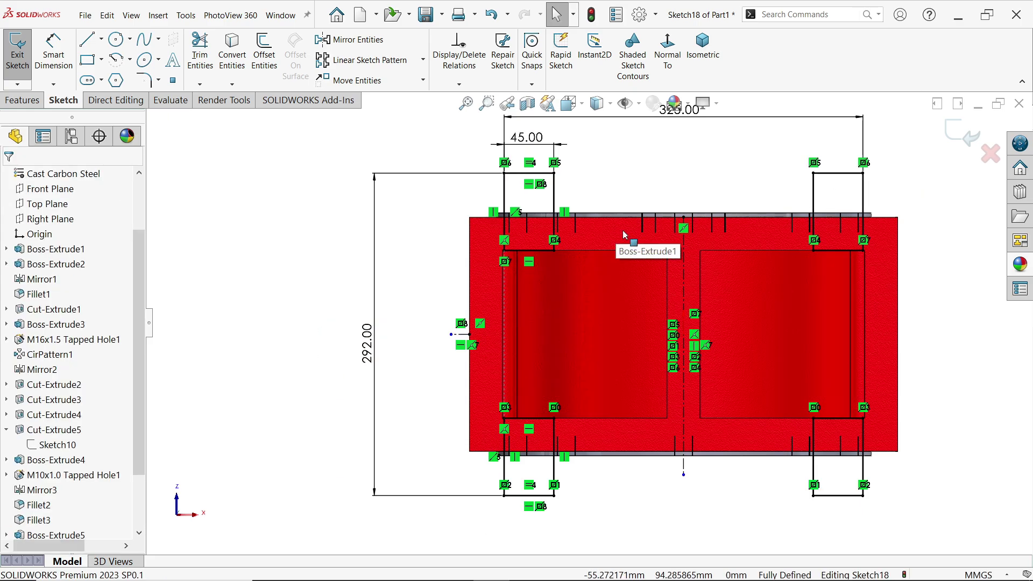
pyautogui.click(23, 100)
pyautogui.click(24, 54)
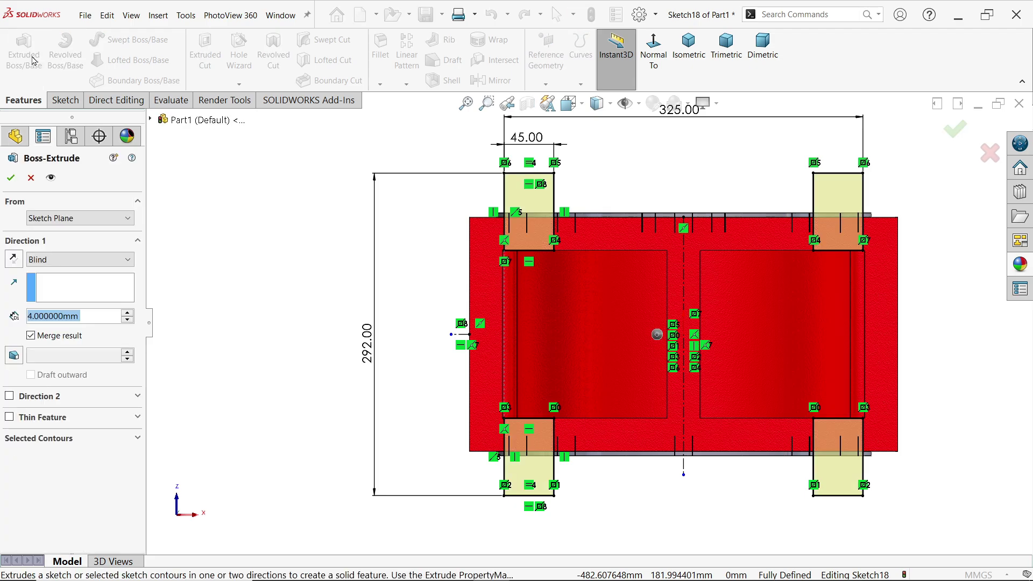
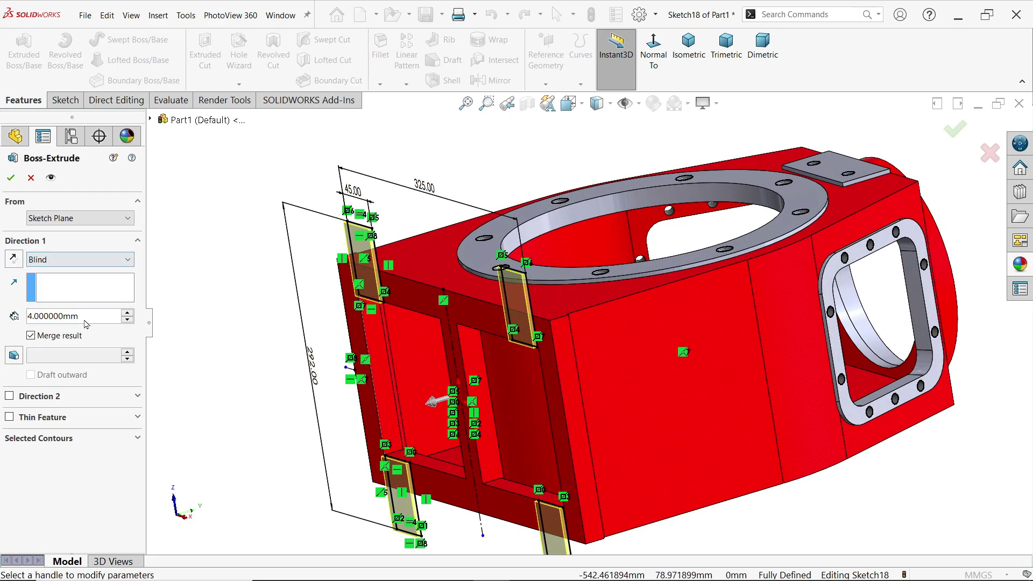
pyautogui.write('30')
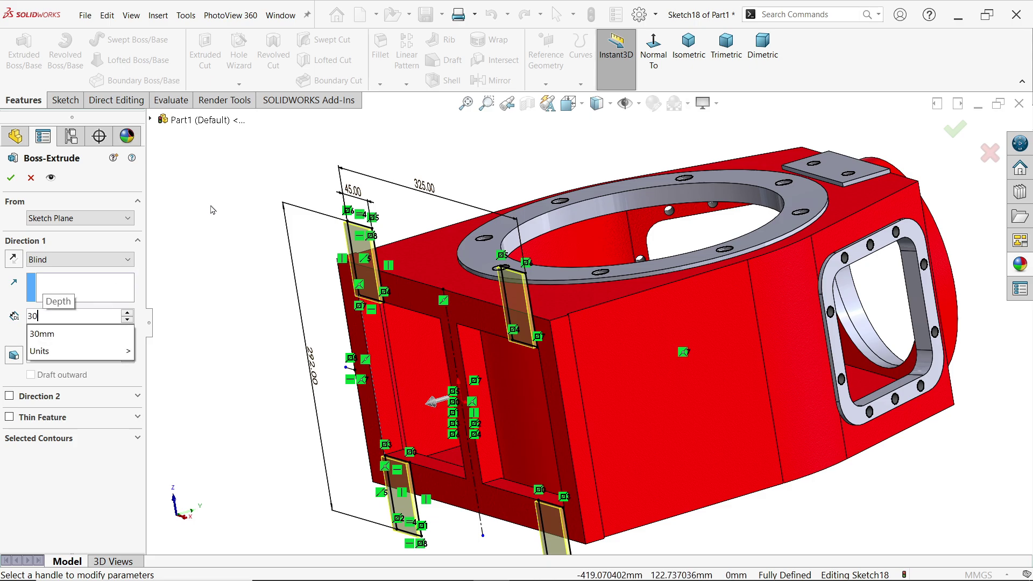
pyautogui.press('Return')
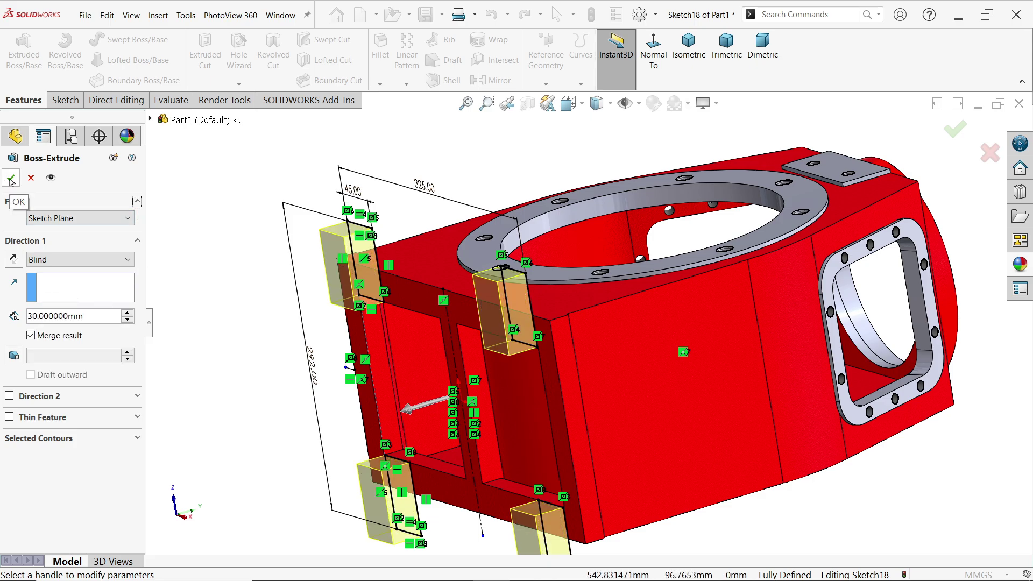
pyautogui.click(19, 263)
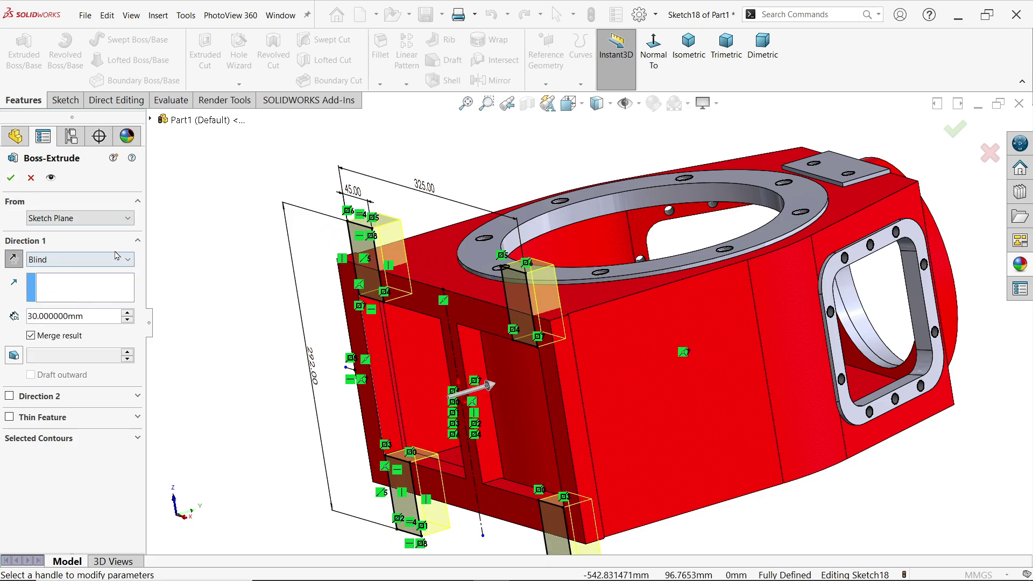
pyautogui.click(11, 173)
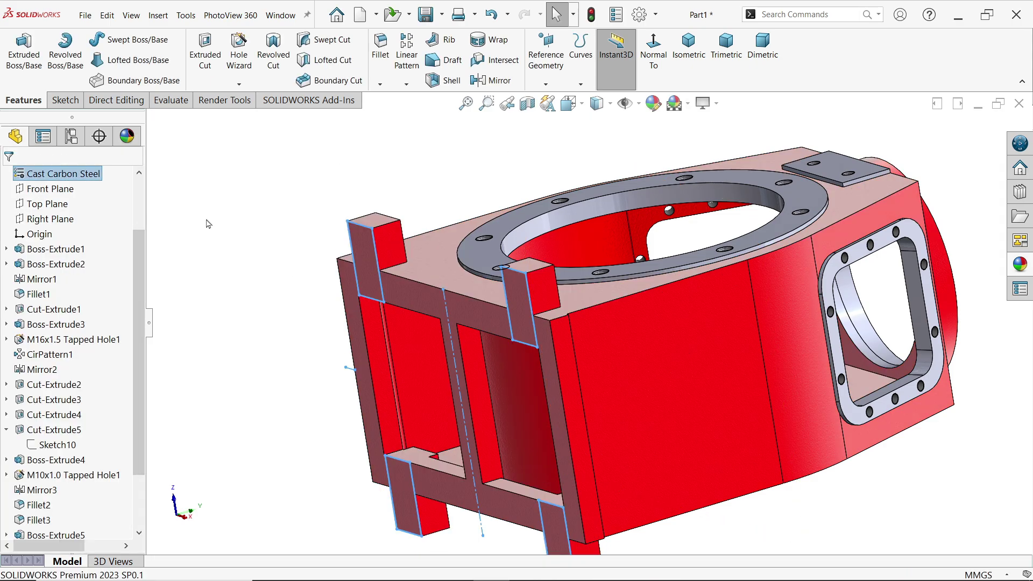
# Start a 10 mm radius fillet and select the four vertical edges of the lug at the body's front-right corner.
pyautogui.moveTo(208, 223)
pyautogui.mouseDown(button='middle')
pyautogui.moveTo(305, 184)
pyautogui.moveTo(305, 318)
pyautogui.mouseUp(button='middle')
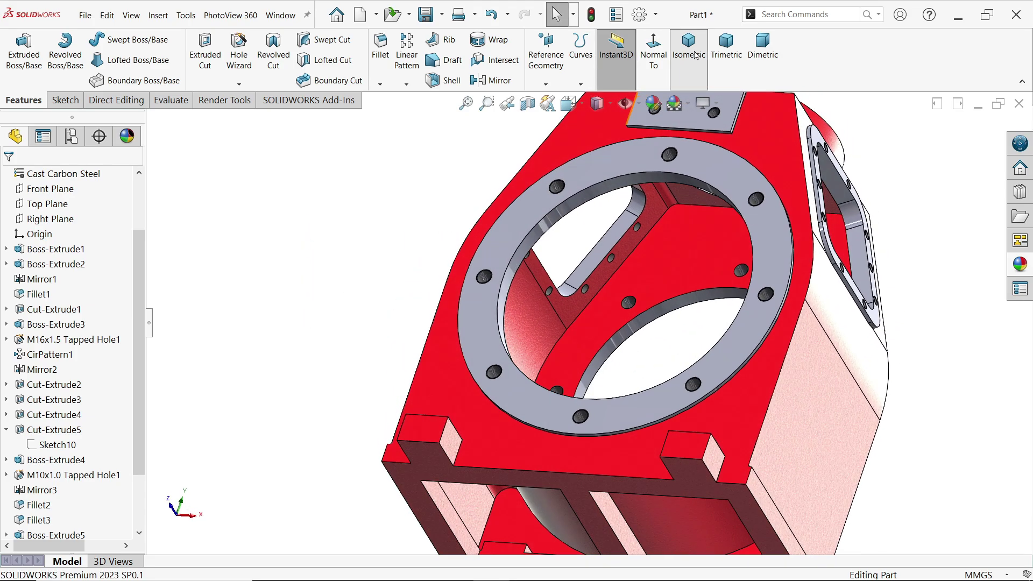
pyautogui.click(689, 48)
pyautogui.scroll(-3, 597, 478)
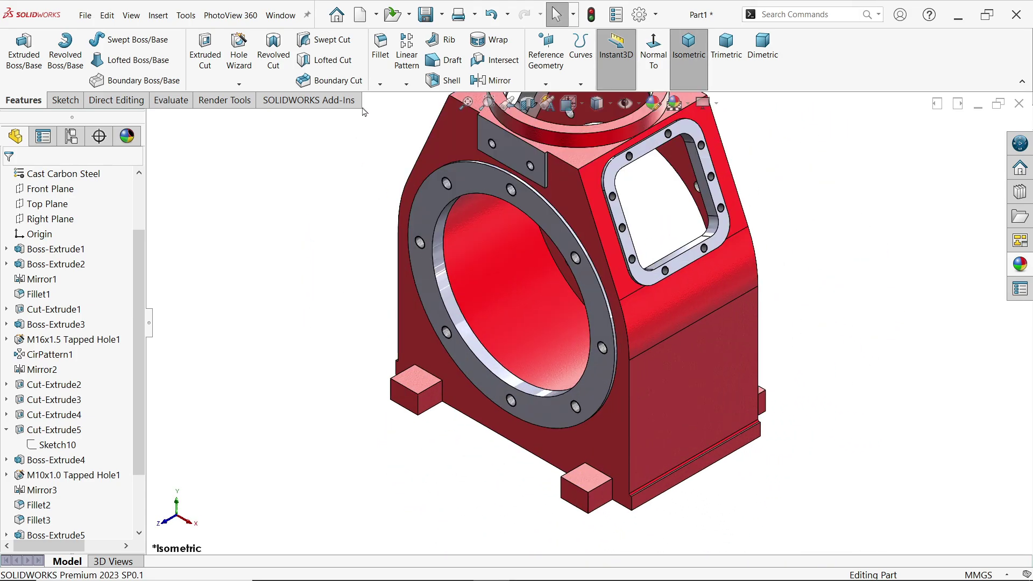
pyautogui.click(381, 65)
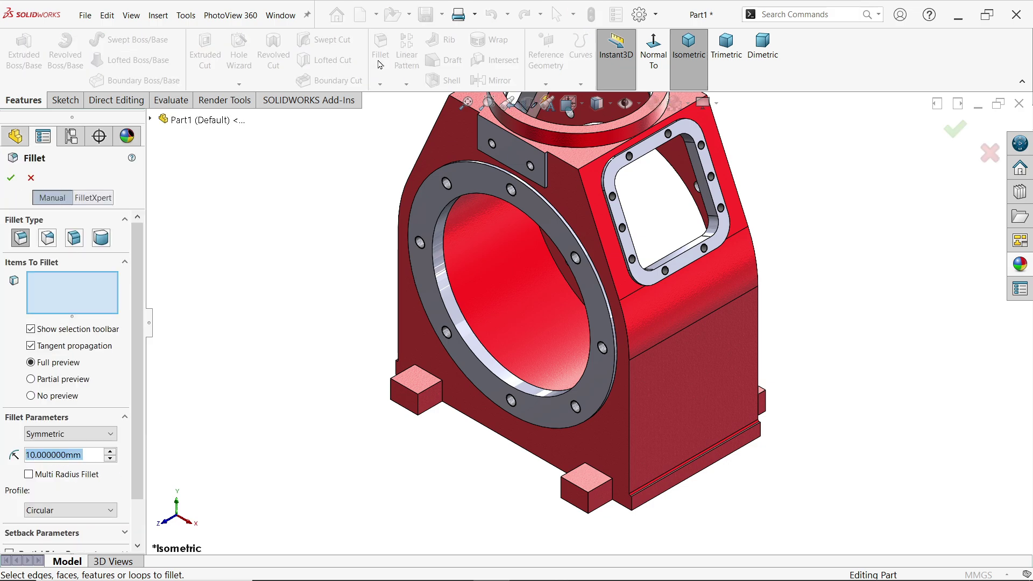
pyautogui.write('10')
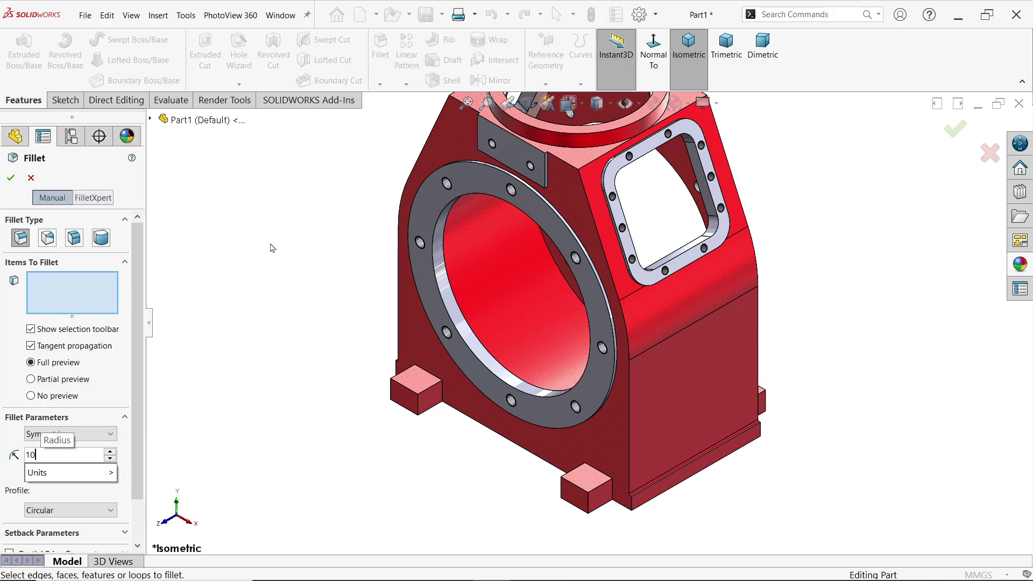
pyautogui.press('Return')
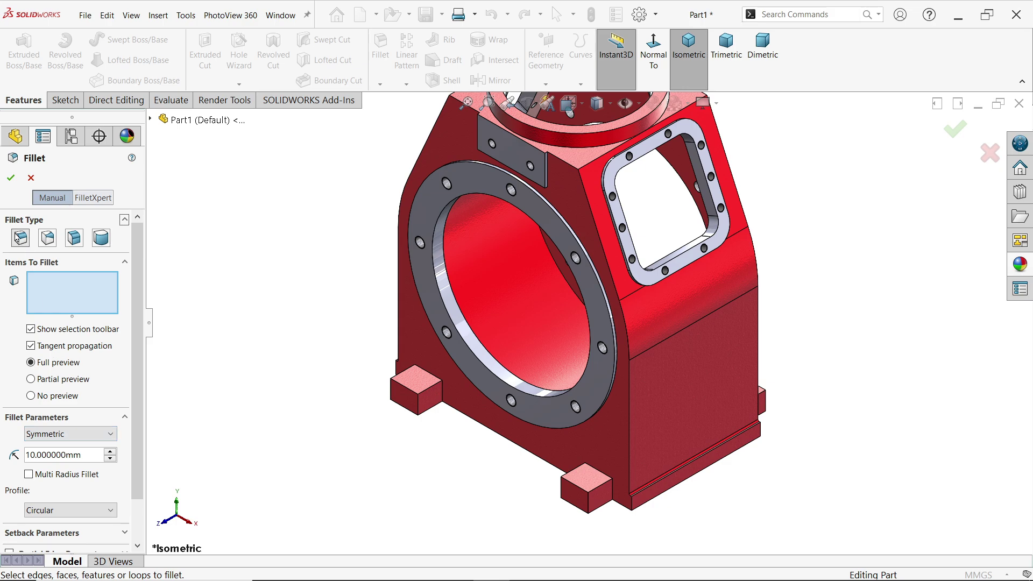
pyautogui.scroll(-5, 544, 512)
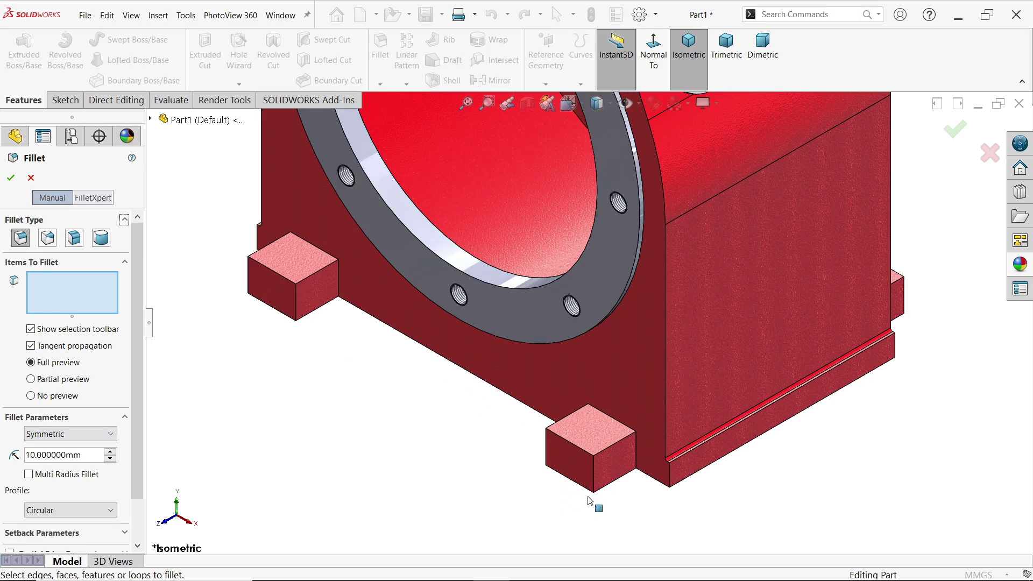
pyautogui.click(599, 448)
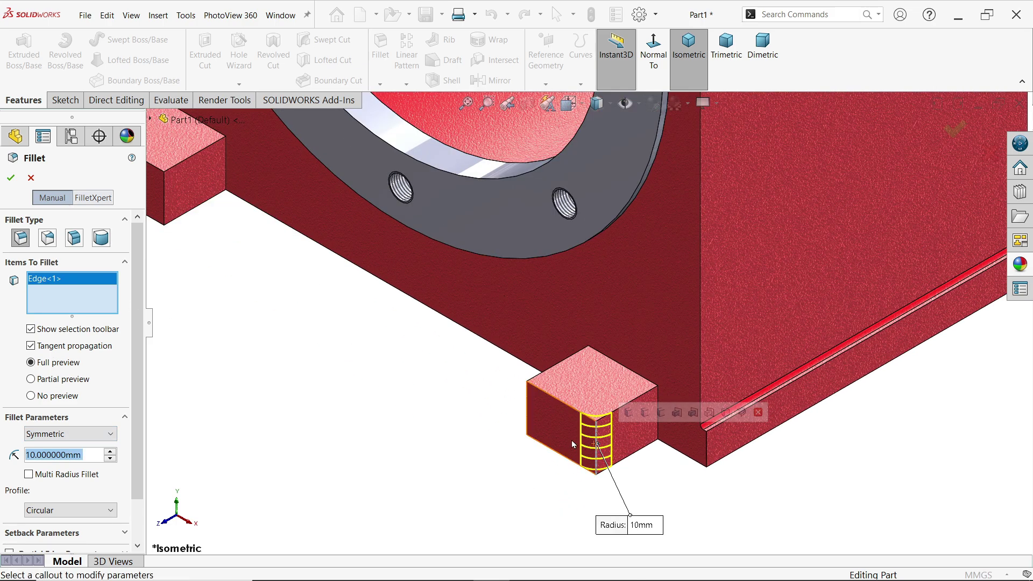
pyautogui.click(527, 423)
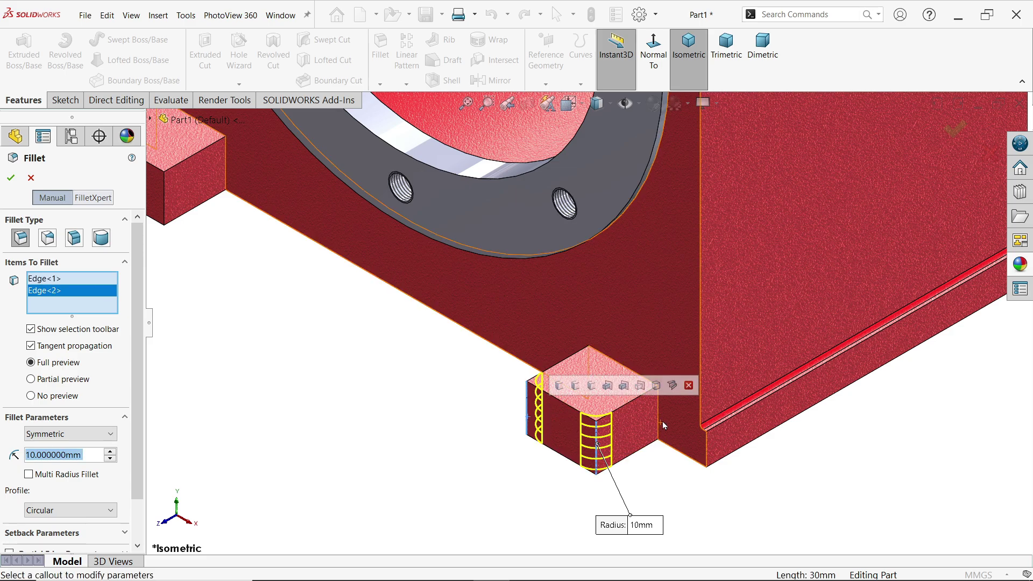
pyautogui.click(657, 401)
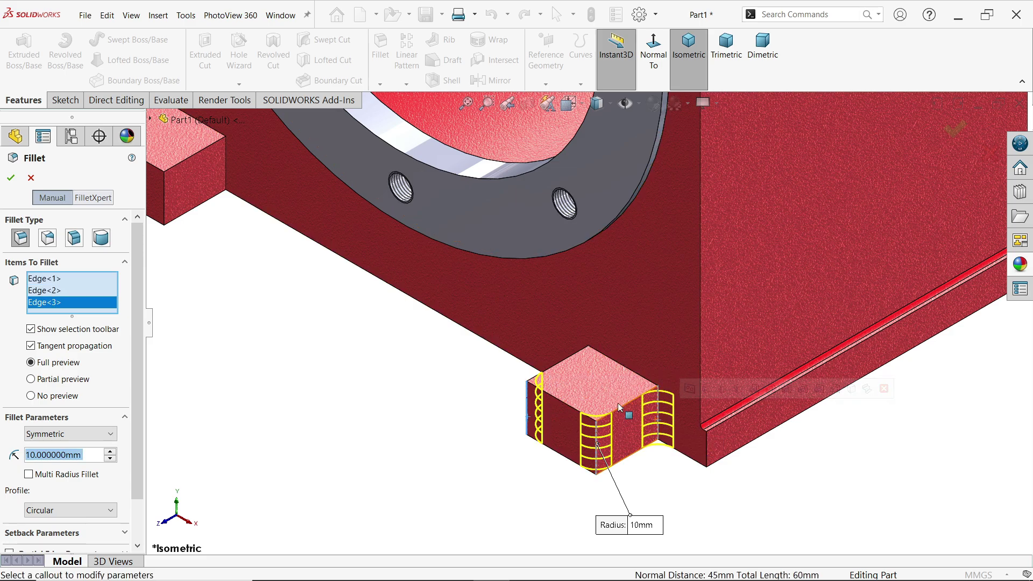
pyautogui.click(587, 372)
# Add the four vertical edges of the other lug on the front wall to the 10 mm fillet.
pyautogui.scroll(3, 366, 285)
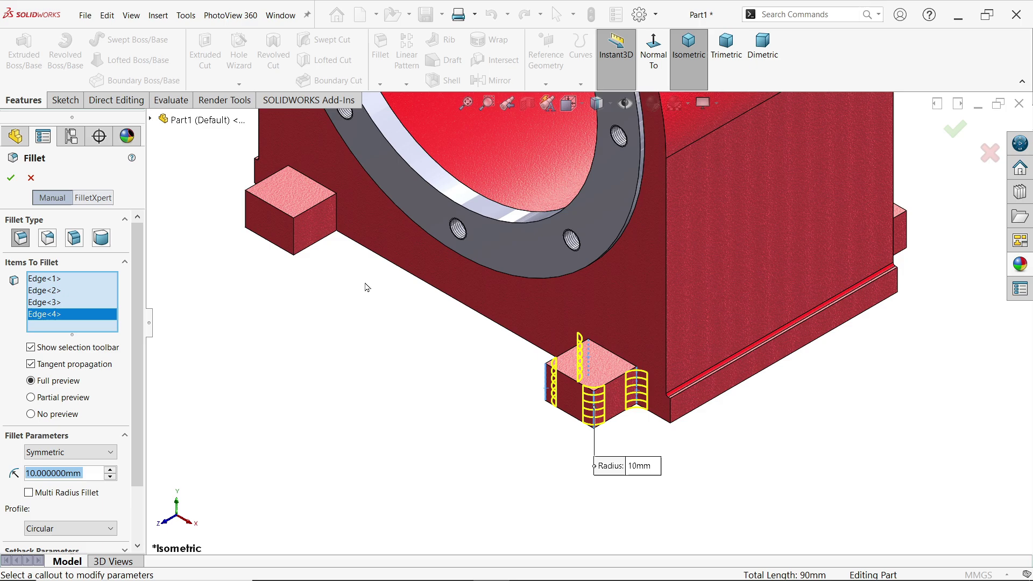
pyautogui.scroll(-4, 354, 242)
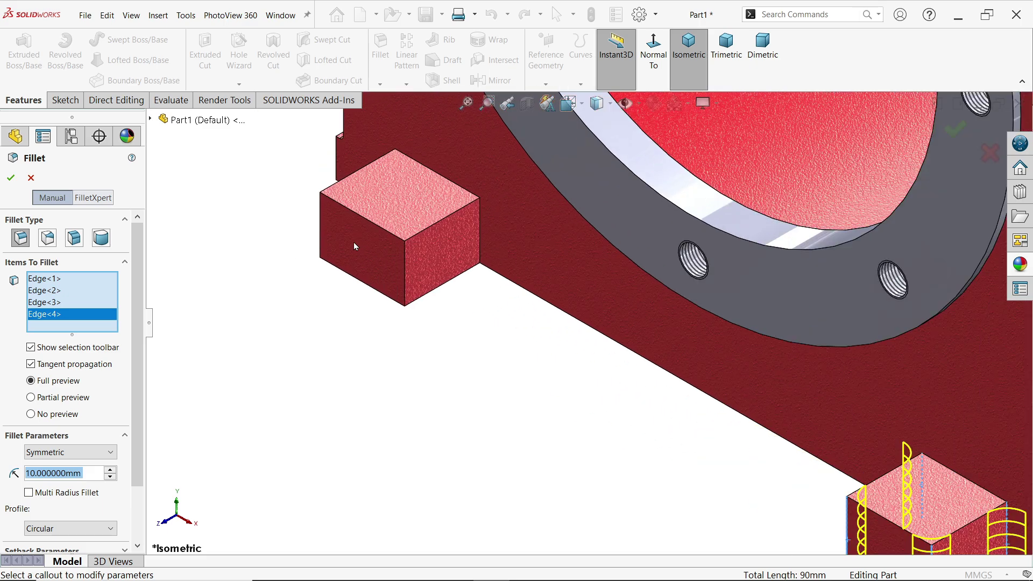
pyautogui.click(406, 282)
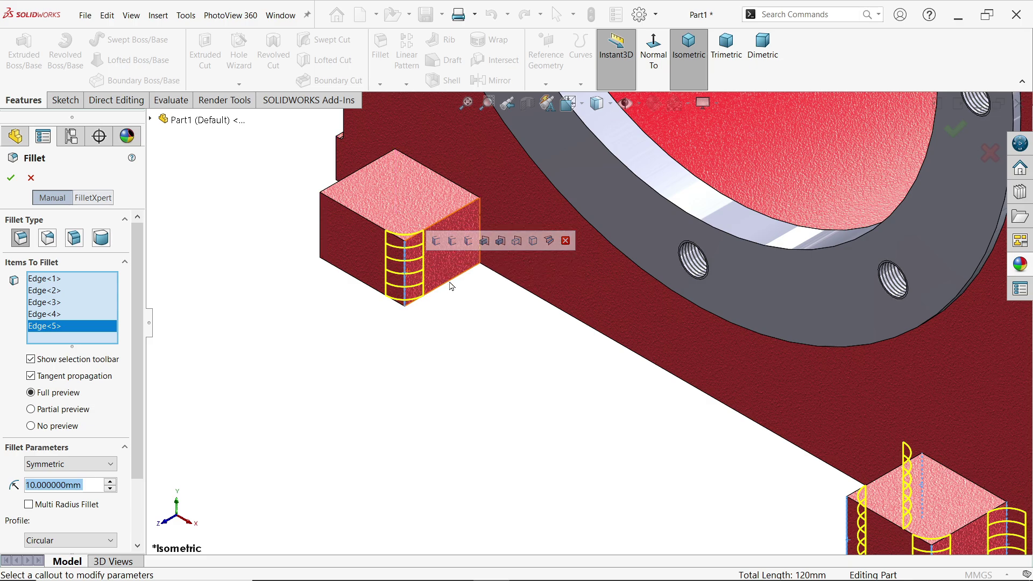
pyautogui.click(479, 228)
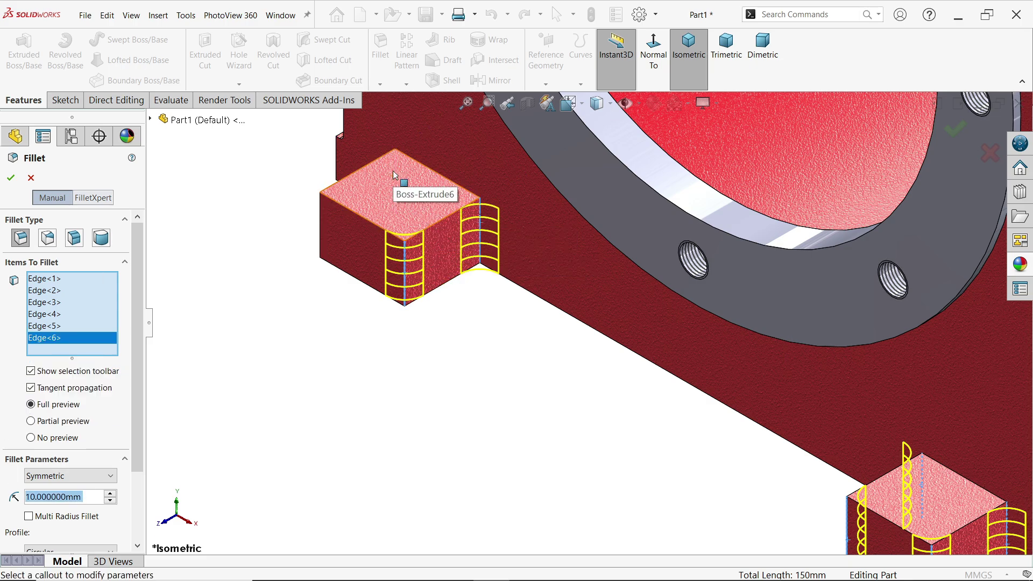
pyautogui.click(396, 168)
pyautogui.click(322, 229)
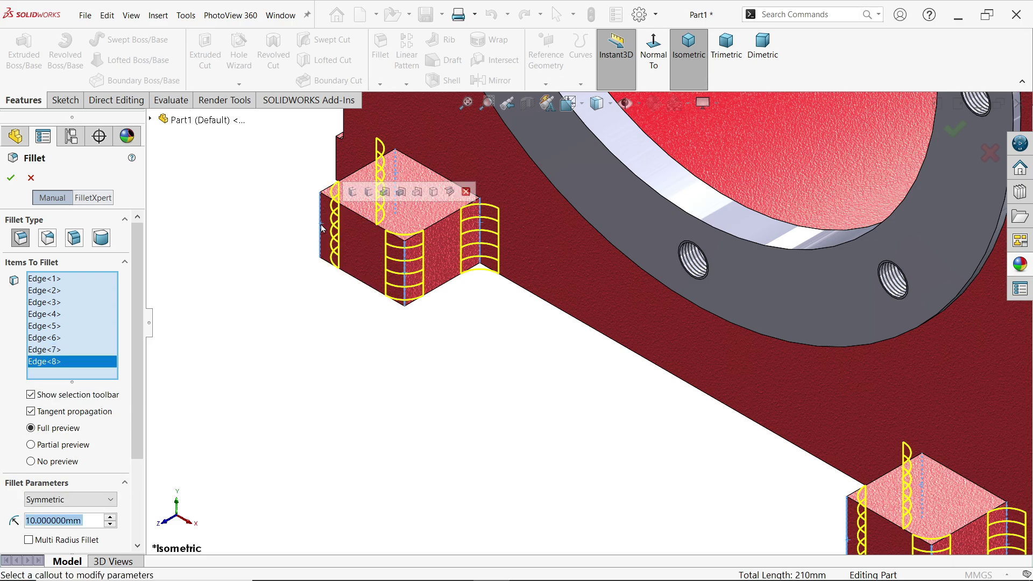
# Add the upper edges where both front lugs meet the body wall to the fillet selection.
pyautogui.click(437, 175)
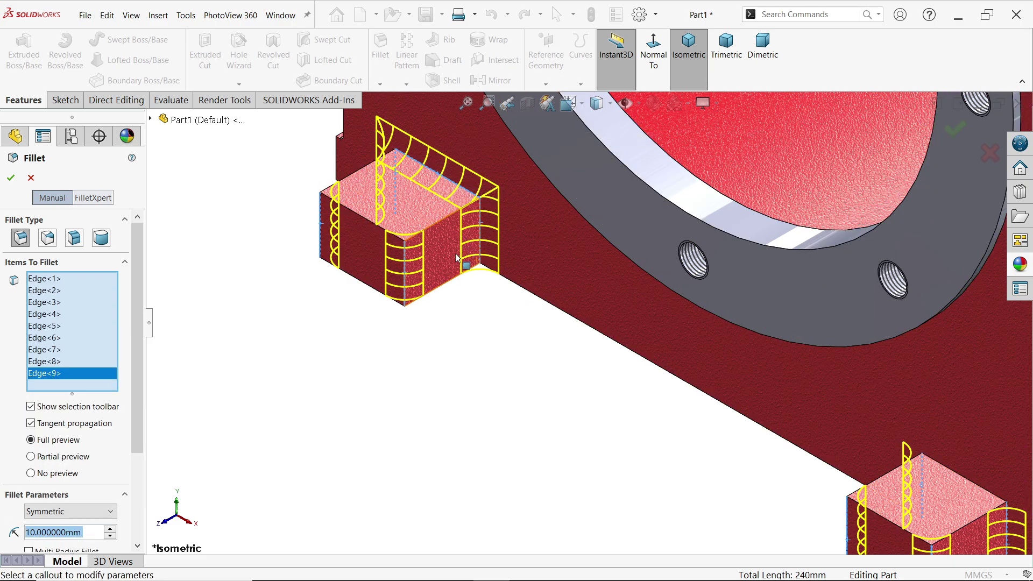
pyautogui.scroll(3, 456, 258)
pyautogui.scroll(-1, 500, 302)
pyautogui.scroll(-2, 788, 434)
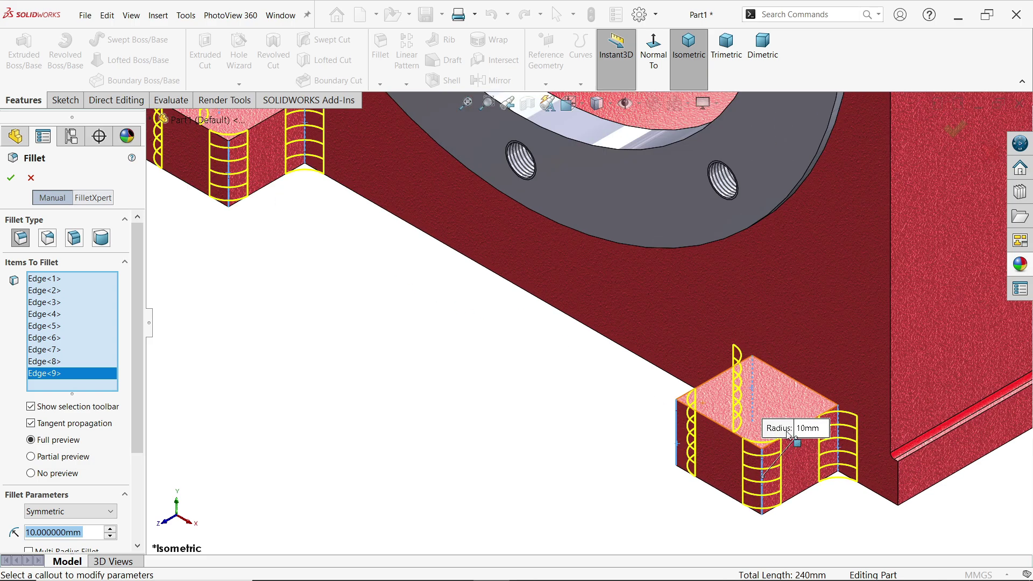
pyautogui.click(805, 388)
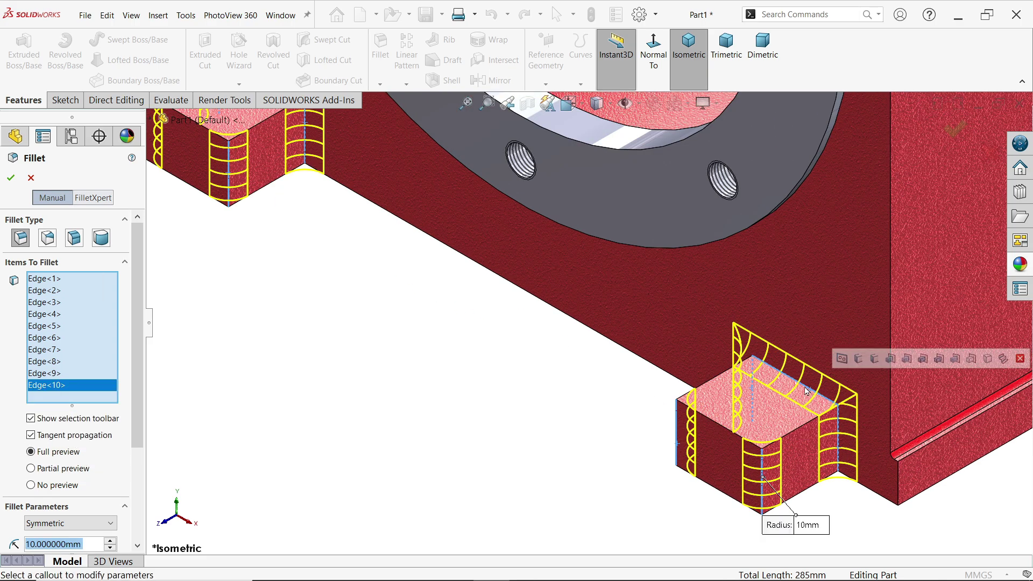
# Add the nearer opposite-side lug's four vertical edges and its upper edge against the body wall to the fillet.
pyautogui.scroll(3, 806, 391)
pyautogui.moveTo(806, 391); pyautogui.dragTo(658, 349, button='middle')
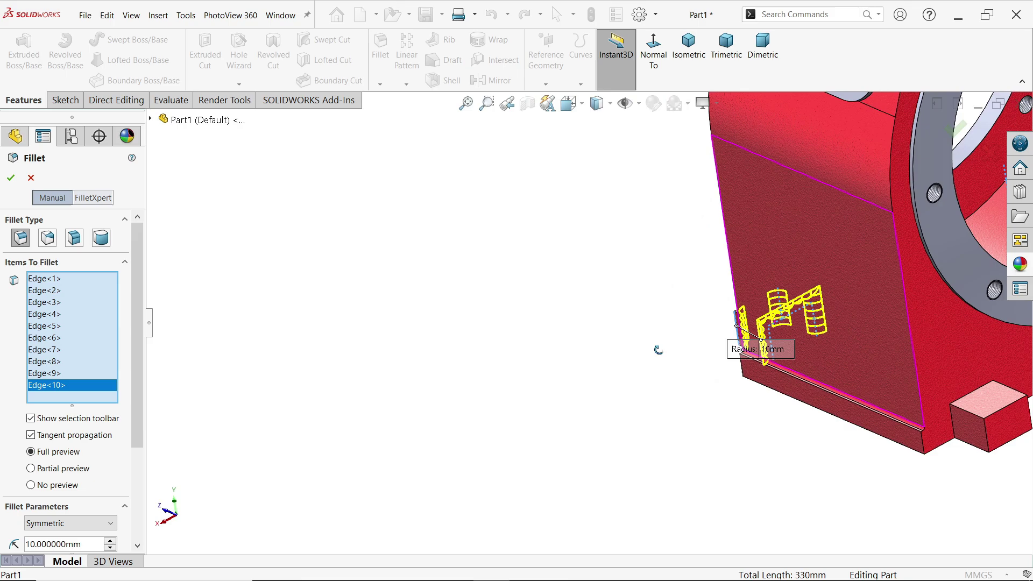
pyautogui.scroll(3, 724, 368)
pyautogui.scroll(-5, 967, 337)
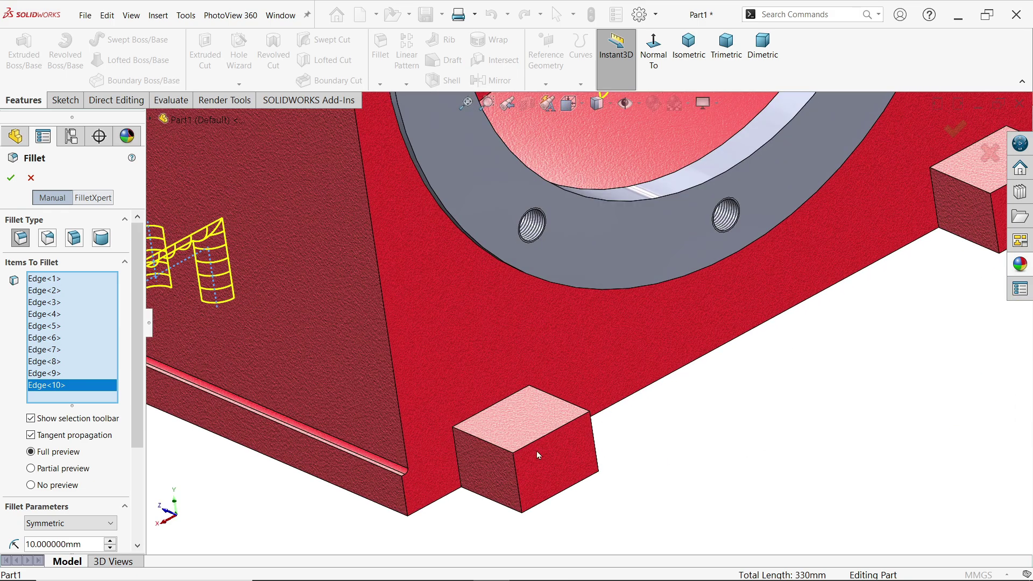
pyautogui.click(518, 469)
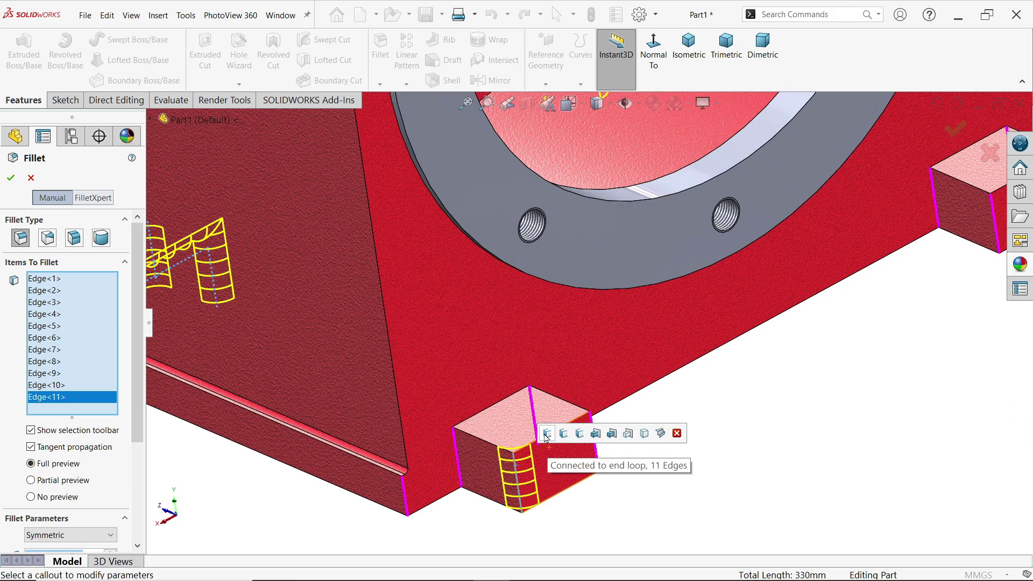
pyautogui.click(459, 461)
pyautogui.click(533, 408)
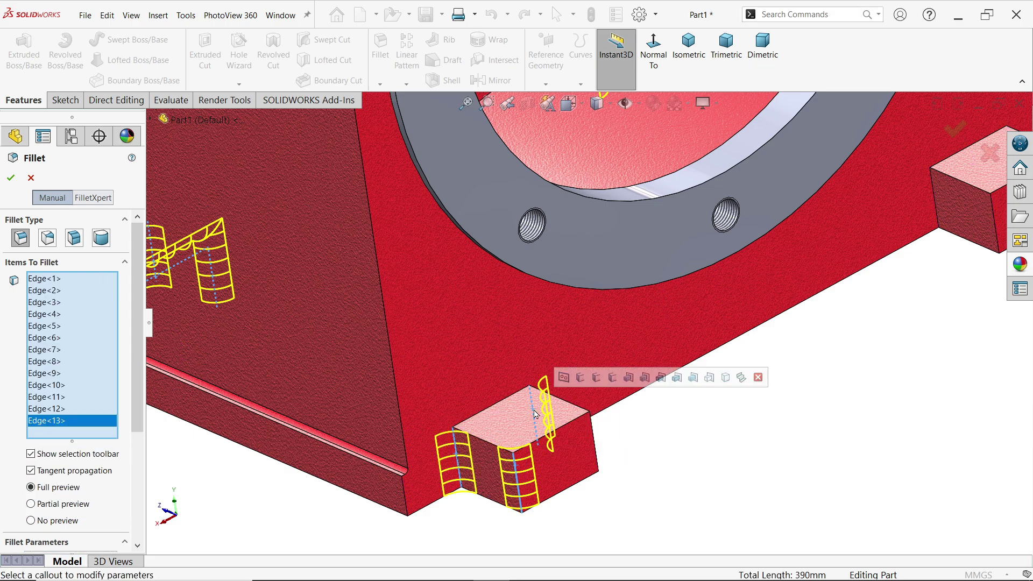
pyautogui.click(592, 433)
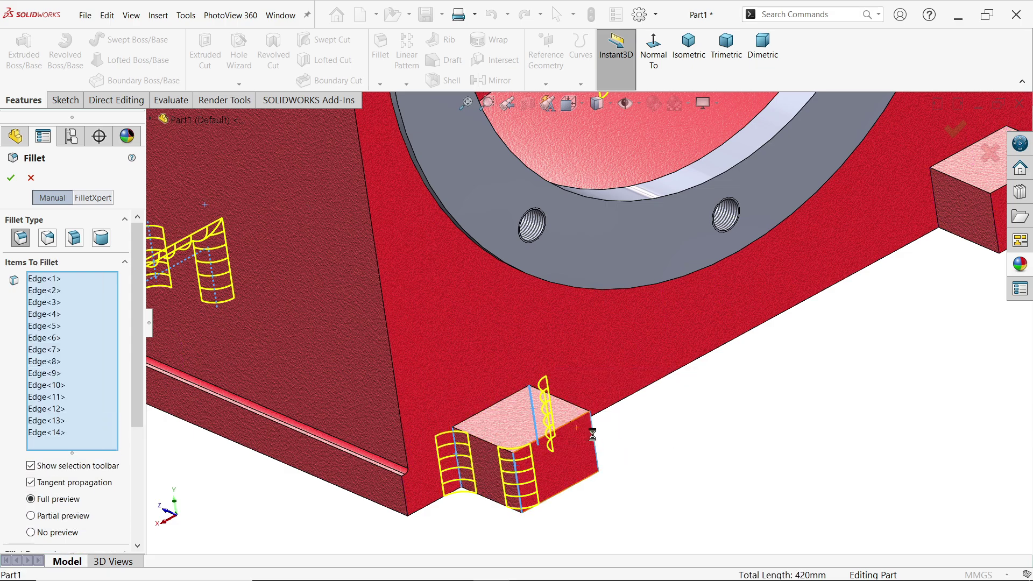
pyautogui.click(492, 405)
# Add the last lug's four vertical edges and its upper wall edge, and apply the 10 mm fillet.
pyautogui.scroll(2, 890, 280)
pyautogui.scroll(-2, 904, 246)
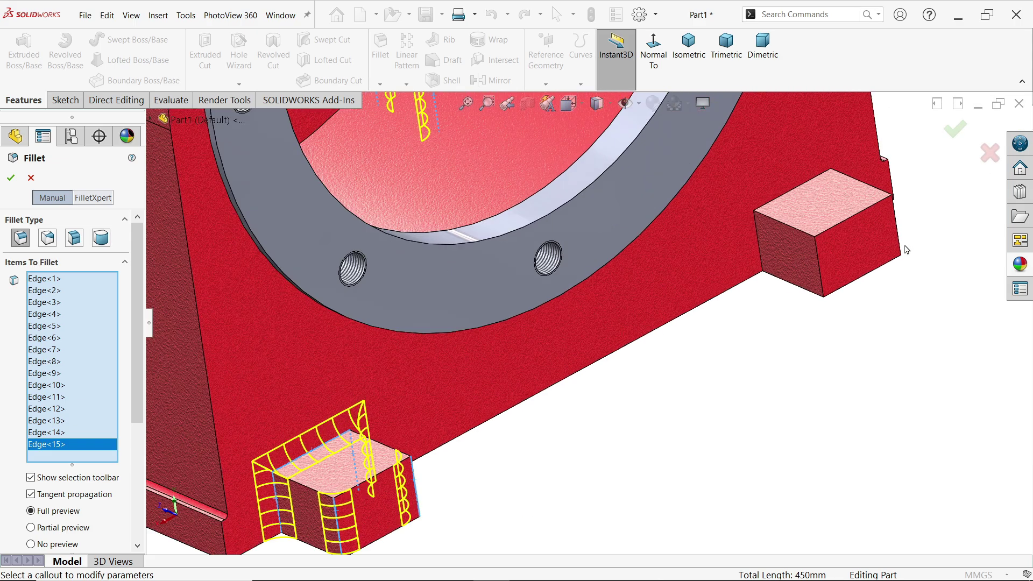
pyautogui.click(821, 279)
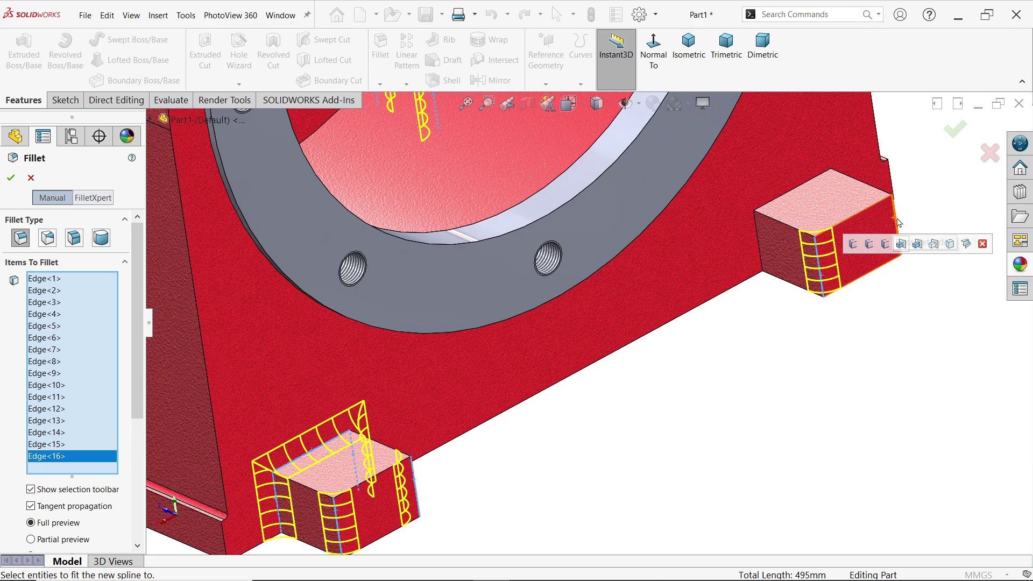
pyautogui.click(897, 222)
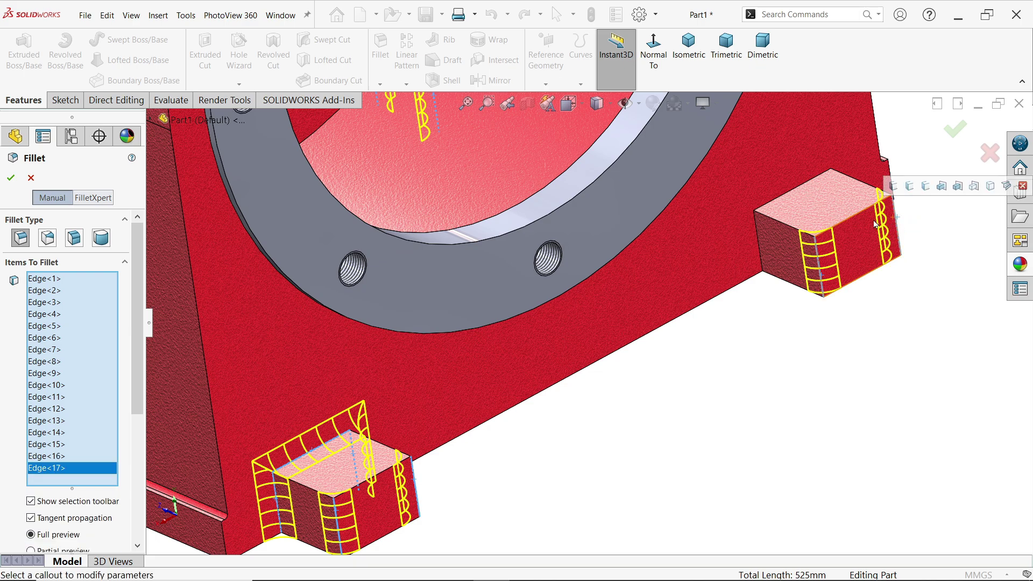
pyautogui.click(836, 198)
pyautogui.click(760, 243)
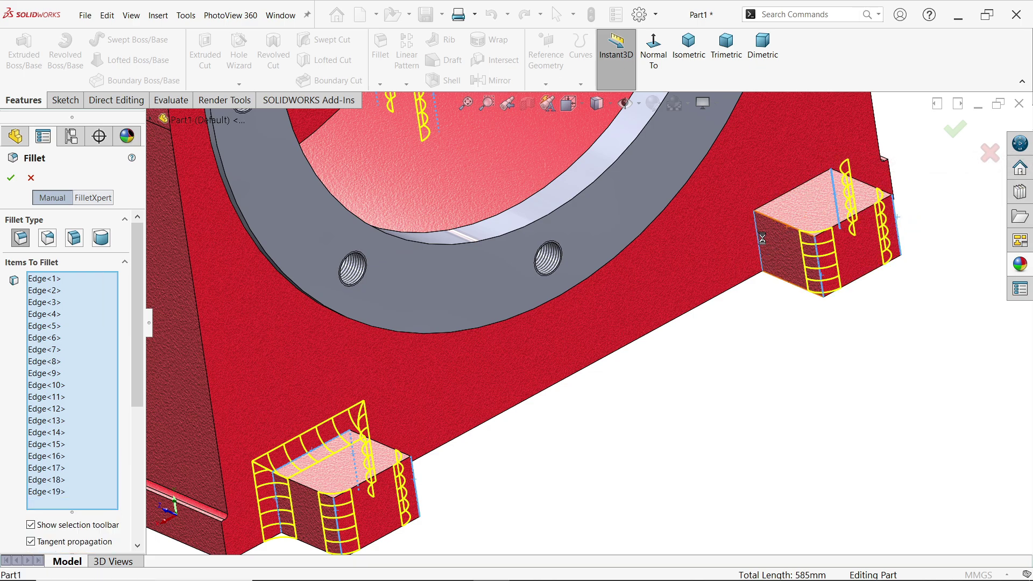
pyautogui.click(776, 202)
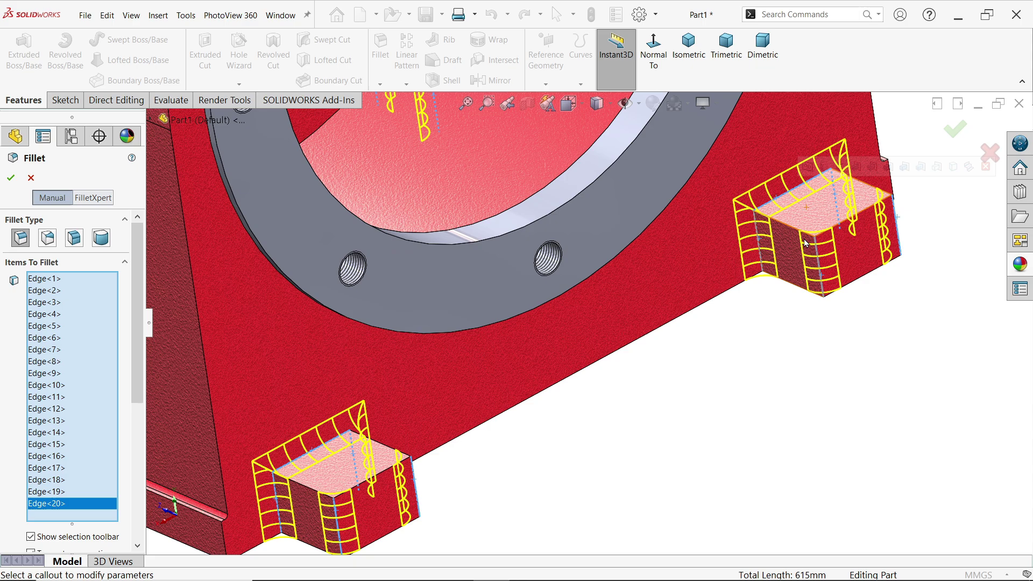
pyautogui.scroll(3, 670, 280)
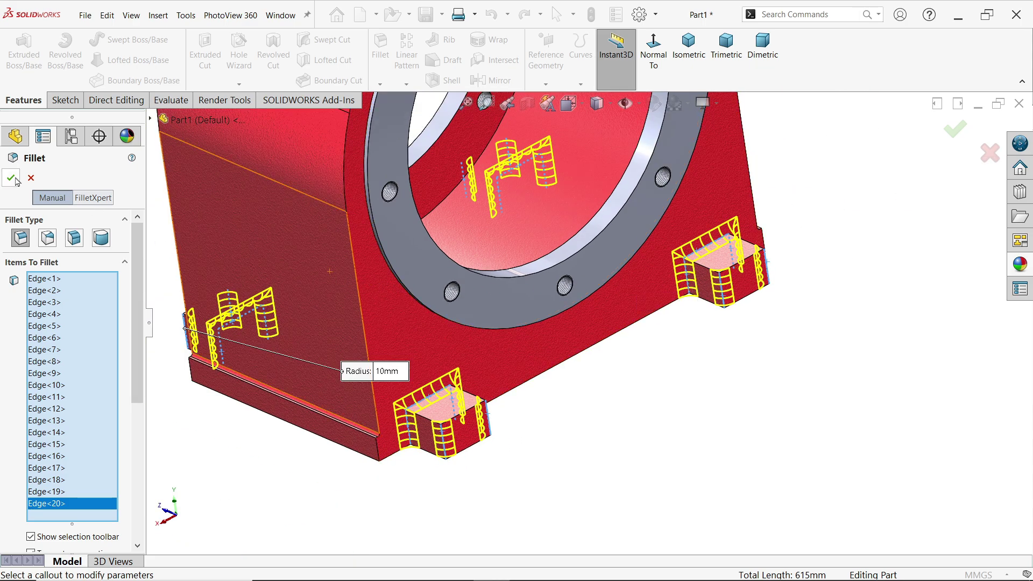
# Start a new sketch on the underside face of the compressor body.
pyautogui.moveTo(614, 334); pyautogui.dragTo(668, 143, button='middle')
pyautogui.moveTo(669, 155); pyautogui.dragTo(656, 185, button='middle')
pyautogui.click(492, 199)
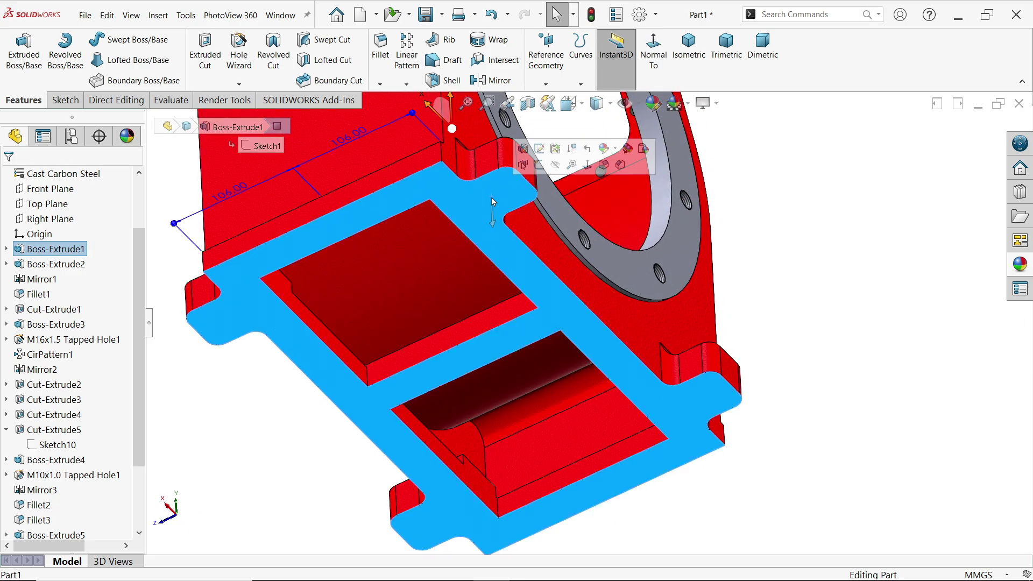
pyautogui.click(540, 166)
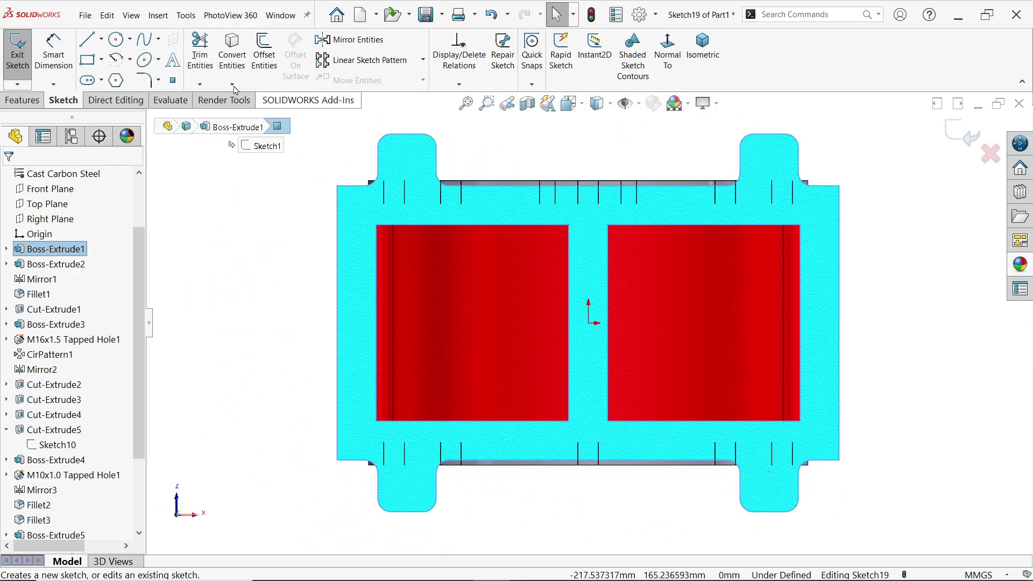
# Draw a construction rectangle about 284 mm by 256 mm with its corners on the four foot lugs.
pyautogui.click(98, 59)
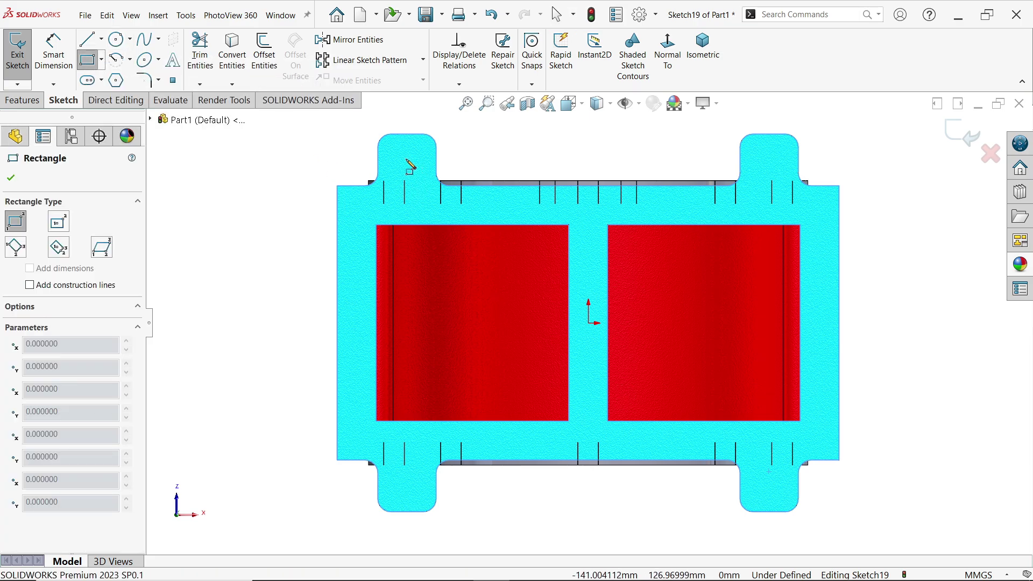
pyautogui.moveTo(407, 160)
pyautogui.mouseDown()
pyautogui.moveTo(546, 253)
pyautogui.moveTo(750, 438)
pyautogui.moveTo(761, 495)
pyautogui.moveTo(773, 490)
pyautogui.mouseUp()
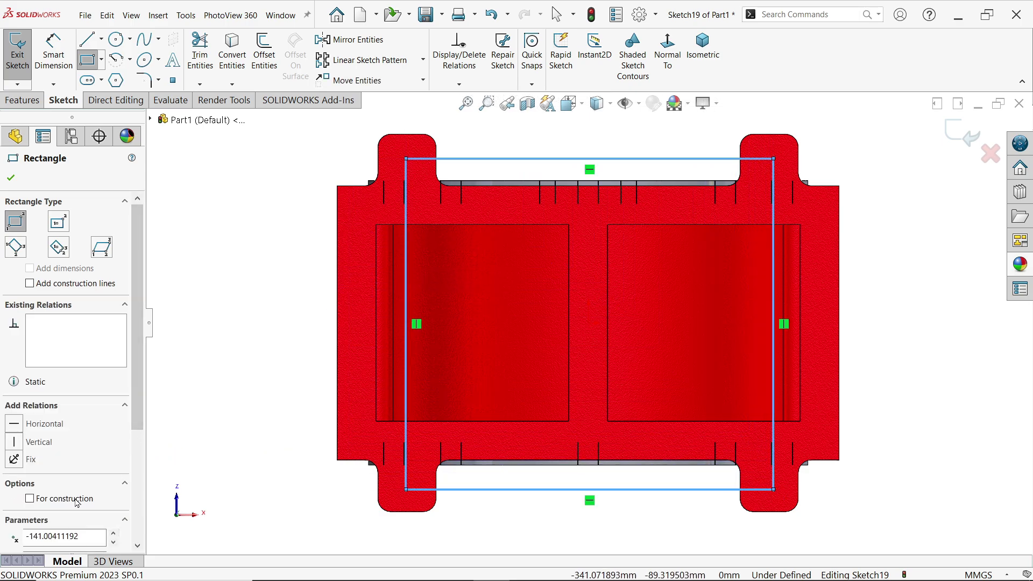
pyautogui.click(30, 499)
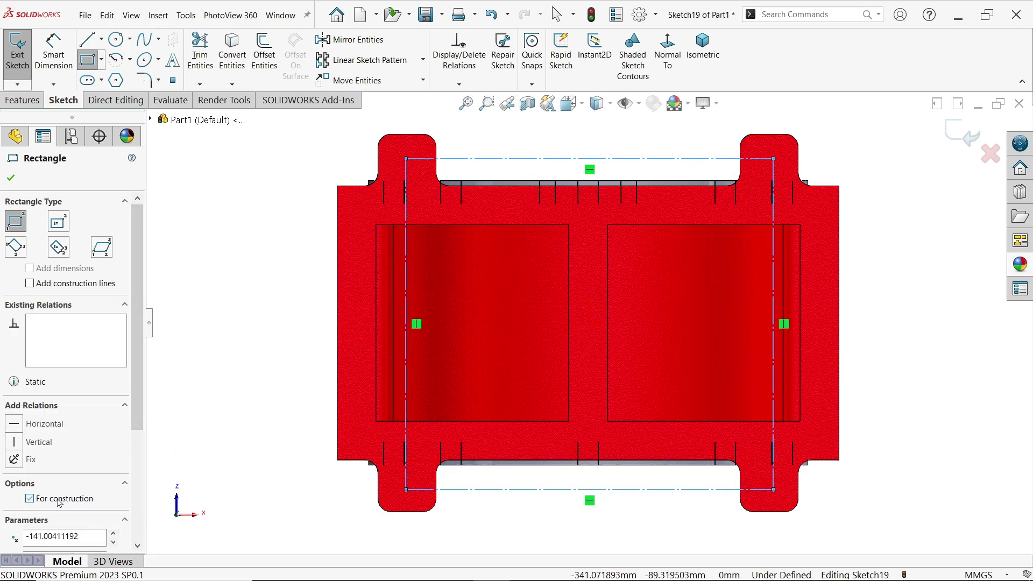
# Dimension the construction rectangle 252 mm high and 280 mm wide.
pyautogui.click(54, 53)
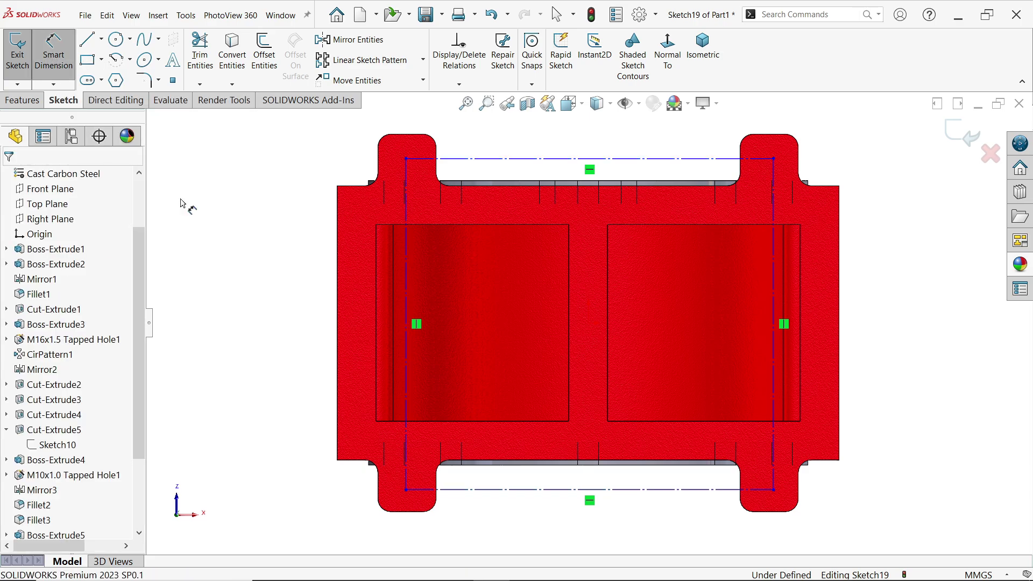
pyautogui.click(407, 309)
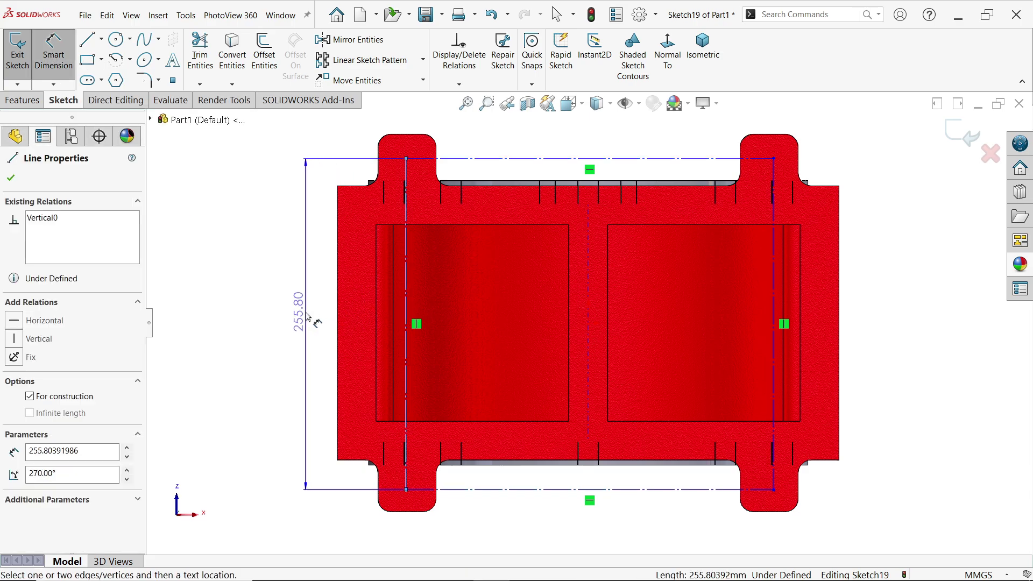
pyautogui.click(295, 313)
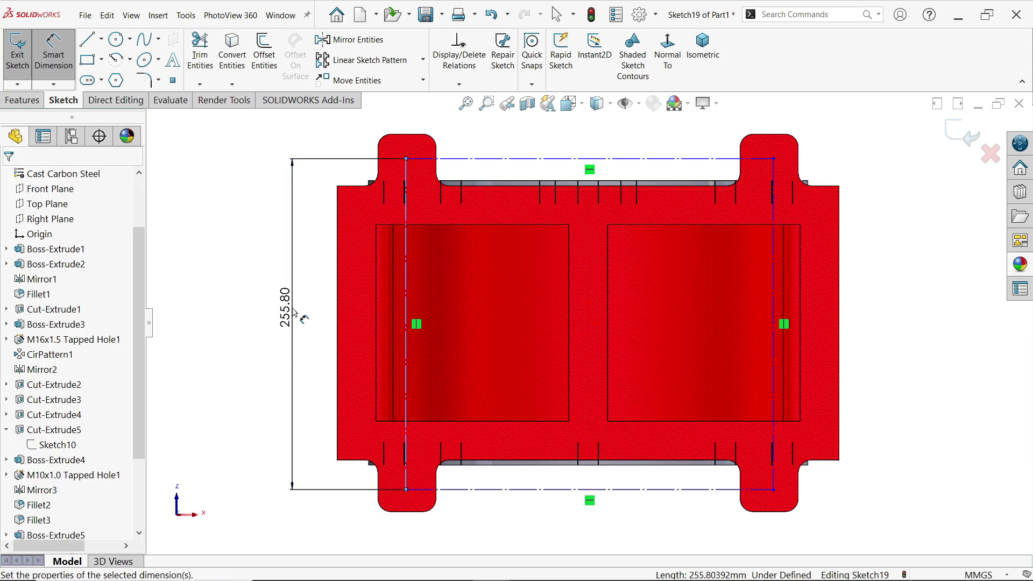
pyautogui.write('252')
pyautogui.click(210, 288)
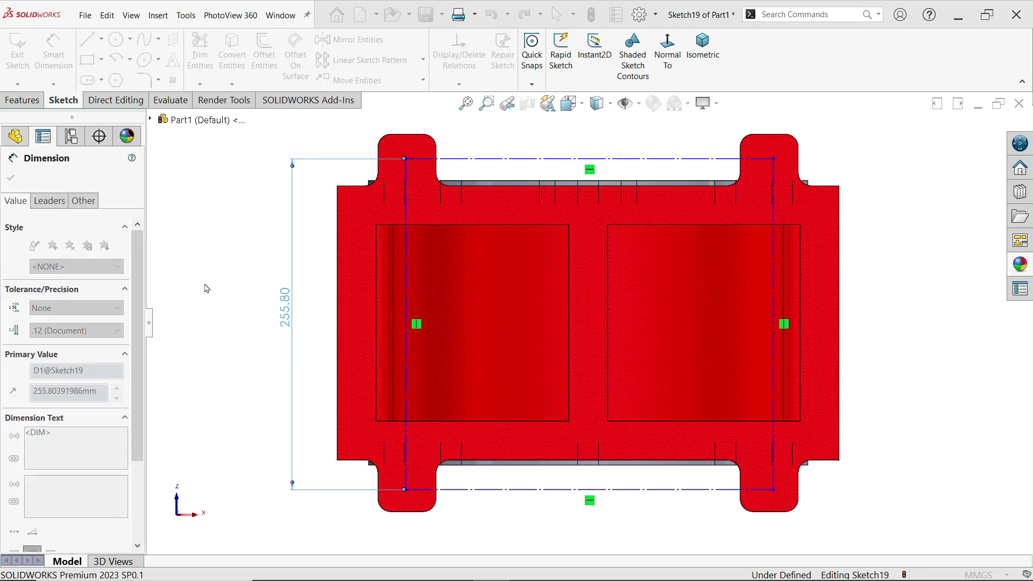
pyautogui.click(625, 170)
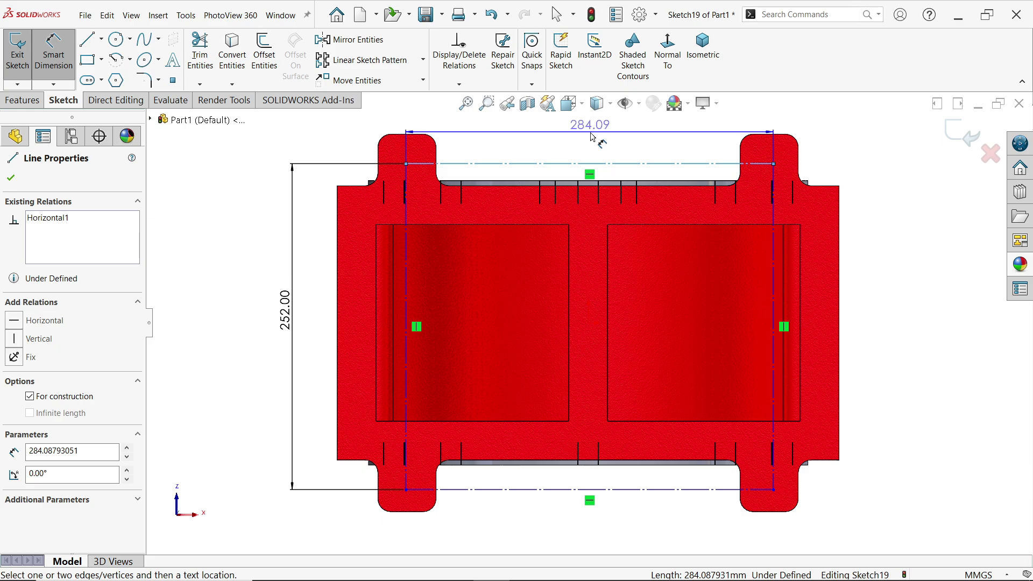
pyautogui.click(590, 137)
pyautogui.write('280')
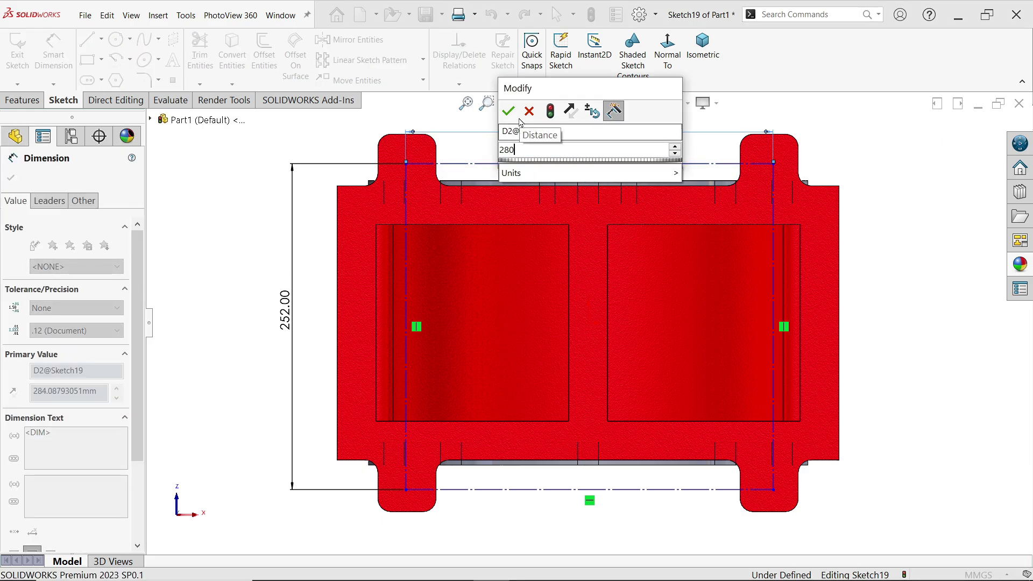
pyautogui.click(508, 111)
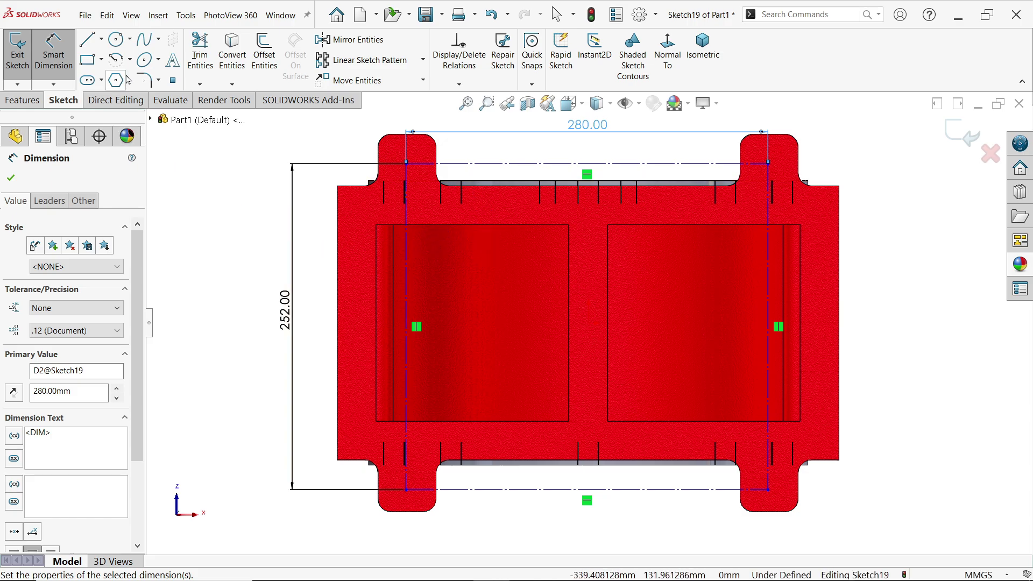
# Draw a vertical centerline from the midpoint of the body's upper edge to the origin and a horizontal one leftward from the origin.
pyautogui.click(101, 40)
pyautogui.click(115, 72)
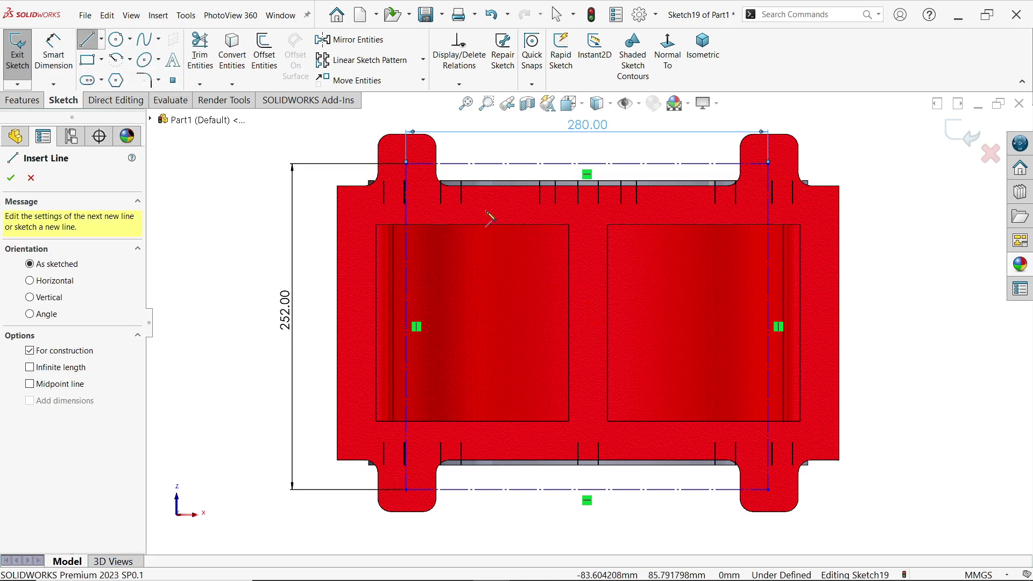
pyautogui.click(588, 185)
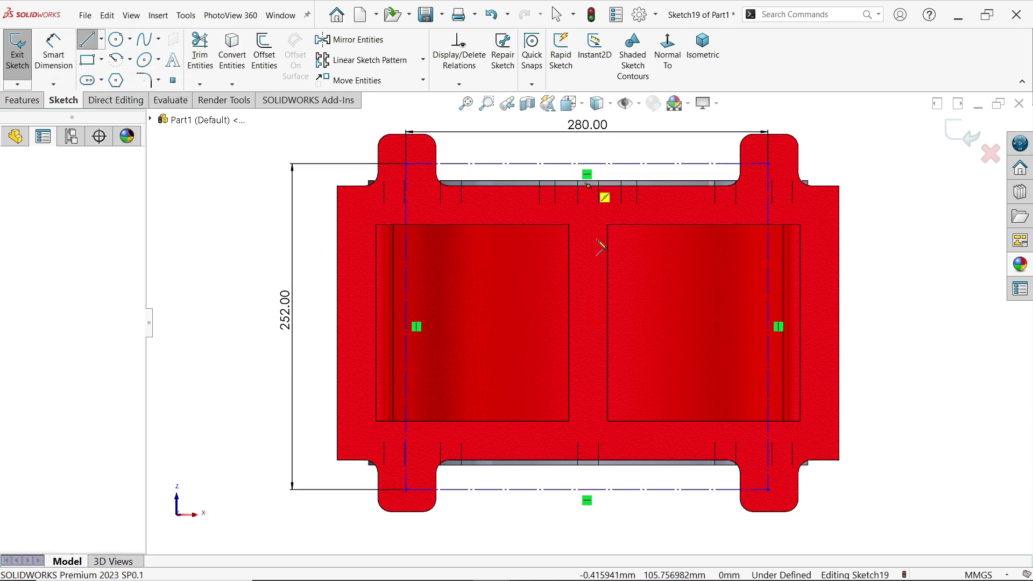
pyautogui.click(588, 323)
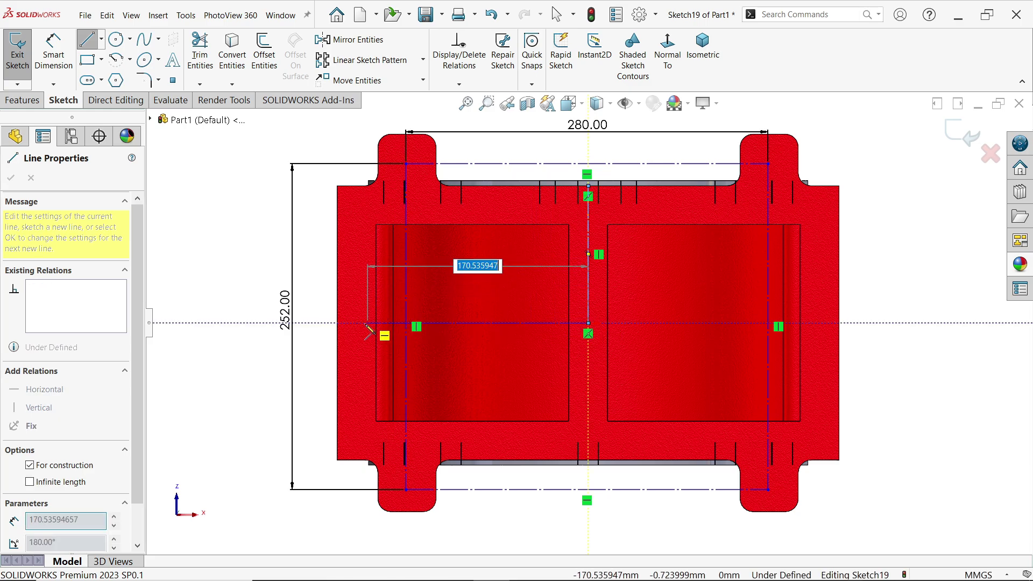
pyautogui.click(442, 323)
pyautogui.rightClick(463, 303)
pyautogui.click(481, 300)
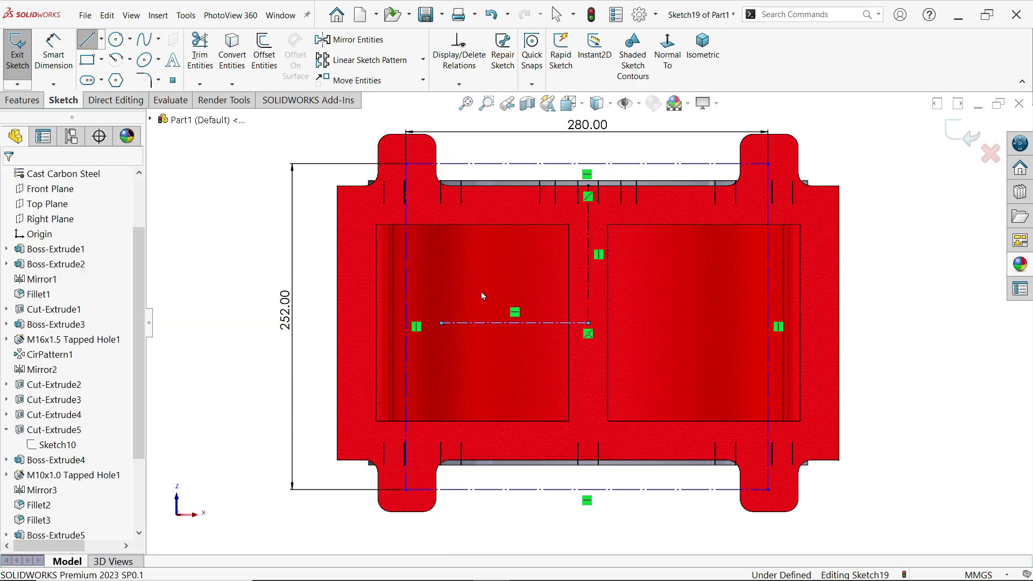
pyautogui.click(508, 164)
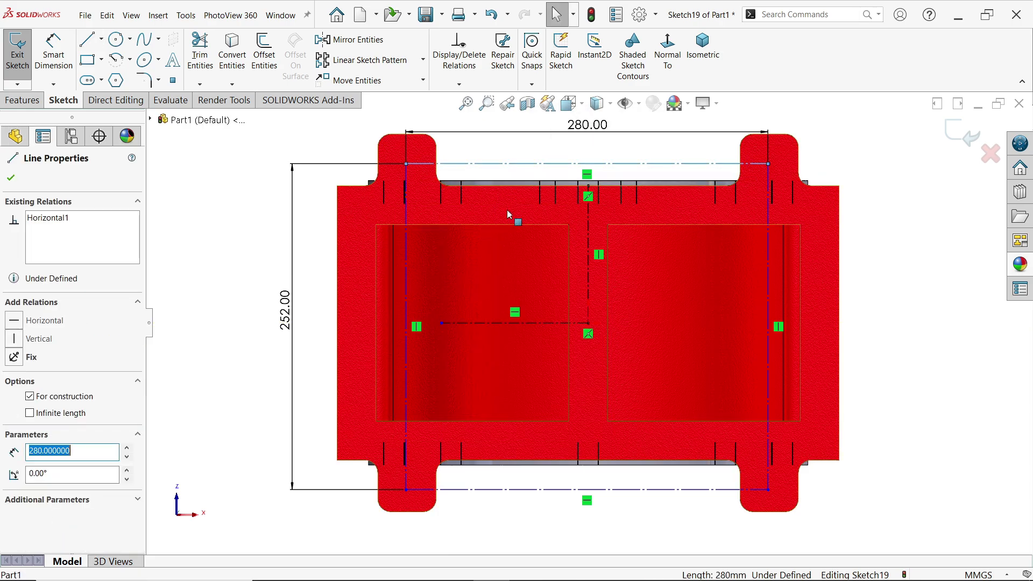
pyautogui.keyDown('ctrl'); pyautogui.click(485, 490); pyautogui.keyUp('ctrl')
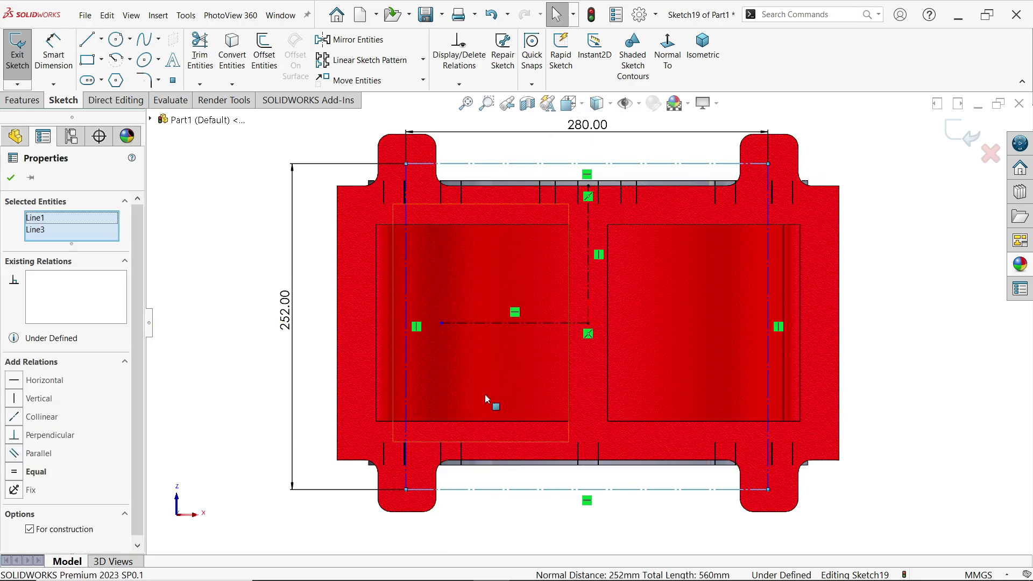
pyautogui.keyDown('ctrl'); pyautogui.click(490, 324); pyautogui.keyUp('ctrl')
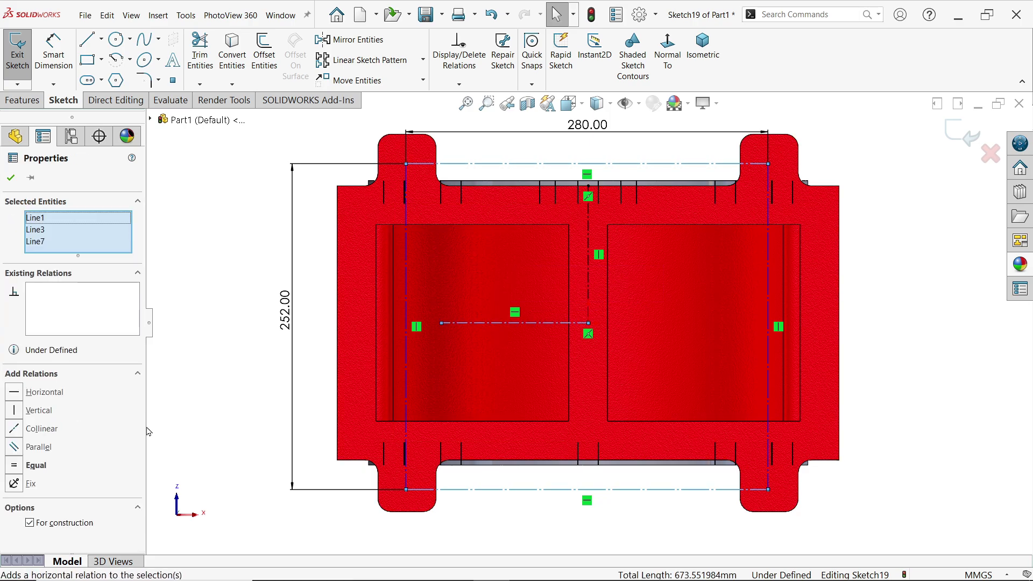
pyautogui.click(210, 355)
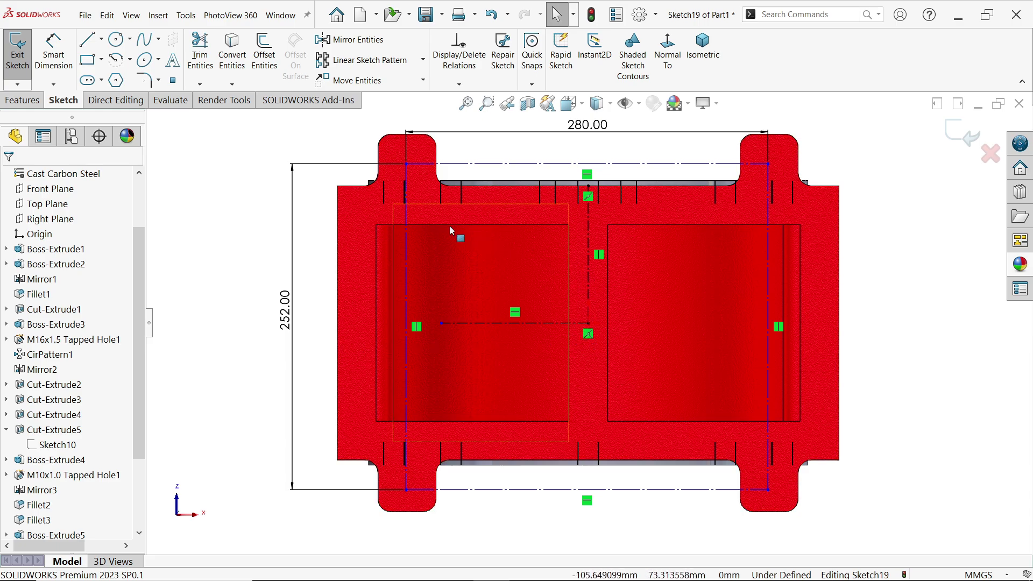
# Make the two left corners of the construction rectangle symmetric about the horizontal centerline.
pyautogui.click(406, 164)
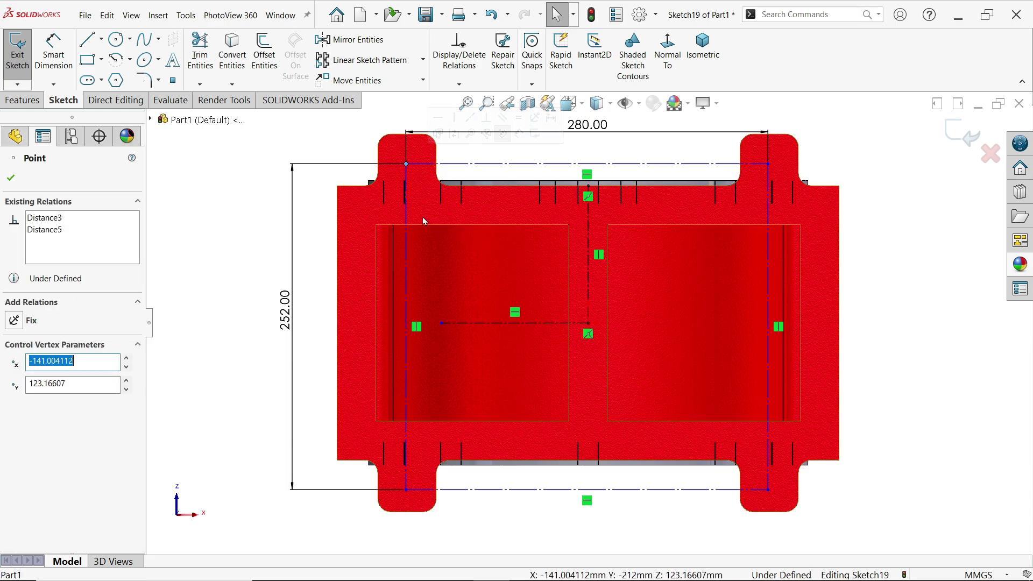
pyautogui.keyDown('ctrl'); pyautogui.click(405, 489); pyautogui.keyUp('ctrl')
pyautogui.click(495, 322)
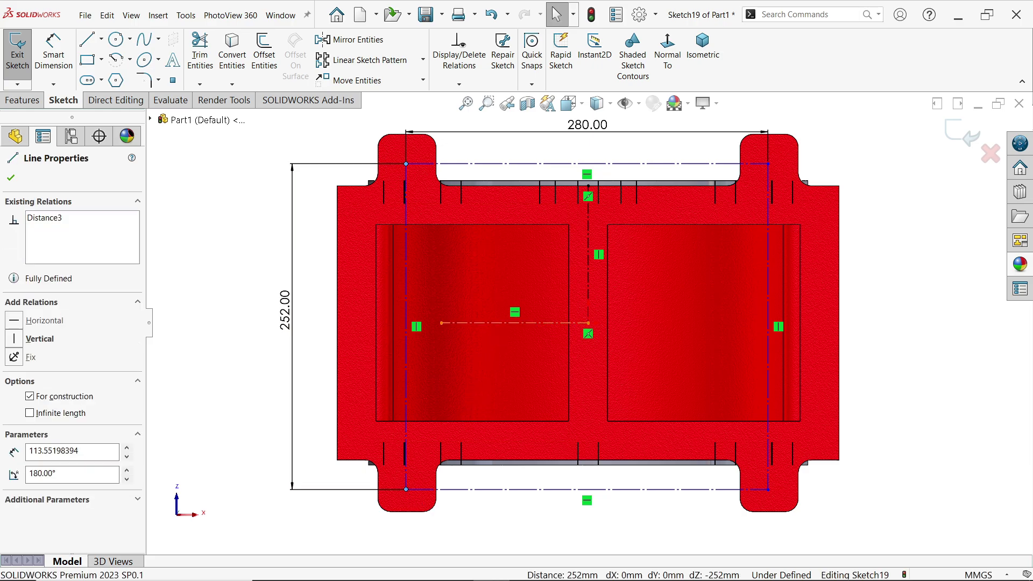
pyautogui.click(532, 289)
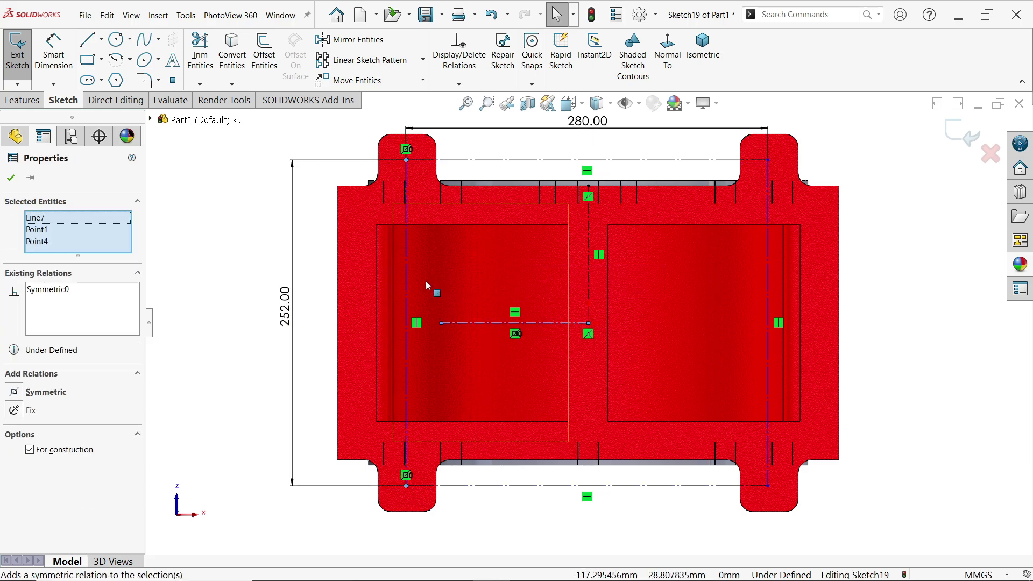
pyautogui.click(406, 160)
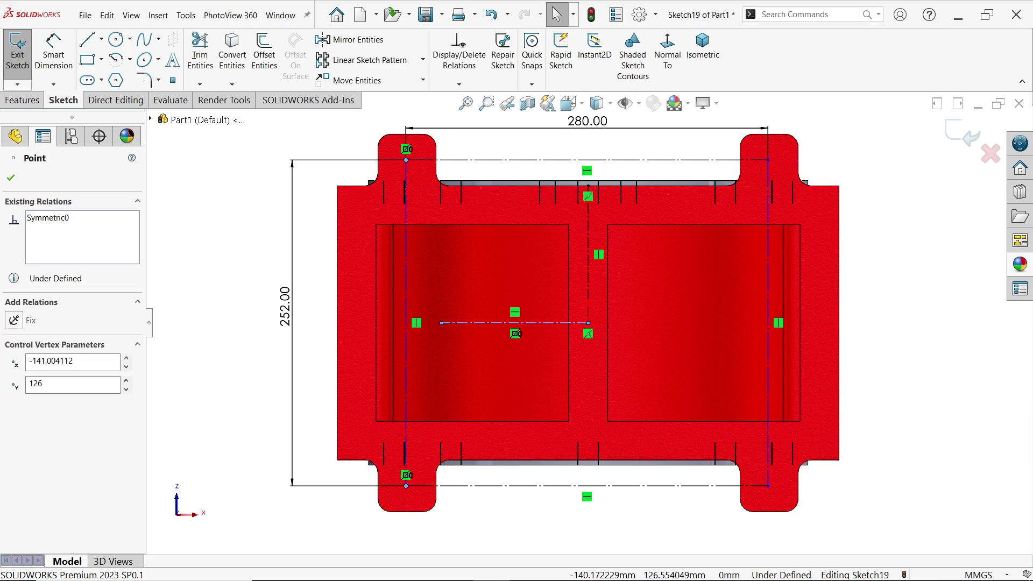
pyautogui.click(769, 160)
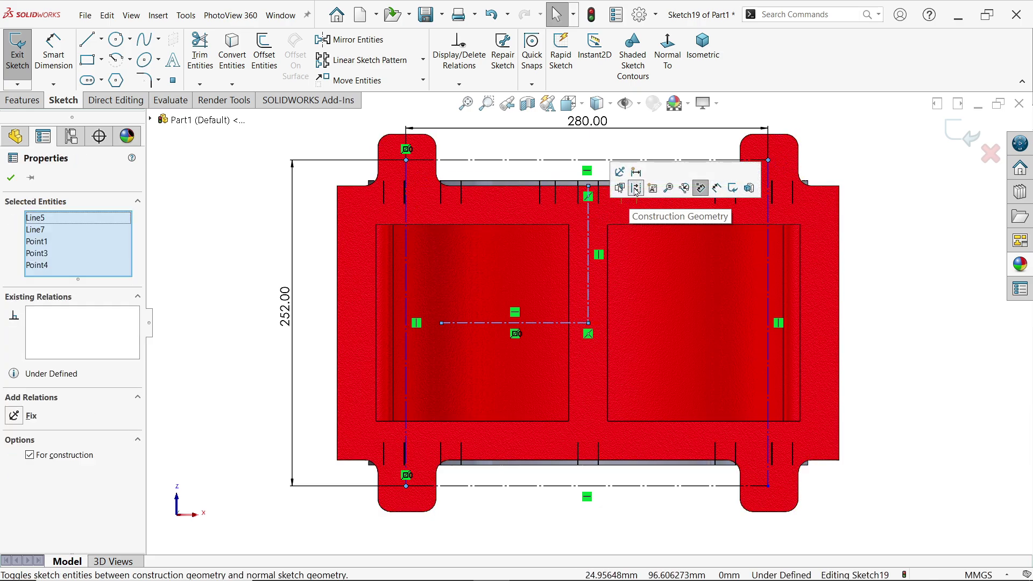
pyautogui.click(229, 305)
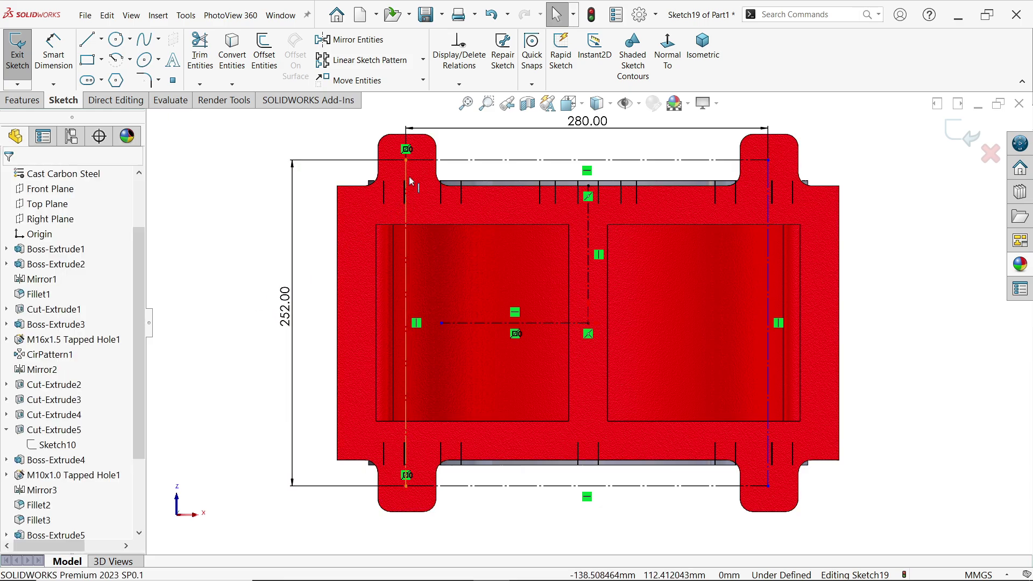
# Make the two upper corners of the construction rectangle symmetric about the vertical centerline.
pyautogui.click(406, 161)
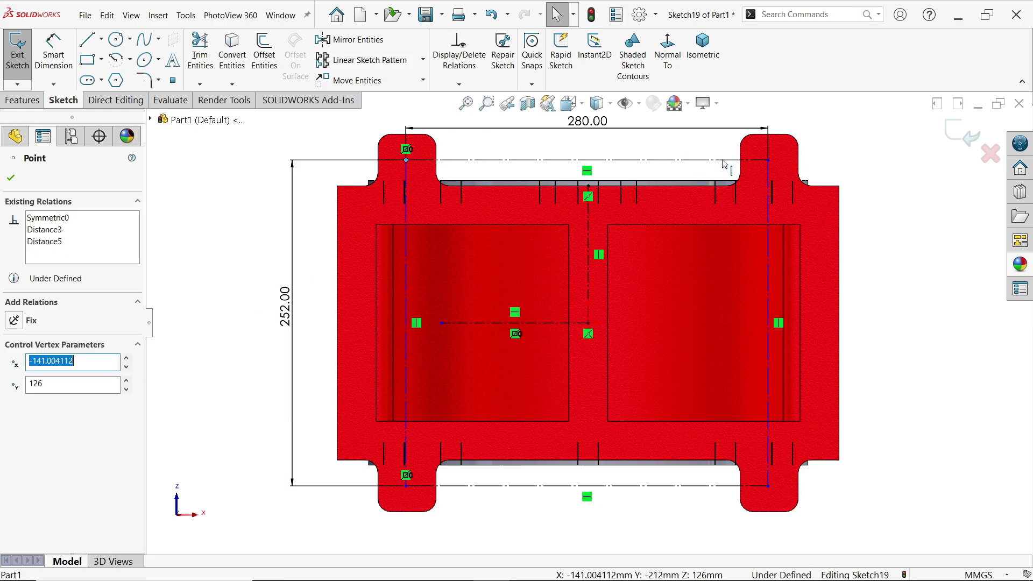
pyautogui.keyDown('ctrl'); pyautogui.click(768, 162); pyautogui.keyUp('ctrl')
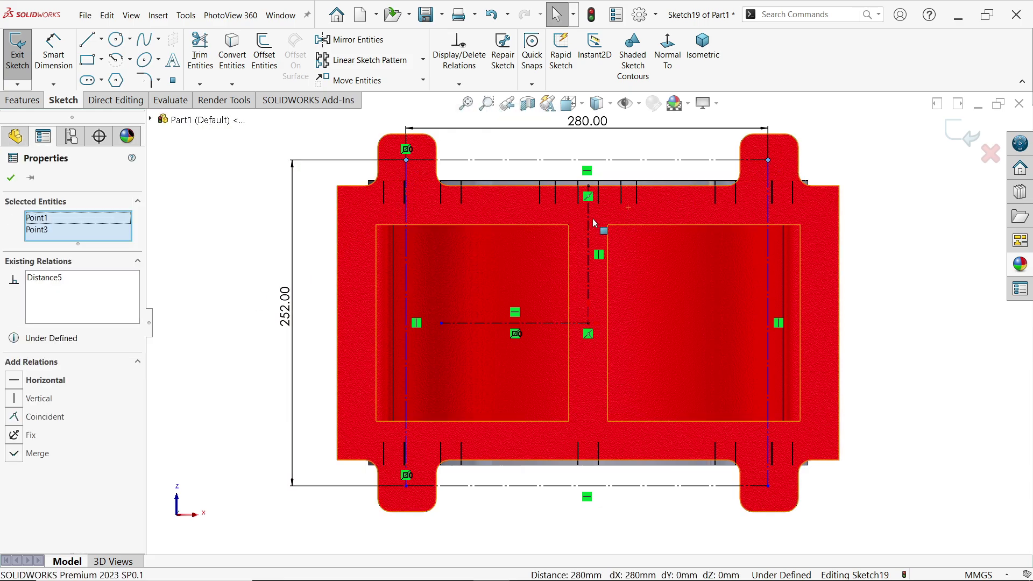
pyautogui.keyDown('ctrl'); pyautogui.click(588, 224); pyautogui.keyUp('ctrl')
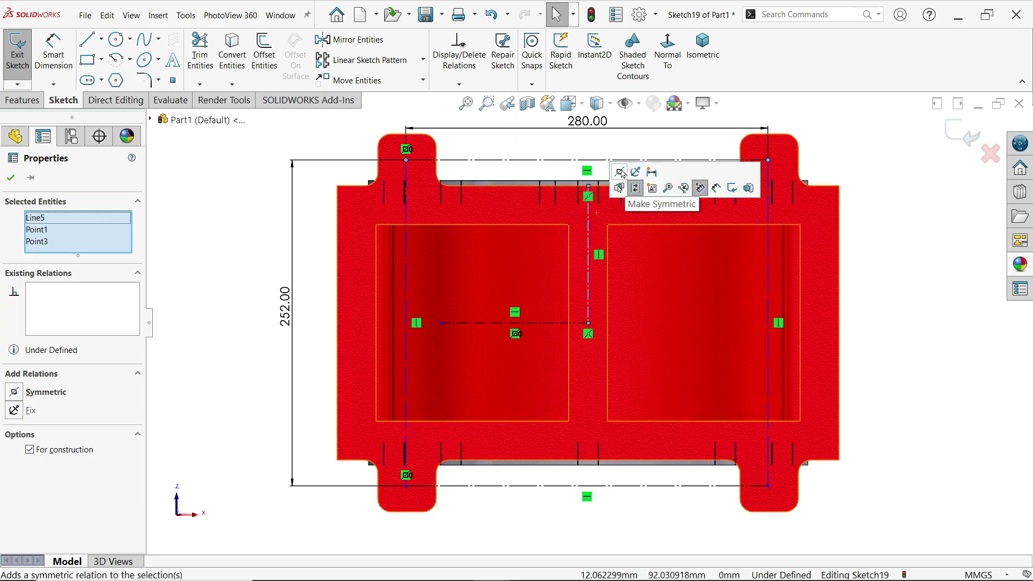
pyautogui.click(619, 171)
pyautogui.click(224, 234)
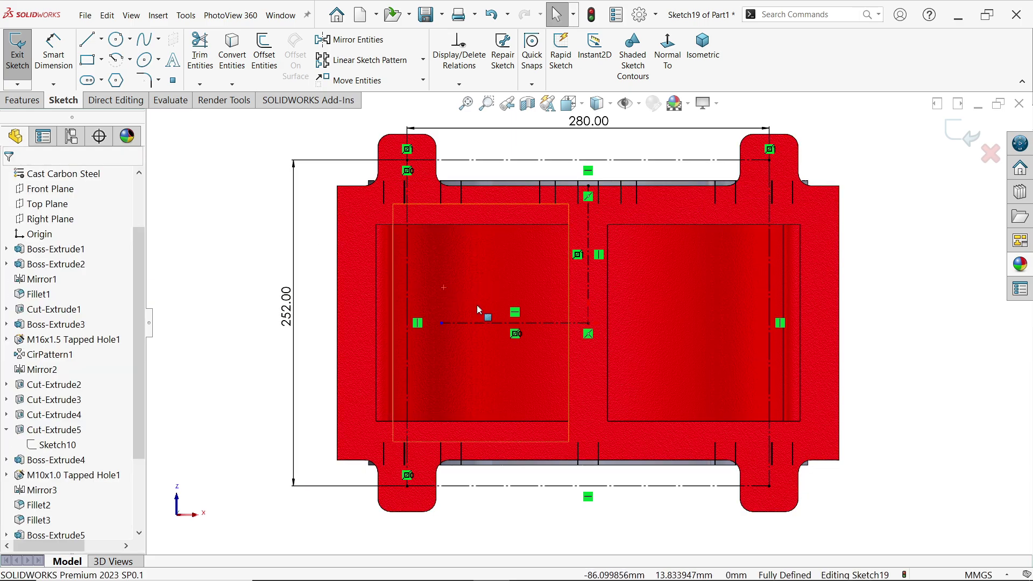
# Draw a 16 mm diameter circle centered on the construction rectangle's upper-left corner.
pyautogui.click(115, 39)
pyautogui.scroll(-4, 410, 155)
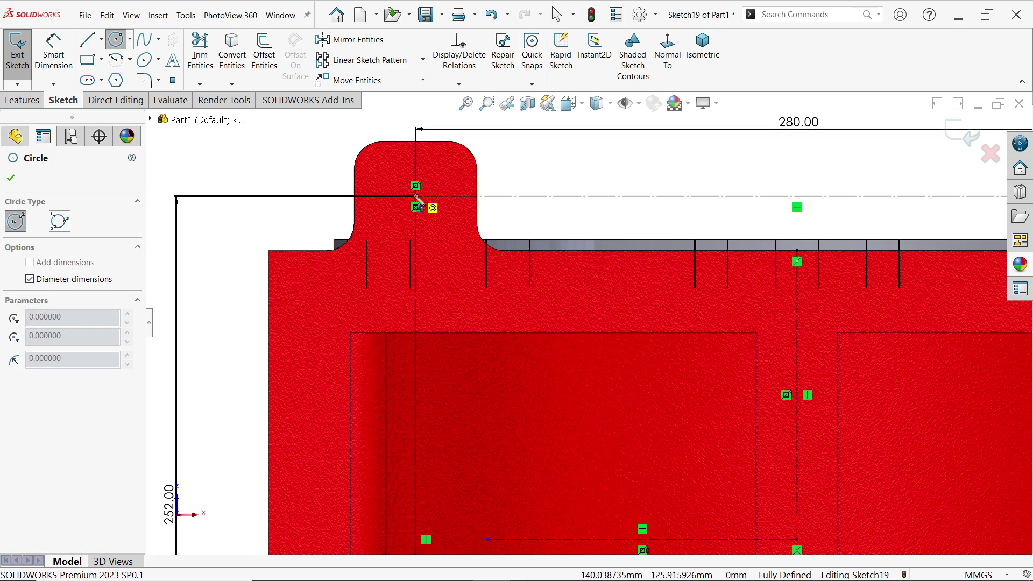
pyautogui.click(418, 201)
pyautogui.write('1')
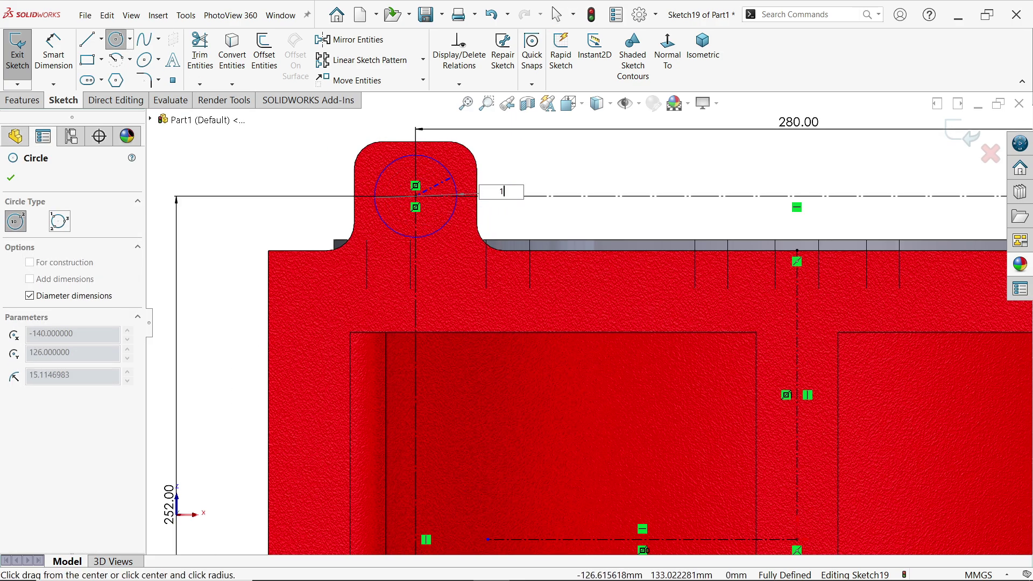
pyautogui.write('6')
pyautogui.press('Return')
# Draw circles centered on the rectangle's three remaining corners, with the upper-right one about 96 mm in diameter.
pyautogui.scroll(4, 592, 323)
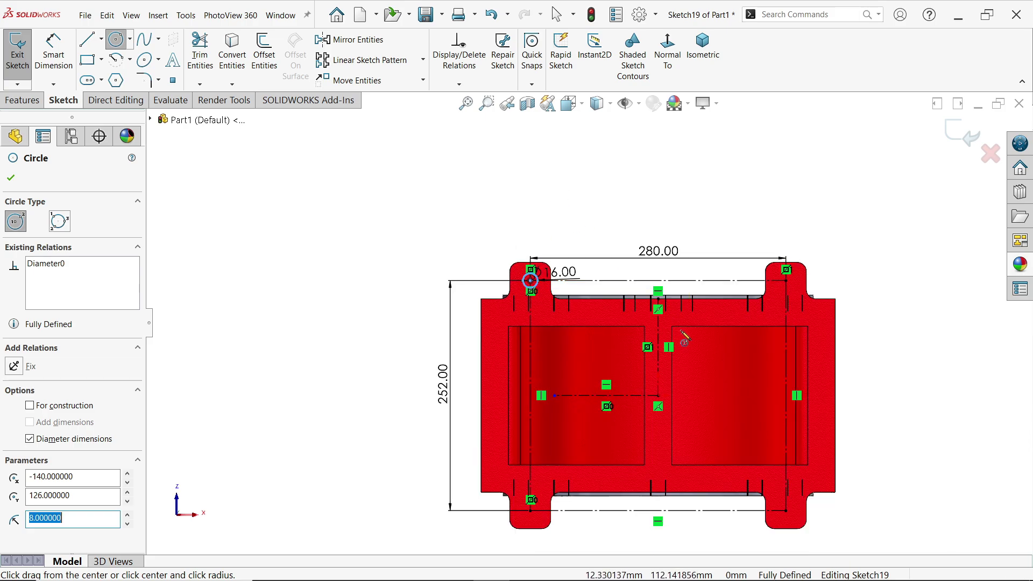
pyautogui.scroll(-2, 758, 461)
pyautogui.click(791, 521)
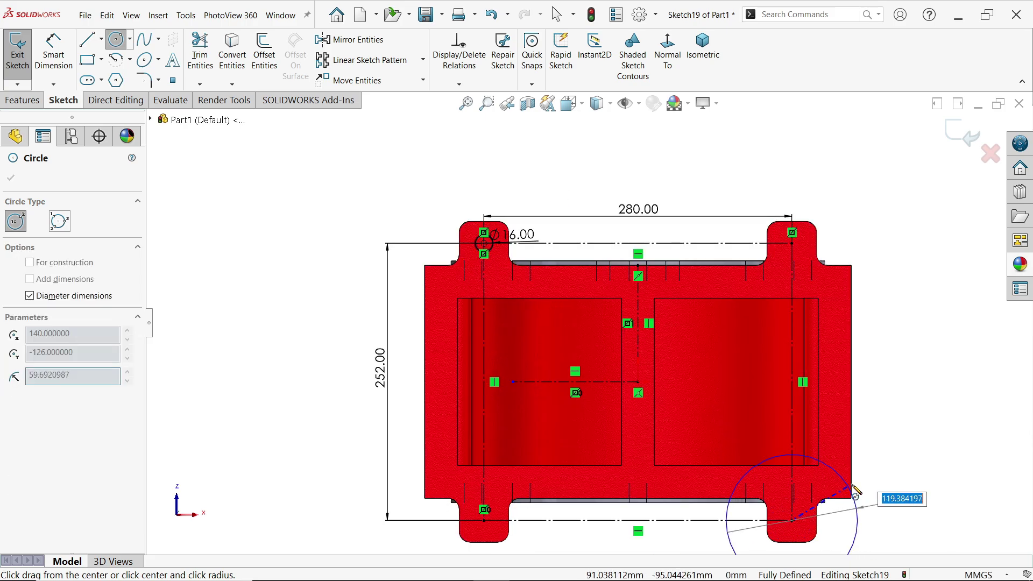
pyautogui.click(792, 243)
pyautogui.click(844, 244)
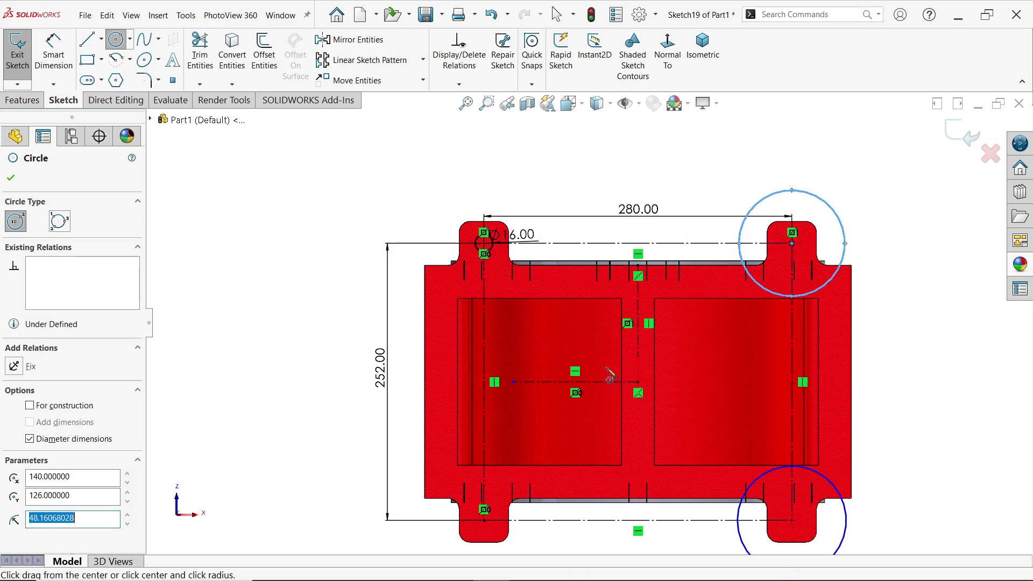
pyautogui.click(484, 520)
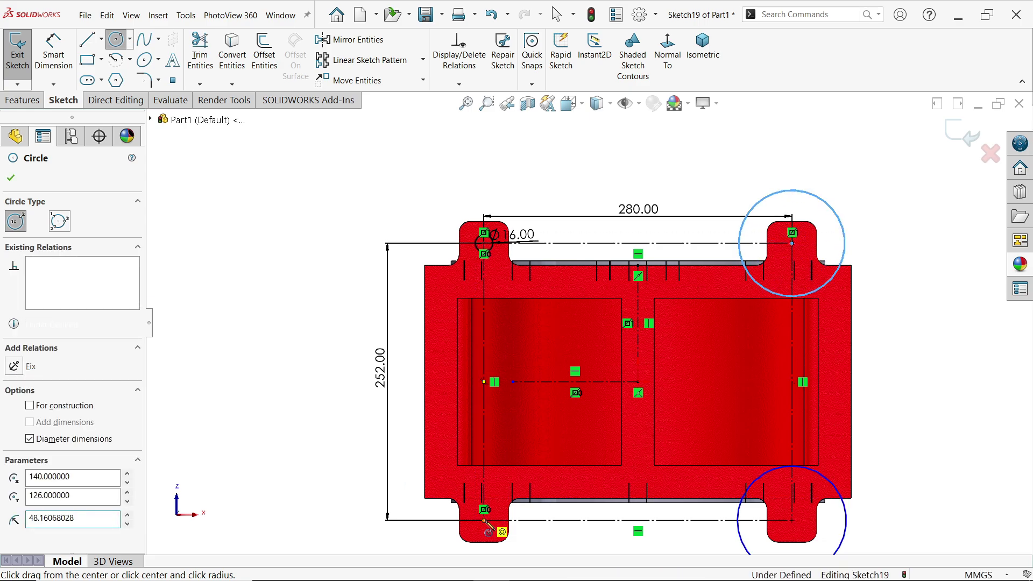
pyautogui.click(446, 502)
pyautogui.press('Escape')
# Make the three freehand corner circles equal to the 16 mm circle.
pyautogui.scroll(2, 589, 317)
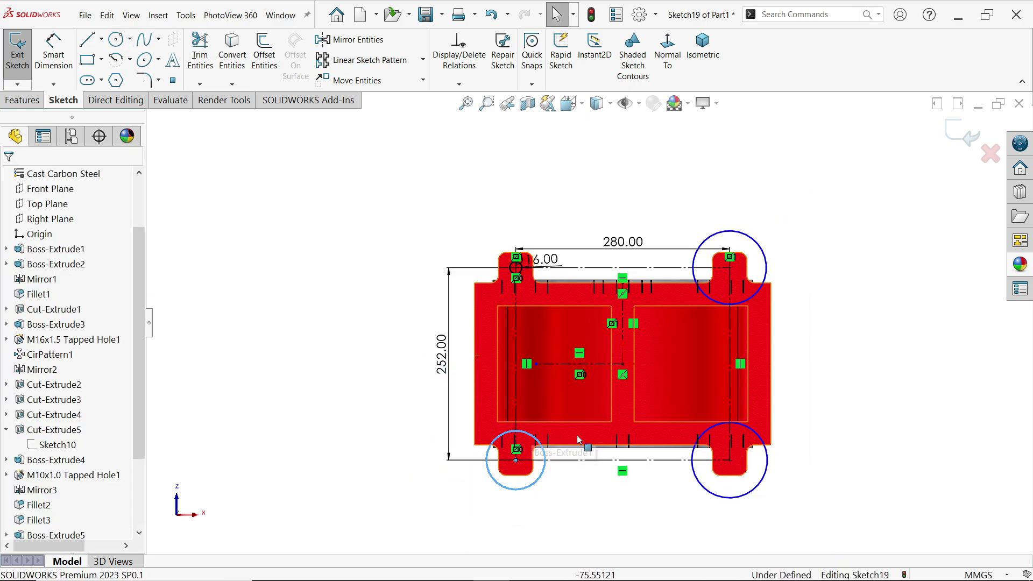
pyautogui.scroll(-1, 667, 410)
pyautogui.click(775, 266)
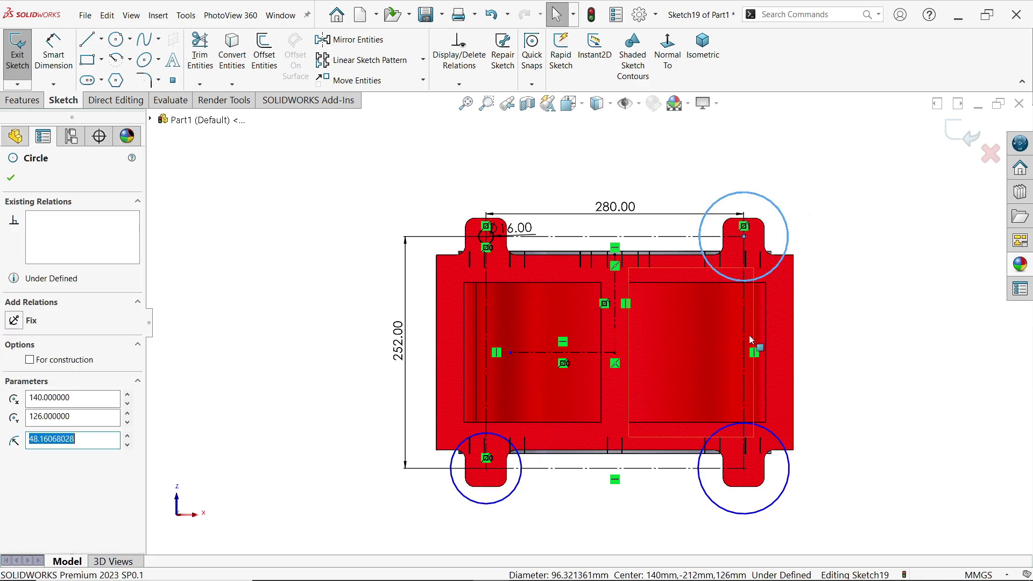
pyautogui.keyDown('ctrl'); pyautogui.click(701, 462); pyautogui.keyUp('ctrl')
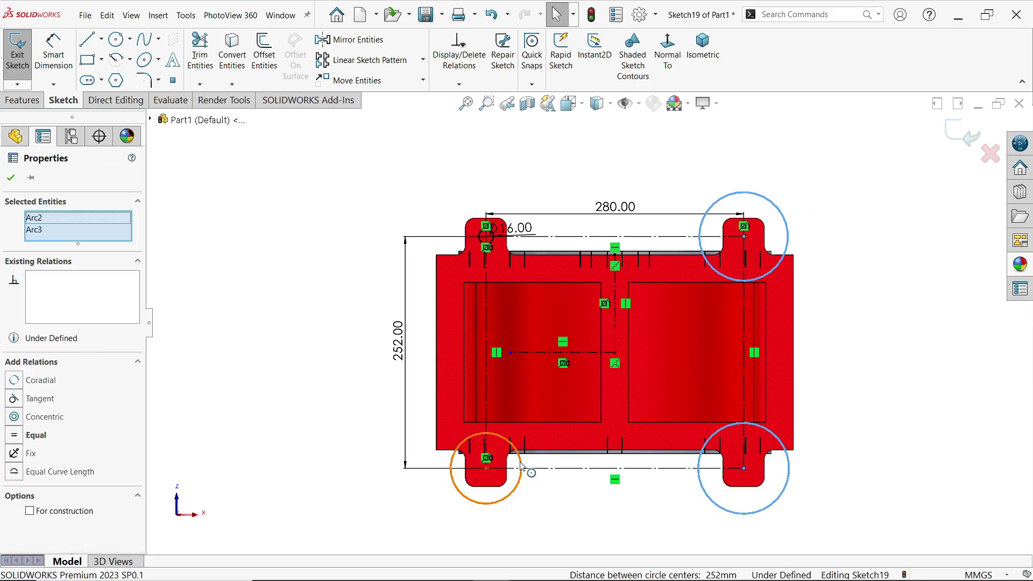
pyautogui.keyDown('ctrl'); pyautogui.click(520, 466); pyautogui.keyUp('ctrl')
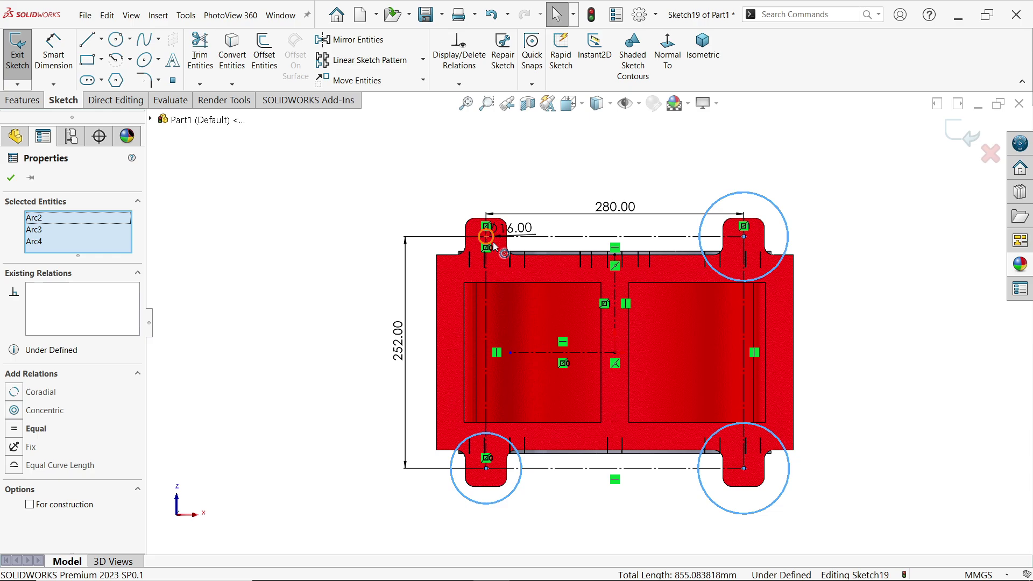
pyautogui.keyDown('ctrl'); pyautogui.click(493, 244); pyautogui.keyUp('ctrl')
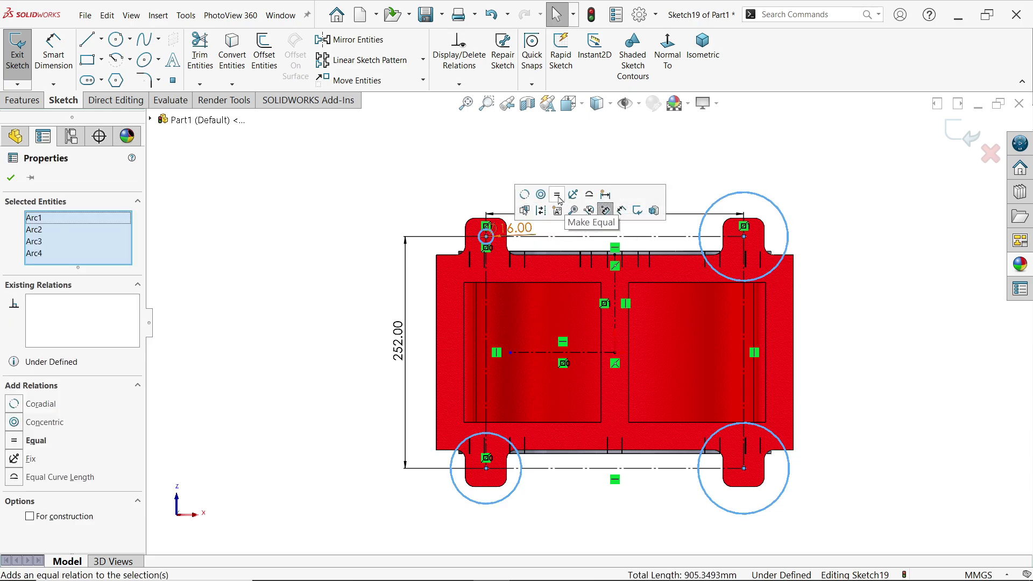
pyautogui.click(559, 200)
pyautogui.click(452, 219)
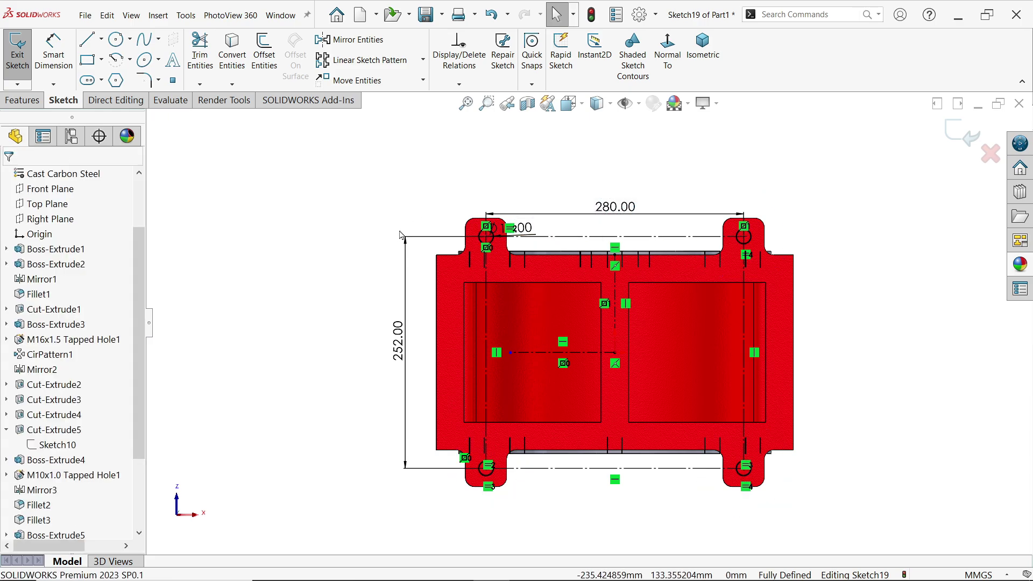
# Cut the four circles through the foot lugs with an Extruded Cut set to Up To Next, and return to the isometric view.
pyautogui.moveTo(402, 235); pyautogui.dragTo(443, 243, button='middle')
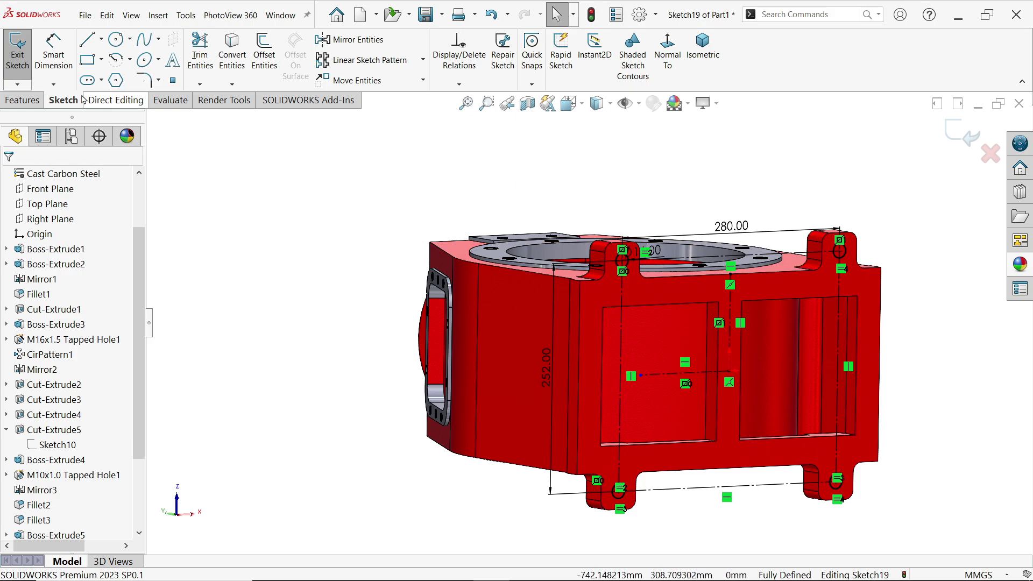
pyautogui.click(23, 100)
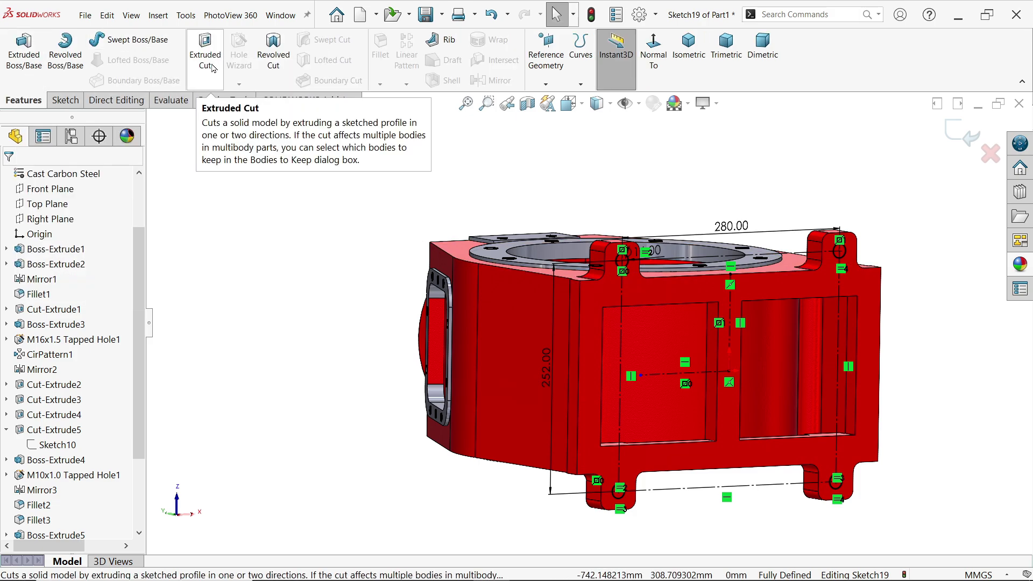
pyautogui.click(213, 68)
pyautogui.scroll(-3, 721, 366)
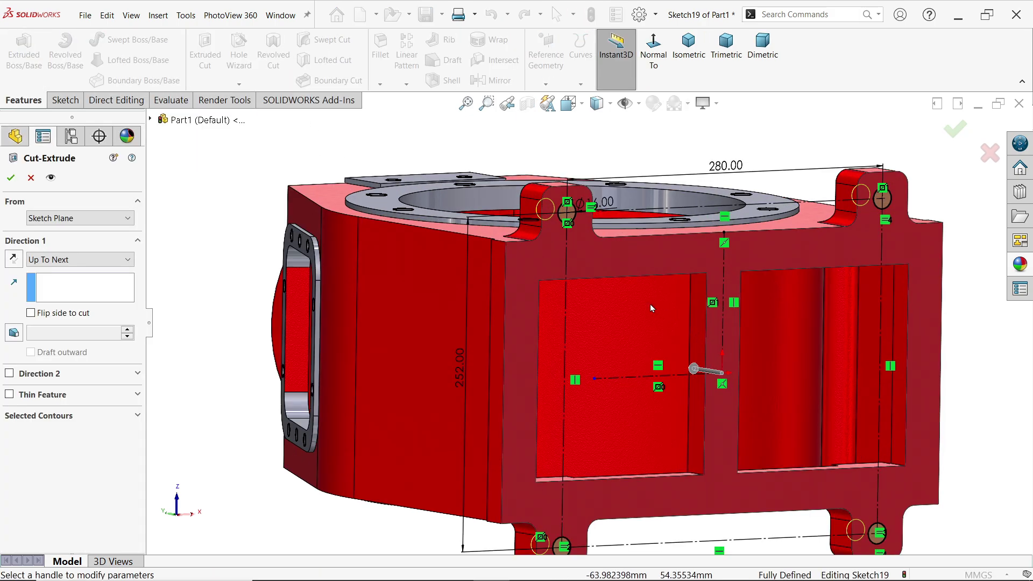
pyautogui.click(70, 264)
pyautogui.click(70, 264)
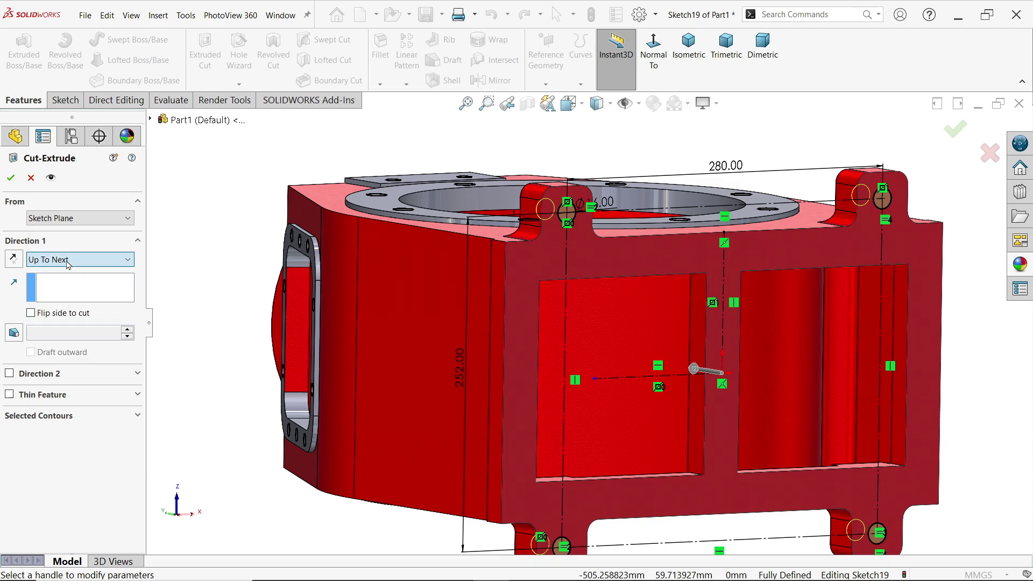
pyautogui.scroll(1, 653, 239)
pyautogui.moveTo(654, 243); pyautogui.dragTo(782, 239, button='middle')
pyautogui.scroll(-5, 839, 337)
pyautogui.scroll(-1, 836, 336)
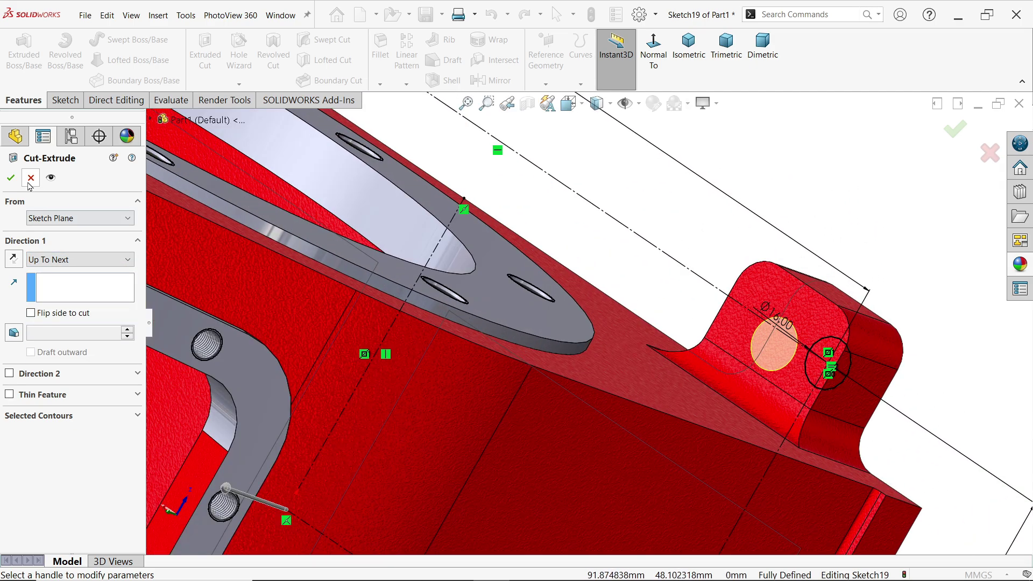
pyautogui.click(9, 176)
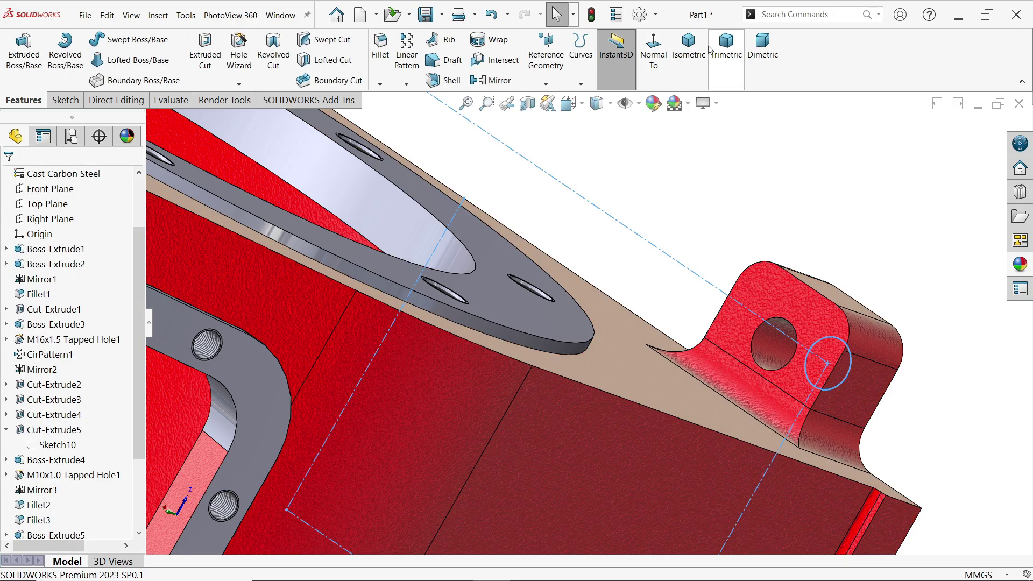
pyautogui.click(695, 48)
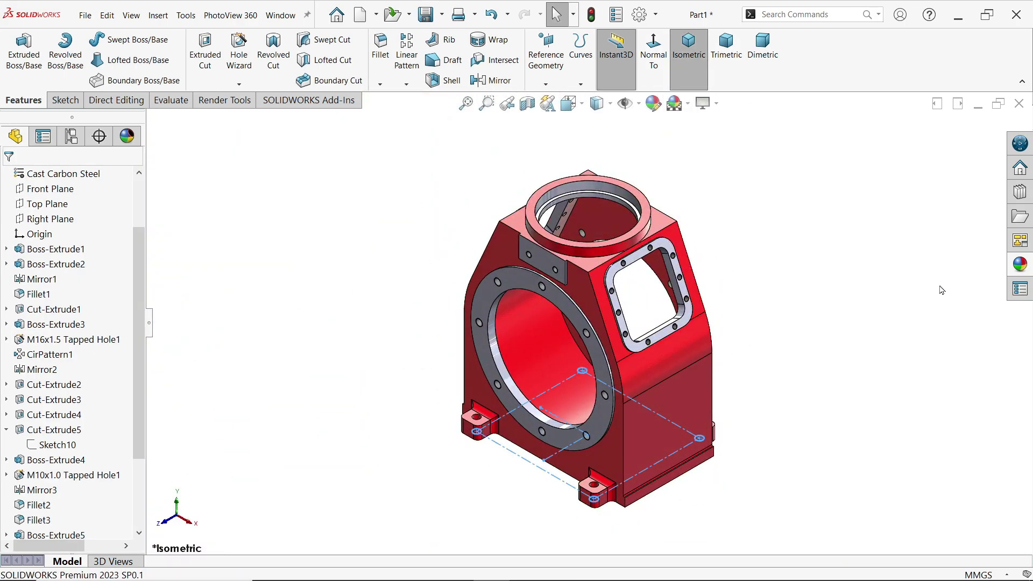
pyautogui.click(1021, 265)
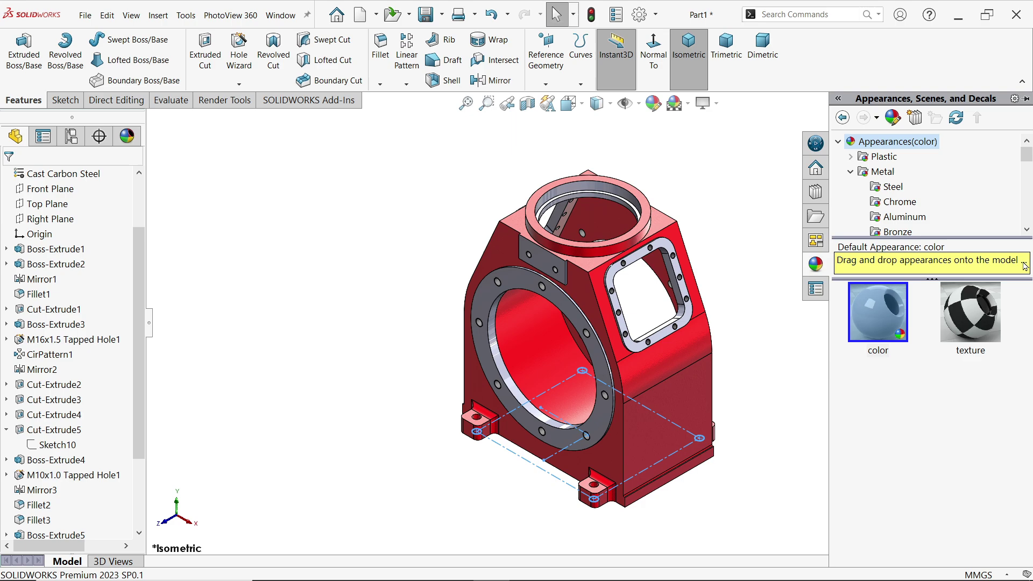
pyautogui.click(896, 317)
pyautogui.moveTo(755, 337); pyautogui.dragTo(677, 366)
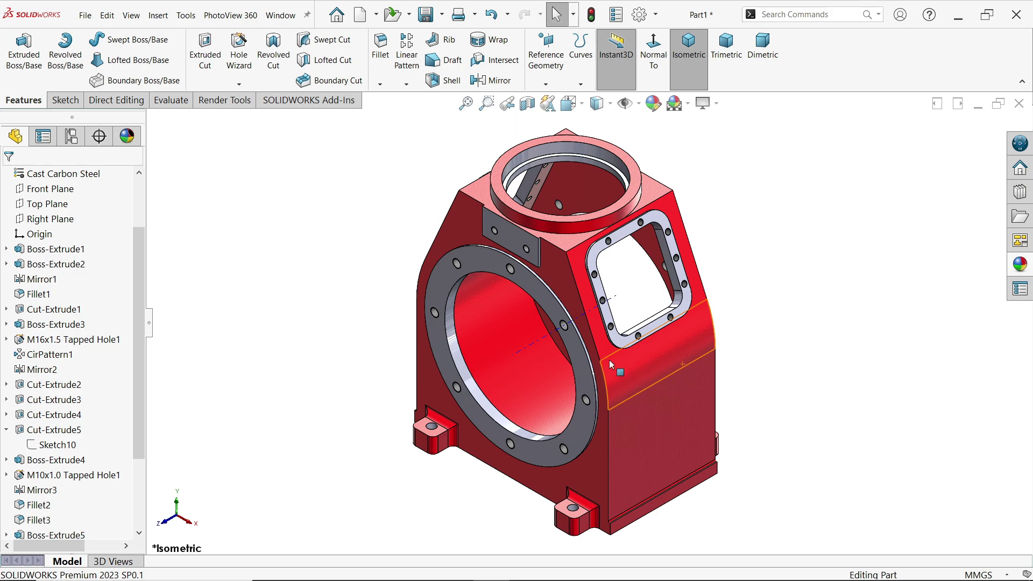
# Inspect the body's interior with a section view along the Front Plane, and restore the unsectioned model.
pyautogui.moveTo(609, 379)
pyautogui.mouseDown(button='middle')
pyautogui.moveTo(541, 371)
pyautogui.moveTo(608, 365)
pyautogui.mouseUp(button='middle')
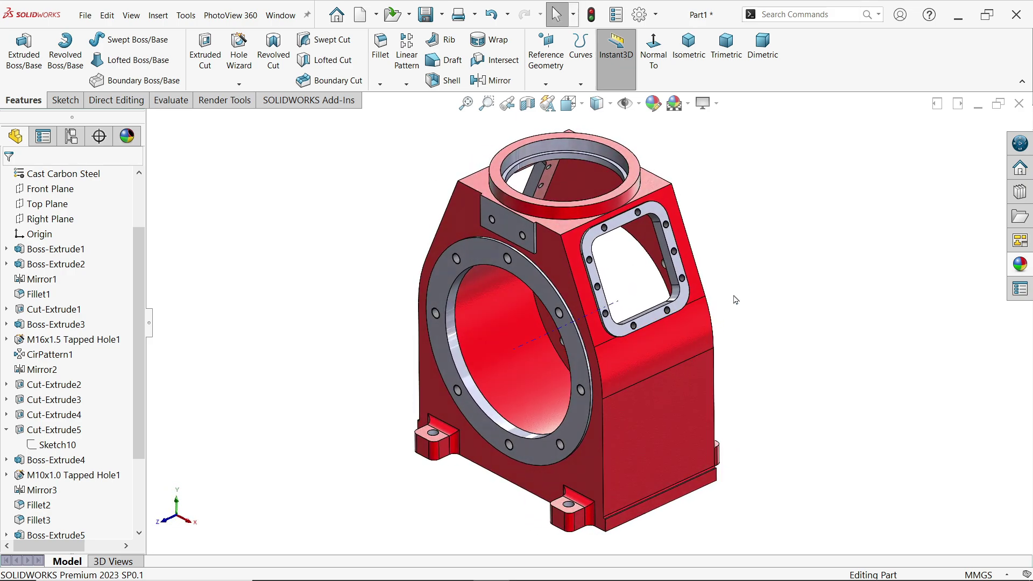
pyautogui.click(528, 102)
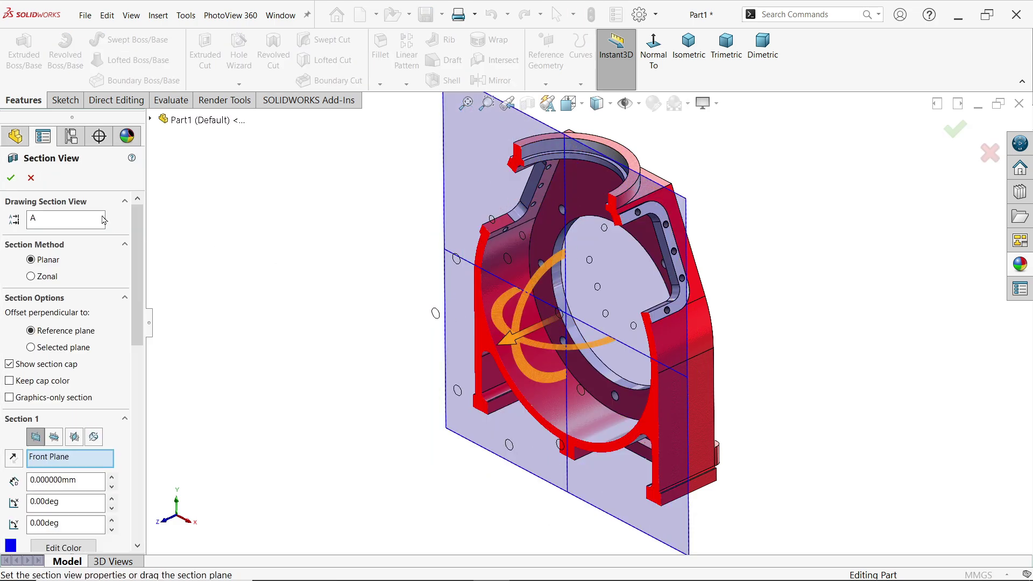
pyautogui.click(11, 178)
pyautogui.moveTo(484, 333); pyautogui.dragTo(473, 311, button='middle')
pyautogui.click(527, 103)
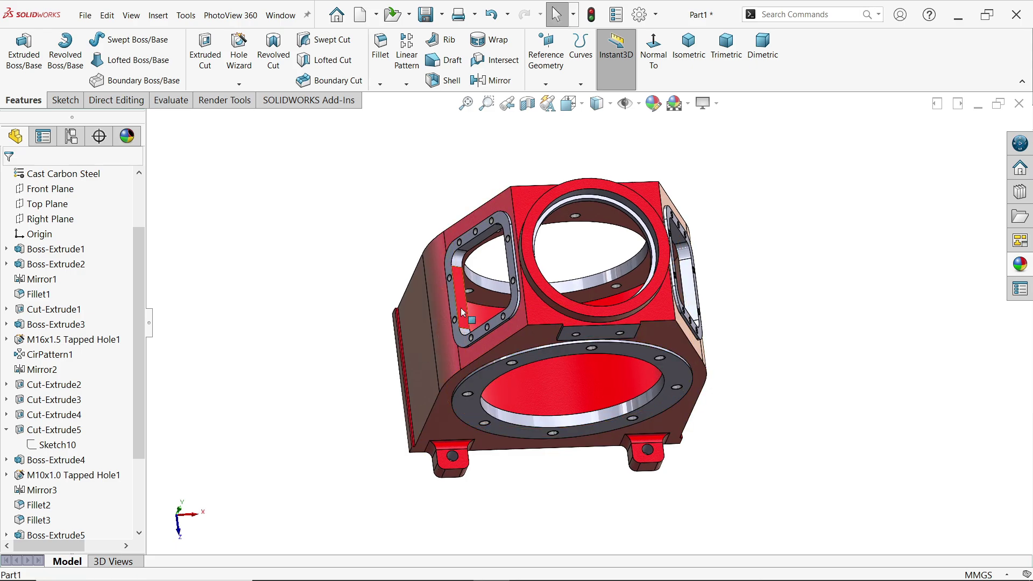
# Apply the default color appearance to one inner side face of each of the two opposite window flanges, and return to the isometric view.
pyautogui.click(461, 302)
pyautogui.click(1019, 260)
pyautogui.doubleClick(888, 311)
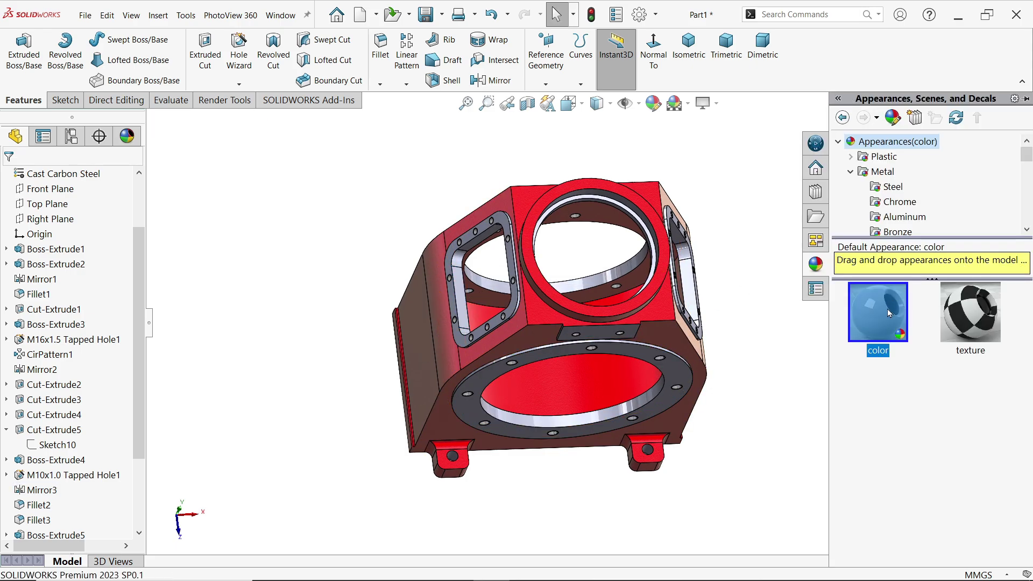
pyautogui.moveTo(733, 311); pyautogui.dragTo(711, 272, button='middle')
pyautogui.scroll(-4, 712, 272)
pyautogui.click(660, 291)
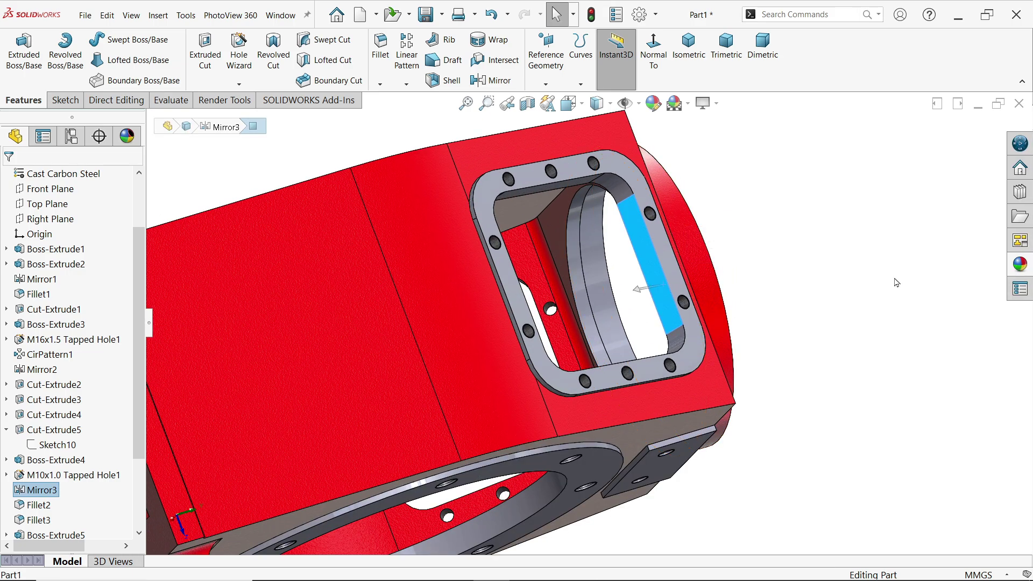
pyautogui.click(1016, 263)
pyautogui.doubleClick(885, 311)
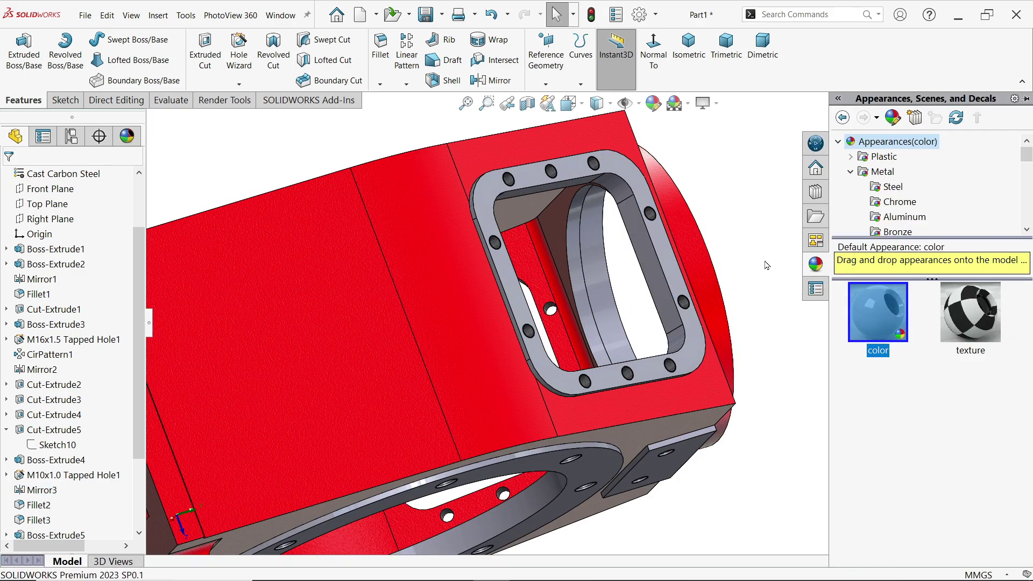
pyautogui.click(688, 47)
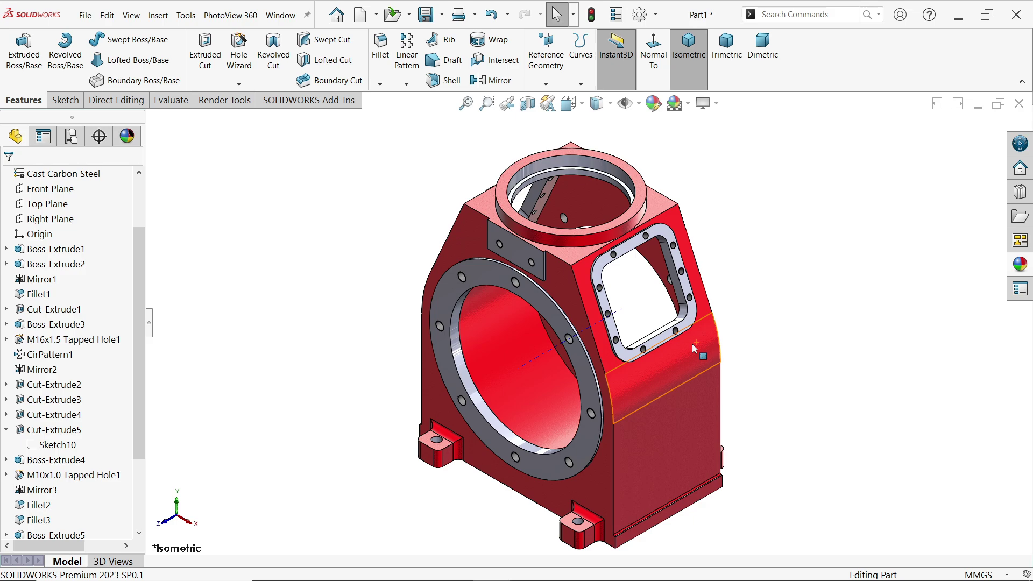
pyautogui.scroll(1, 611, 358)
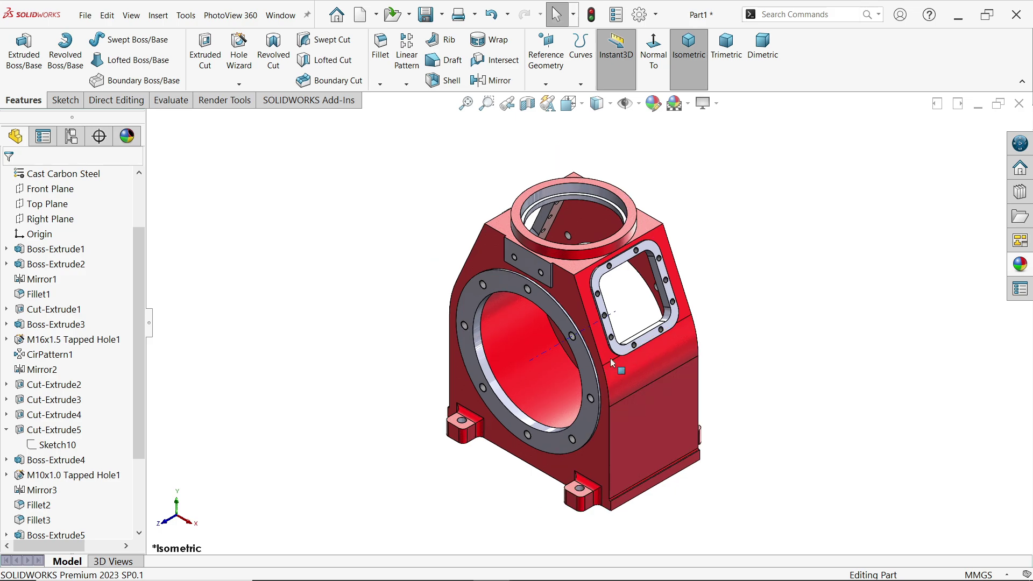
pyautogui.scroll(-1, 606, 359)
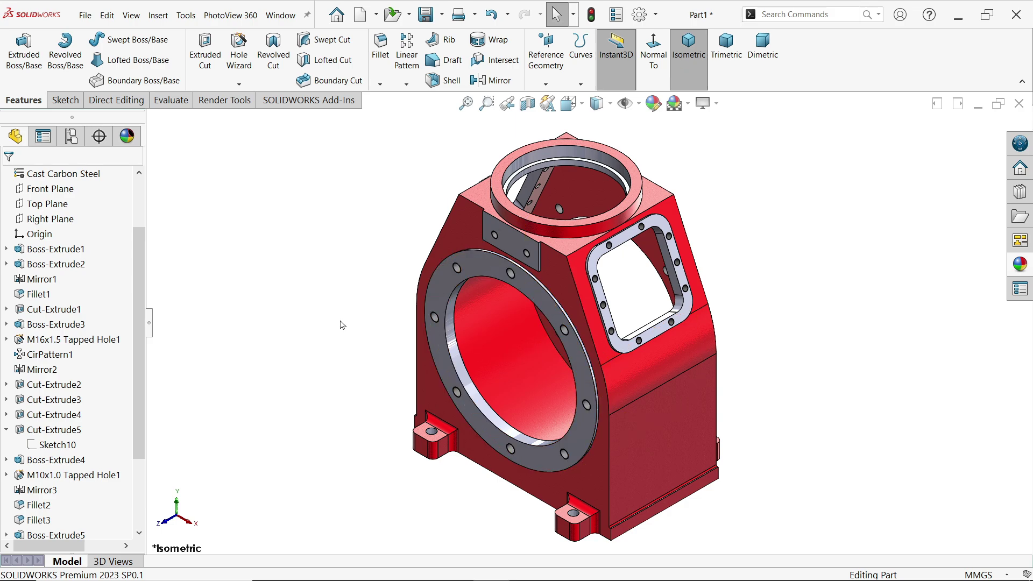